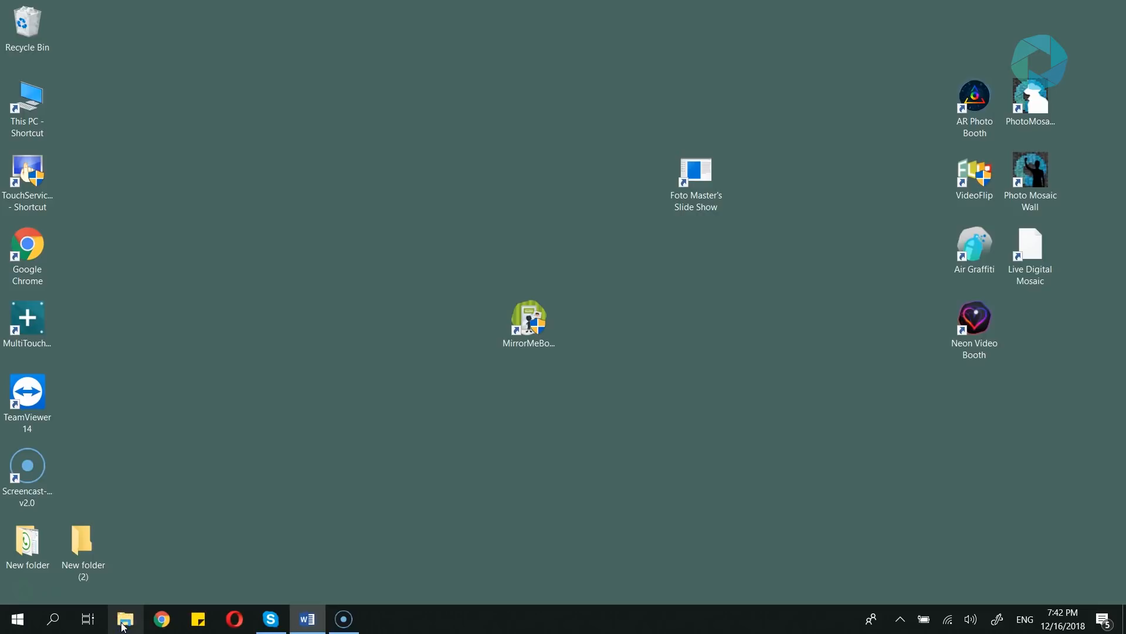
Step: Open the MirrorMeBooth folder on the OS (C:) drive in File Explorer
left_click(123, 622)
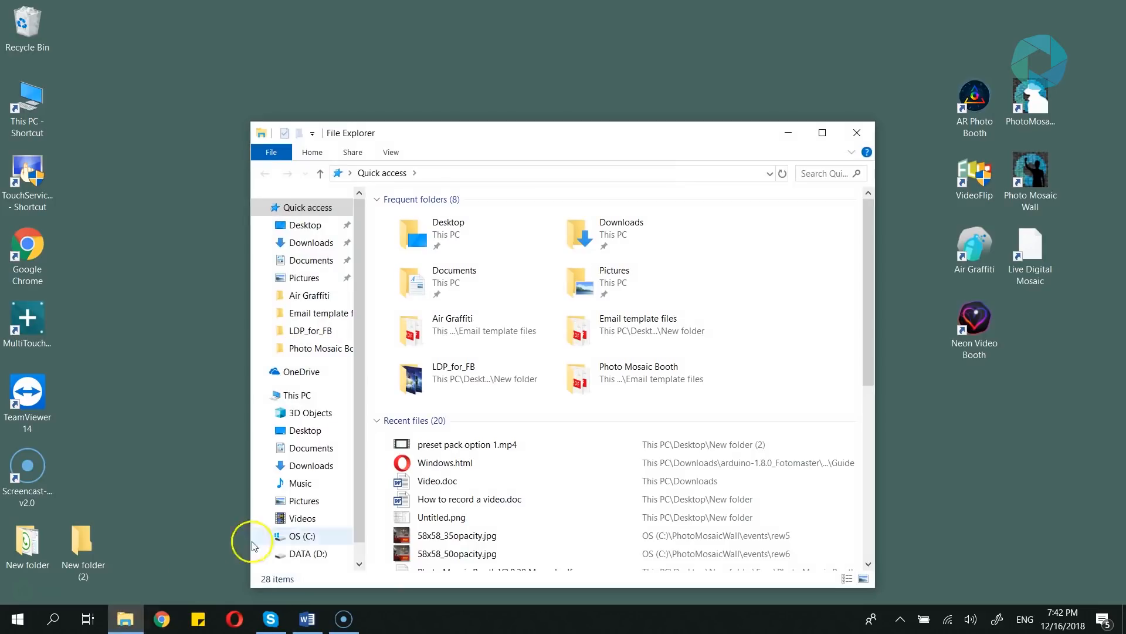
left_click(310, 398)
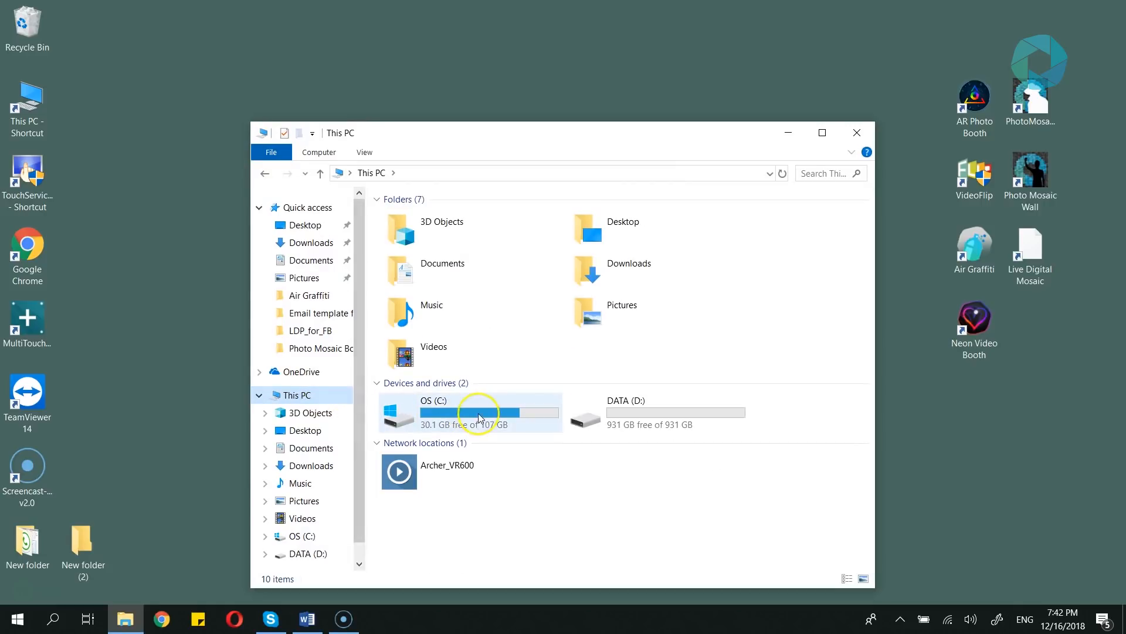
double_click(495, 414)
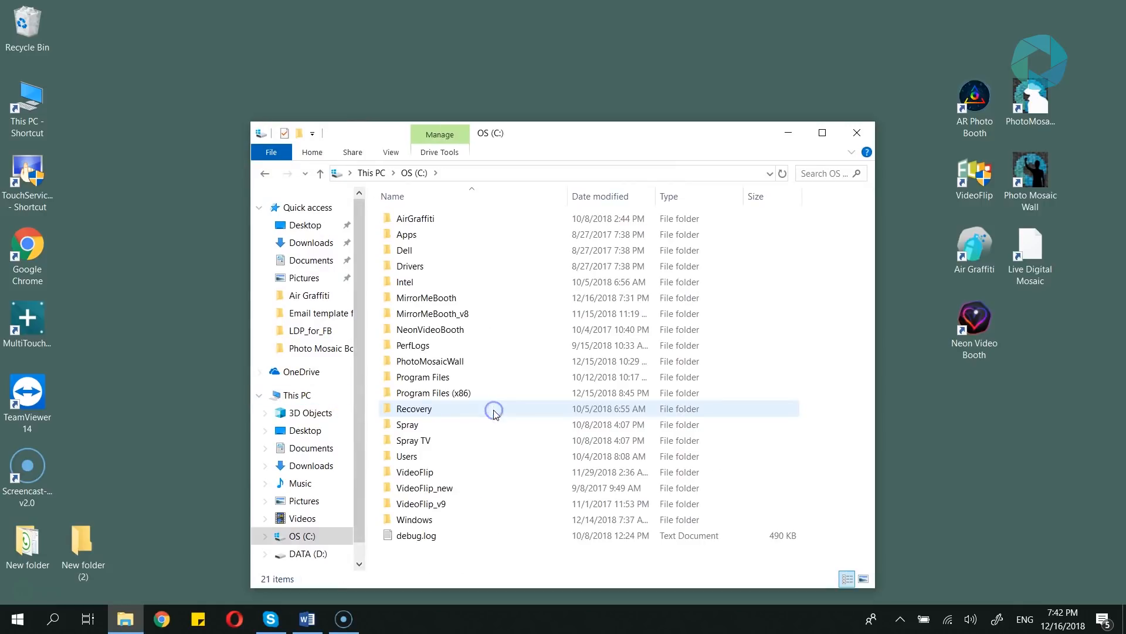
double_click(463, 300)
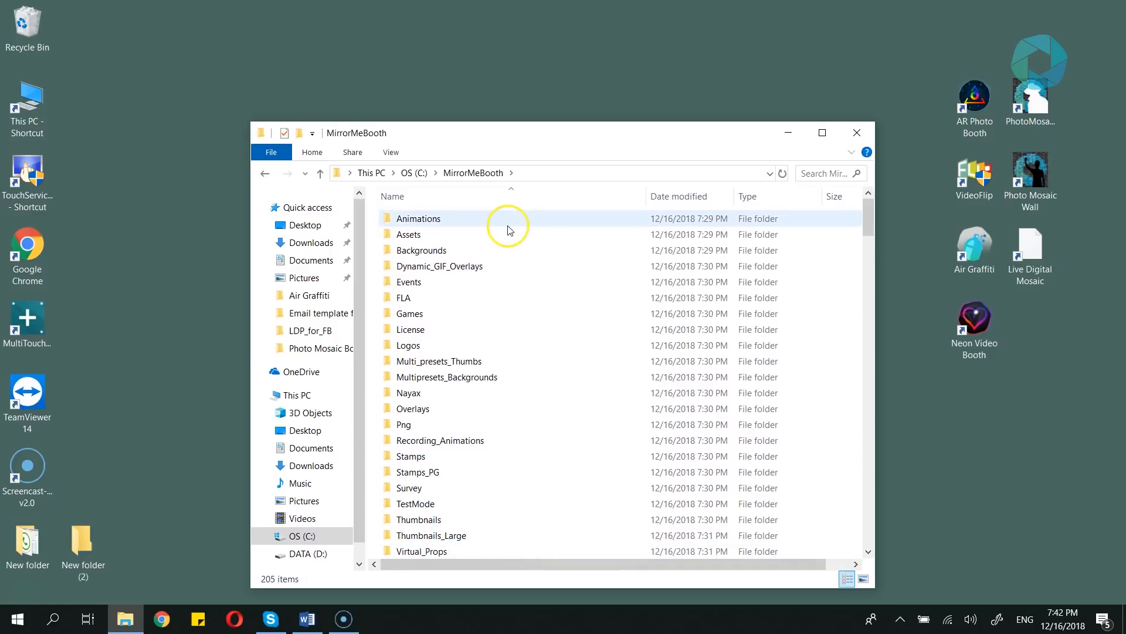
Step: Open the Animations folder and look through its animation category subfolders
mouse_move(509, 226)
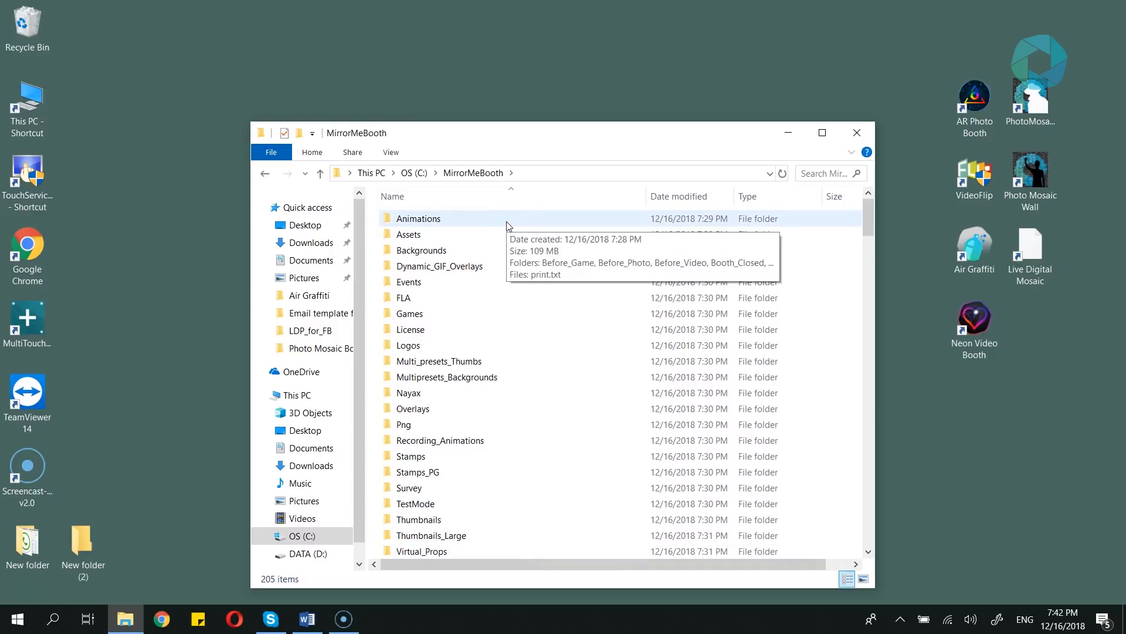
double_click(469, 222)
scroll(493, 305, "down", 4)
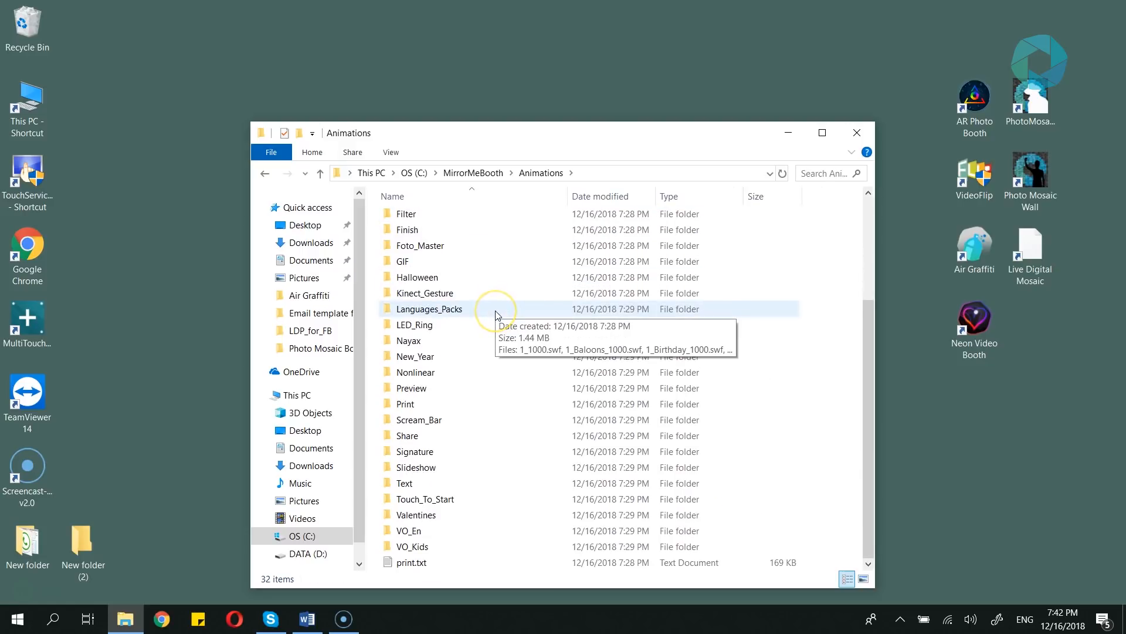
scroll(496, 314, "up", 3)
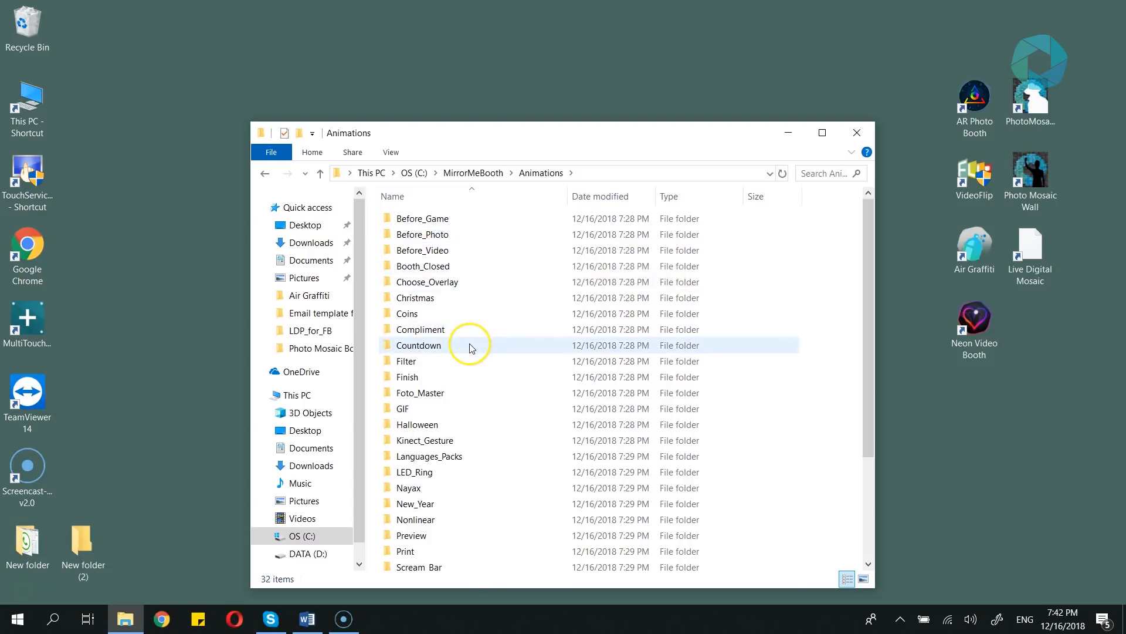
scroll(458, 541, "down", 1)
scroll(458, 540, "down", 2)
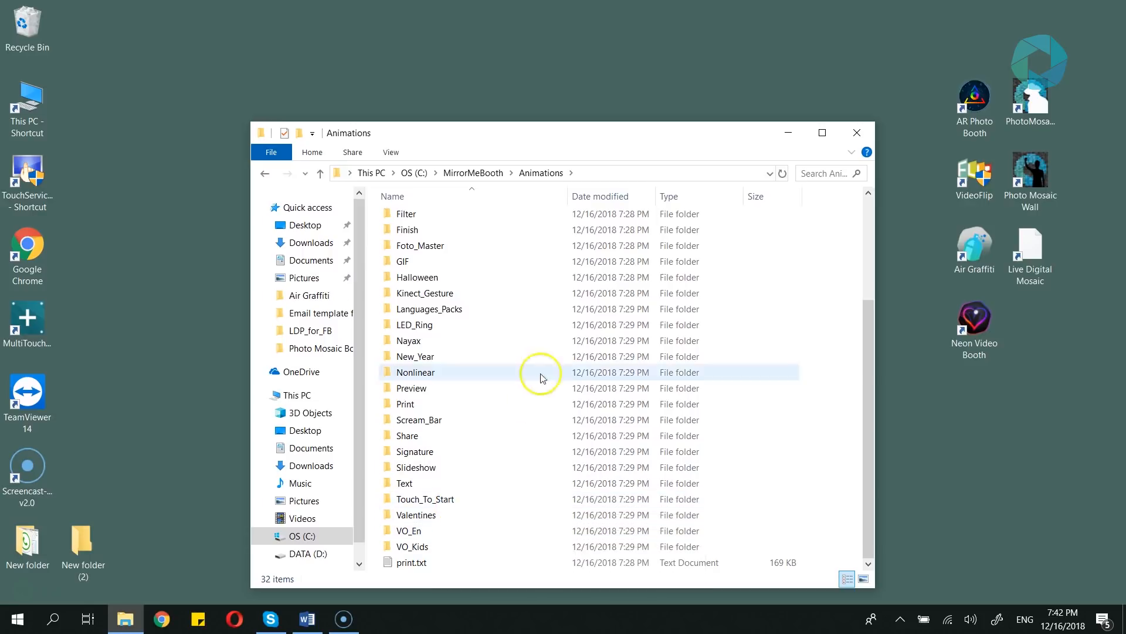
Step: Return to the MirrorMeBooth folder and look at the game files in the Games folder
left_click(473, 172)
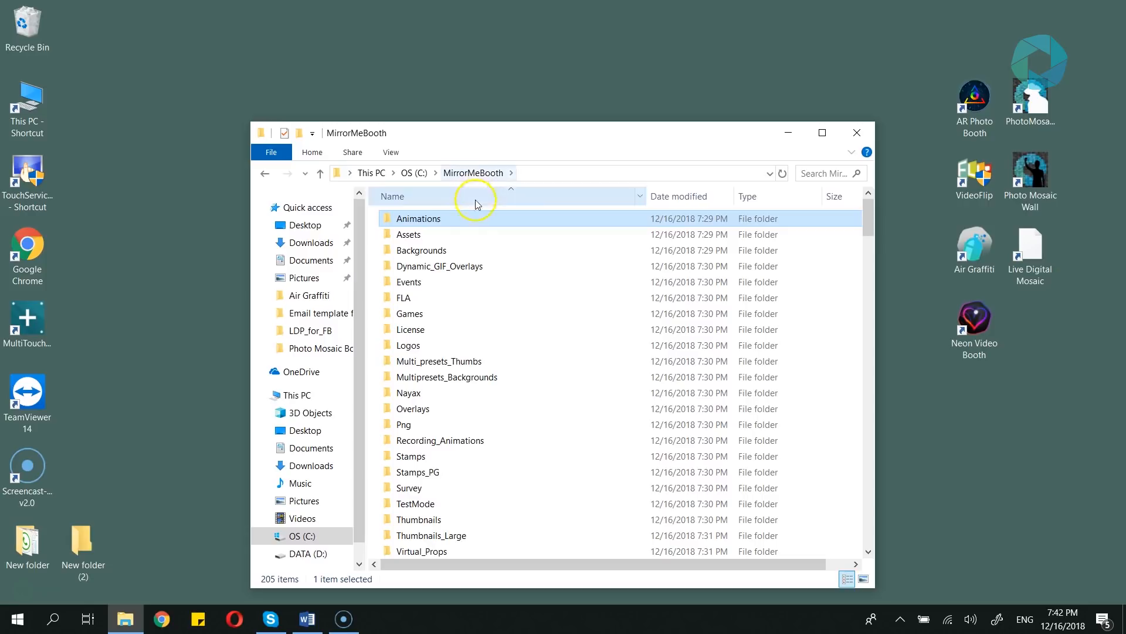
double_click(456, 314)
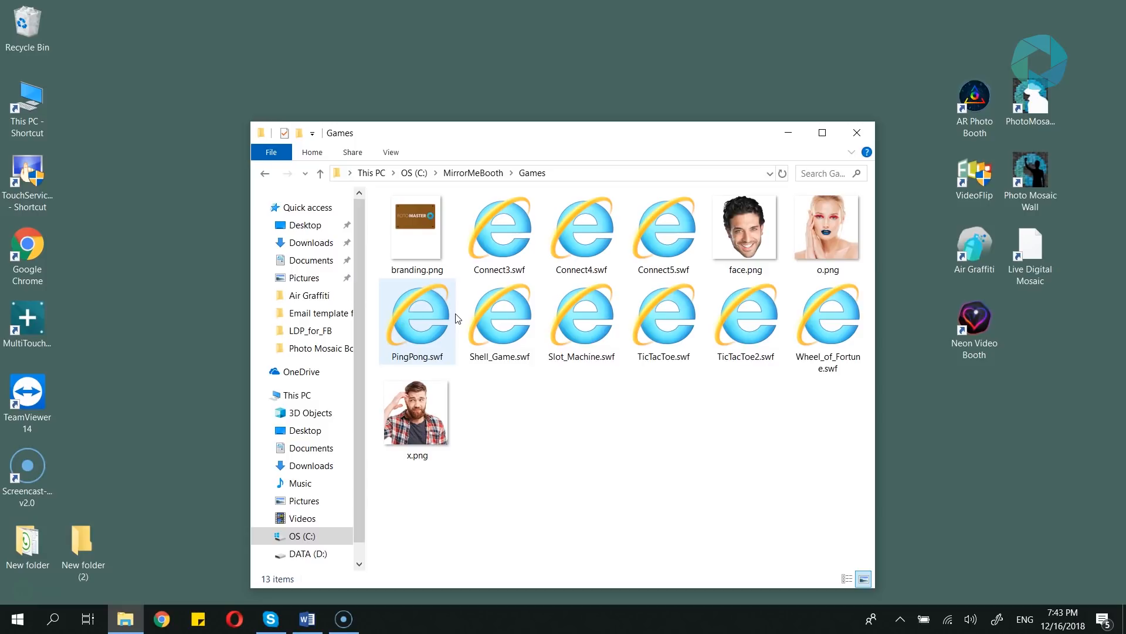
left_click(407, 332)
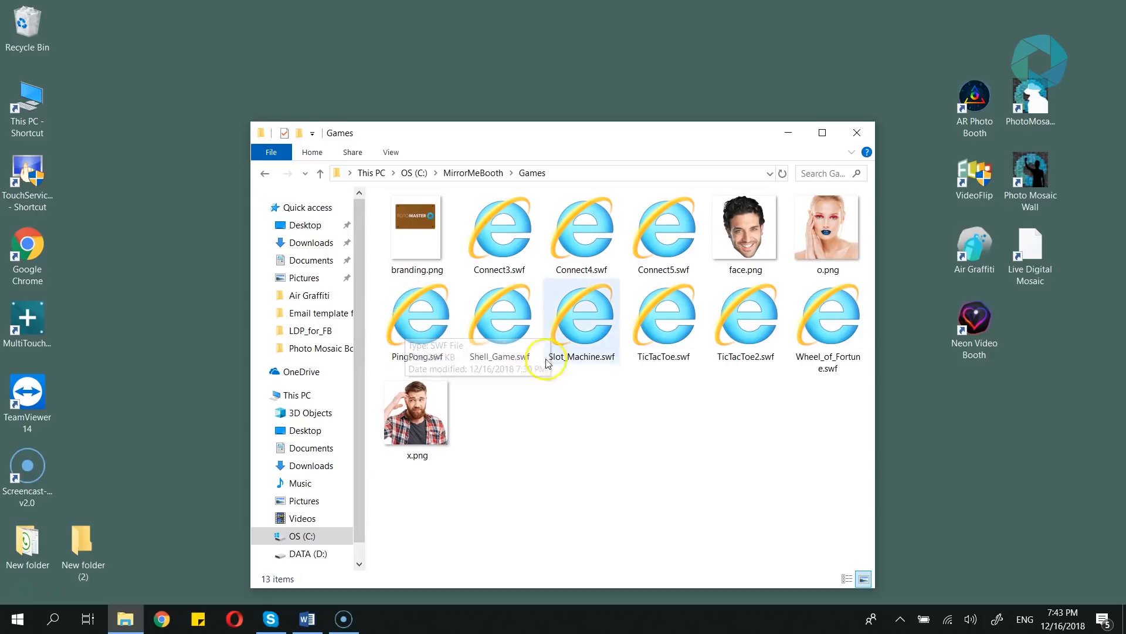
left_click(553, 333)
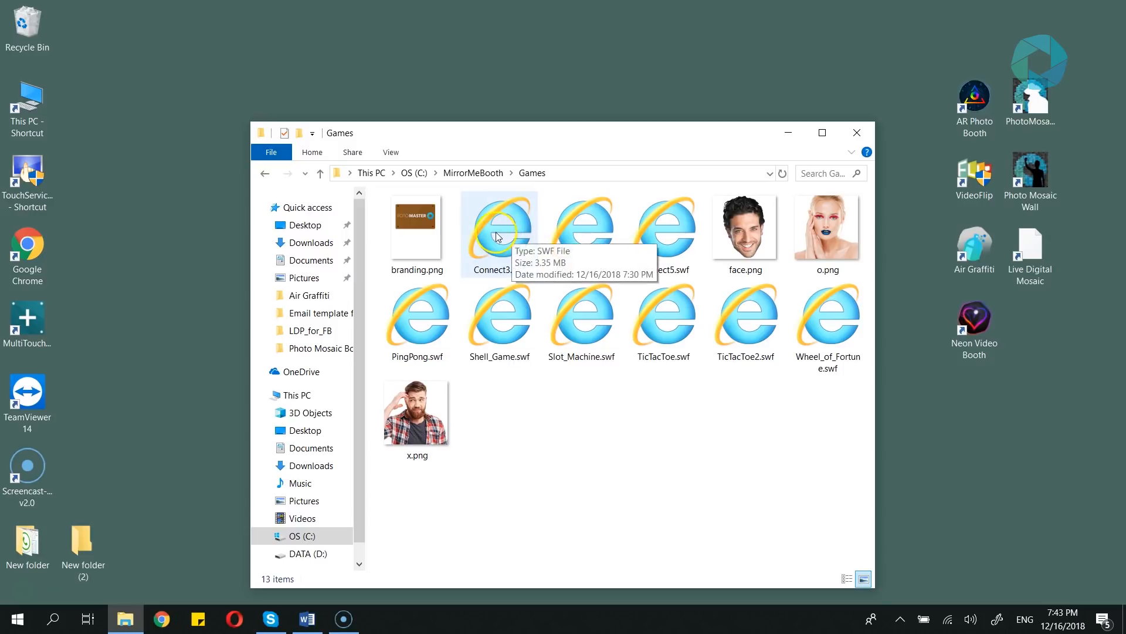
Step: Go back to the MirrorMeBooth folder, open Overlays and look through the overlay theme folders
left_click(487, 173)
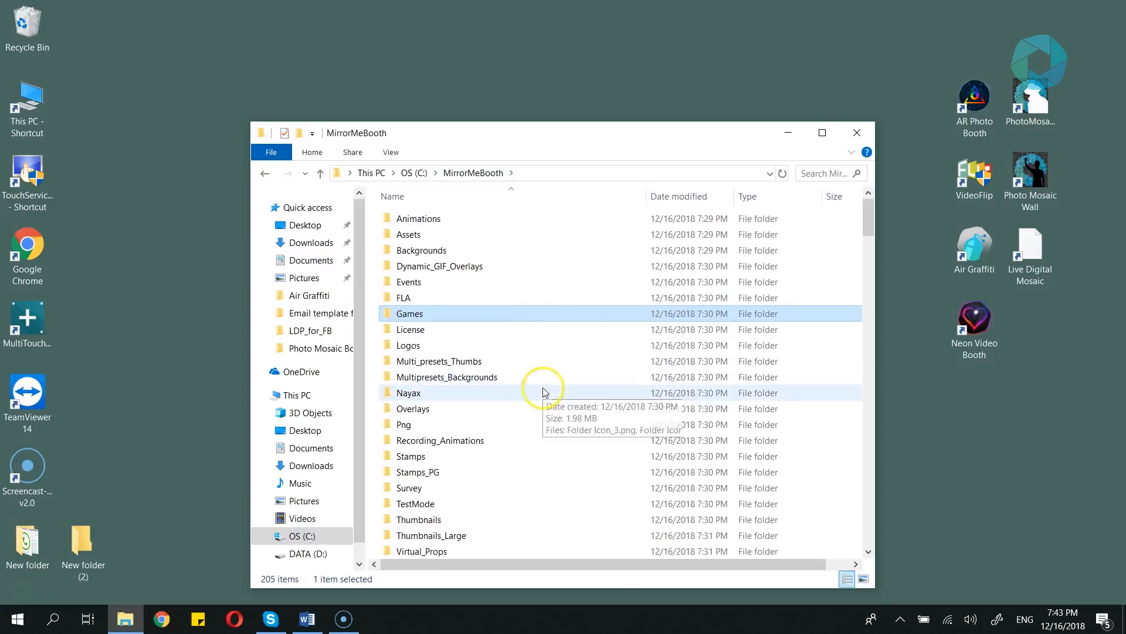
double_click(454, 409)
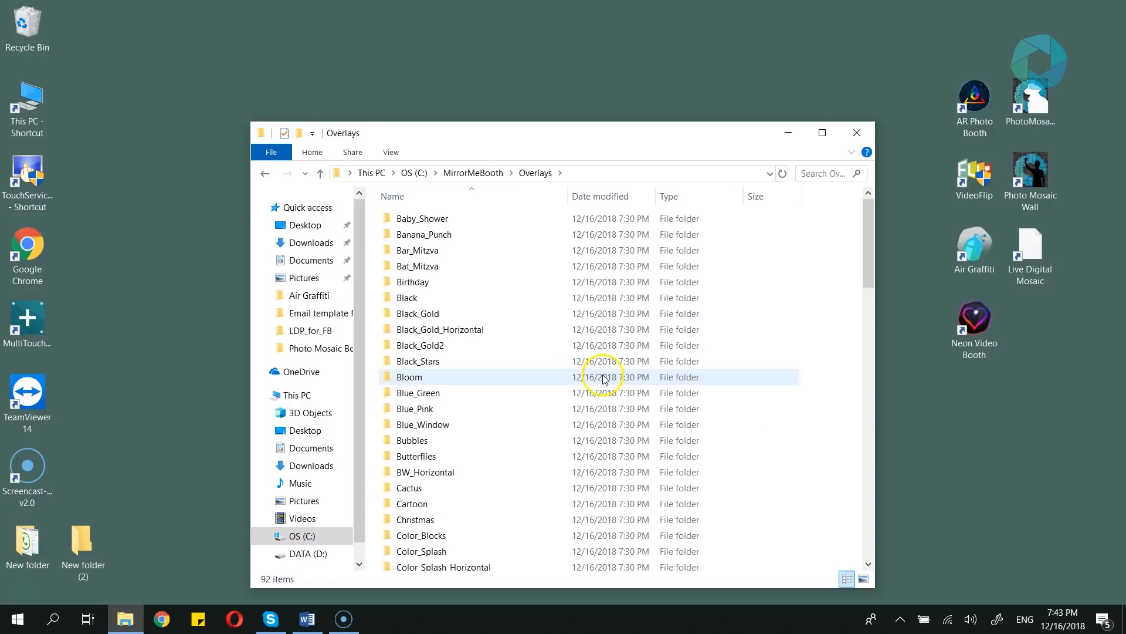
scroll(604, 379, "down", 2)
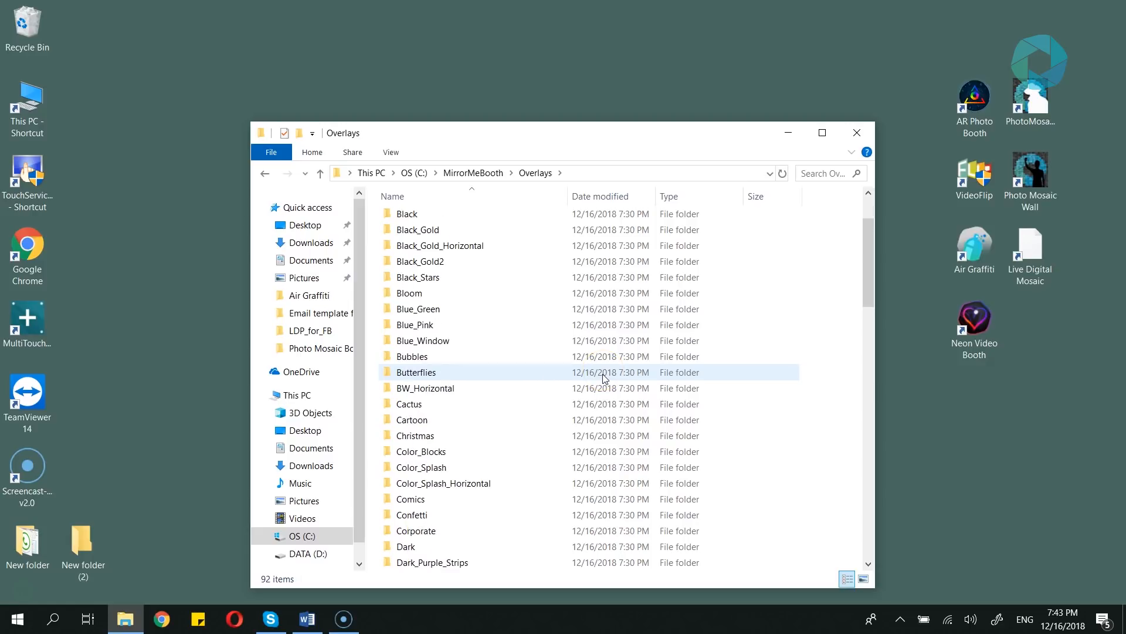
scroll(605, 378, "down", 10)
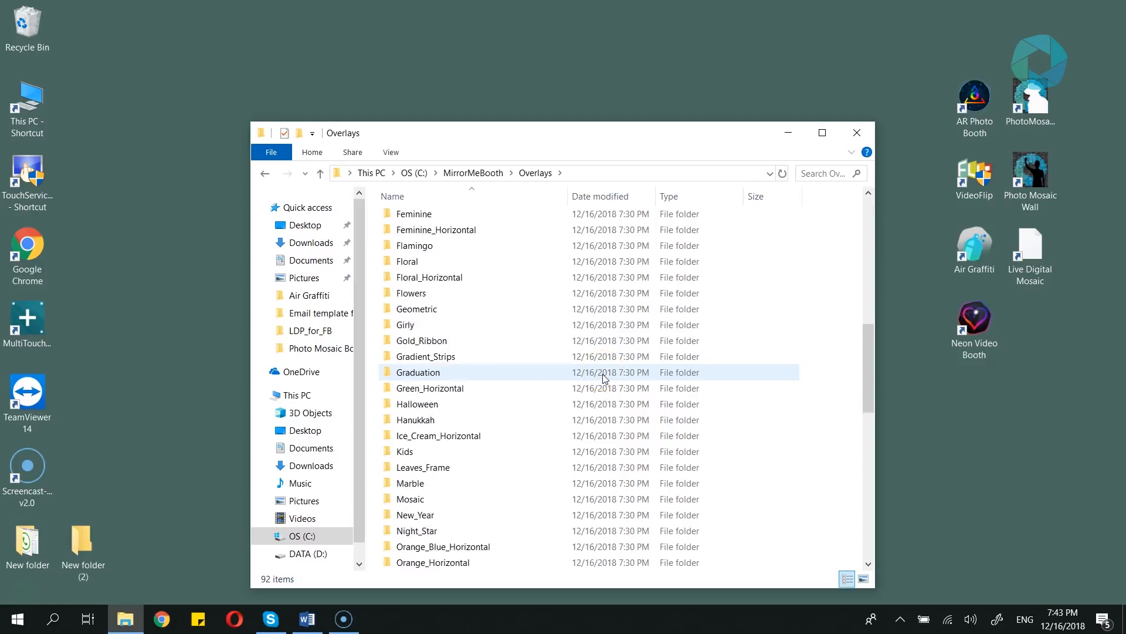
scroll(605, 379, "up", 7)
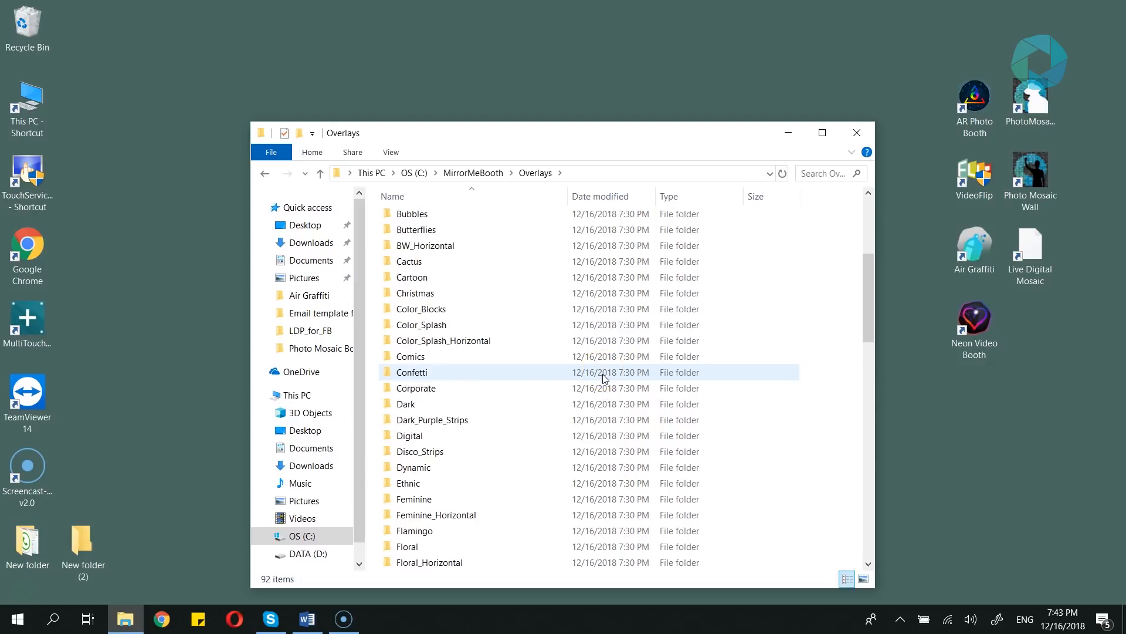
scroll(604, 379, "up", 5)
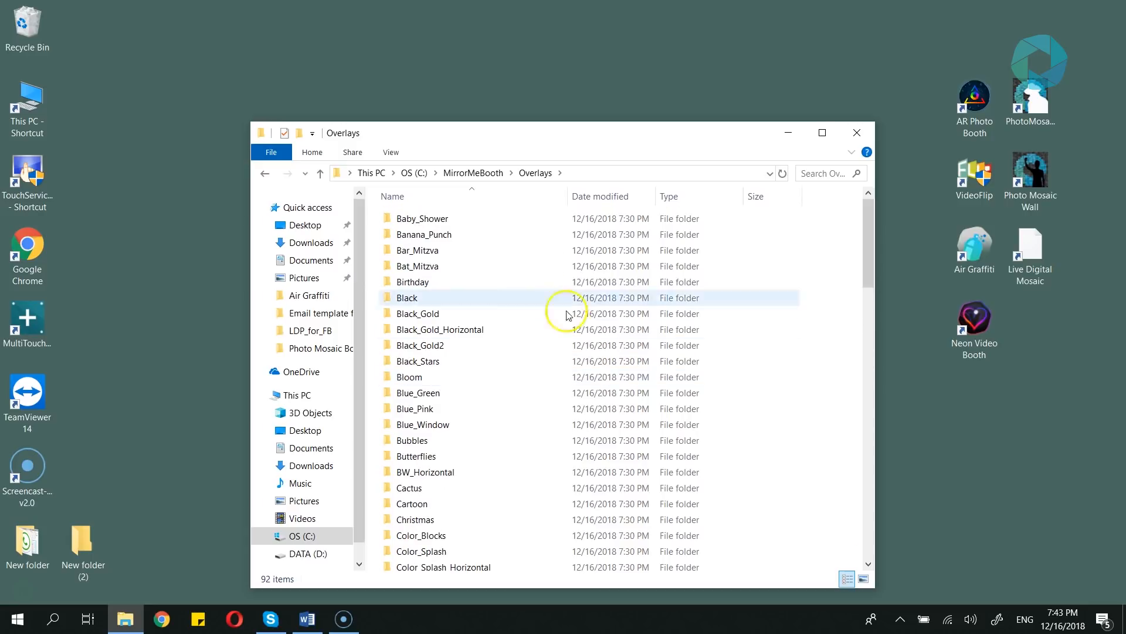
Step: Return to the MirrorMeBooth folder and look through the preset XML files listed below its subfolders
left_click(487, 176)
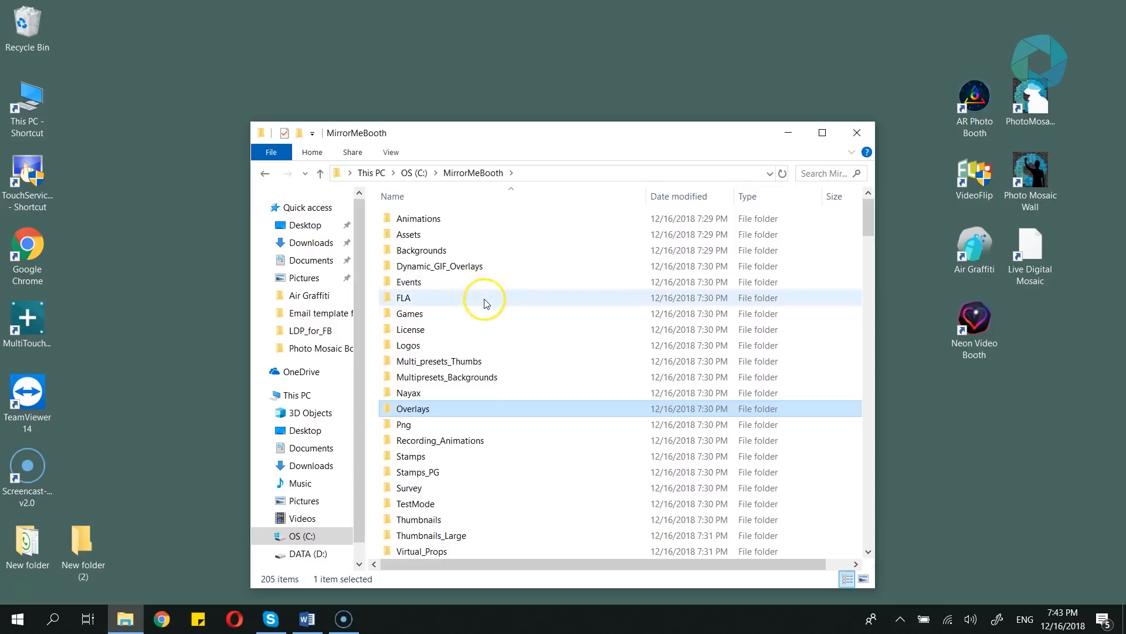
scroll(491, 393, "down", 2)
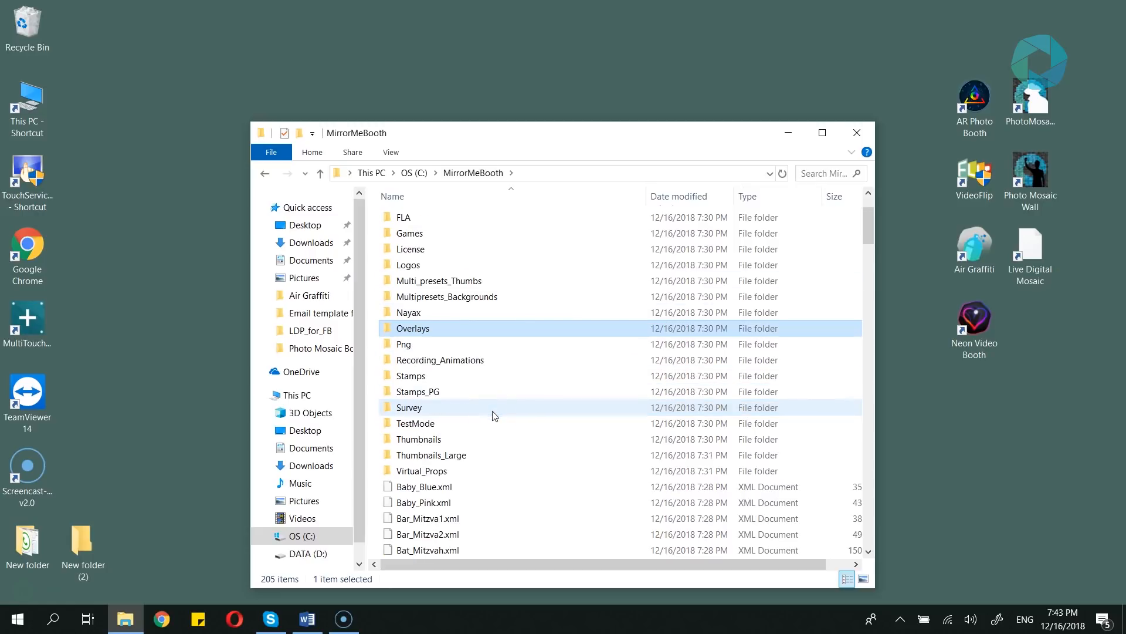
scroll(727, 449, "down", 6)
scroll(638, 450, "down", 4)
scroll(639, 454, "up", 12)
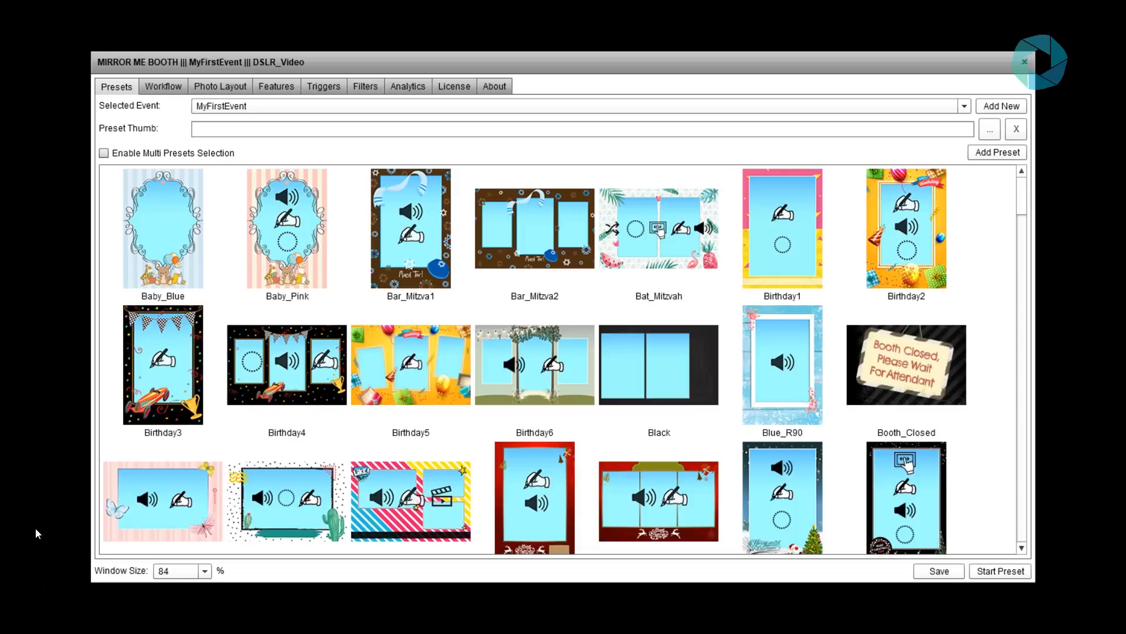
Step: Switch from the Mirror Me Booth presets to File Explorer, open the Events folder and check the MyFirstEvent folder
left_click(124, 88)
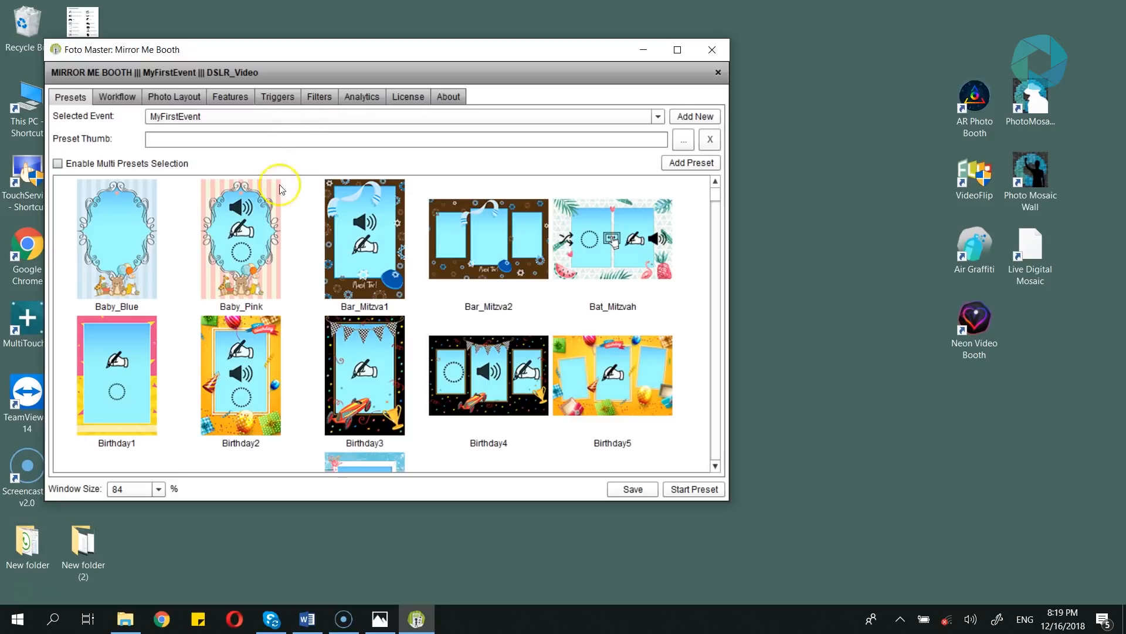
left_click(127, 619)
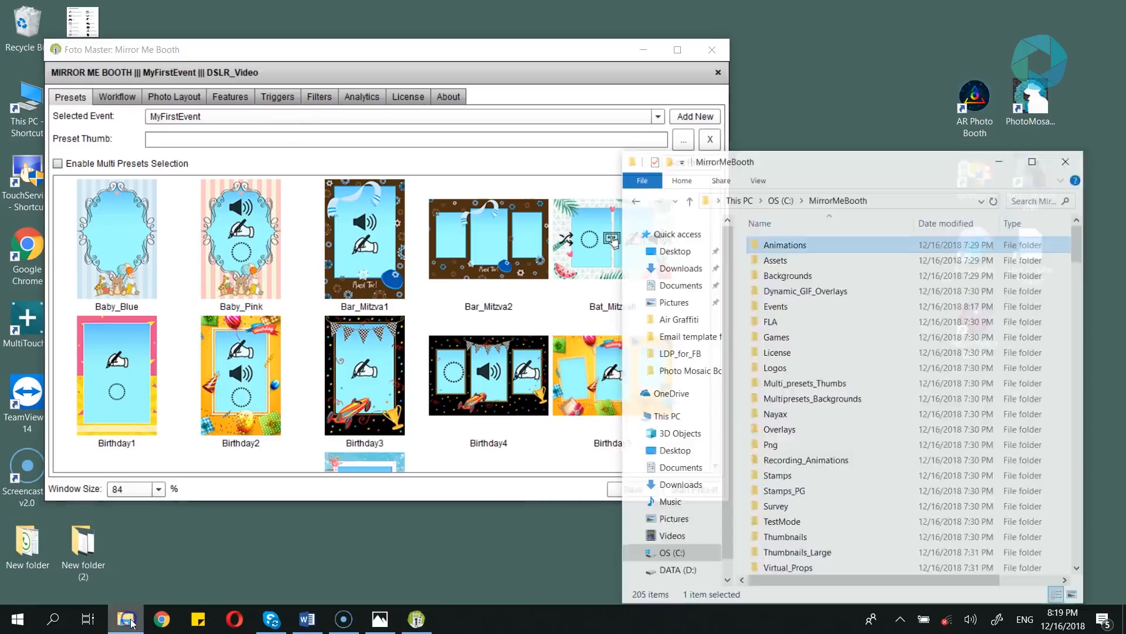
left_click(824, 227)
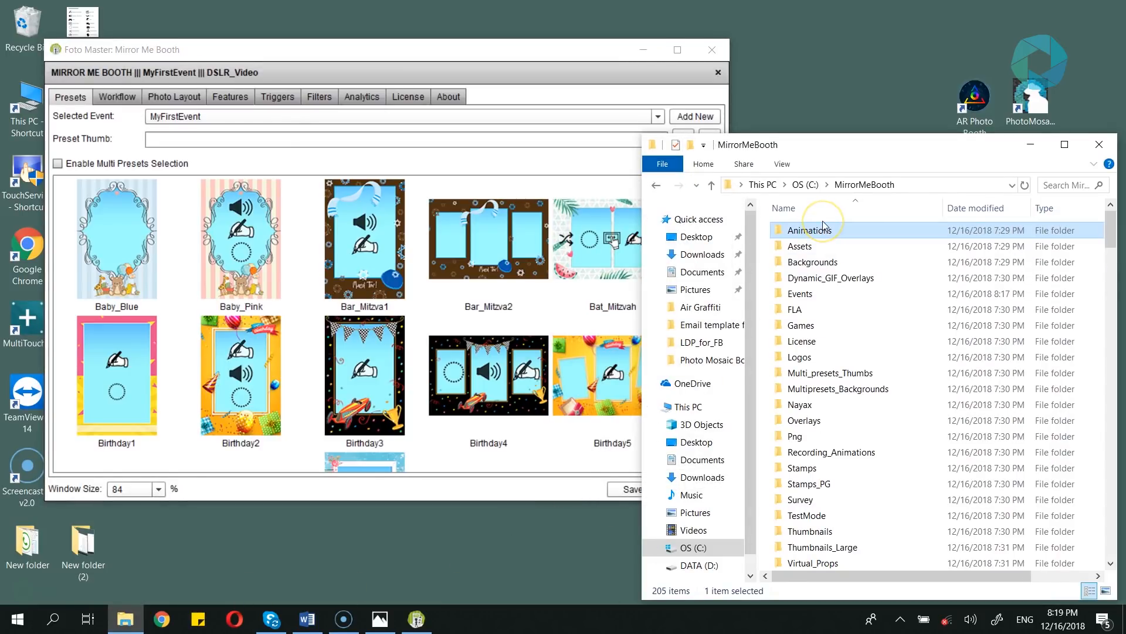
double_click(842, 295)
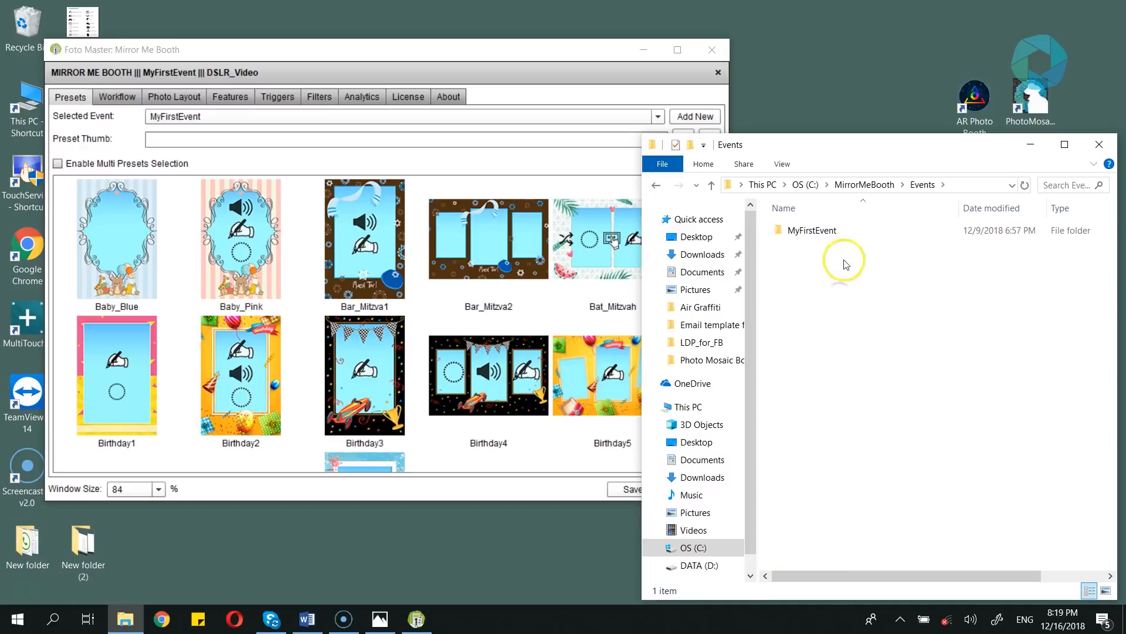
left_click(820, 234)
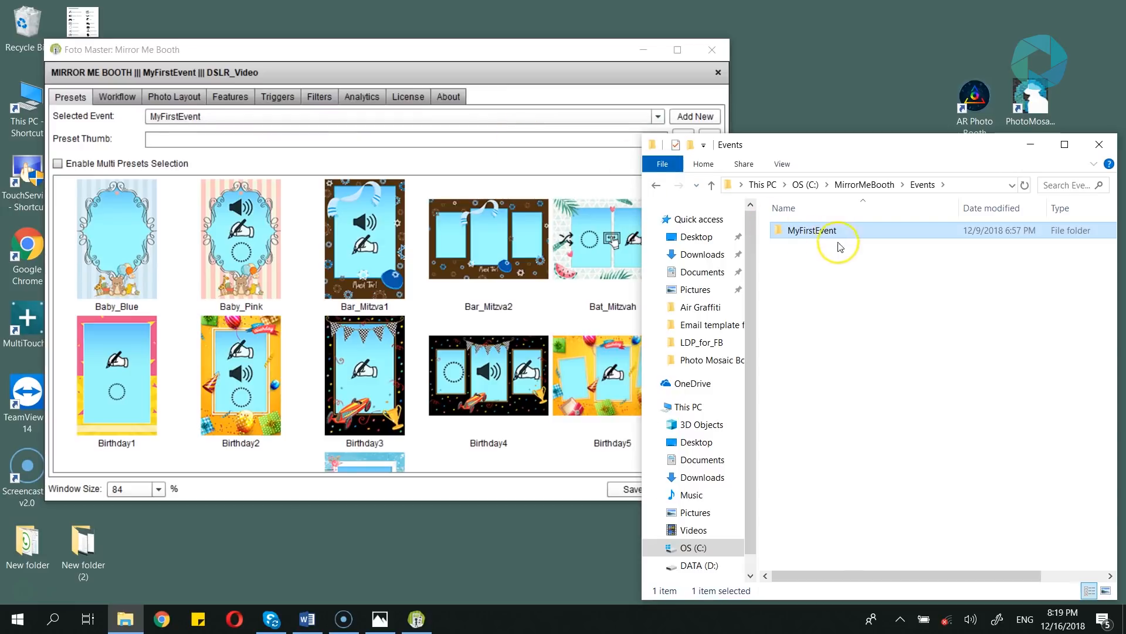
mouse_move(816, 234)
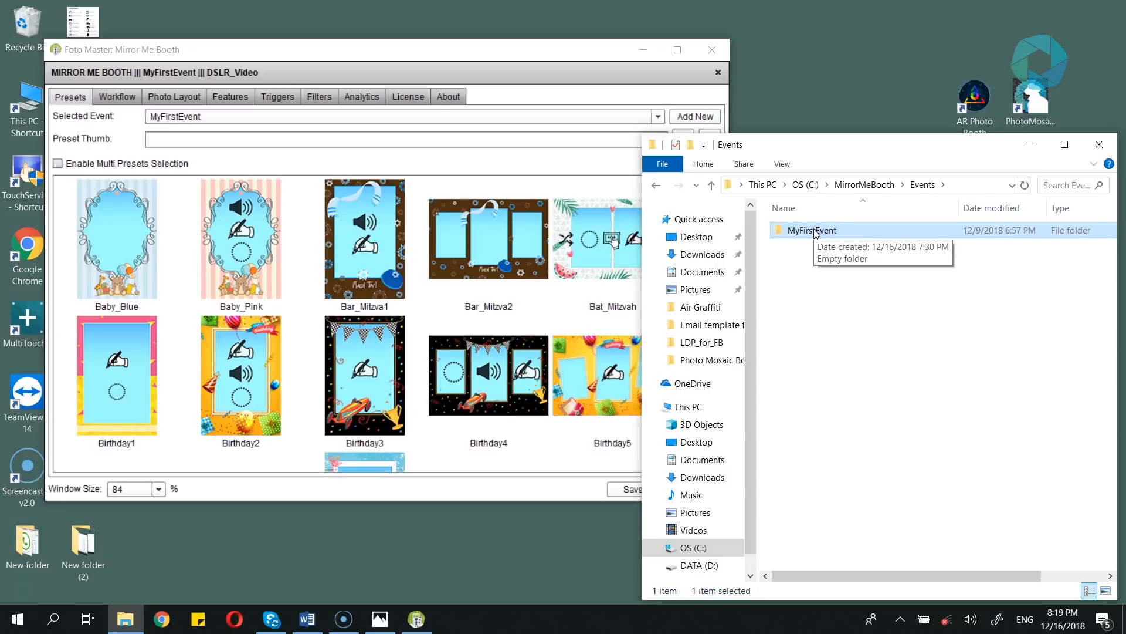
Step: Create a new event named Training in Mirror Me Booth and select its folder in File Explorer
left_click(575, 101)
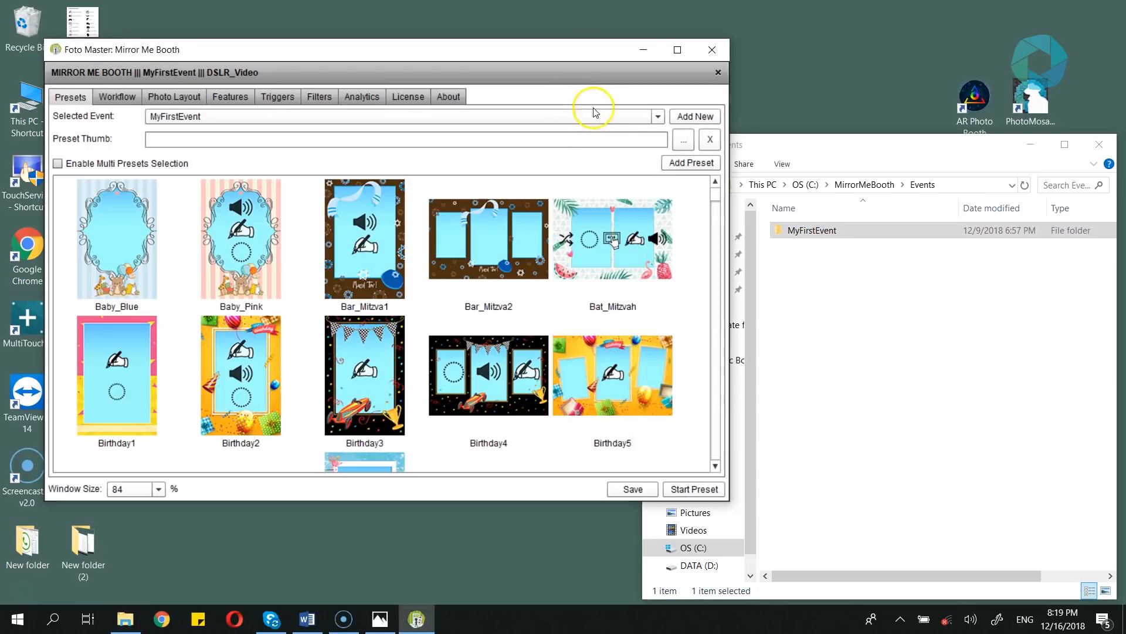
left_click(694, 120)
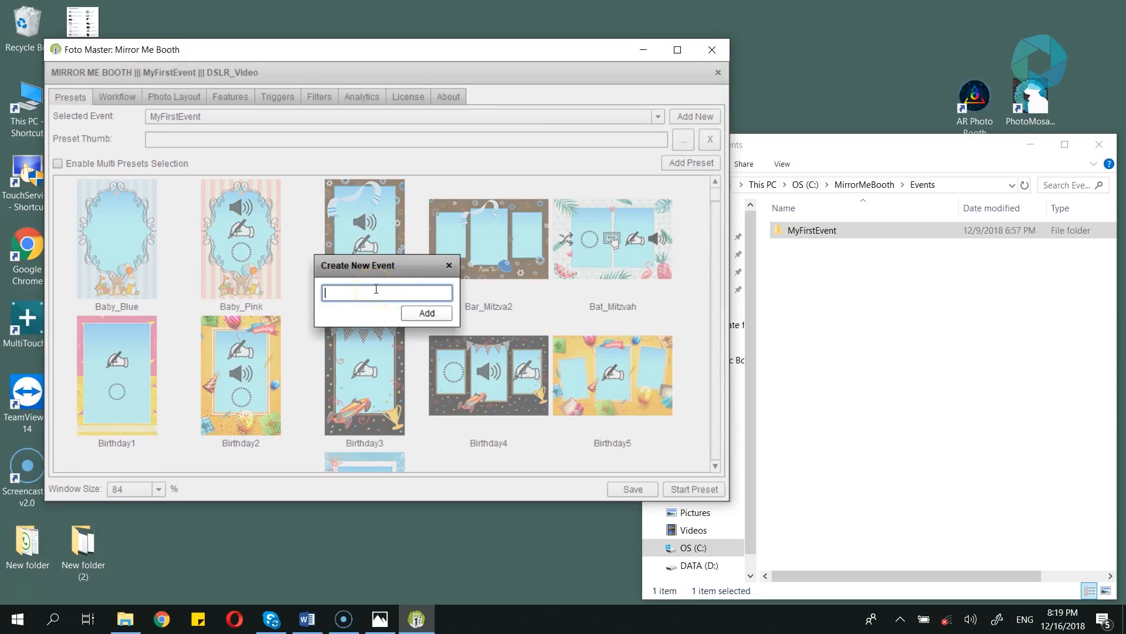
type("Training")
left_click(414, 312)
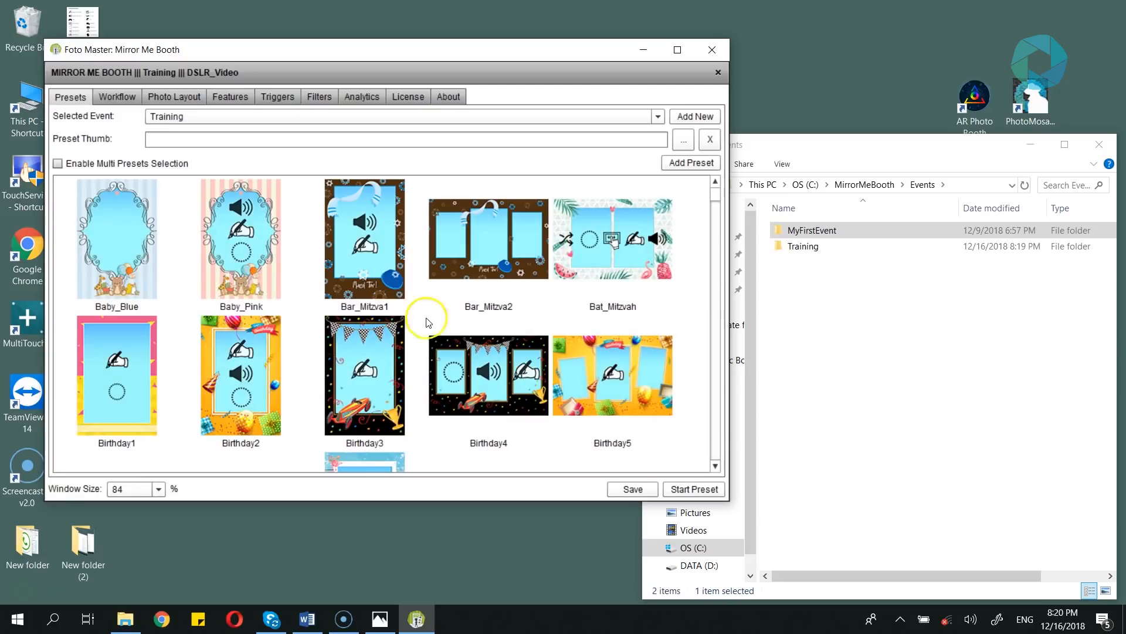
left_click(847, 251)
left_click(847, 251)
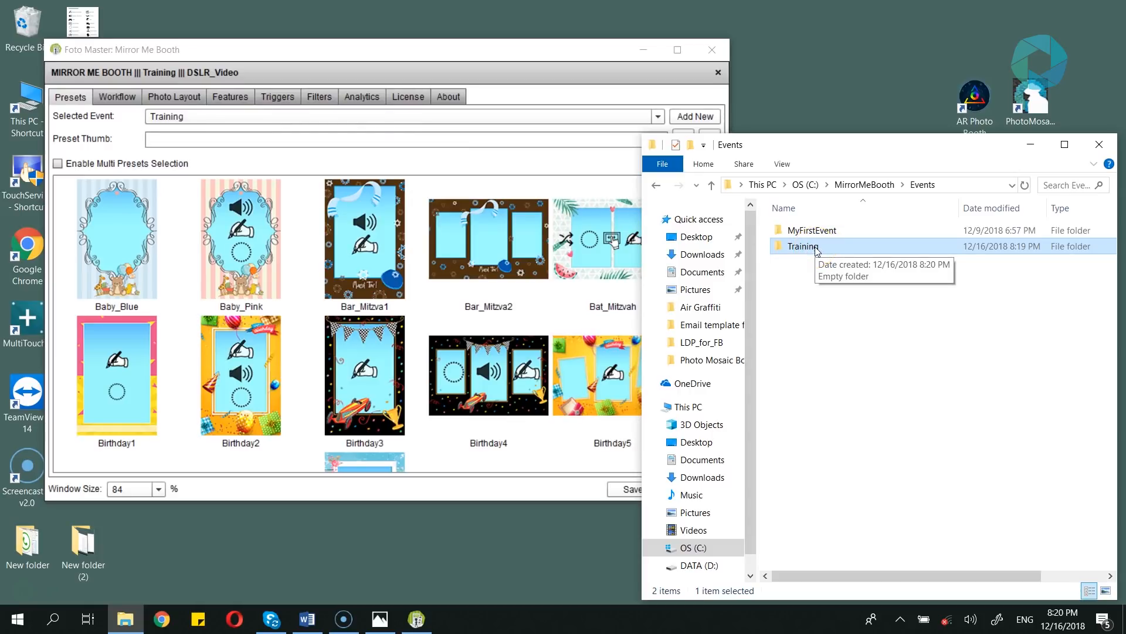
Step: Maximize Mirror Me Booth, select the Baby_Blue preset for the event and display its workflow
left_click(347, 54)
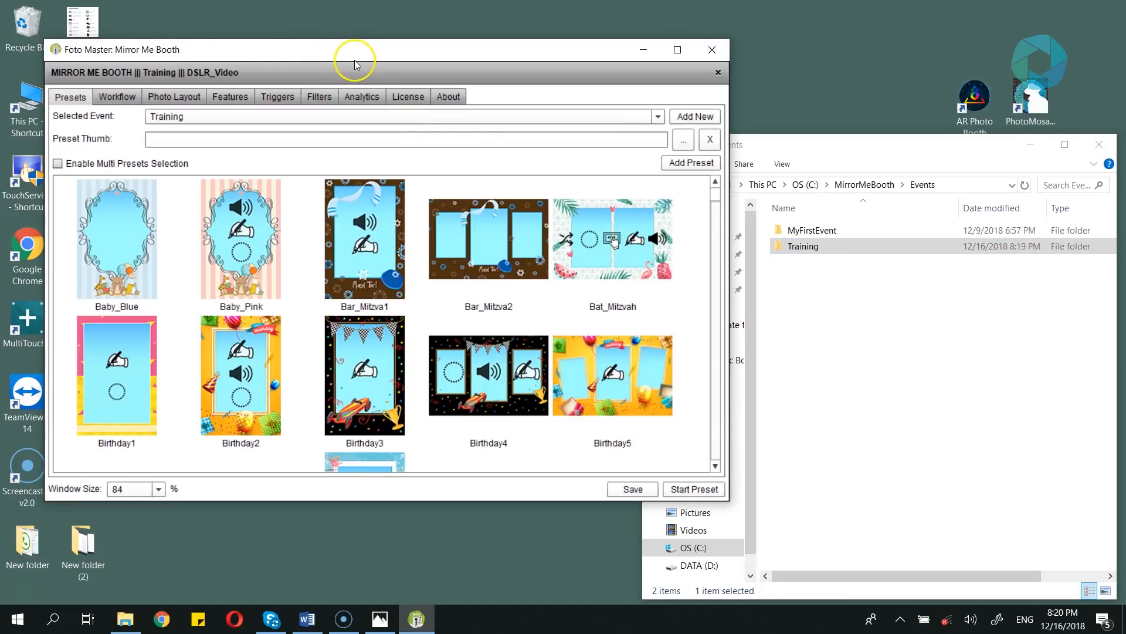
double_click(355, 52)
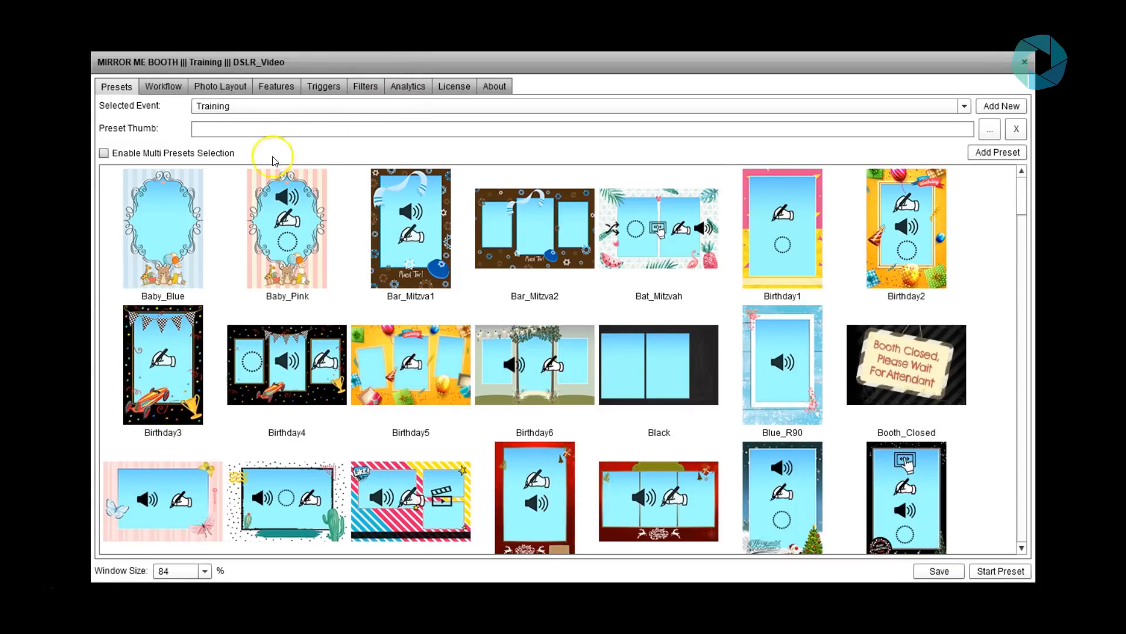
left_click(175, 204)
left_click(175, 204)
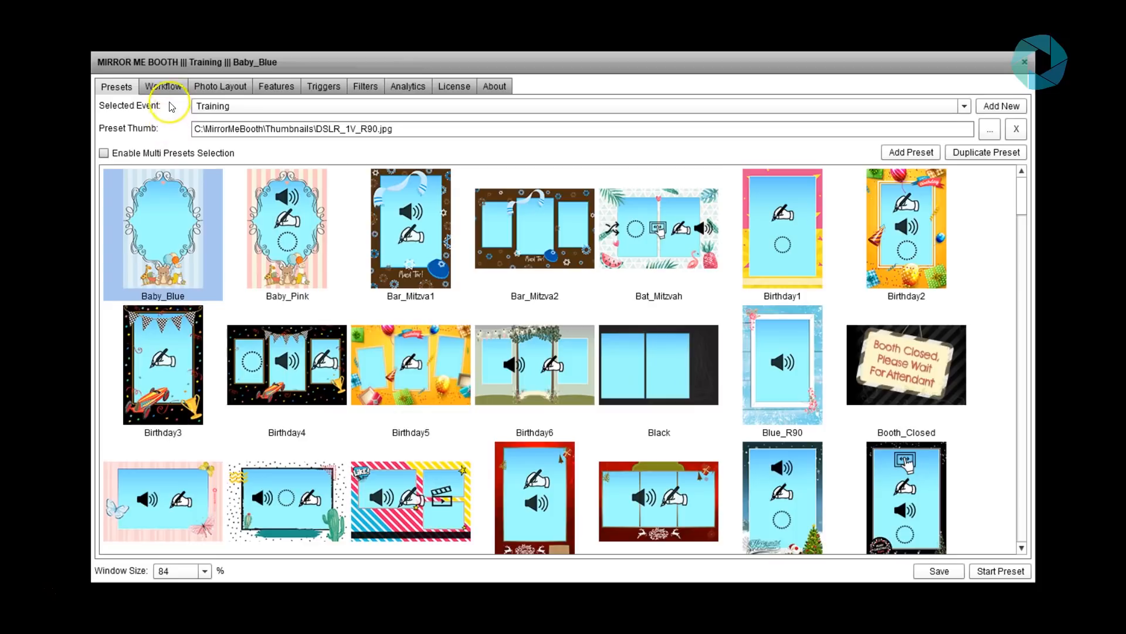
left_click(170, 88)
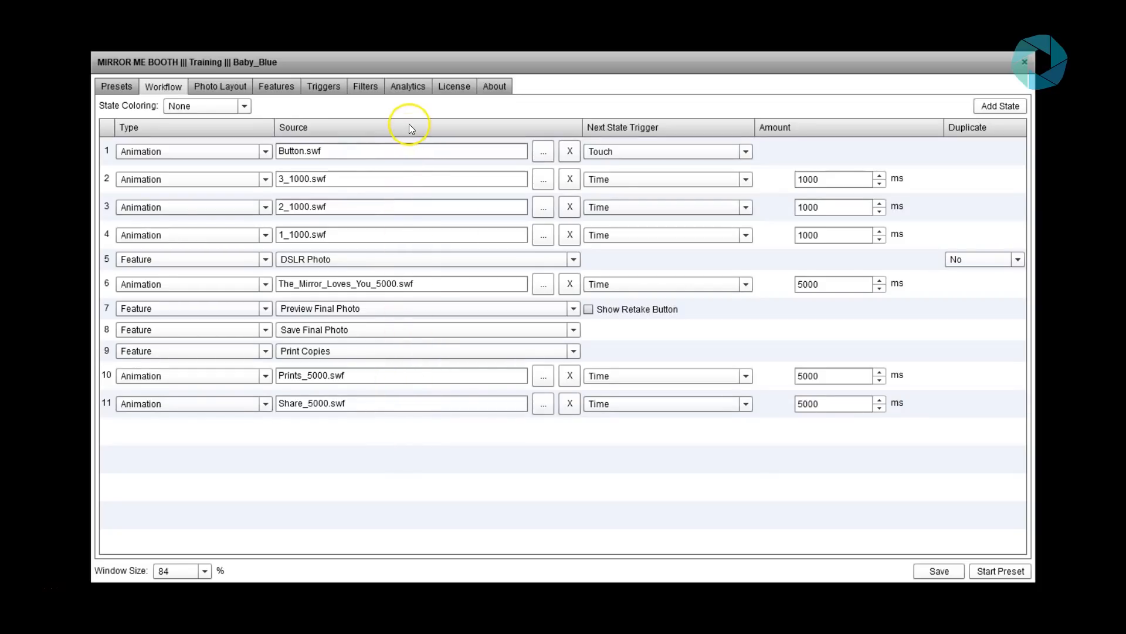
Step: Review the Baby_Blue preset's photo layout and its feature settings
left_click(224, 89)
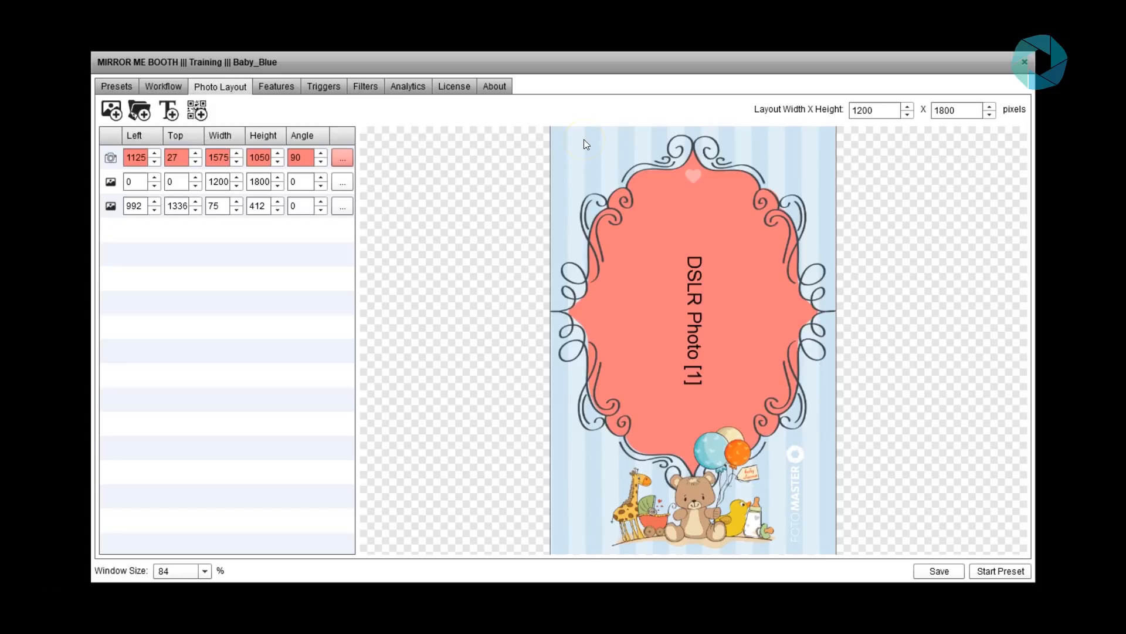
left_click(274, 94)
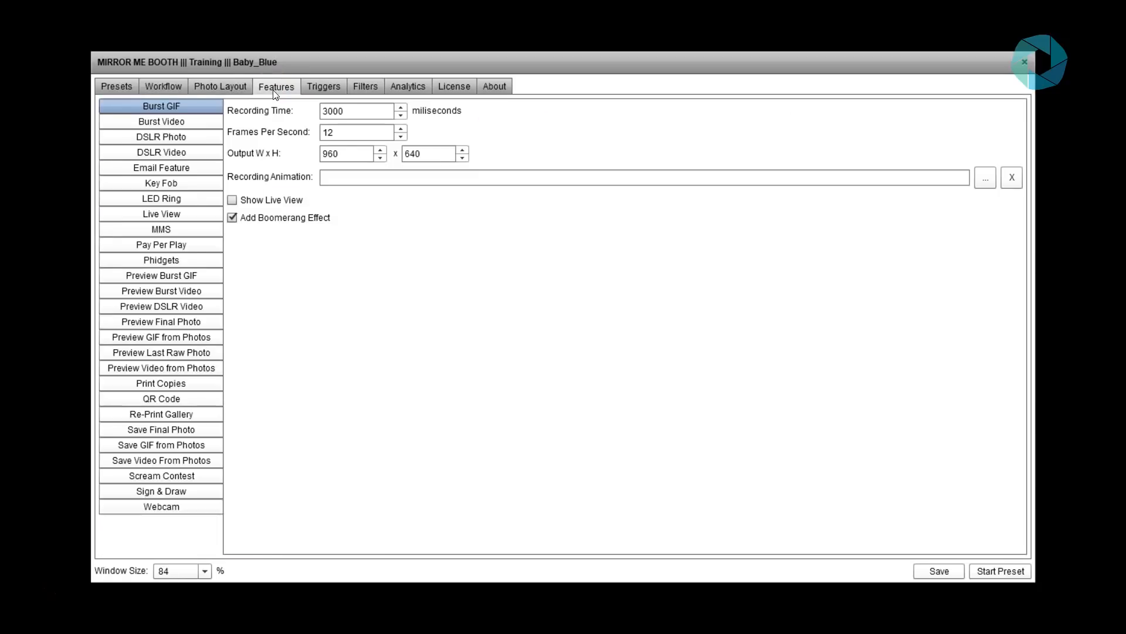
Step: Select the Birthday5 preset and review its workflow, photo layout and feature settings
left_click(116, 87)
left_click(288, 244)
left_click(437, 353)
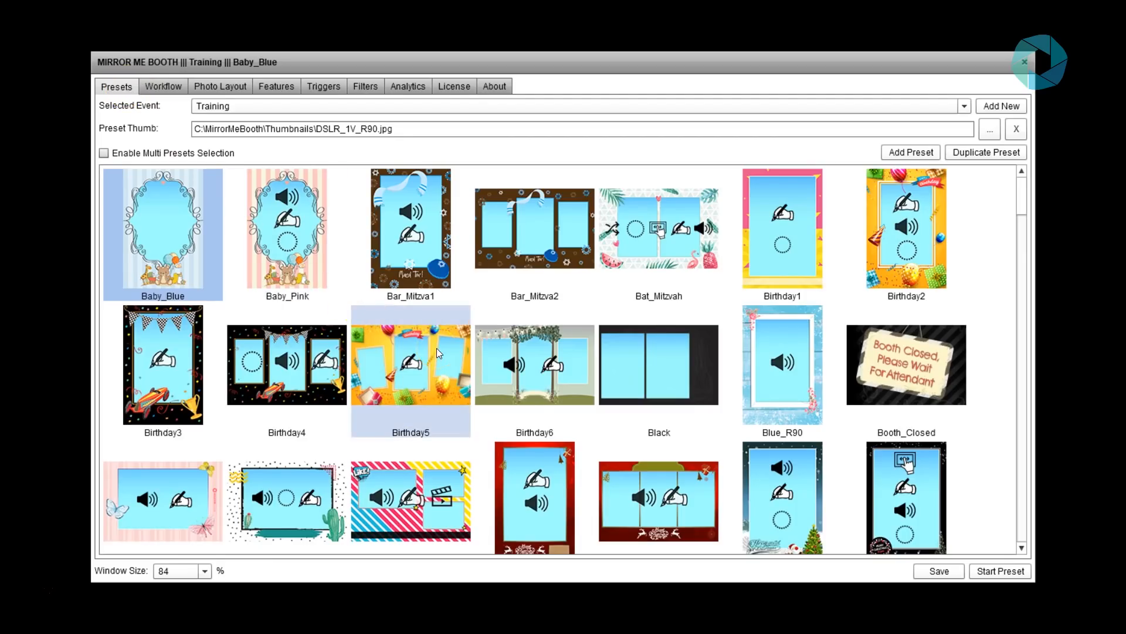
left_click(167, 88)
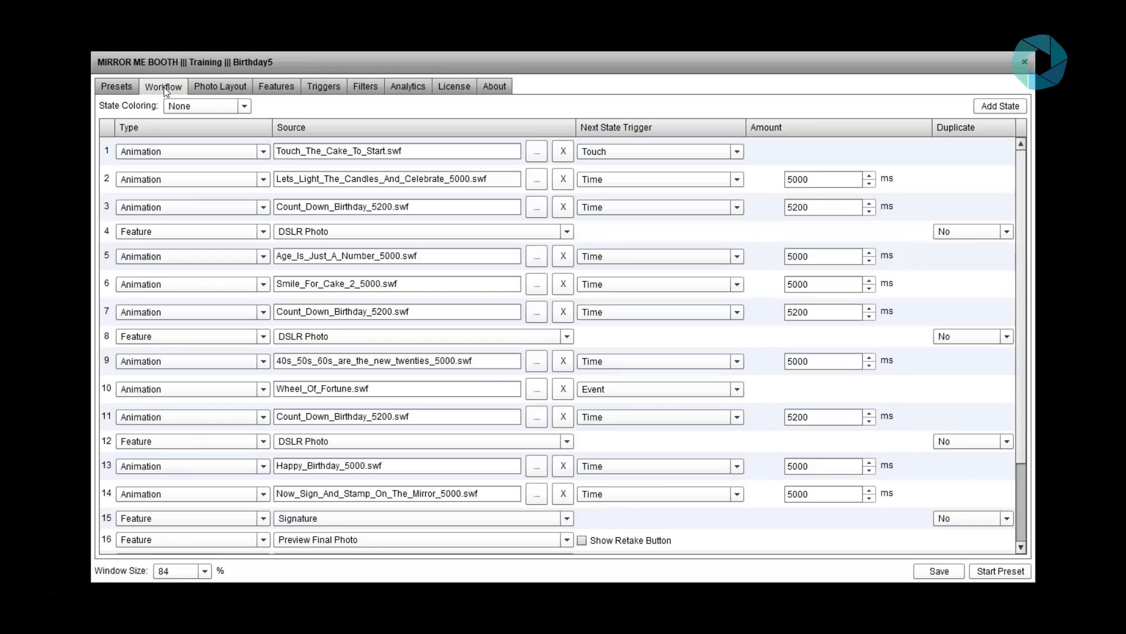
left_click(199, 86)
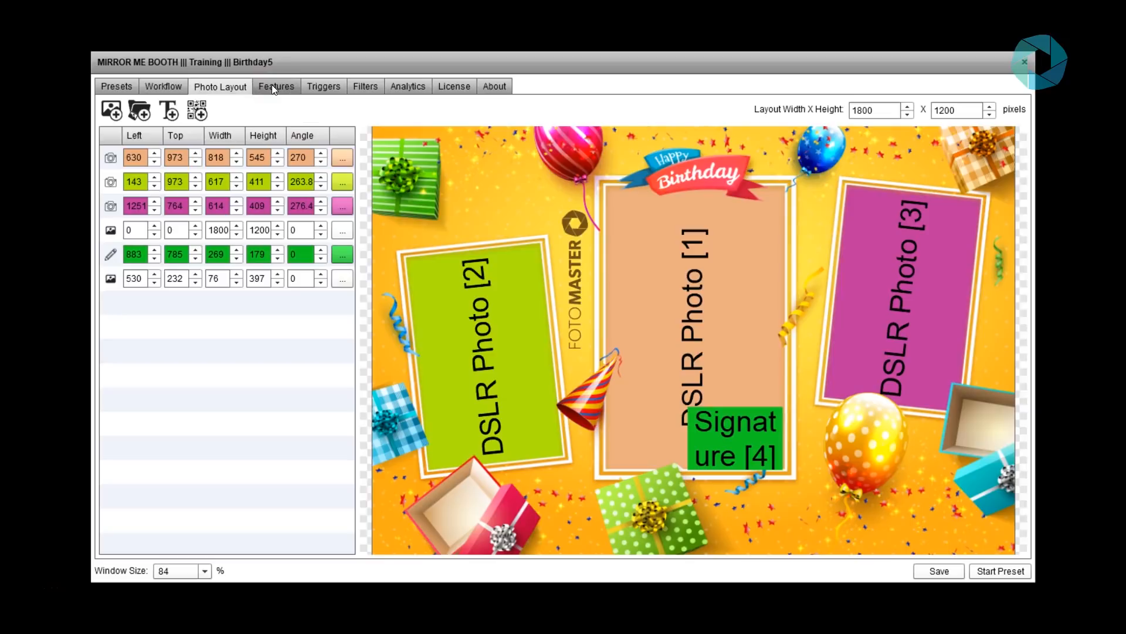
left_click(272, 87)
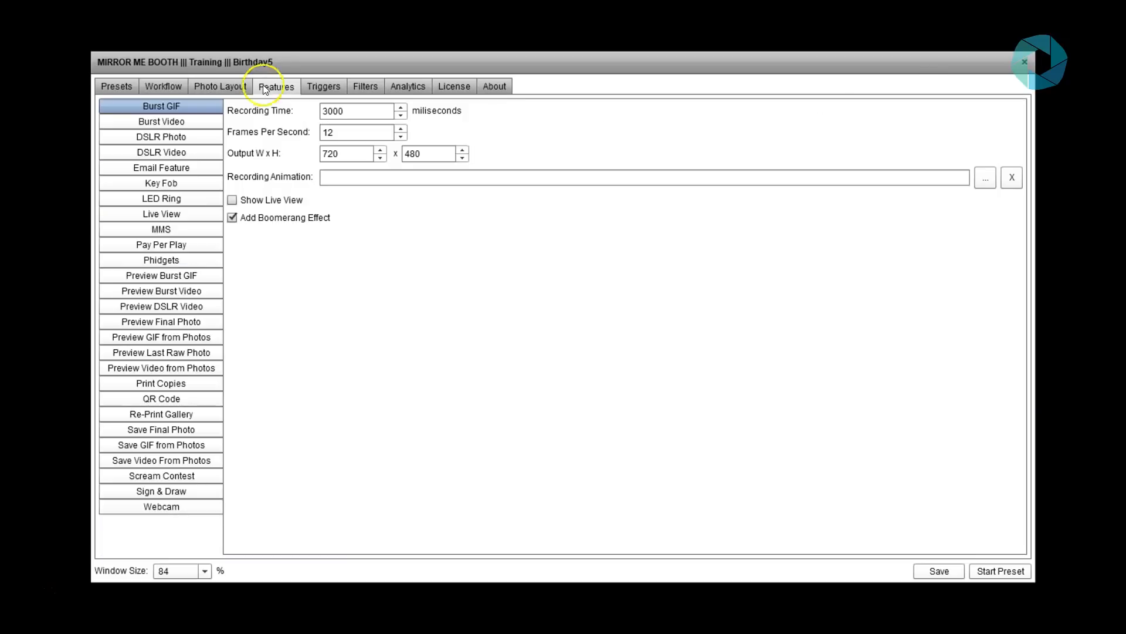
Step: Return to the preset gallery and browse all the presets down to the Wedding and Wood designs and back to Birthday5
left_click(121, 87)
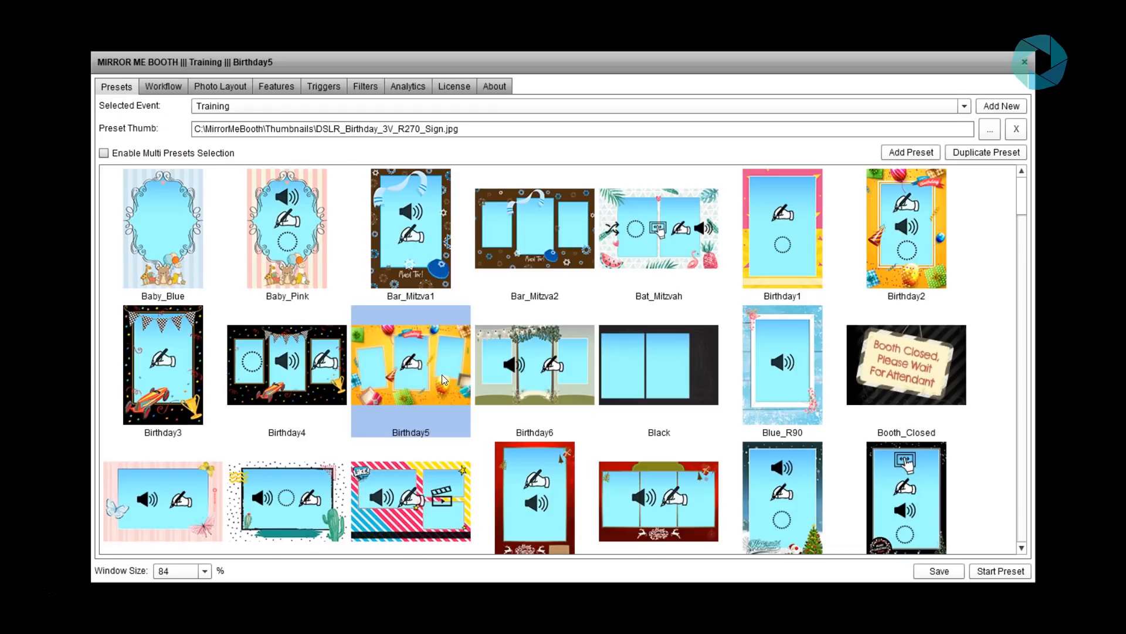
scroll(442, 374, "down", 10)
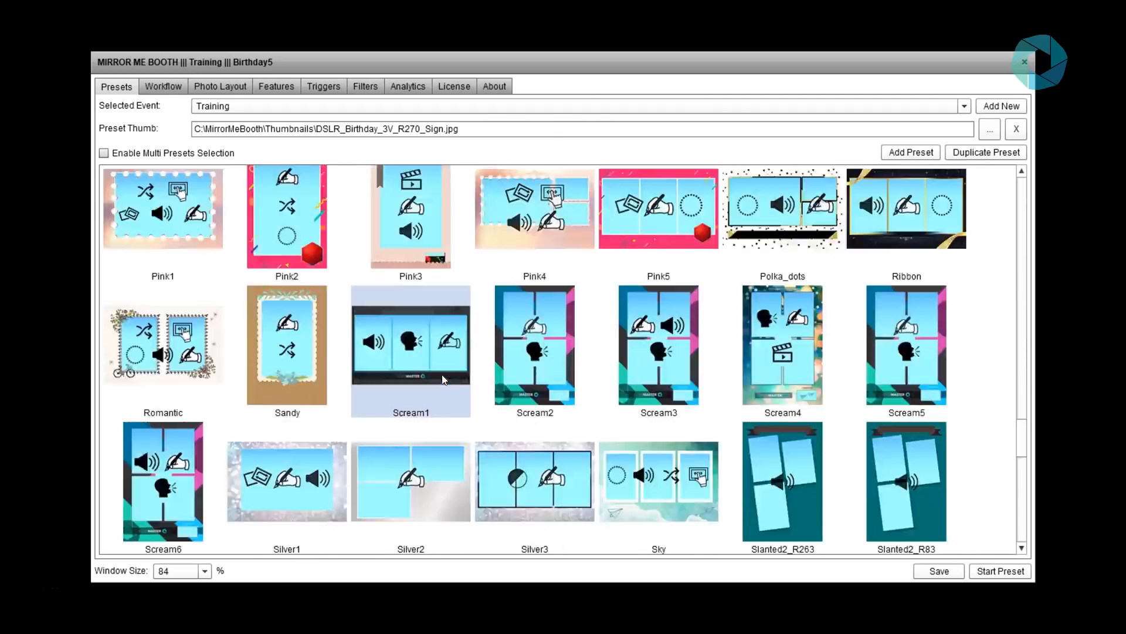
scroll(442, 379, "down", 6)
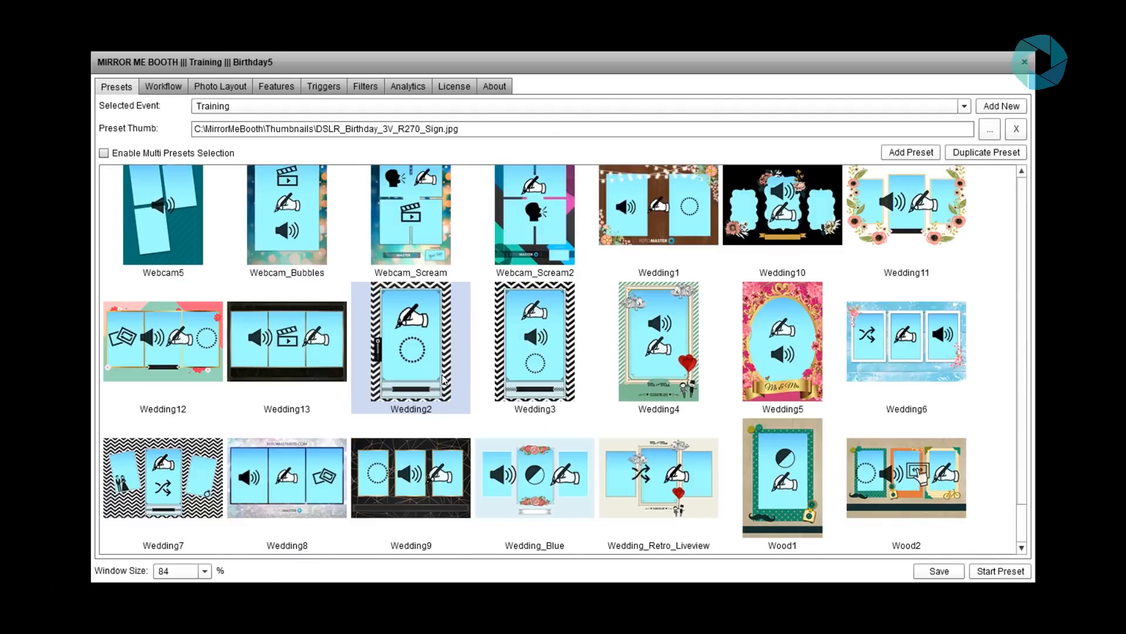
scroll(443, 379, "up", 15)
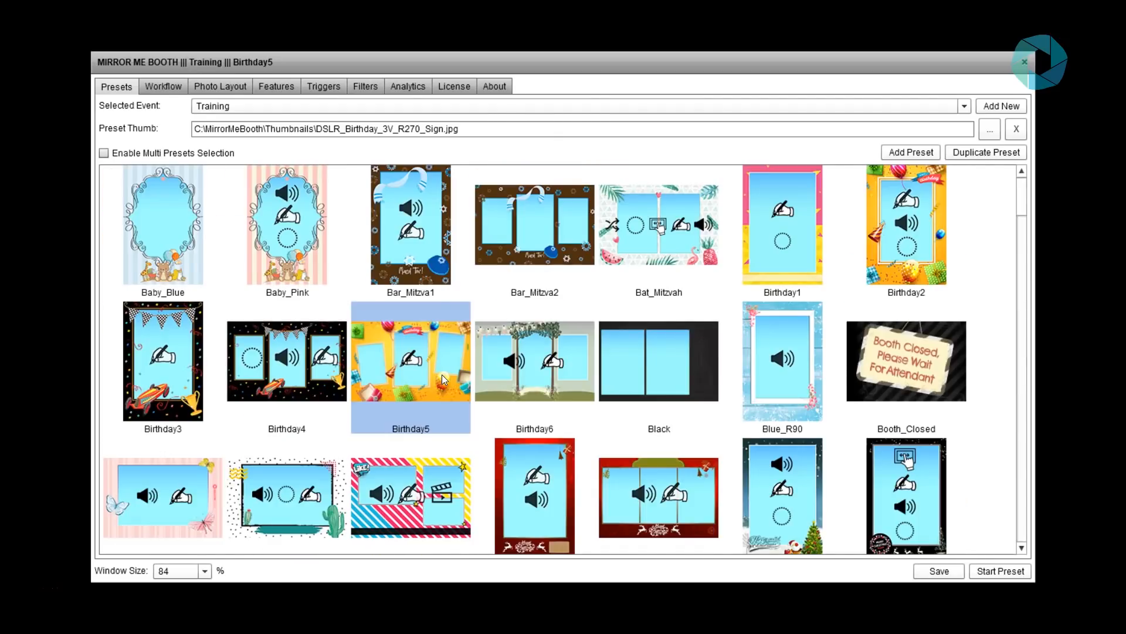
left_click(410, 372)
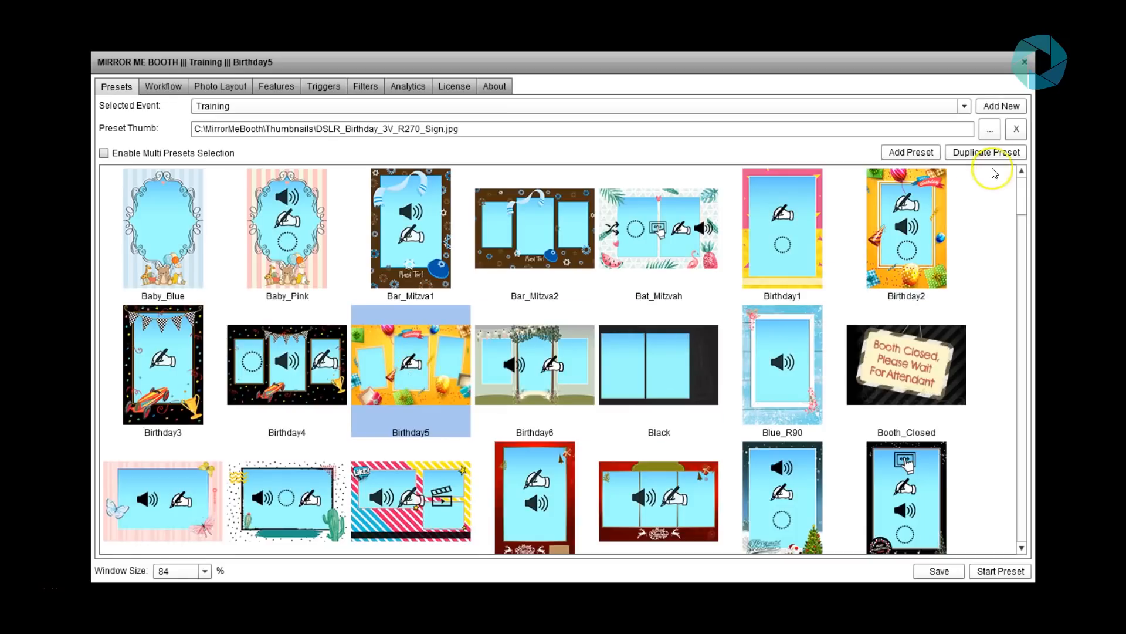
left_click(979, 153)
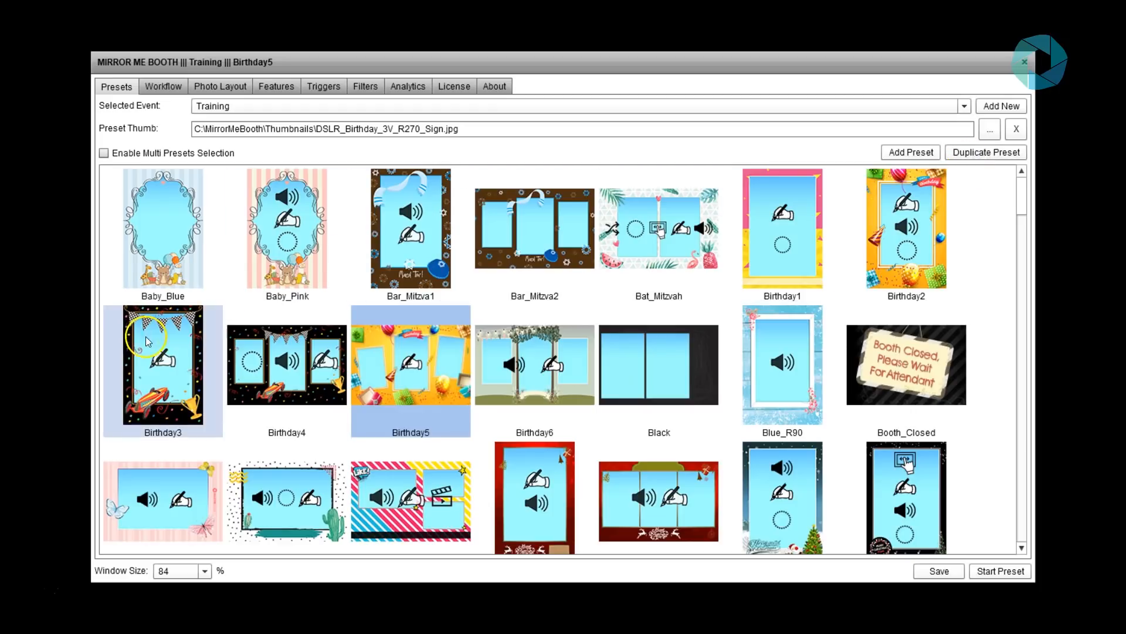
Step: Duplicate the Birthday3 preset under the name A_Training
left_click(173, 360)
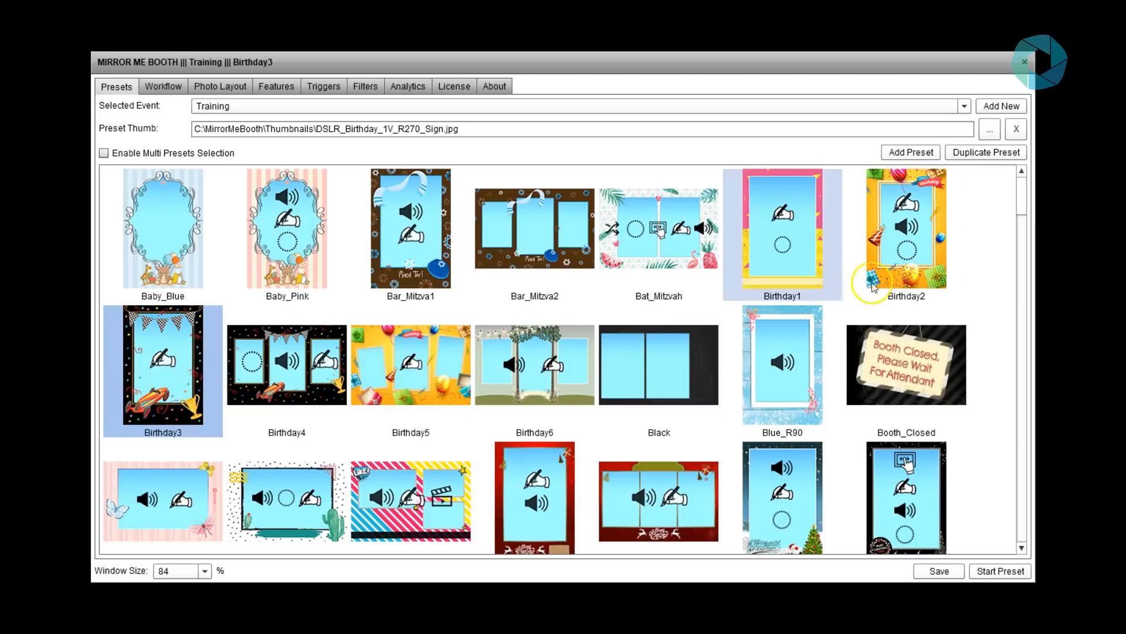
left_click(980, 152)
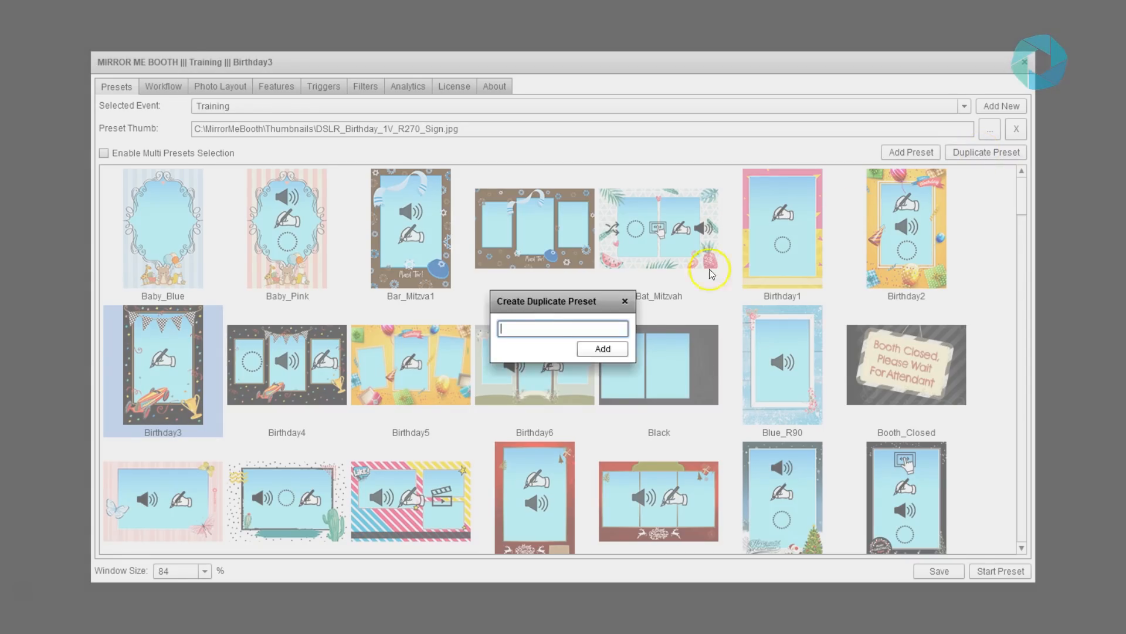
type("A_Training")
left_click(508, 325)
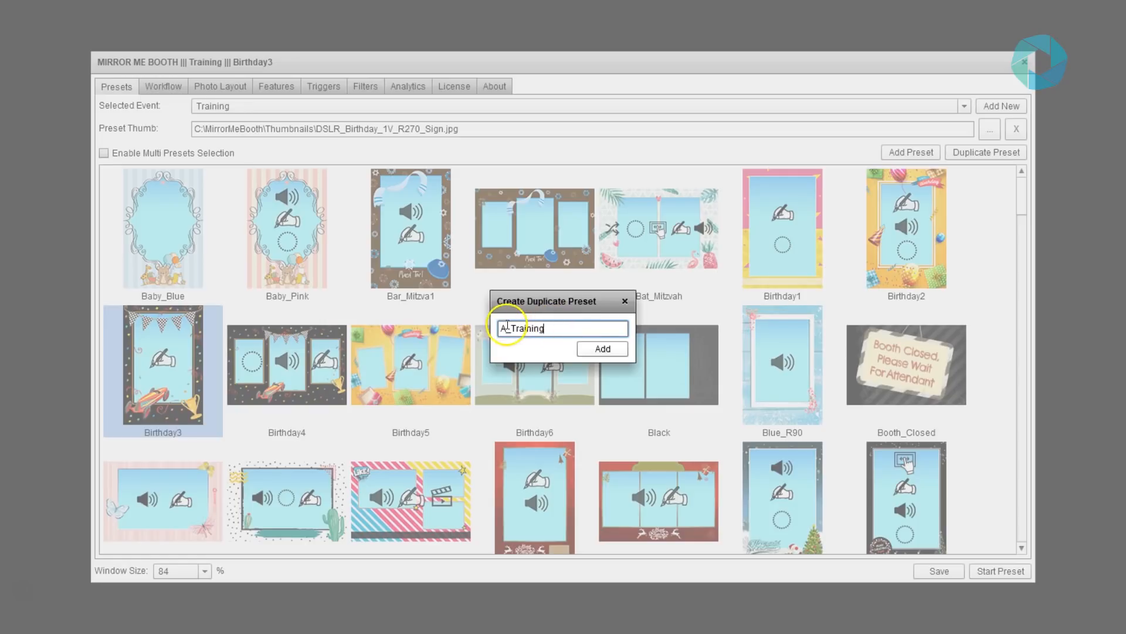
left_click(595, 351)
left_click(522, 325)
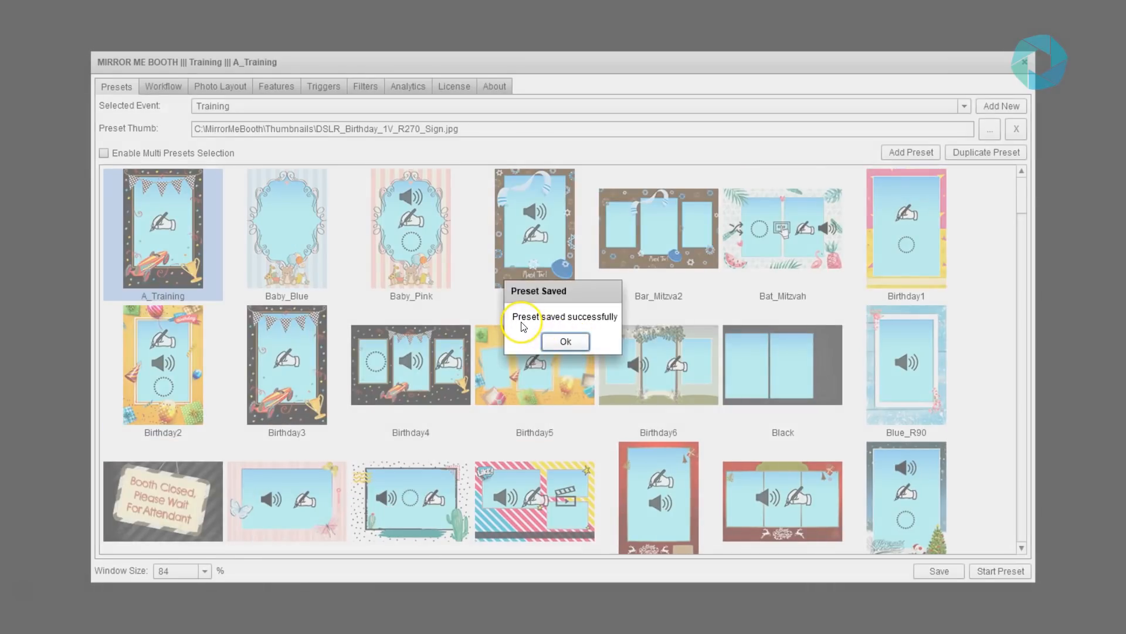
left_click(562, 345)
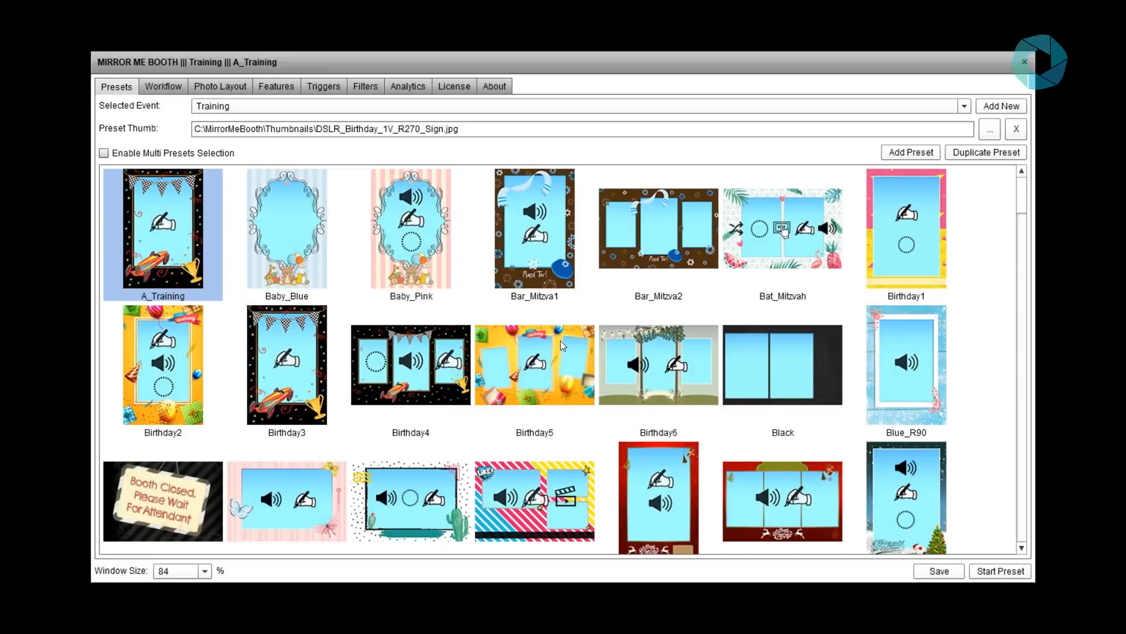
Step: Compare the A_Training preset with the original Birthday3 preset in the gallery, leaving A_Training selected
left_click(161, 228)
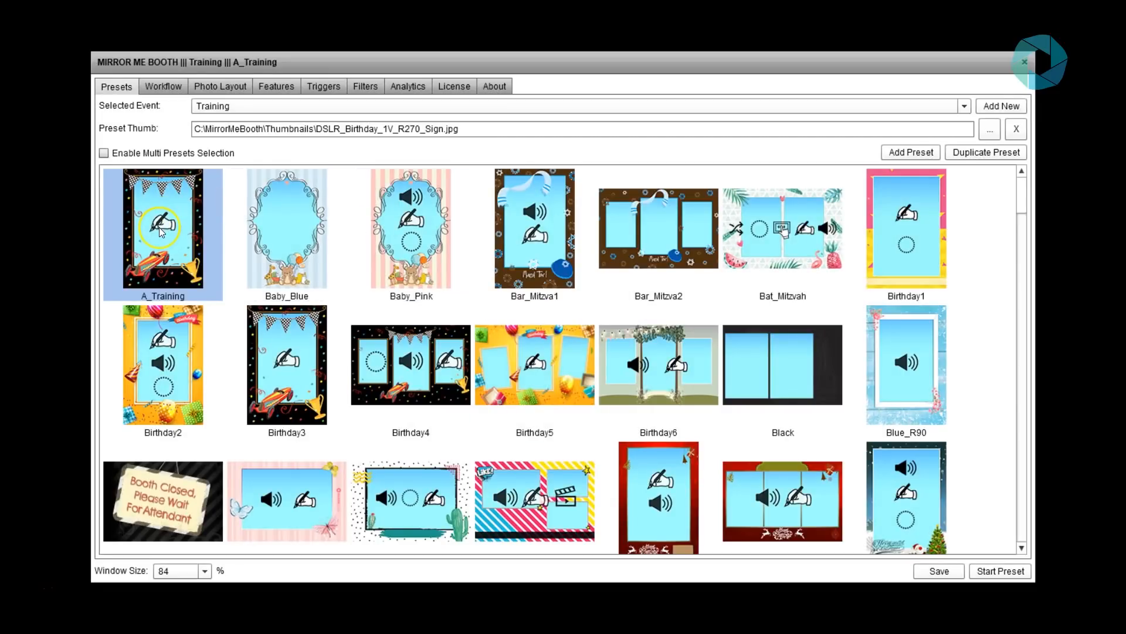
left_click(287, 356)
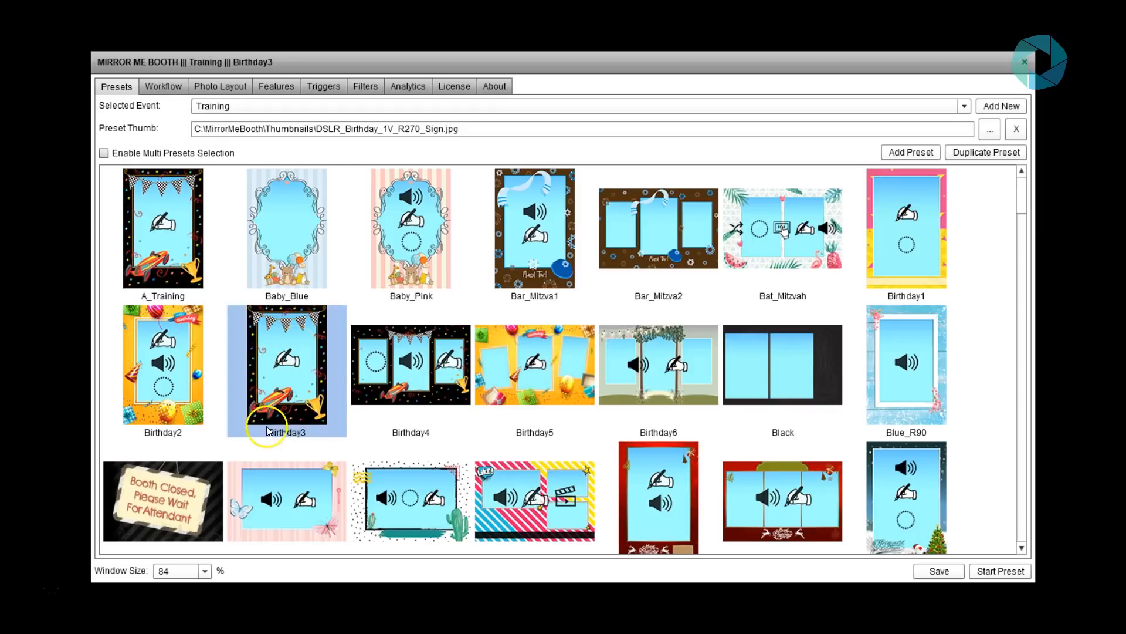
left_click(198, 298)
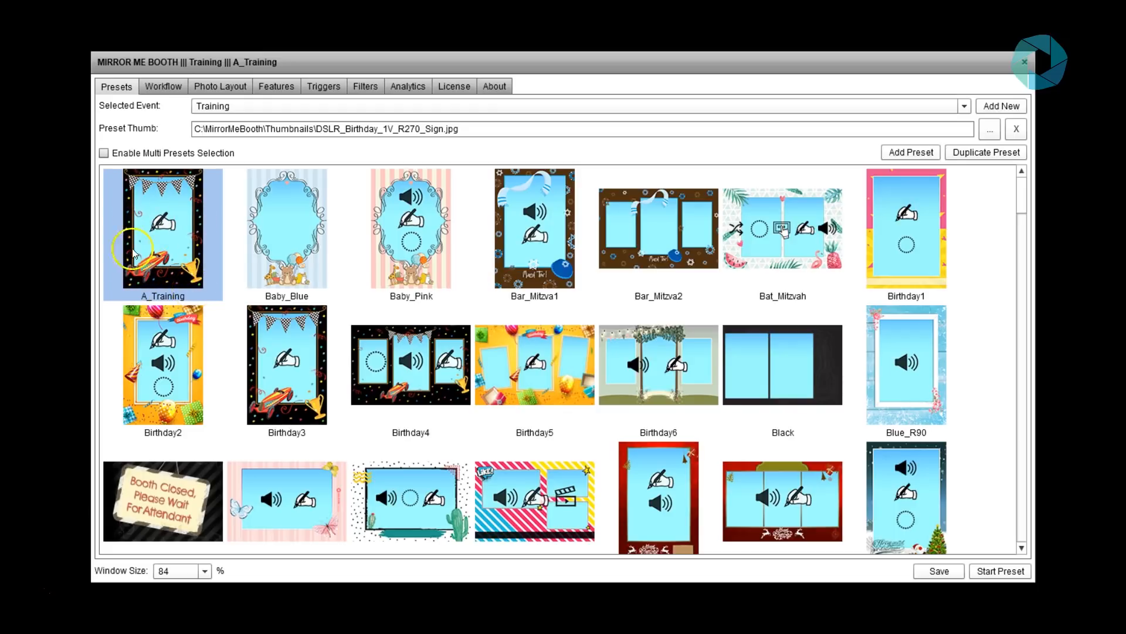
left_click(151, 230)
left_click(310, 378)
Step: Add a new blank preset named A_New_Preset
left_click(909, 154)
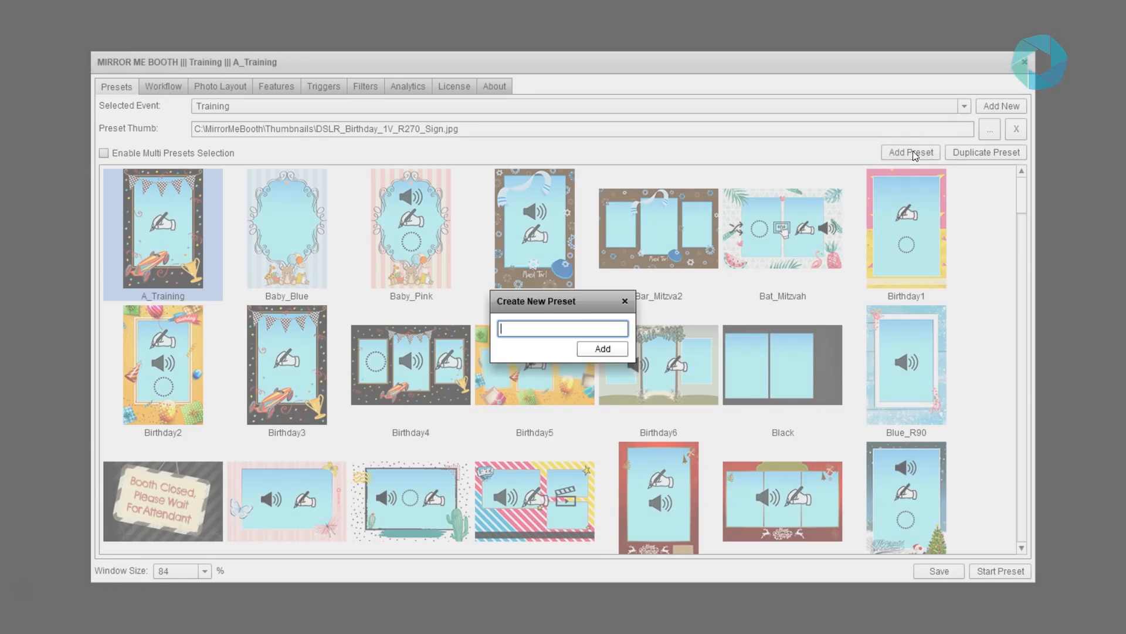
type("A_New_")
left_click(604, 351)
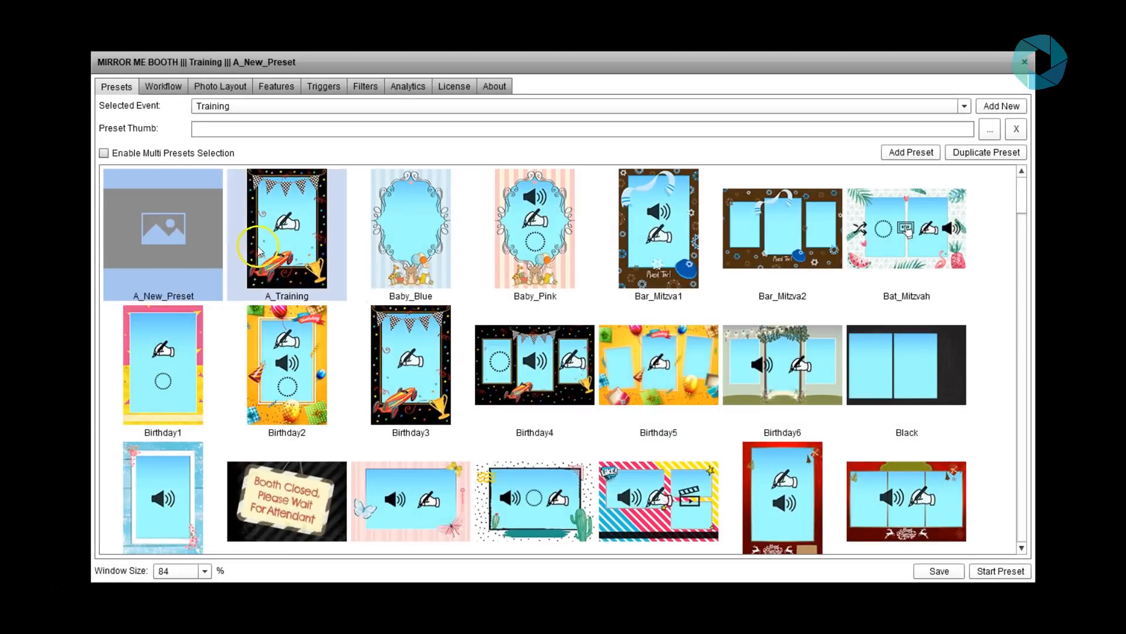
Step: Check the workflow and photo layout of A_New_Preset, and return to the preset gallery
left_click(138, 202)
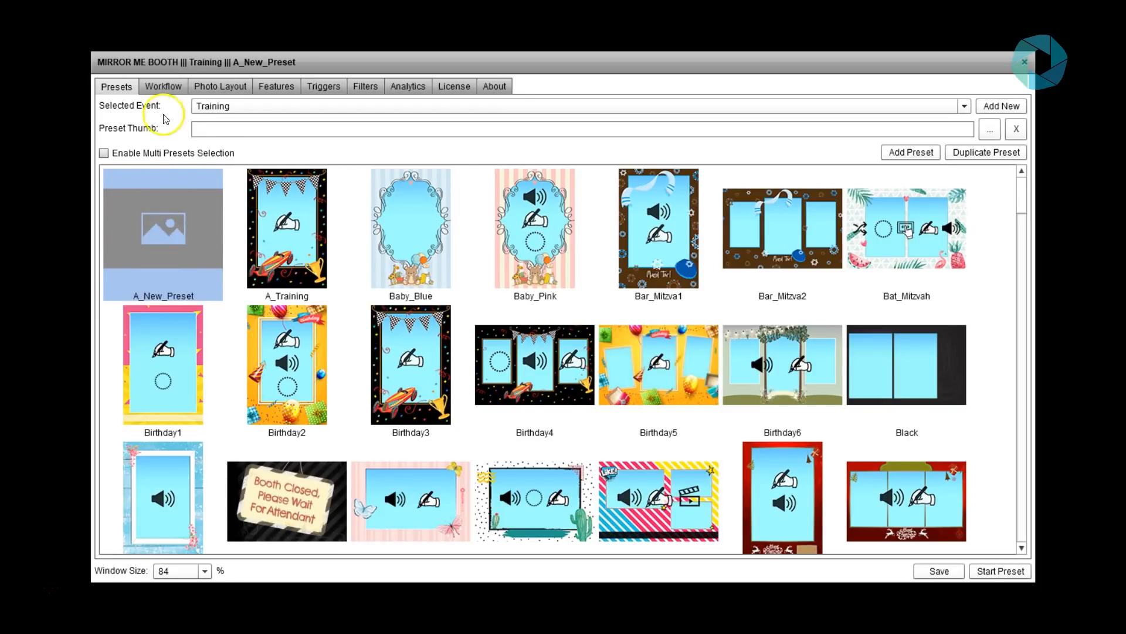
left_click(163, 88)
left_click(213, 88)
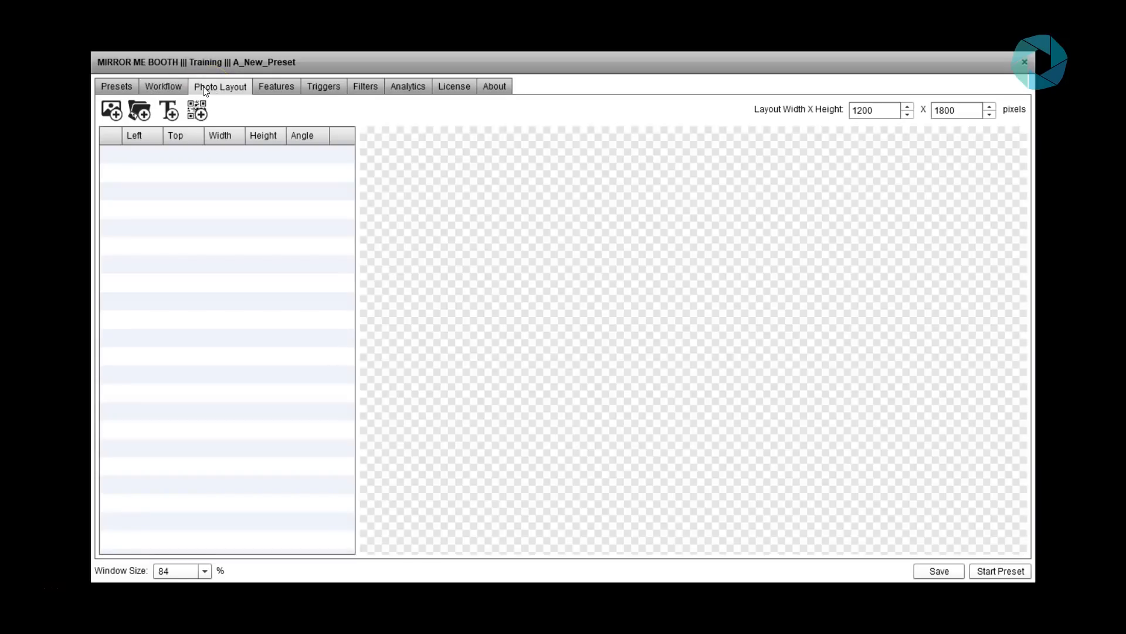
left_click(119, 88)
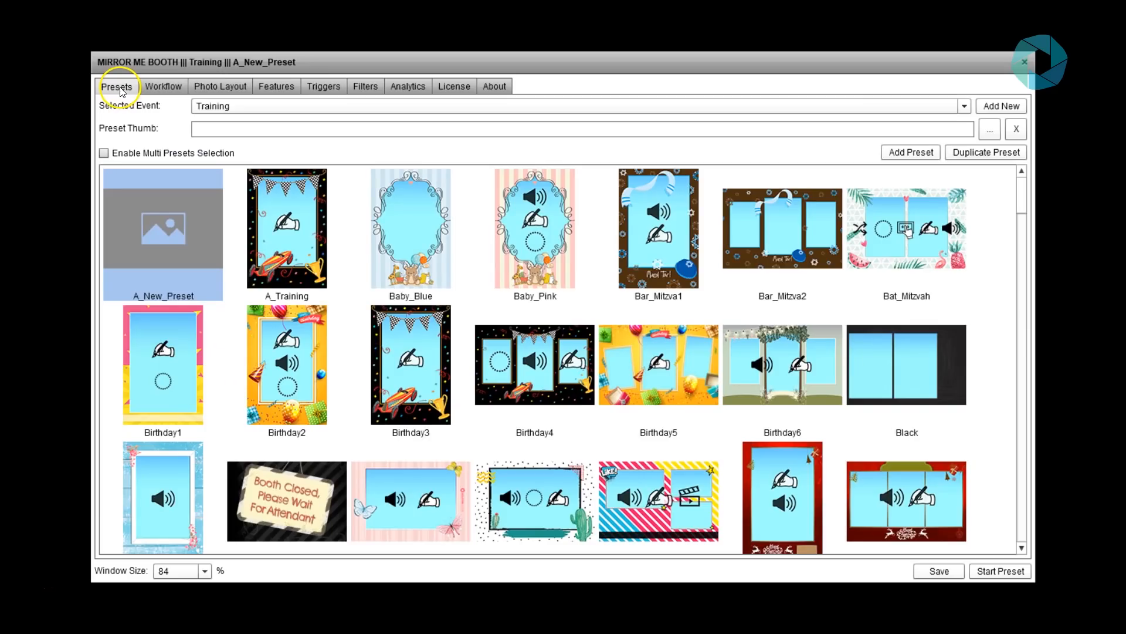
Step: Select the A_Training preset and examine the folder and file name in its thumbnail path
left_click(282, 235)
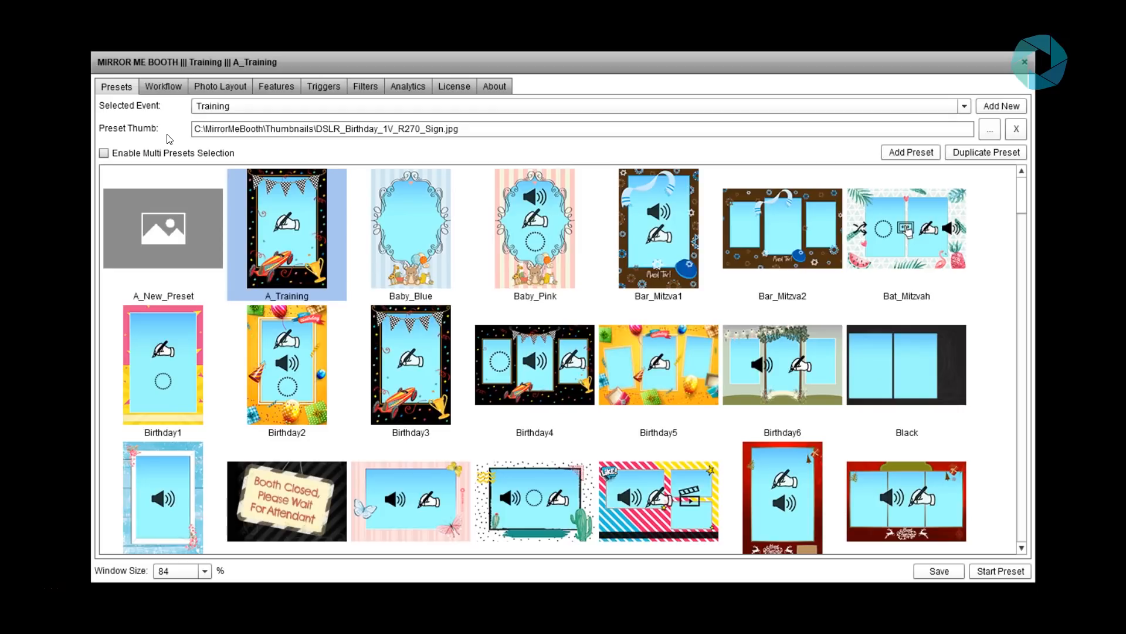
left_click(298, 230)
left_click(311, 266)
left_click_drag(204, 129, 444, 129)
left_click(269, 130)
left_click(322, 129)
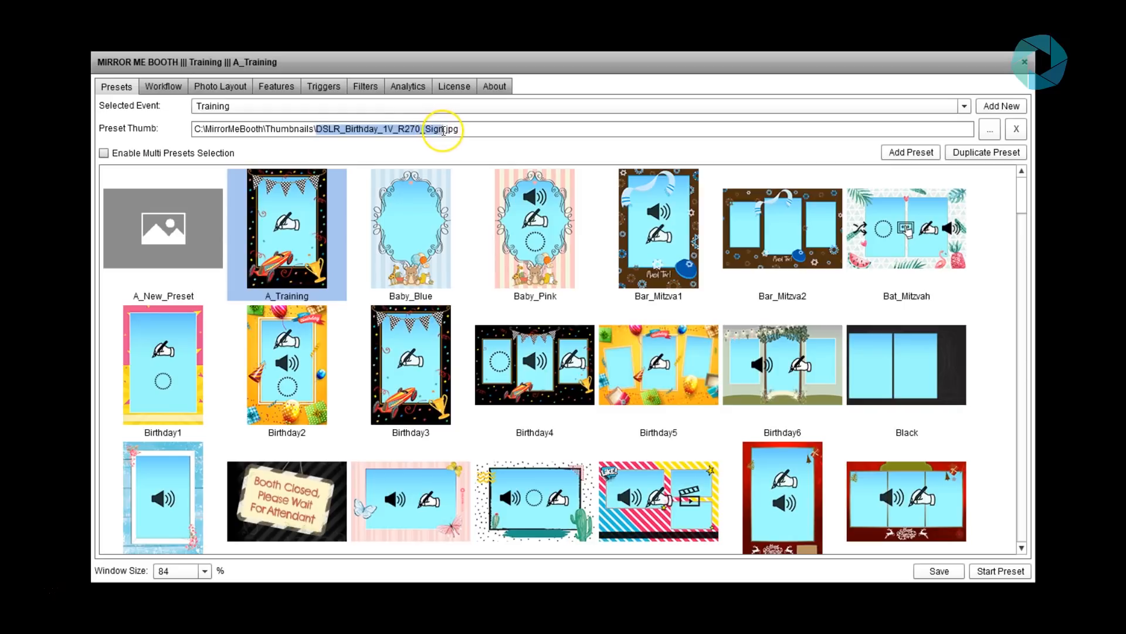
left_click(320, 132)
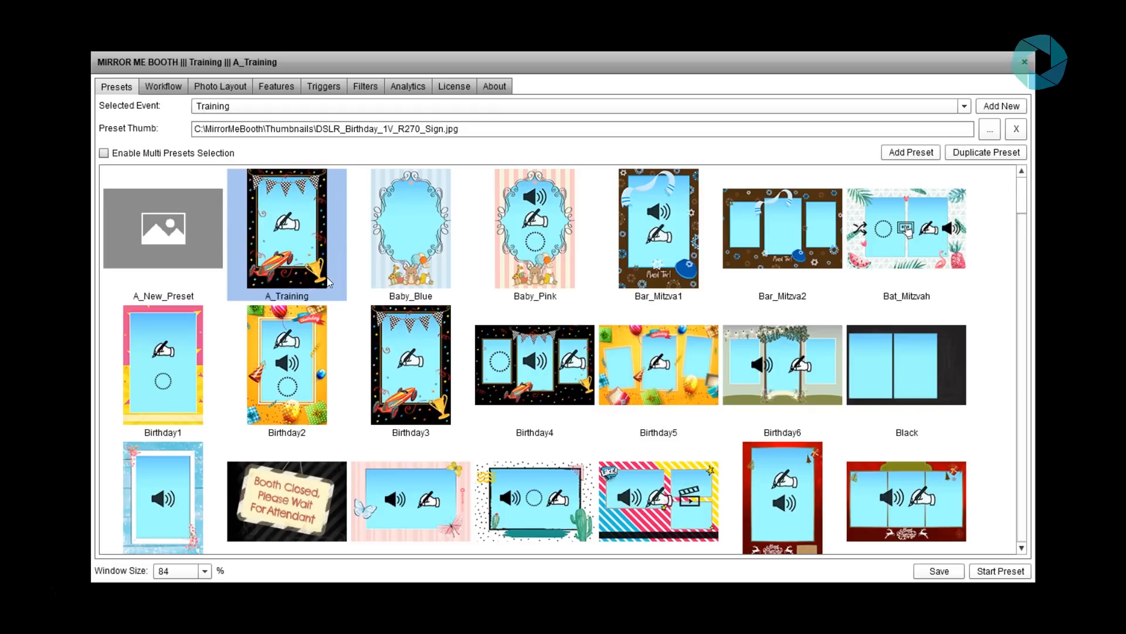
Step: Examine the feature icons on the A_Training, Birthday3 and Birthday4 thumbnails
left_click(289, 224)
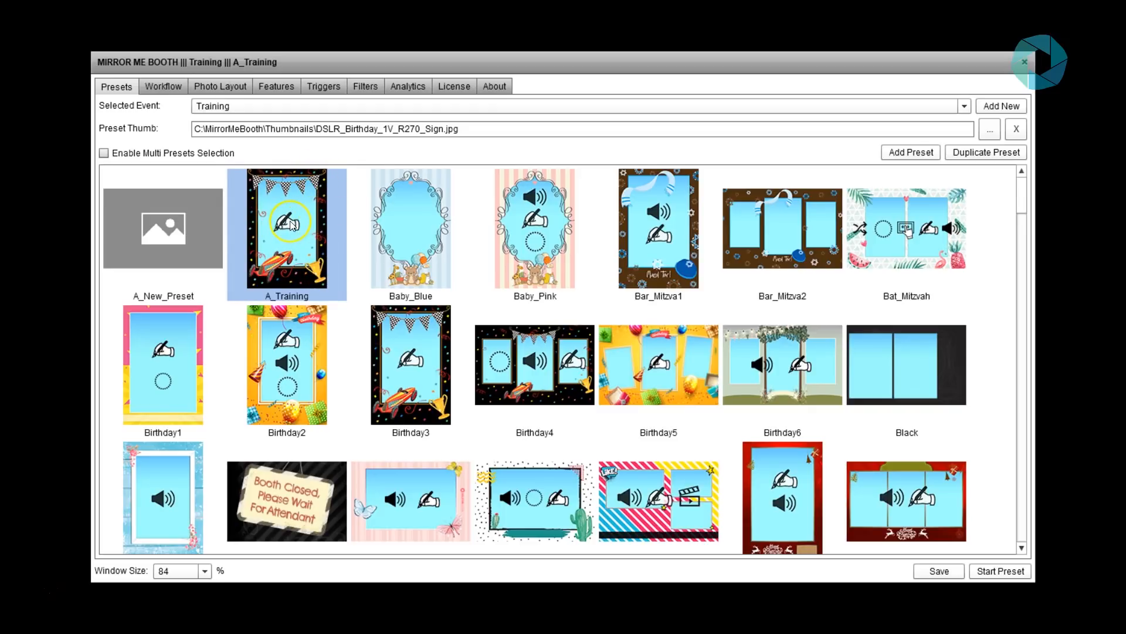
left_click(285, 342)
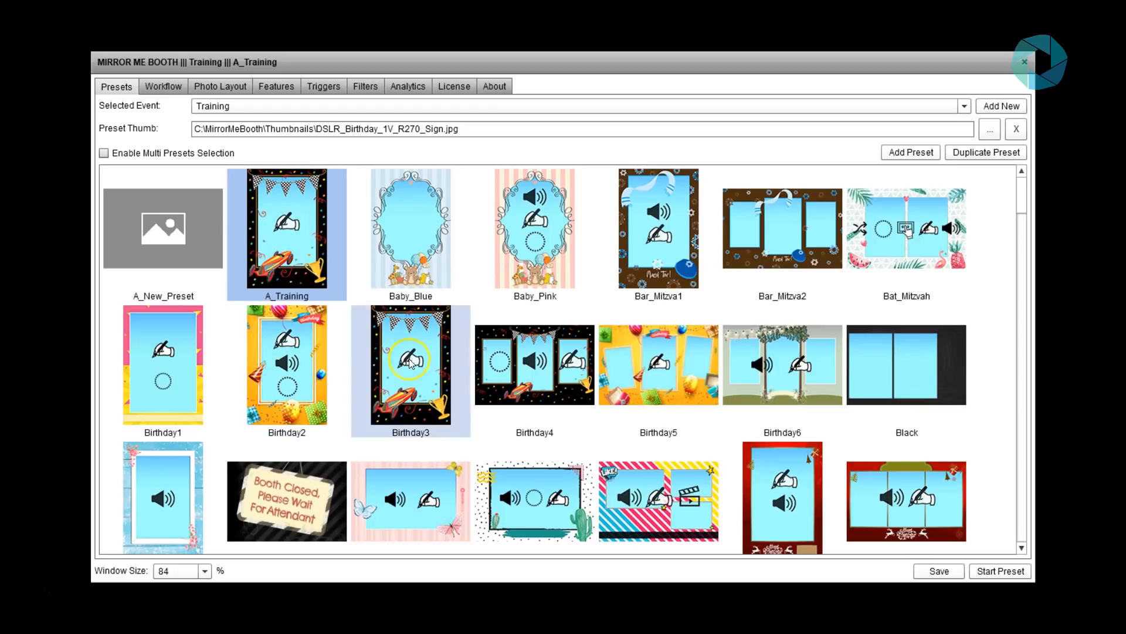
left_click(554, 360)
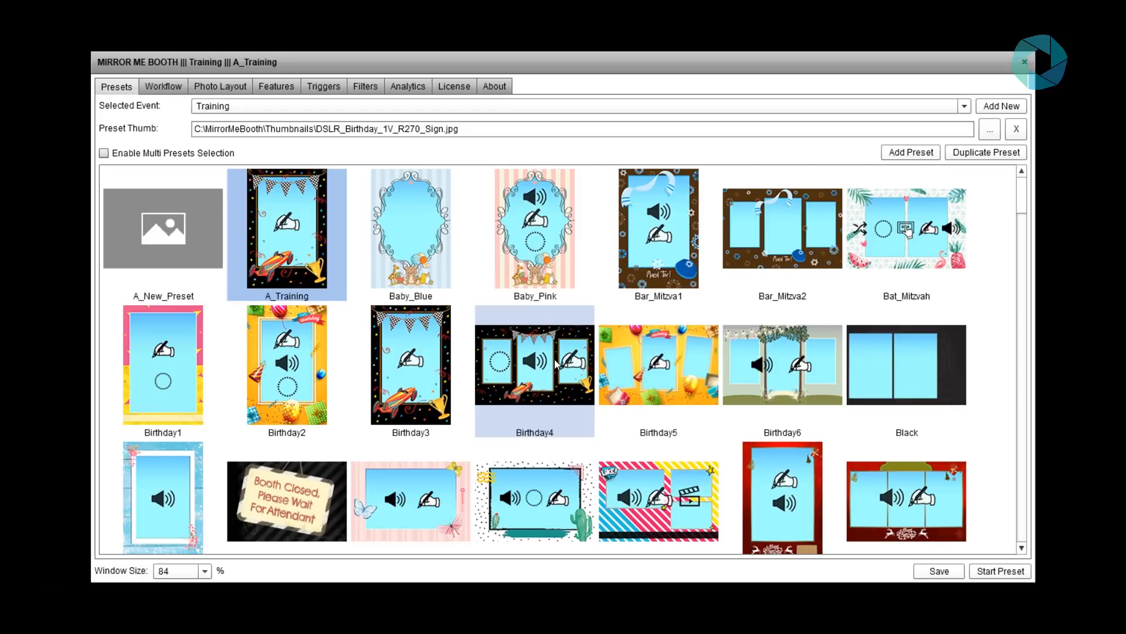
Step: Switch to Icons.PNG in Photos to read the Preset Pack Icons Legend, and return to the Mirror Me Booth presets
key("super")
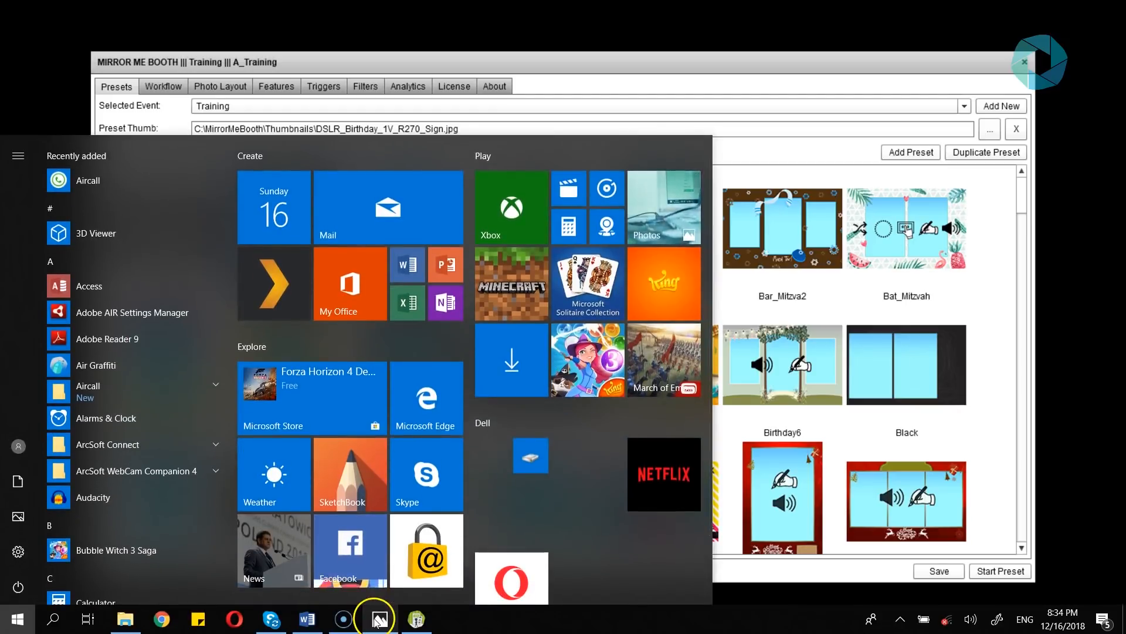
left_click(379, 619)
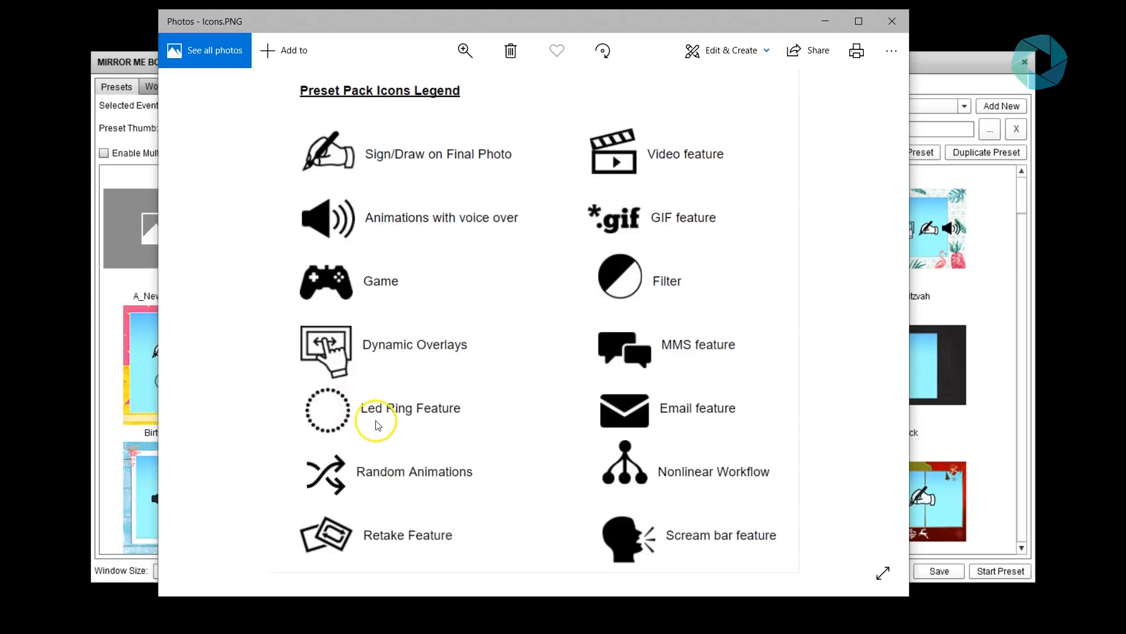
left_click(931, 64)
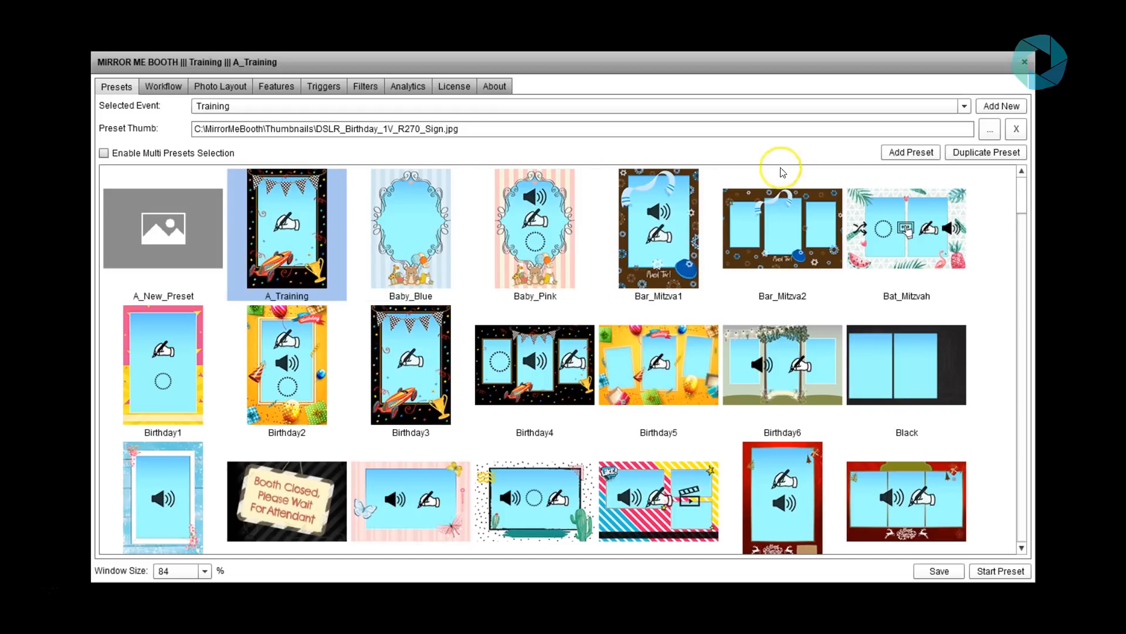
left_click(1021, 139)
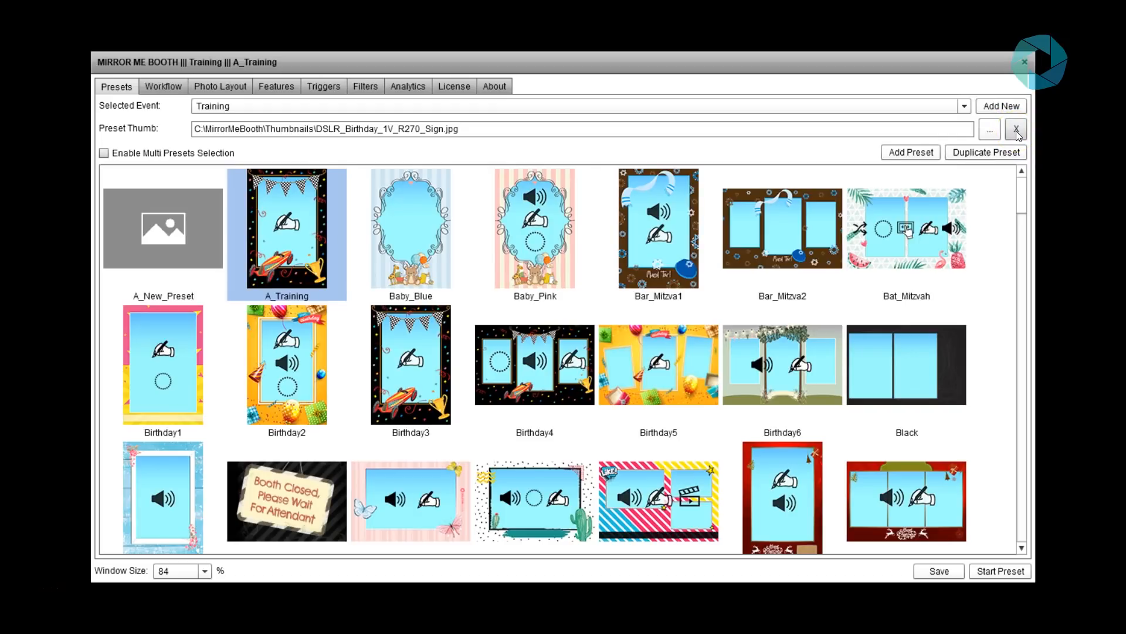
Step: Open the A_Training preset's workflow and examine its animation states and the DSLR Photo feature state
left_click(999, 135)
left_click(282, 256)
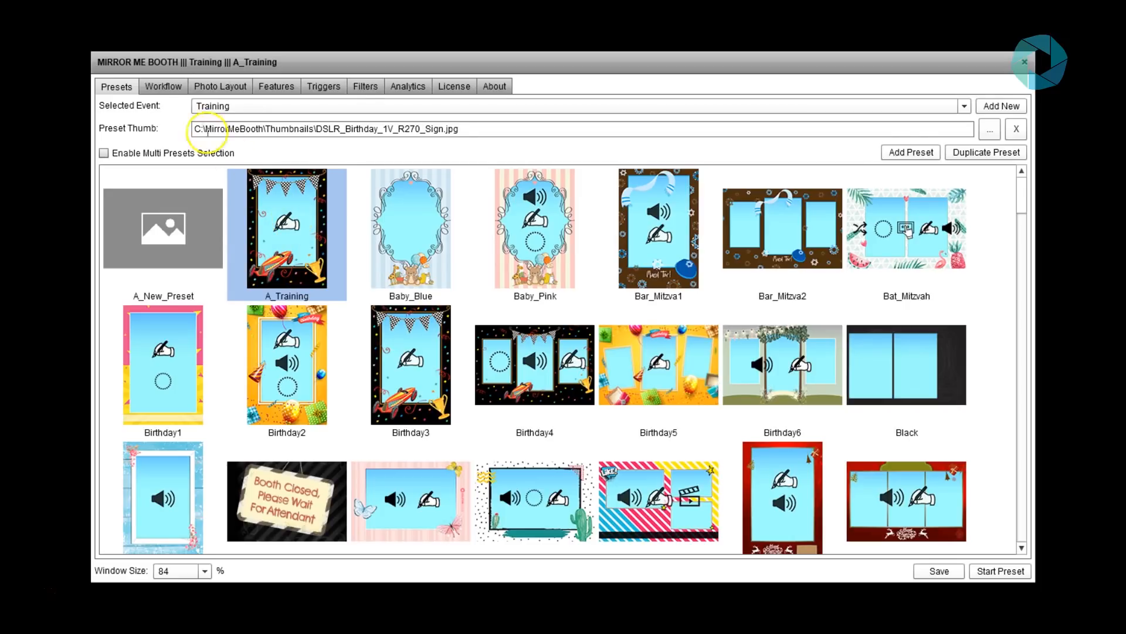
left_click(160, 88)
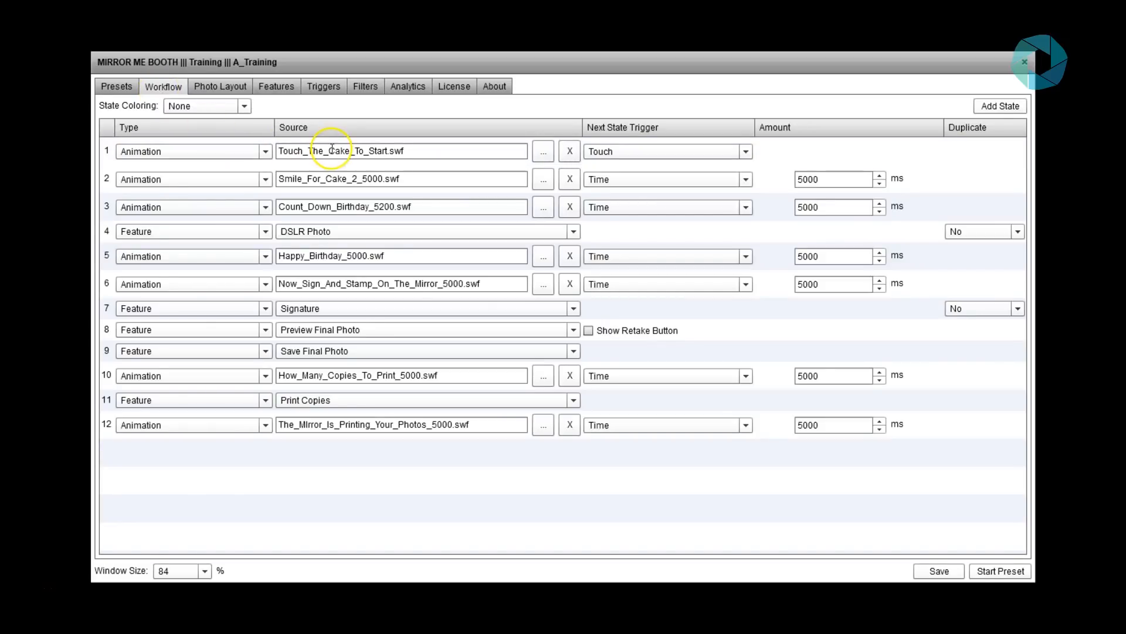
left_click(452, 151)
left_click(456, 181)
left_click(455, 207)
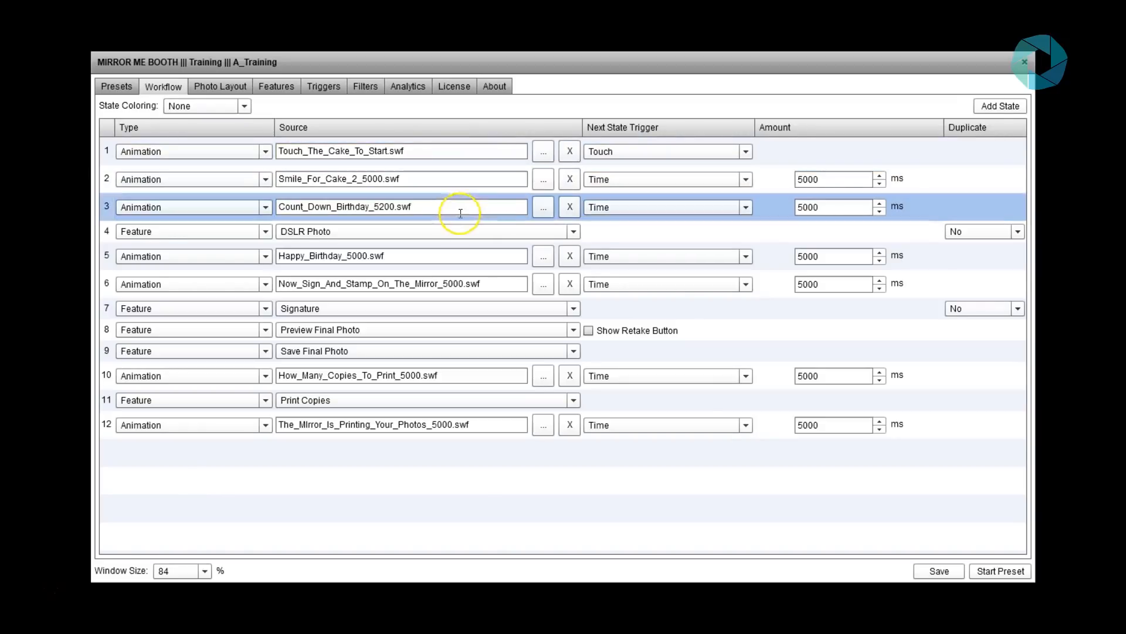
left_click(590, 232)
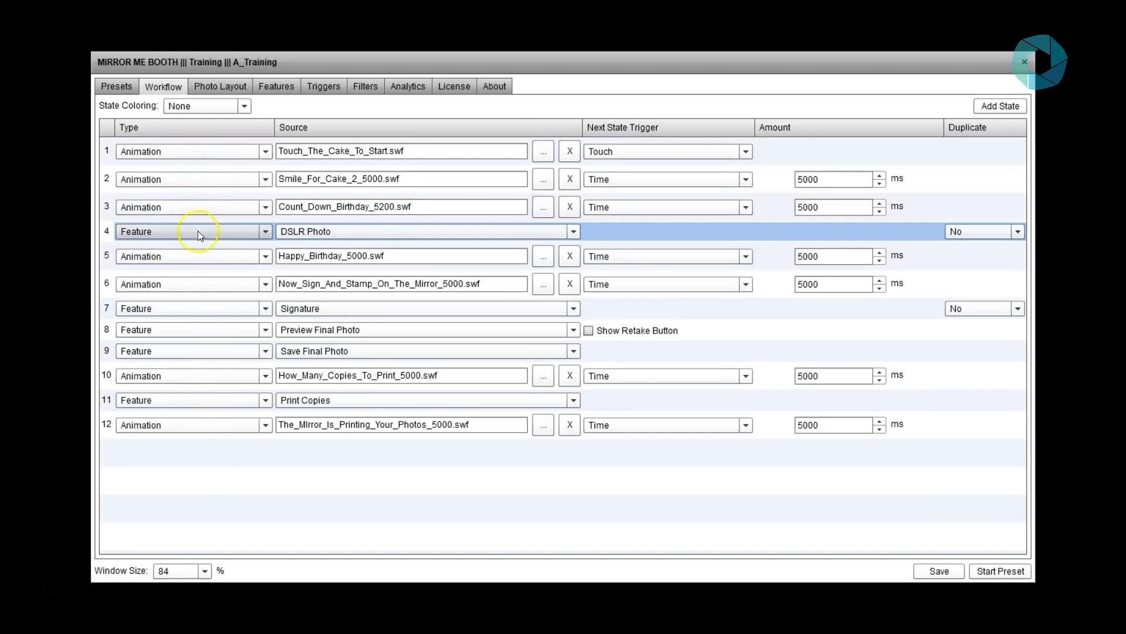
left_click(1001, 564)
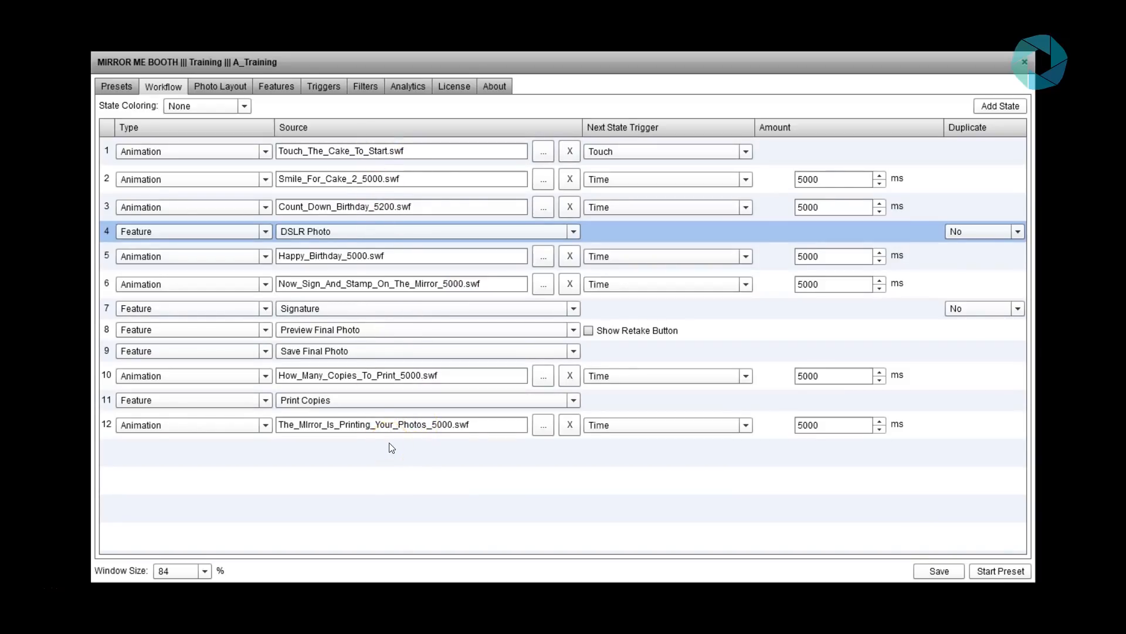
Step: View the full file path of the first workflow state's animation, and adjust the width of the Source column
left_click(397, 153)
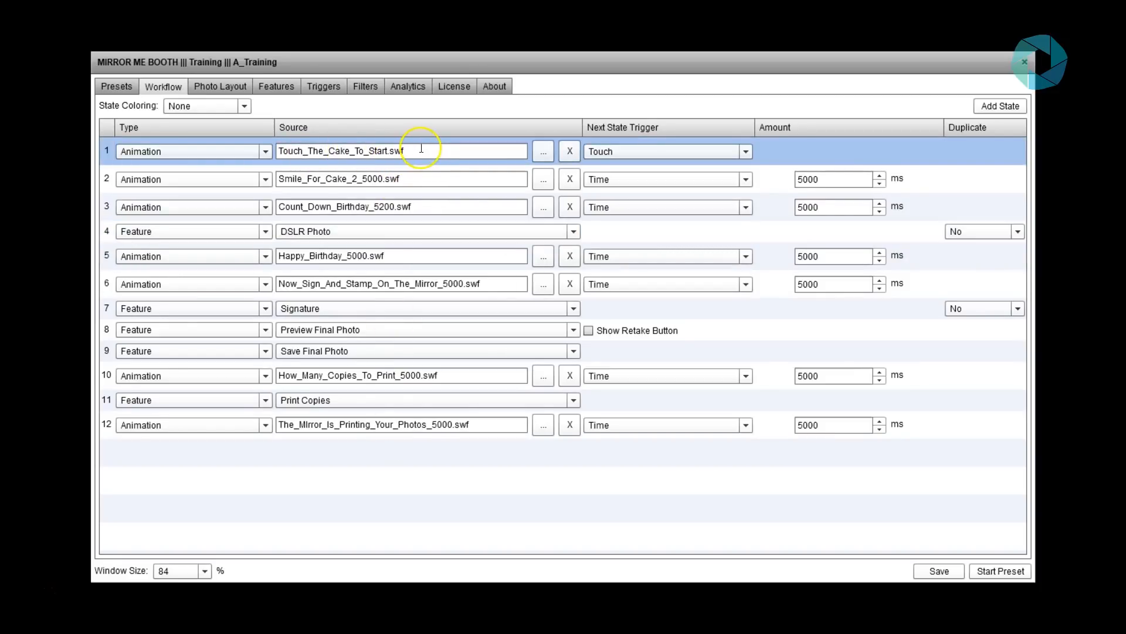
left_click(413, 150)
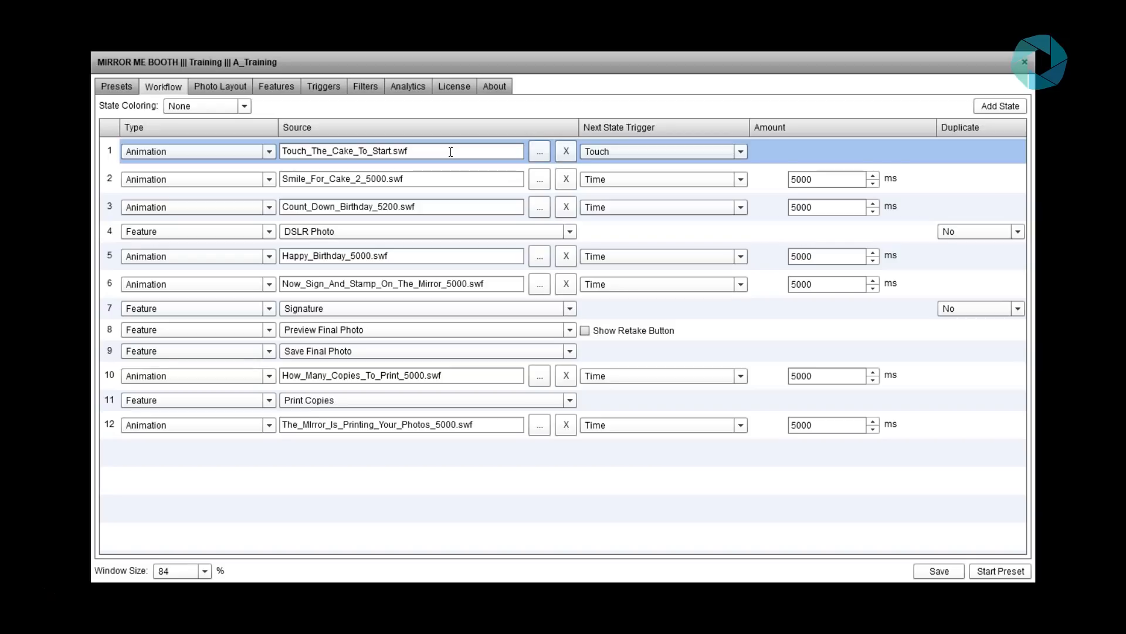
double_click(451, 152)
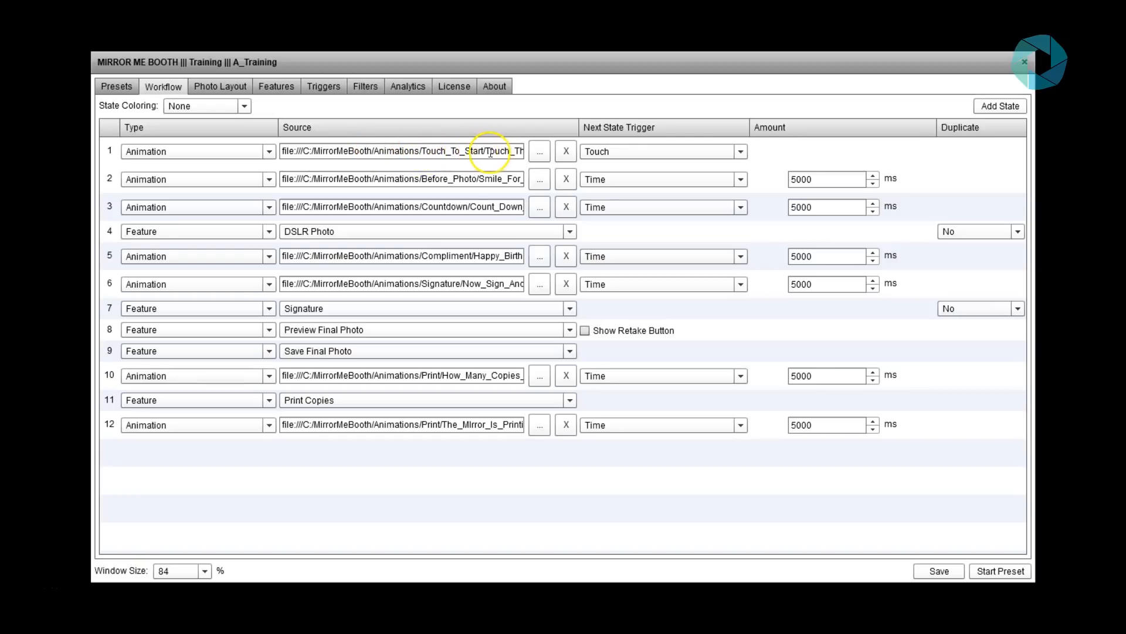
left_click_drag(581, 130, 639, 126)
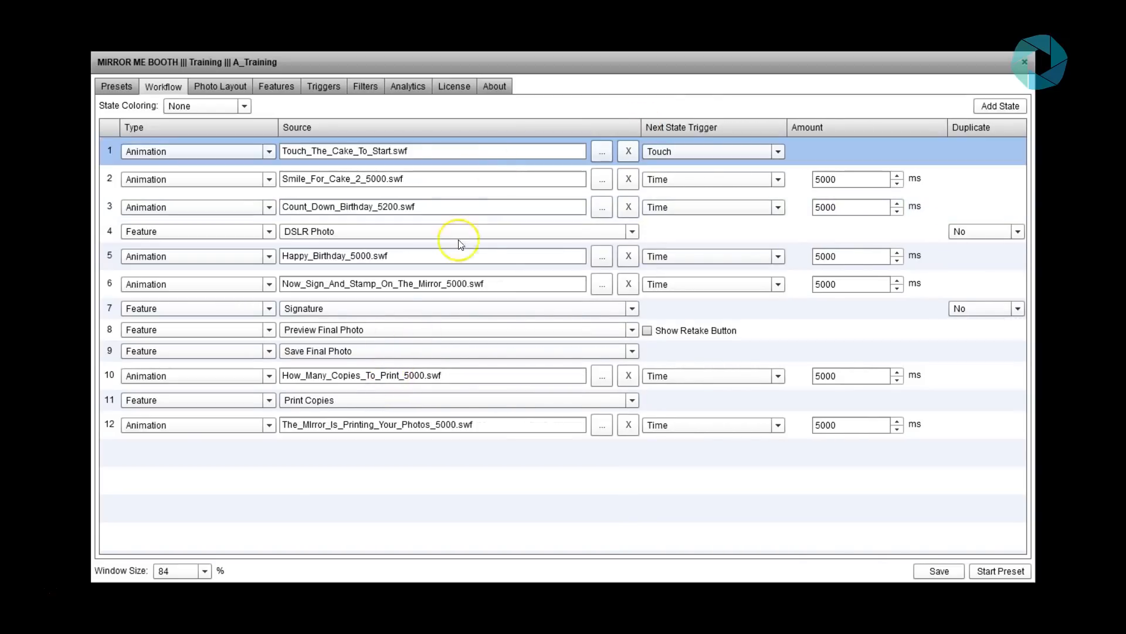
left_click_drag(641, 123, 572, 123)
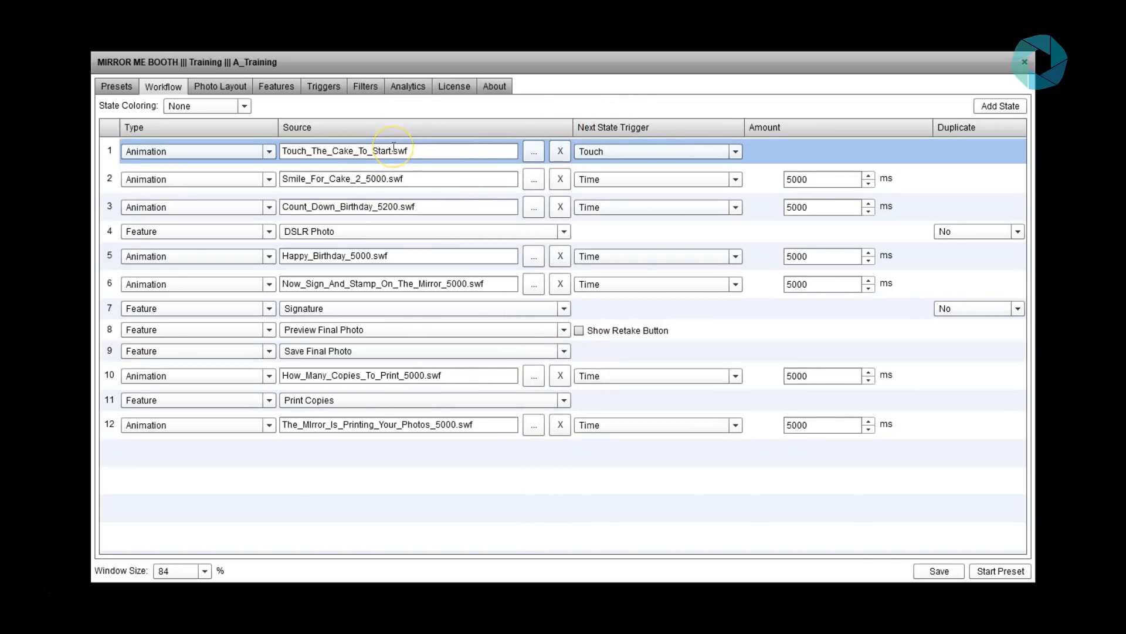
Step: Switch to File Explorer and open the Touch_To_Start folder inside MirrorMeBooth's Animations folder
left_click(361, 150)
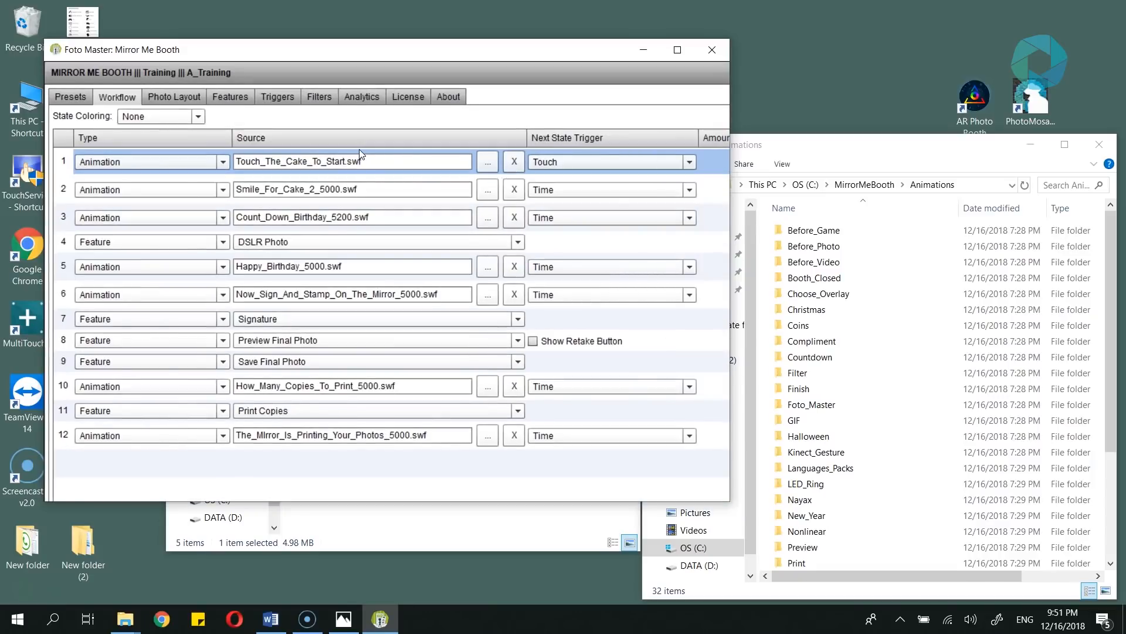
left_click(810, 151)
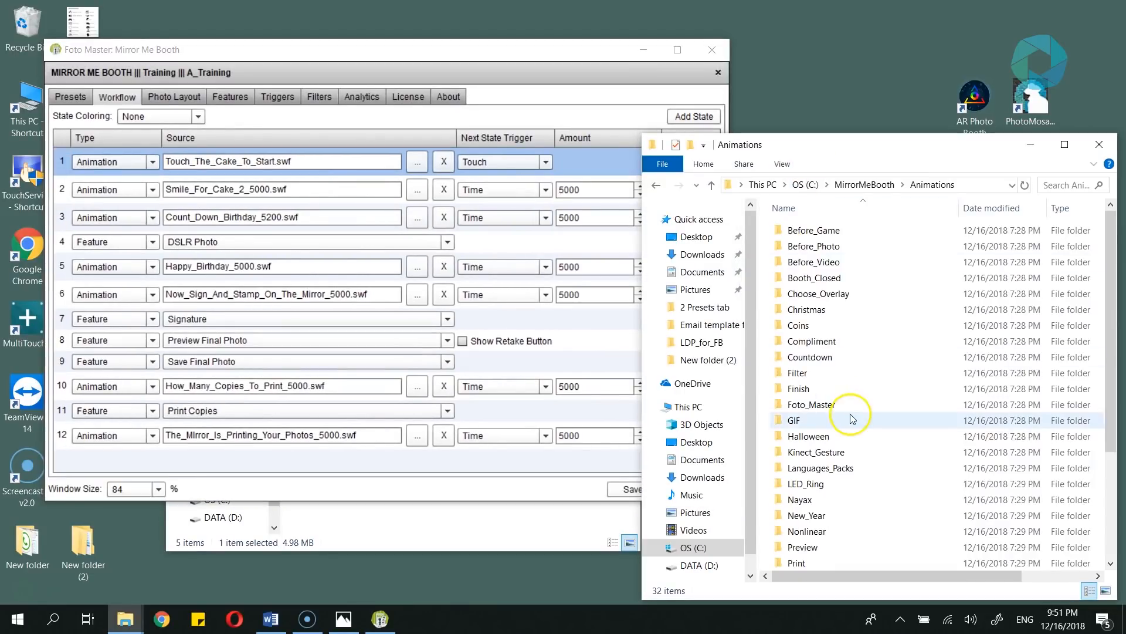
scroll(853, 510, "down", 4)
double_click(849, 500)
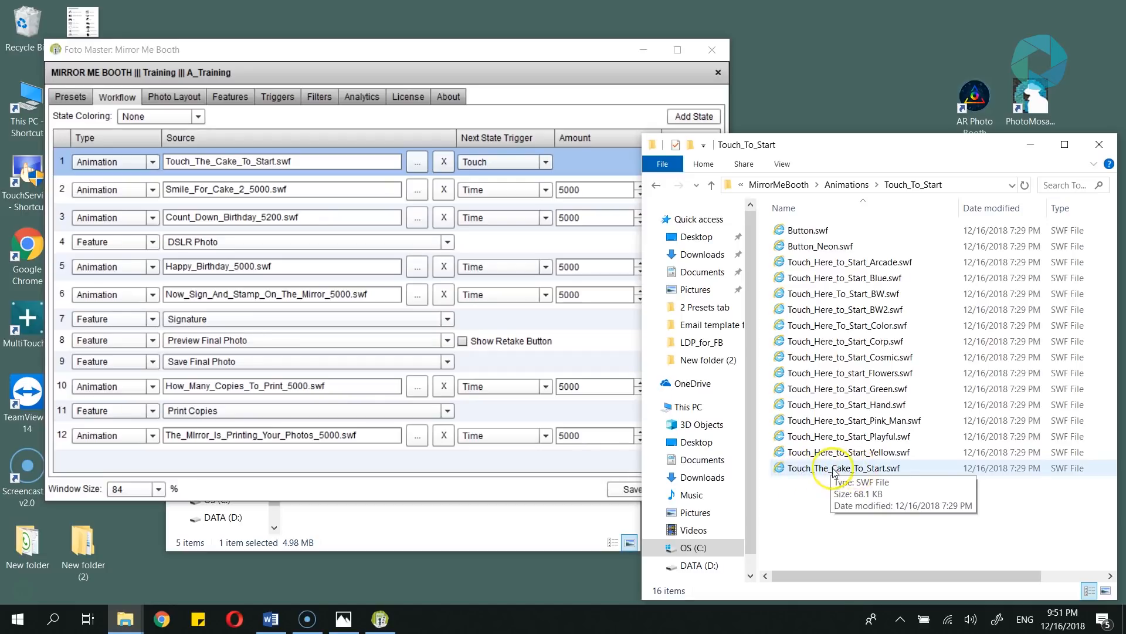
Step: Preview Touch_The_Cake_To_Start.swf in Internet Explorer, and close the preview
right_click(837, 470)
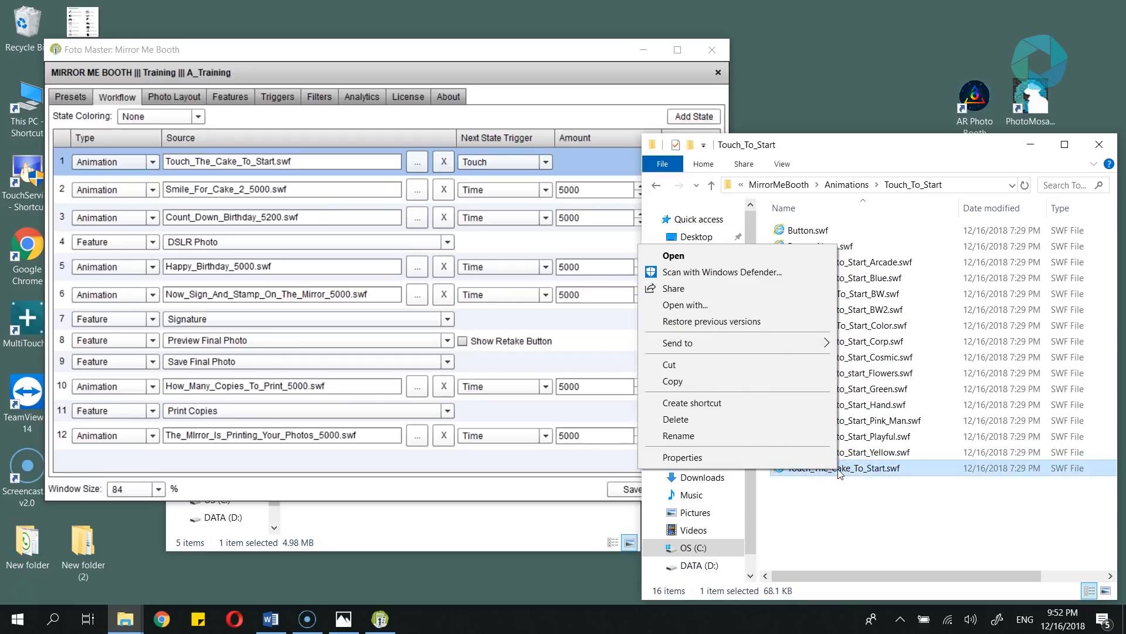
left_click(715, 314)
left_click(544, 272)
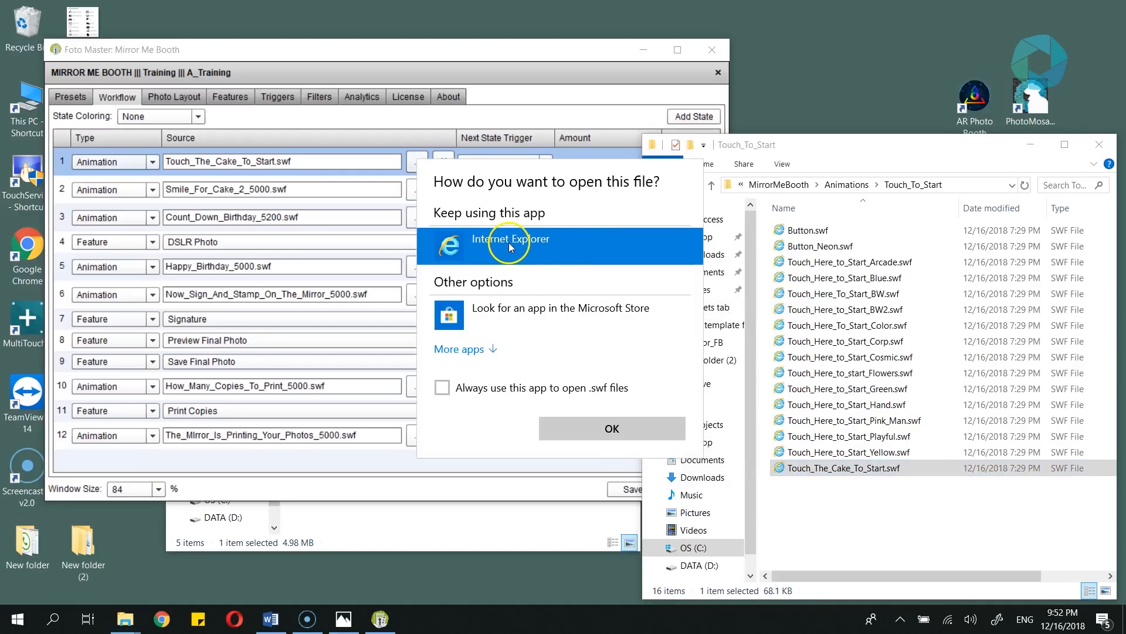
left_click(612, 429)
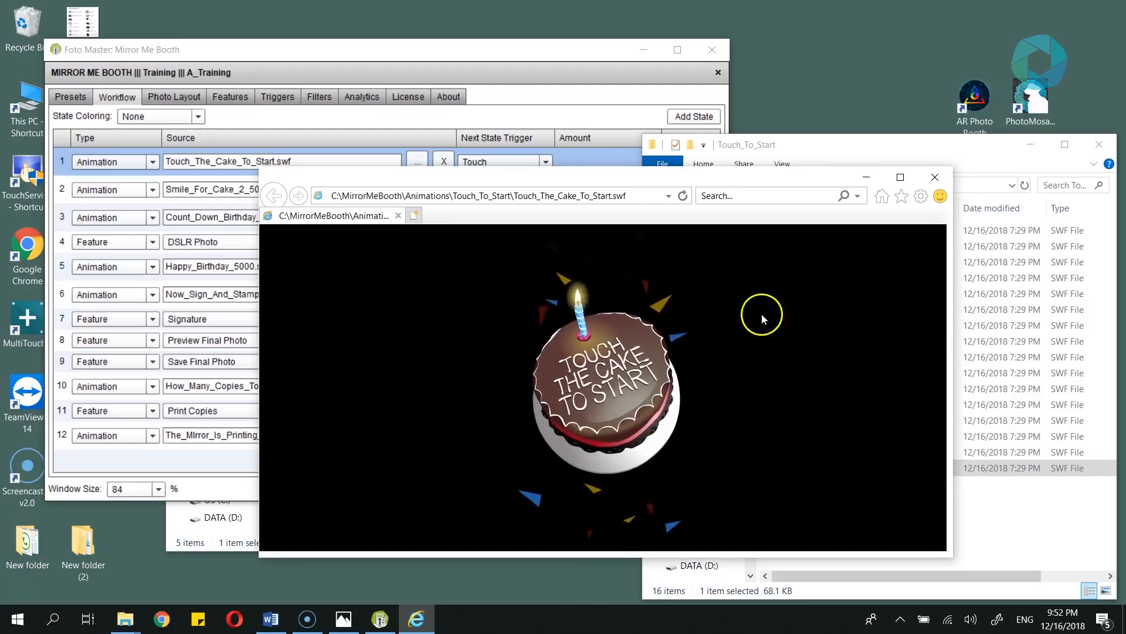
left_click(937, 180)
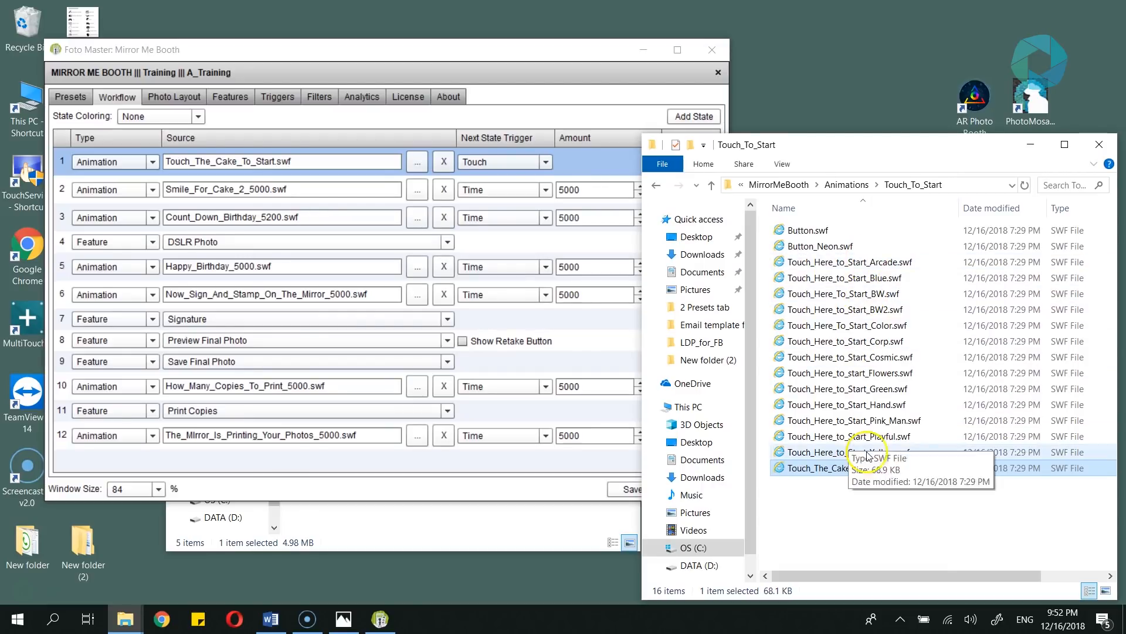
Step: Preview Touch_Here_to_start_Flowers.swf in Internet Explorer, and return to the full-screen Mirror Me Booth workflow
left_click(874, 374)
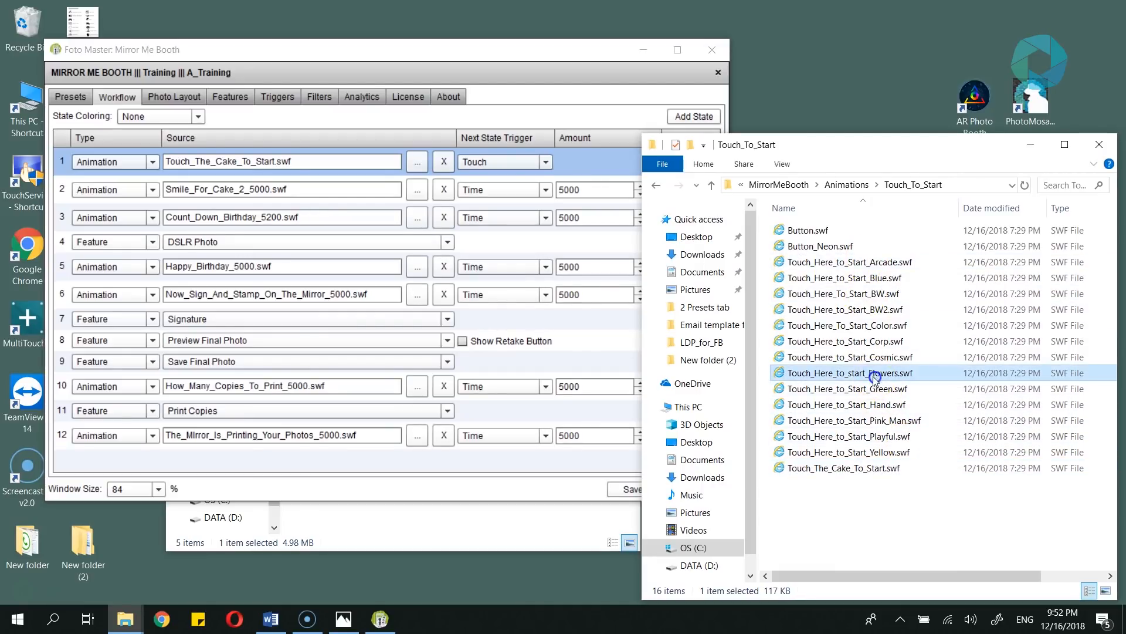
right_click(860, 376)
left_click(698, 440)
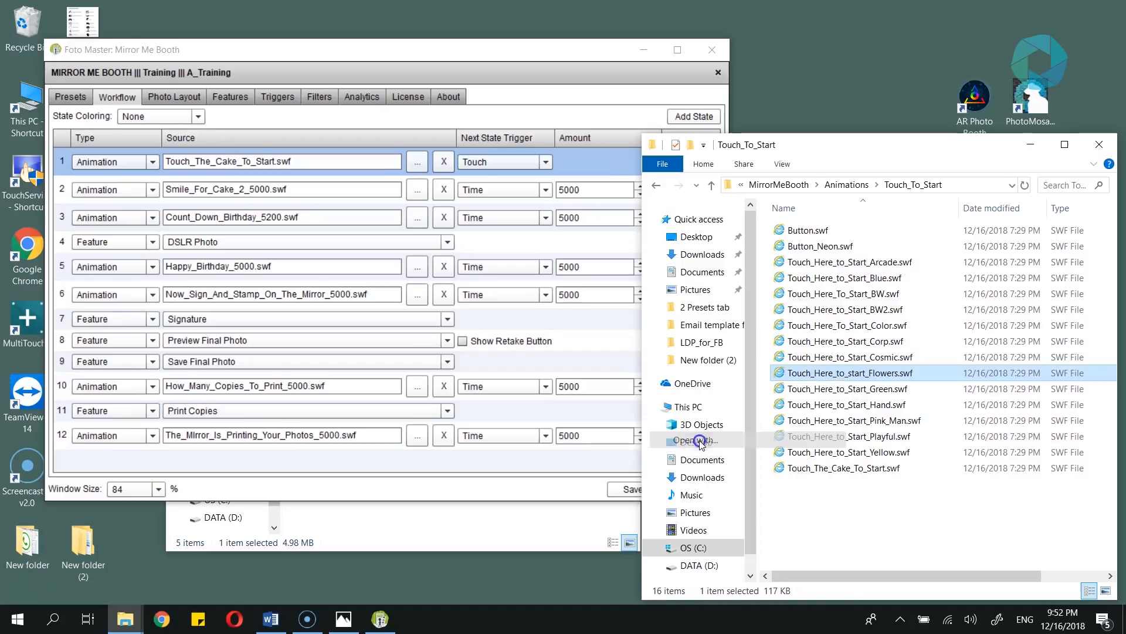
left_click(600, 424)
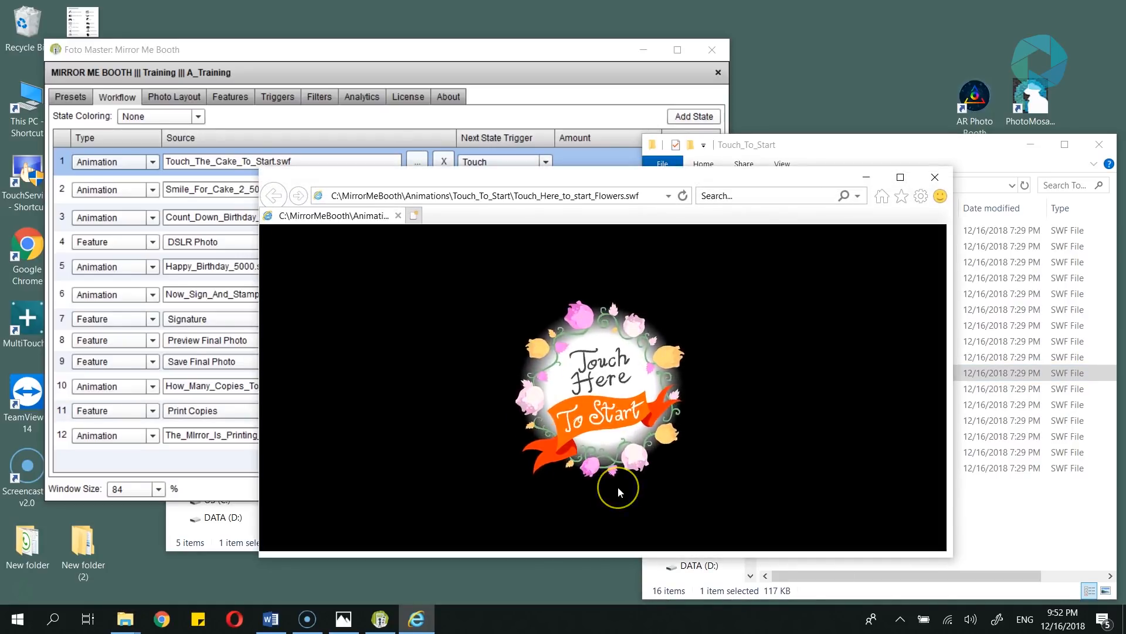
left_click(935, 179)
left_click(454, 57)
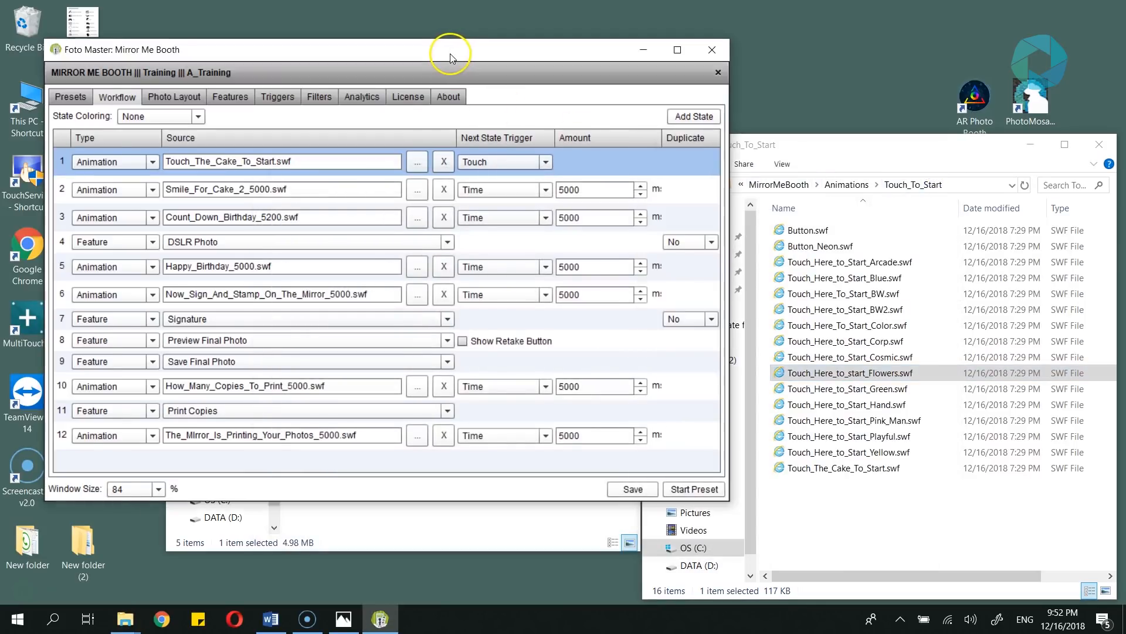
double_click(451, 56)
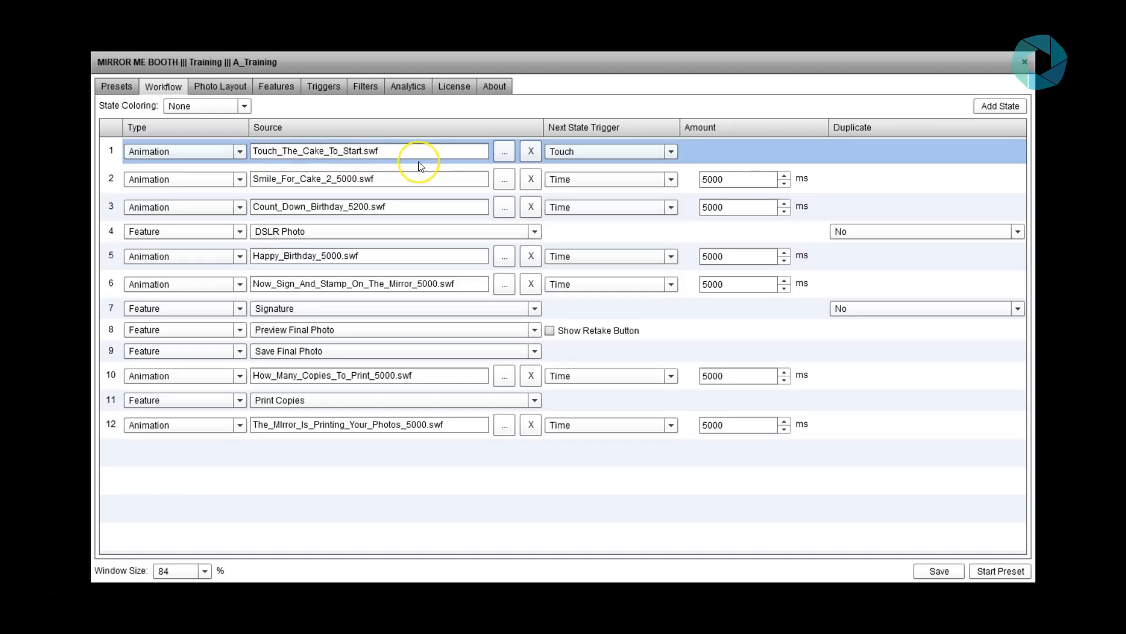
Step: Replace the first workflow state's source animation with Touch_Here_to_start_Flowers.swf from the Animations\Touch_To_Start folder
left_click(530, 152)
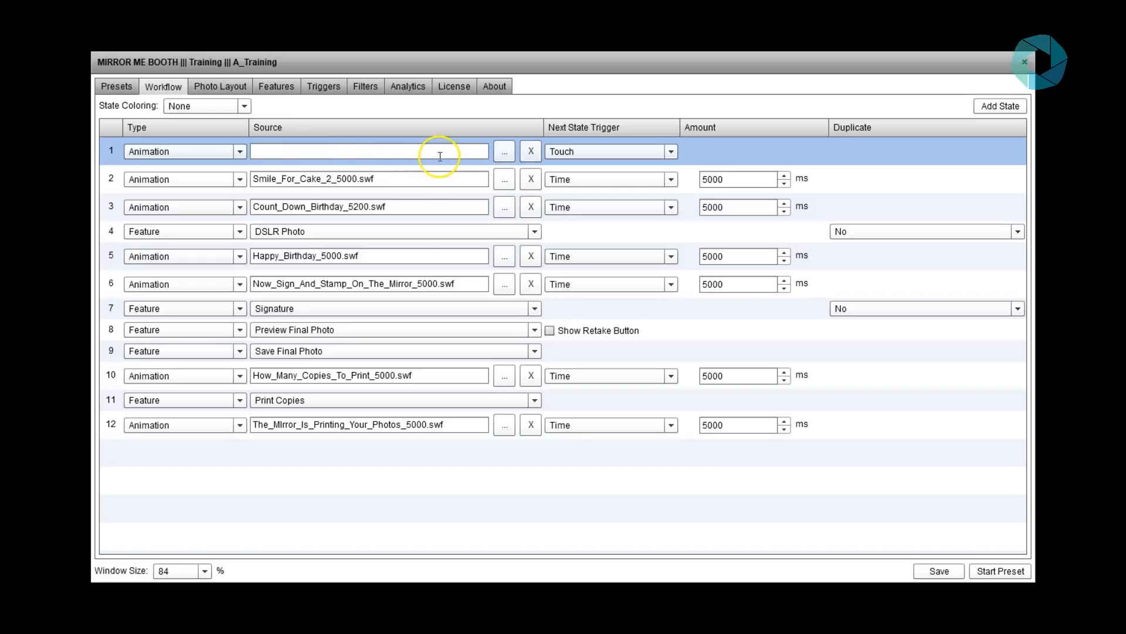
left_click(504, 152)
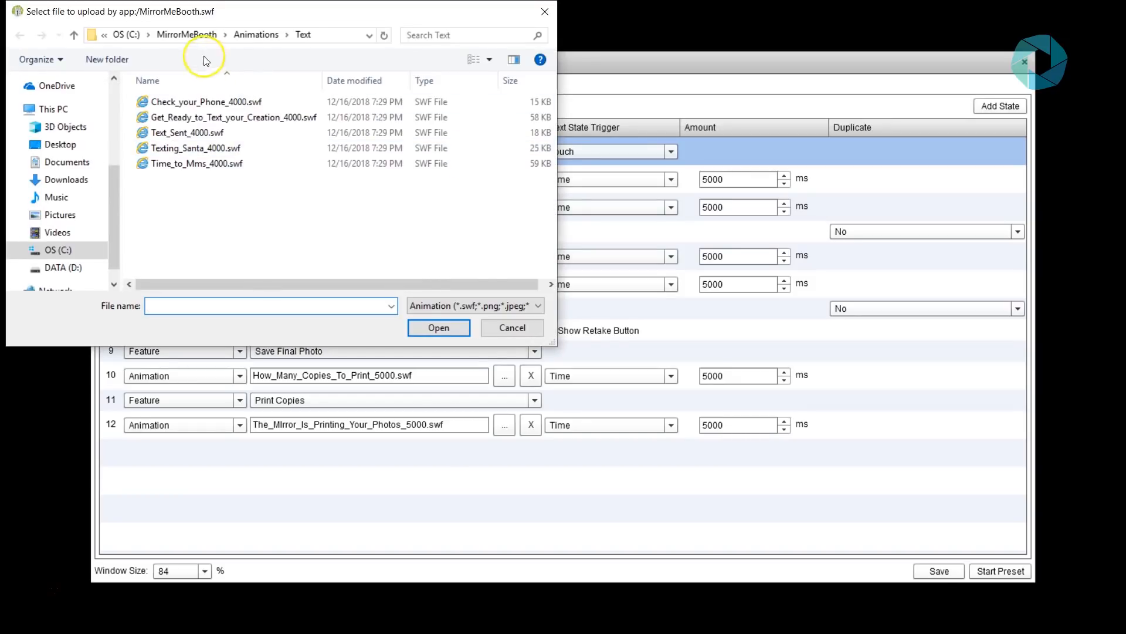
left_click(197, 35)
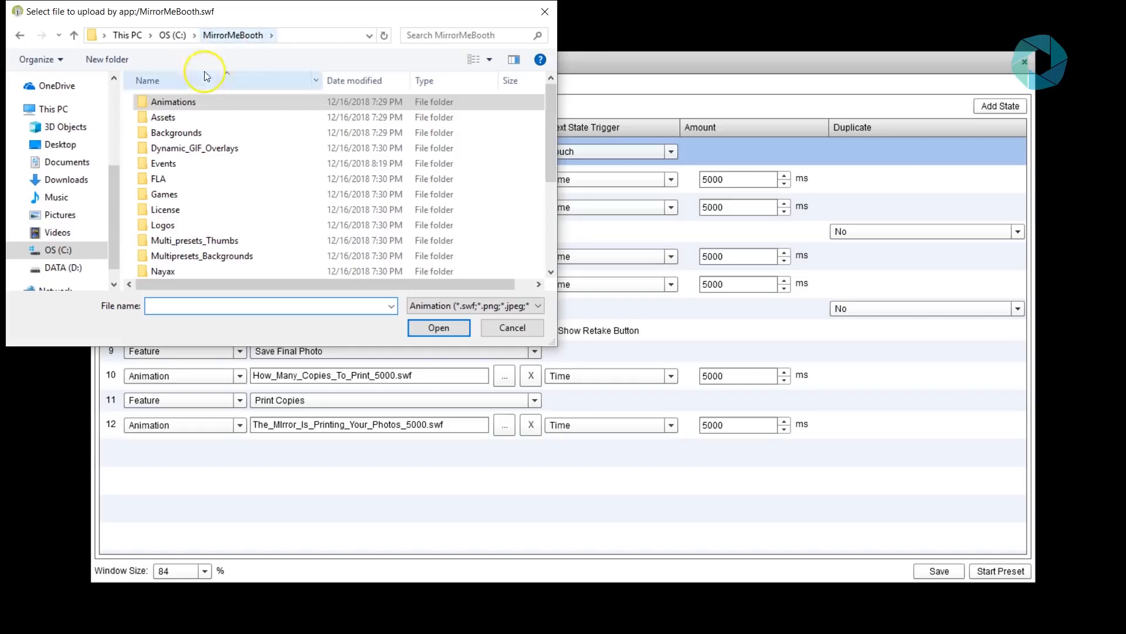
double_click(192, 101)
left_click_drag(550, 108, 543, 226)
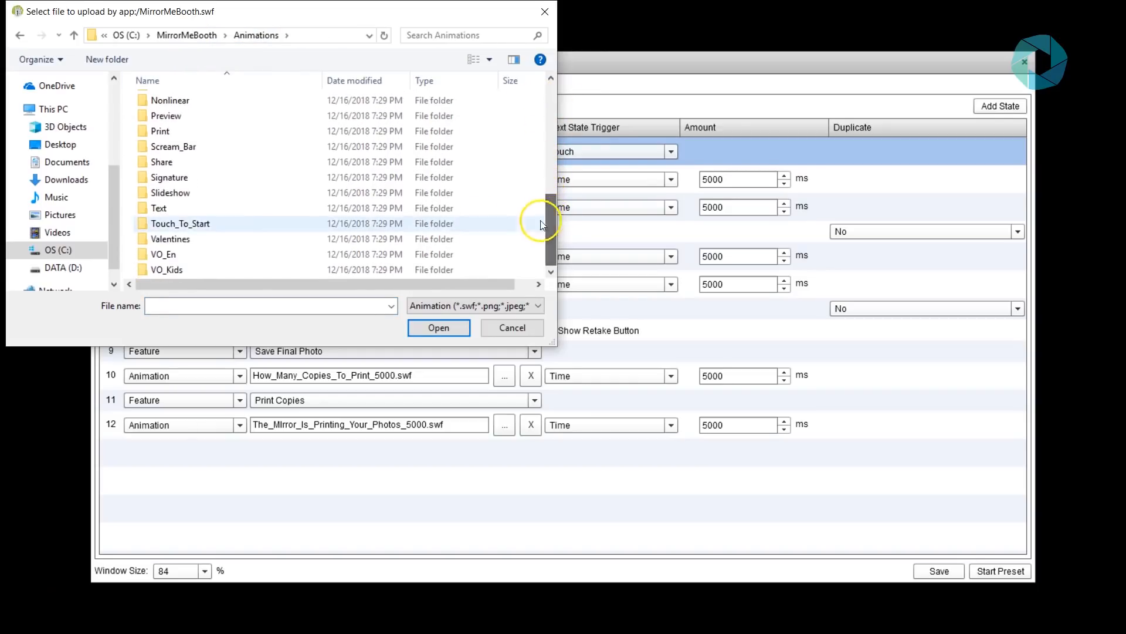
double_click(206, 224)
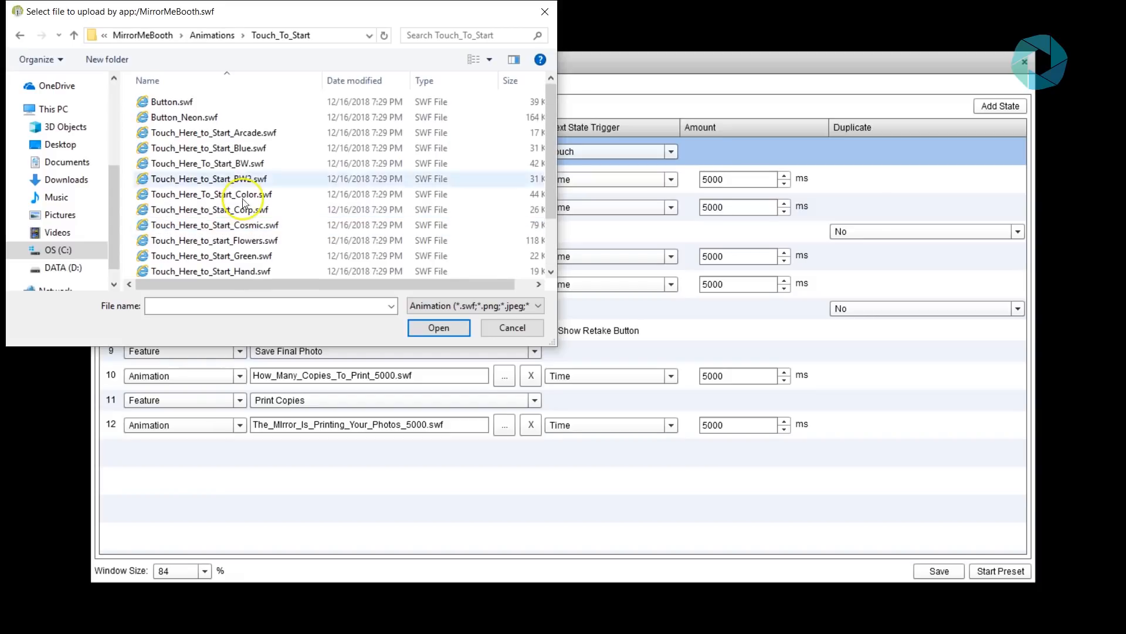
mouse_move(551, 96)
left_mouse_down()
mouse_move(548, 147)
mouse_move(548, 89)
left_mouse_up()
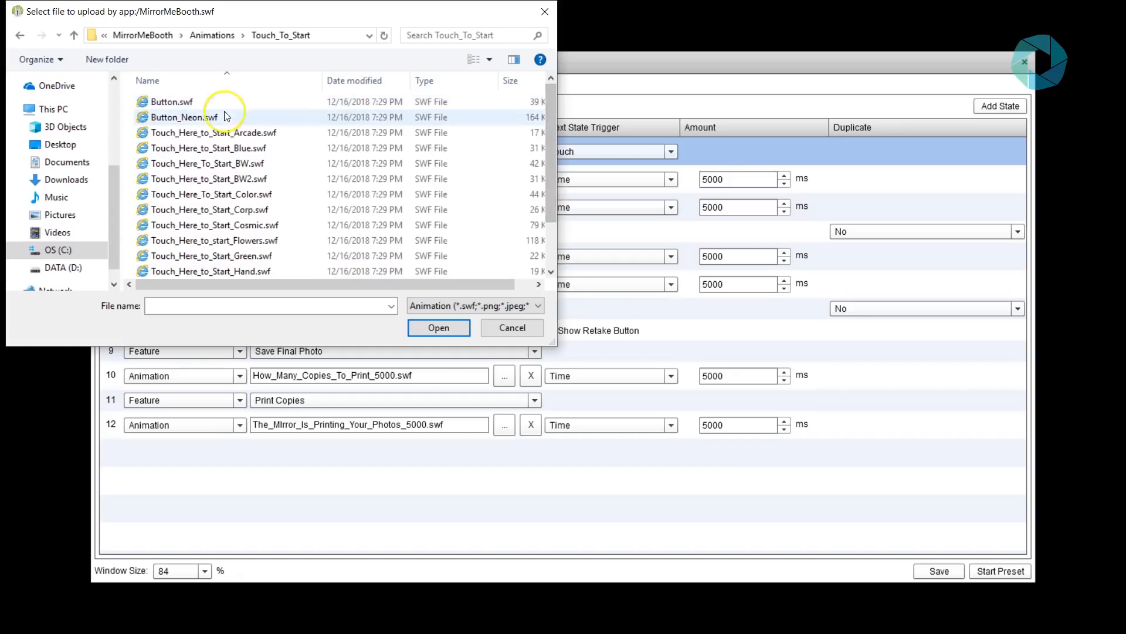
left_click(244, 243)
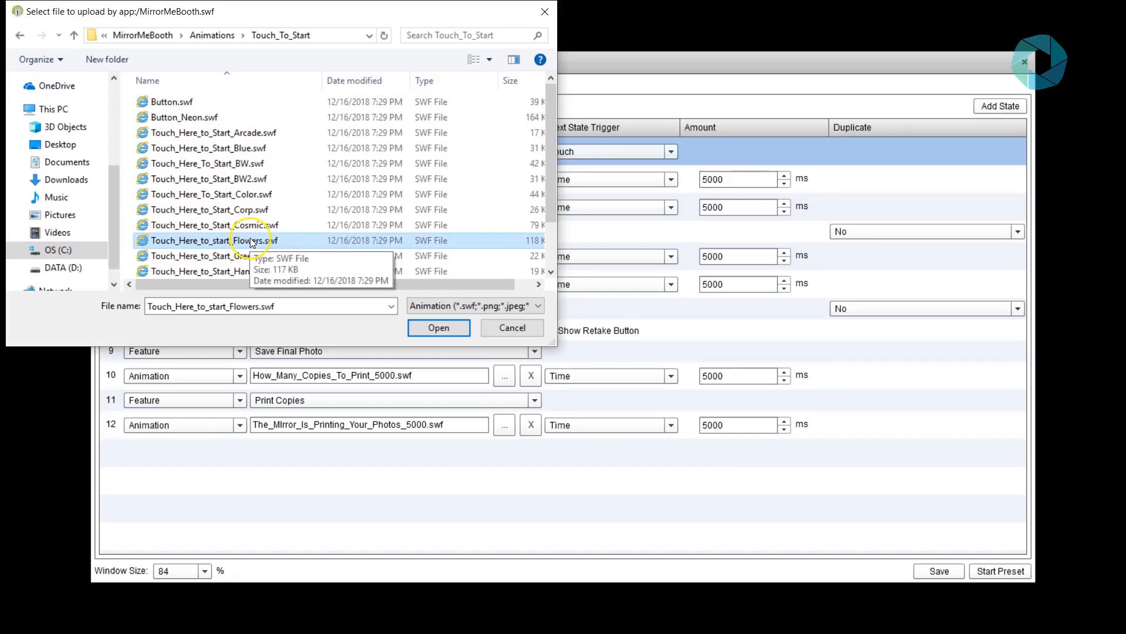
left_click(429, 335)
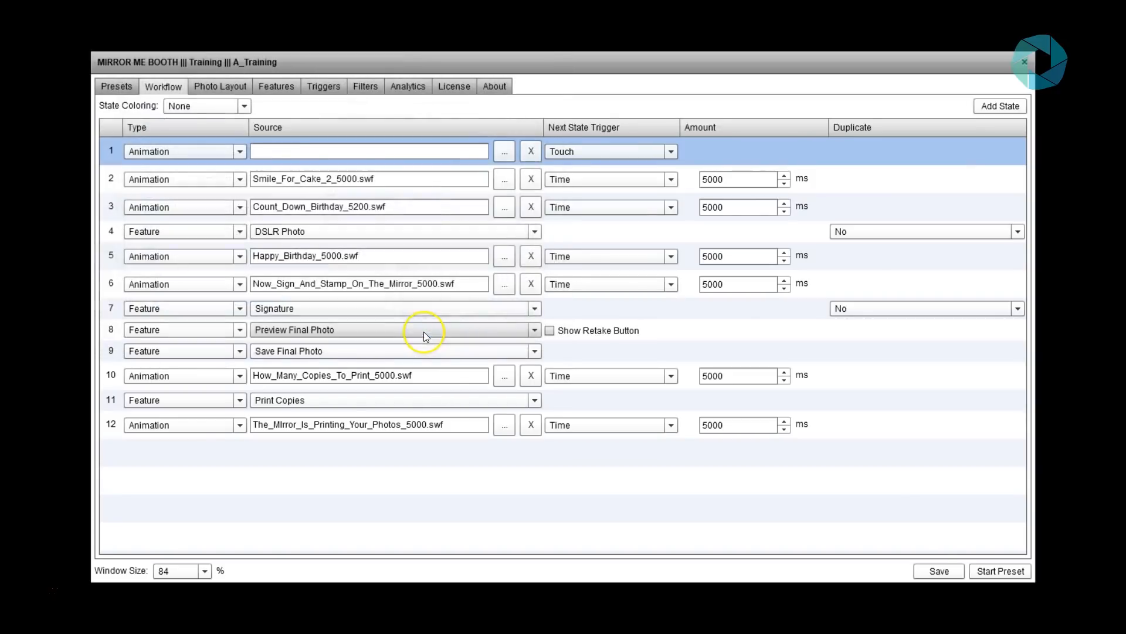
Step: Check the first state's new source and save the A_Training preset
left_click(262, 150)
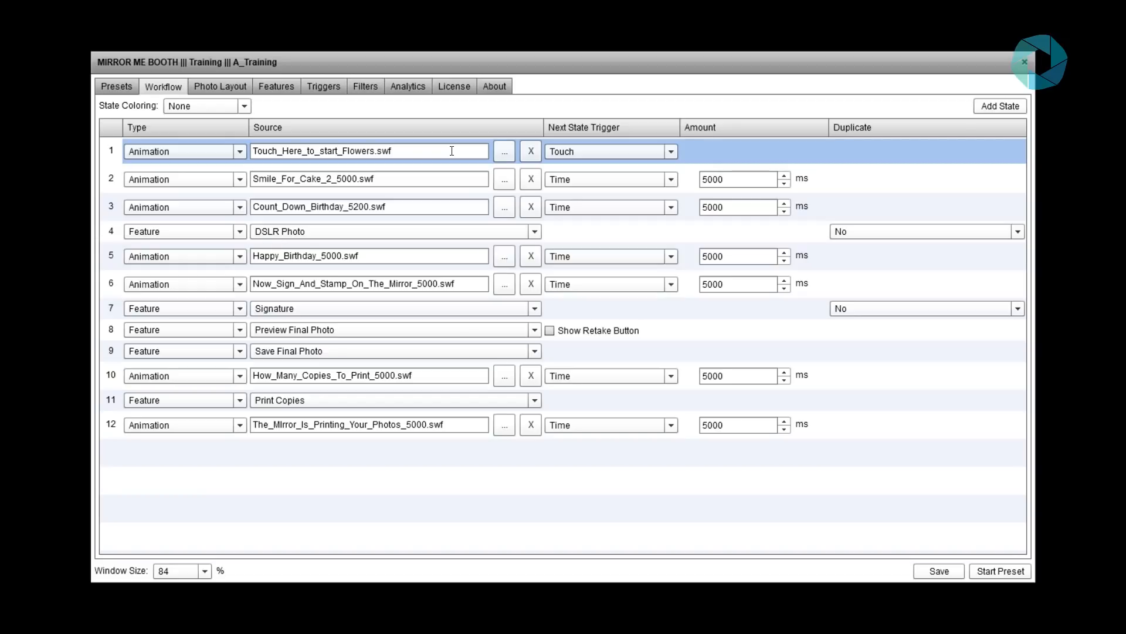
left_click(939, 578)
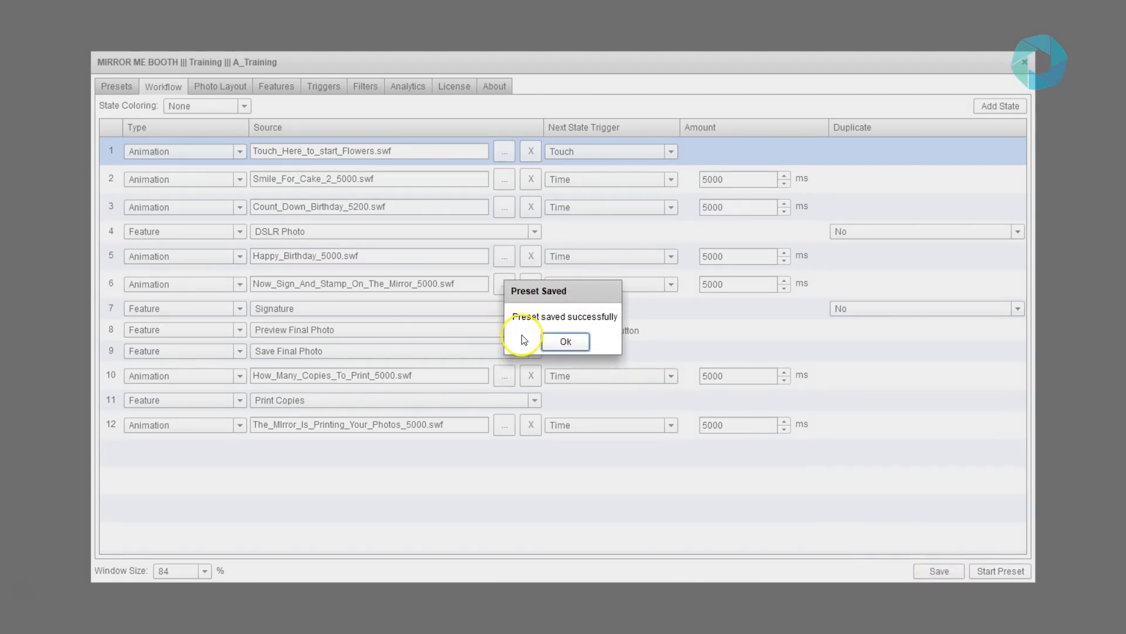
left_click(566, 341)
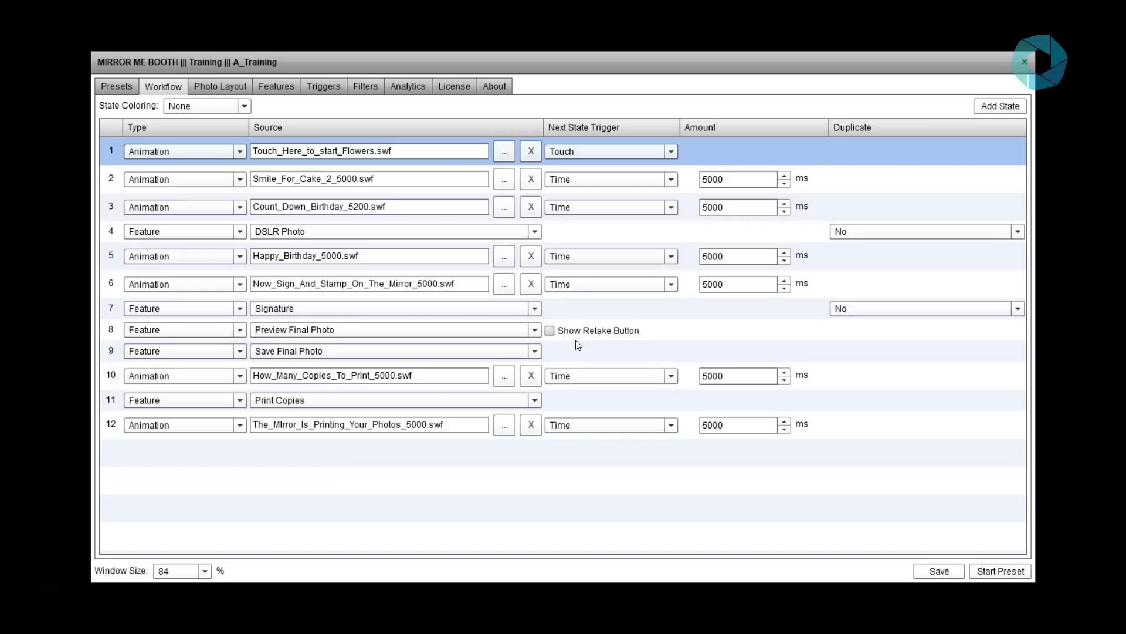
Step: Review the source, next-state trigger and amount of the first three animation states in the A_Training workflow
left_click(481, 158)
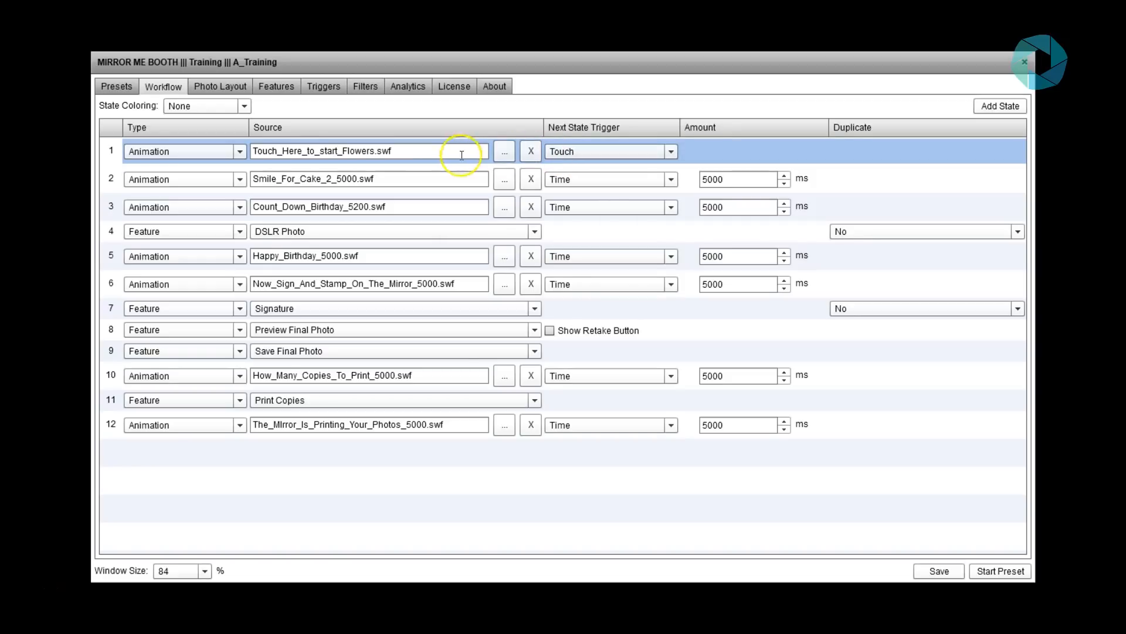
left_click(444, 182)
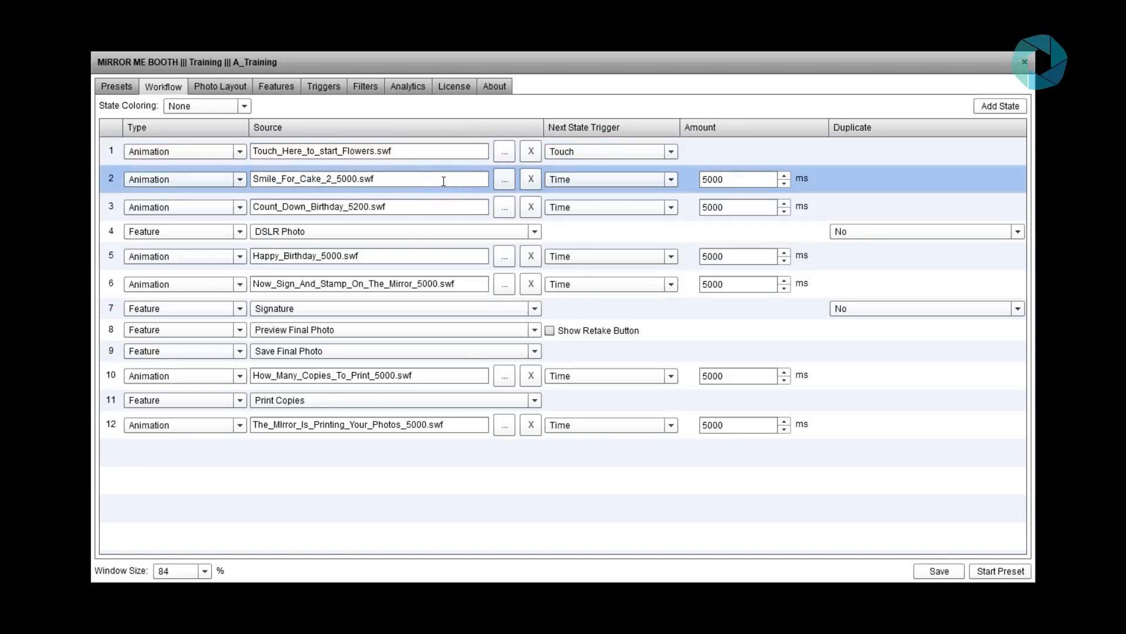
left_click(163, 177)
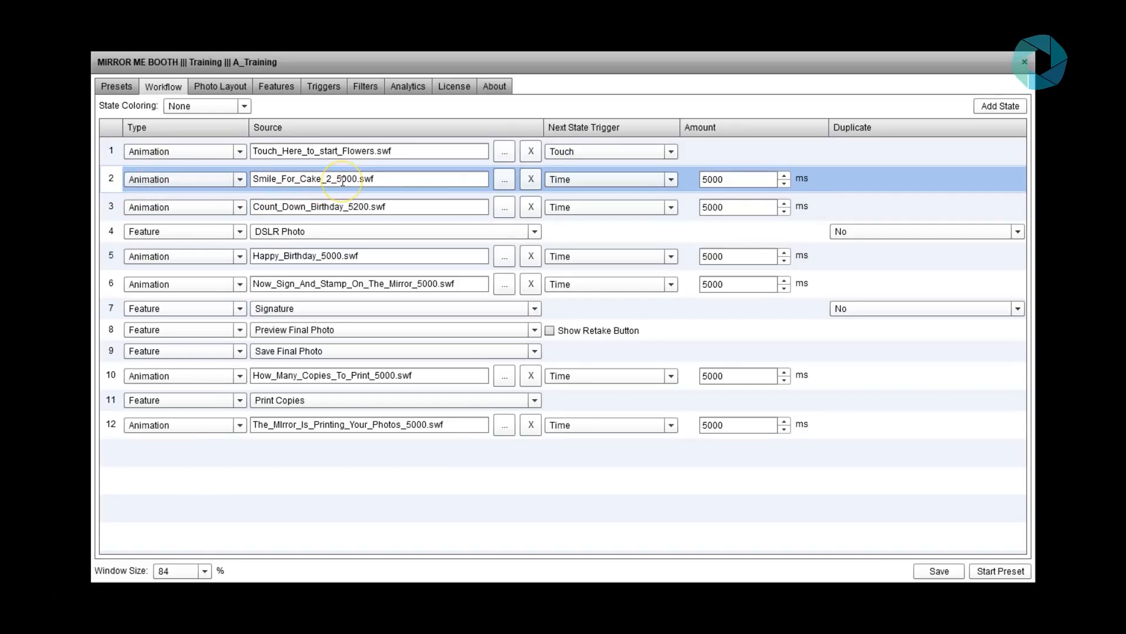
left_click(404, 177)
left_click(573, 183)
left_click(713, 179)
left_click(693, 208)
left_click(407, 202)
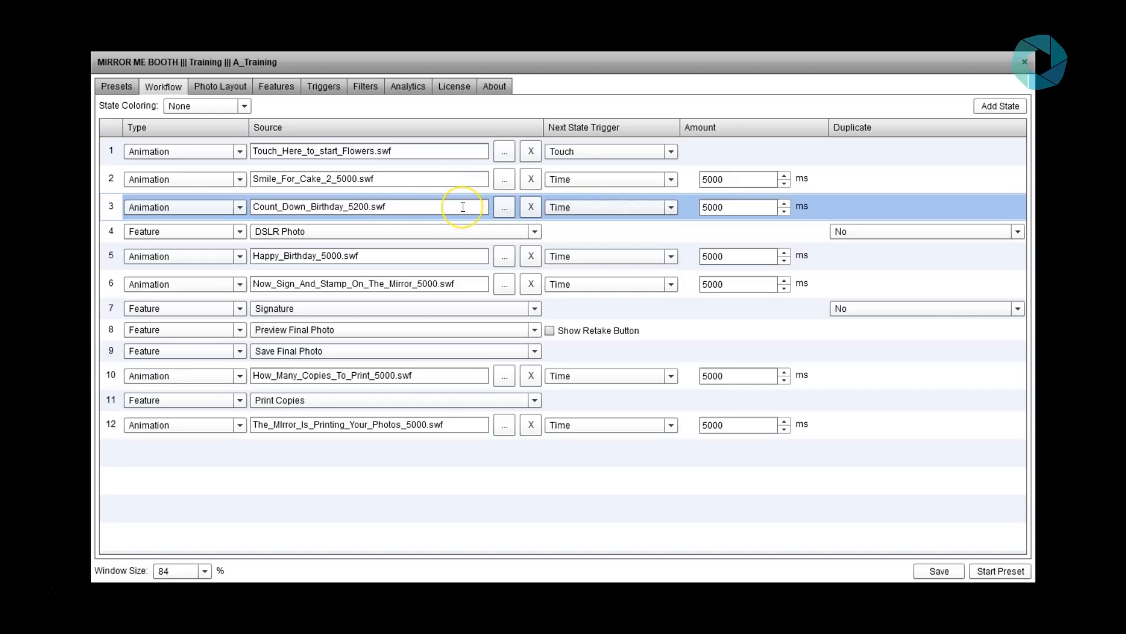
Step: Examine workflow states 4 to 7, from the DSLR Photo feature through the birthday and signing animations to the Signature feature
left_click(564, 234)
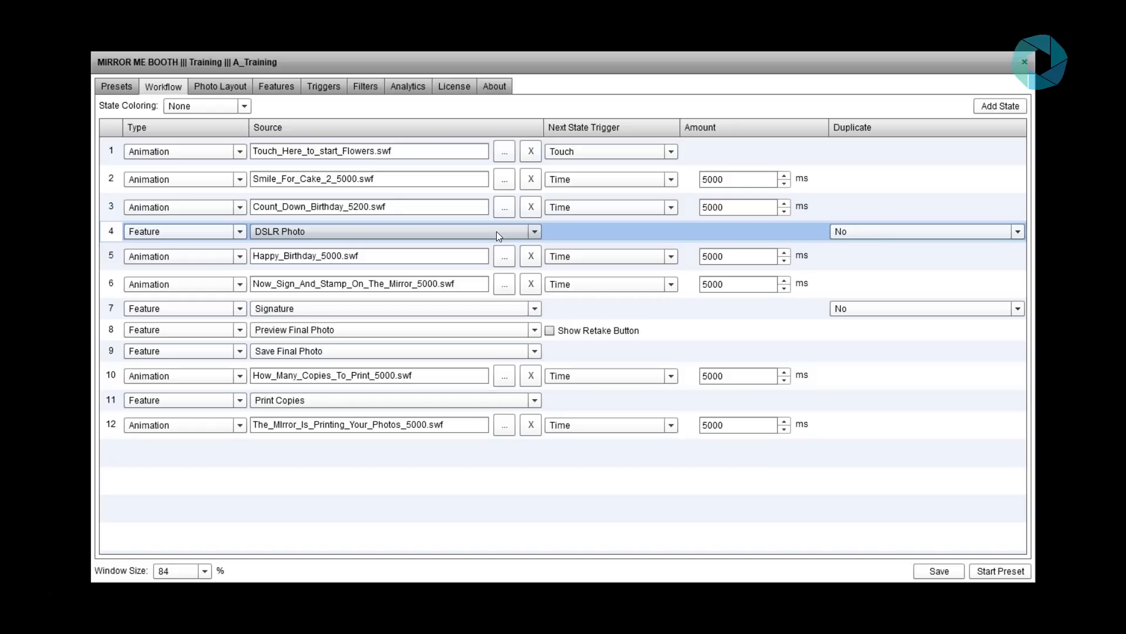
left_click(454, 260)
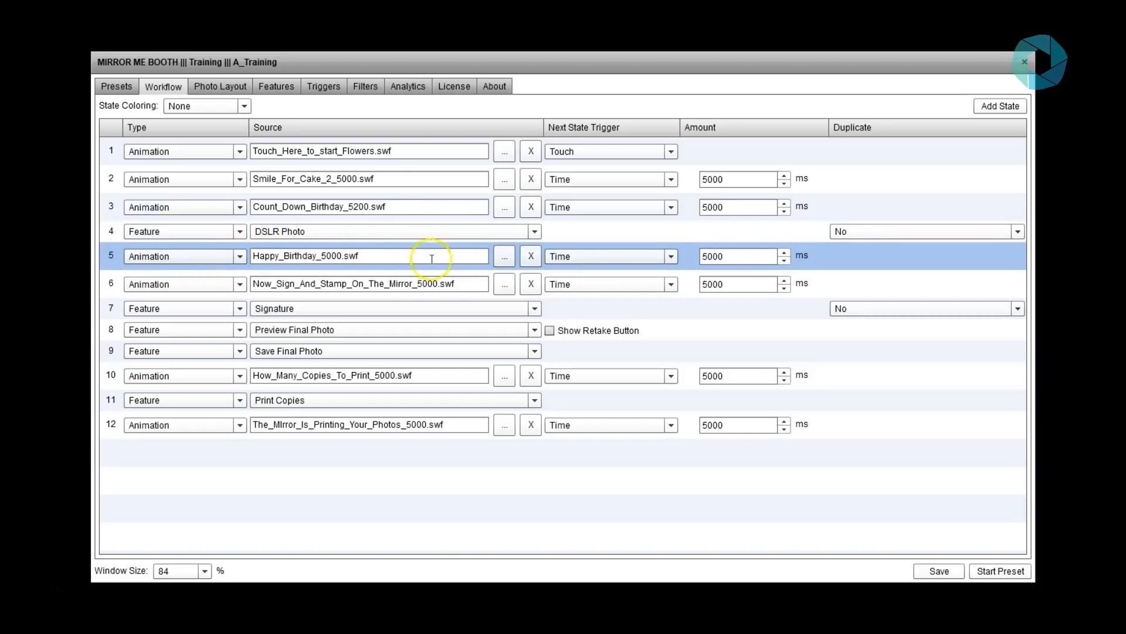
left_click(421, 285)
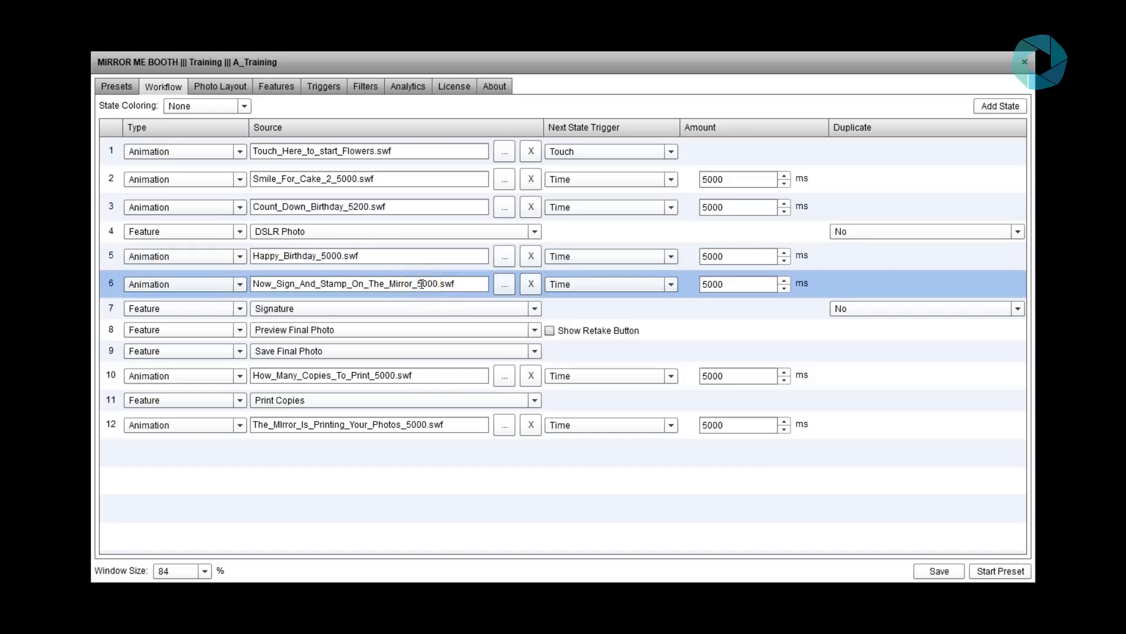
left_click(462, 285)
left_click(557, 313)
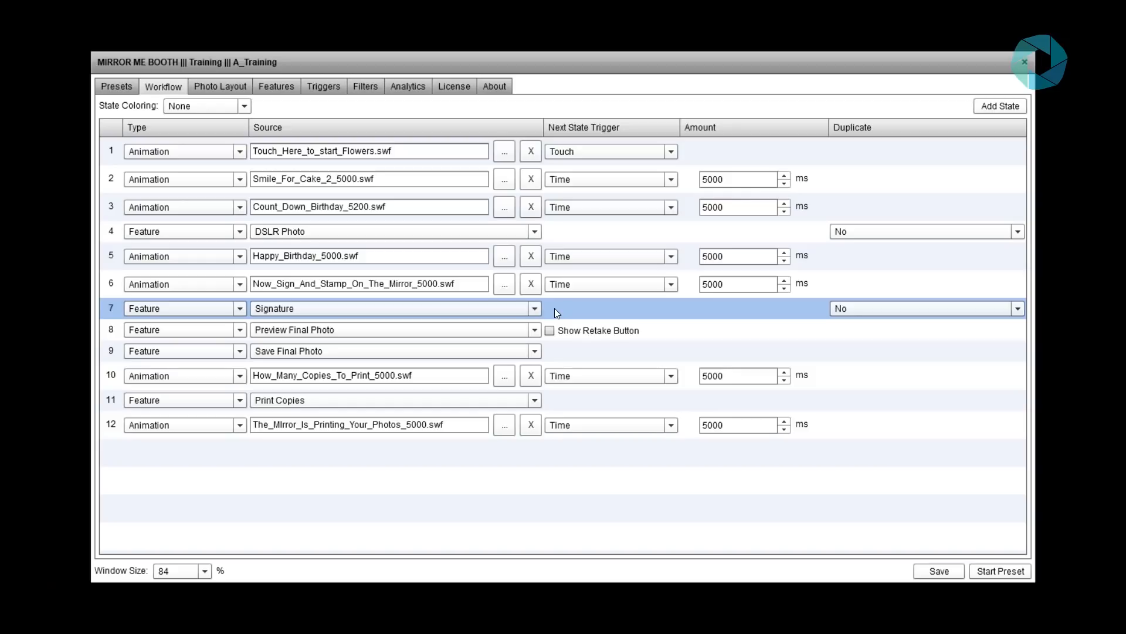
Step: Check where the Signature element sits in the photo layout, and return to the workflow
left_click(555, 311)
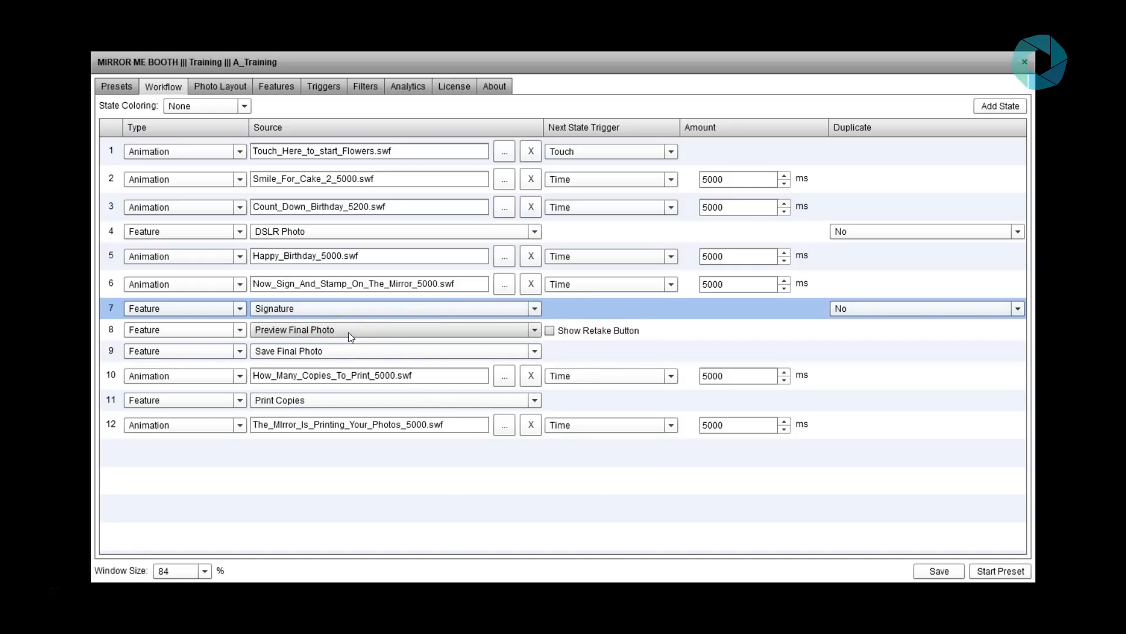
left_click(227, 86)
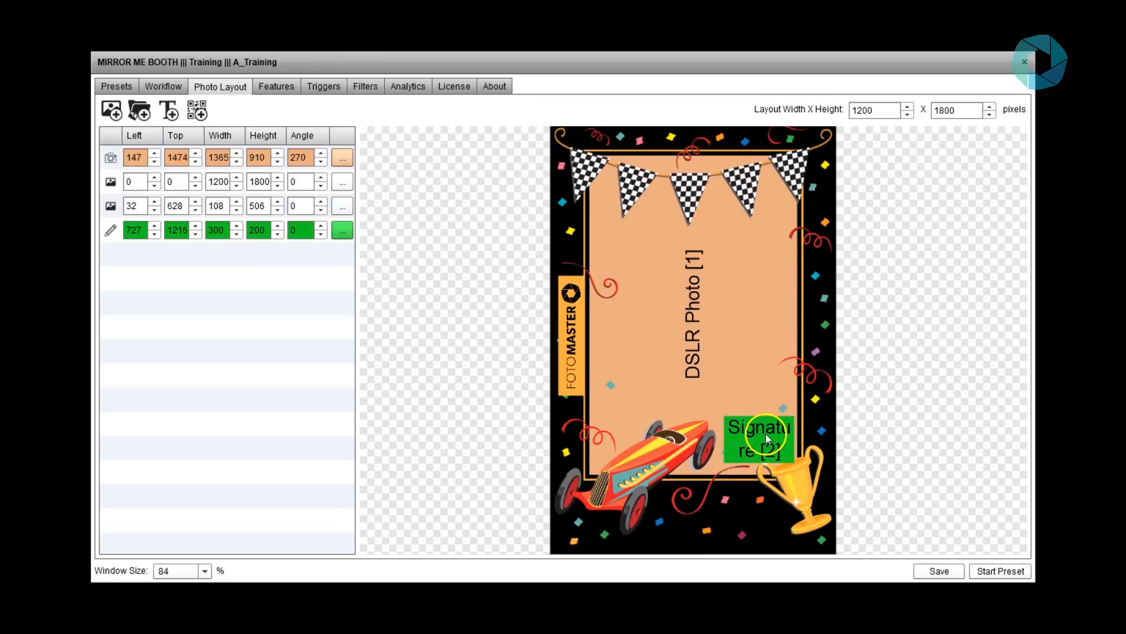
left_click(154, 87)
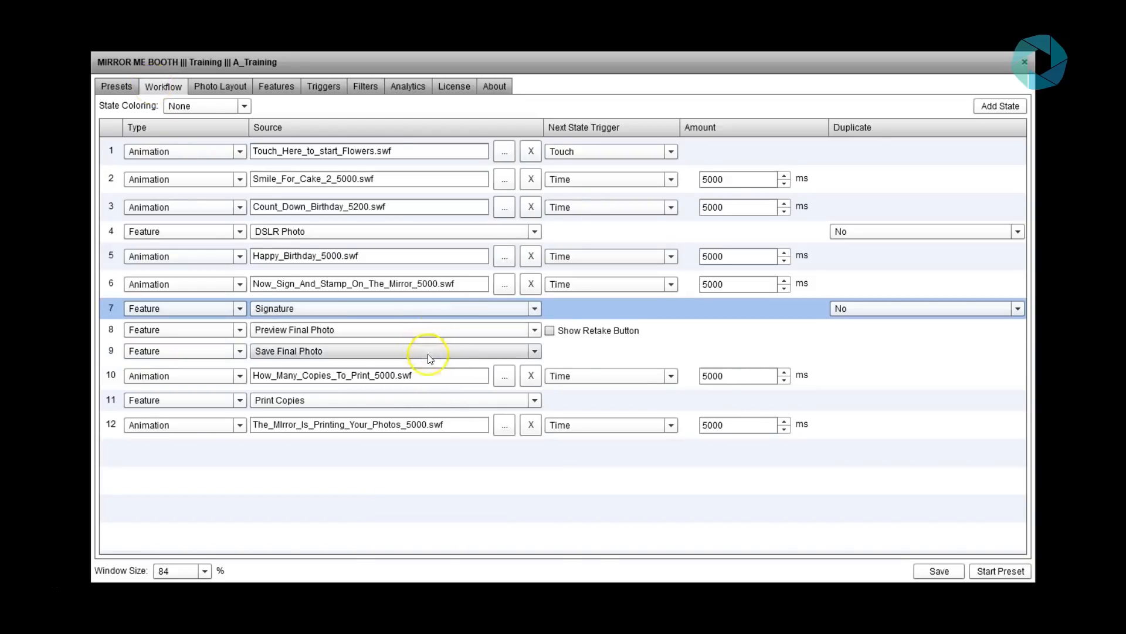
Step: Inspect the Save Final Photo feature's settings, and return to the workflow states
left_click(559, 353)
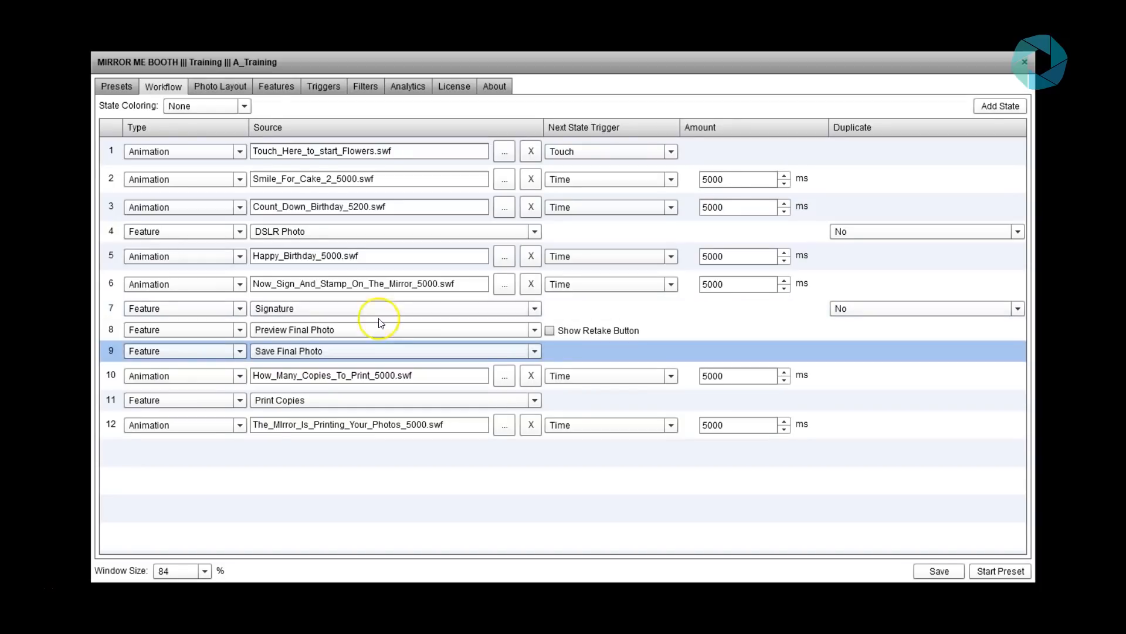
left_click(271, 88)
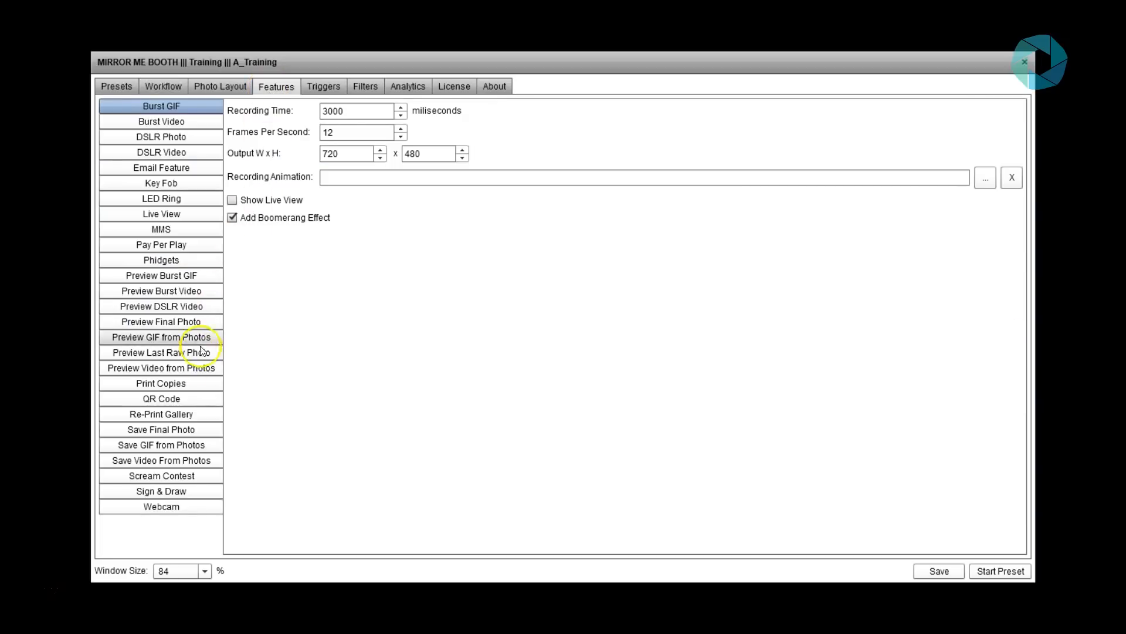
left_click(183, 432)
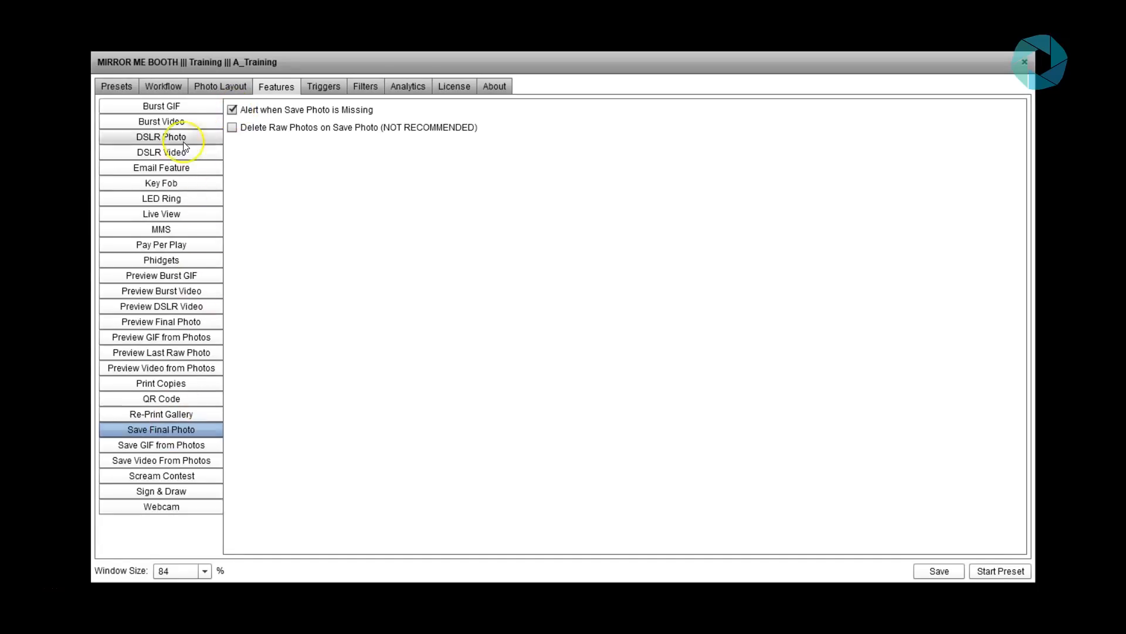
left_click(169, 88)
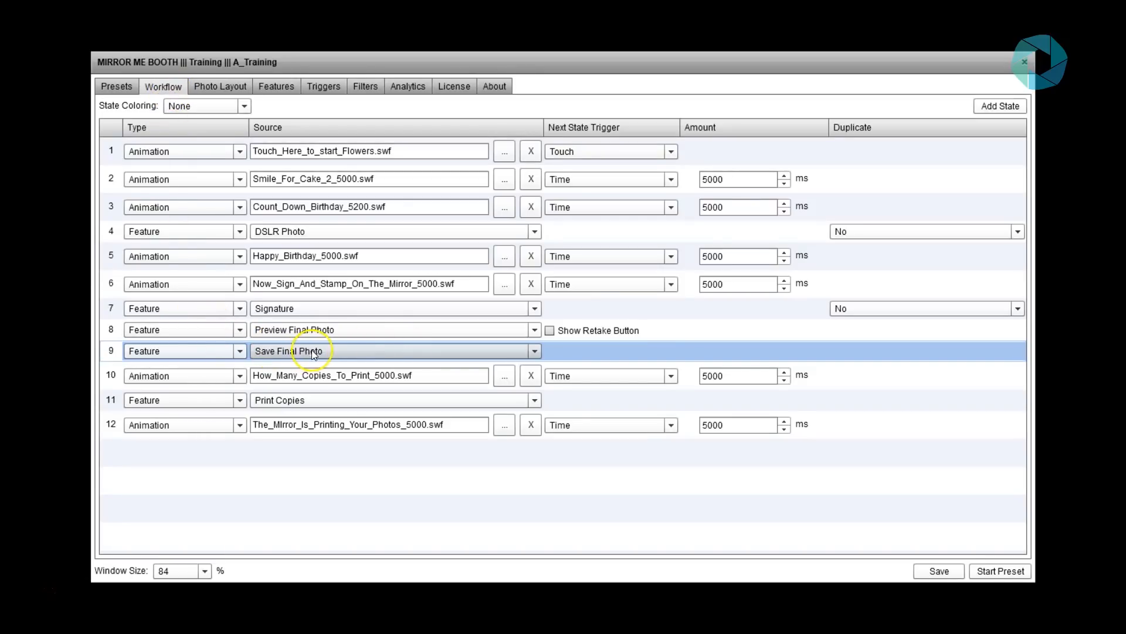
Step: Review the copies-to-print animation, Print Copies feature and final printing animation, and go back to the workflow's first state
left_click(275, 376)
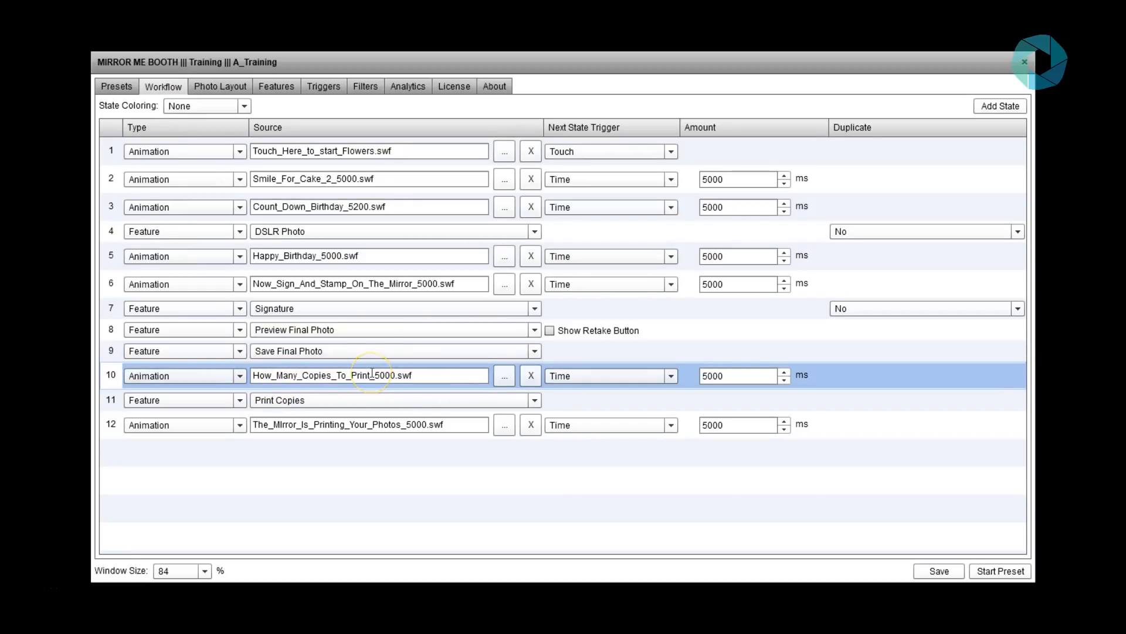
left_click(569, 406)
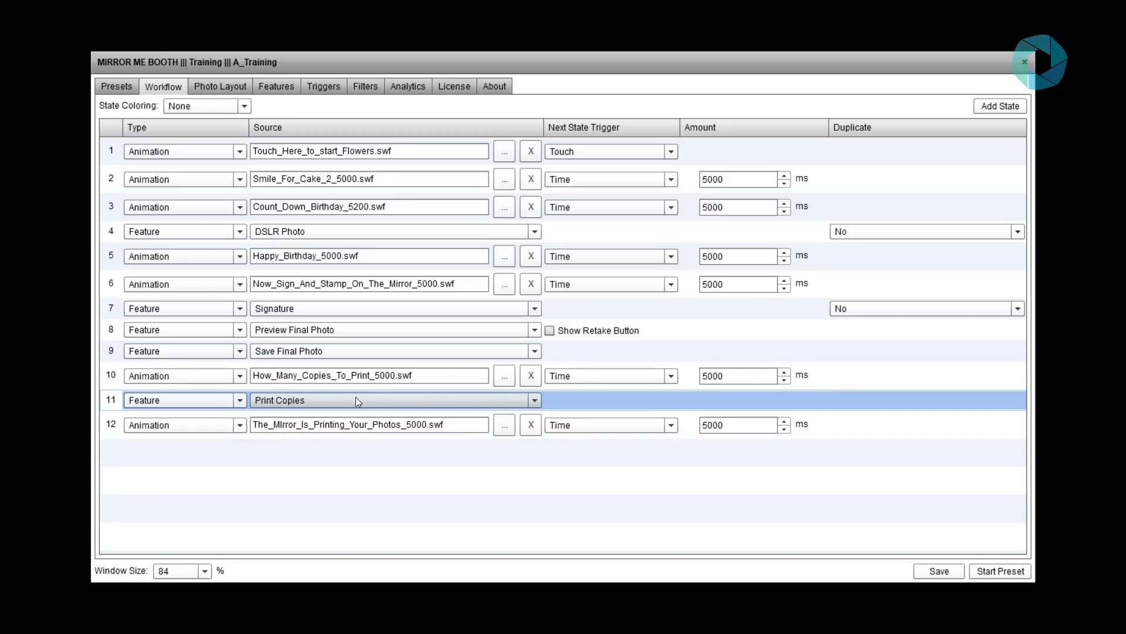
left_click(261, 427)
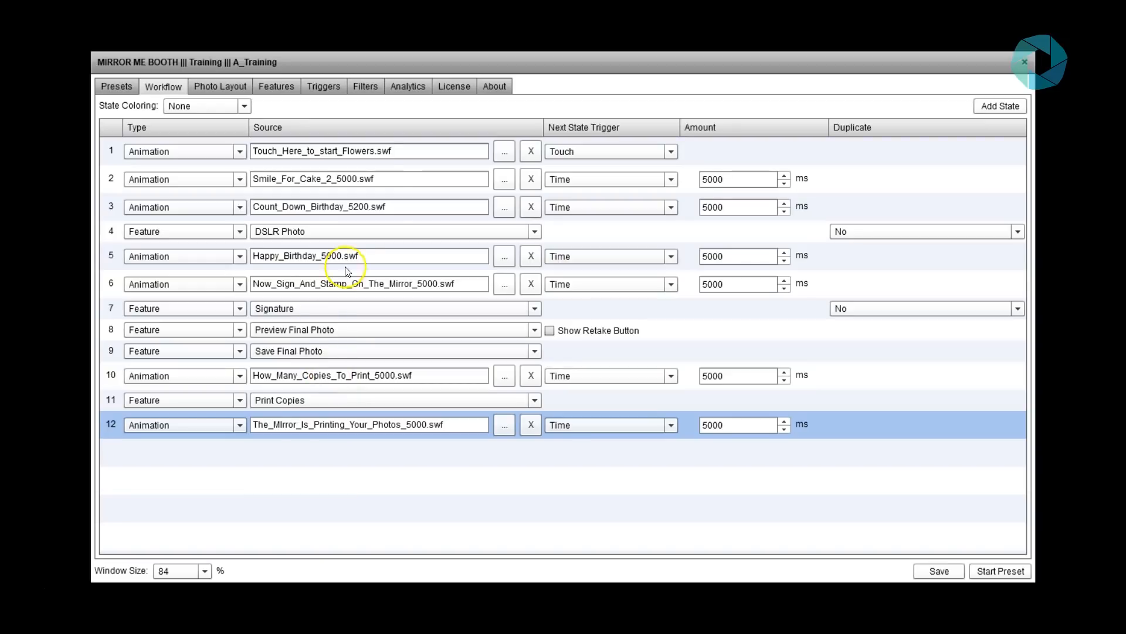
left_click(383, 151)
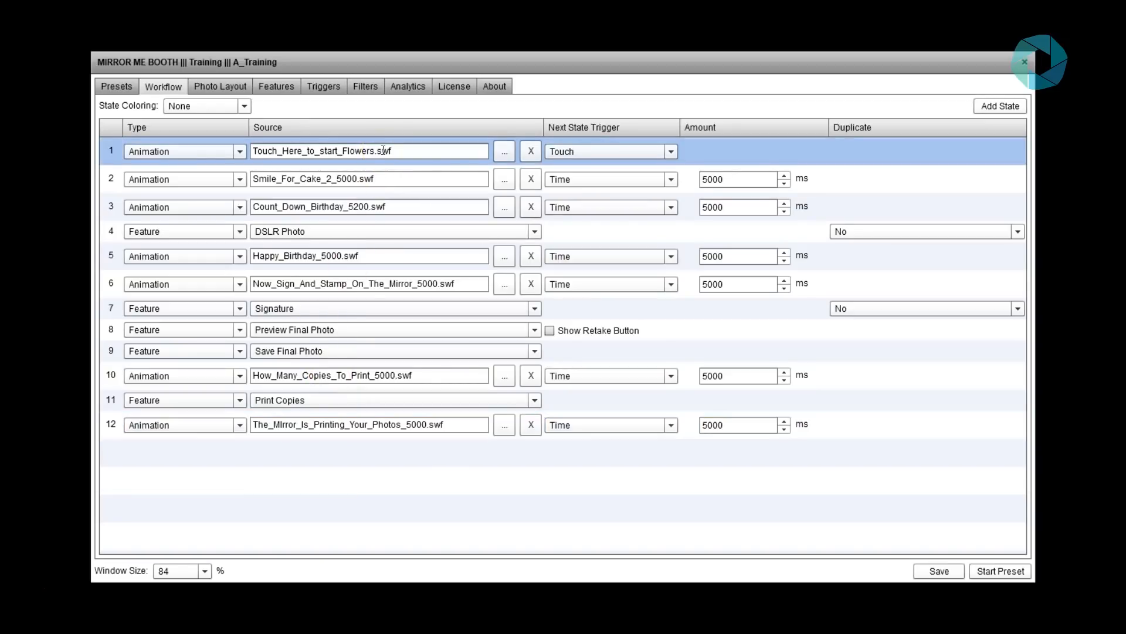
left_click(350, 141)
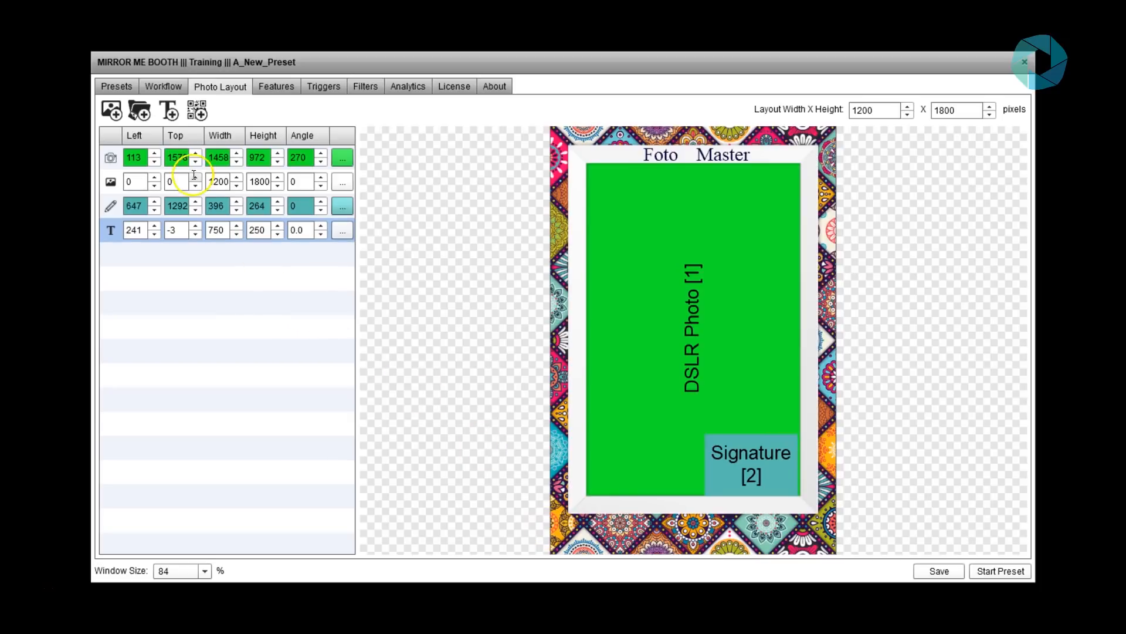
Step: Set A_New_Preset's thumbnail to My thumb.PNG from the MirrorMeBooth\Thumbnails folder, and save the preset
left_click(120, 88)
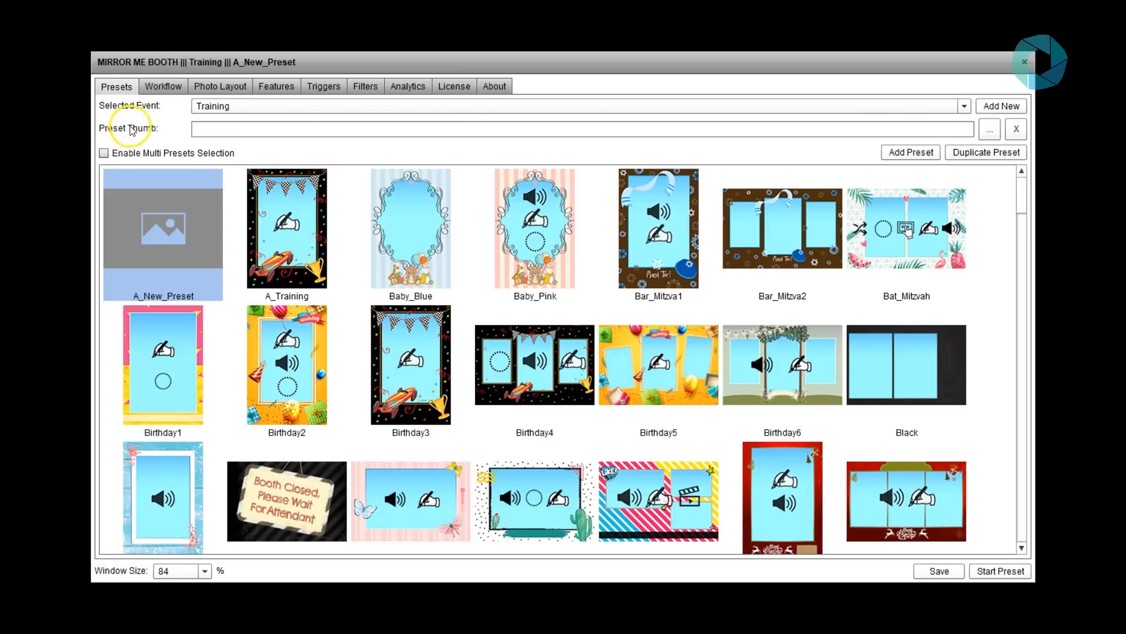
left_click(991, 130)
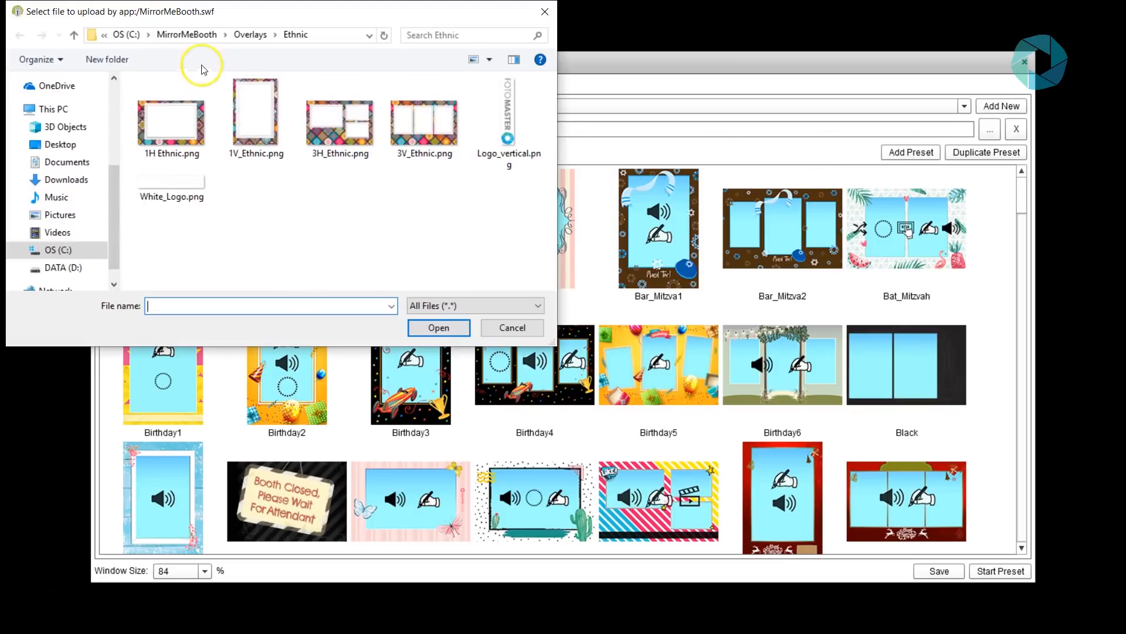
left_click(199, 35)
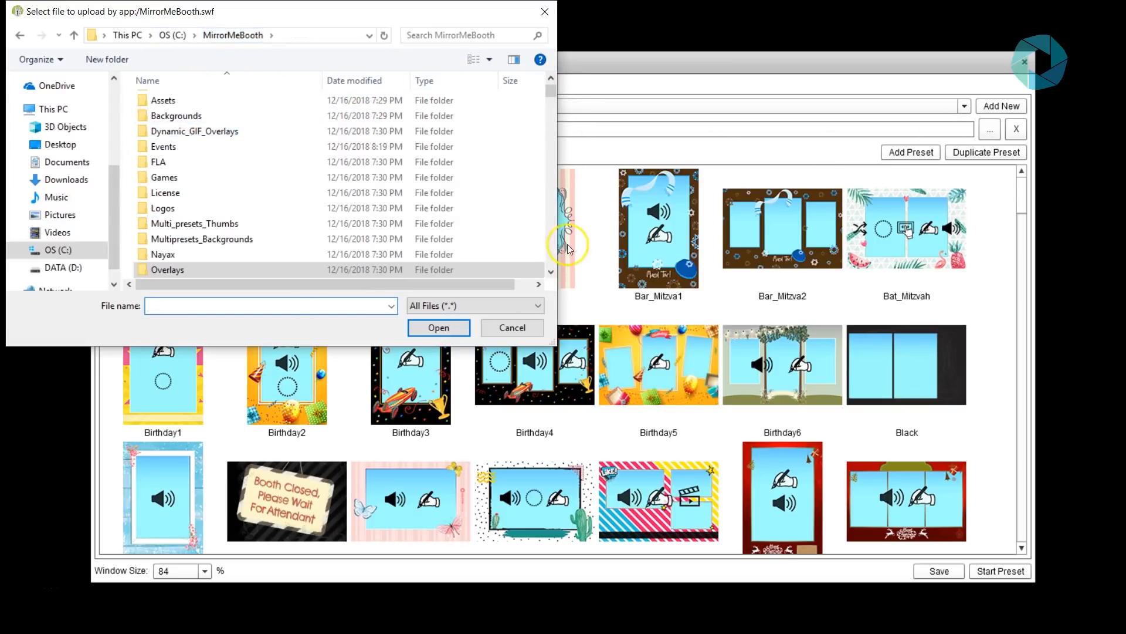
left_click(555, 273)
left_click(555, 273)
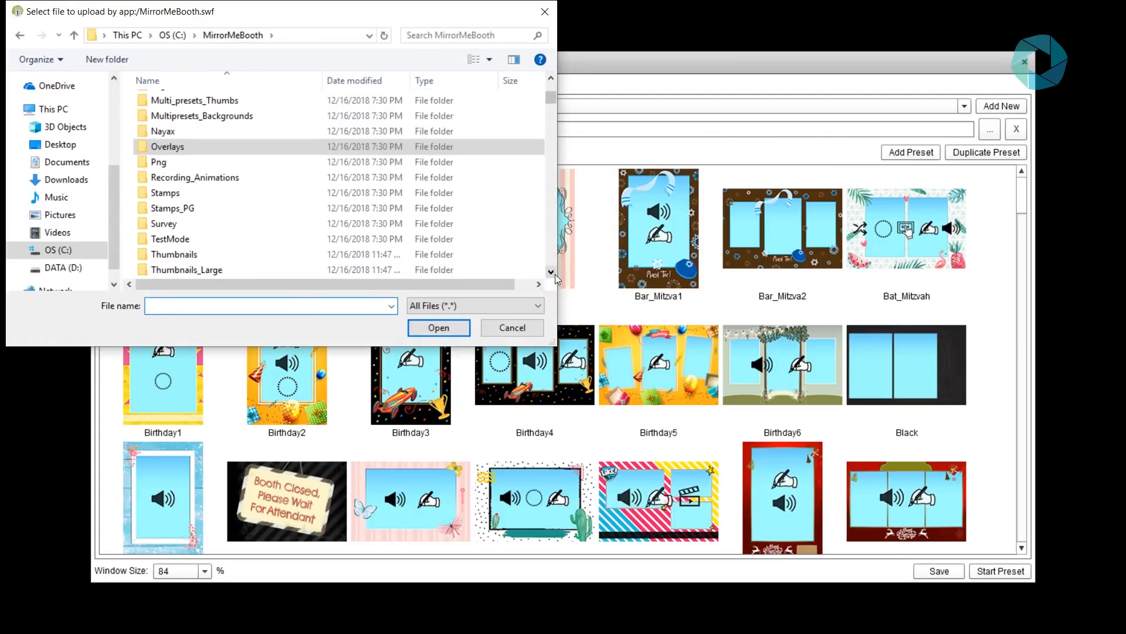
left_click(555, 273)
double_click(188, 242)
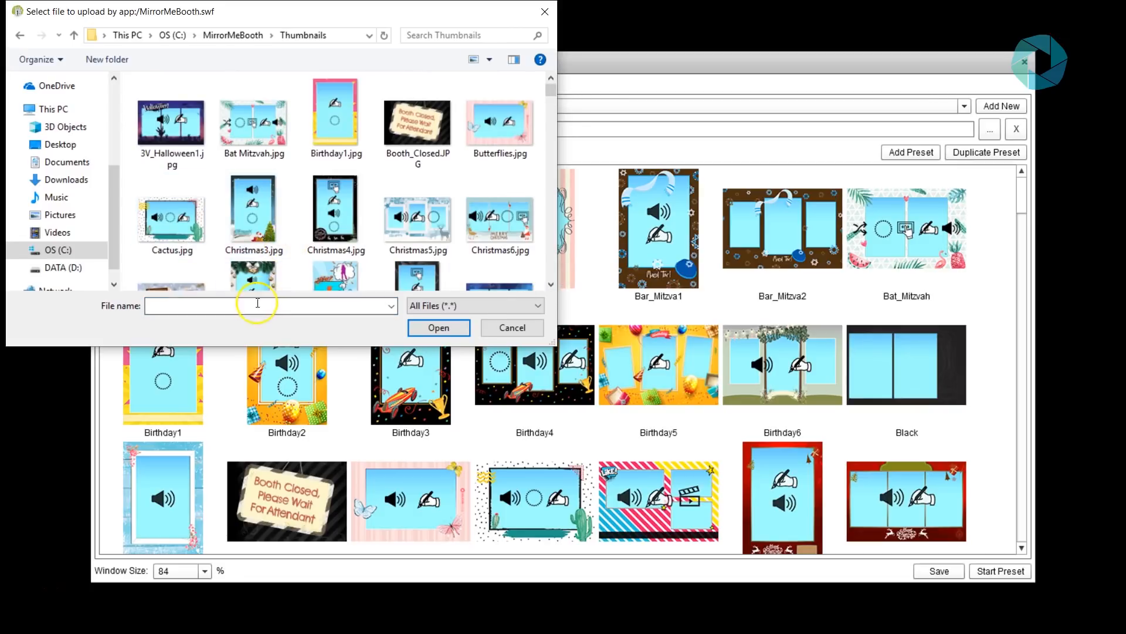
key("m")
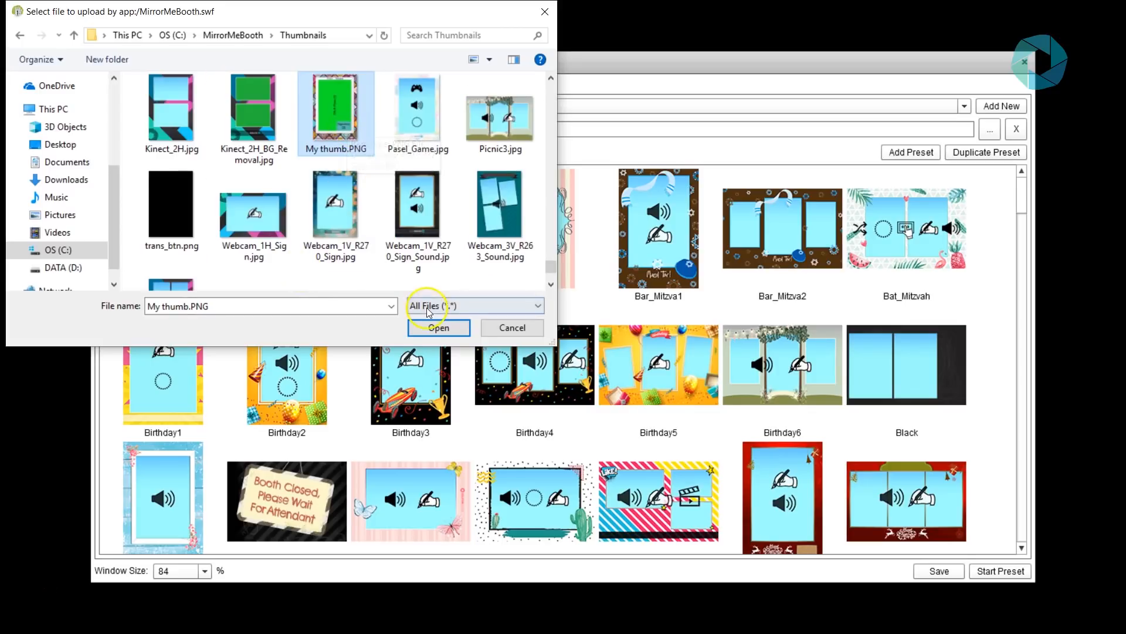
left_click(445, 332)
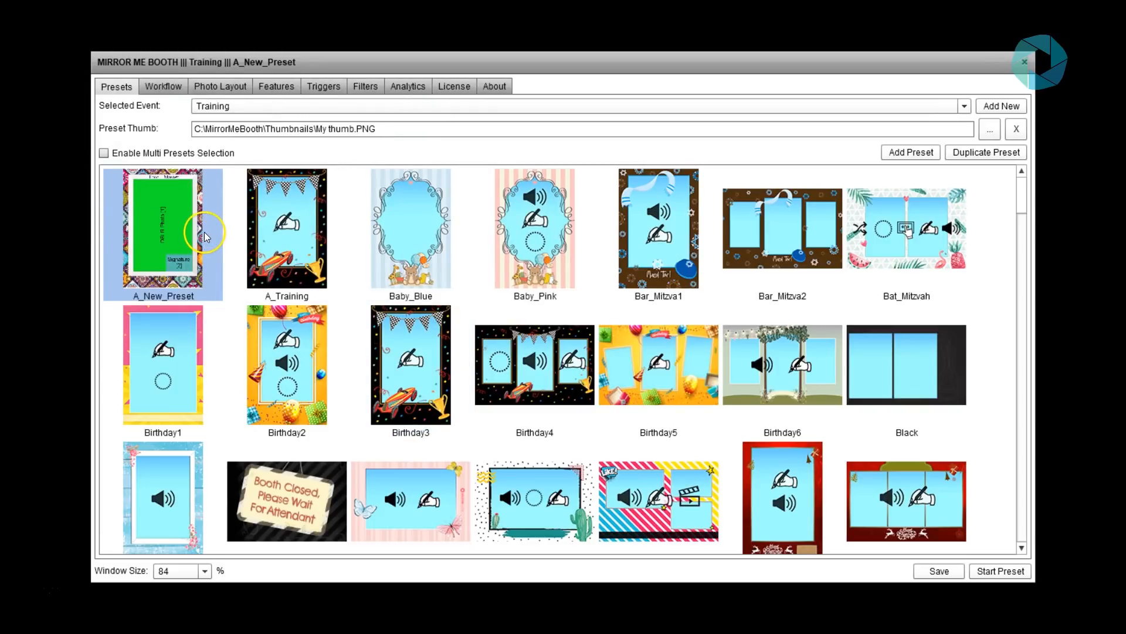
left_click(939, 571)
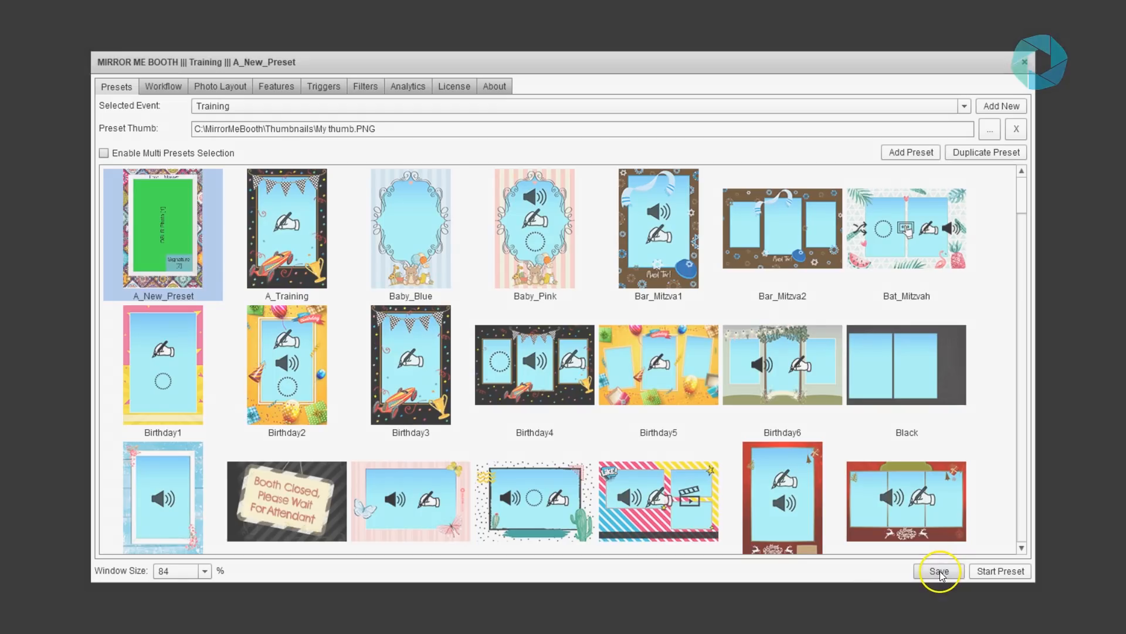
left_click(555, 340)
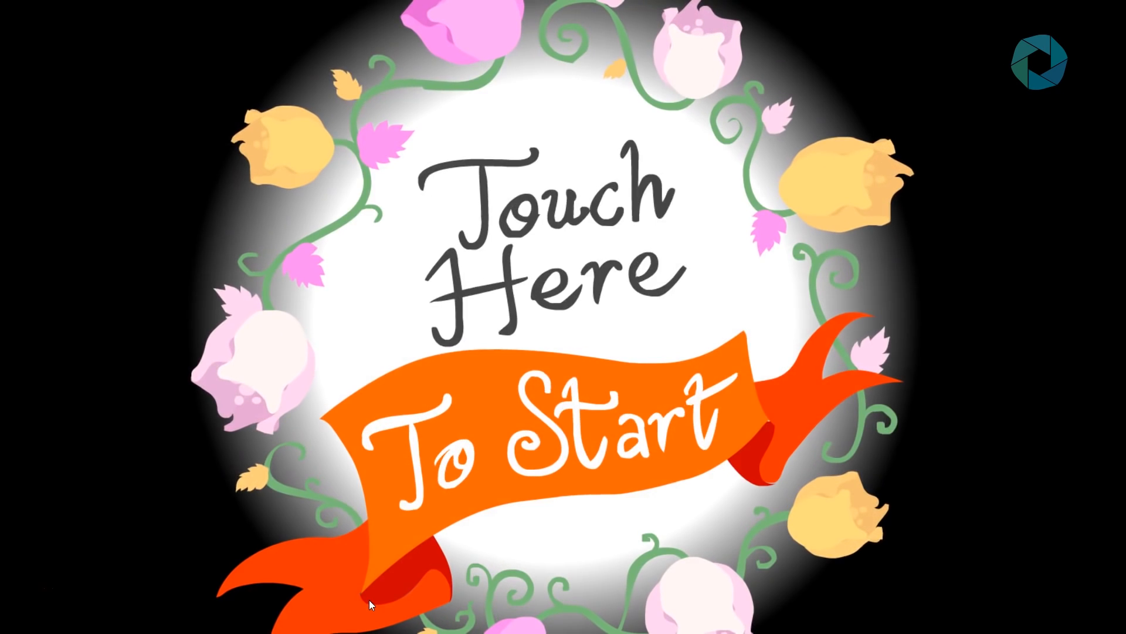
Step: Open A_Training's workflow settings and add a new state of type Feature with Email as its source
key("F1")
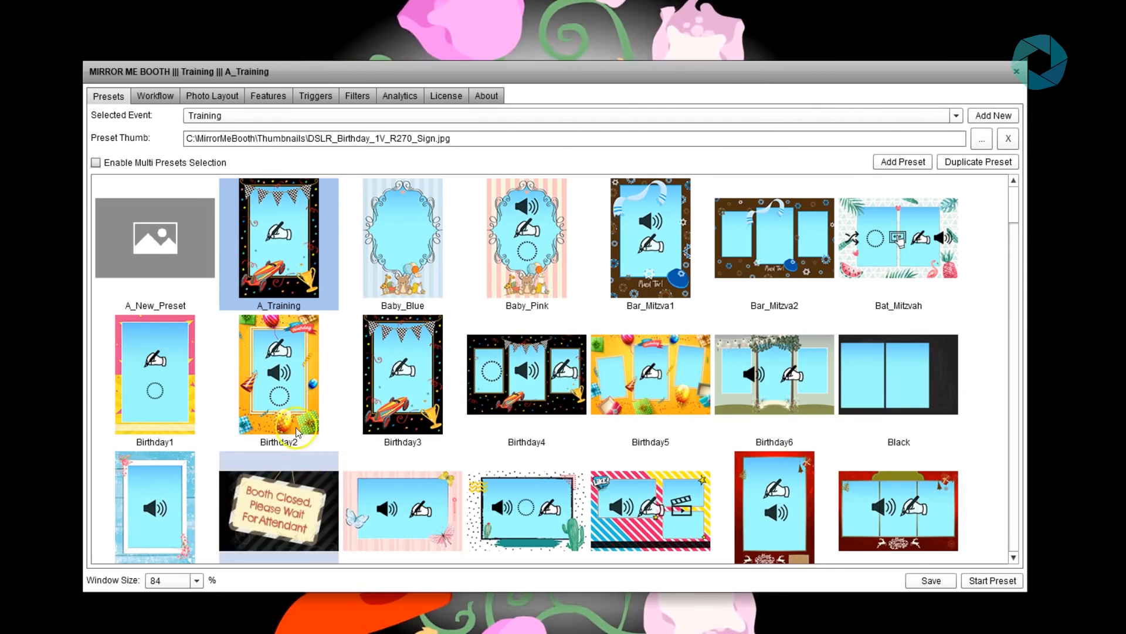
left_click(160, 95)
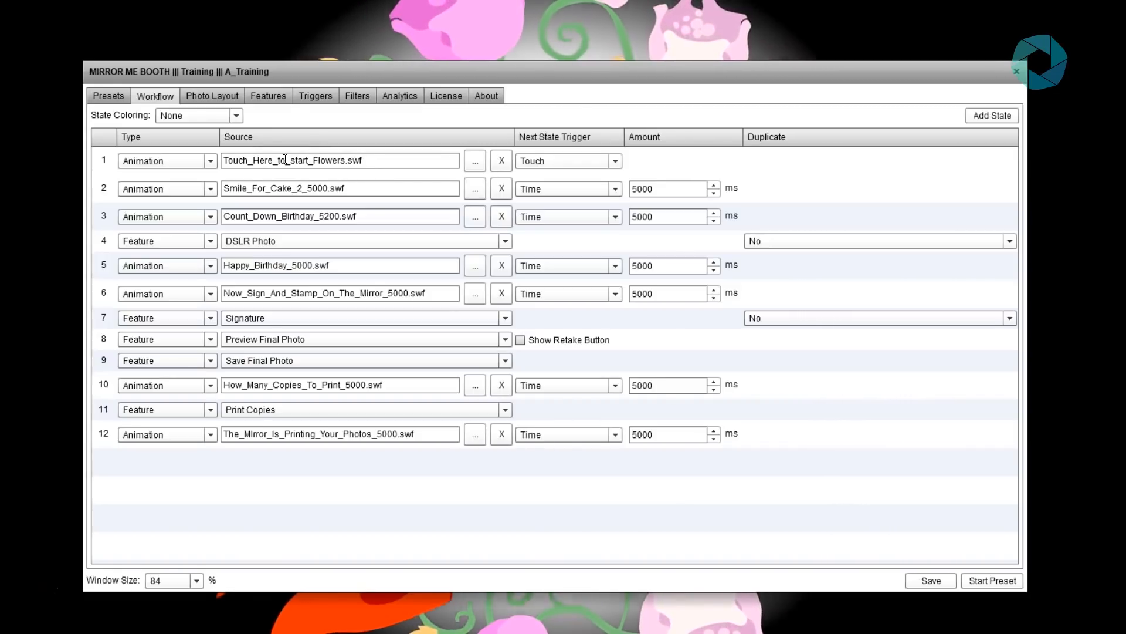
left_click(988, 117)
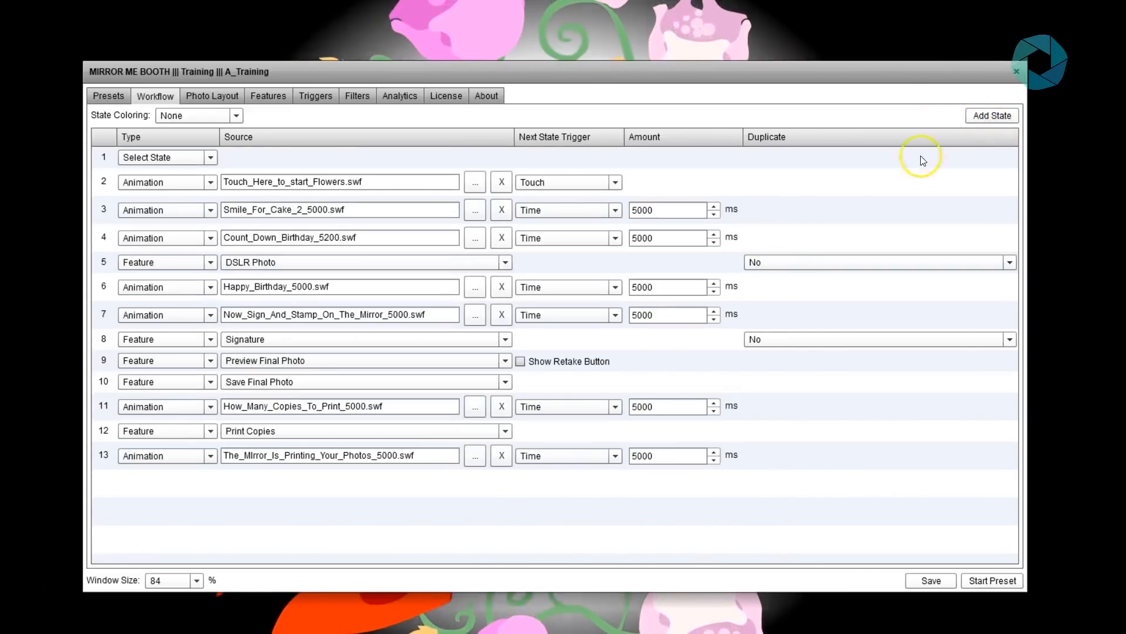
left_click(235, 155)
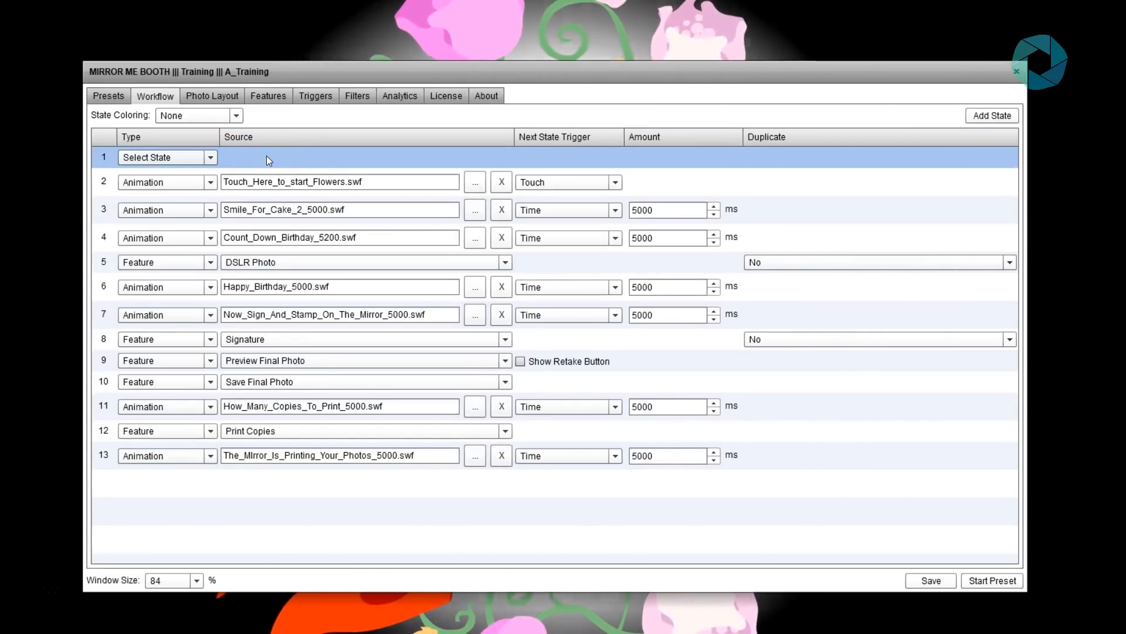
left_click(210, 156)
left_click(183, 206)
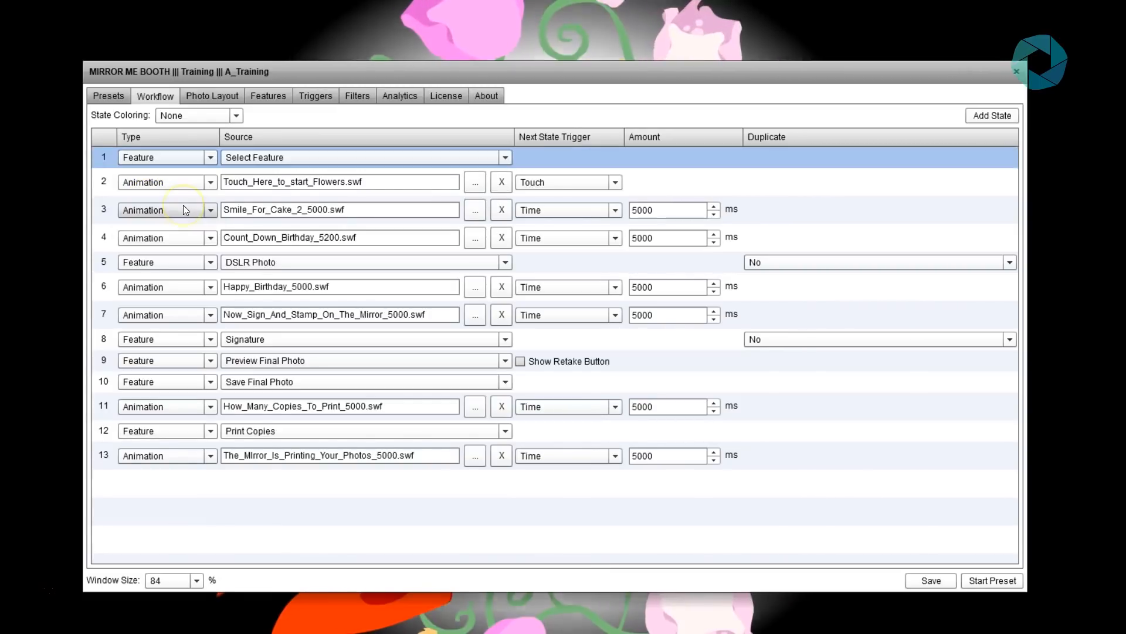
left_click(277, 158)
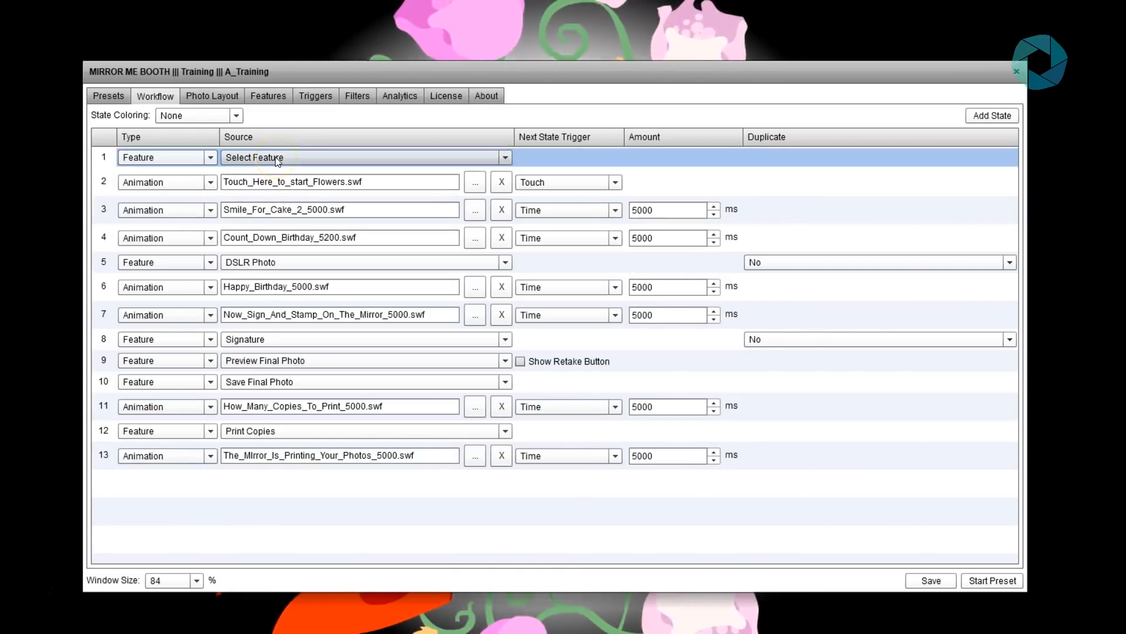
left_click(256, 254)
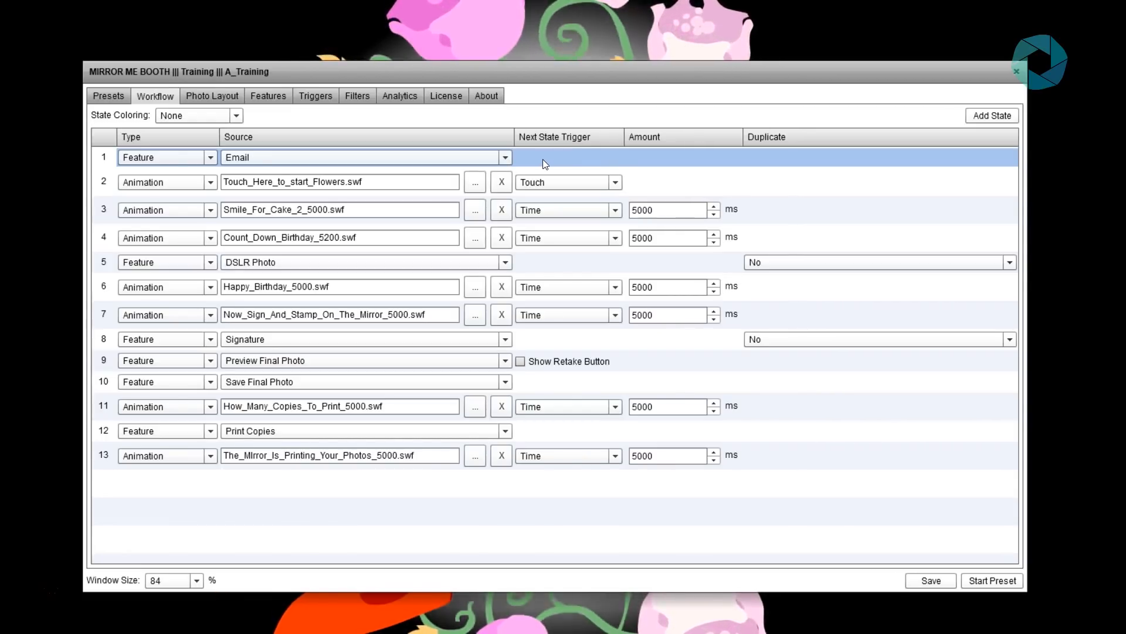
Step: Move the Email state to the end of the workflow, below the printing animation, and delete it
left_click(538, 219)
left_click_drag(541, 224, 524, 486)
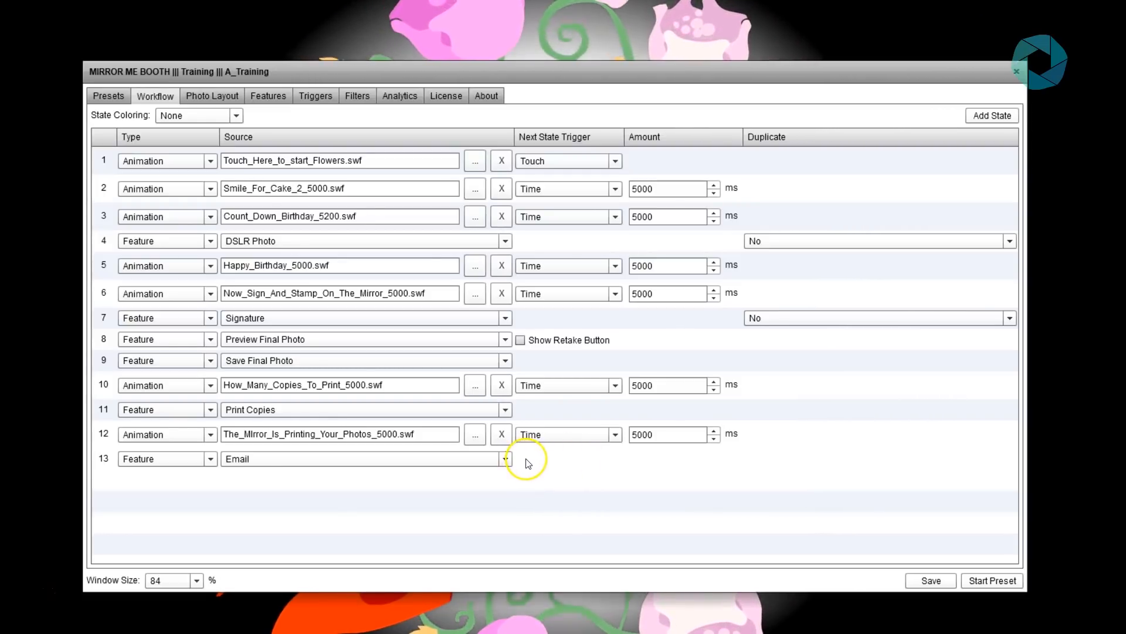
left_click(526, 463)
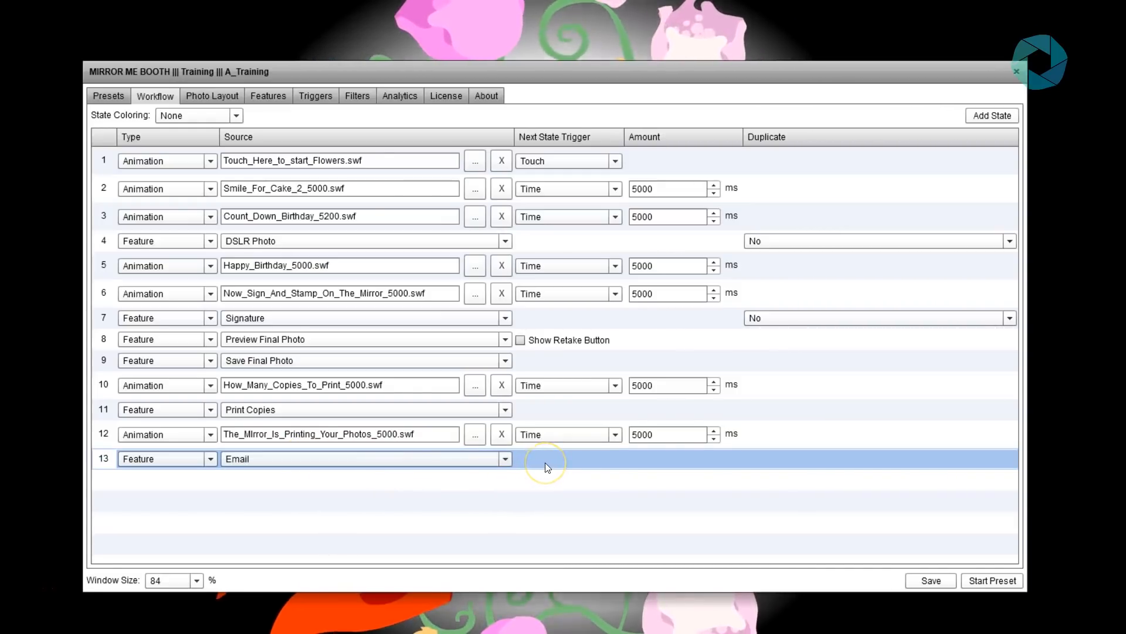
key("Delete")
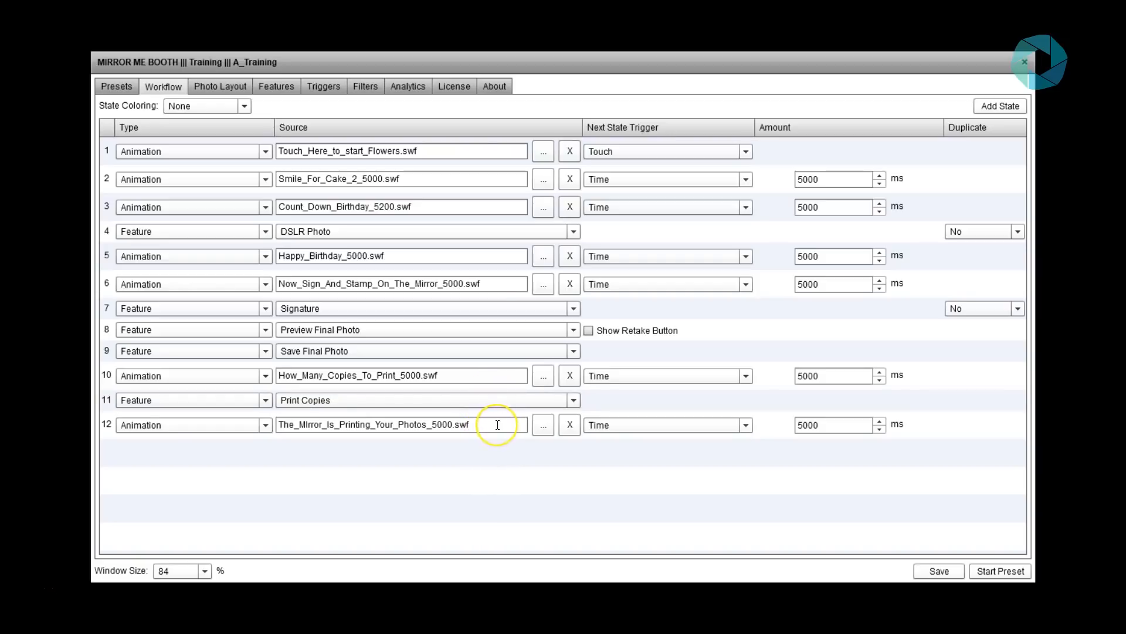
Step: Duplicate the The_MIrror_Is_Printing_Your_Photos_5000.swf animation state directly below the original, and select the copy
left_click(497, 424)
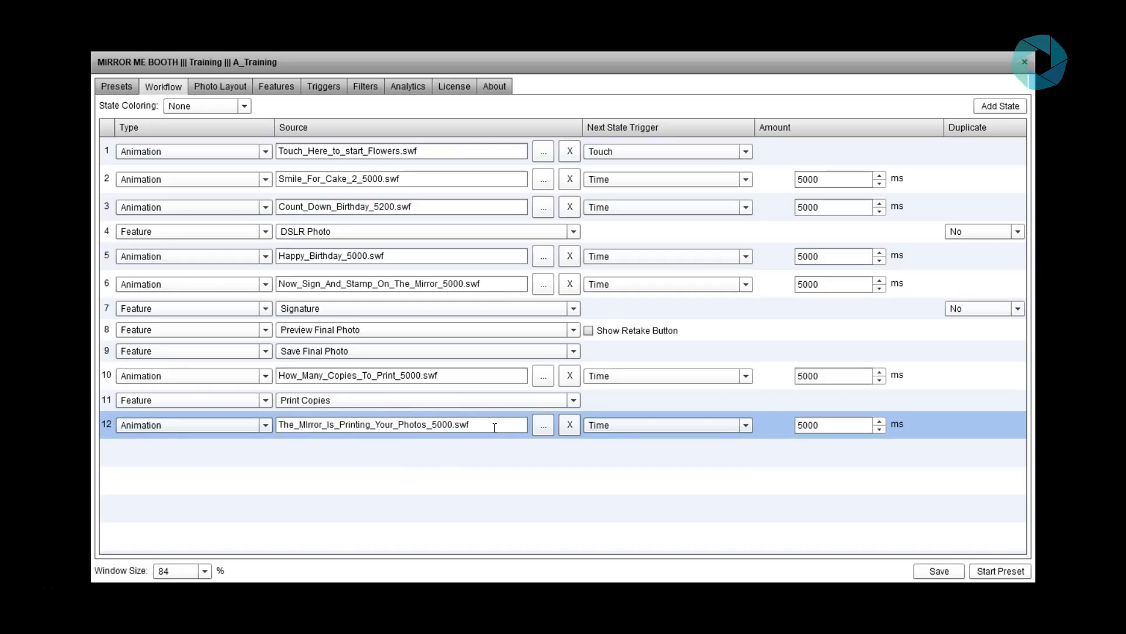
key("ctrl+v")
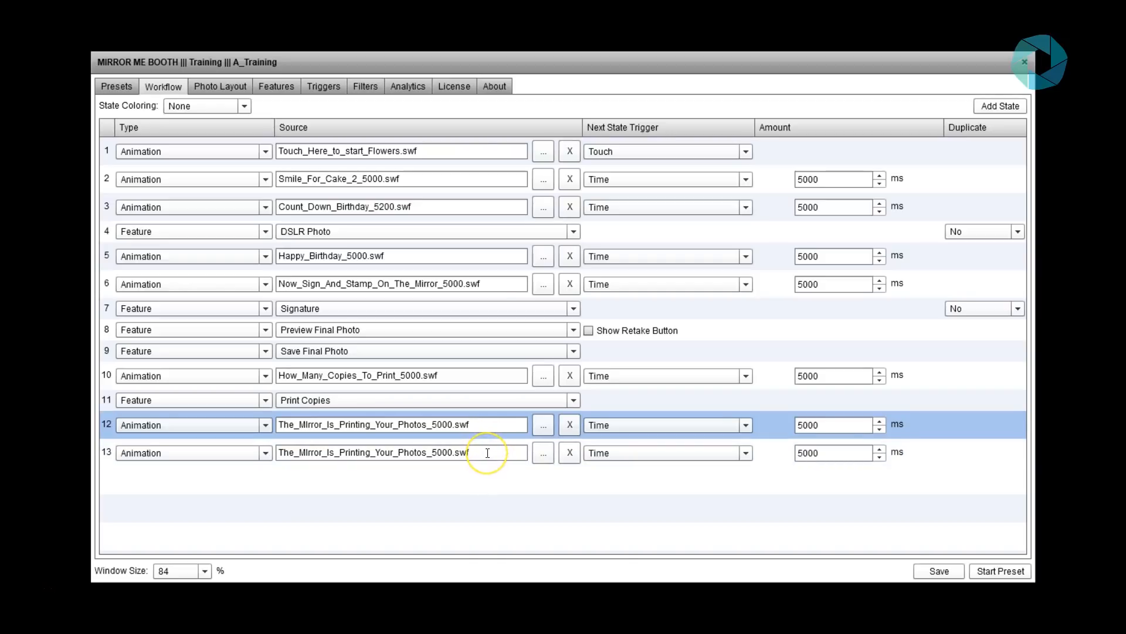
left_click(488, 453)
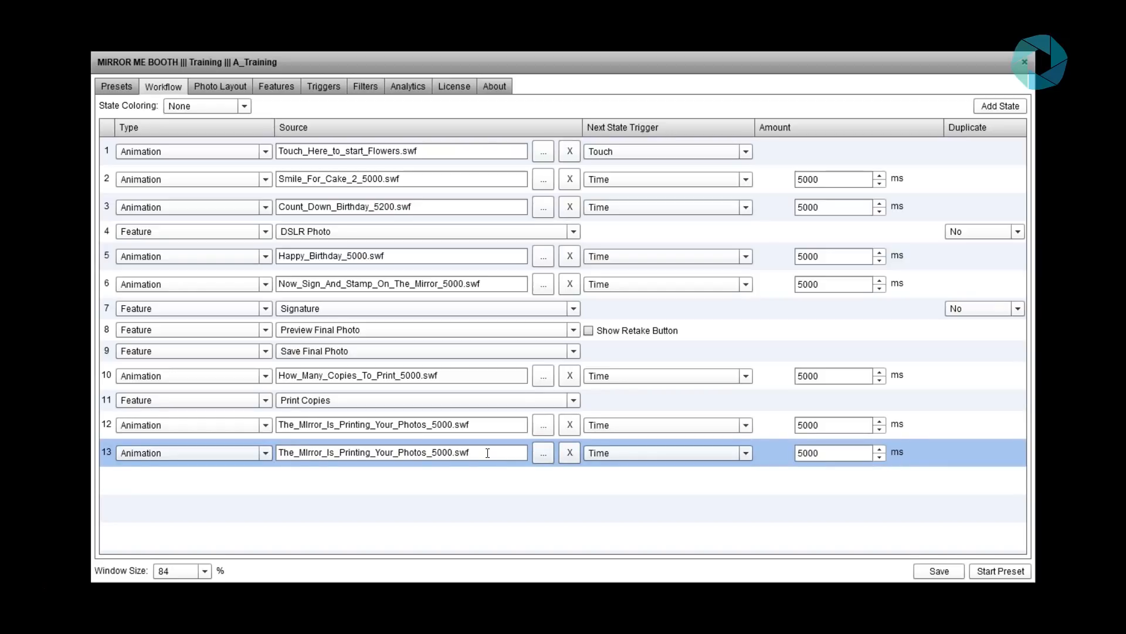
Step: Copy states 10 to 12, from the copies-to-print animation through the printing animation, and paste them after state 12
left_click(460, 377)
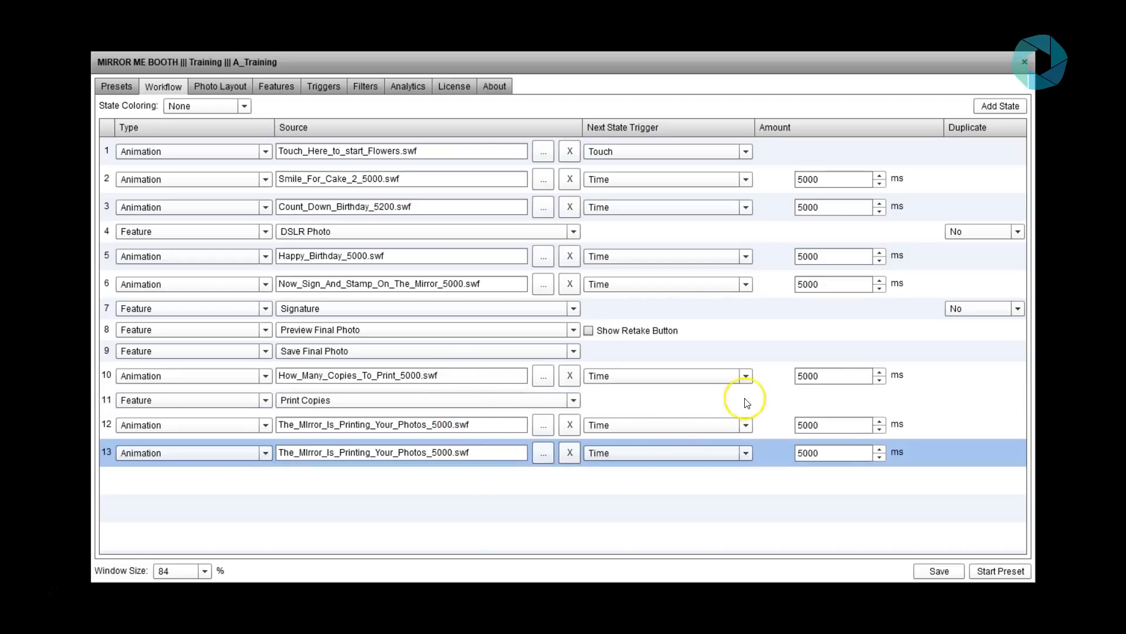
left_click(767, 381)
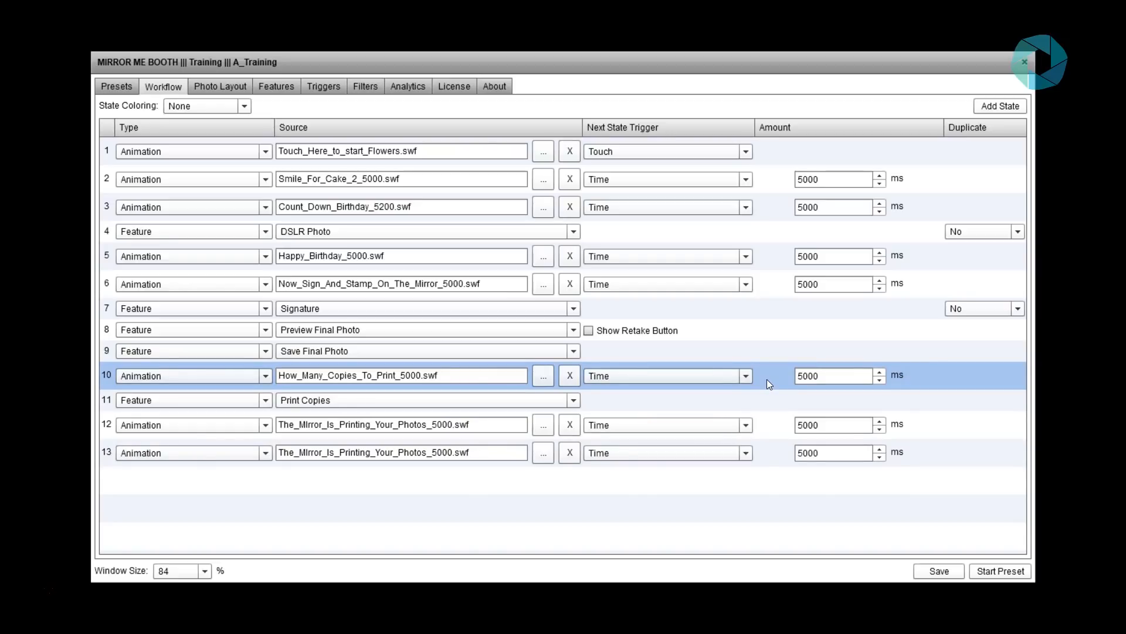
left_click(772, 404)
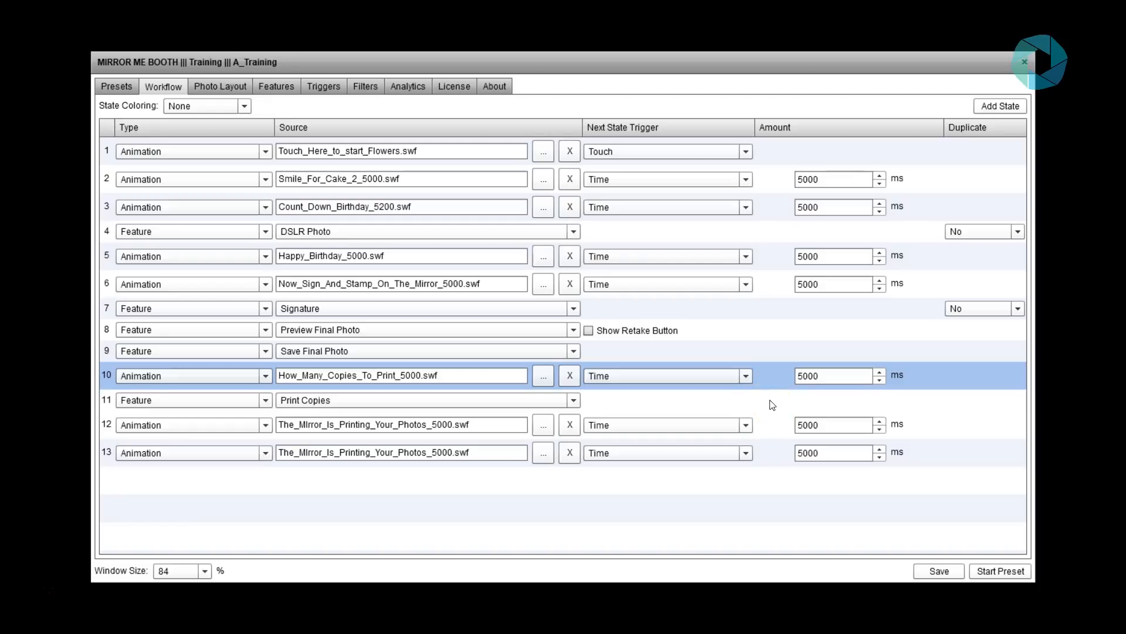
left_click(771, 404, "ctrl")
left_click(772, 432, "ctrl")
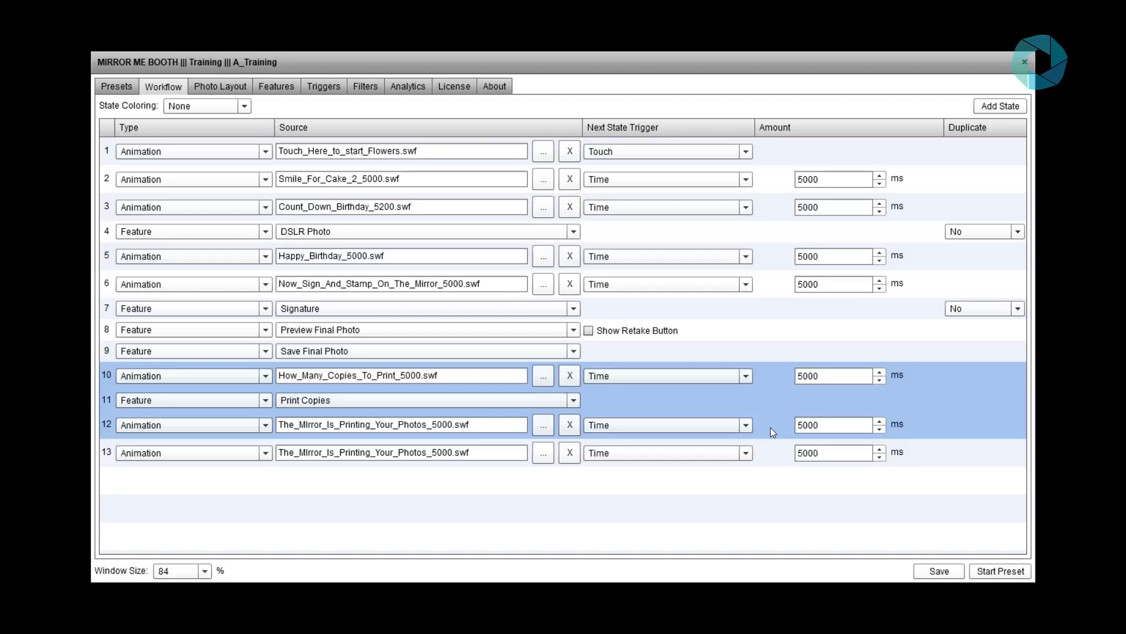
left_click(770, 432)
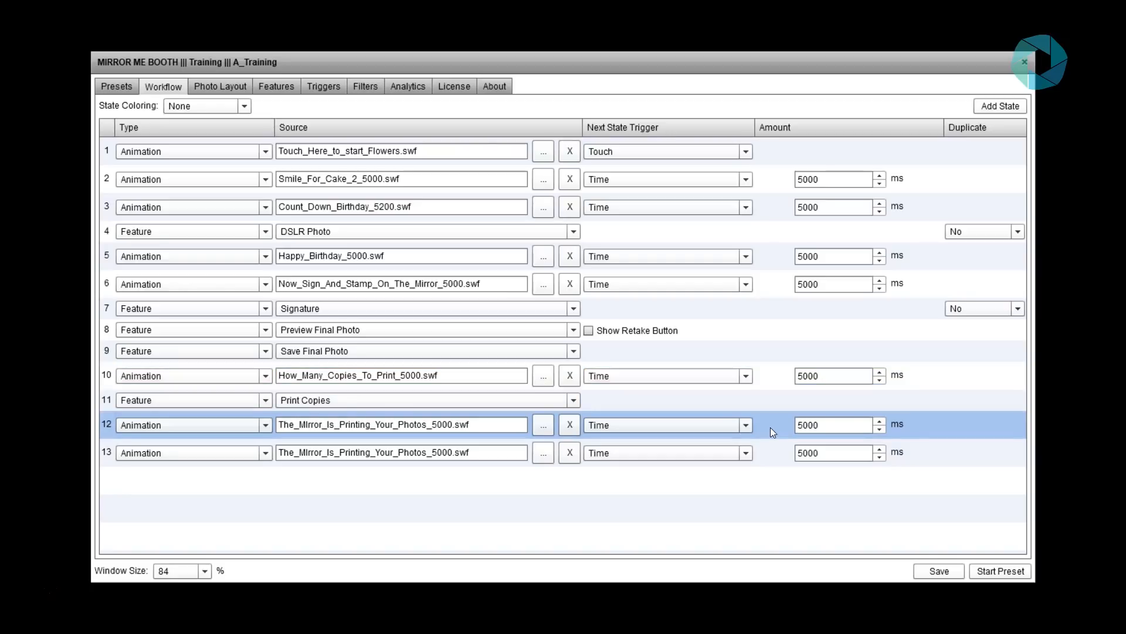
key("ctrl+v")
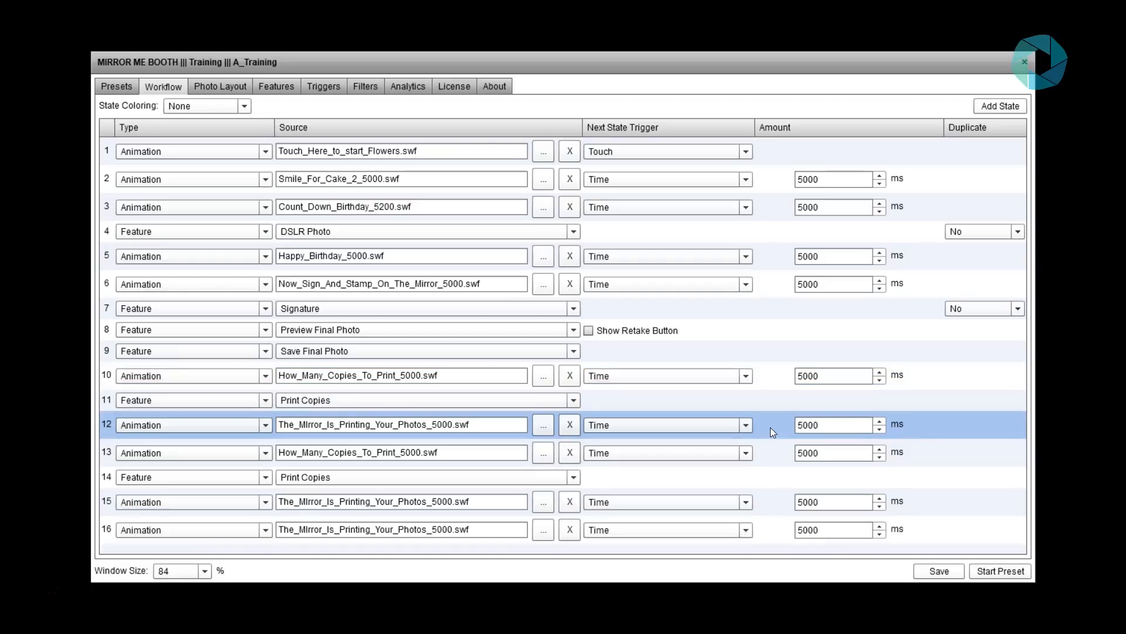
Step: Select the duplicated states 13 to 16 together and delete them from the workflow
left_click(384, 472)
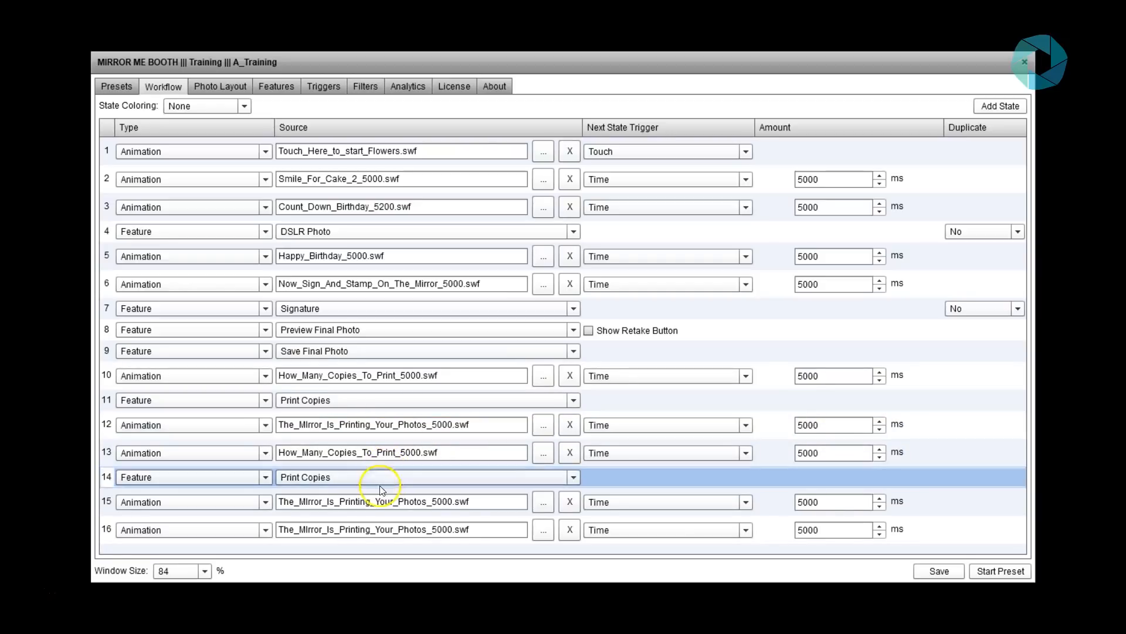
left_click(401, 531)
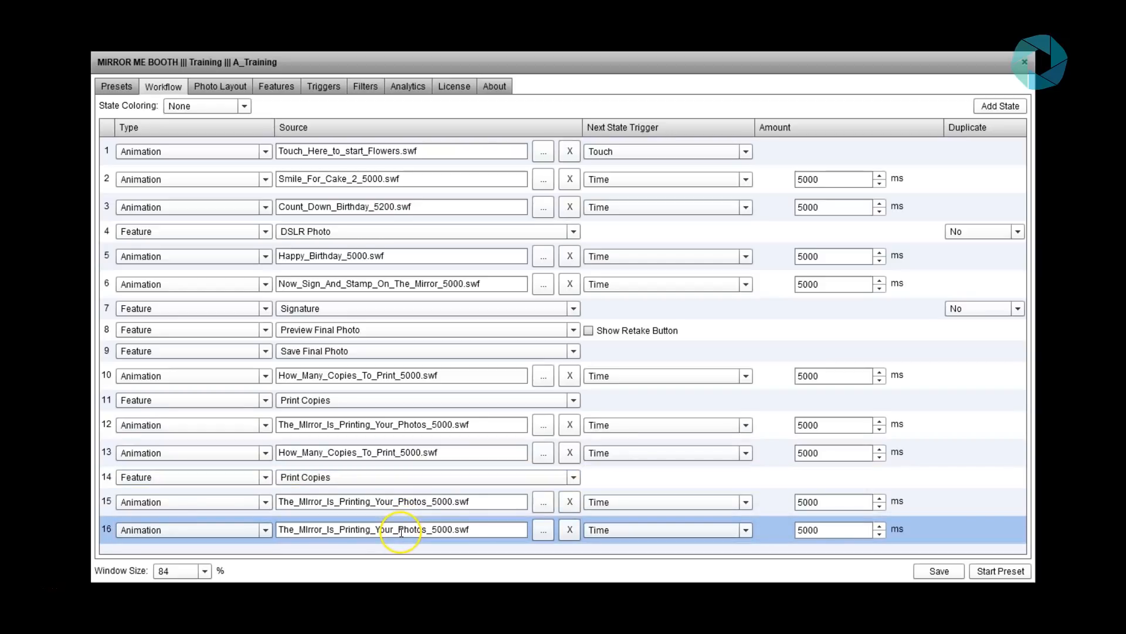
key("shift+Up")
key("shift+Up")
key("shift+Up")
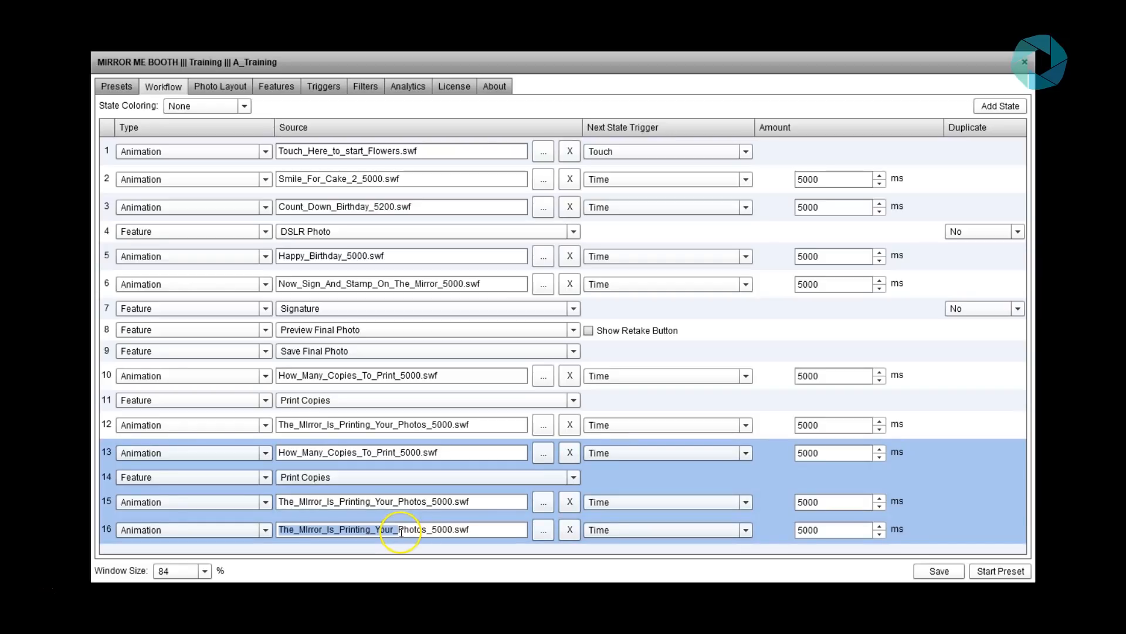
key("Delete")
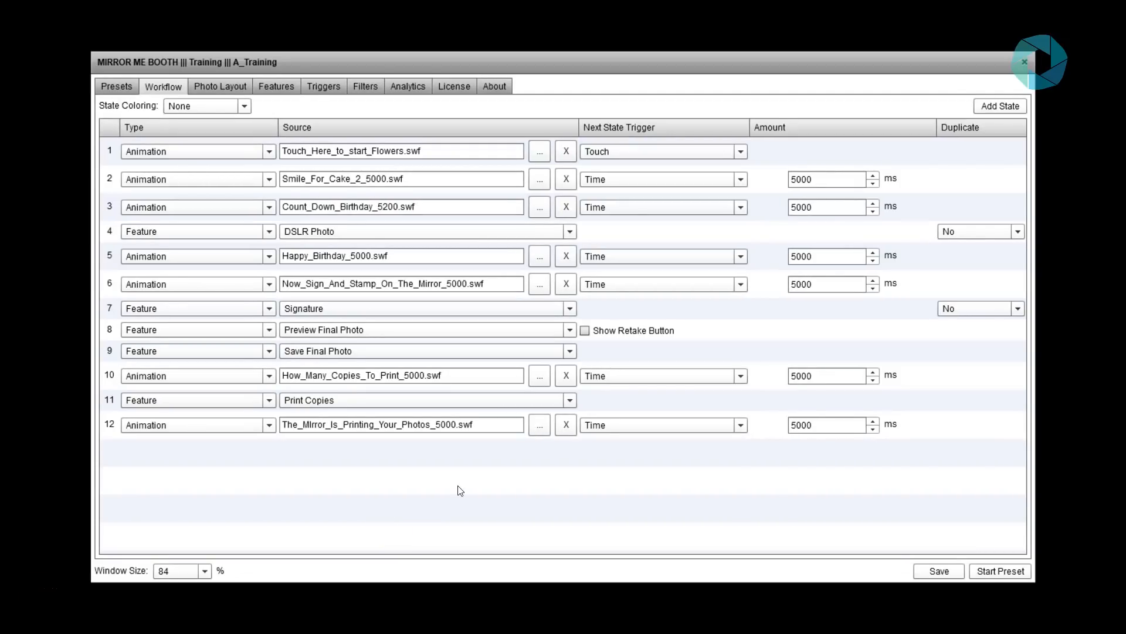
Step: Try Type Coloring and Full Coloring on the workflow states, and set the state coloring back to None
left_click(171, 99)
left_click(203, 107)
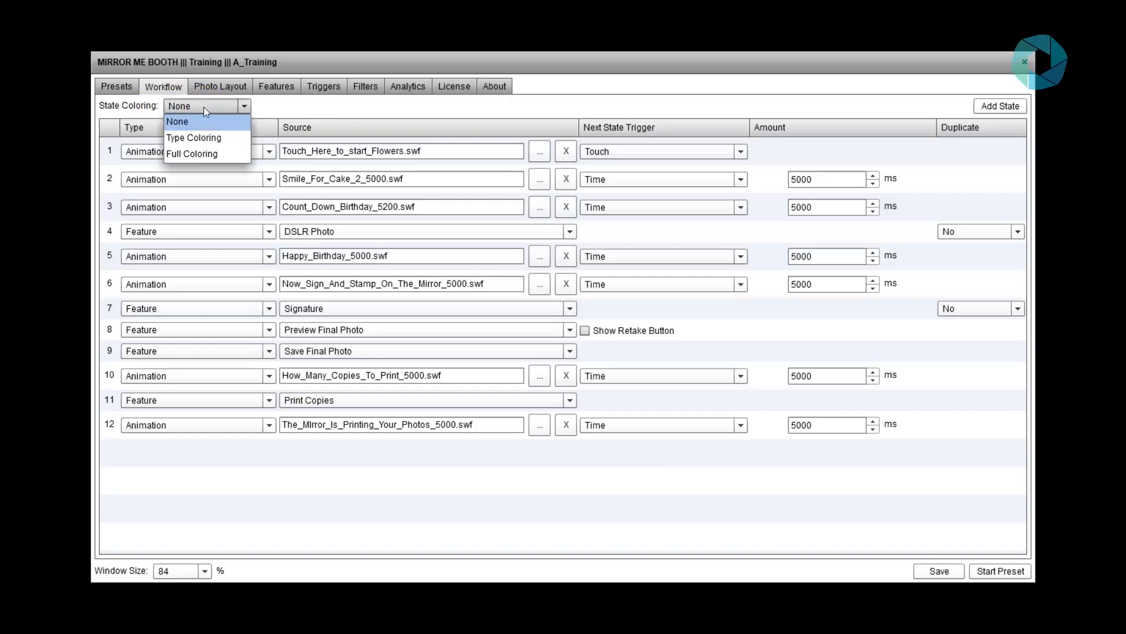
left_click(206, 137)
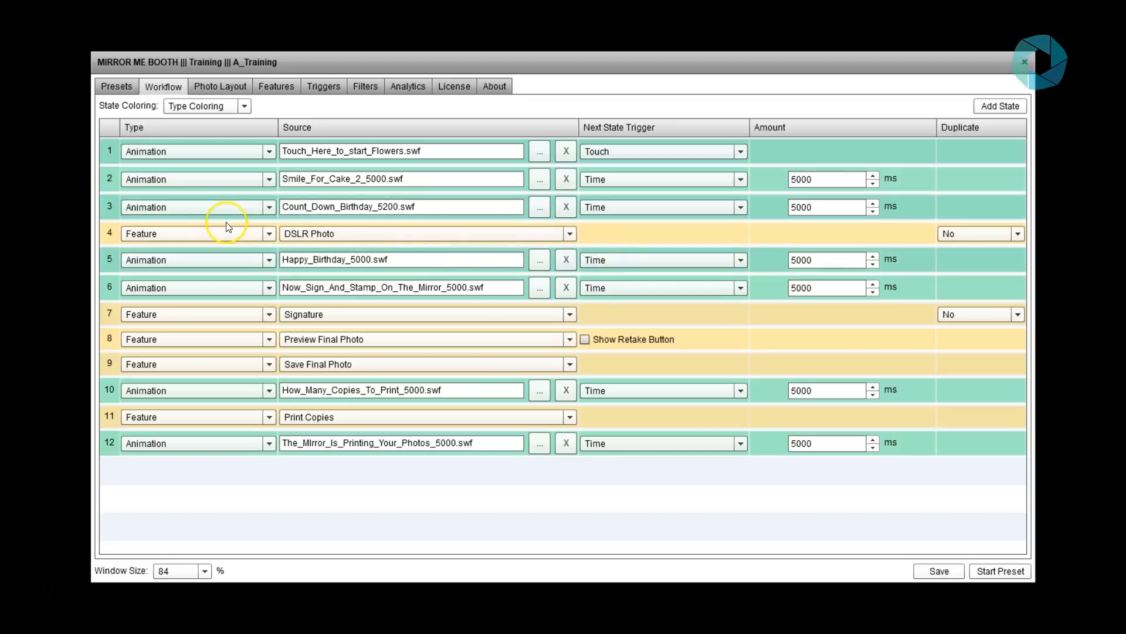
left_click(205, 105)
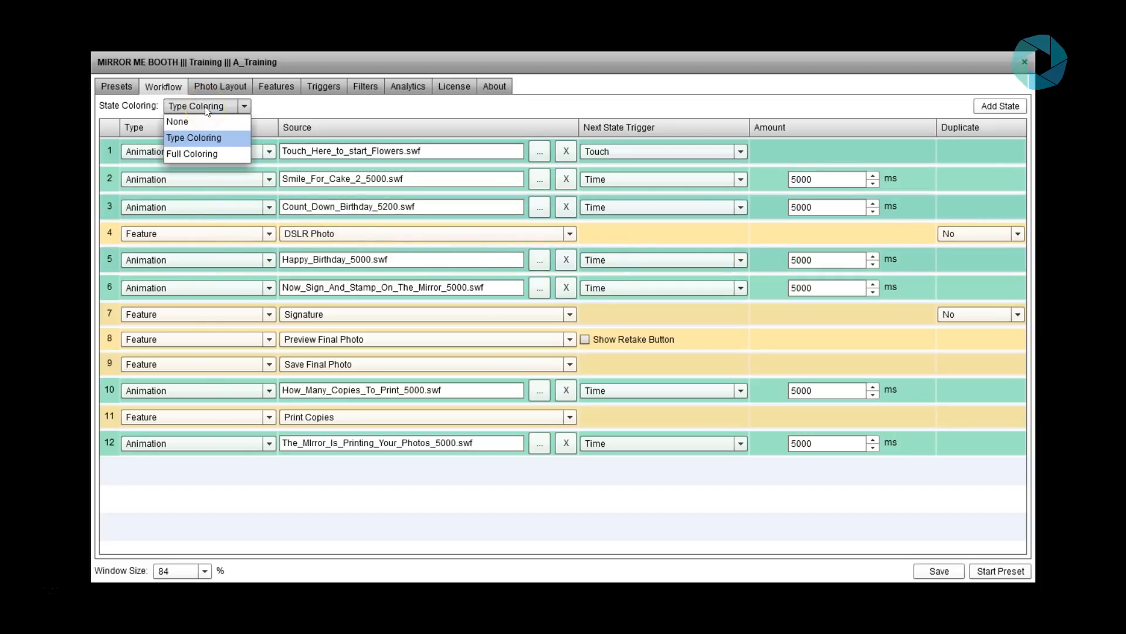
left_click(210, 154)
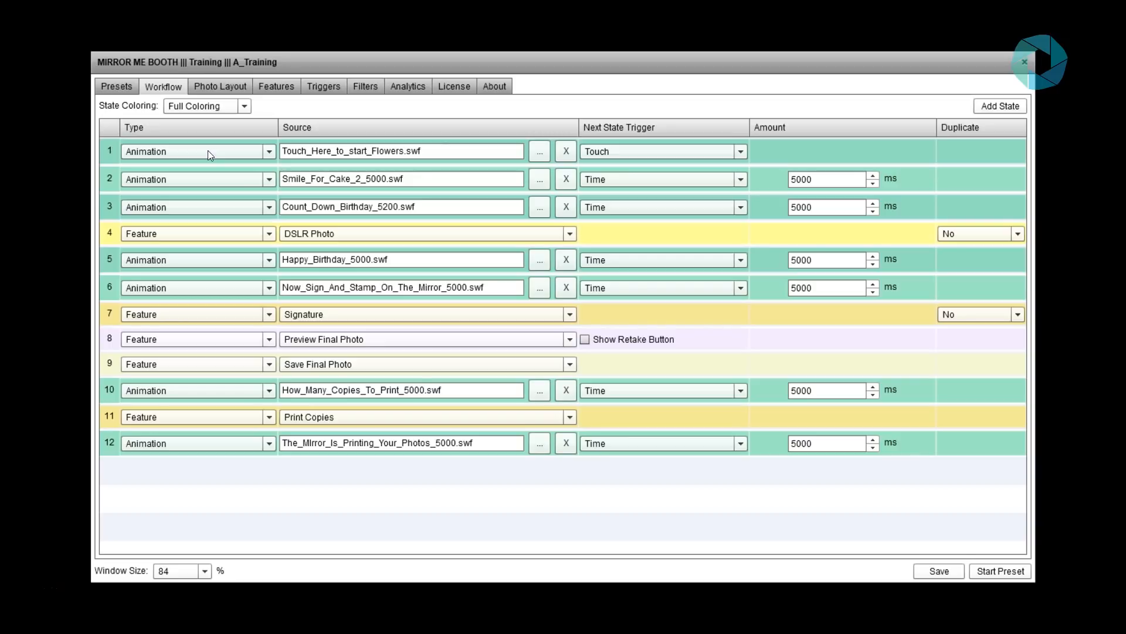
left_click(202, 105)
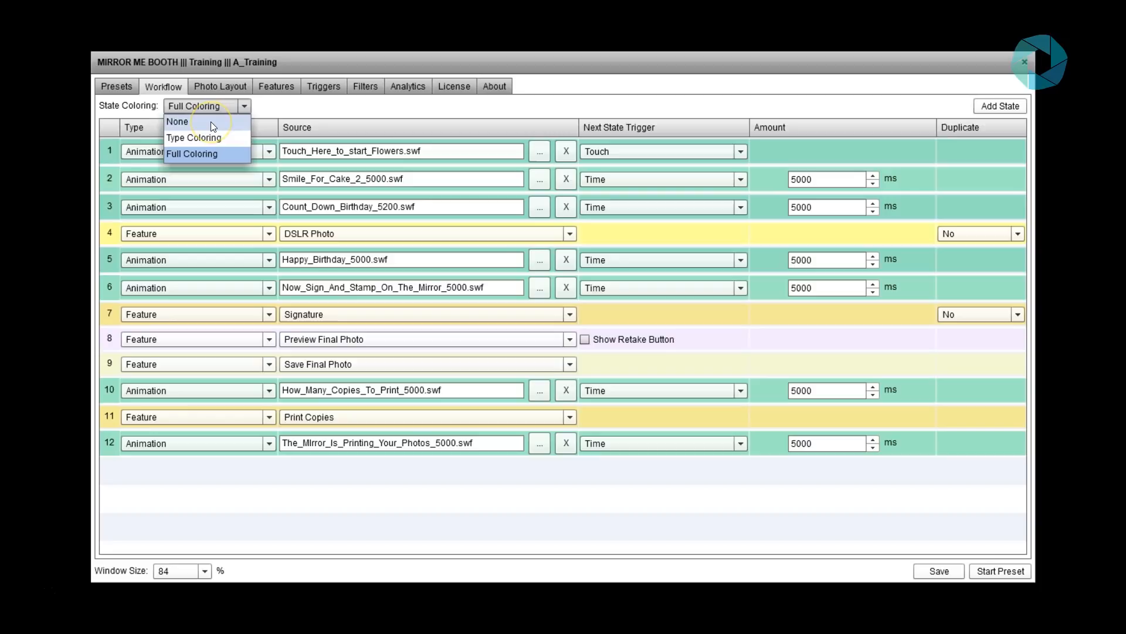
left_click(211, 123)
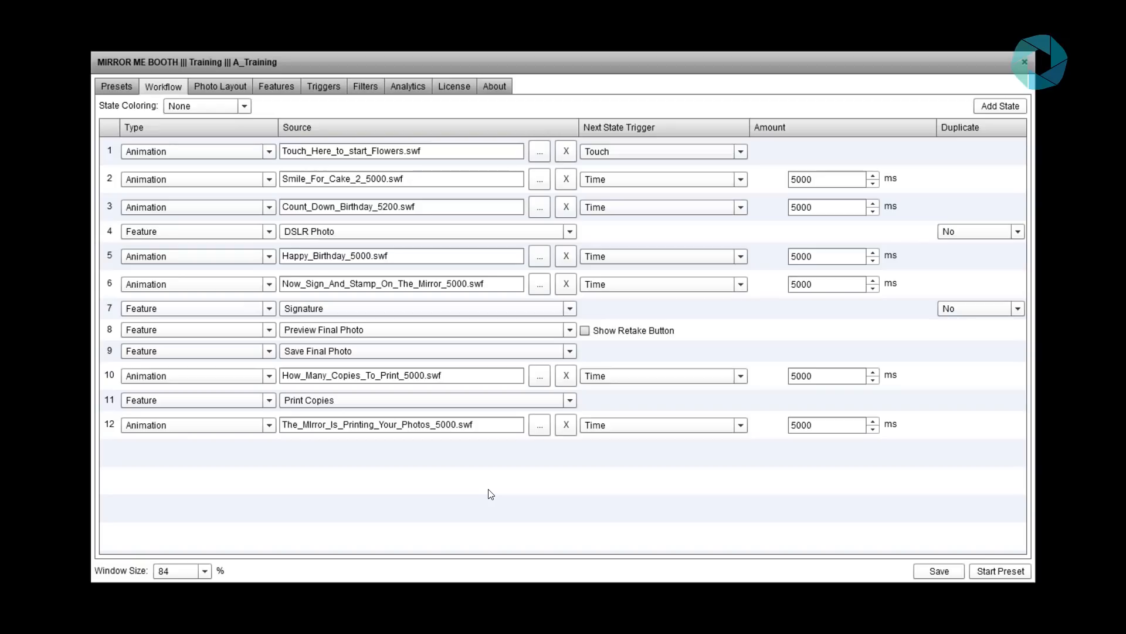
Step: Change the first state's type to Random Animation and open its random animations list
left_click(240, 152)
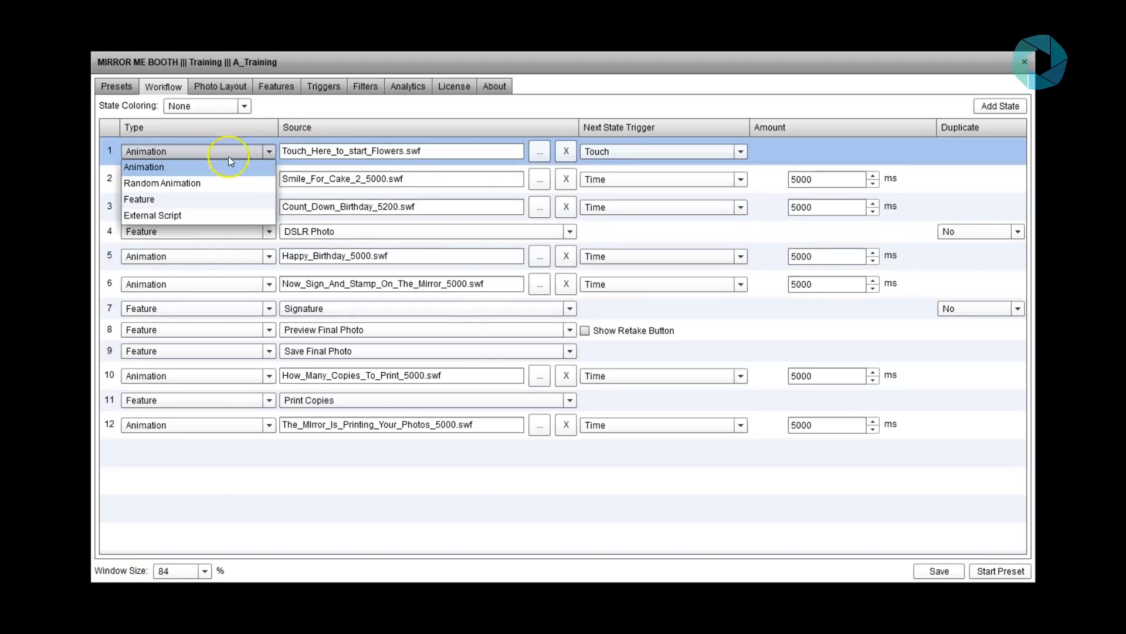
left_click(200, 186)
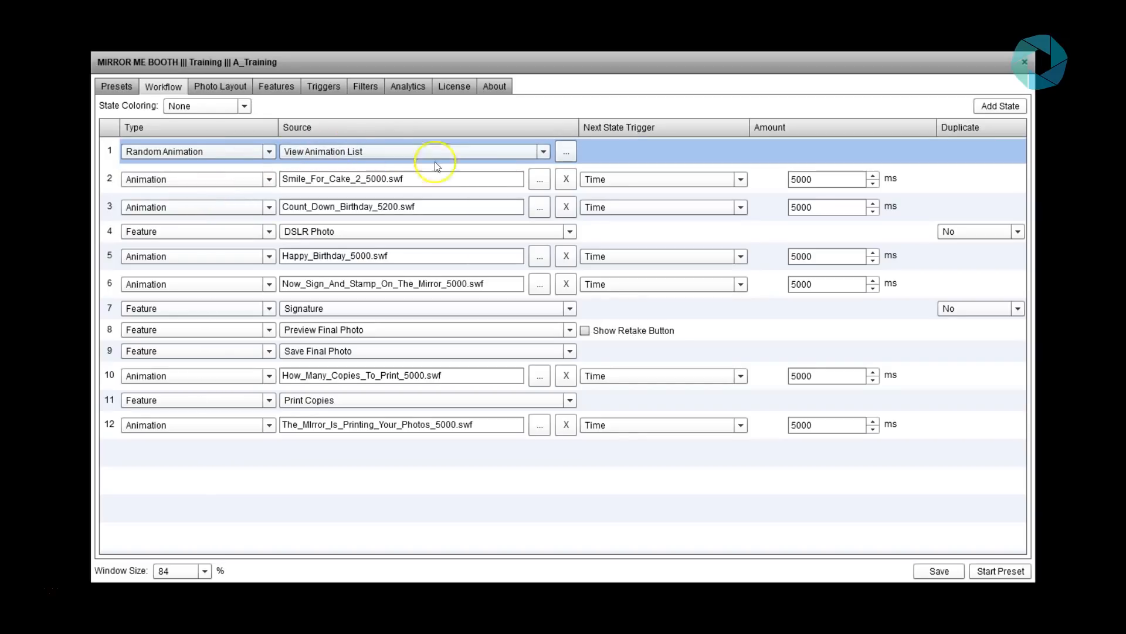
left_click(566, 153)
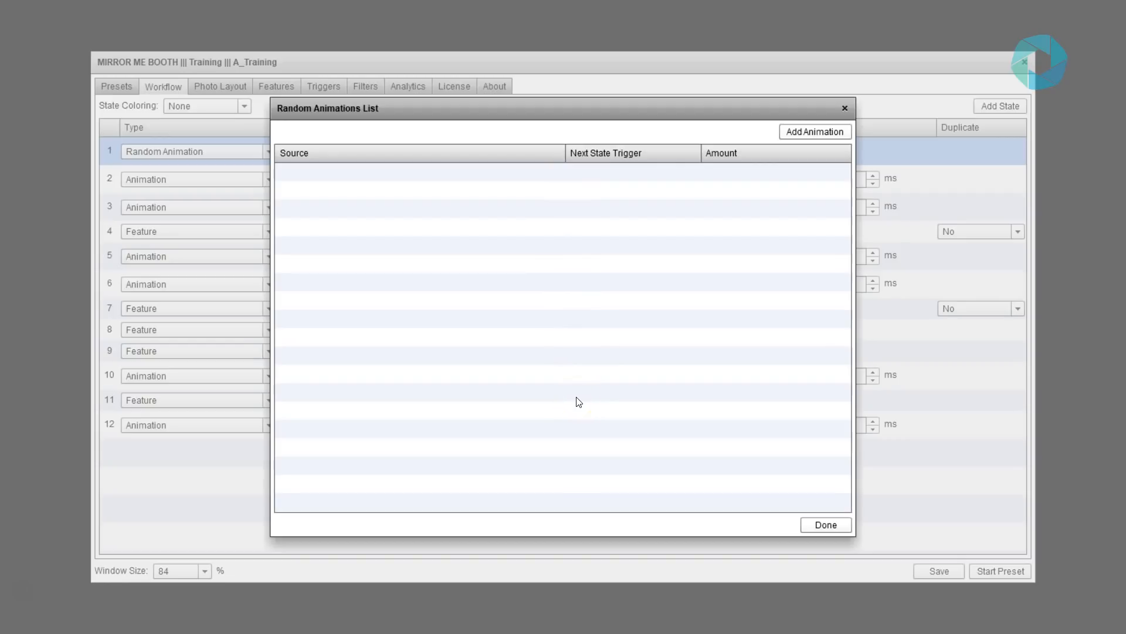
Step: Add Touch_Here_to_Start_Corp.swf to the random animations list with Touch as its next state trigger
left_click(794, 132)
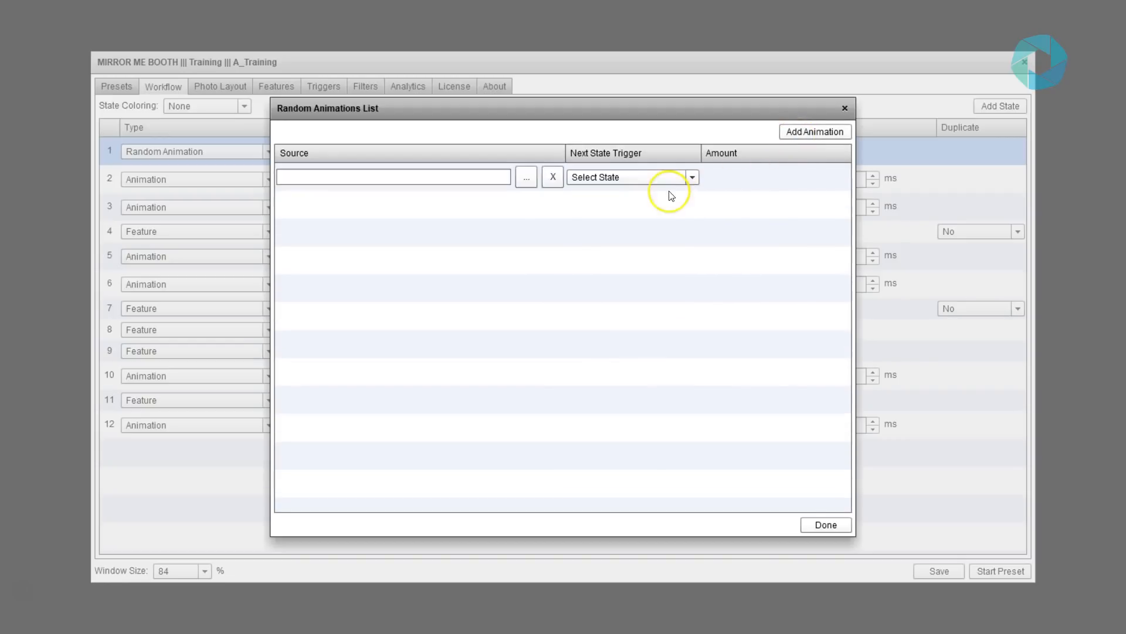
left_click(526, 179)
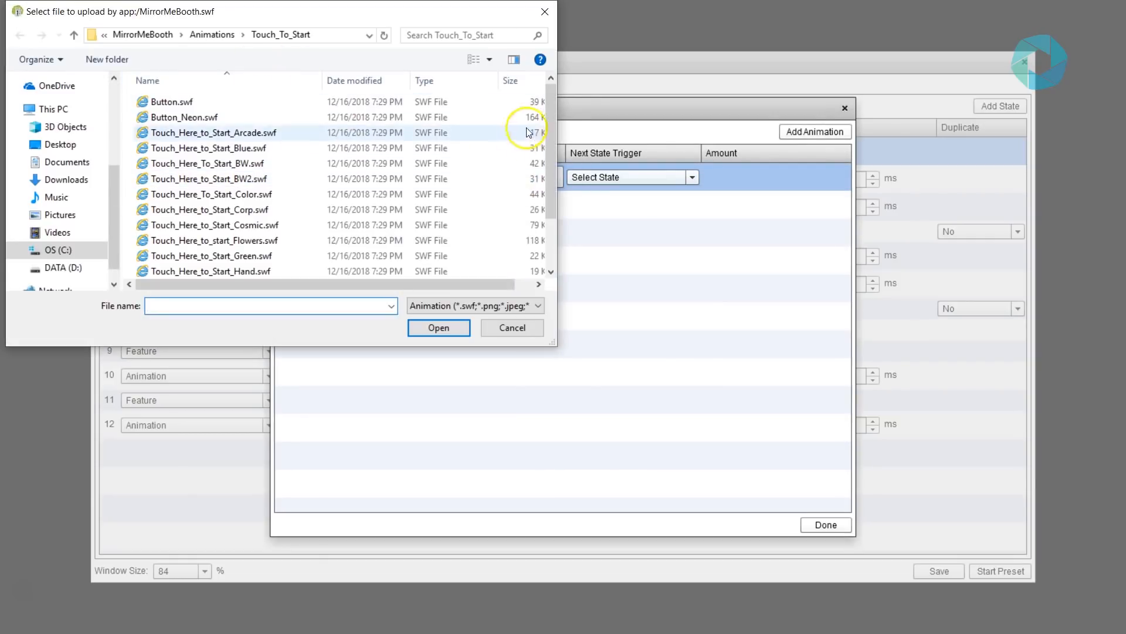
left_click_drag(553, 100, 547, 129)
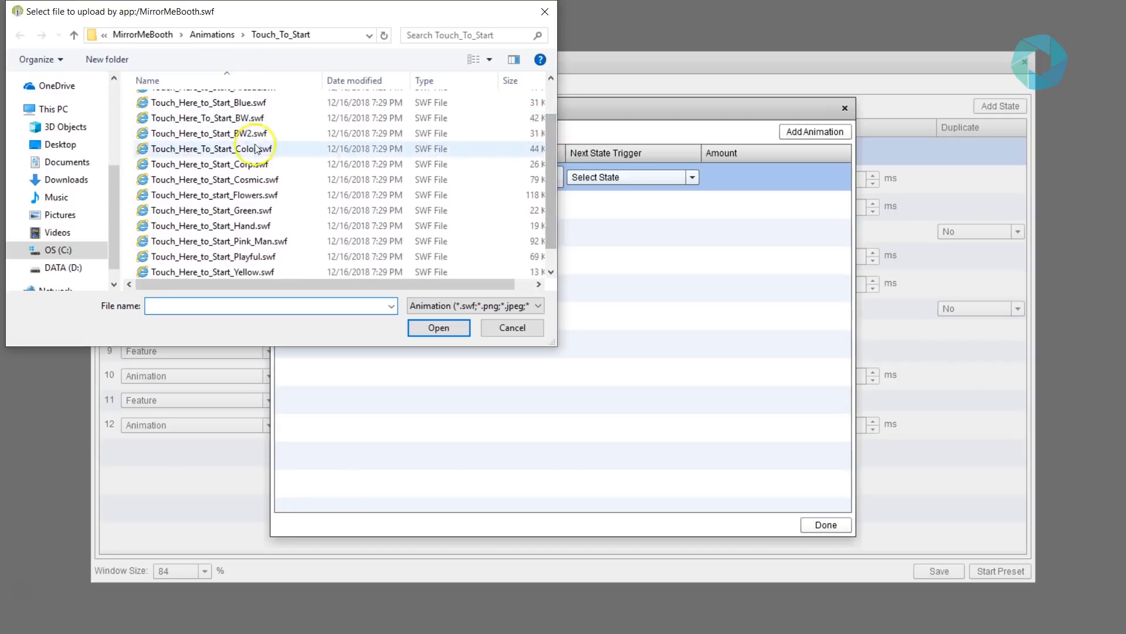
left_click(235, 163)
left_click(430, 327)
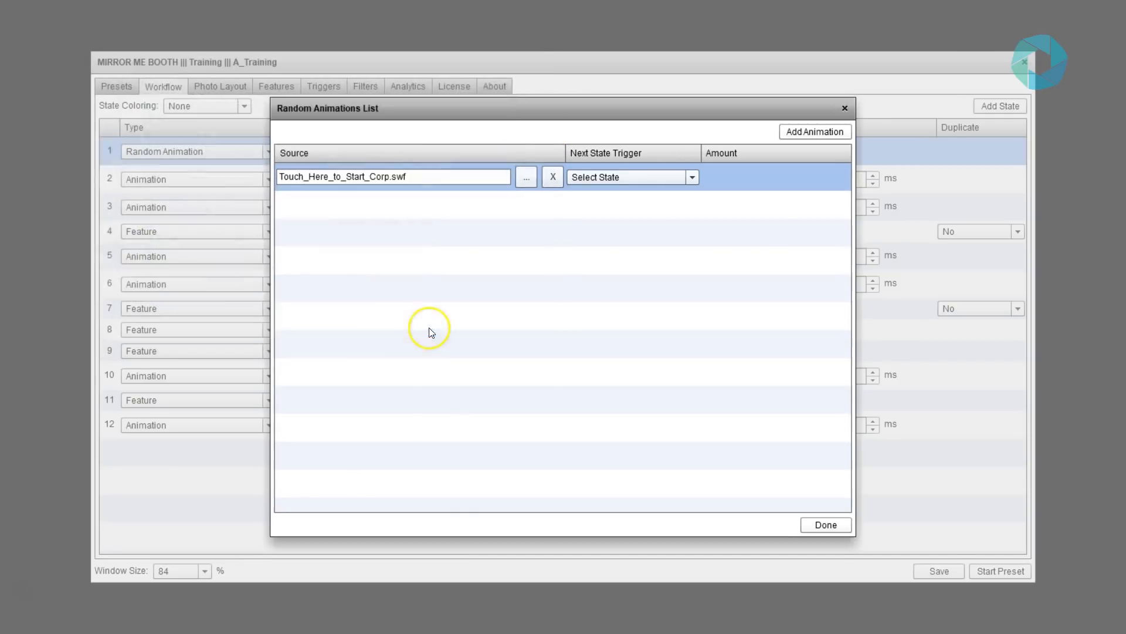
left_click(608, 179)
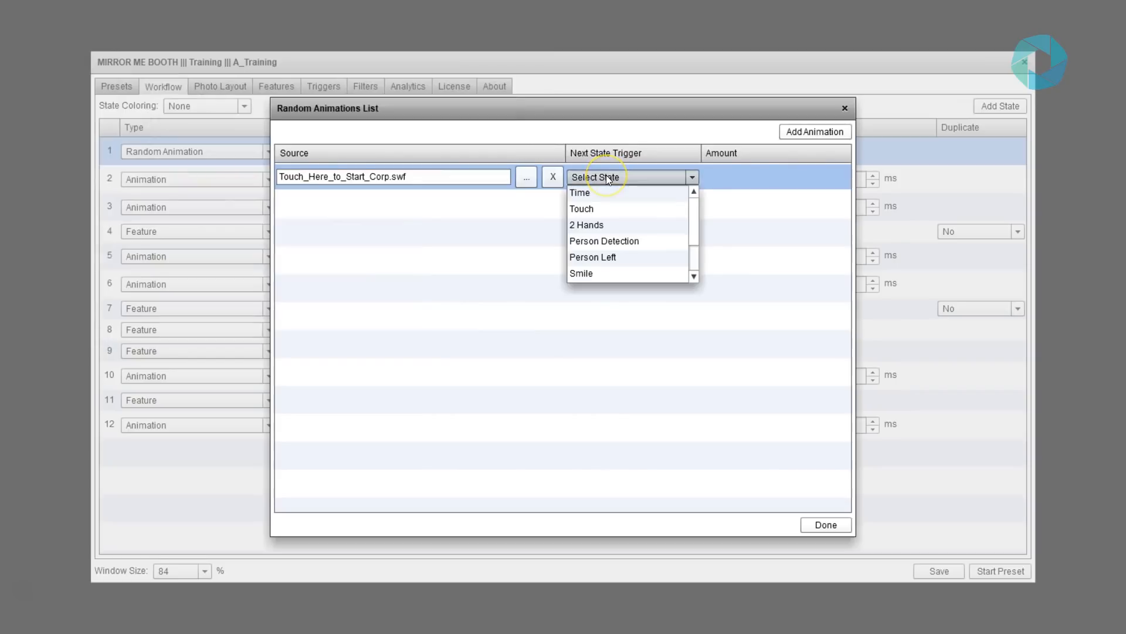
left_click(585, 208)
Step: Add Touch_Here_to_Start_Yellow.swf as the second random animation with Touch as its next state trigger
left_click(798, 132)
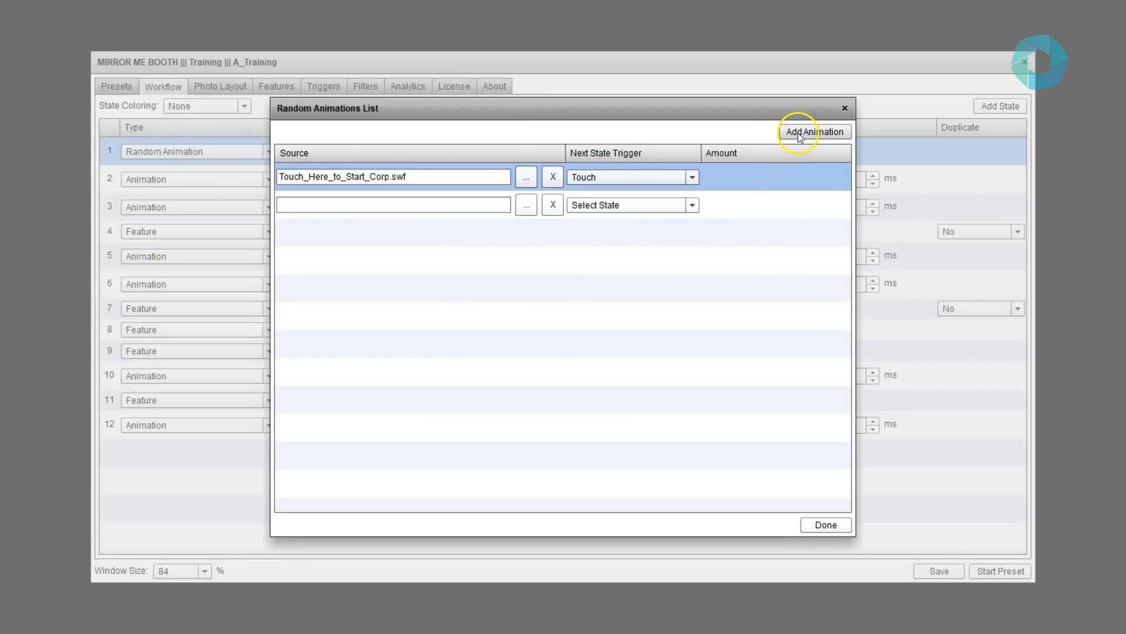
left_click(526, 210)
left_click_drag(554, 195, 551, 251)
left_click(276, 251)
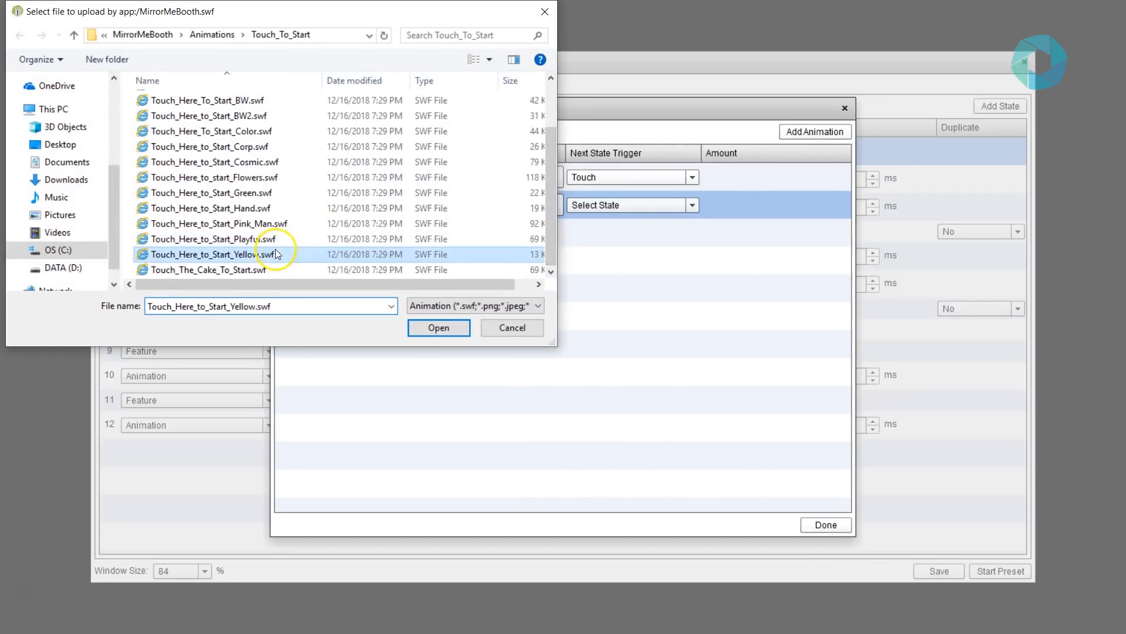
left_click(435, 329)
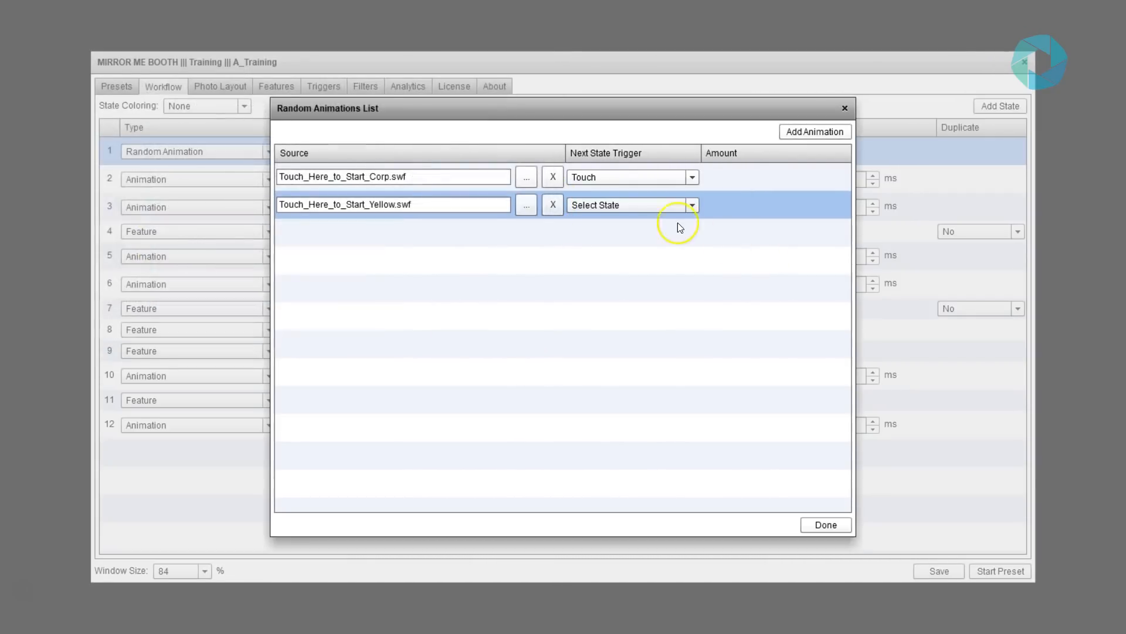
left_click(651, 205)
left_click(613, 236)
Step: Add Touch_Here_to_Start_Green.swf as the third random animation with a Touch trigger and finish the list
left_click(804, 132)
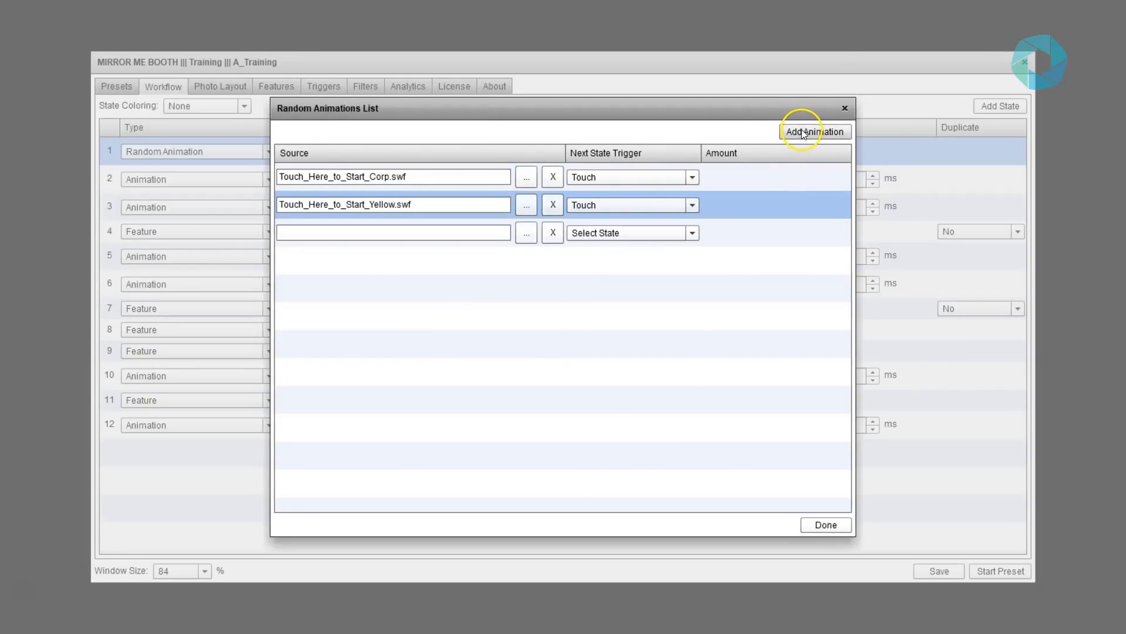
left_click(518, 236)
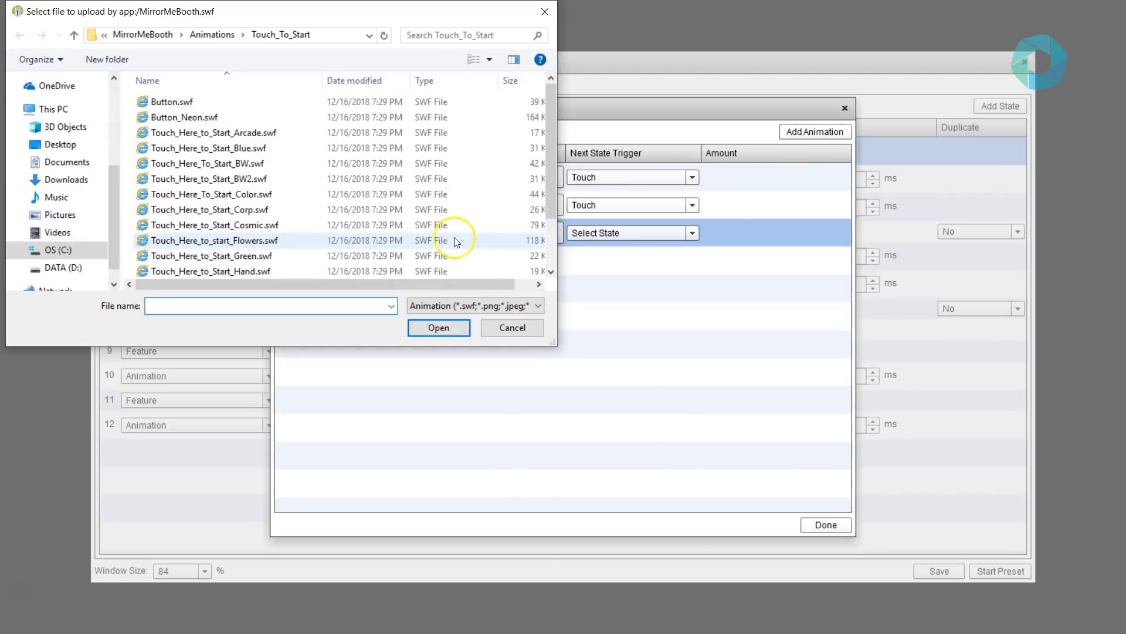
left_click(285, 256)
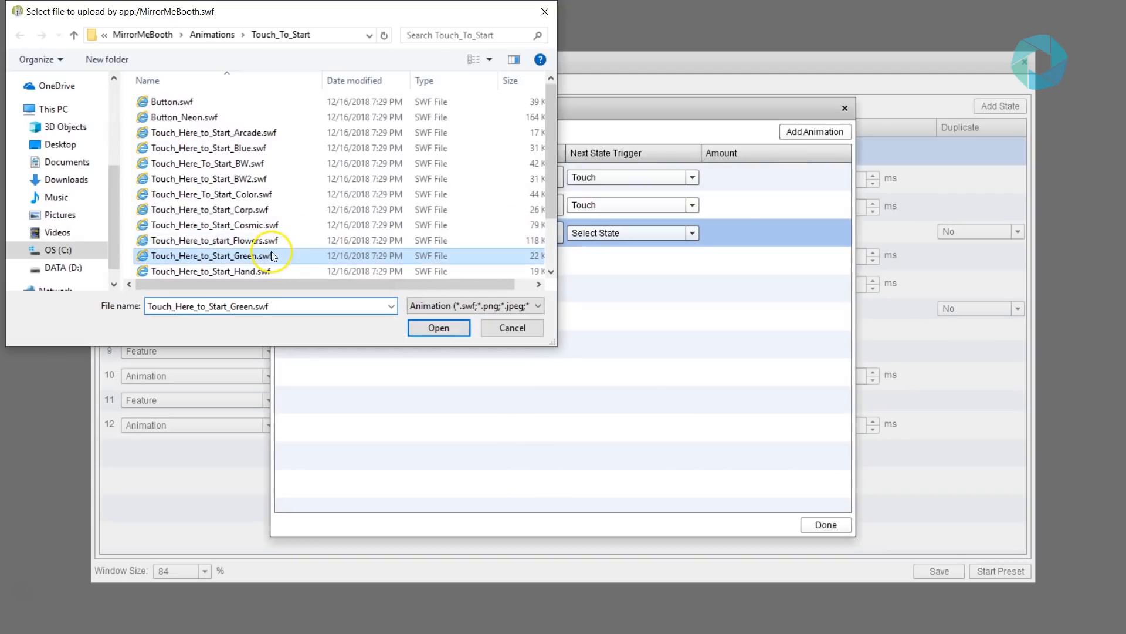
left_click(425, 334)
left_click(593, 236)
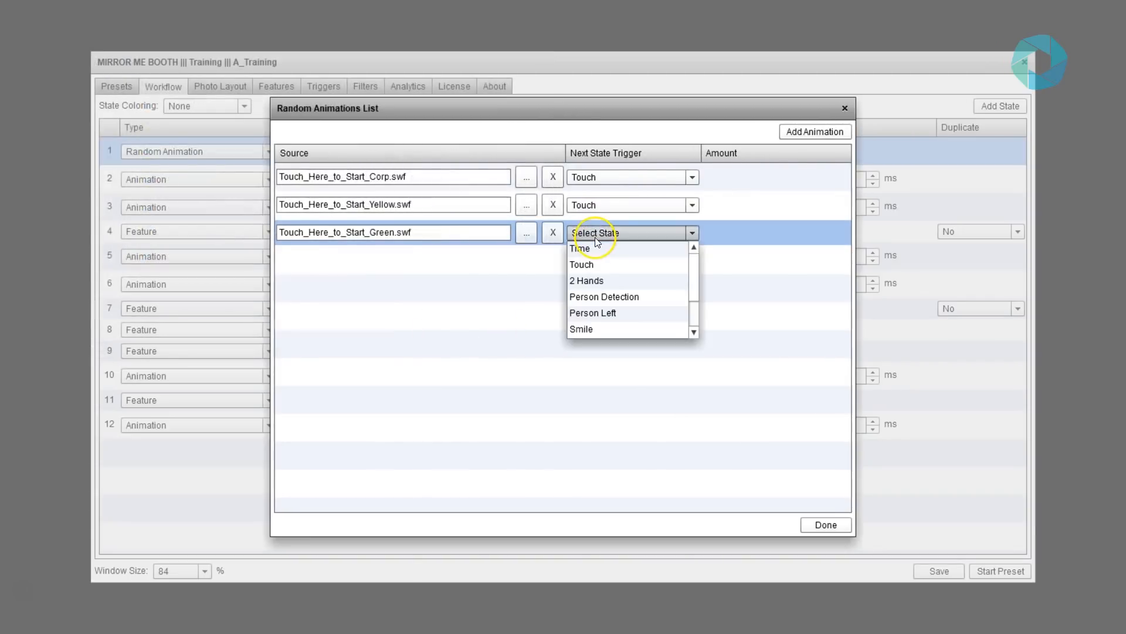
left_click(586, 264)
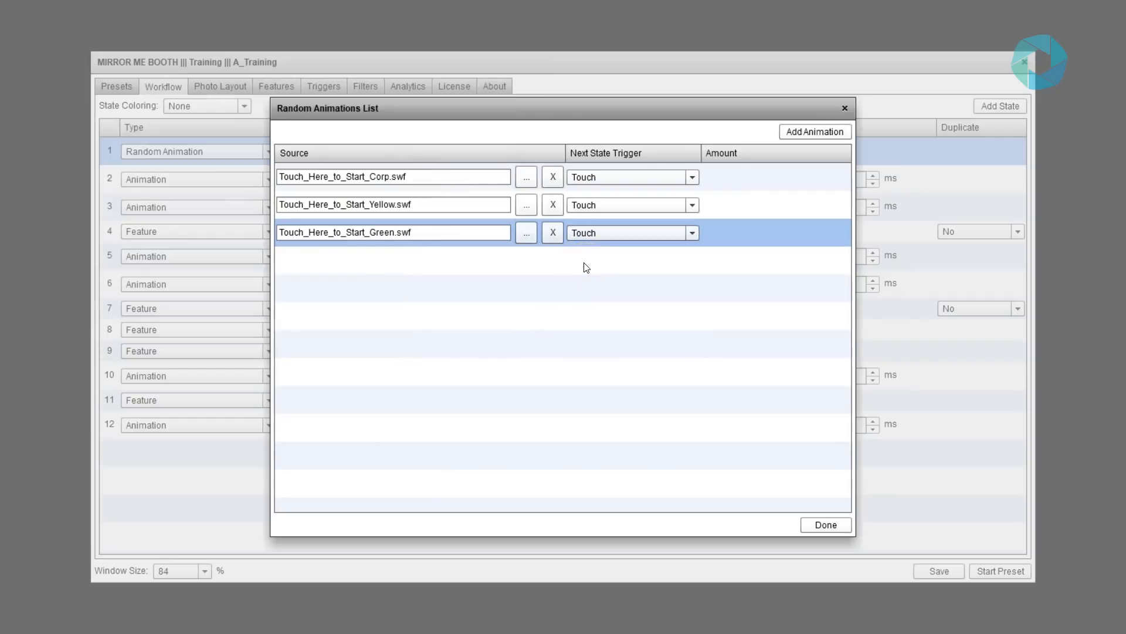
left_click(831, 529)
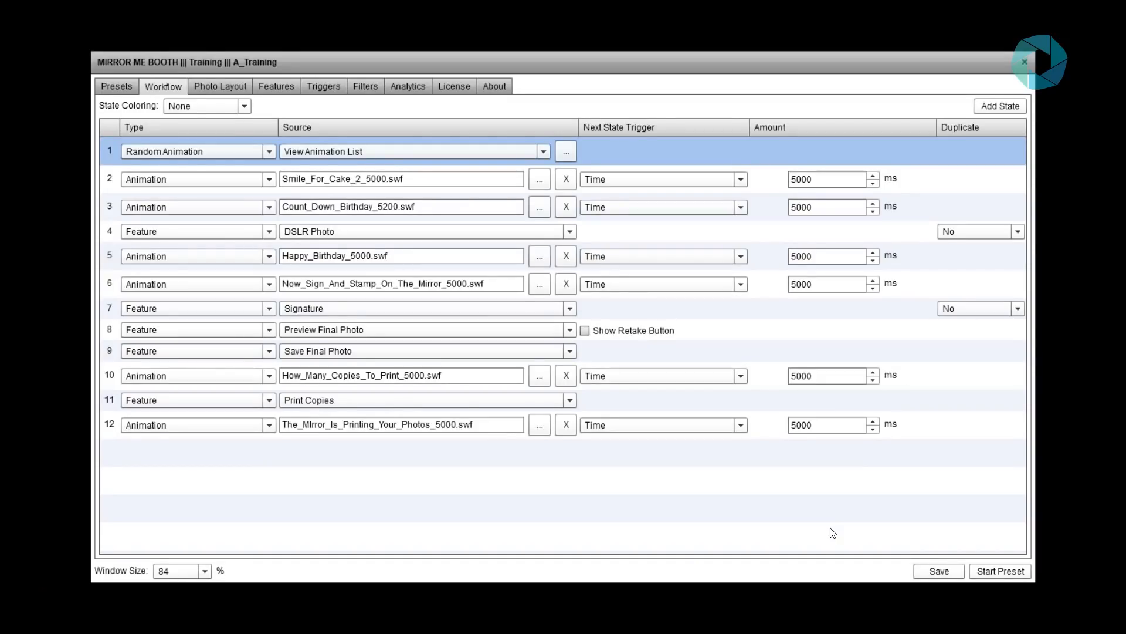
Step: Save the preset and view which animations are listed in the first state's random animation source
left_click(937, 570)
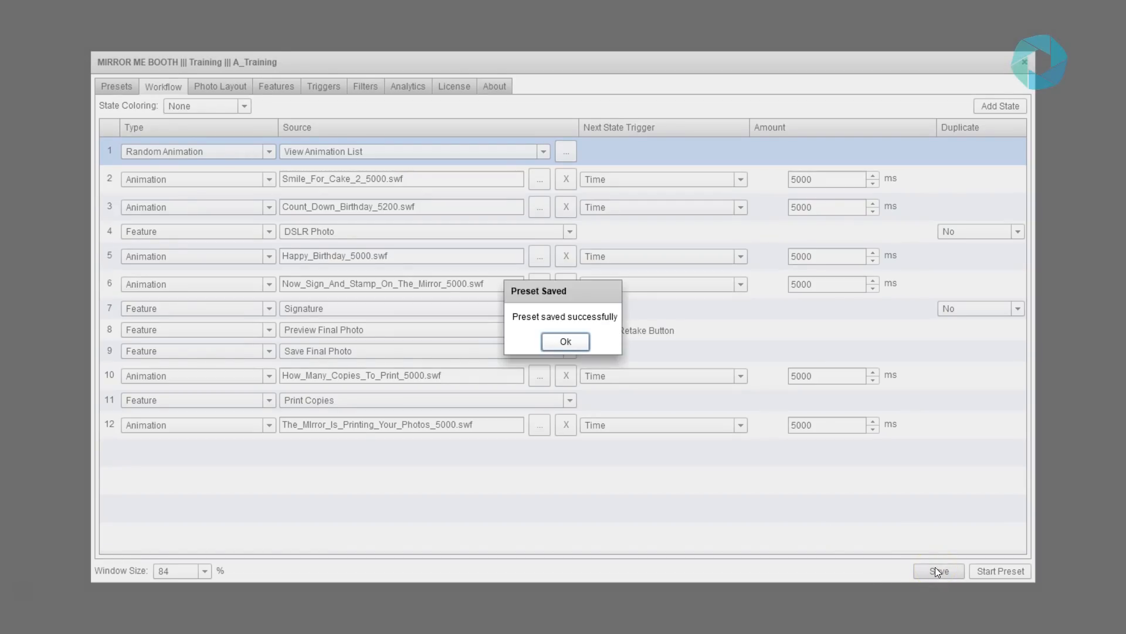
left_click(562, 345)
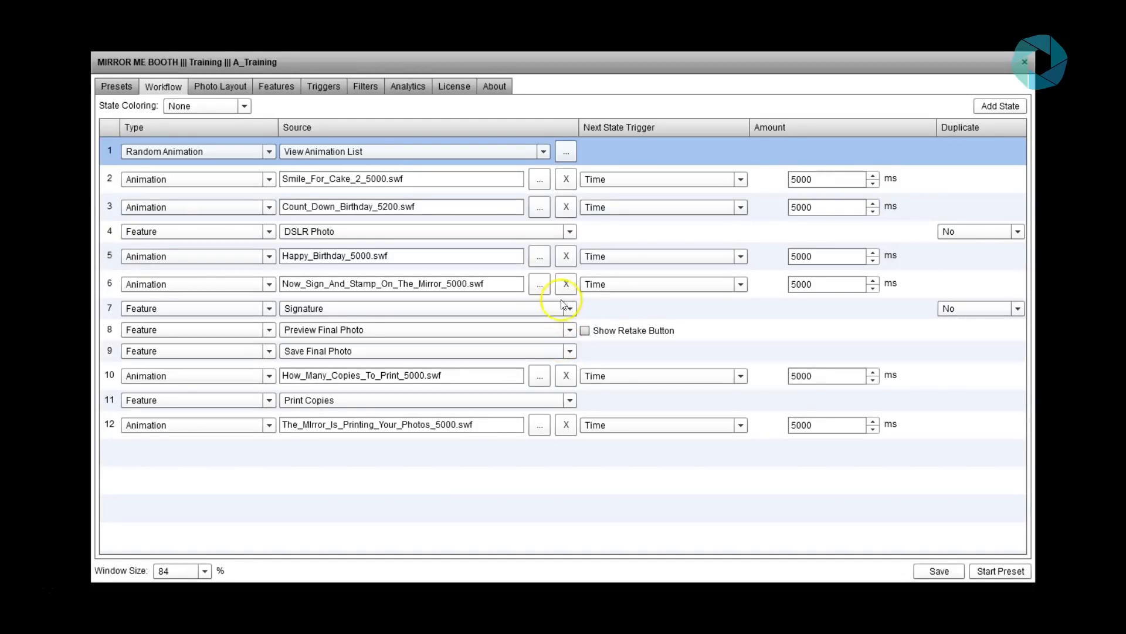
left_click(544, 153)
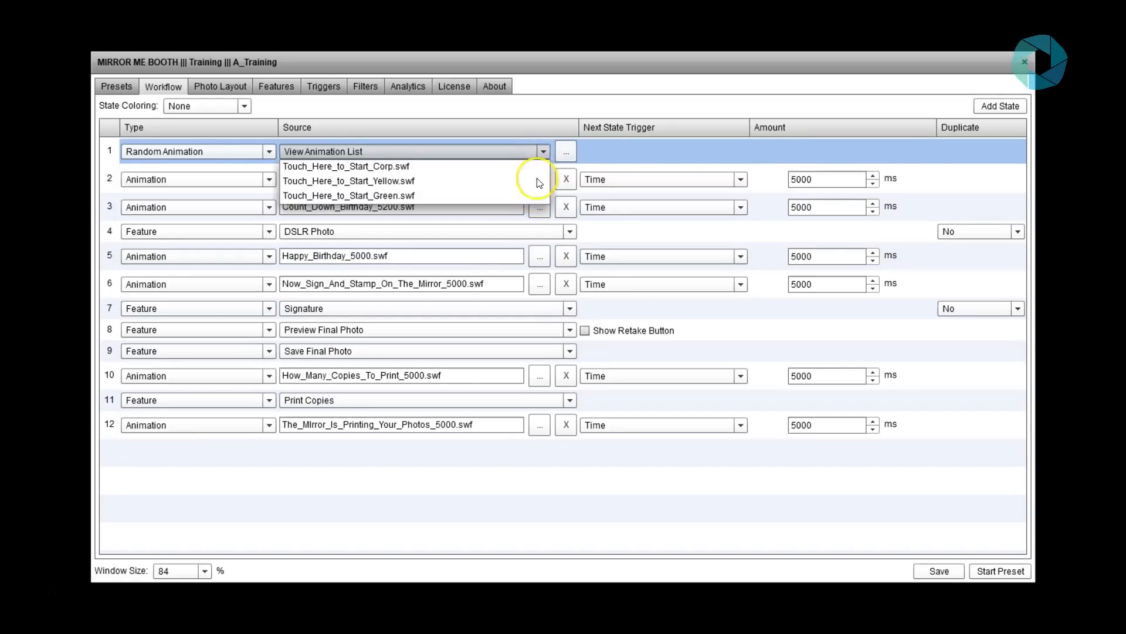
left_click(546, 150)
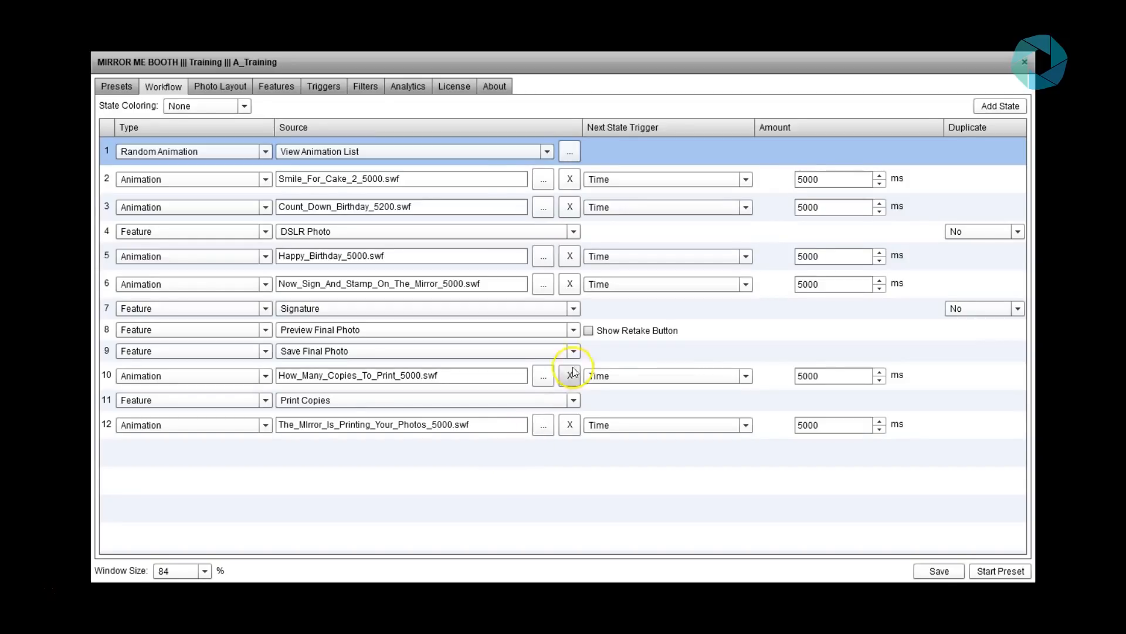
Step: Turn on Show Retake Button for the Preview Final Photo state
left_click(589, 331)
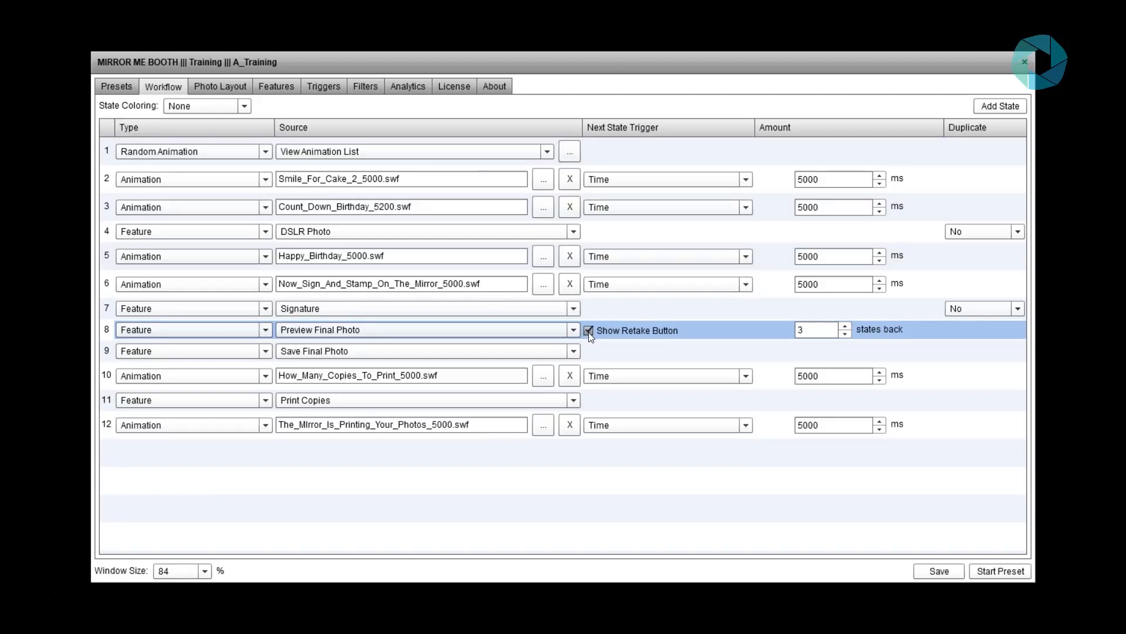
left_click(589, 332)
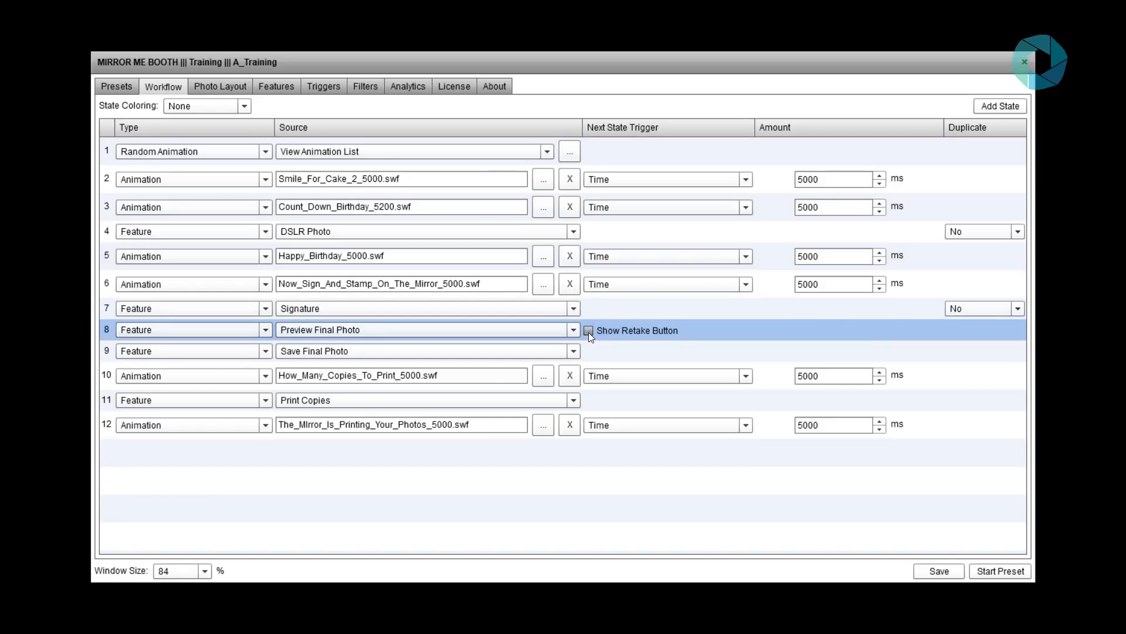
left_click(589, 332)
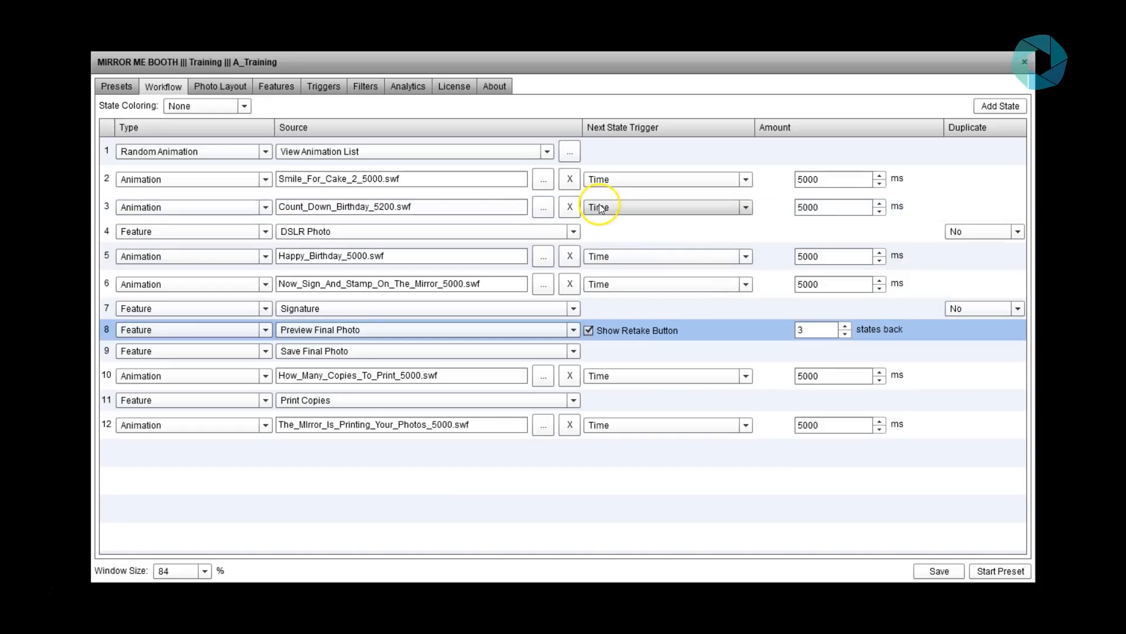
Step: Count back from the preview state to the countdown animation, set the retake to 5 states back, and save the preset
left_click(772, 306)
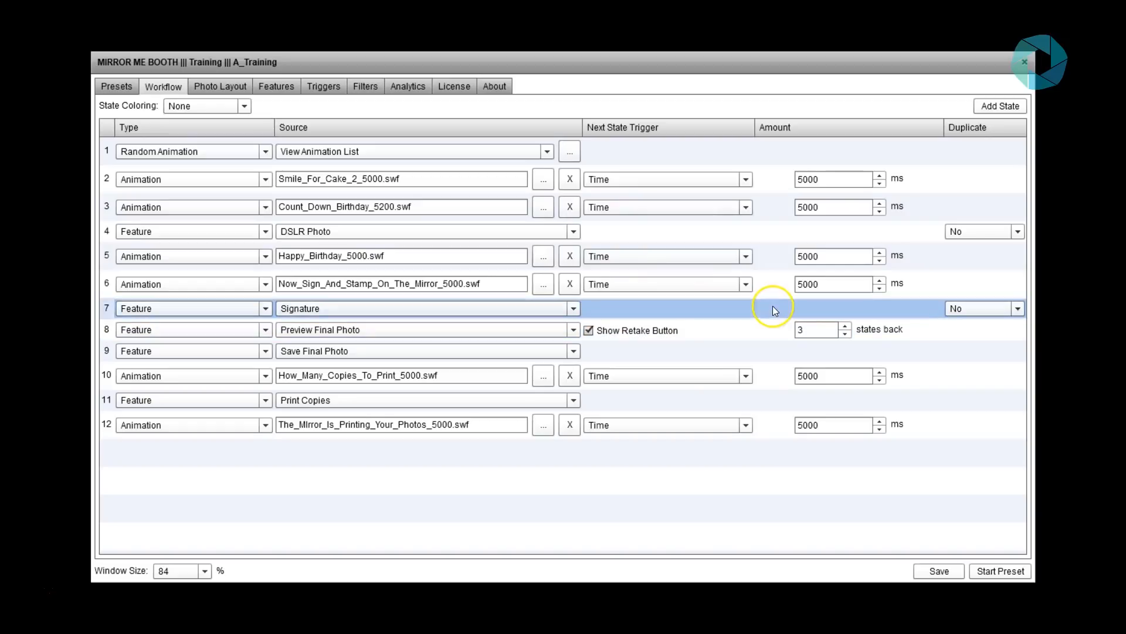
left_click(771, 284)
left_click(770, 256)
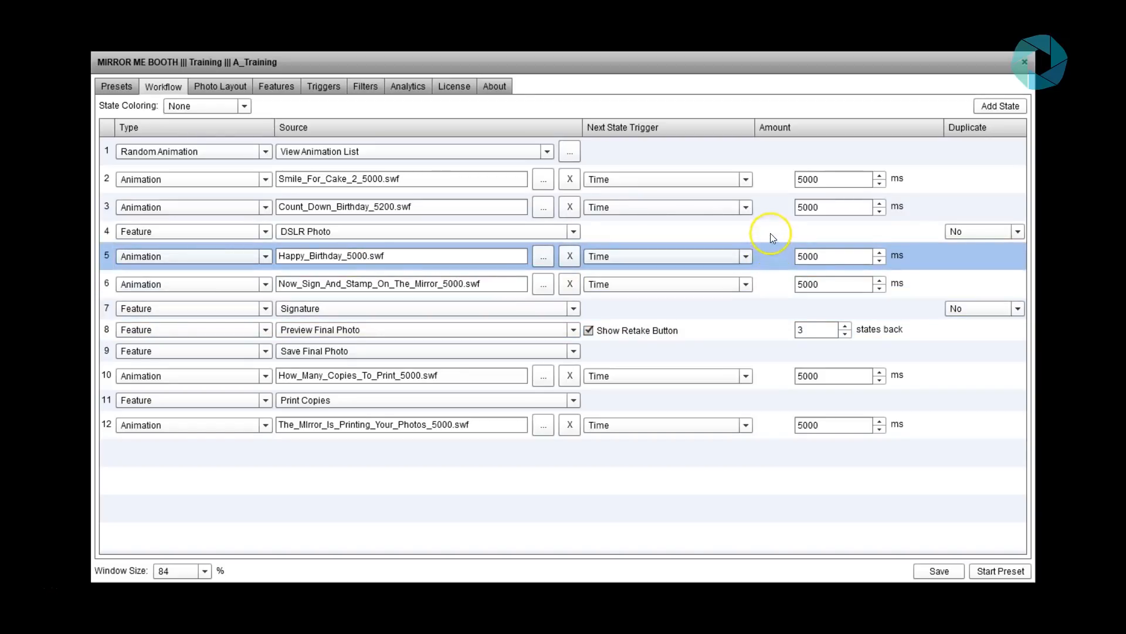
left_click(770, 232)
left_click(771, 209)
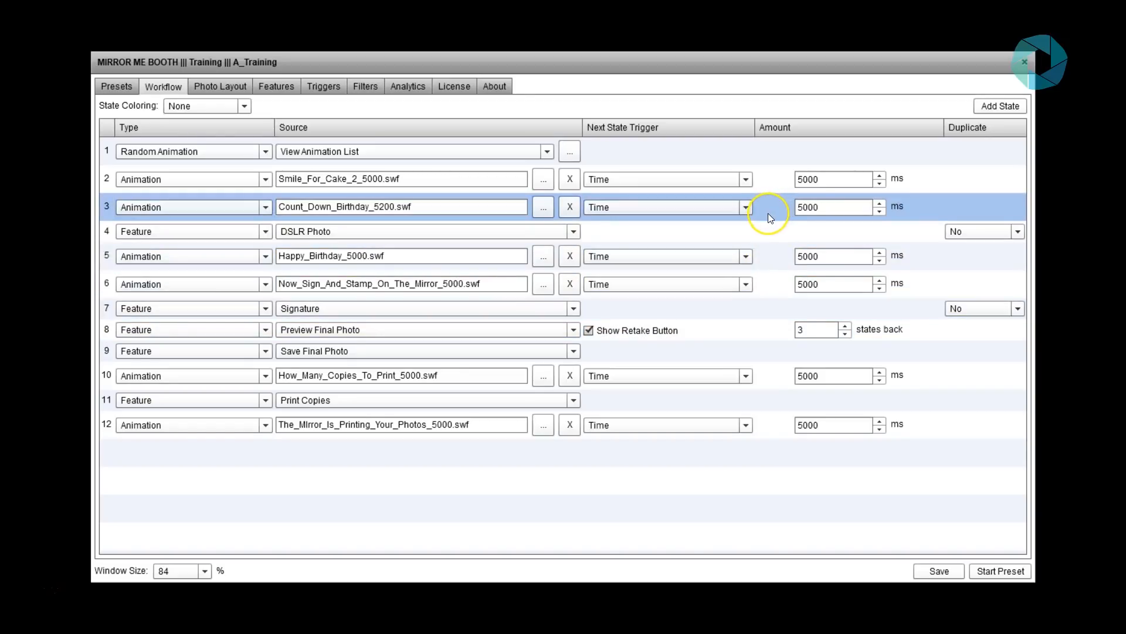
left_click(846, 326)
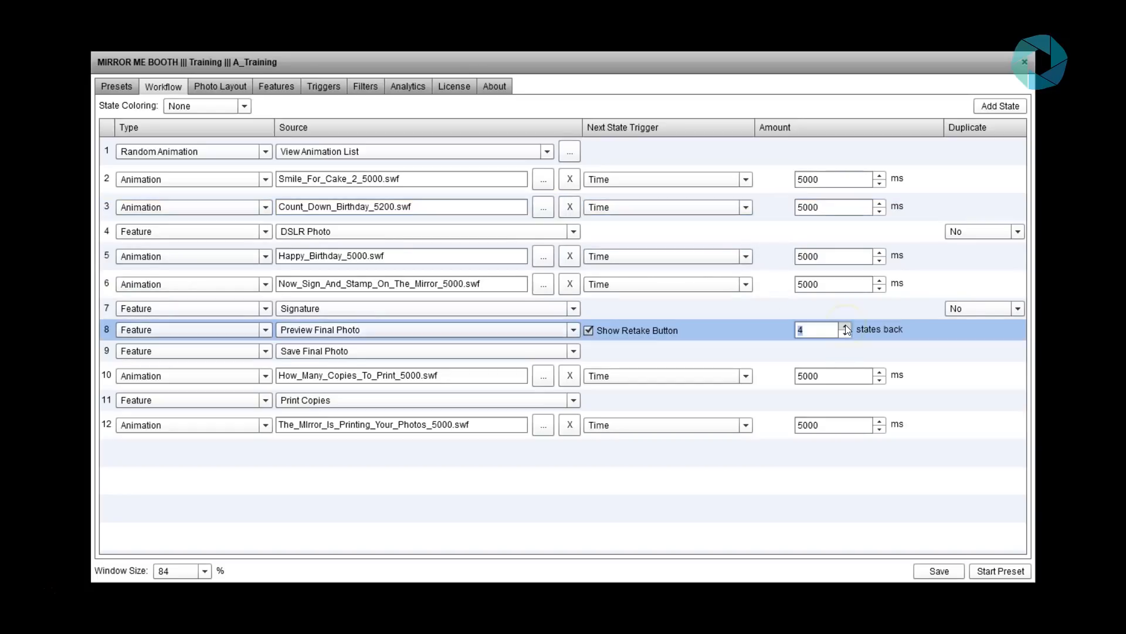
left_click(845, 325)
left_click(939, 569)
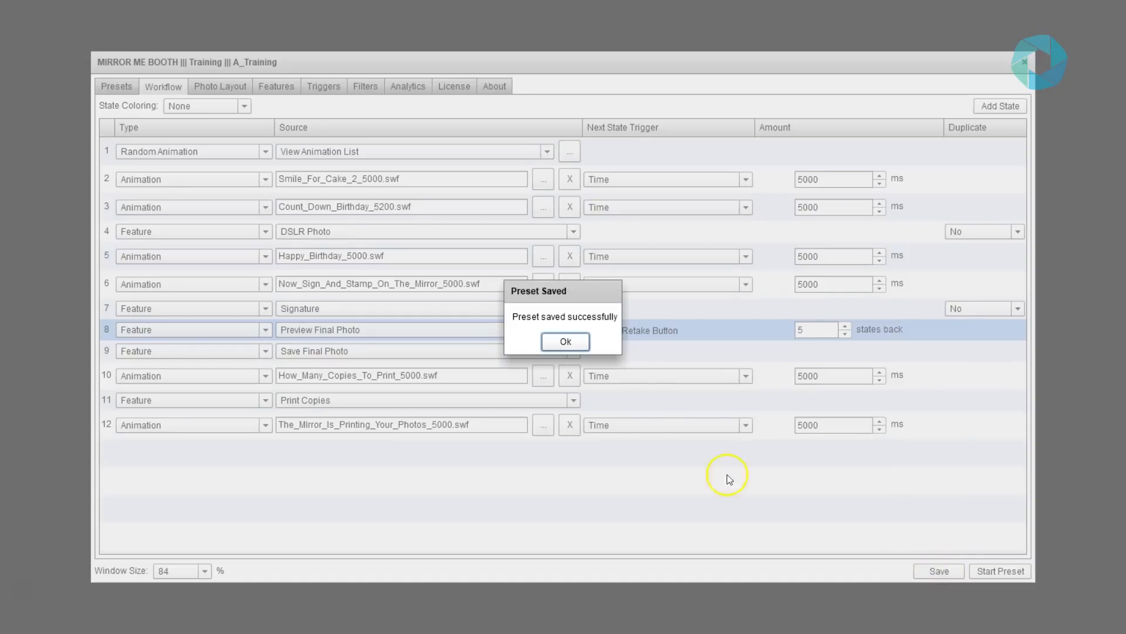
left_click(558, 343)
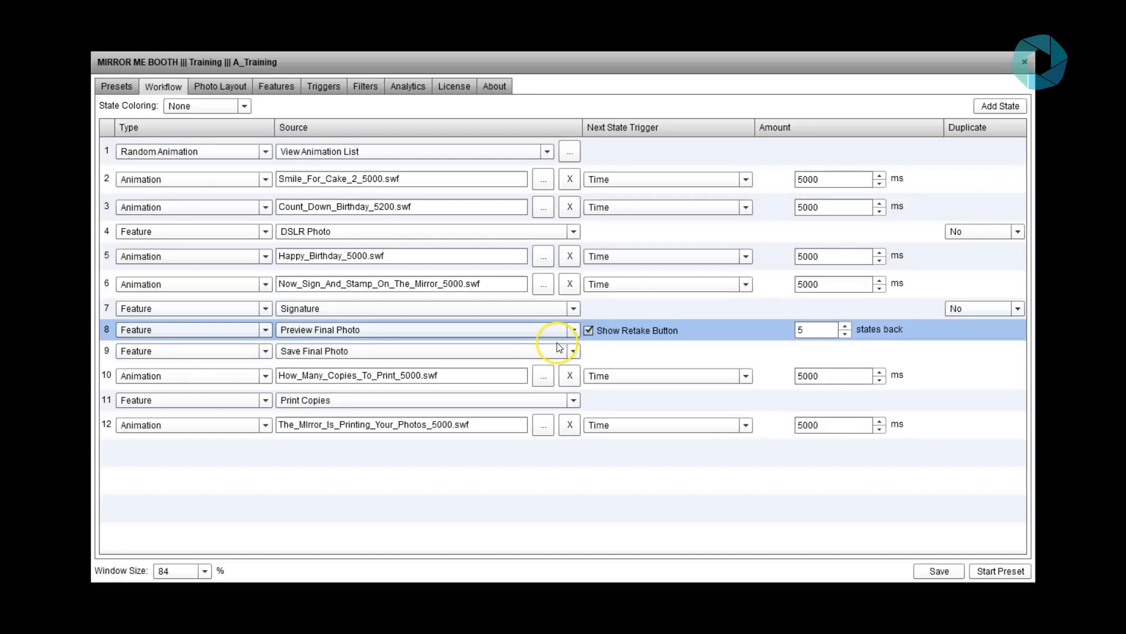
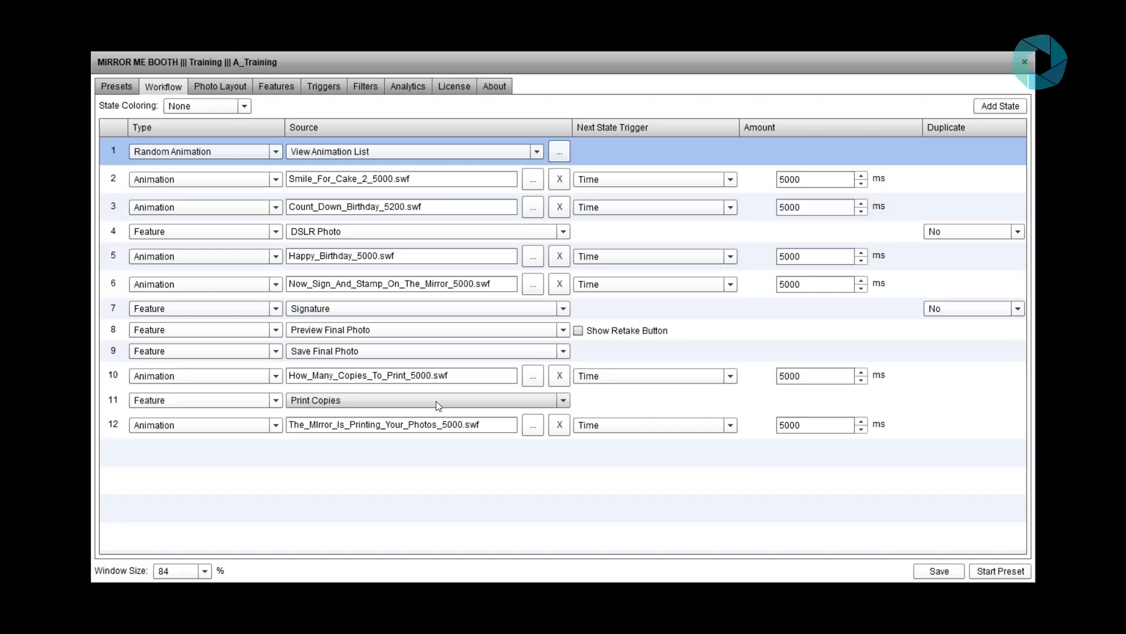
Step: Set the maximum print copies to 3 in the Print Copies feature settings and save the preset
left_click(282, 92)
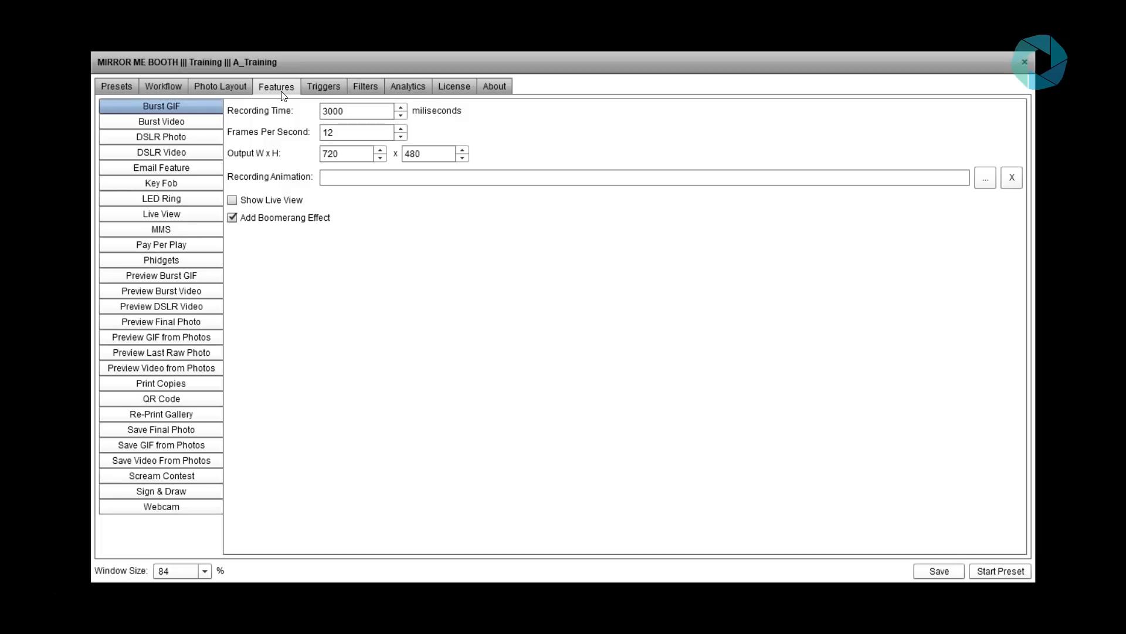
left_click(167, 384)
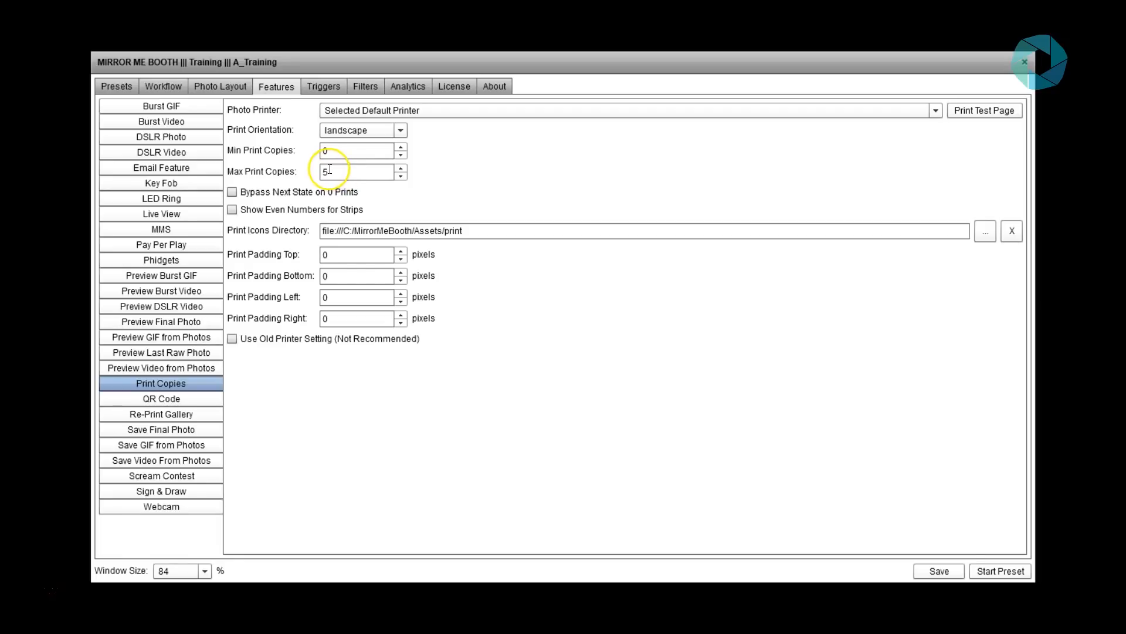
left_click(400, 176)
left_click(400, 176)
left_click(337, 169)
left_click(938, 570)
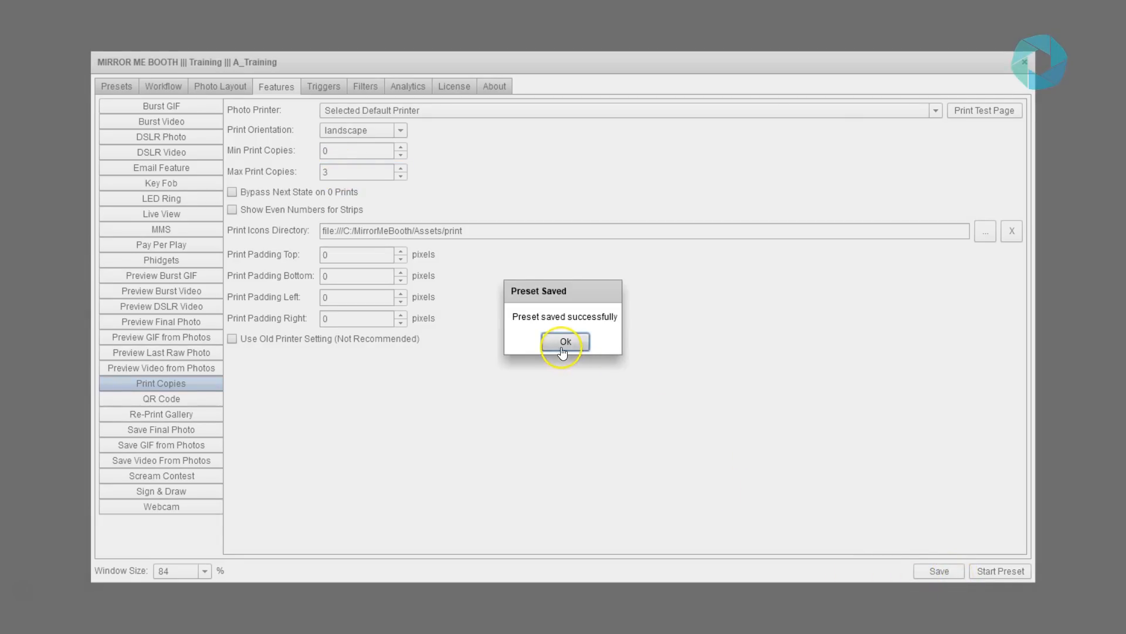
left_click(563, 346)
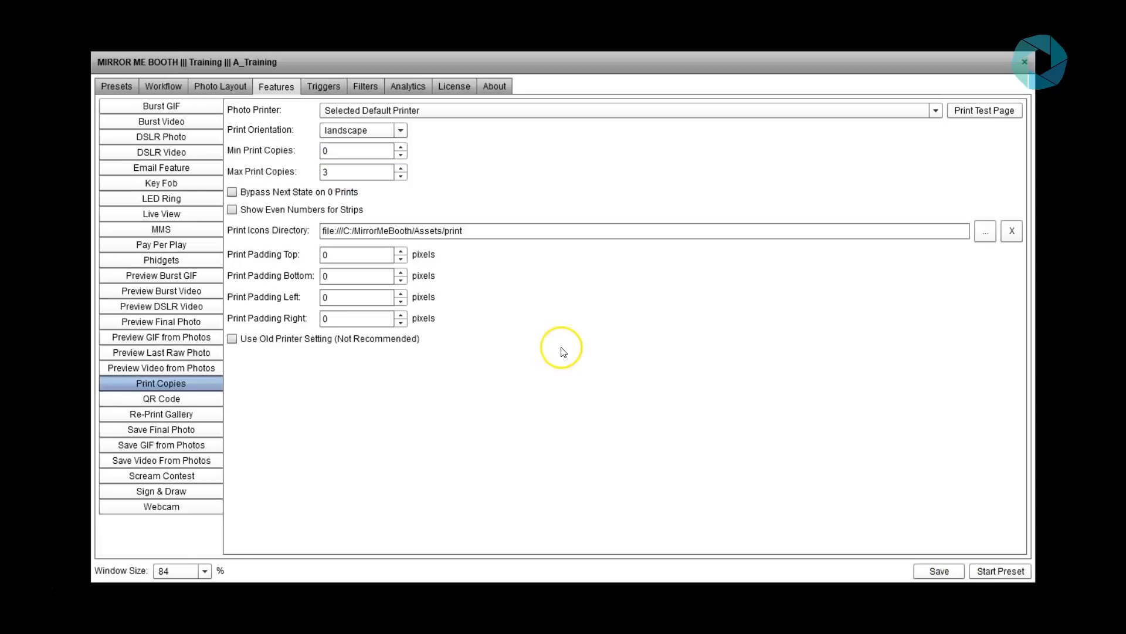
Step: Check the workflow states and open the Preview Final Photo feature settings
left_click(174, 88)
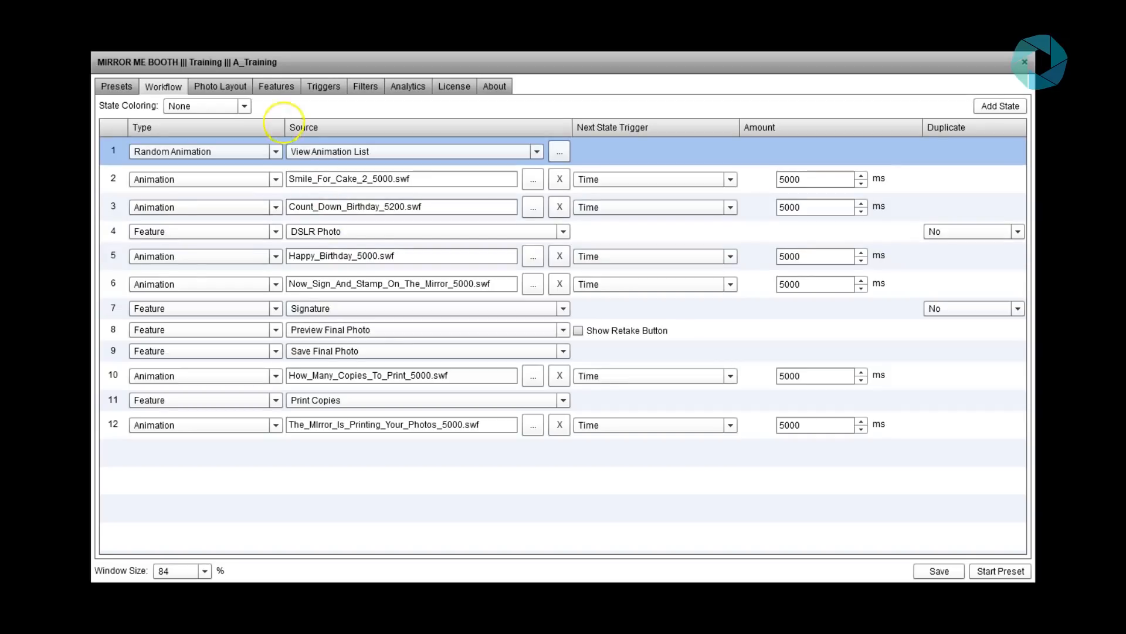
left_click(266, 88)
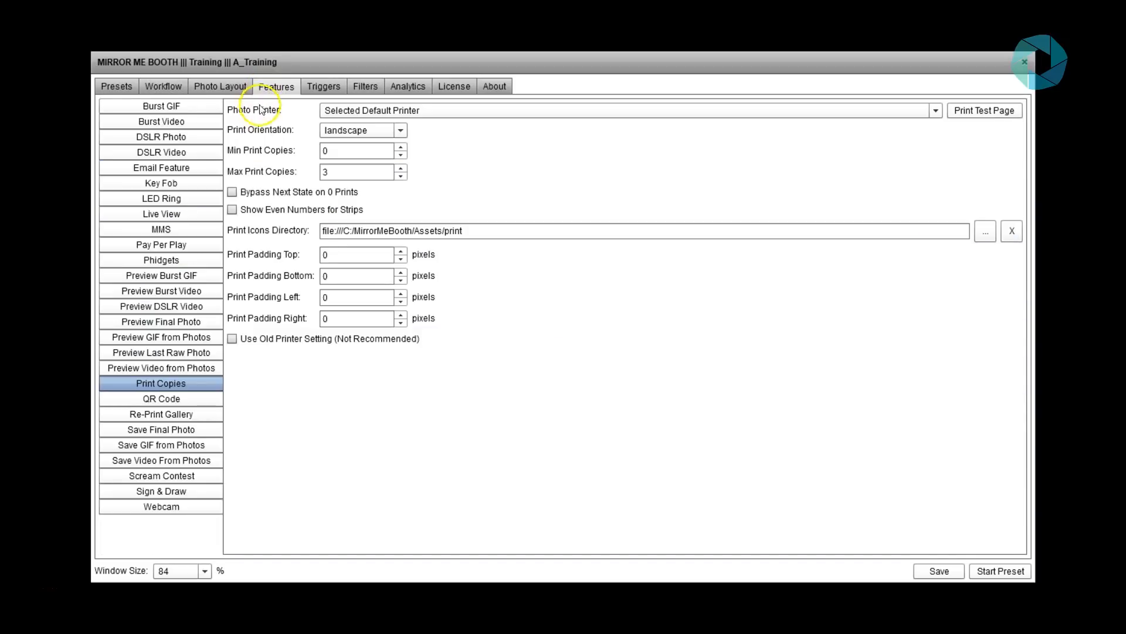
left_click(192, 321)
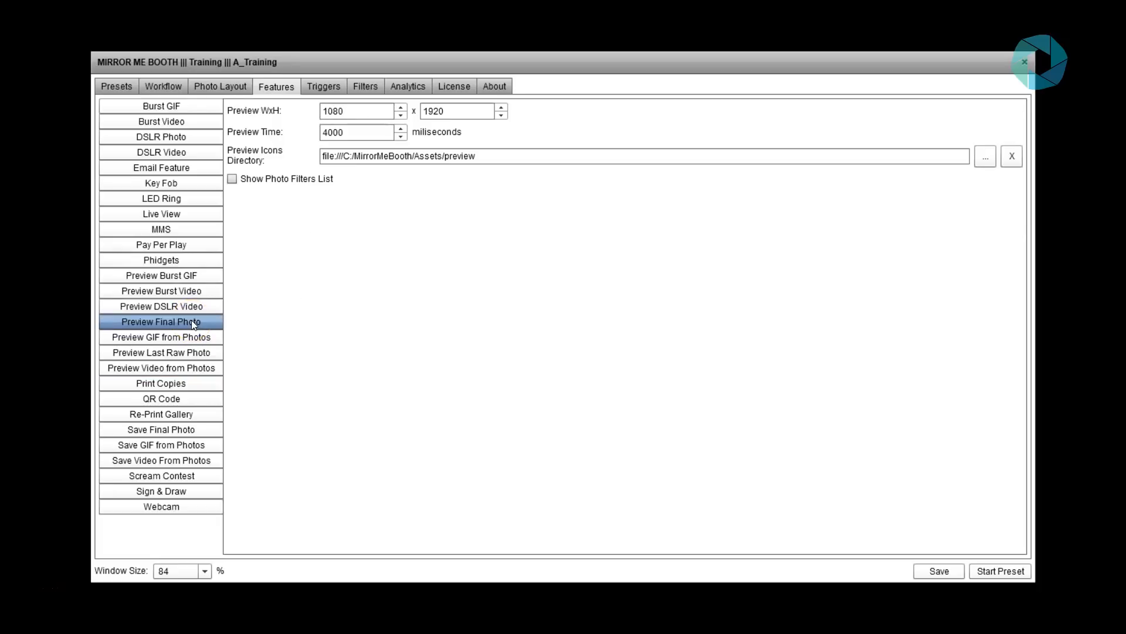
Step: Set the Preview Final Photo's preview time to 6000 milliseconds and save the preset
left_click(329, 133)
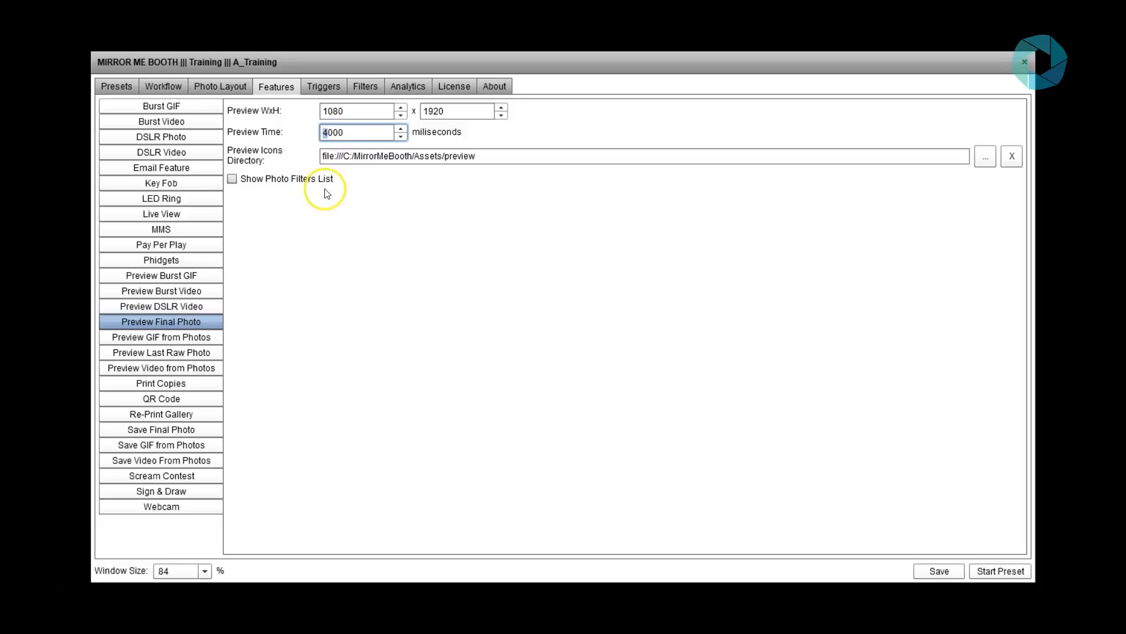
key("BackSpace")
type("6")
left_click(344, 132)
left_click(325, 132)
left_click(361, 132)
left_click(930, 576)
left_click(558, 343)
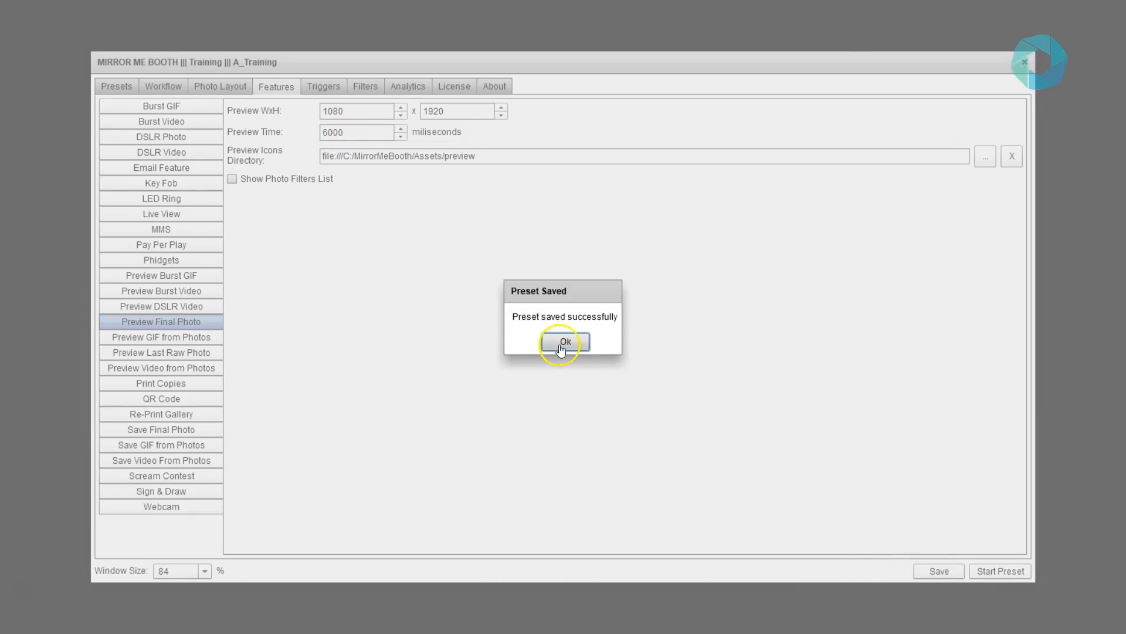
Step: Review the workflow states alongside the feature list and open the preset's photo layout
left_click(156, 88)
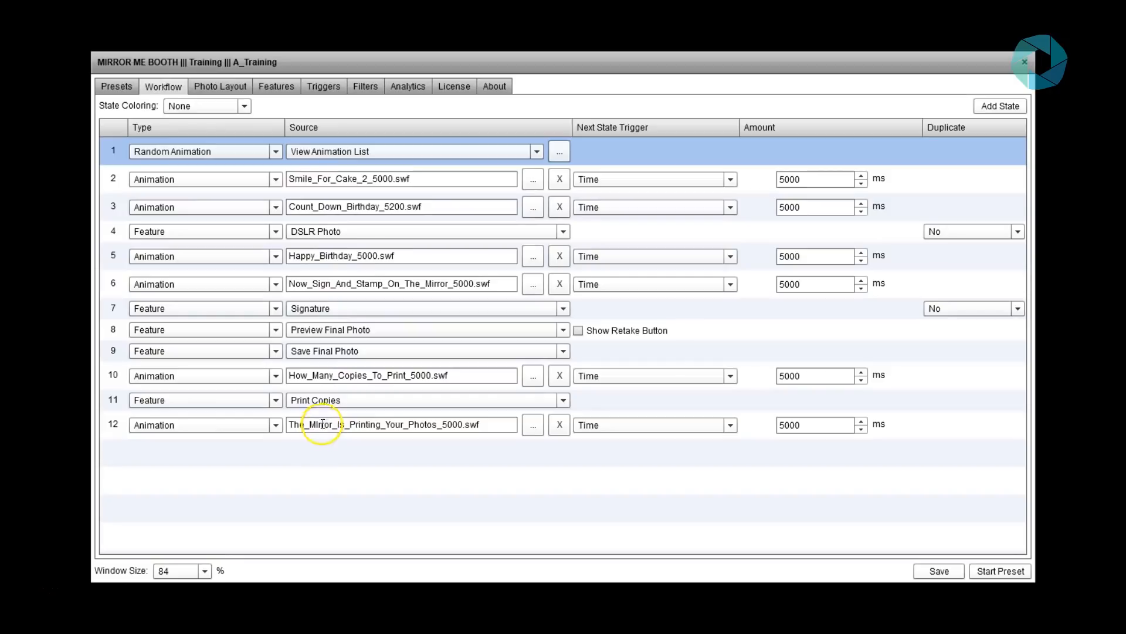
left_click(270, 92)
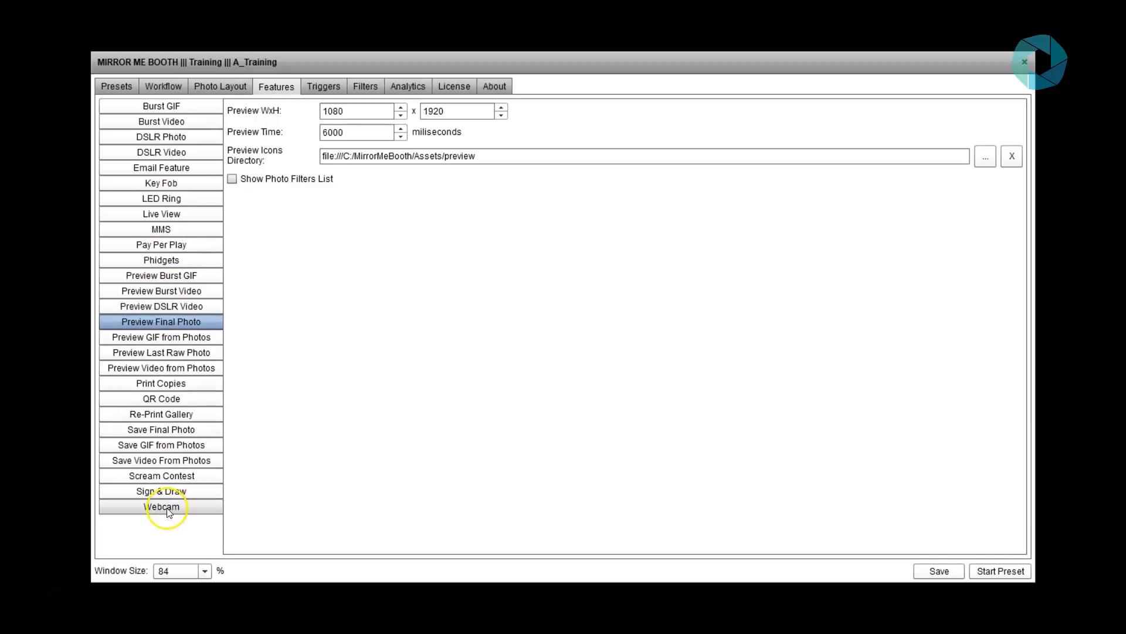
left_click(164, 86)
left_click(375, 330)
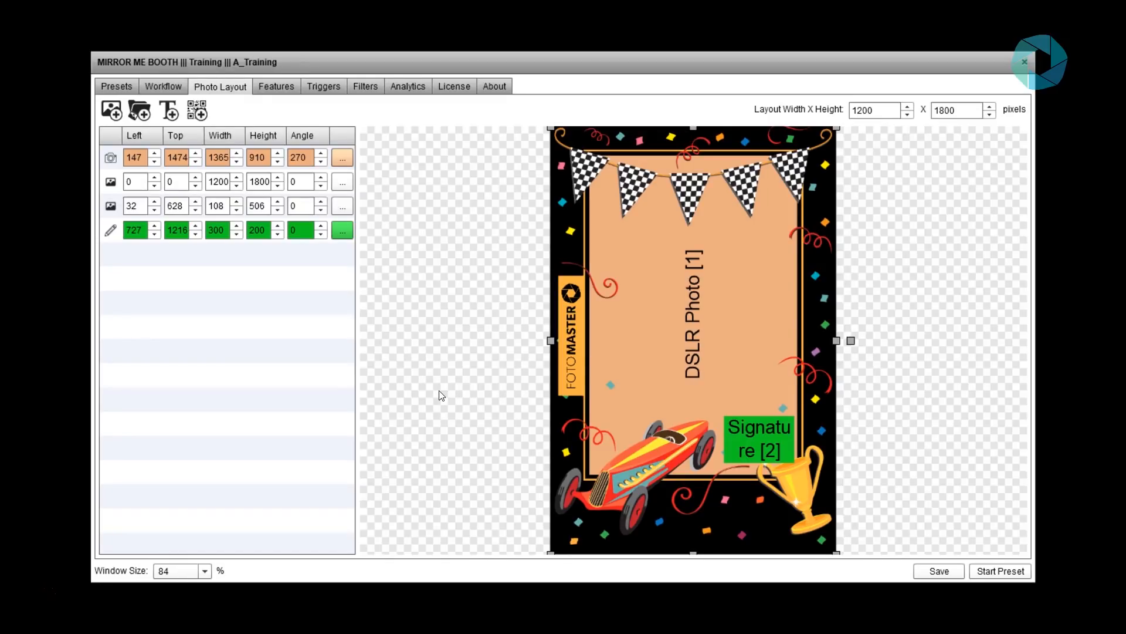
Step: Move the background frame to about -443, -59, the signature to about 702, 1068, and the logo to about 934, 936
mouse_move(830, 373)
left_mouse_down()
mouse_move(781, 383)
mouse_move(724, 354)
left_mouse_up()
mouse_move(752, 437)
left_mouse_down()
mouse_move(784, 414)
mouse_move(804, 433)
mouse_move(755, 411)
left_mouse_up()
mouse_move(578, 356)
left_mouse_down()
mouse_move(724, 372)
mouse_move(724, 337)
mouse_move(678, 382)
mouse_move(783, 371)
mouse_move(789, 424)
left_mouse_up()
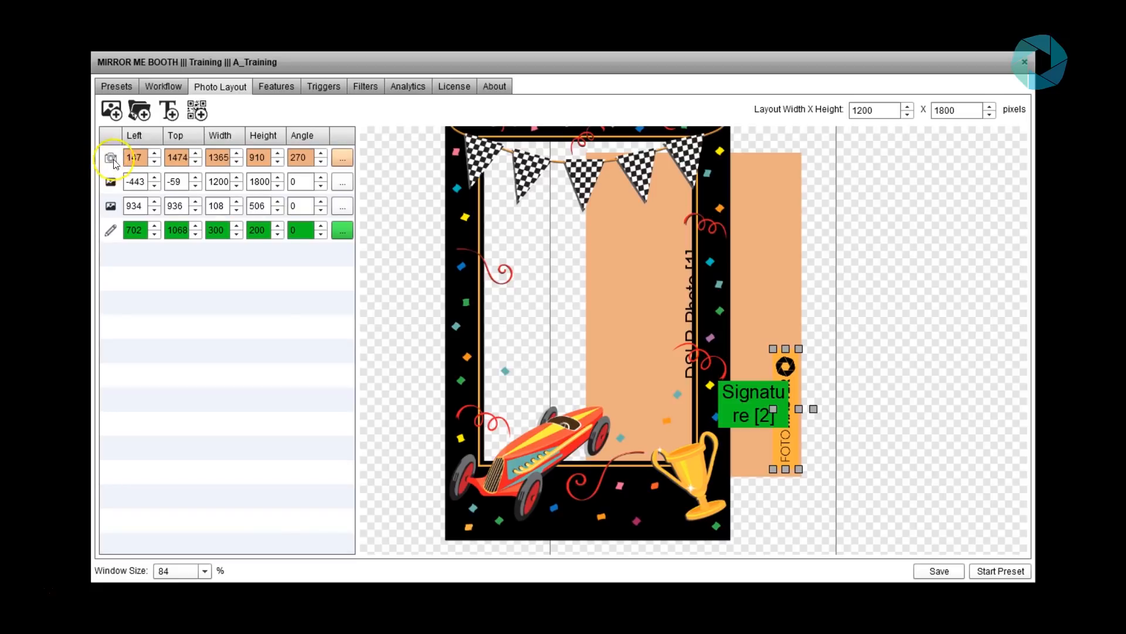
Step: Select the DSLR Photo element and move it to the end of the layer list, in front of the other elements
left_click(340, 161)
left_click(770, 237)
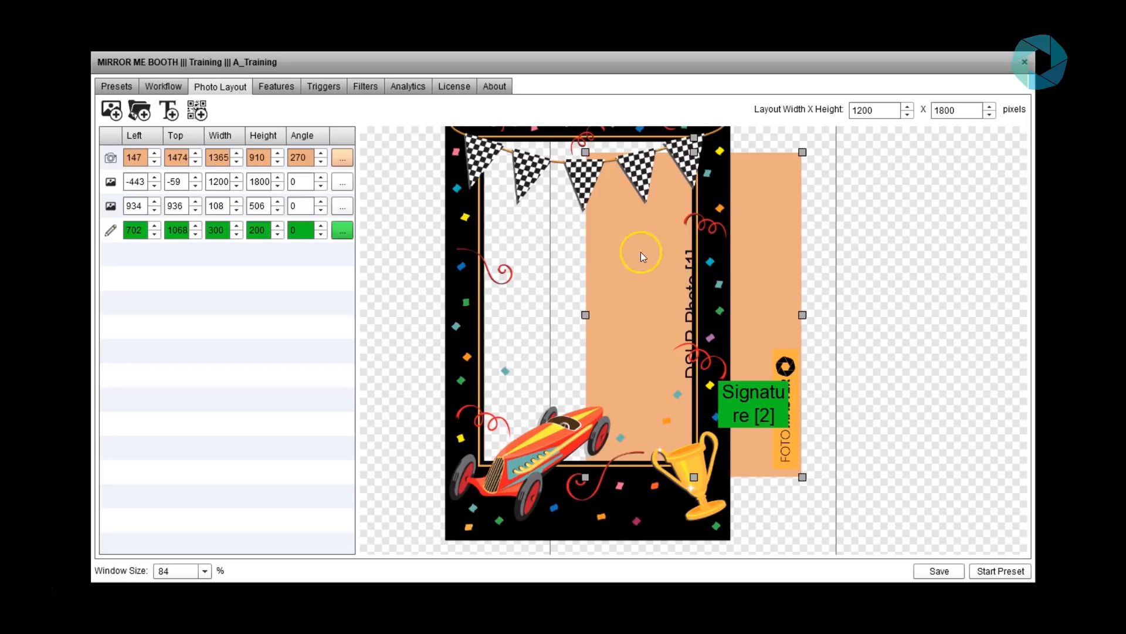
left_click_drag(108, 159, 111, 255)
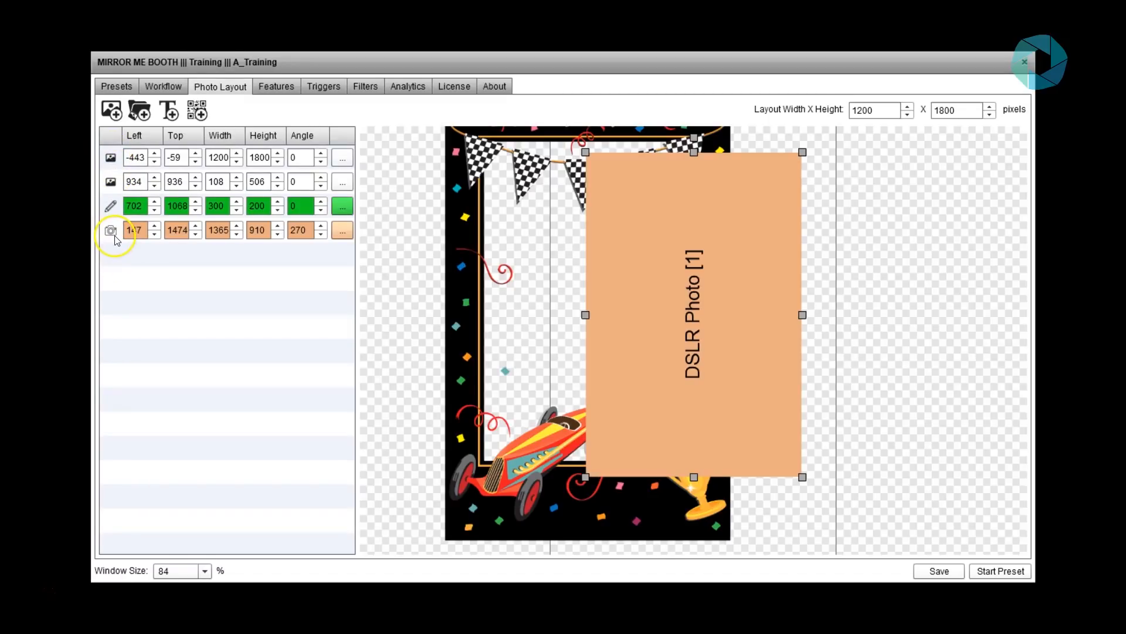
left_click(114, 213)
left_click(114, 231)
left_click(108, 210)
left_click(108, 231)
Step: Reposition the DSLR photo over the background frame and move the signature to about 687, 1201
left_click_drag(669, 308, 574, 298)
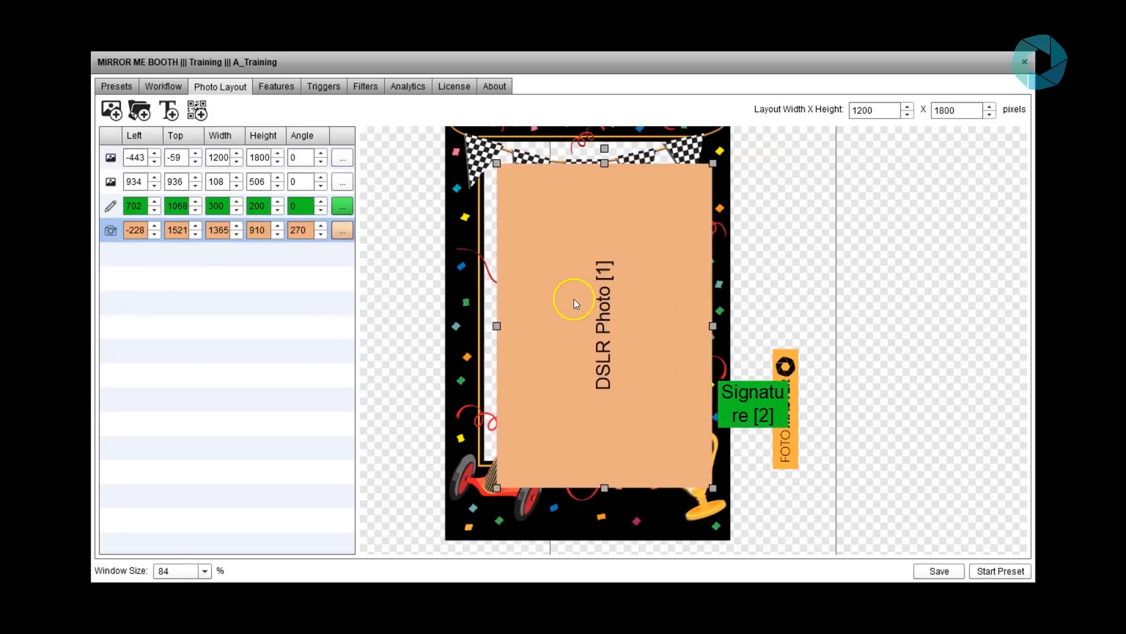
mouse_move(755, 405)
left_mouse_down()
mouse_move(722, 442)
mouse_move(752, 436)
left_mouse_up()
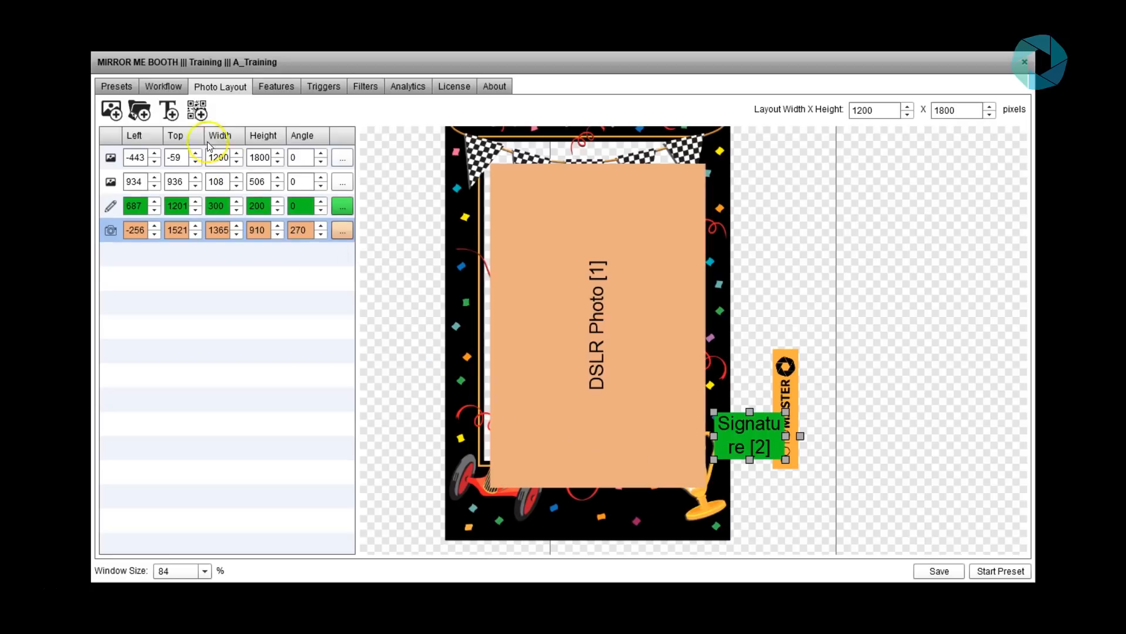
Step: Check the workflow states and try to delete the DSLR Photo element from the photo layout
left_click(170, 89)
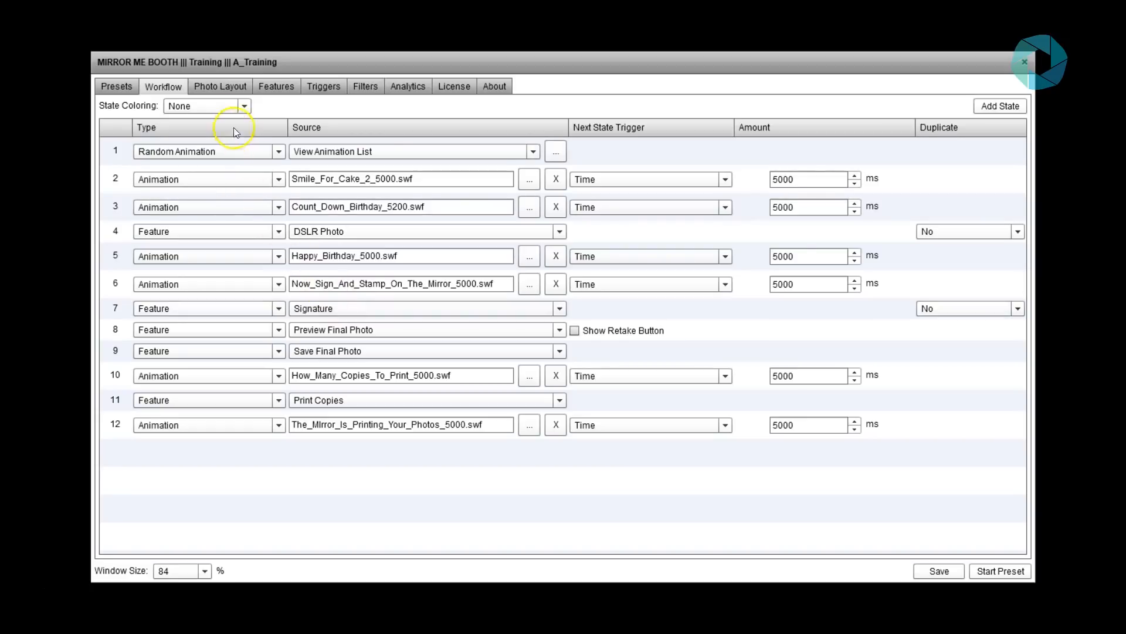
left_click(215, 88)
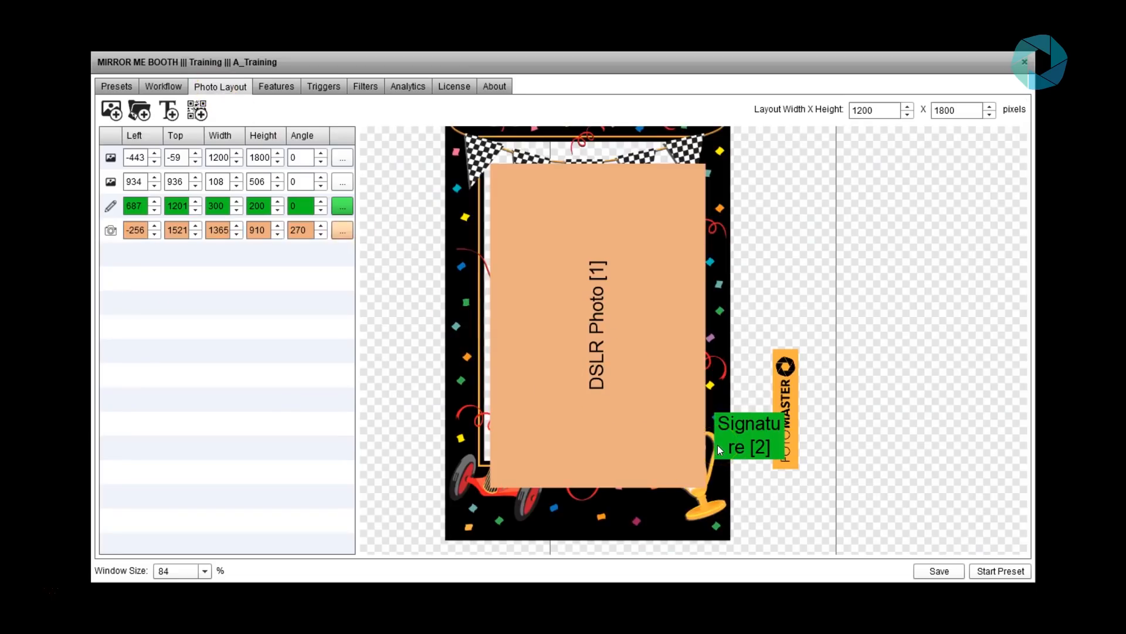
left_click(109, 231)
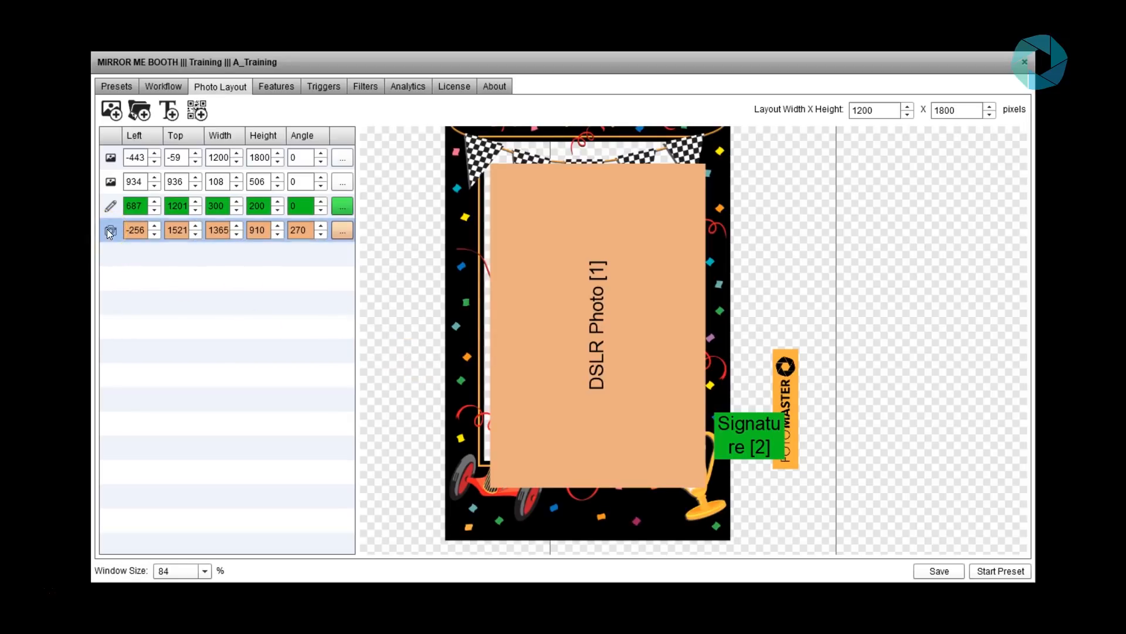
left_click(108, 232)
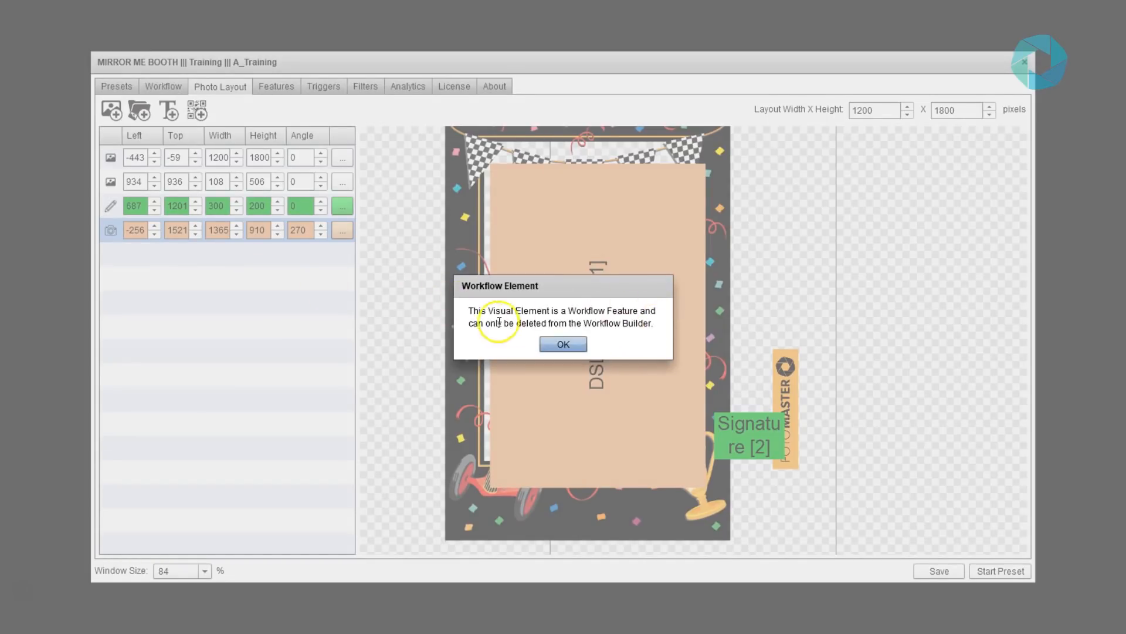
left_click(558, 347)
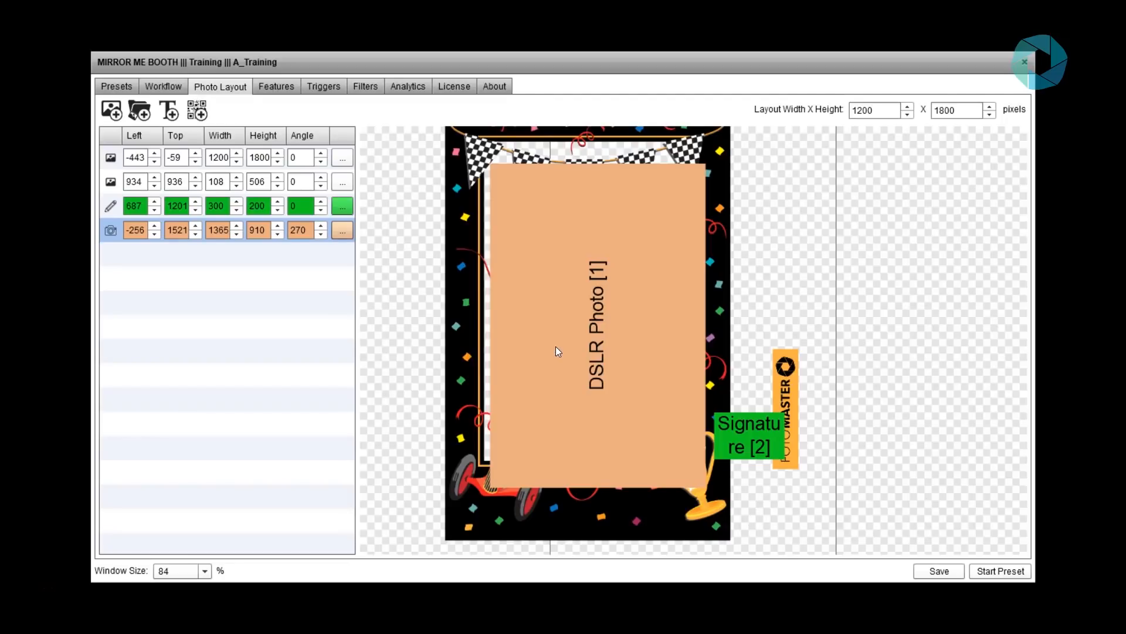
Step: Select the two image layers in turn to identify the background frame and the logo
left_click(107, 180)
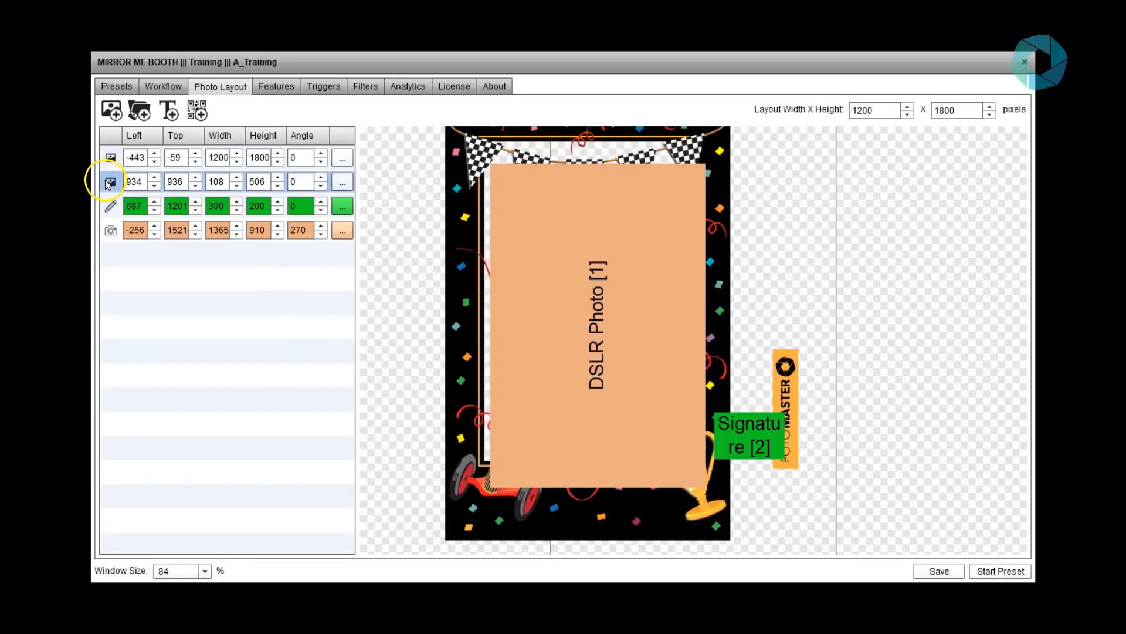
left_click(107, 157)
left_click(111, 179)
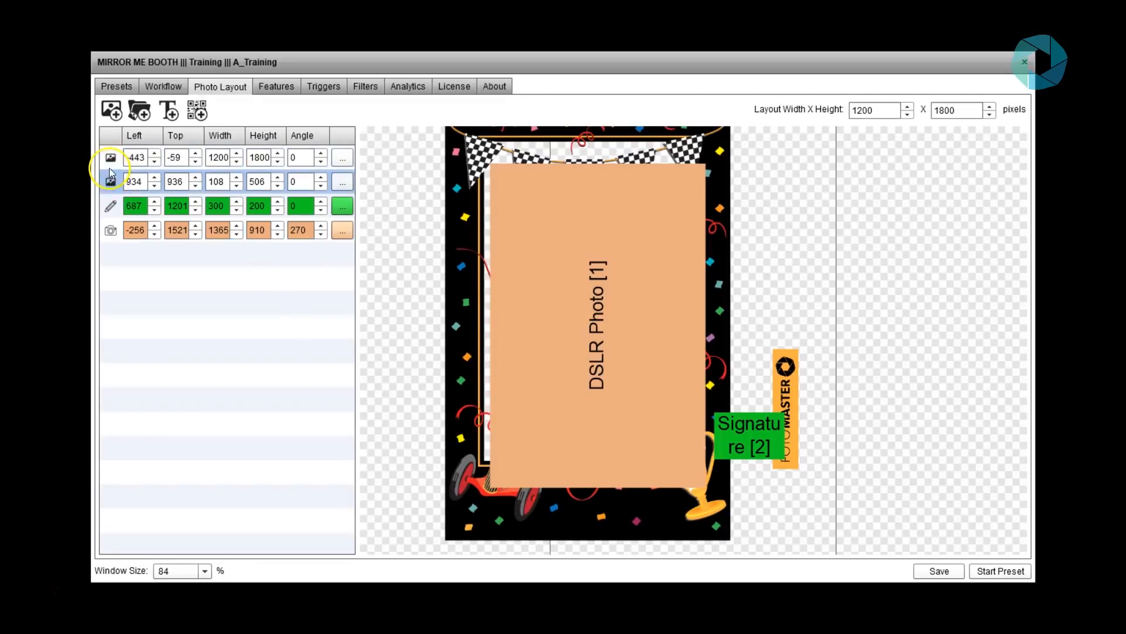
left_click(109, 162)
left_click(469, 396)
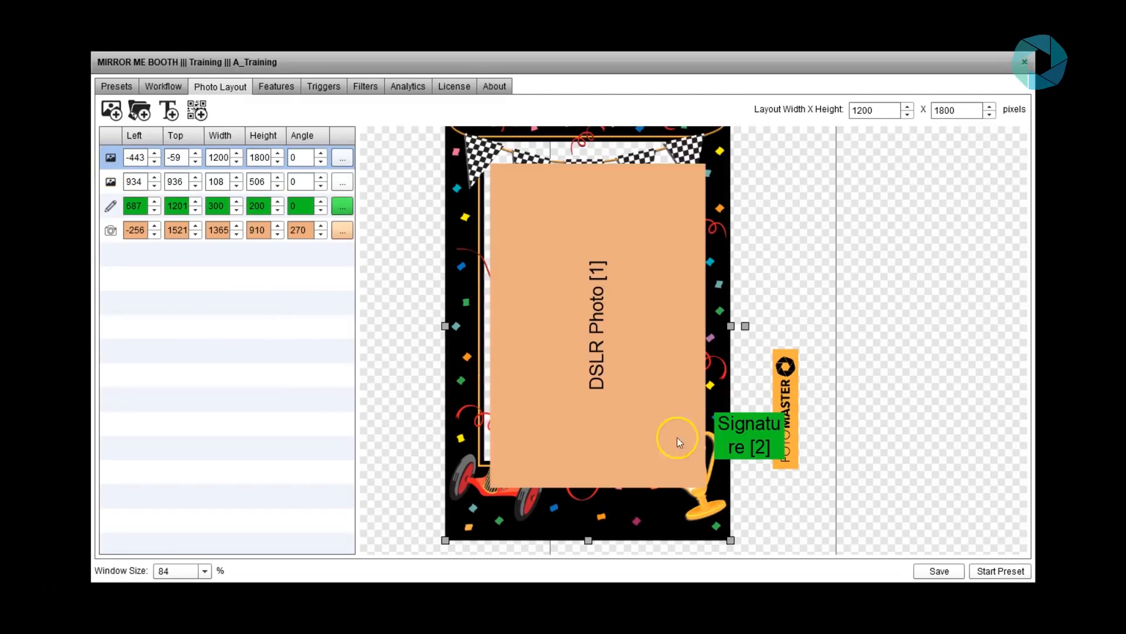
Step: Move the FotoMaster logo up to about 956, 751 and review the layers' position, size and angle fields
left_click_drag(788, 400, 793, 357)
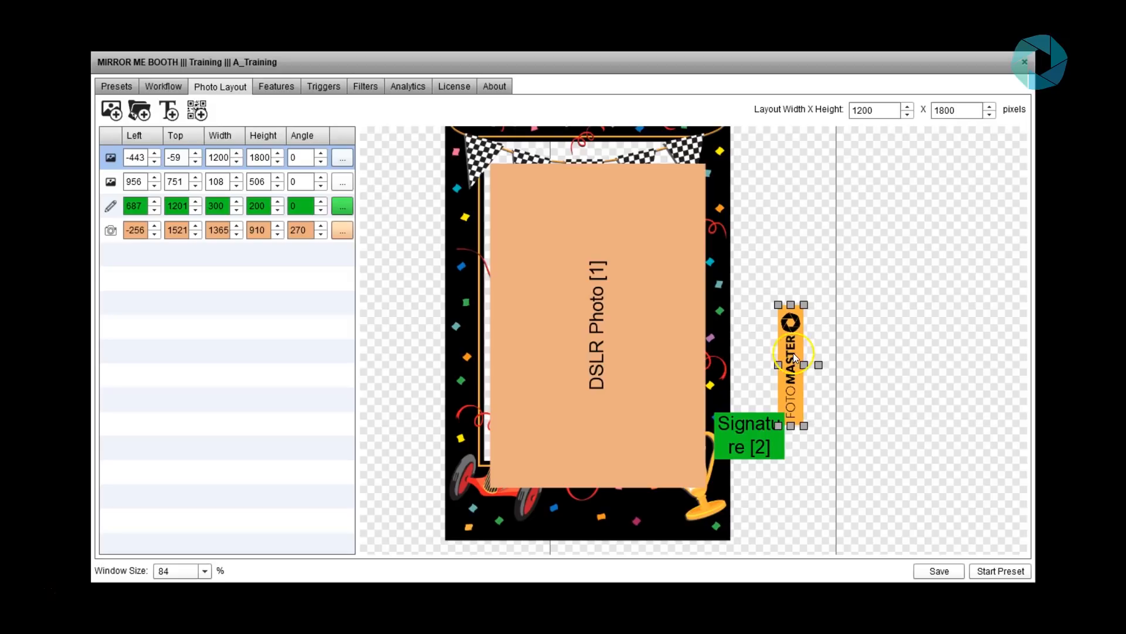
left_click(142, 159)
left_click(177, 182)
left_click(309, 183)
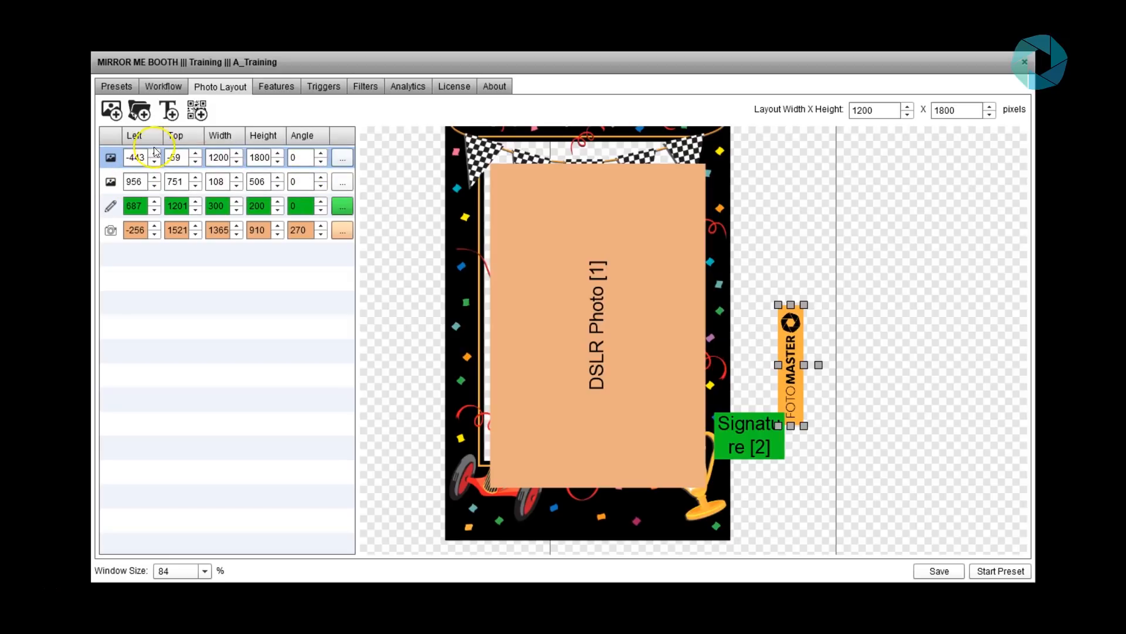
left_click(218, 144)
left_click(268, 147)
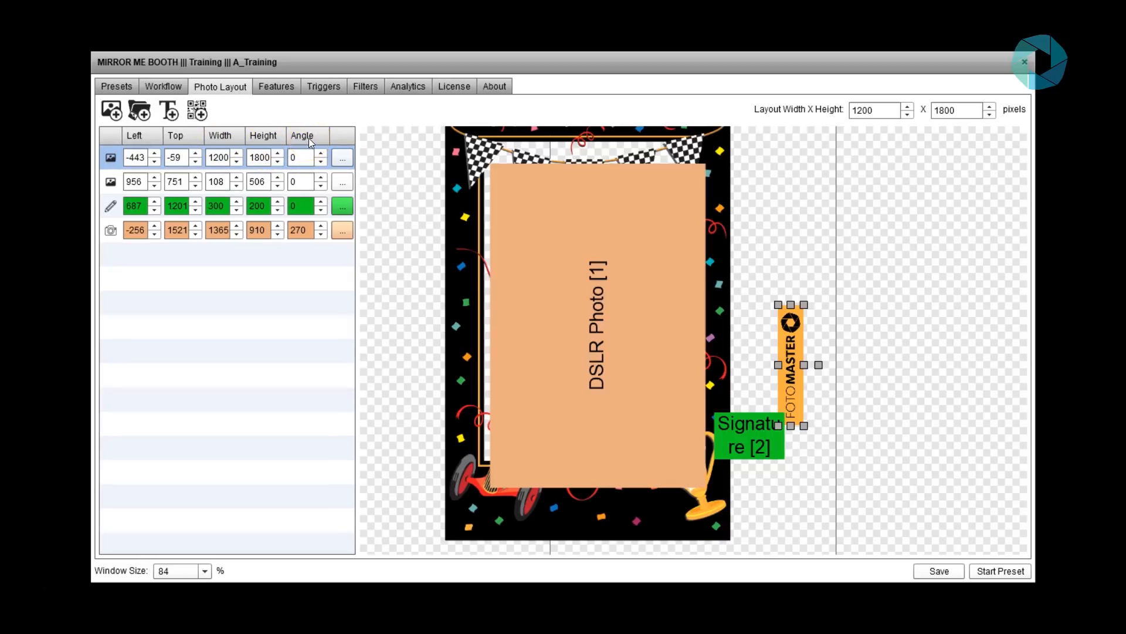
left_click(183, 142)
Step: Move the FotoMaster logo further up to a Top of about 543 and set its Left value to 974
left_click_drag(796, 389, 800, 335)
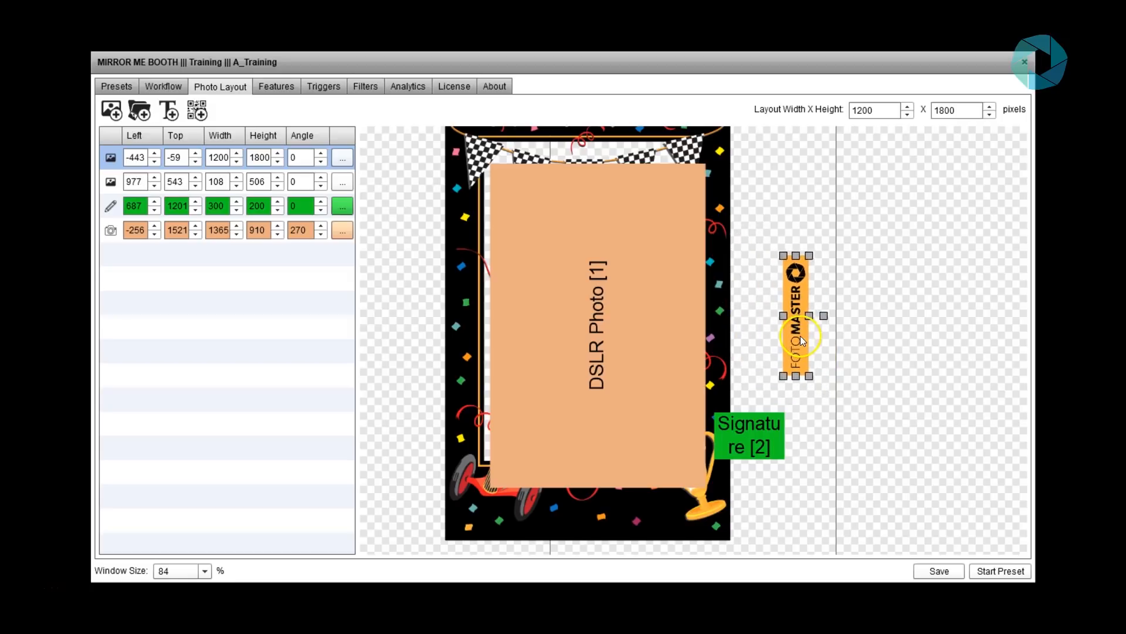
left_click(179, 184)
left_click(179, 183)
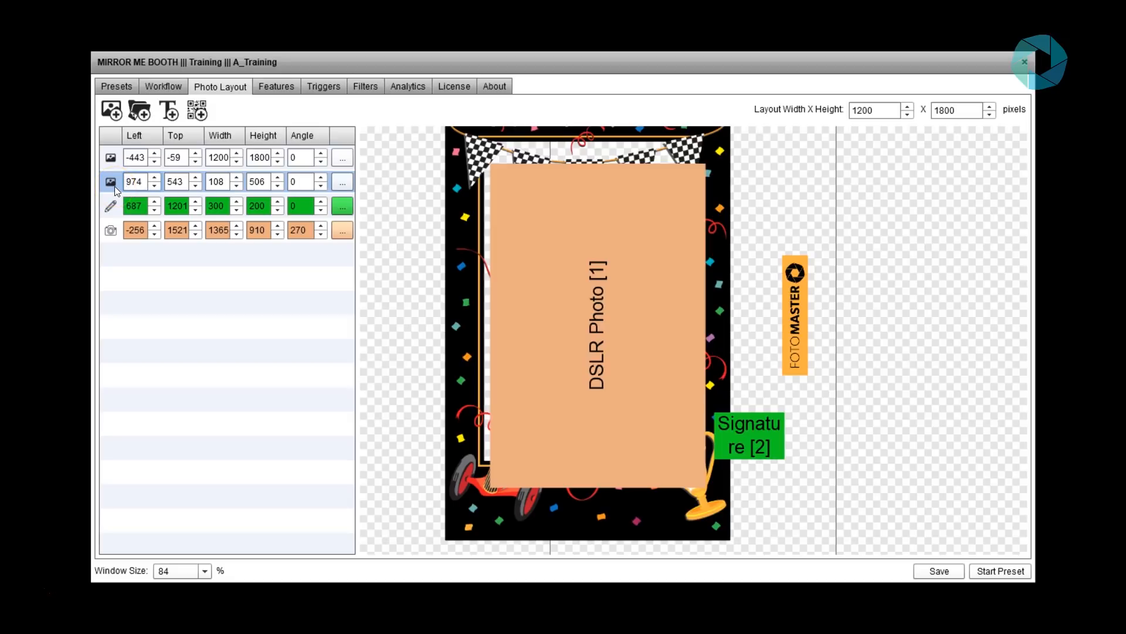
Step: Move the background frame and DSLR photo back onto the layout and set the frame's Left and Top to 0
left_click(111, 159)
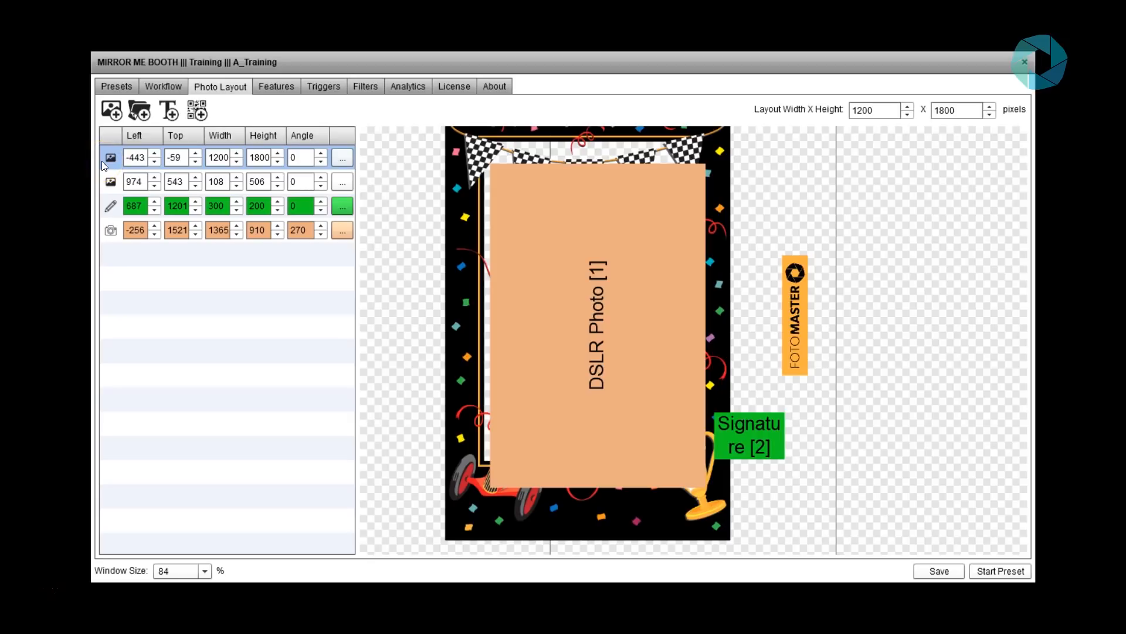
left_click(264, 156)
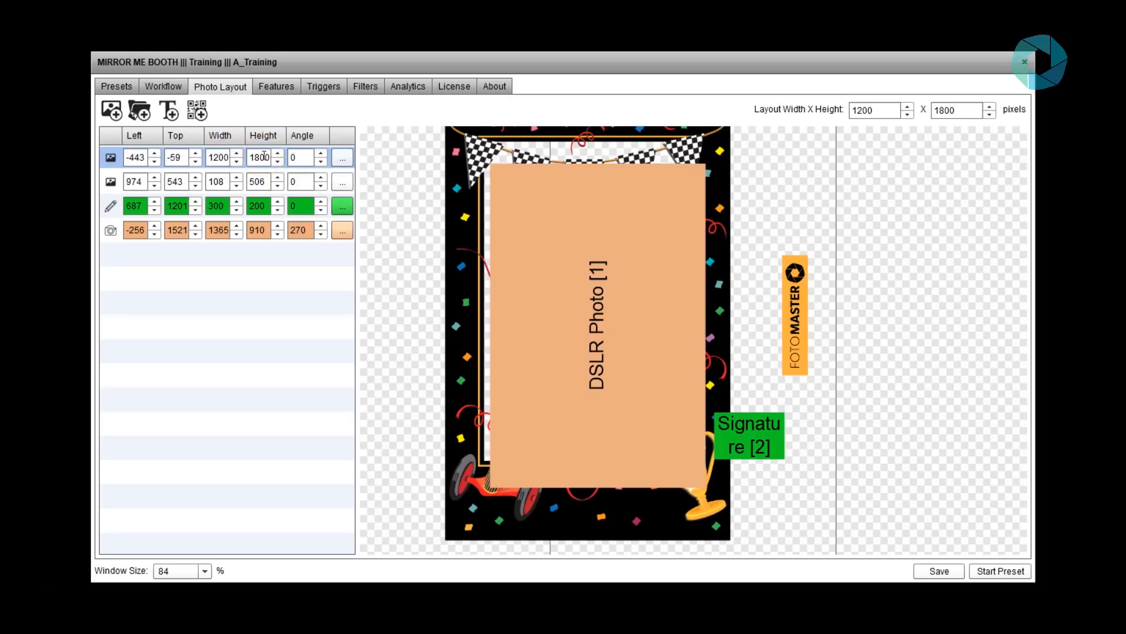
left_click_drag(455, 146, 559, 160)
left_click_drag(548, 226, 658, 237)
left_click_drag(567, 148, 568, 148)
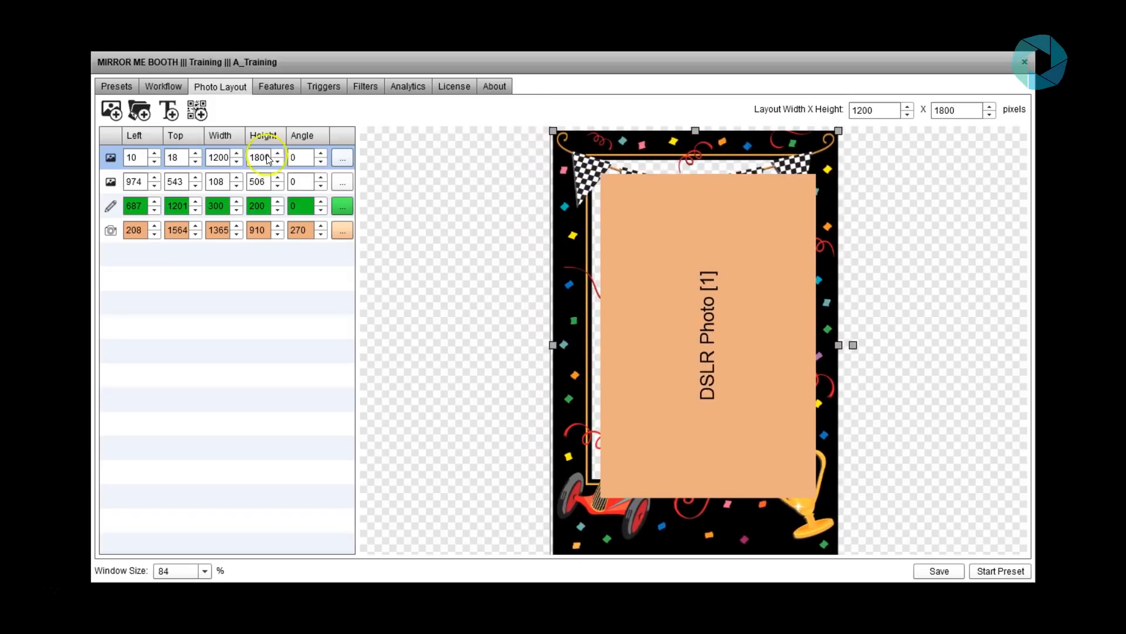
left_click_drag(125, 158, 144, 158)
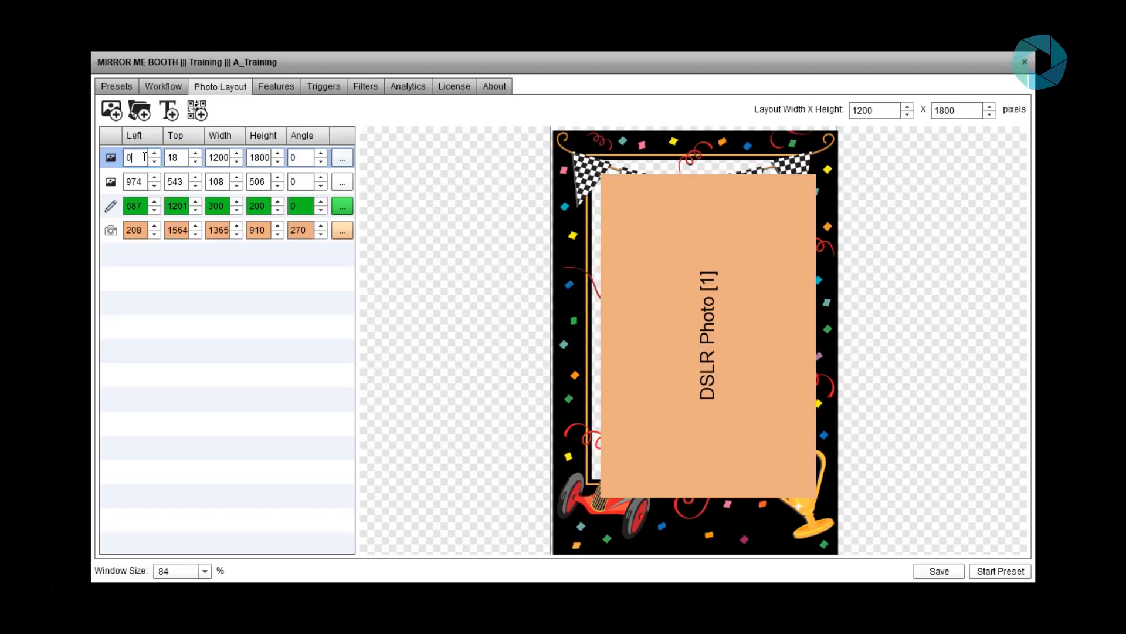
left_click(184, 159)
key("Return")
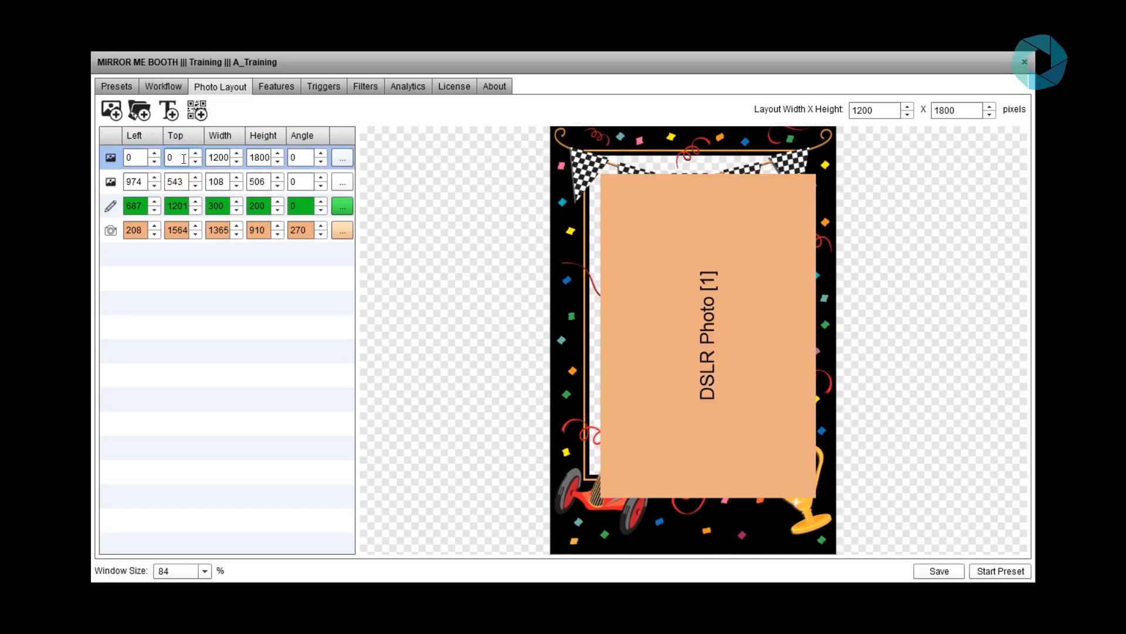
Step: Position the DSLR photo inside the frame at about 140, 1481 and move its layer directly after the background
left_click_drag(634, 284, 618, 263)
left_click_drag(109, 229, 118, 177)
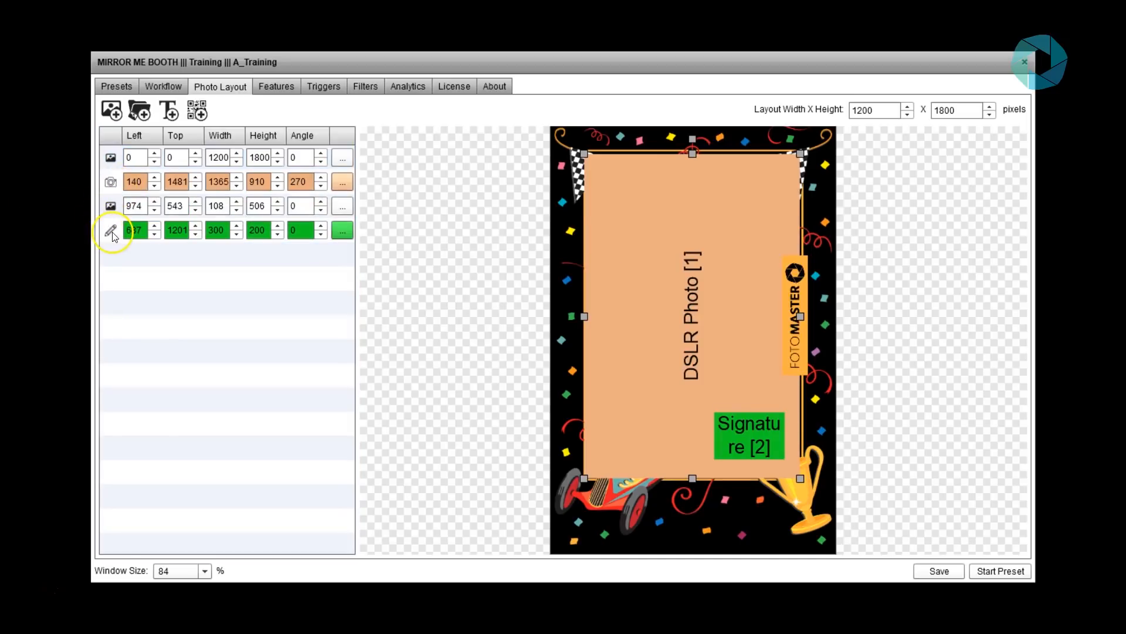
Step: Place the FotoMaster logo on the frame's left border at about 14, 482 and nudge the background to a Top of about 3
left_click_drag(797, 307, 572, 297)
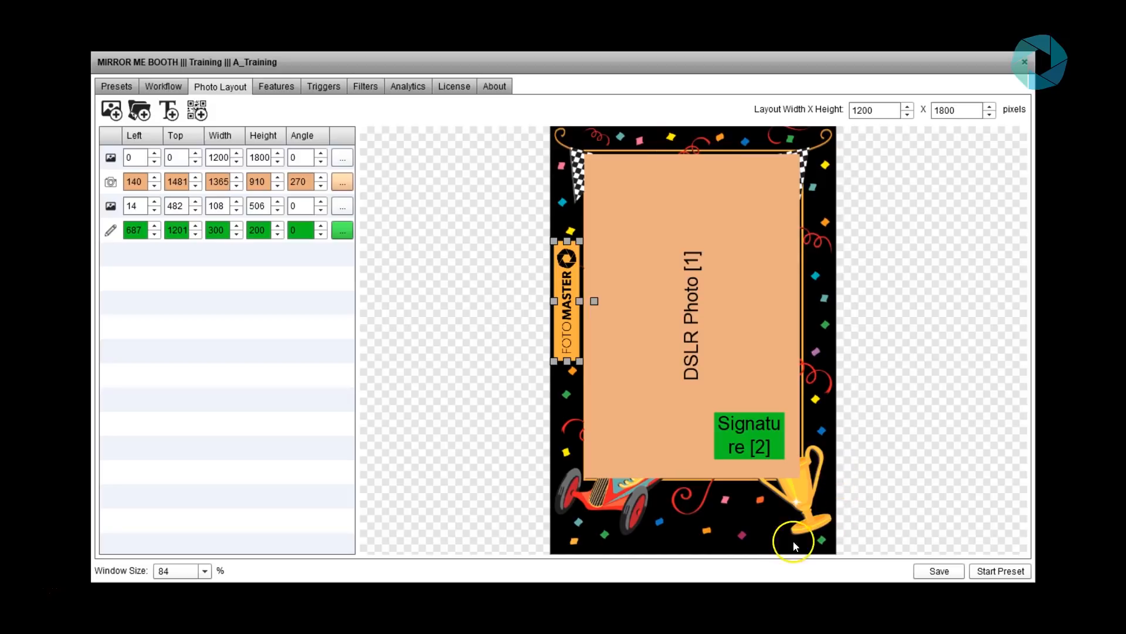
mouse_move(814, 344)
left_mouse_down()
mouse_move(829, 342)
mouse_move(814, 344)
left_mouse_up()
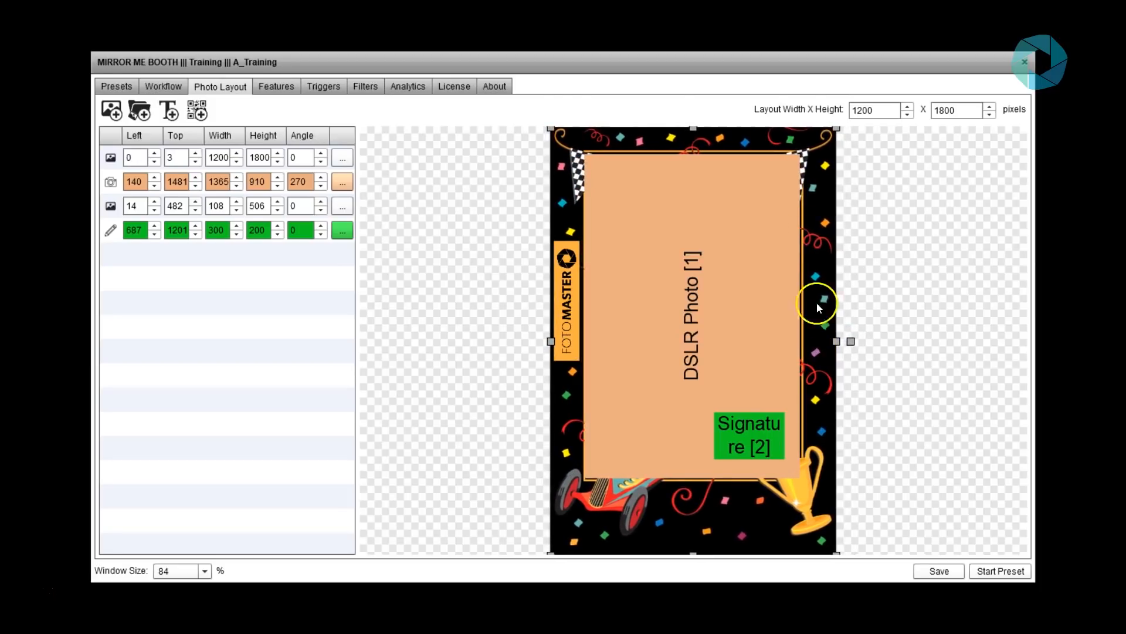
Step: Compare the layout's width and height with the background image's size and position values
left_click(880, 111)
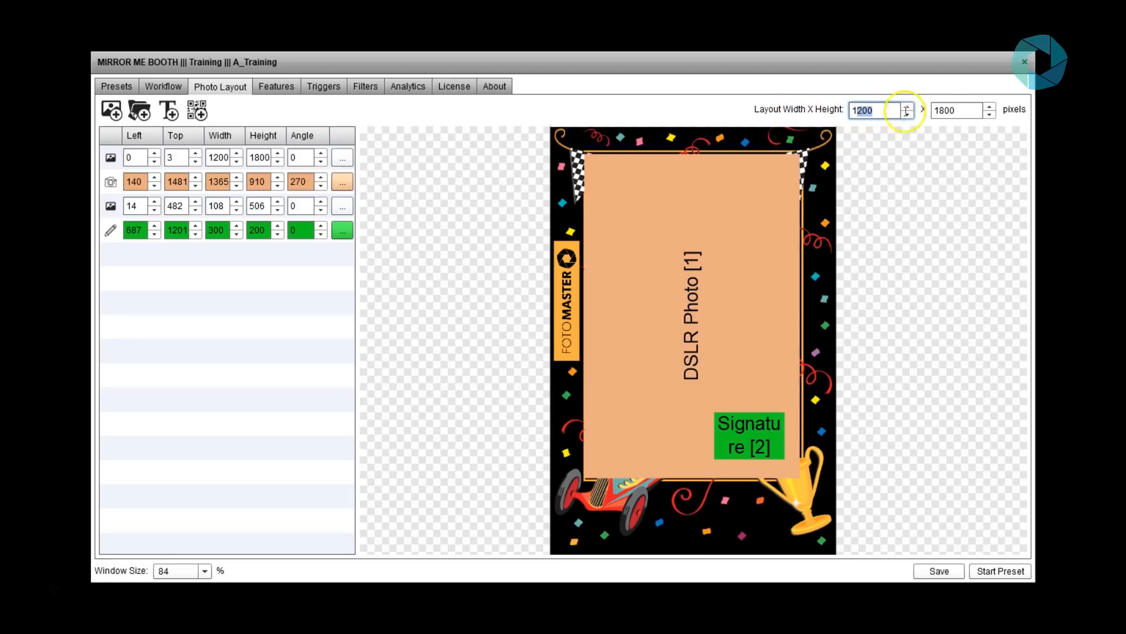
left_click(939, 113)
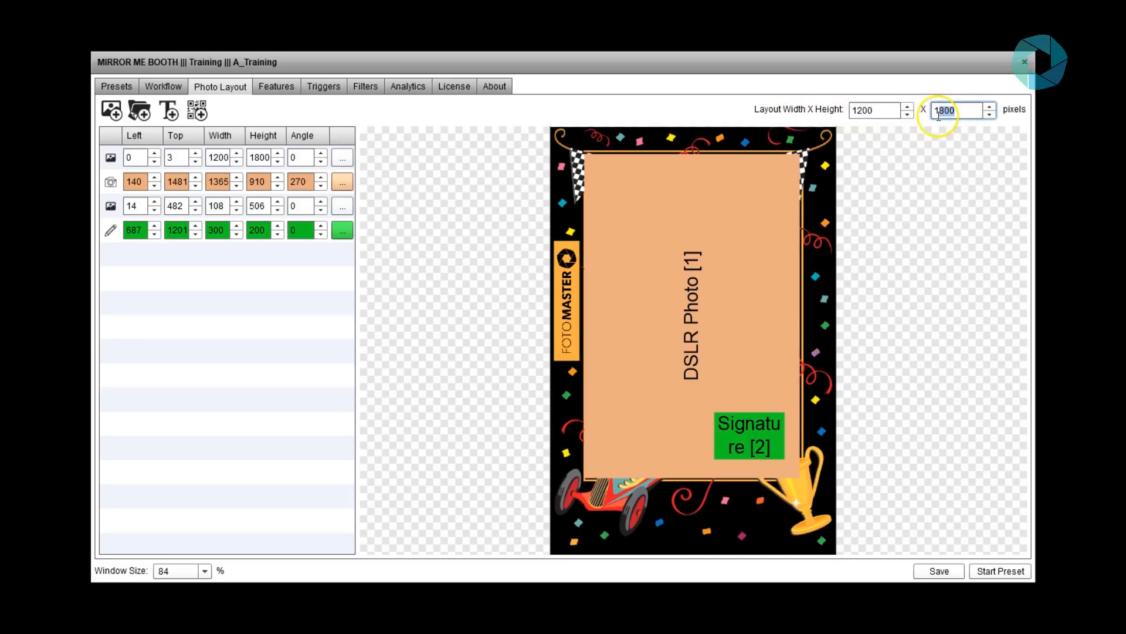
left_click(222, 159)
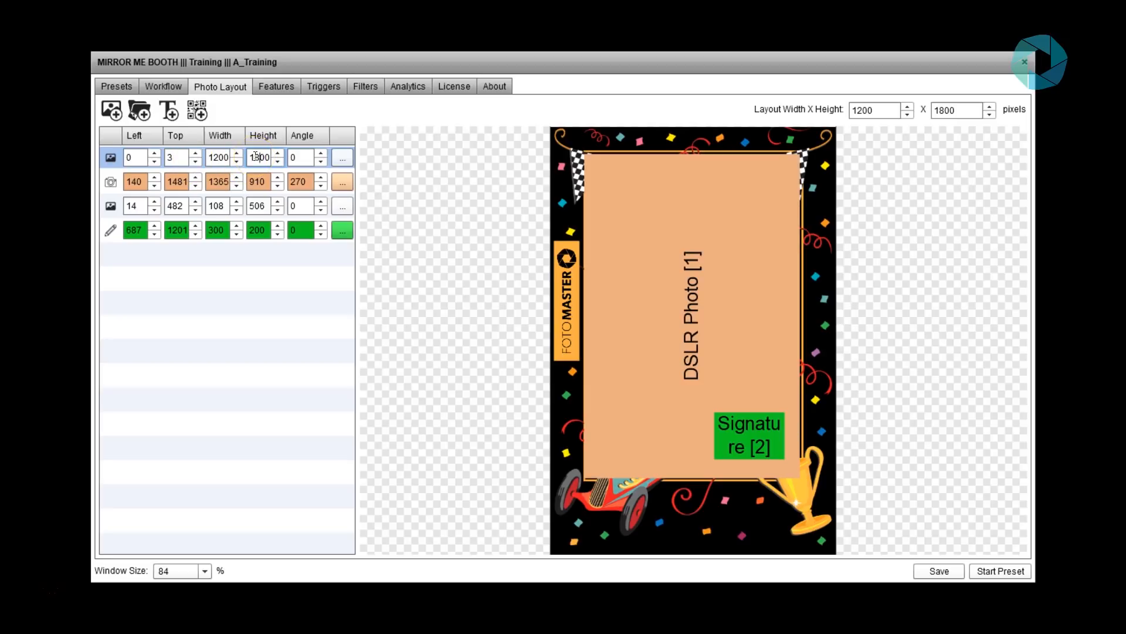
left_click(195, 164)
left_click(574, 201)
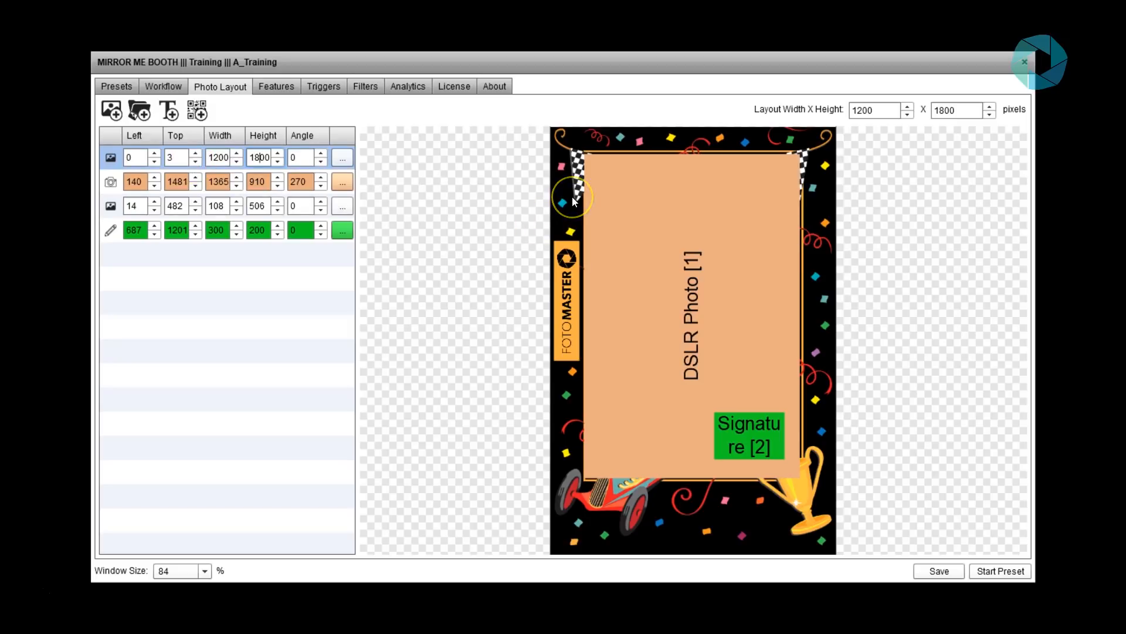
Step: Shift the background image, realign it by setting its Top and Left to 0, and save the preset
mouse_move(573, 201)
left_mouse_down()
mouse_move(587, 189)
mouse_move(572, 198)
mouse_move(558, 189)
mouse_move(603, 206)
mouse_move(551, 204)
mouse_move(568, 199)
mouse_move(553, 210)
left_mouse_up()
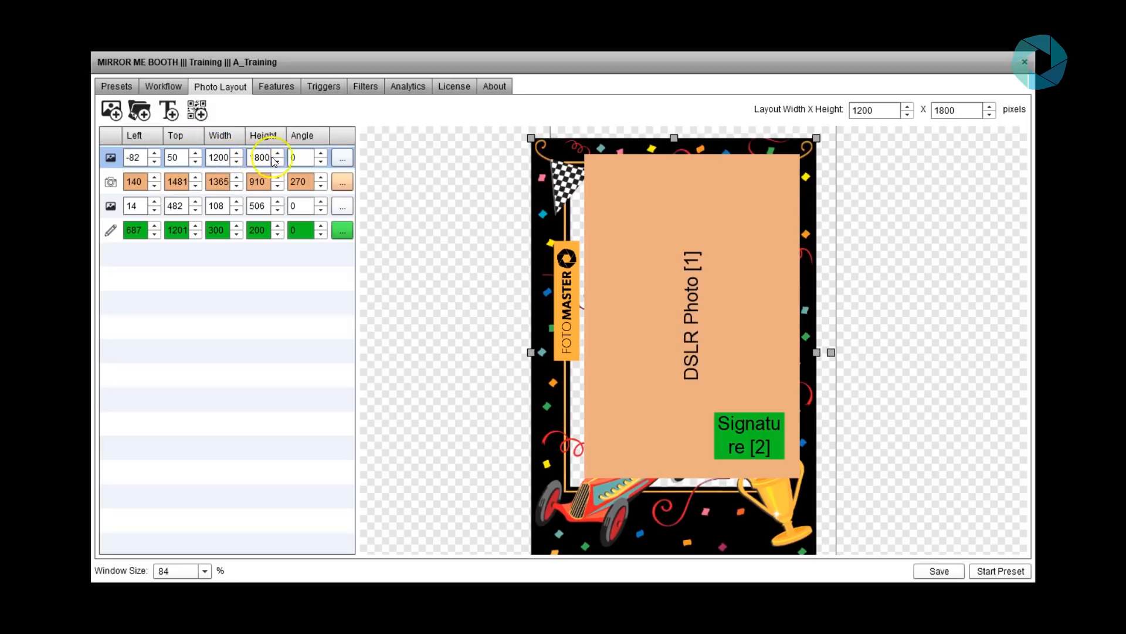
left_click(946, 110)
left_click(176, 157)
left_click(175, 158)
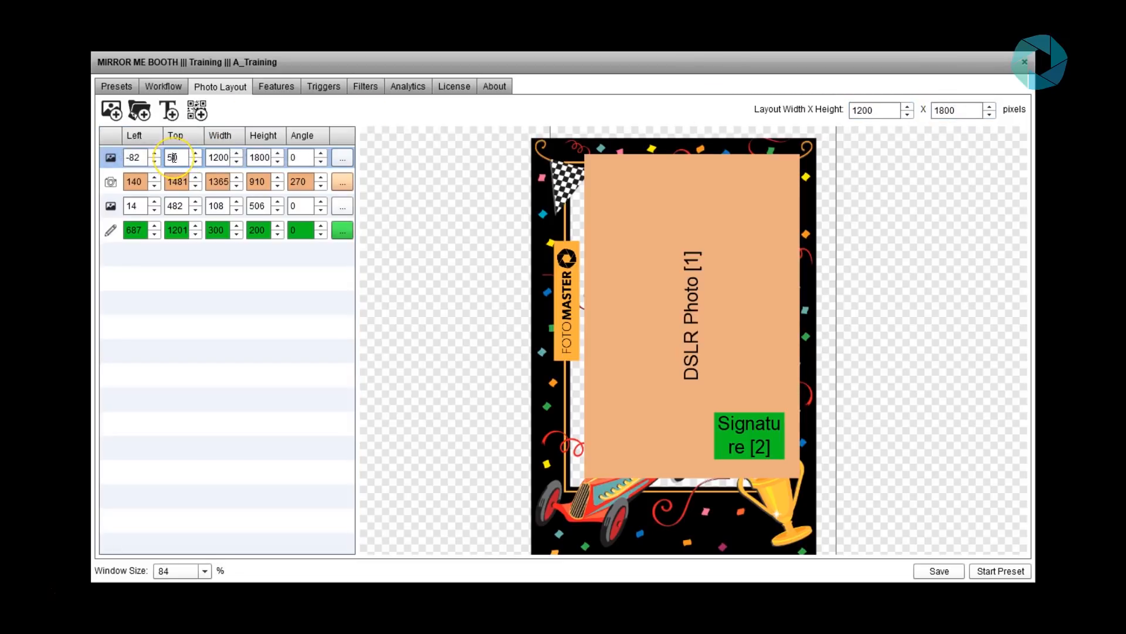
type("0")
left_click(136, 159)
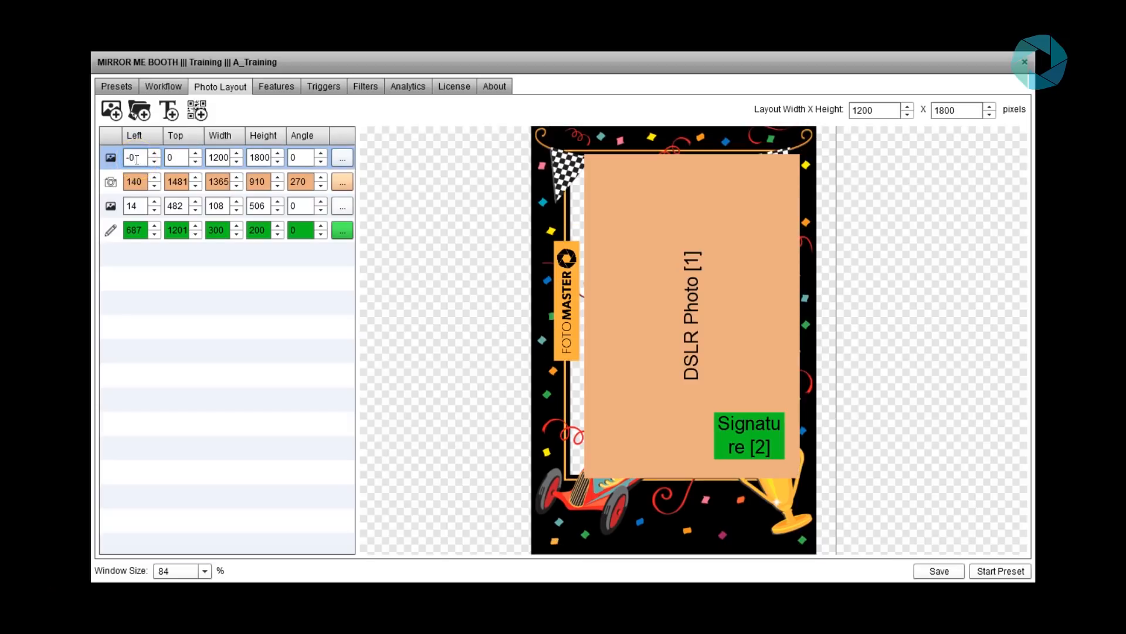
key("Return")
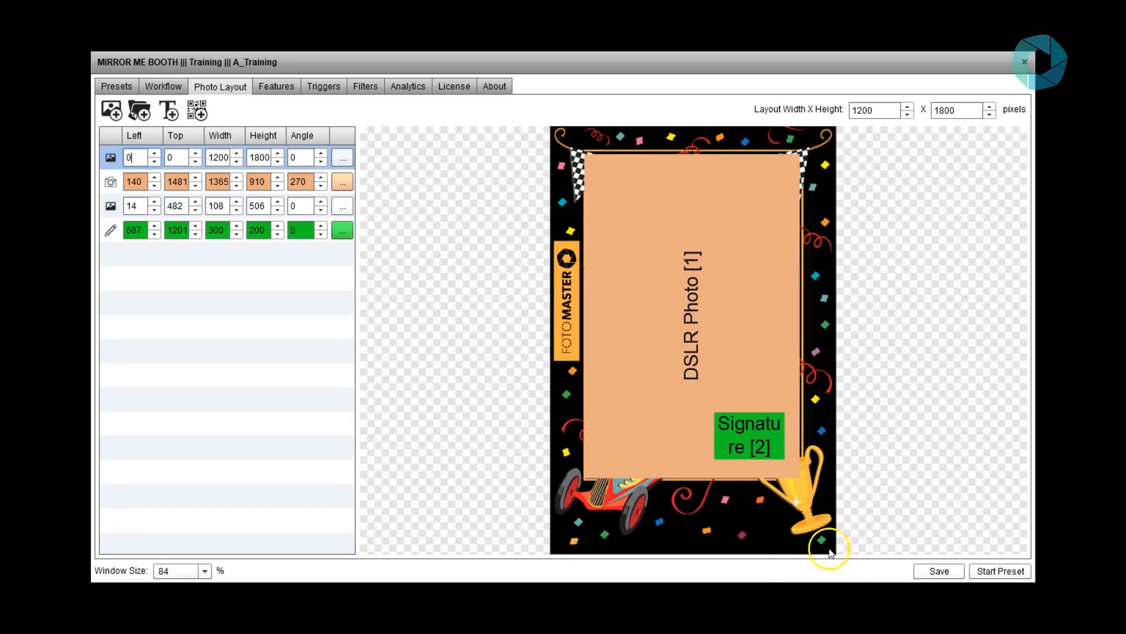
left_click(939, 570)
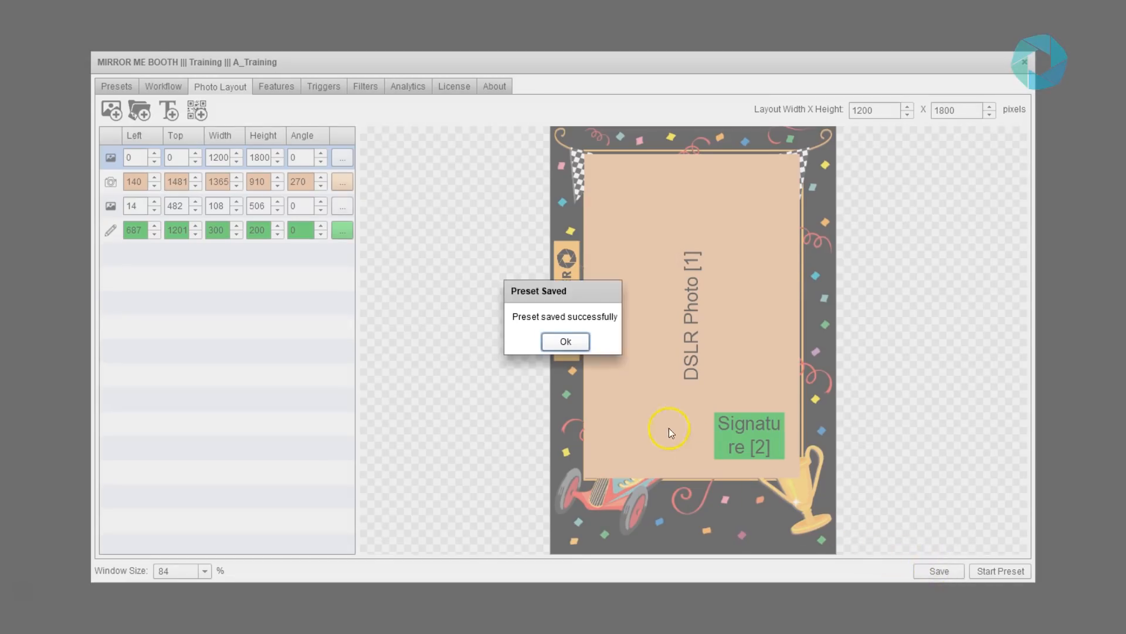
left_click(566, 341)
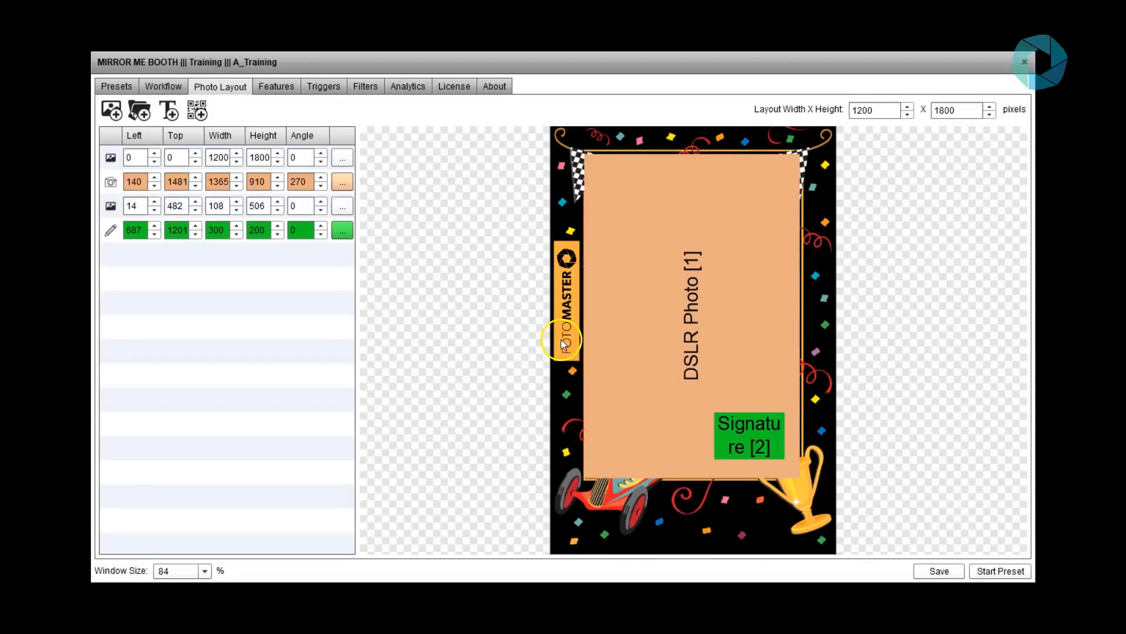
Step: Delete the FotoMaster logo layer from the photo layout
left_click(574, 300)
left_click(115, 211)
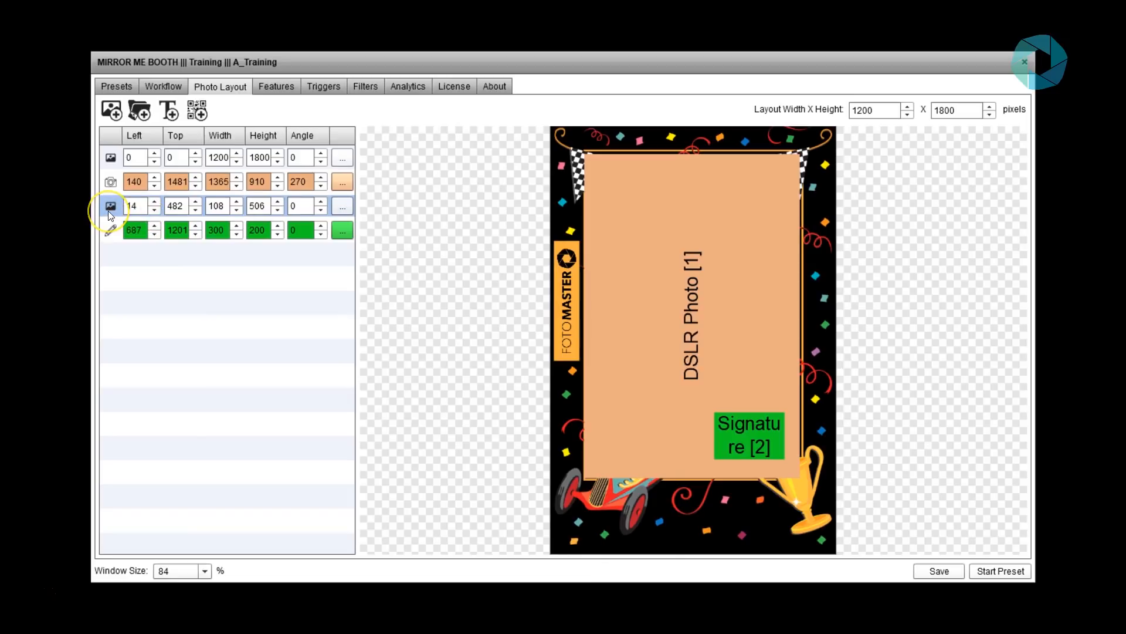
key("Delete")
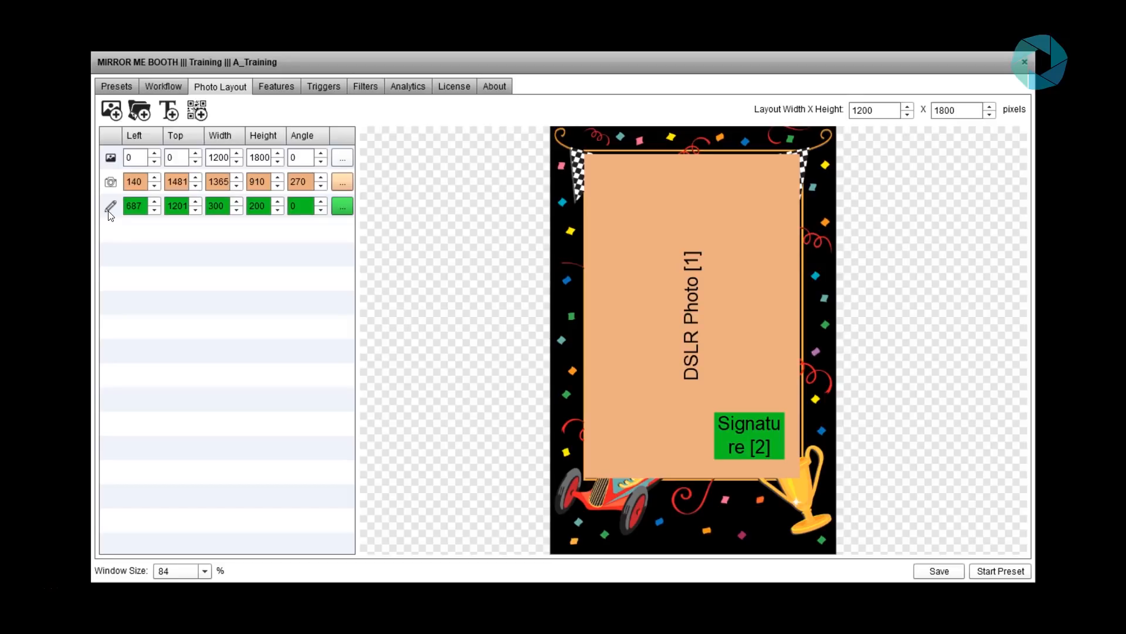
Step: Add 128x128.png from the MirrorMeBooth Logos folder and place it in the layout's lower-left corner at about 43, 1629
left_click(107, 115)
left_click(112, 116)
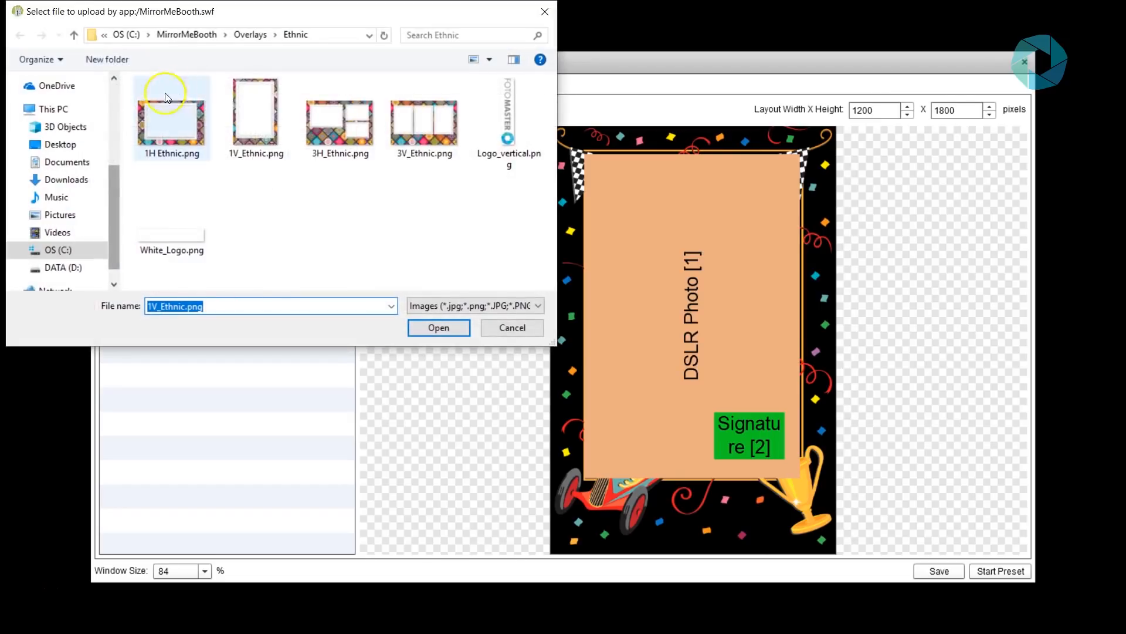
left_click(188, 36)
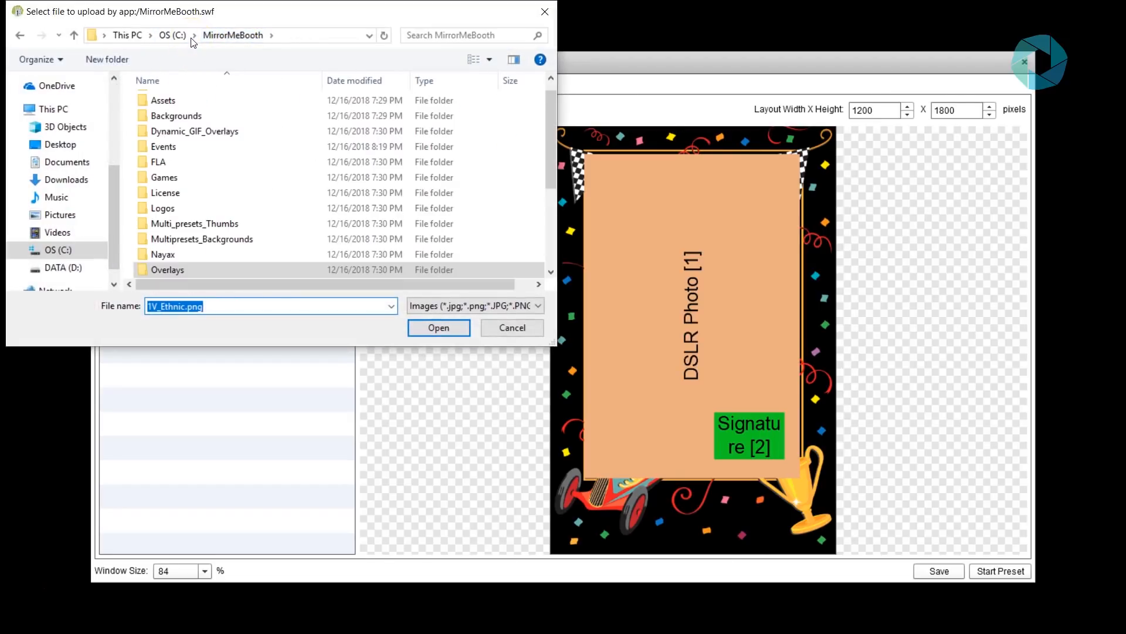
left_click_drag(554, 146, 554, 132)
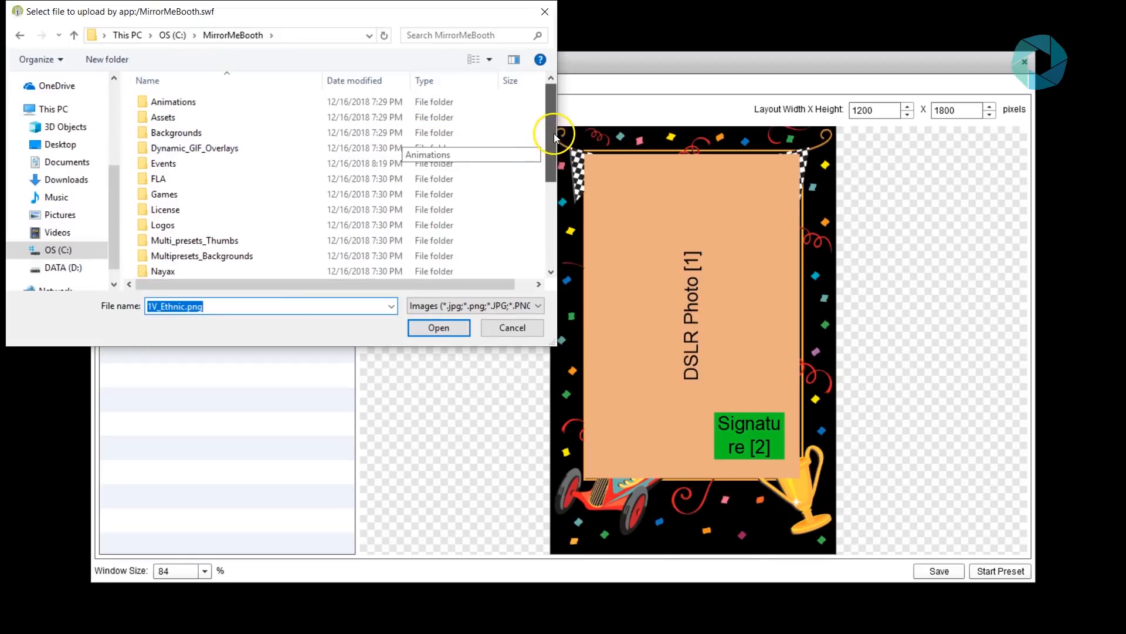
double_click(171, 226)
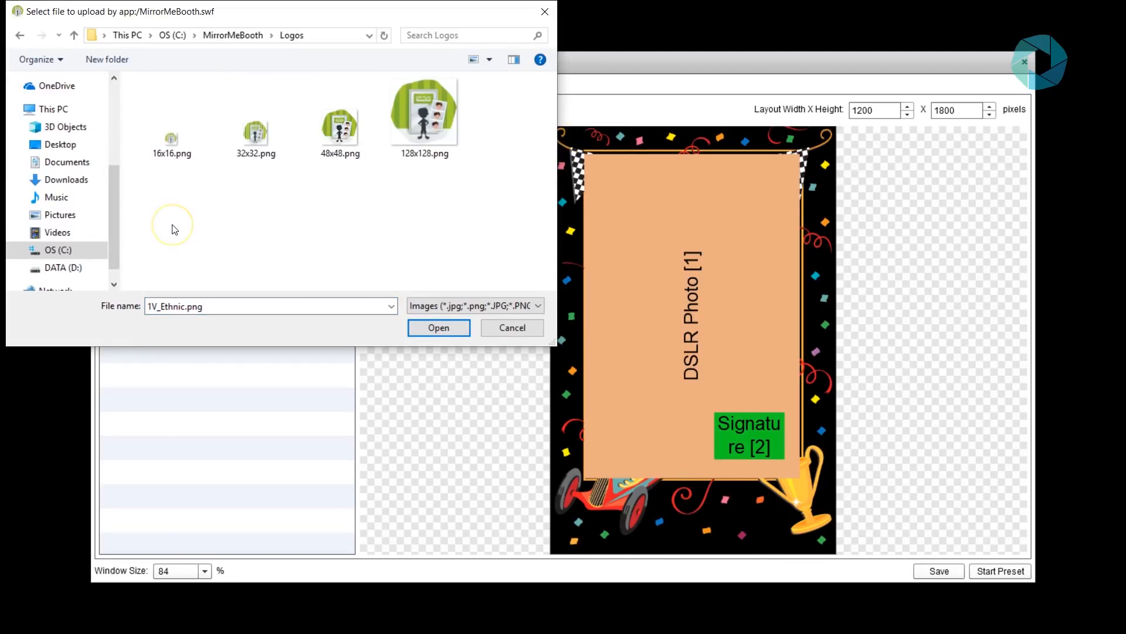
left_click(421, 131)
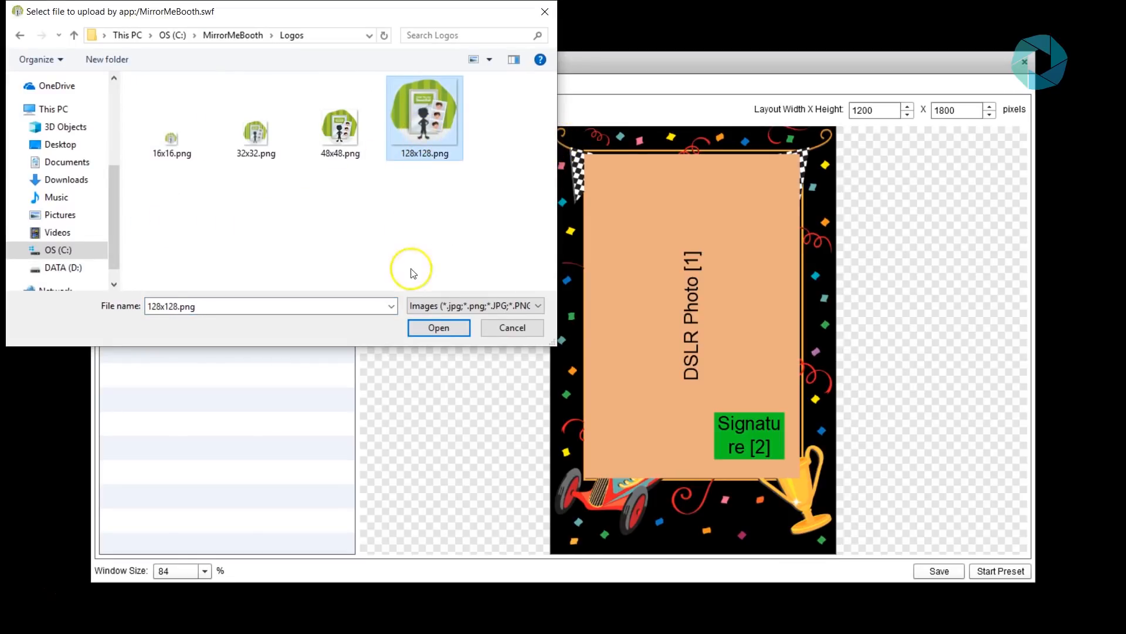
left_click(445, 333)
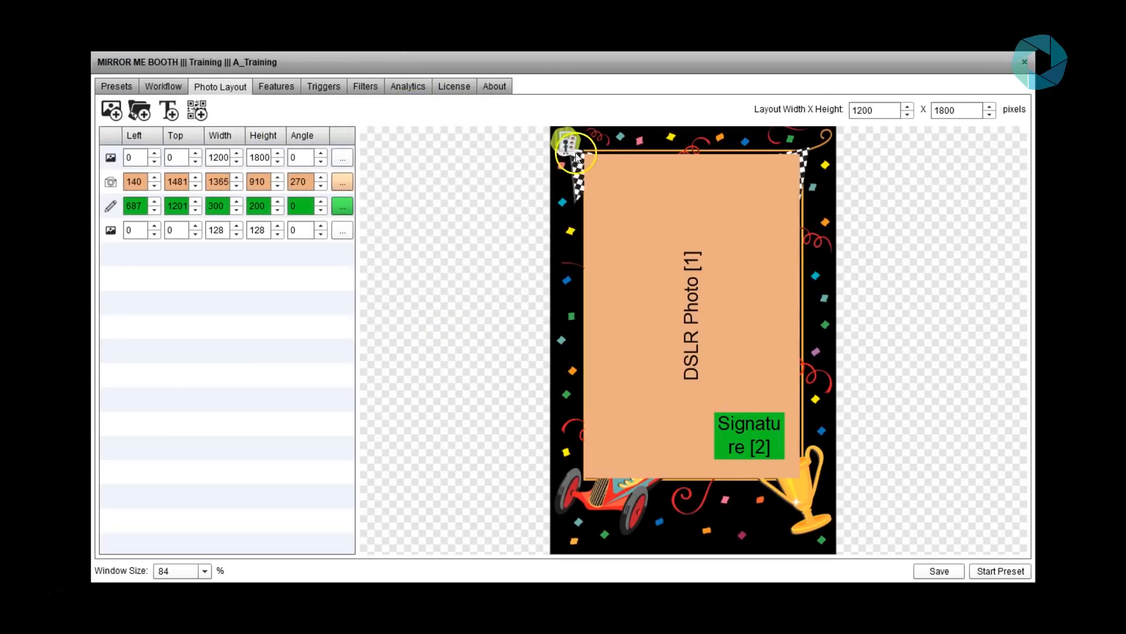
left_click_drag(577, 150, 582, 532)
left_click(524, 510)
Step: Replace the background layer's image file with 1V_VOL_SIGN_VID.png from the Overlays folder's Bubbles subfolder
left_click(111, 157)
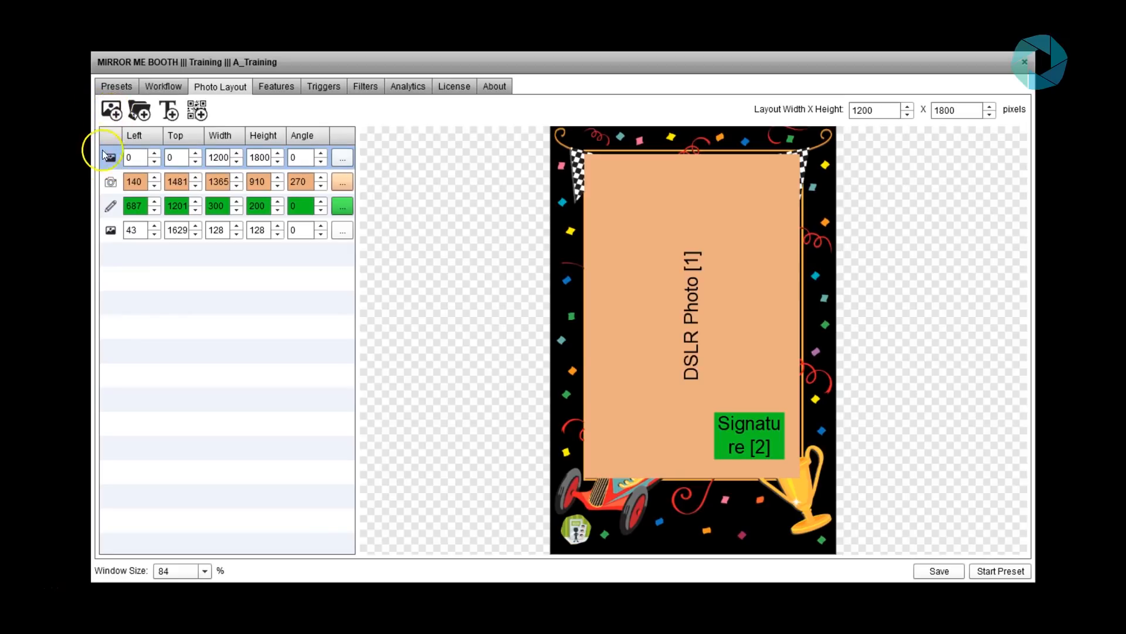
left_click(345, 159)
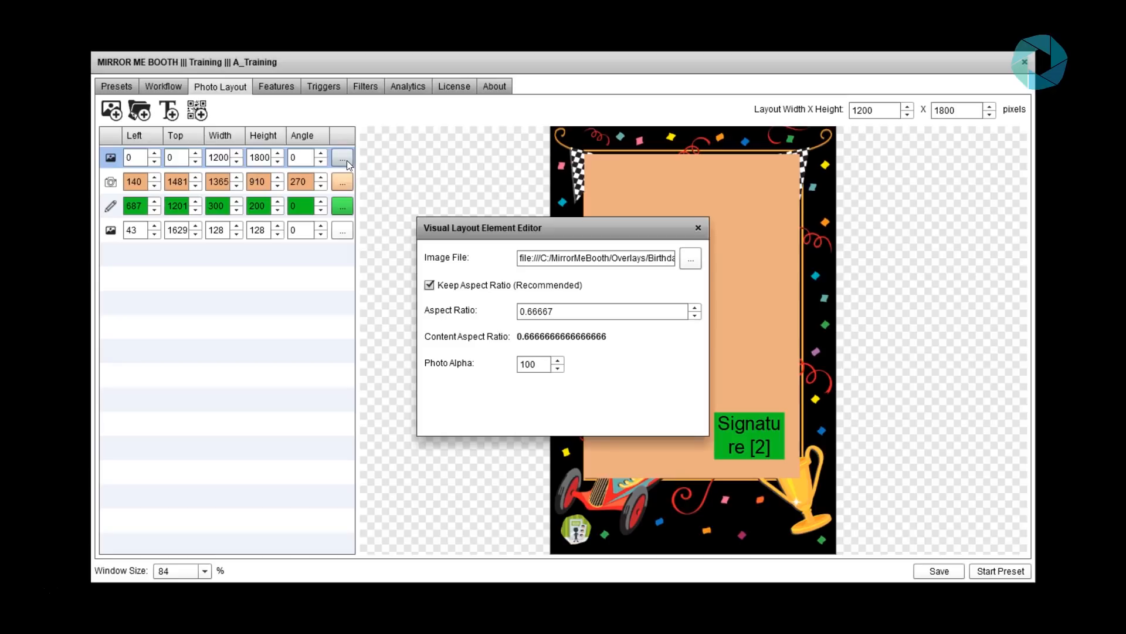
left_click(692, 263)
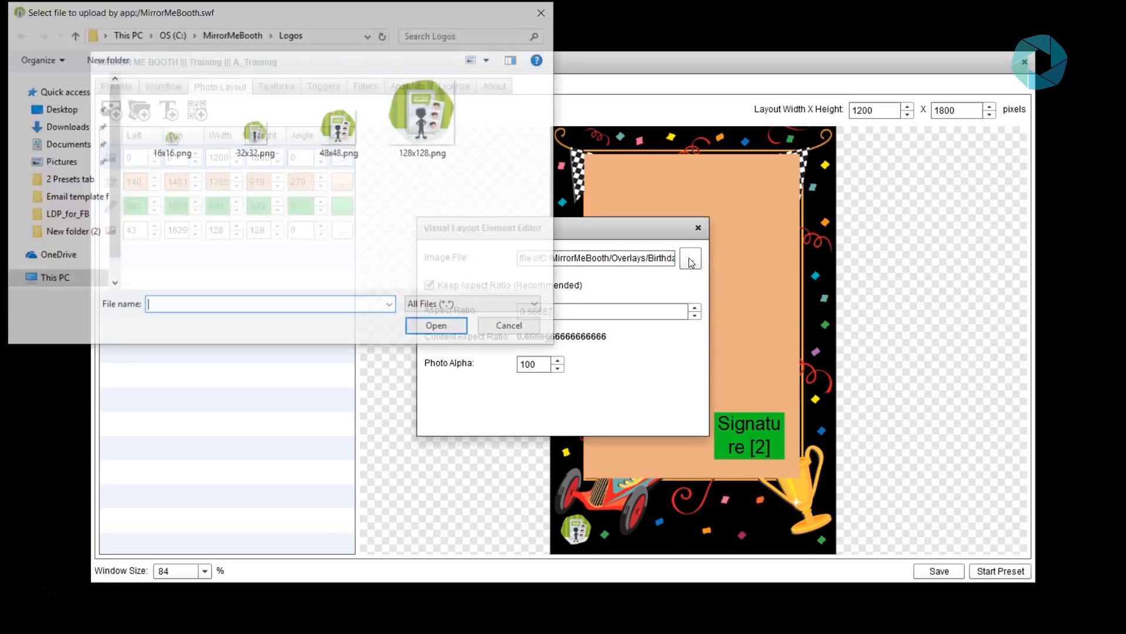
left_click(233, 35)
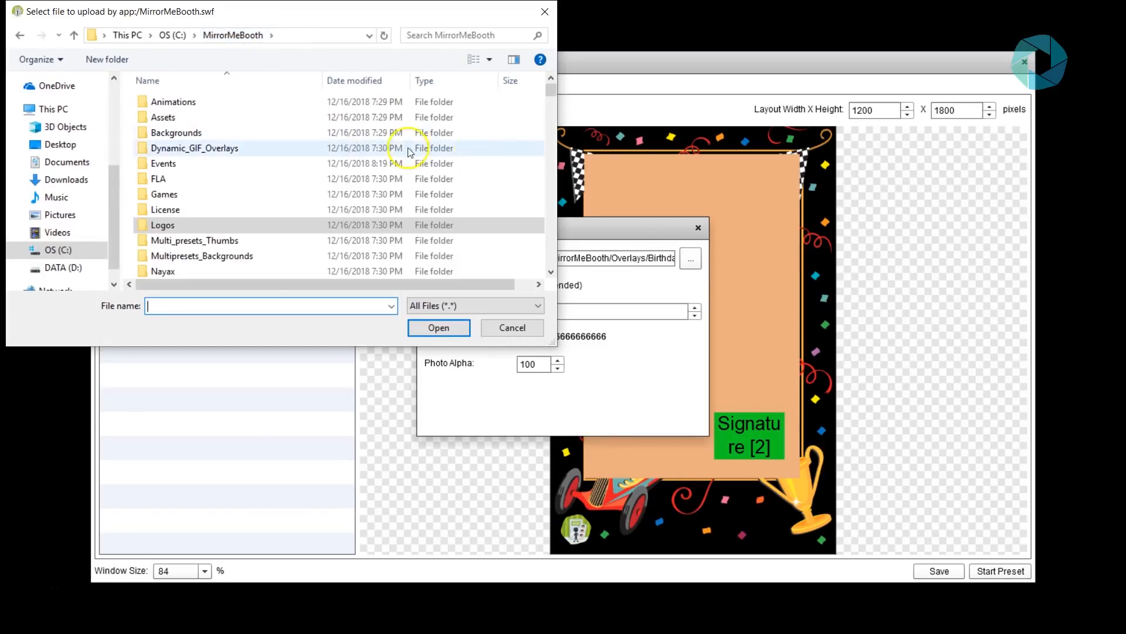
scroll(540, 267, "down", 1)
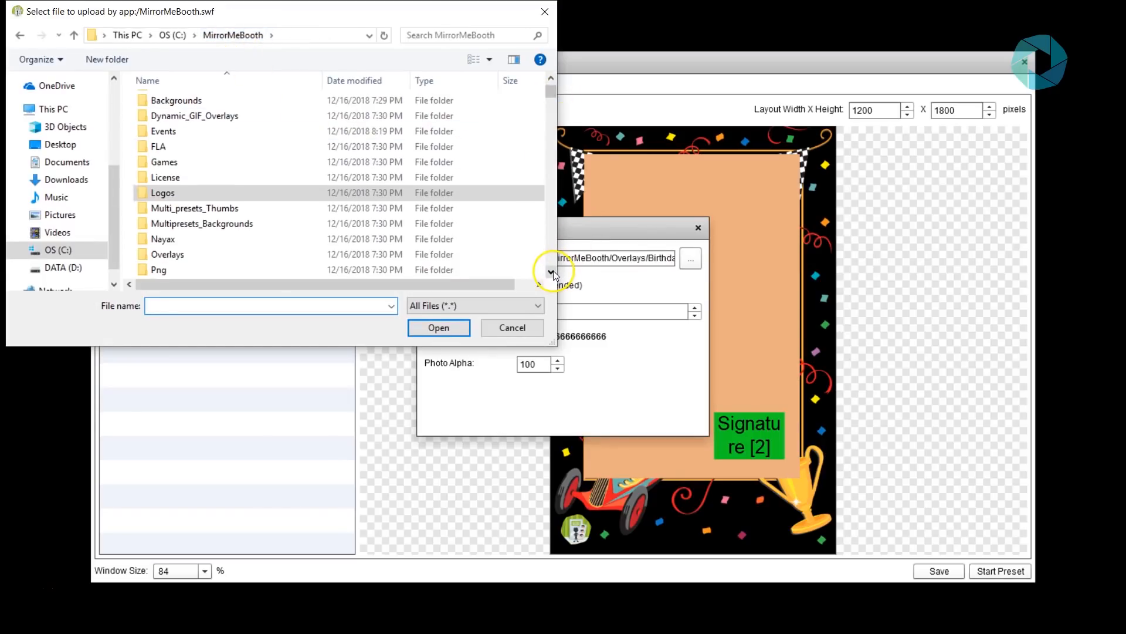
double_click(159, 260)
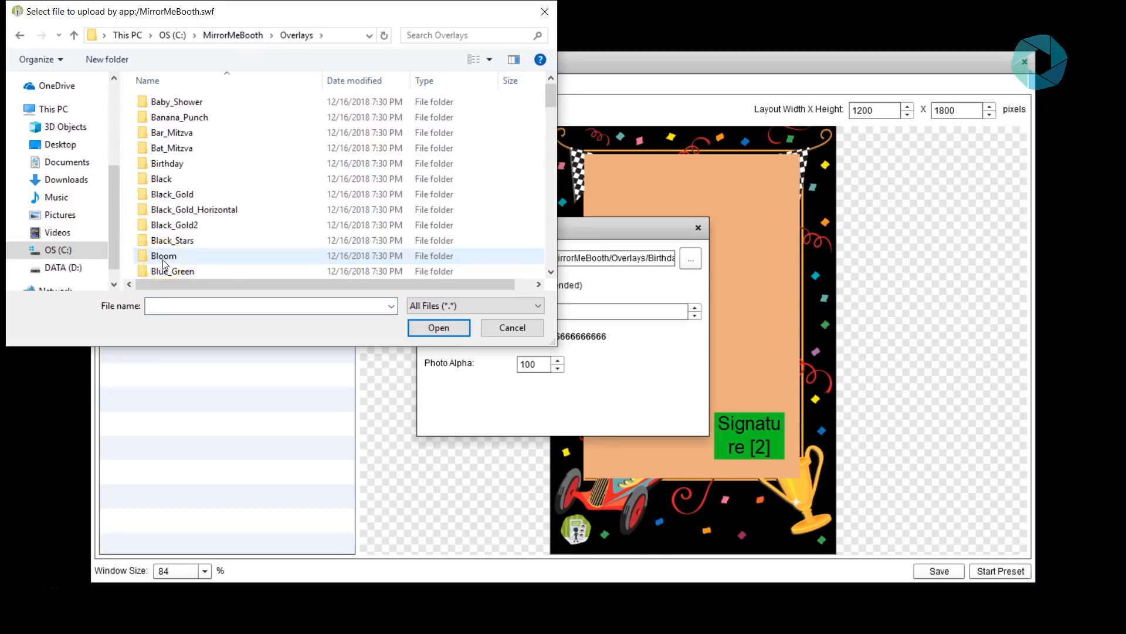
left_click(551, 271)
left_click(551, 272)
left_click(550, 271)
left_click(551, 271)
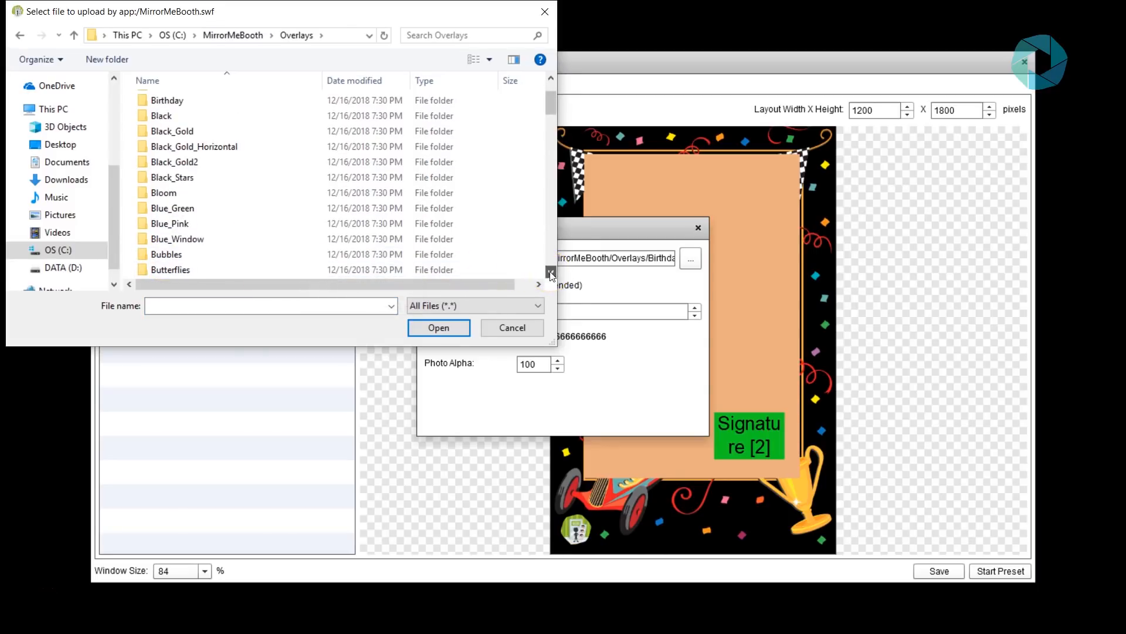
double_click(167, 255)
left_click(173, 147)
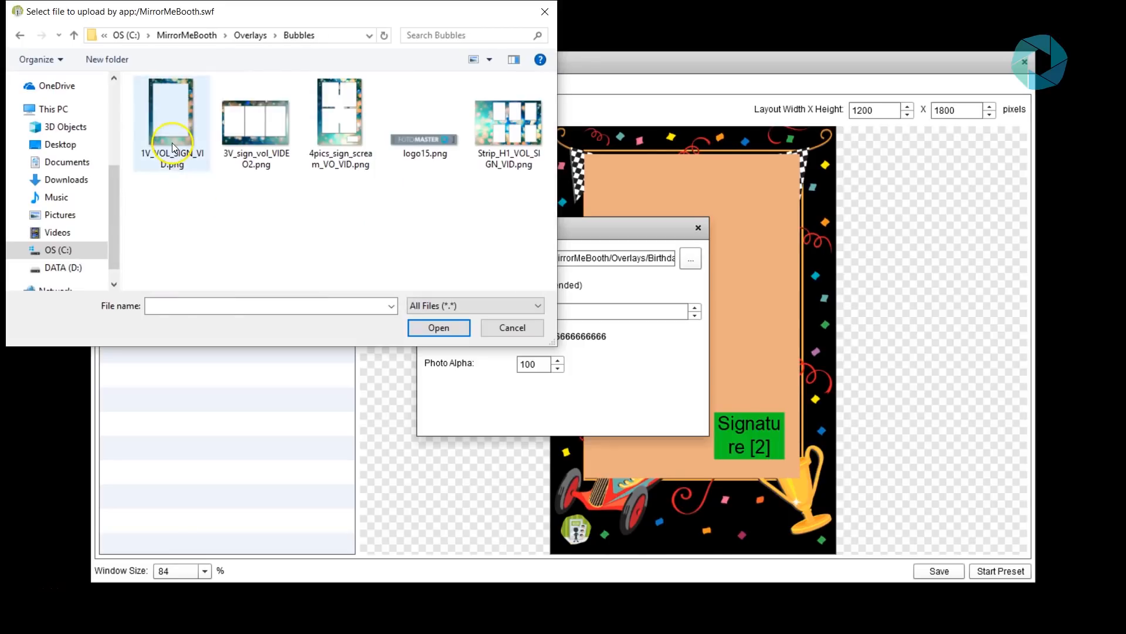
left_click(450, 329)
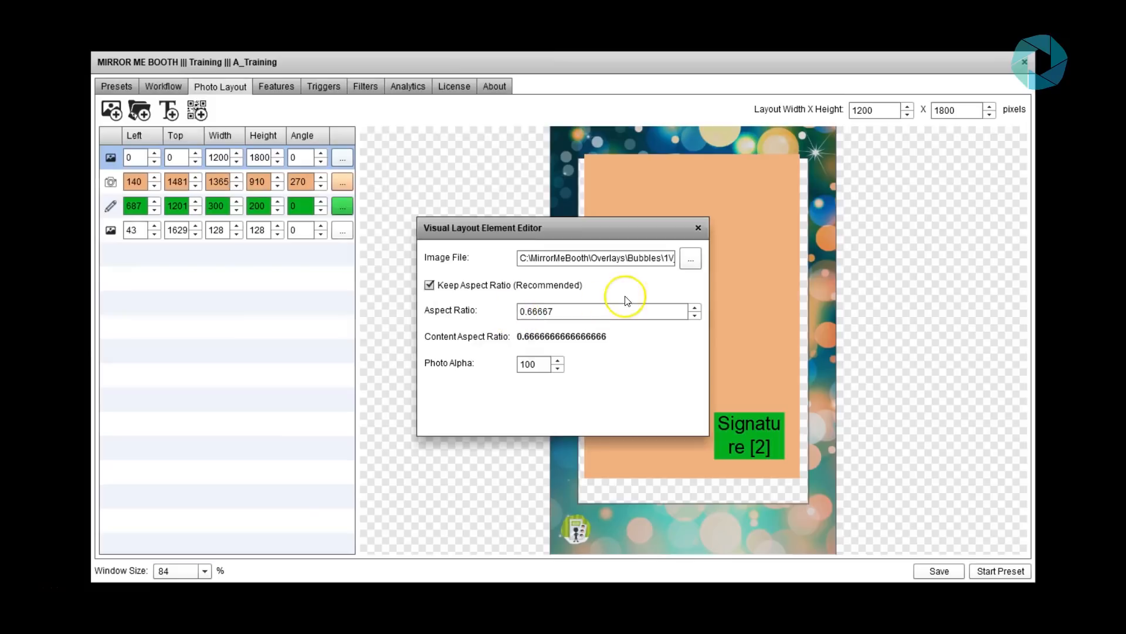
left_click(699, 231)
Step: Align the DSLR photo with the frame opening's lower-left corner at about 113, 1588 and move the signature off the layout
mouse_move(759, 239)
left_mouse_down()
mouse_move(758, 255)
mouse_move(731, 248)
mouse_move(768, 259)
mouse_move(756, 256)
mouse_move(751, 273)
mouse_move(754, 252)
mouse_move(752, 264)
left_mouse_up()
mouse_move(756, 428)
left_mouse_down()
mouse_move(587, 442)
mouse_move(431, 426)
left_mouse_up()
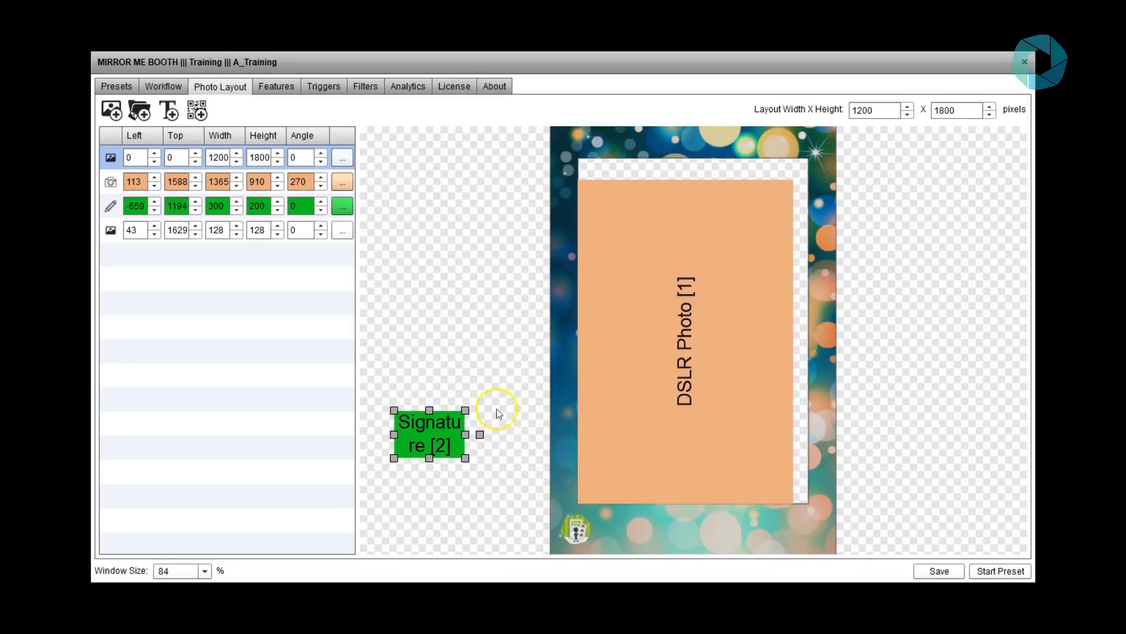
Step: Resize the DSLR photo proportionally to a width of 1500 so it overlaps the frame opening's edges
left_click(639, 321)
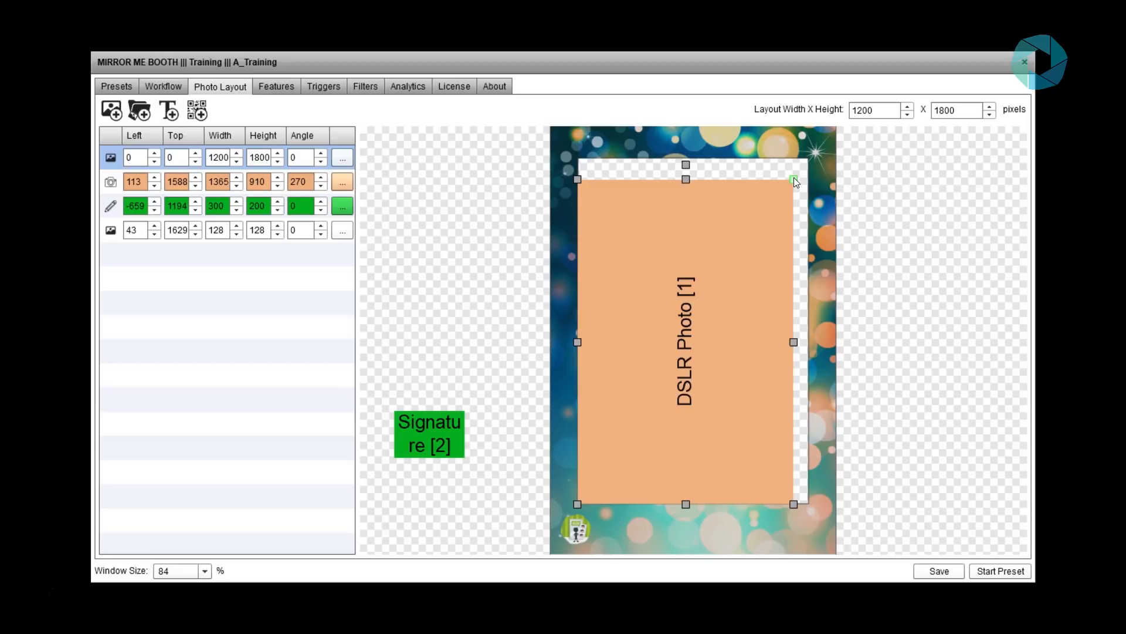
left_click_drag(794, 178, 803, 210)
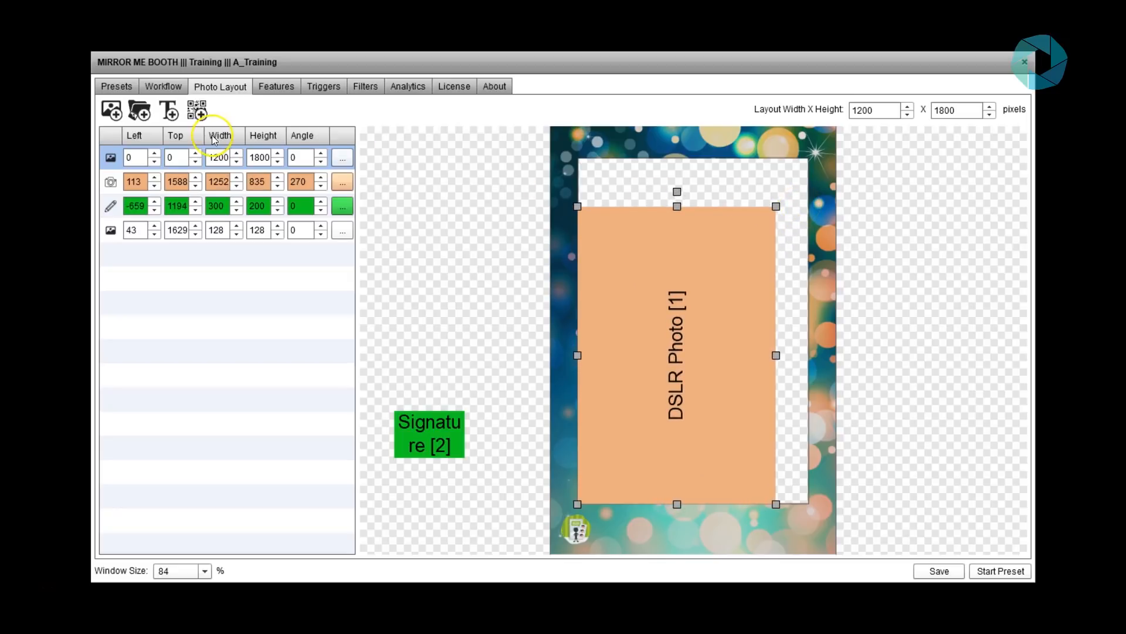
left_click(219, 183)
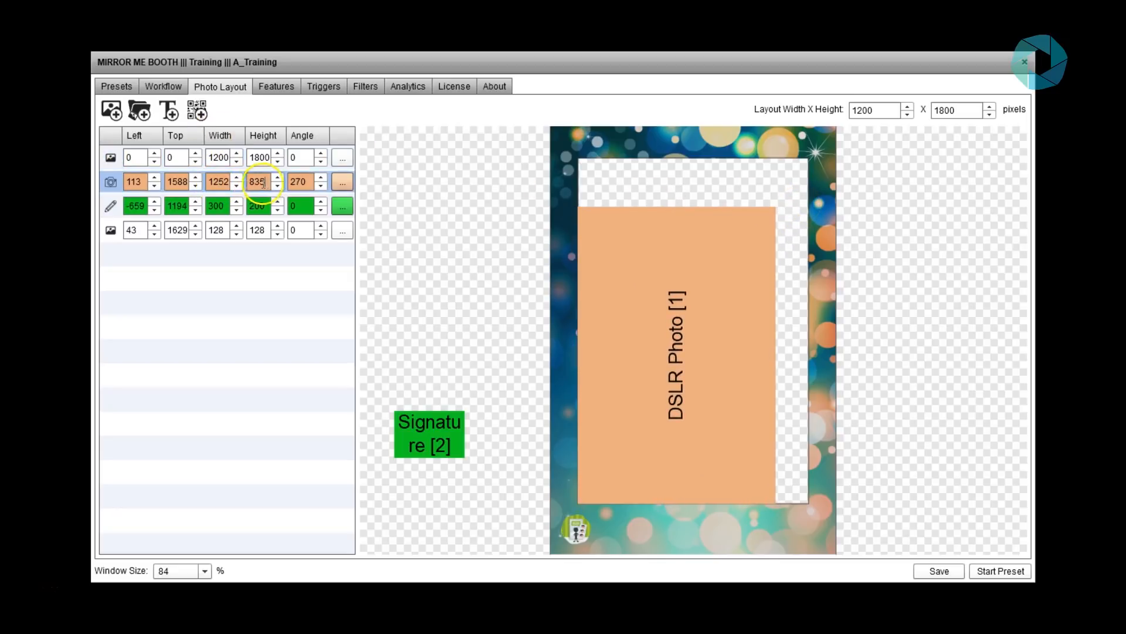
left_click(240, 179)
left_click_drag(238, 179, 237, 185)
left_click(218, 184)
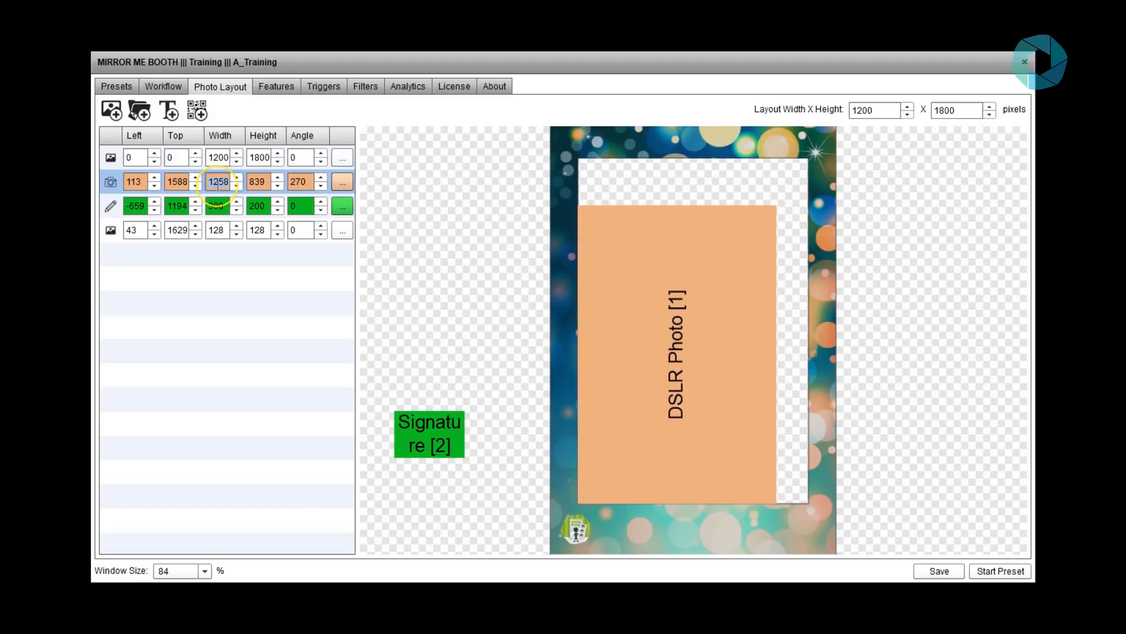
type("1500")
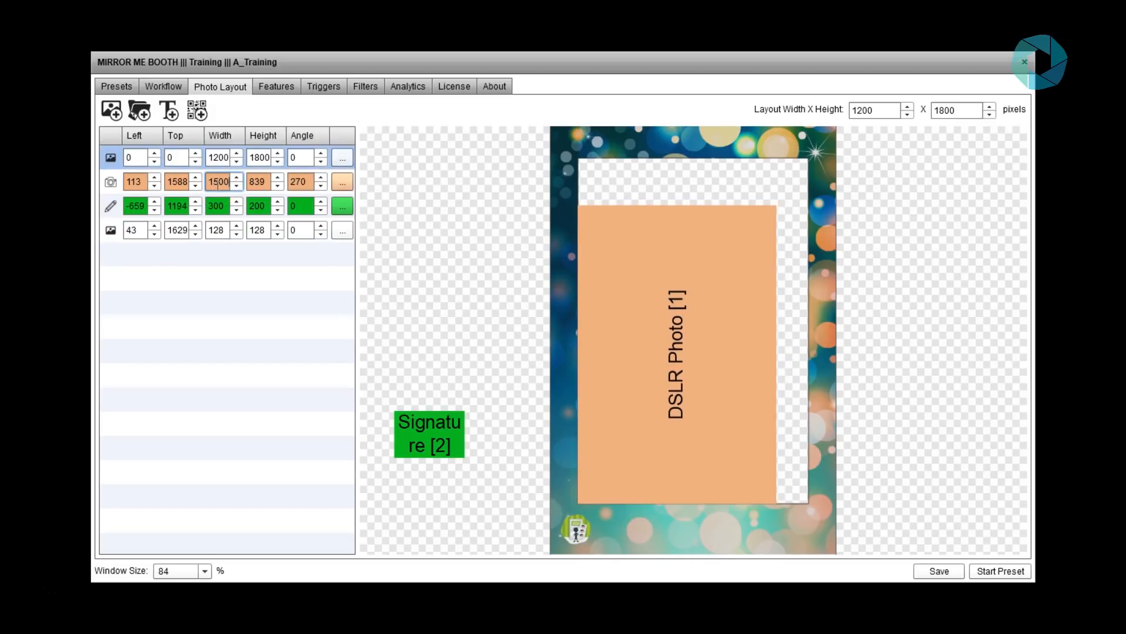
key("Return")
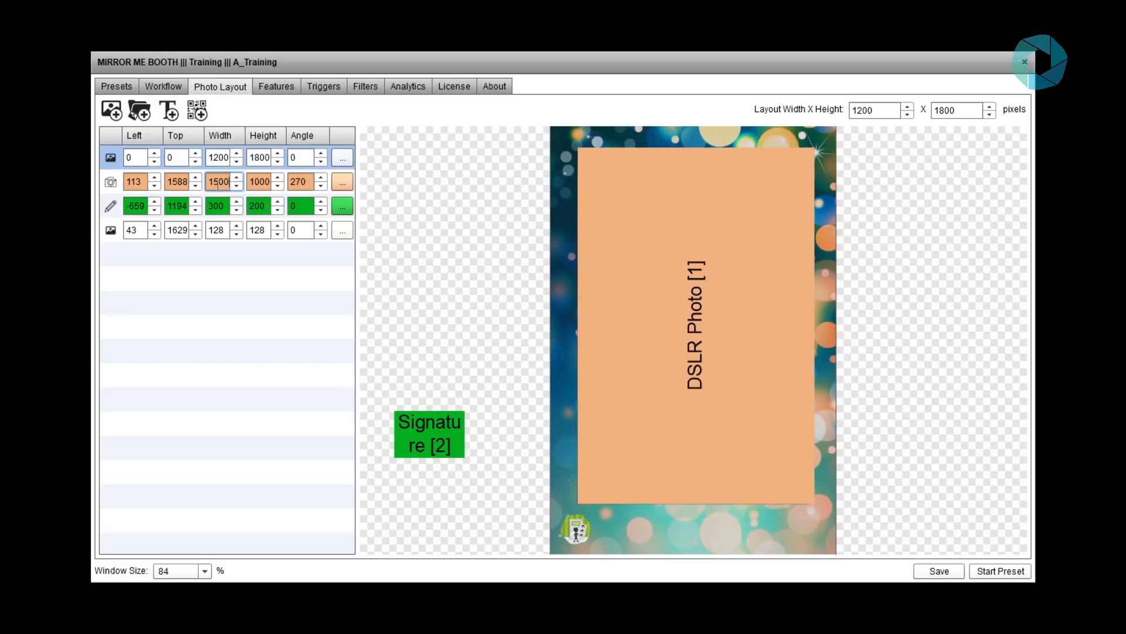
Step: Nudge the DSLR photo to Left 100 and Top 1610 so it covers the frame opening evenly
left_click(639, 316)
key("Left")
key("Left")
key("Left")
key("Left")
key("Left")
key("Left")
key("Left")
key("Left")
key("Left")
key("Left")
key("Left")
key("Left")
key("Left")
key("Down")
key("Down")
key("Down")
key("Down")
key("Down")
key("Down")
key("Down")
key("Down")
key("Down")
key("Down")
key("Down")
key("Down")
key("Down")
key("Down")
key("Down")
key("Down")
key("Down")
key("Down")
key("Down")
key("Down")
key("Down")
key("Down")
key("Down")
key("Up")
key("Up")
key("Up")
key("Up")
key("Up")
key("Up")
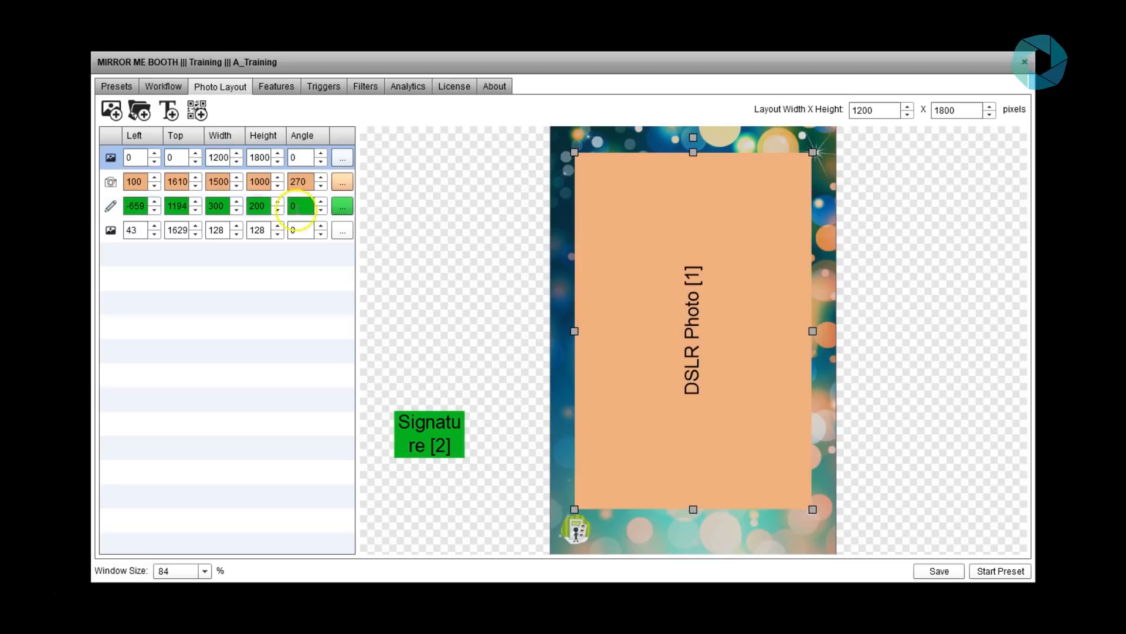
Step: Move the DSLR photo layer ahead of the background image in the layer order so it sits behind the frame
left_click(179, 182)
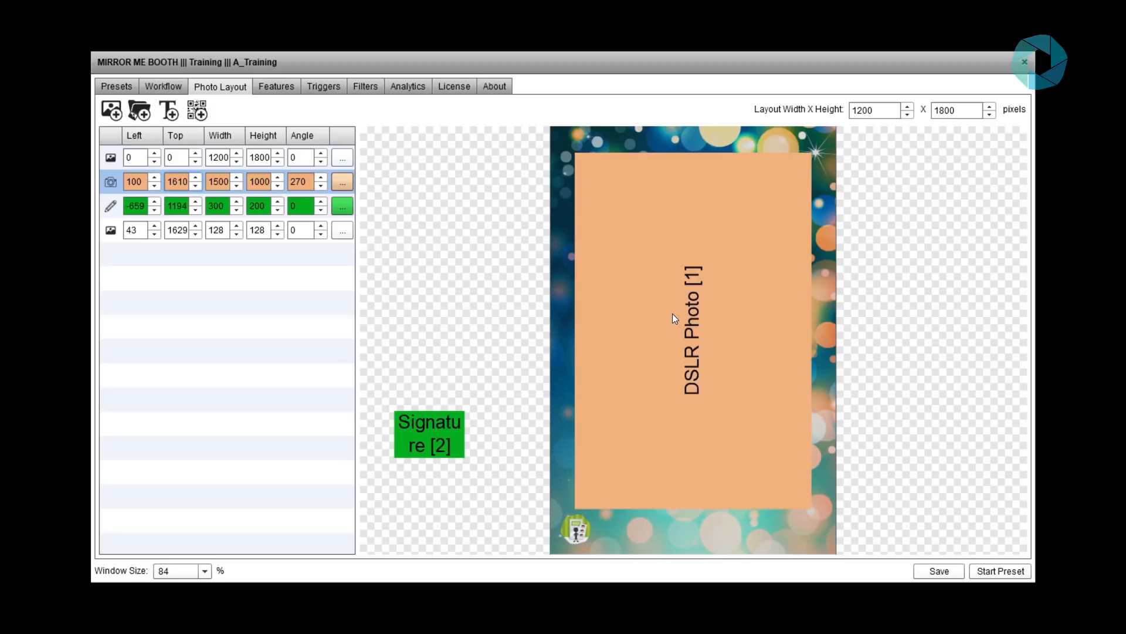
left_click(109, 182)
left_click_drag(111, 183, 111, 160)
Step: Place the signature over the layout's lower-right corner, enlarged to about 391 x 261 and rotated to about -8.4 degrees
left_click(412, 430)
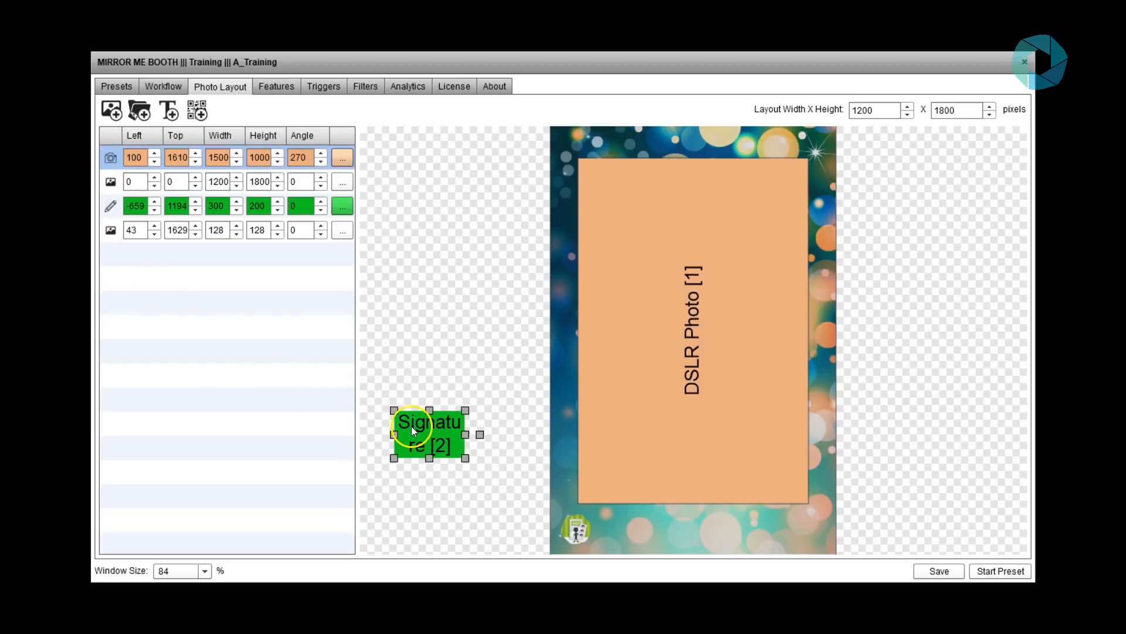
mouse_move(412, 430)
left_mouse_down()
mouse_move(579, 467)
mouse_move(762, 486)
mouse_move(766, 516)
mouse_move(727, 491)
left_mouse_up()
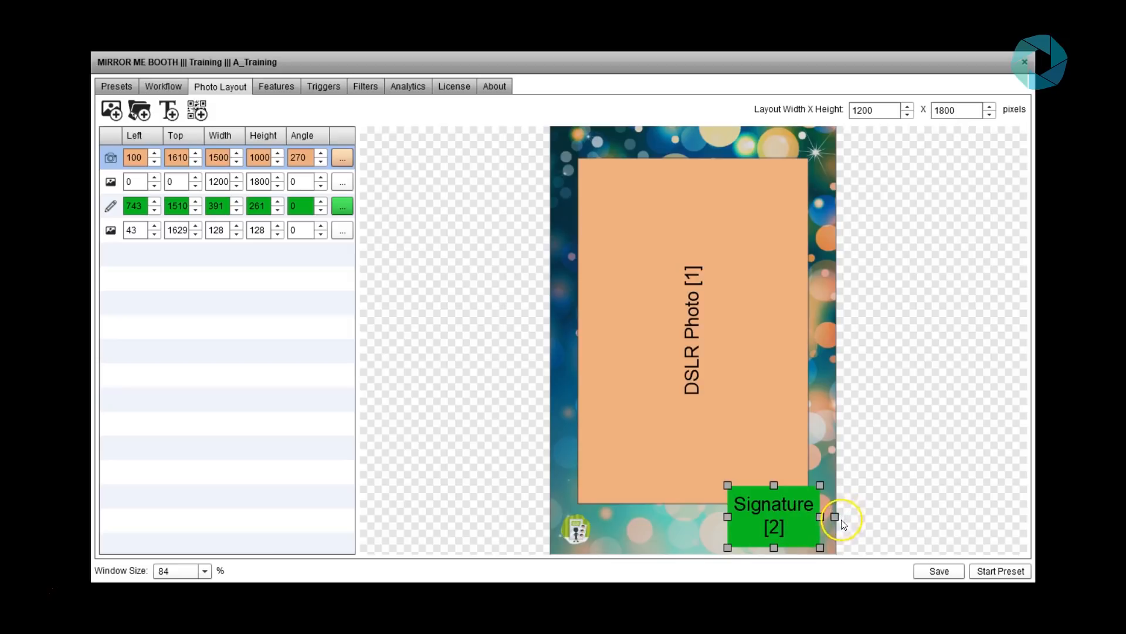
mouse_move(836, 516)
left_mouse_down()
mouse_move(832, 487)
mouse_move(836, 540)
mouse_move(828, 481)
mouse_move(834, 508)
left_mouse_up()
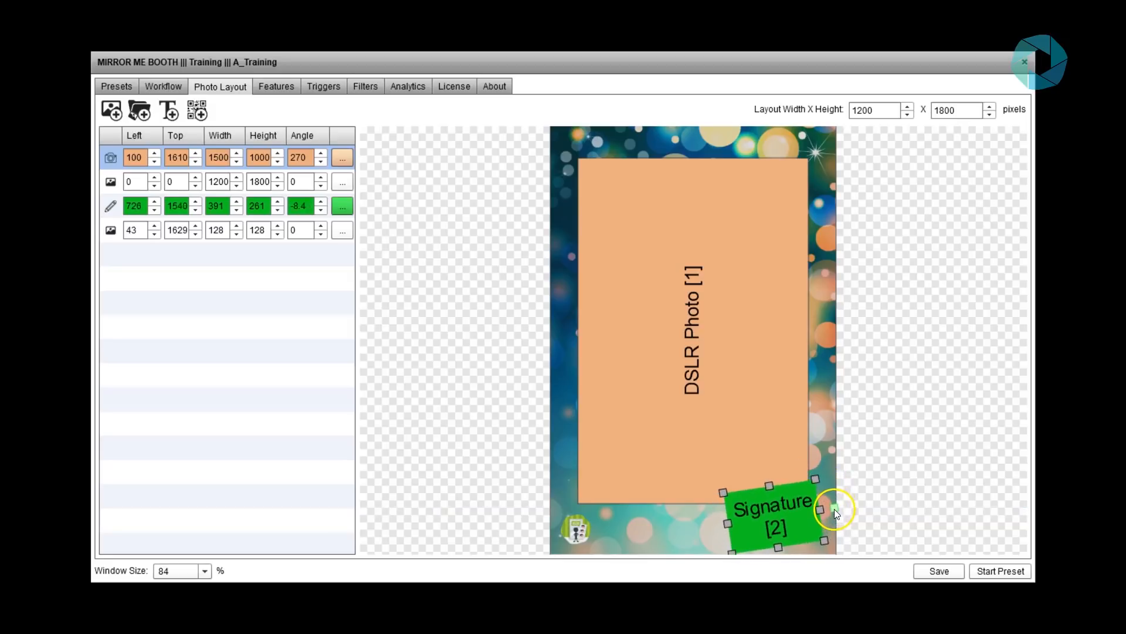
Step: Fine-tune the signature's rotation to -9.8 degrees and save the A_Training preset
left_click(303, 209)
left_click(316, 203)
left_click_drag(316, 203, 322, 213)
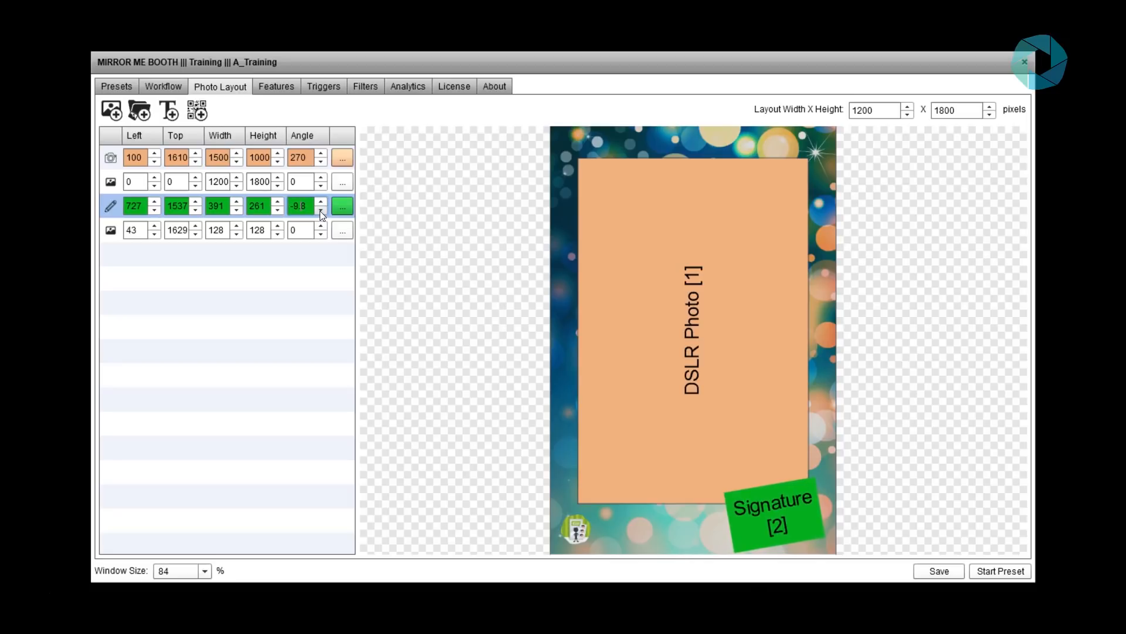
left_click(940, 578)
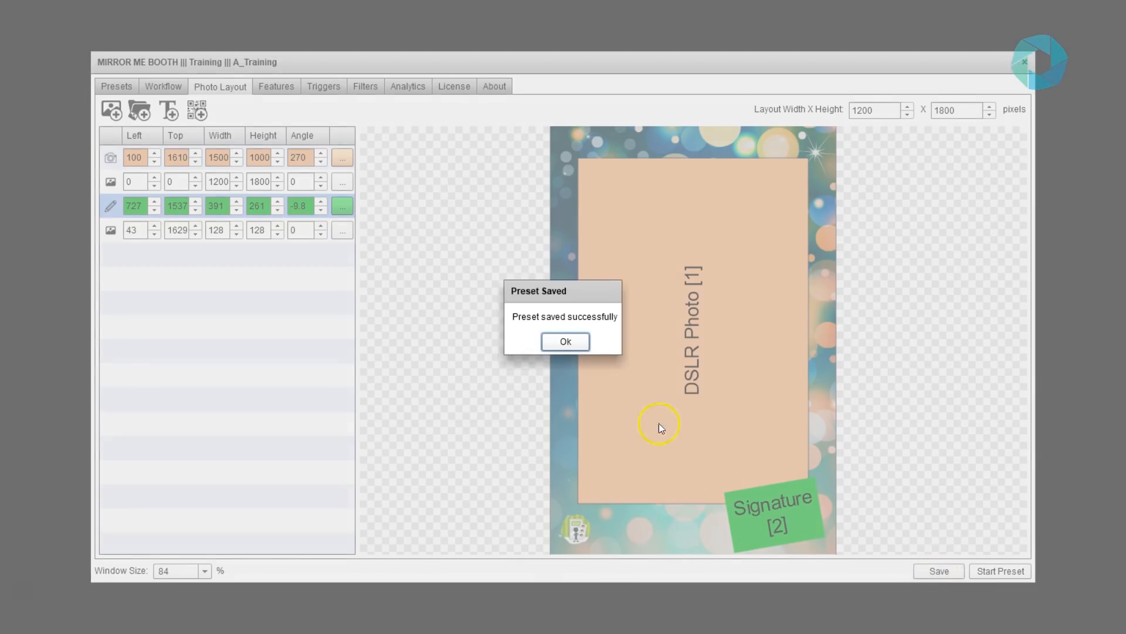
left_click(569, 348)
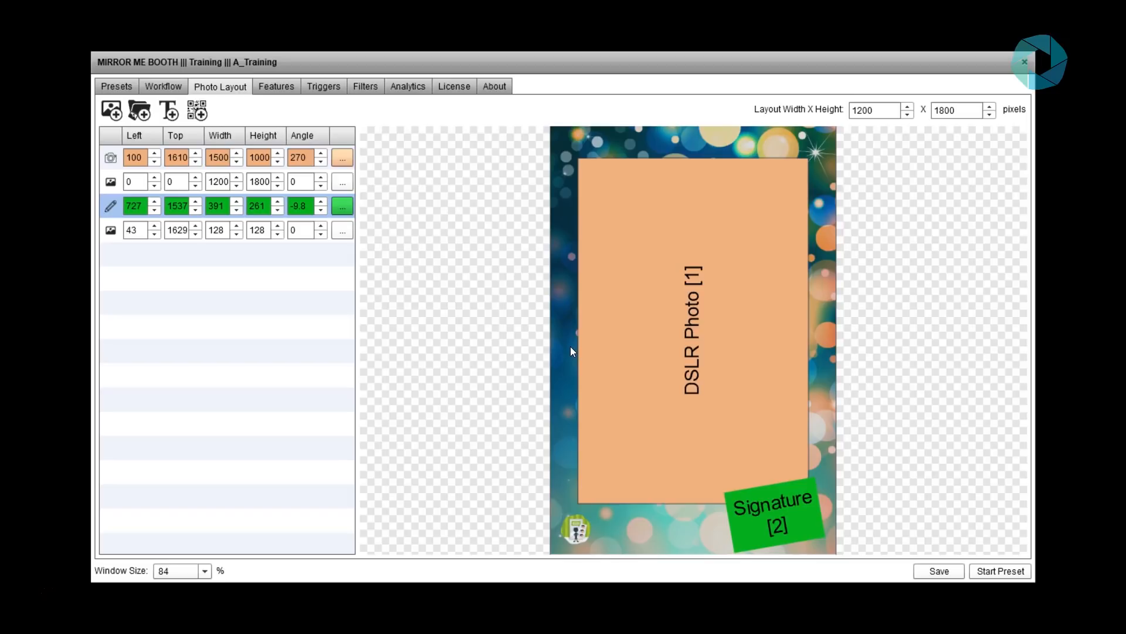
Step: Add a text element near the top of the DSLR photo reading "Have a great day!"
left_click(170, 113)
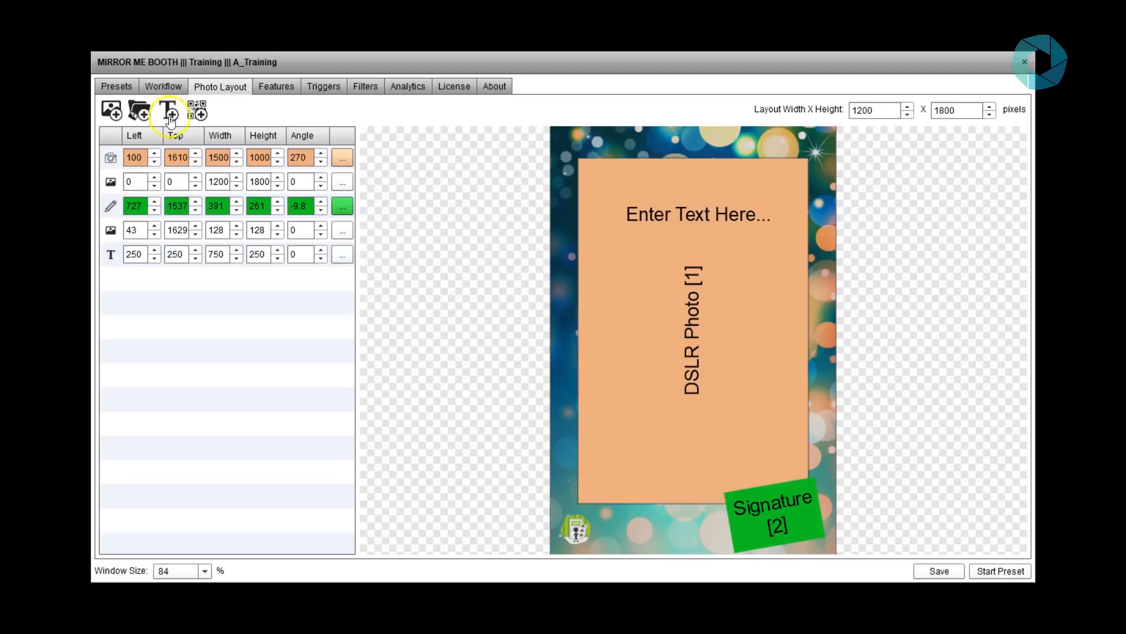
left_click_drag(666, 210, 688, 217)
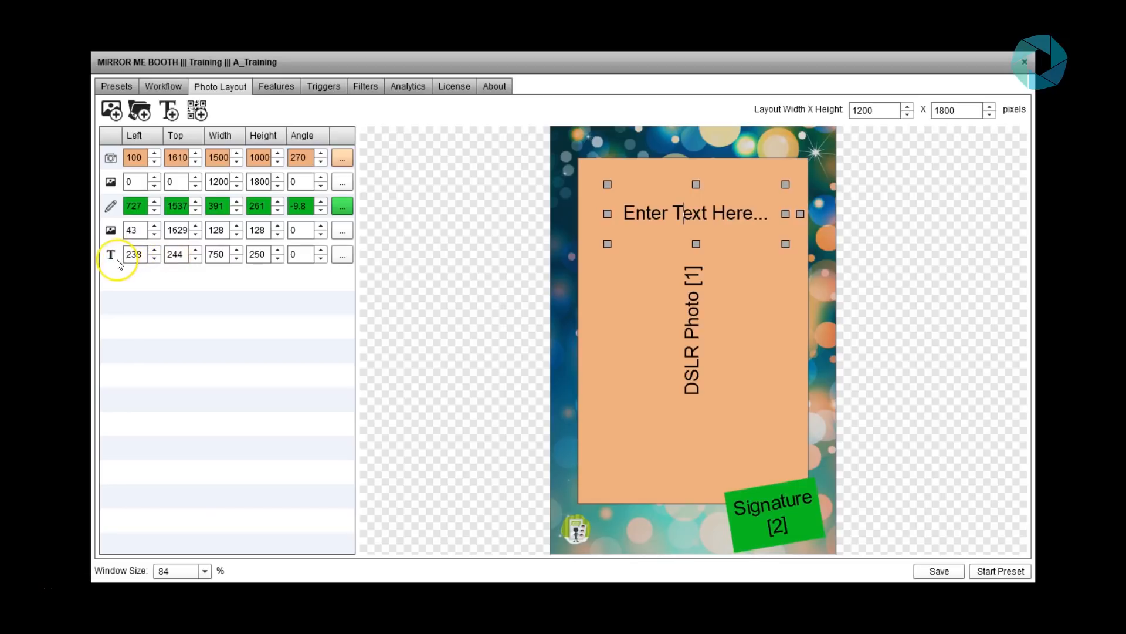
left_click(111, 259)
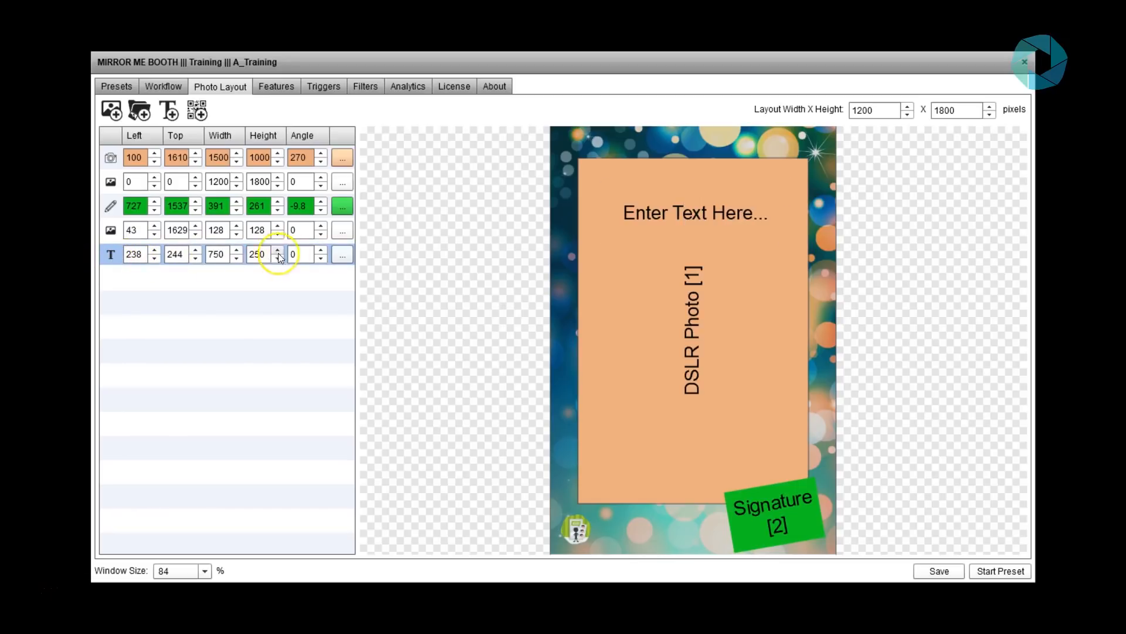
left_click(345, 256)
left_click_drag(552, 235, 515, 288)
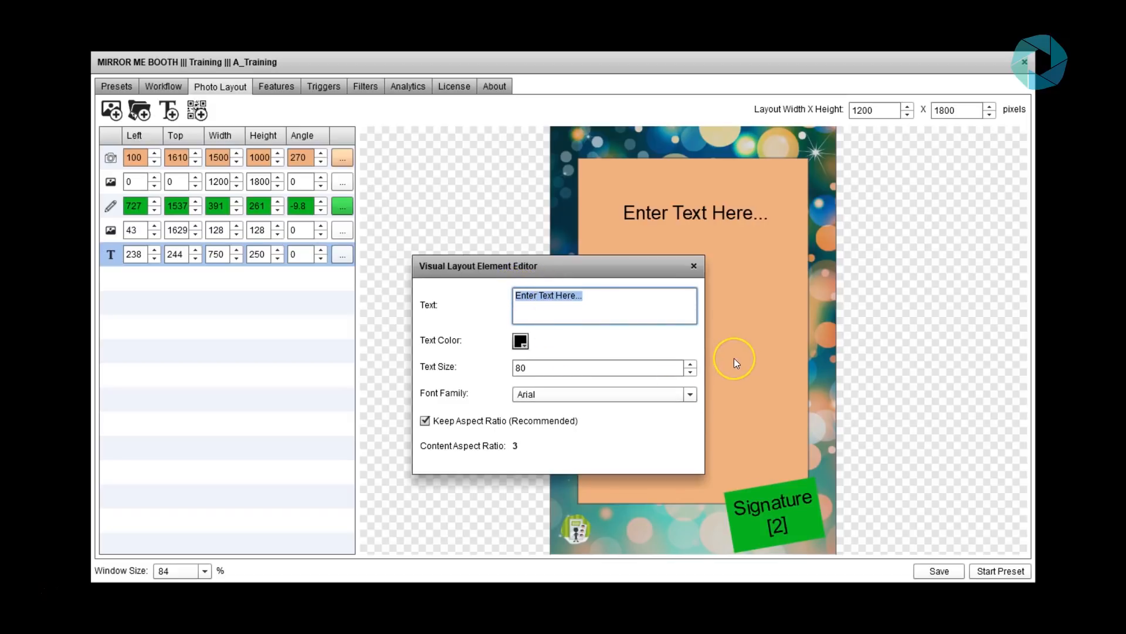
type("Have a great day!")
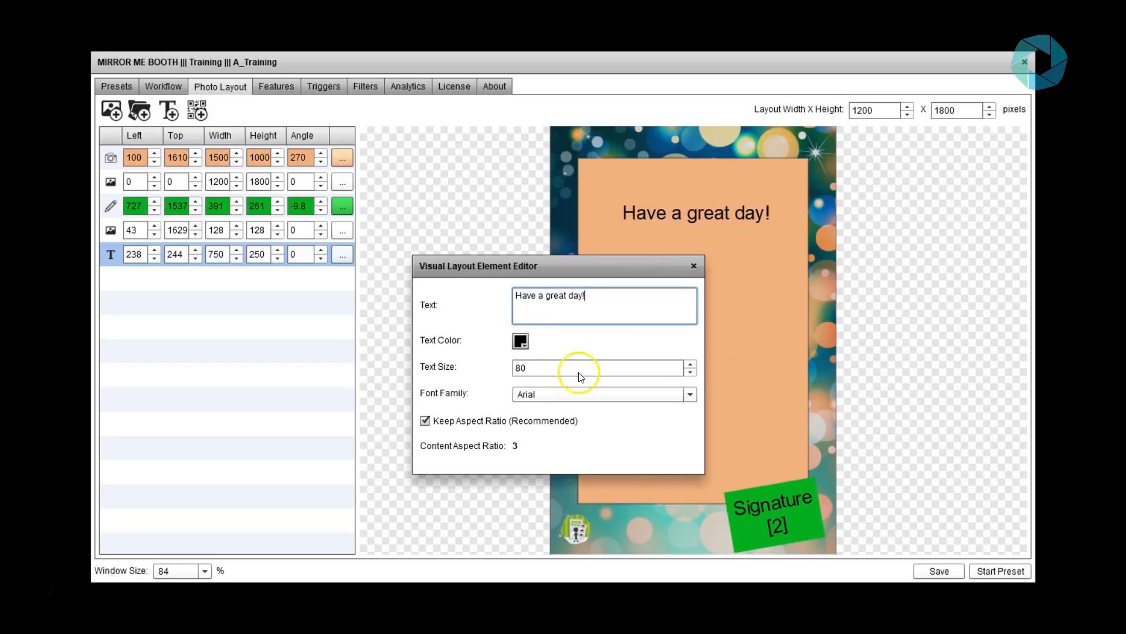
Step: Format the "Have a great day!" text in blue at size 100 with the Courier New Baltic font
left_click(520, 341)
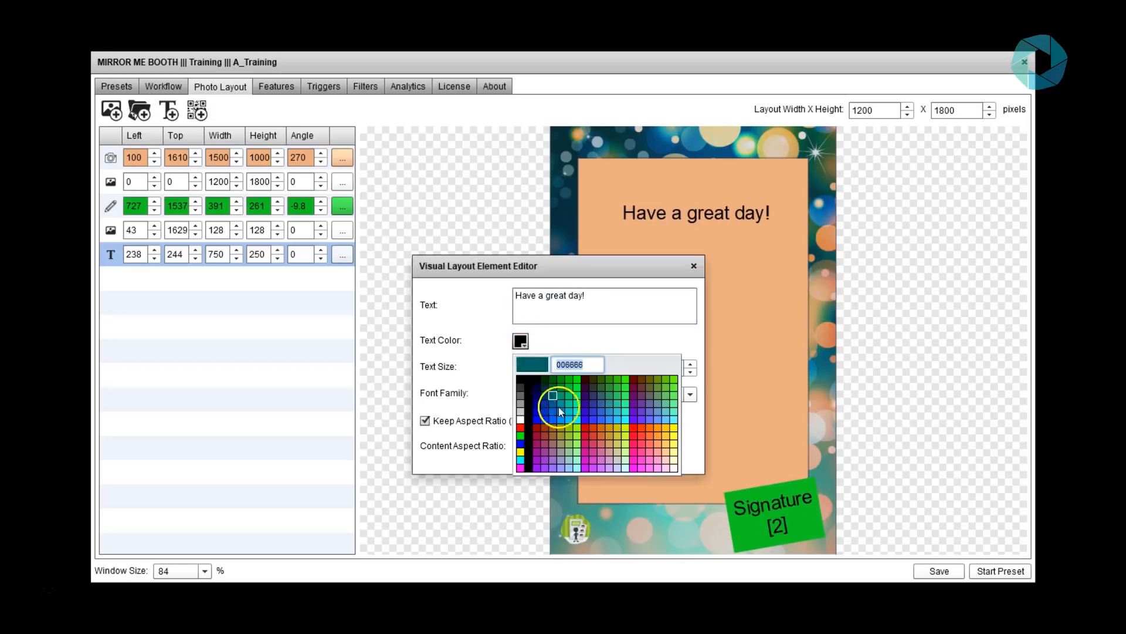
left_click(595, 414)
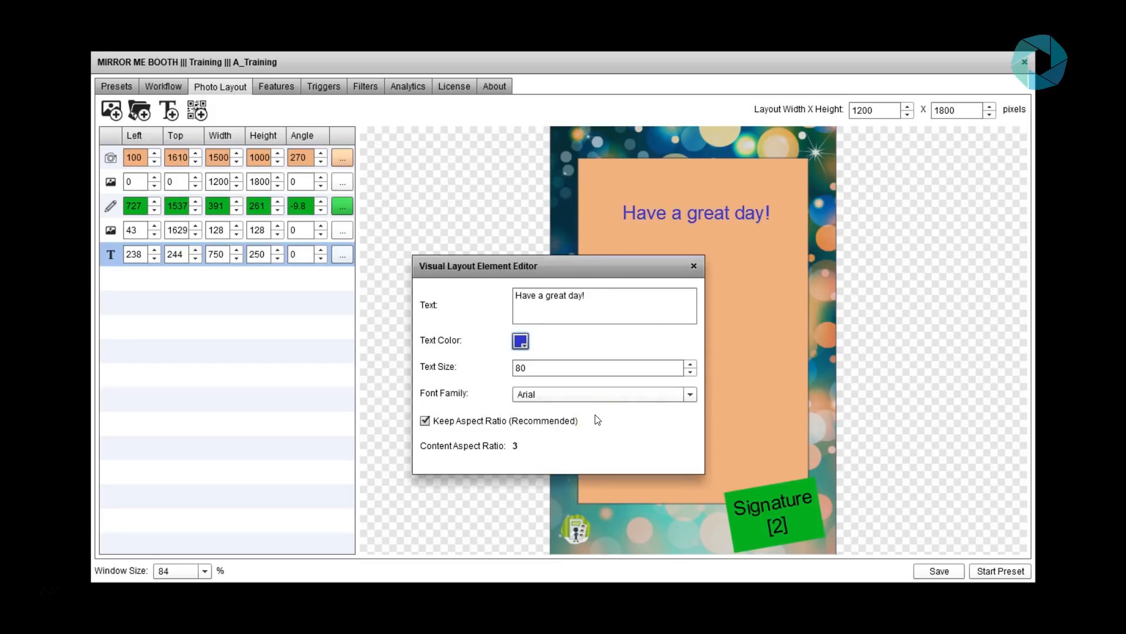
double_click(562, 369)
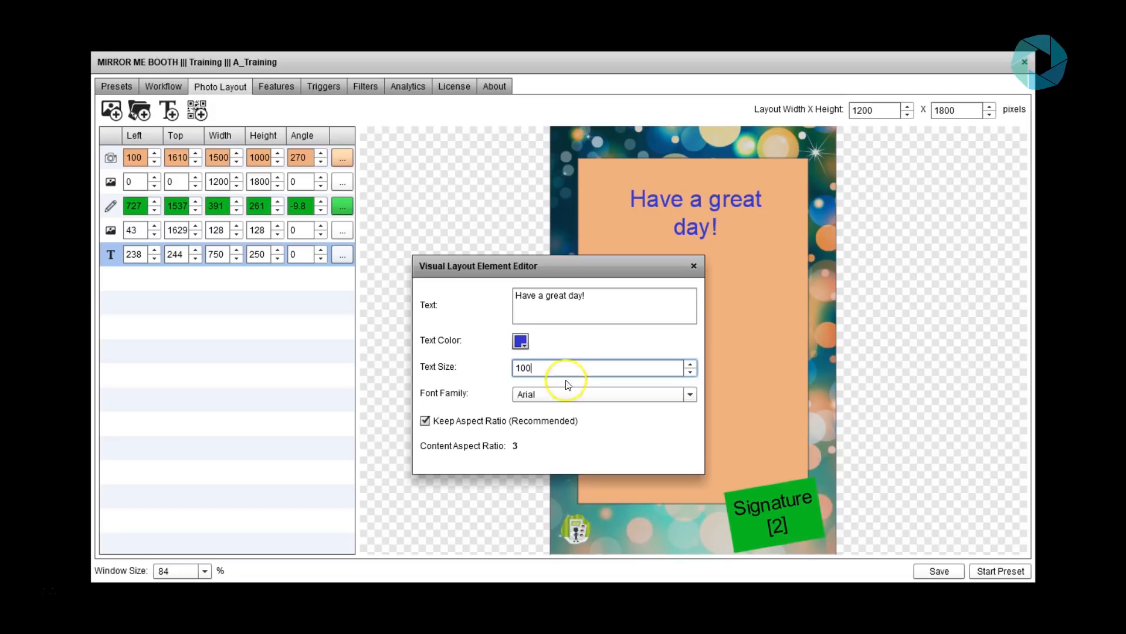
left_click(574, 394)
scroll(579, 432, "down", 15)
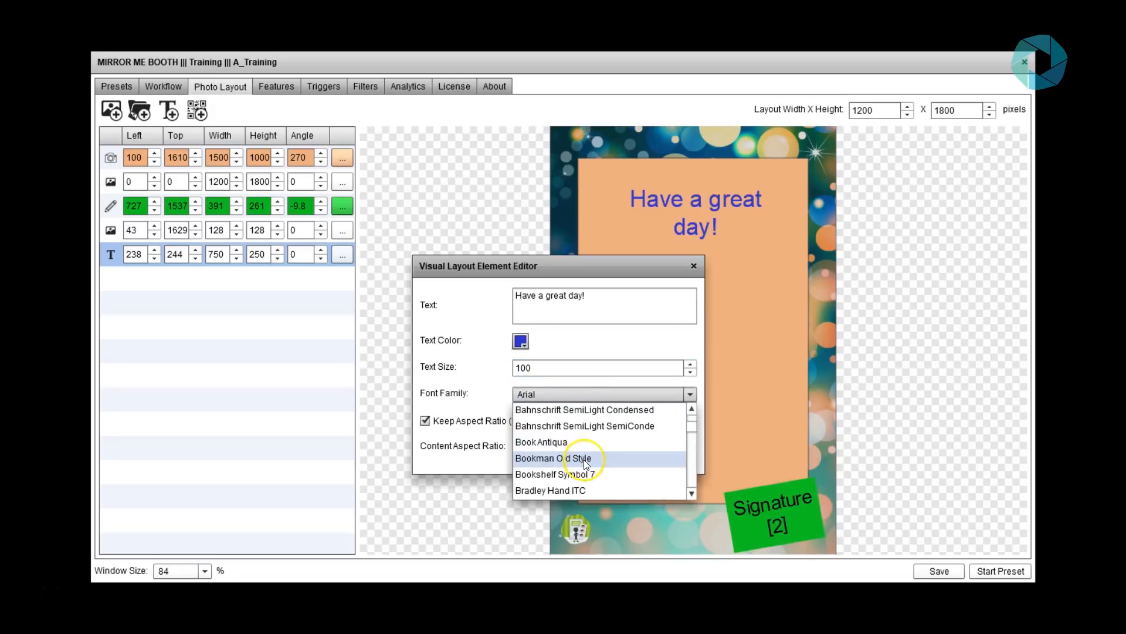
left_click(587, 465)
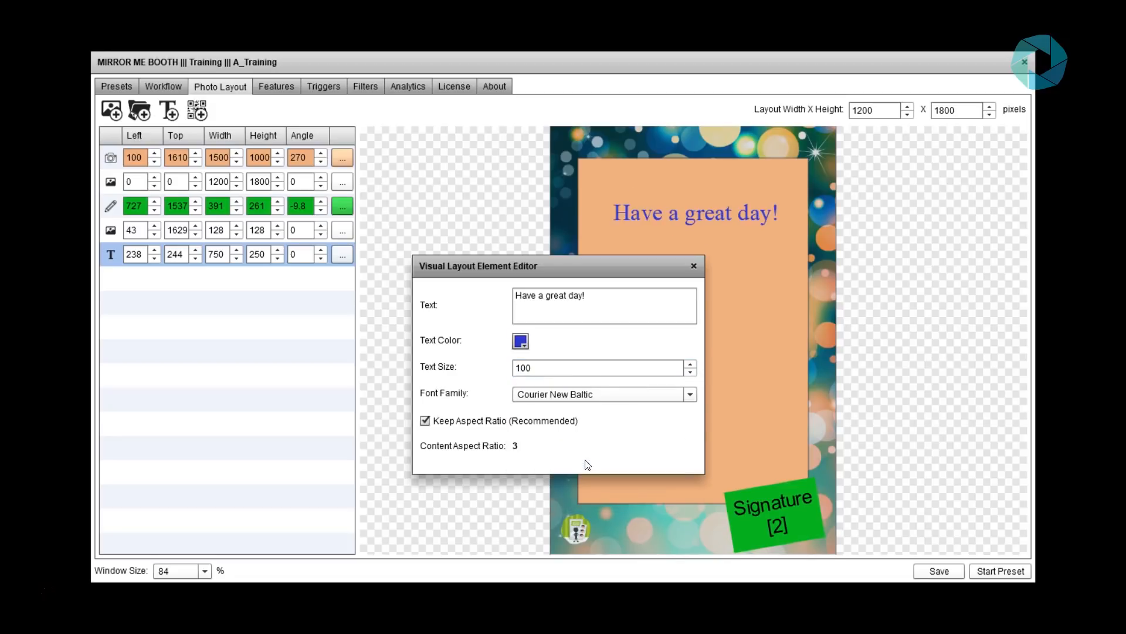
left_click(696, 264)
Step: Shift the "Have a great day!" text down to Top 292 and delete that text layer from the layout
mouse_move(690, 212)
left_mouse_down()
mouse_move(713, 195)
mouse_move(678, 206)
mouse_move(673, 227)
mouse_move(695, 230)
left_mouse_up()
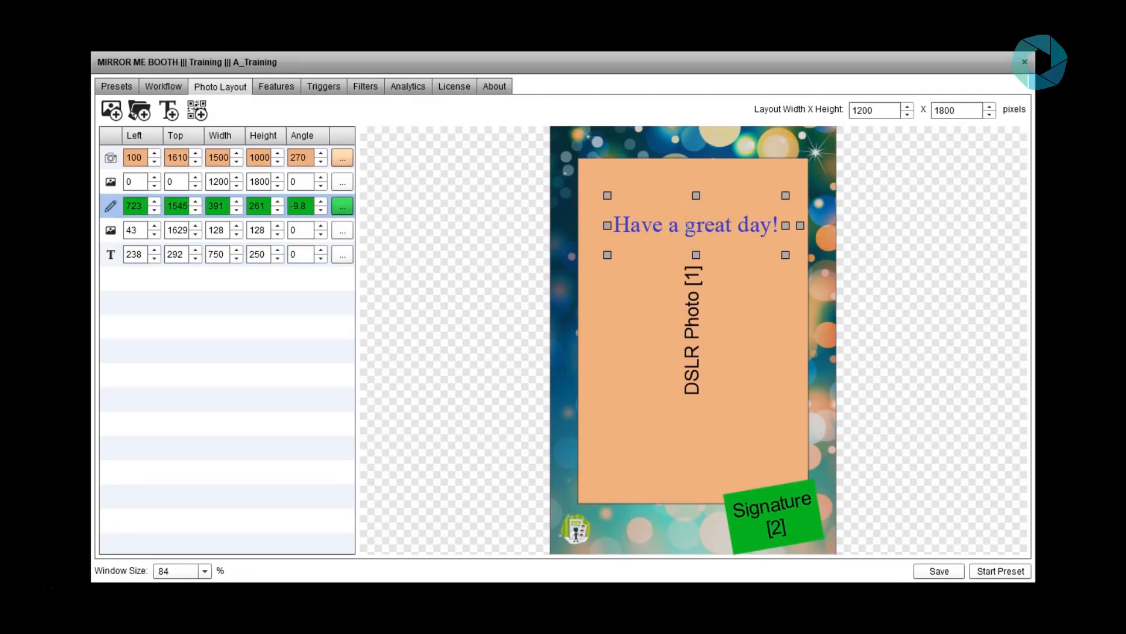
left_click(110, 254)
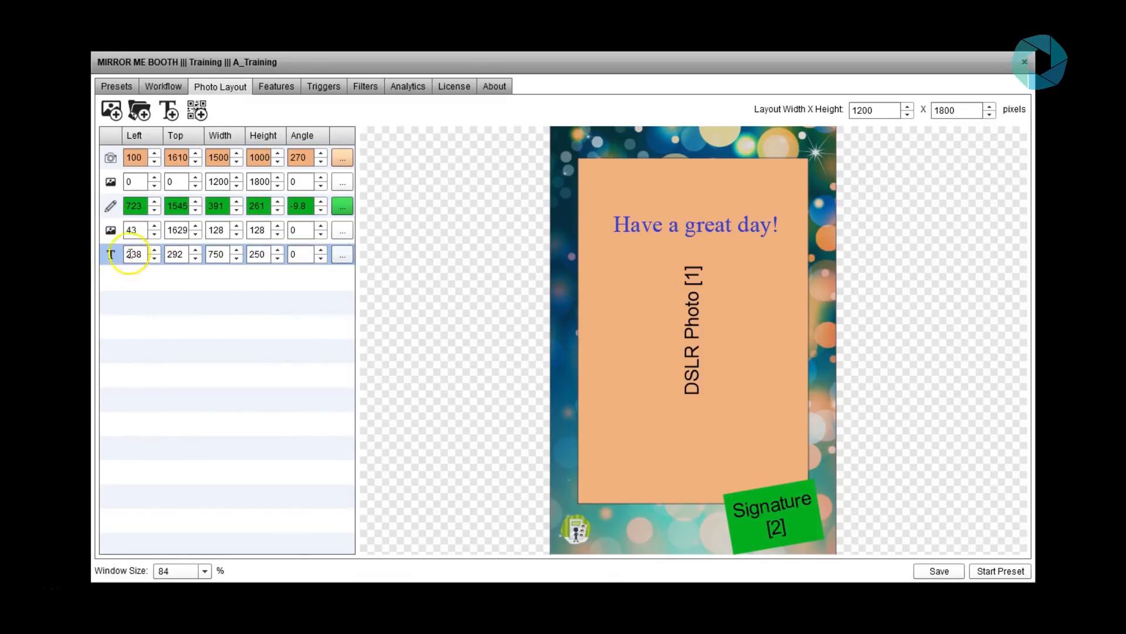
key("Delete")
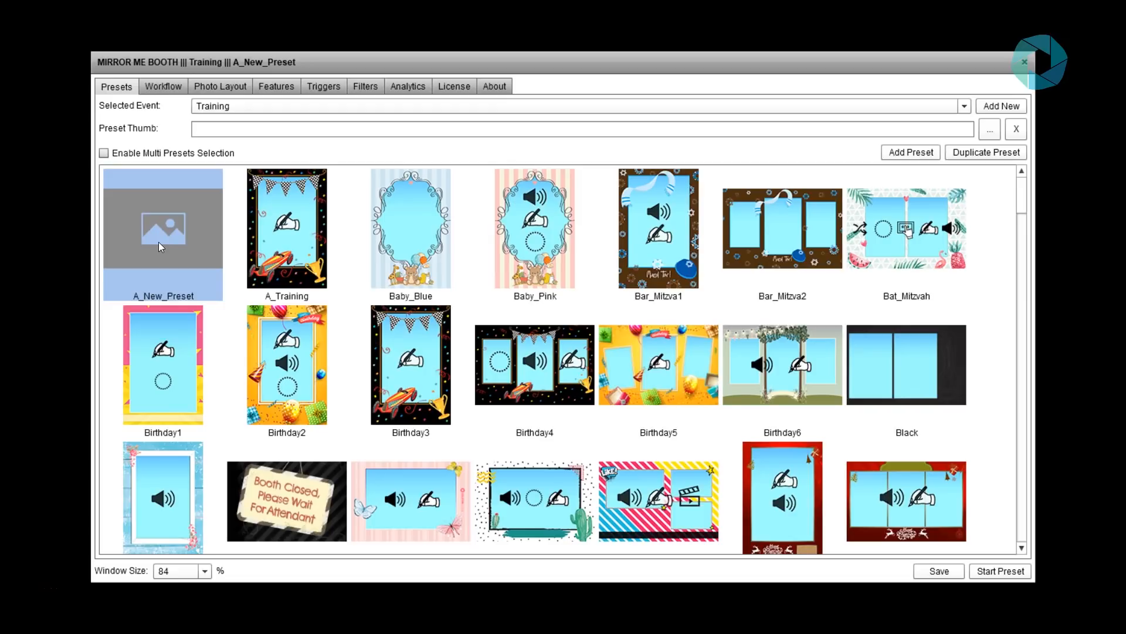
Step: Select A_New_Preset among the Training presets and review its photo layout and workflow
left_click(897, 151)
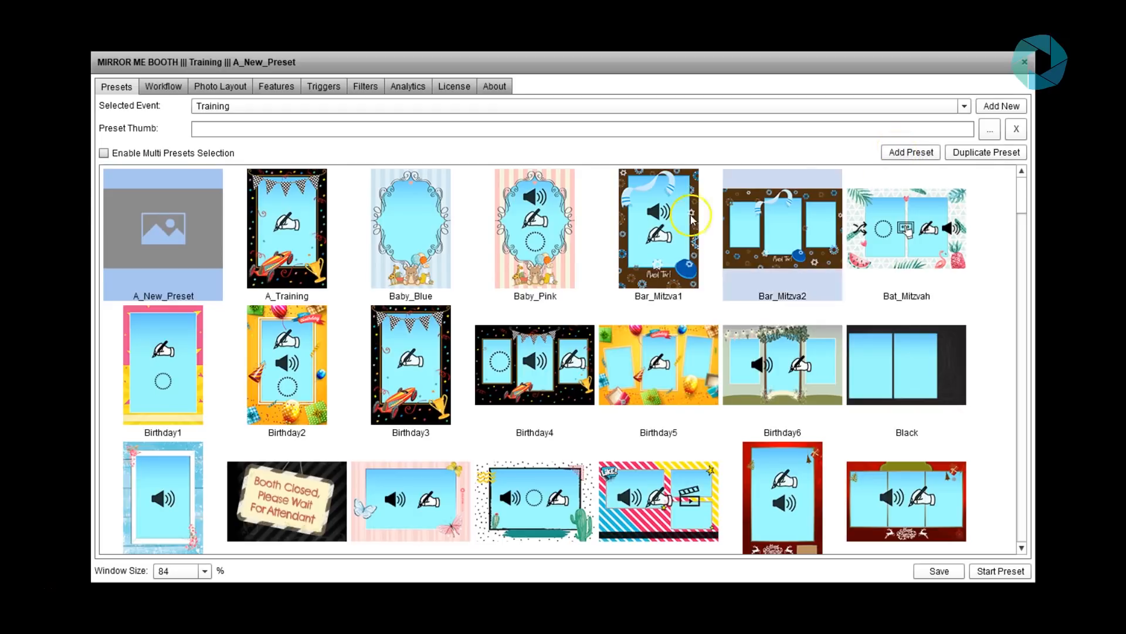
left_click(166, 238)
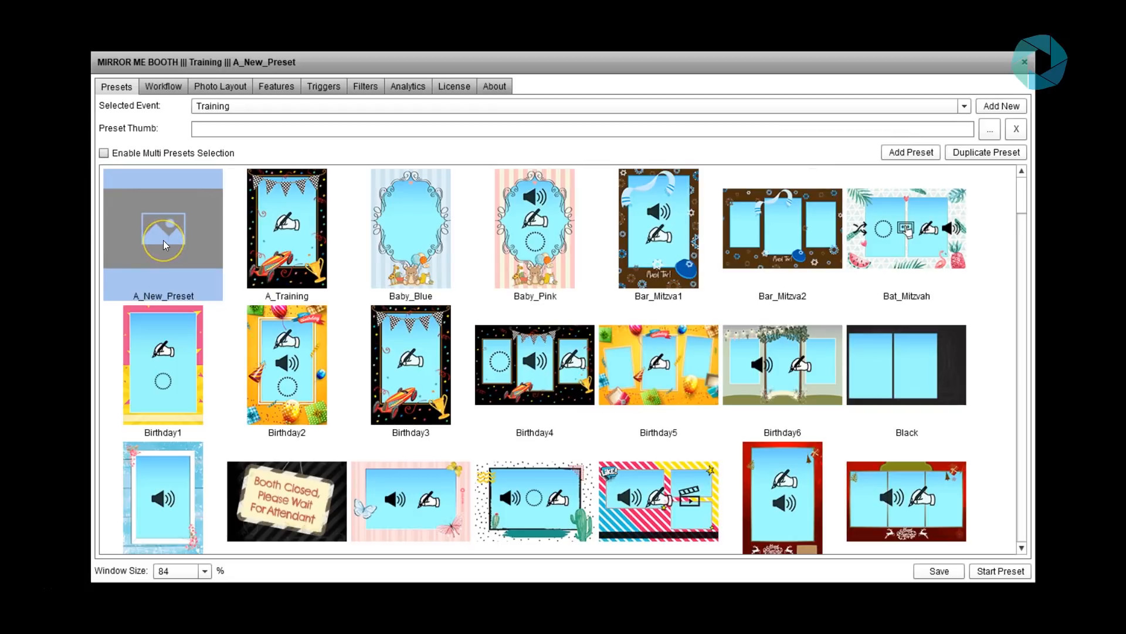
left_click(158, 89)
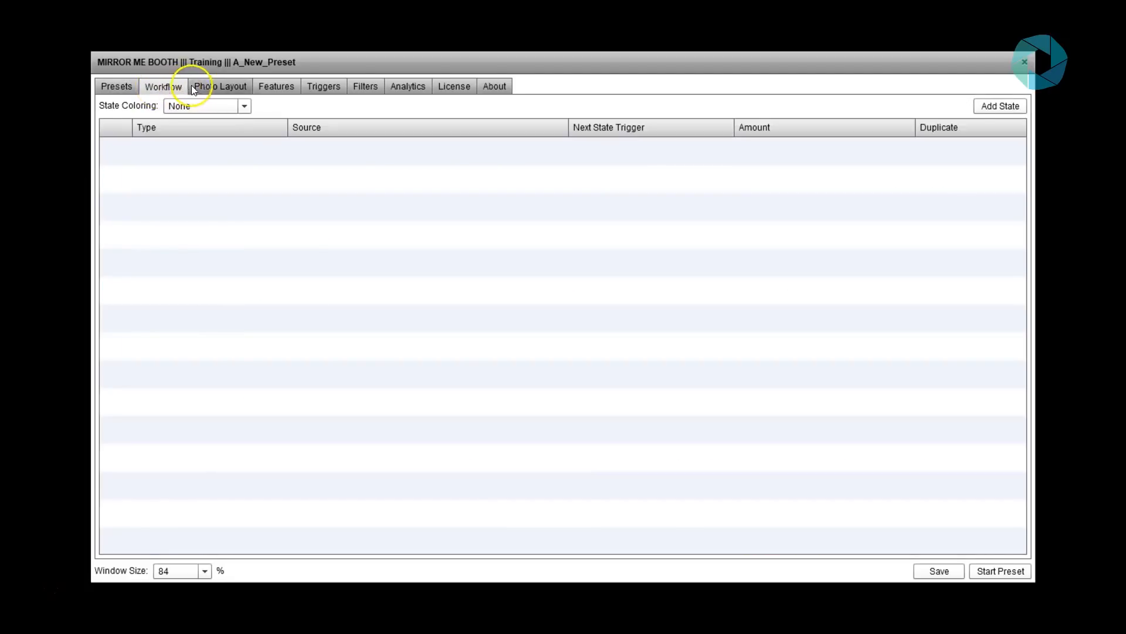
left_click(222, 88)
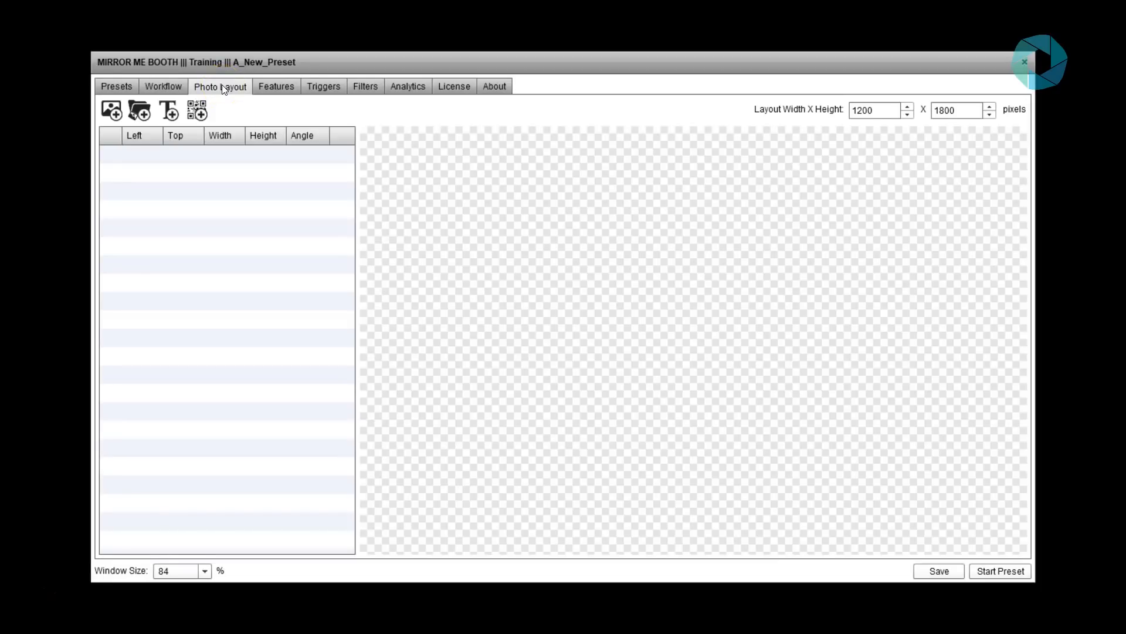
left_click(169, 90)
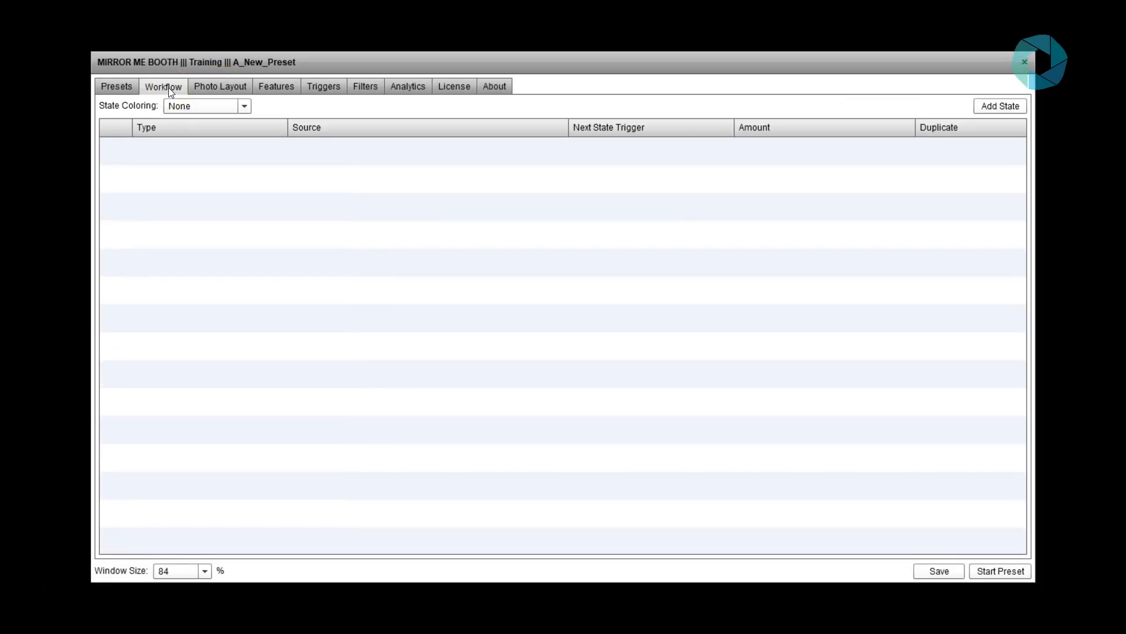
Step: Add a first state to the A_New_Preset workflow with the type Animation
left_click(294, 154)
left_click(999, 105)
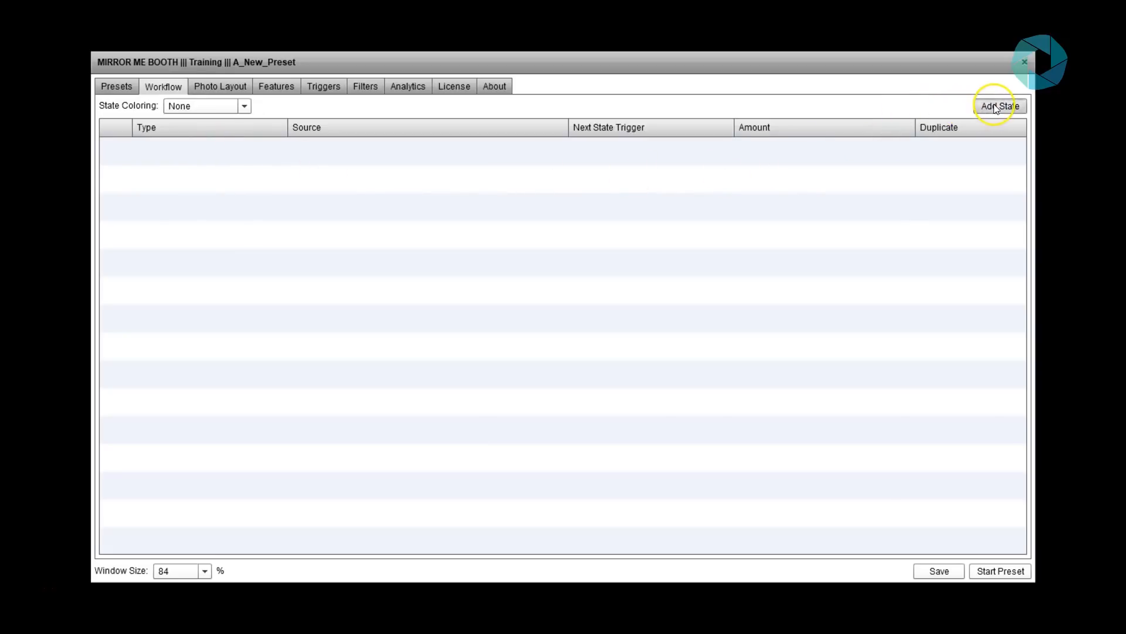
left_click(277, 148)
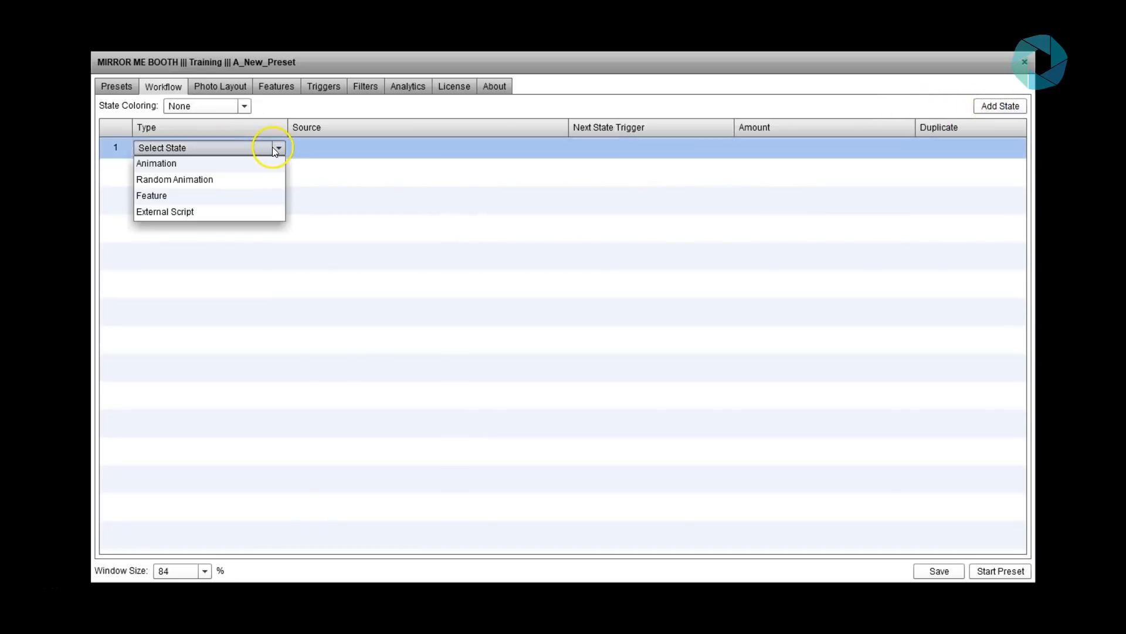
left_click(271, 163)
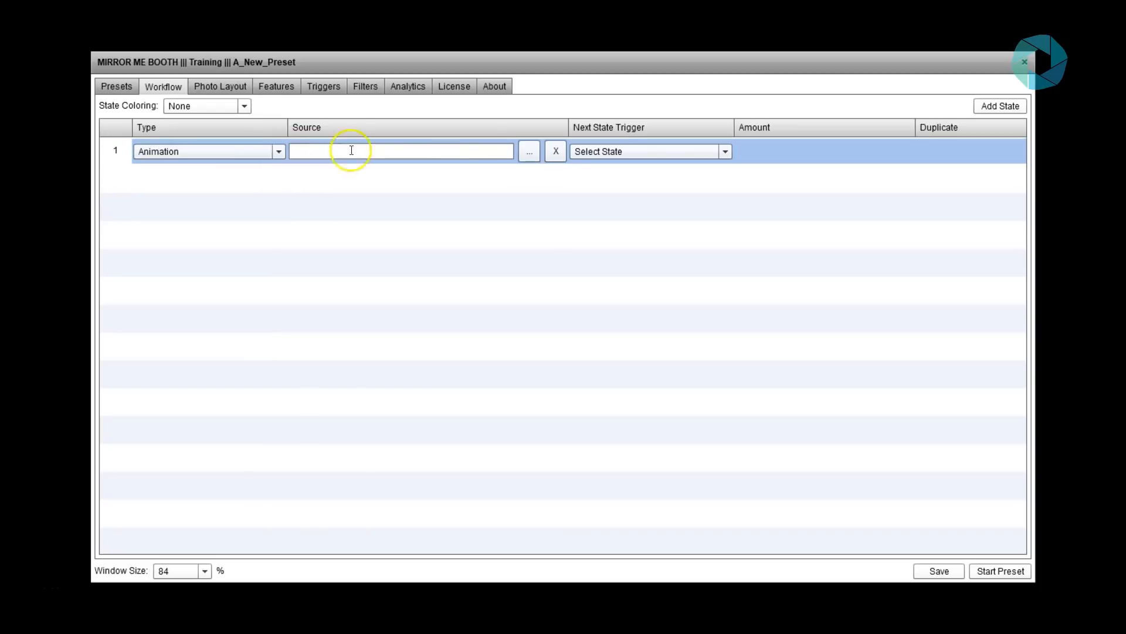
Step: Set the first state's source to Touch_Here_to_Start_Arcade.swf from the Touch_To_Start folder and its next state trigger to Touch
left_click(526, 153)
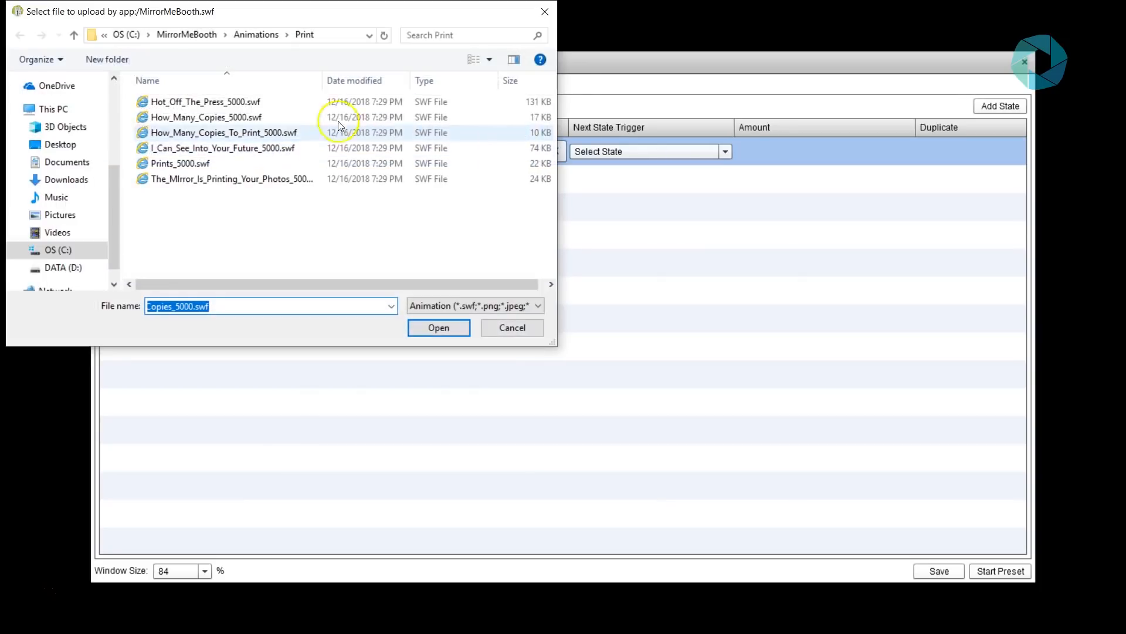
left_click(244, 37)
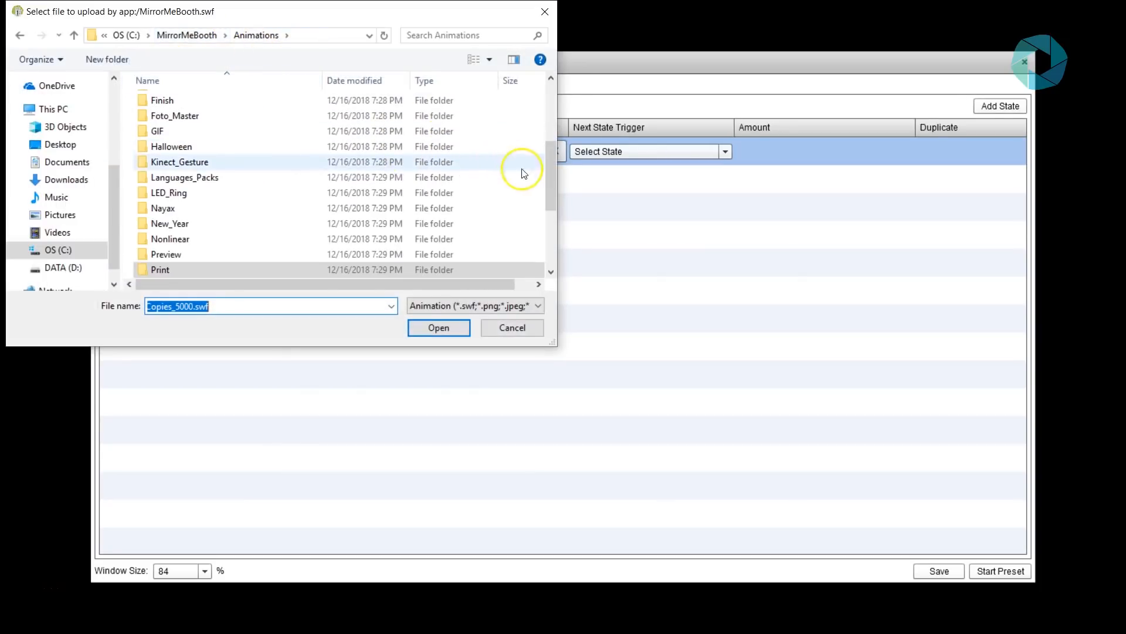
left_click_drag(548, 163, 555, 221)
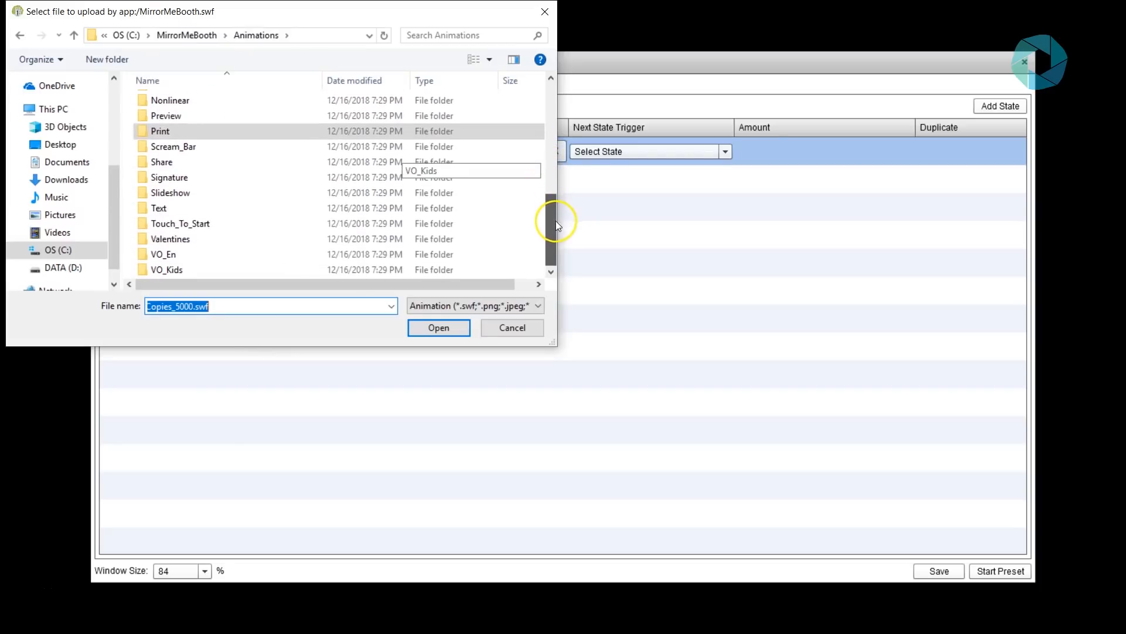
double_click(233, 225)
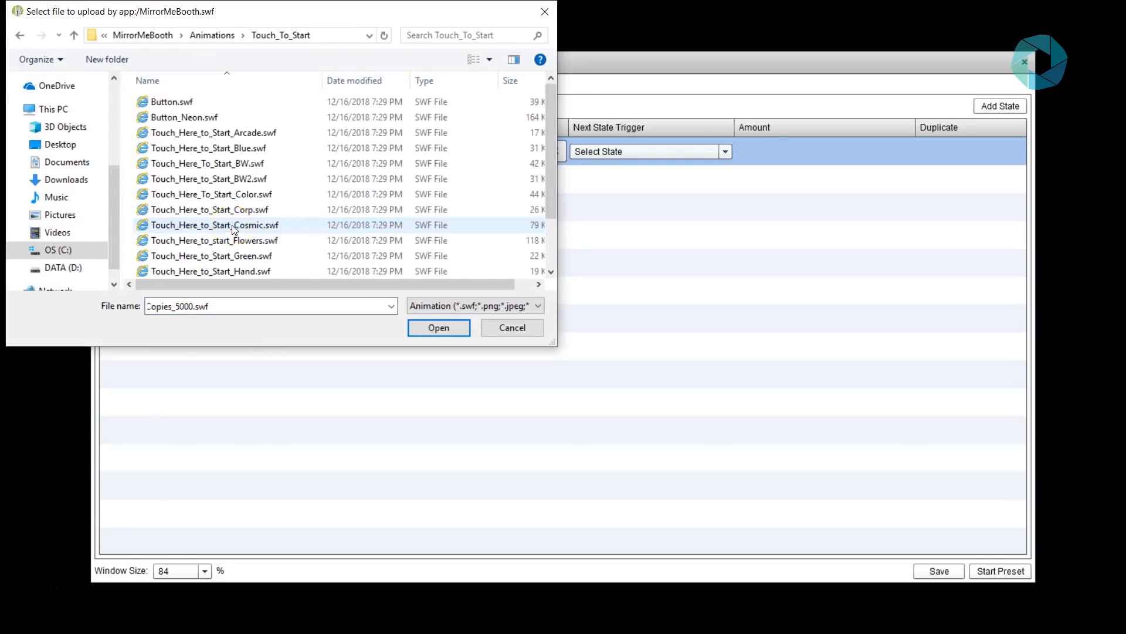
left_click(309, 132)
left_click(428, 329)
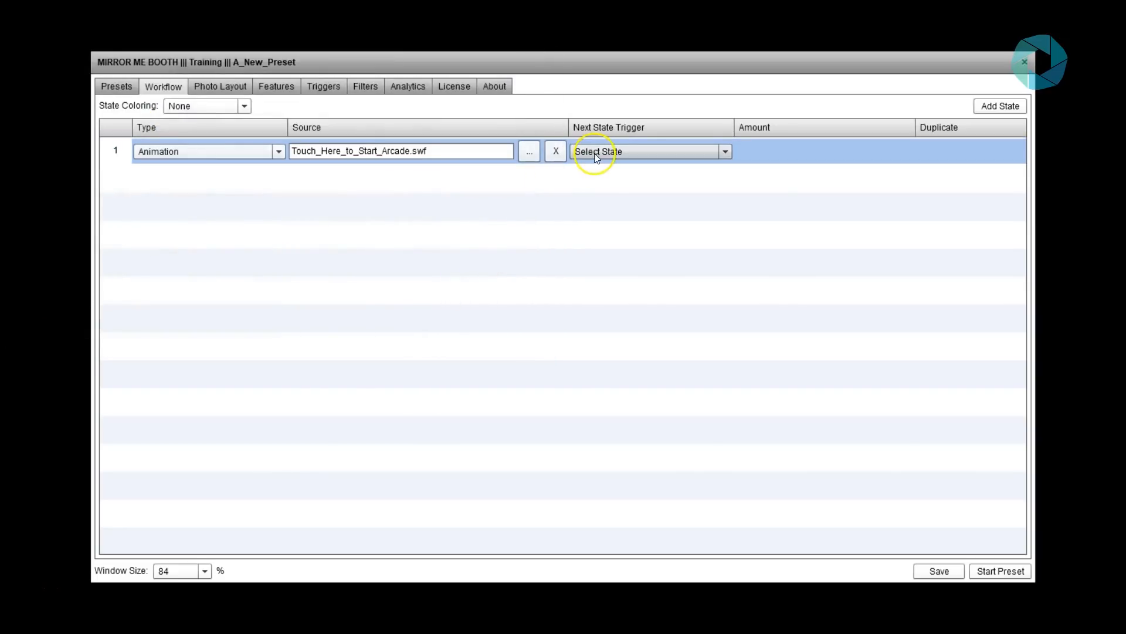
left_click(595, 152)
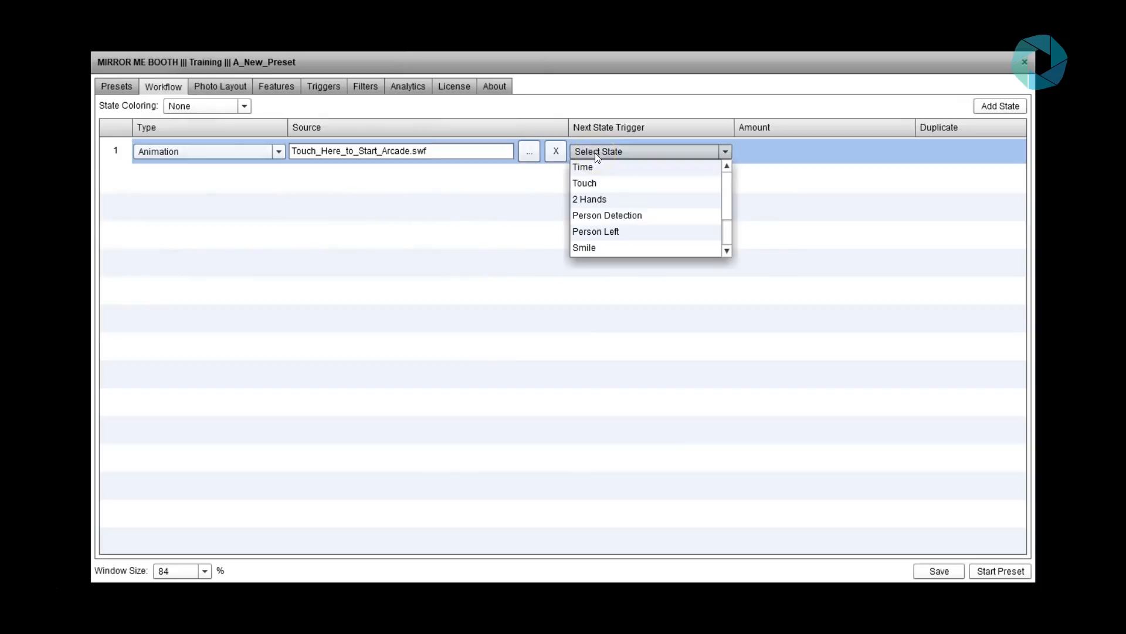
left_click(591, 186)
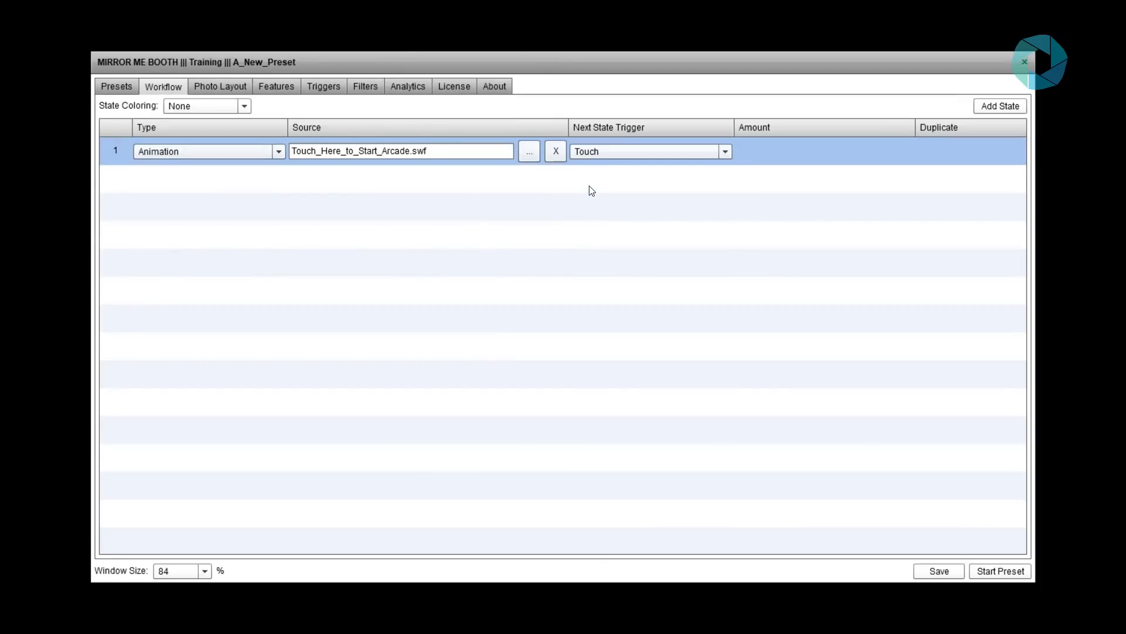
Step: Add a second state to the A_New_Preset workflow with the type Animation
left_click(998, 106)
left_click(281, 175)
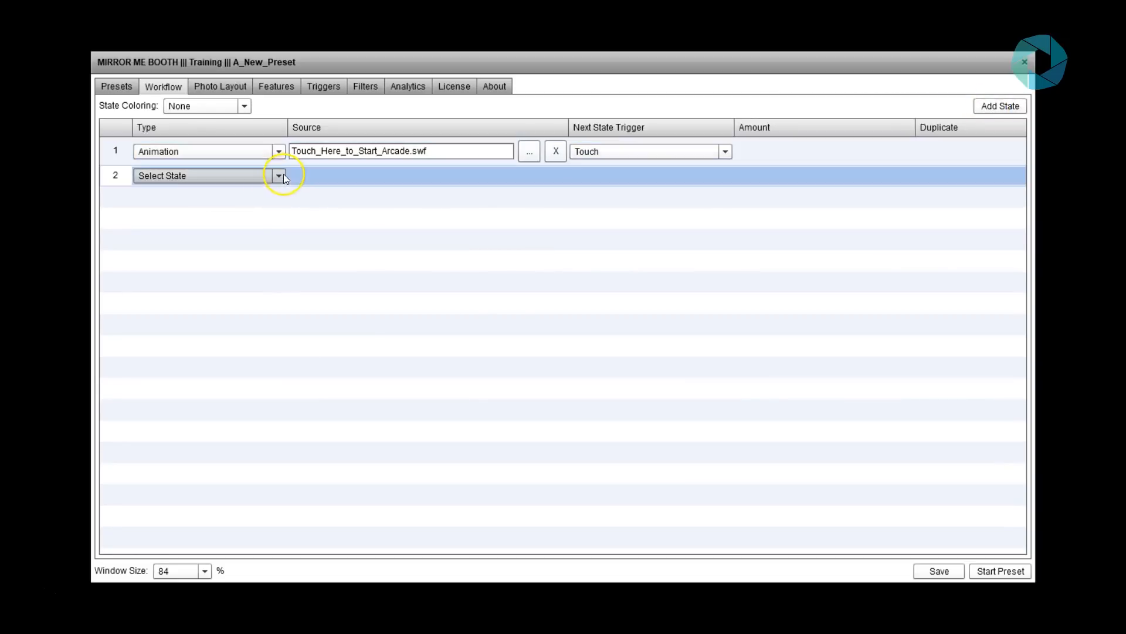
left_click(274, 191)
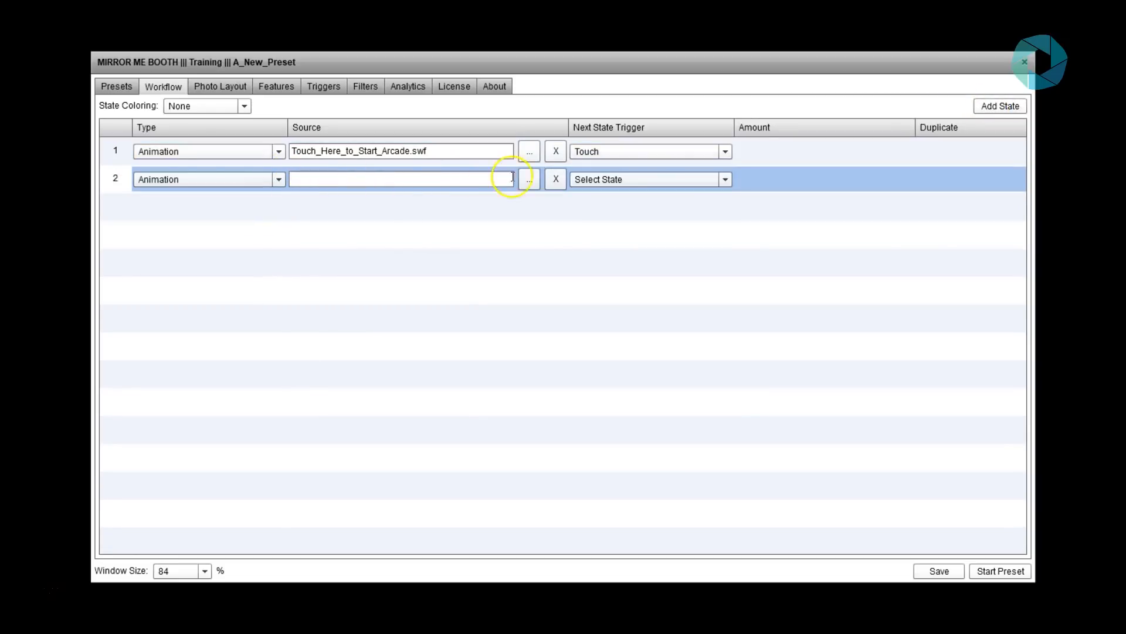
Step: Set the second state's source to Say_Cheese_5000.swf from the Before_Photo animations folder
left_click(530, 178)
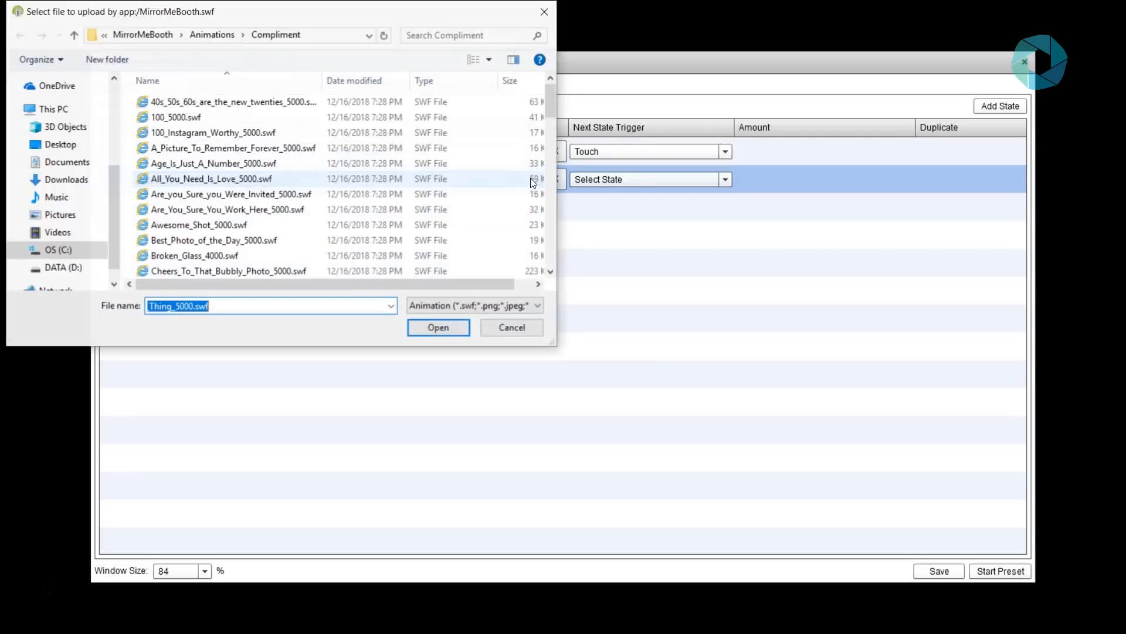
left_click(212, 37)
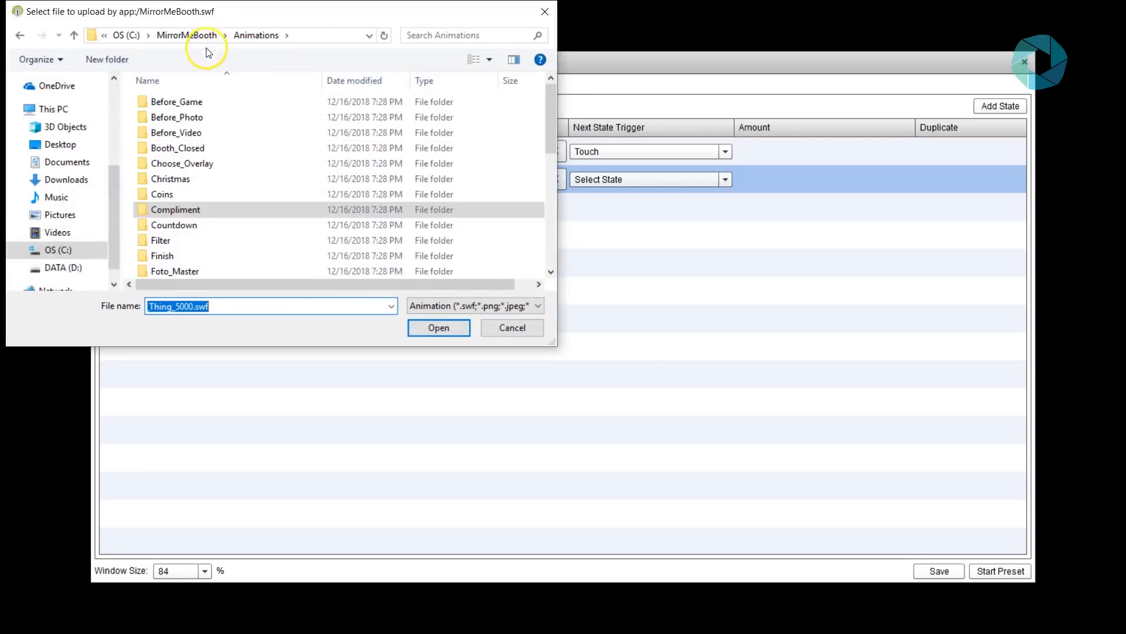
left_click(198, 120)
double_click(199, 121)
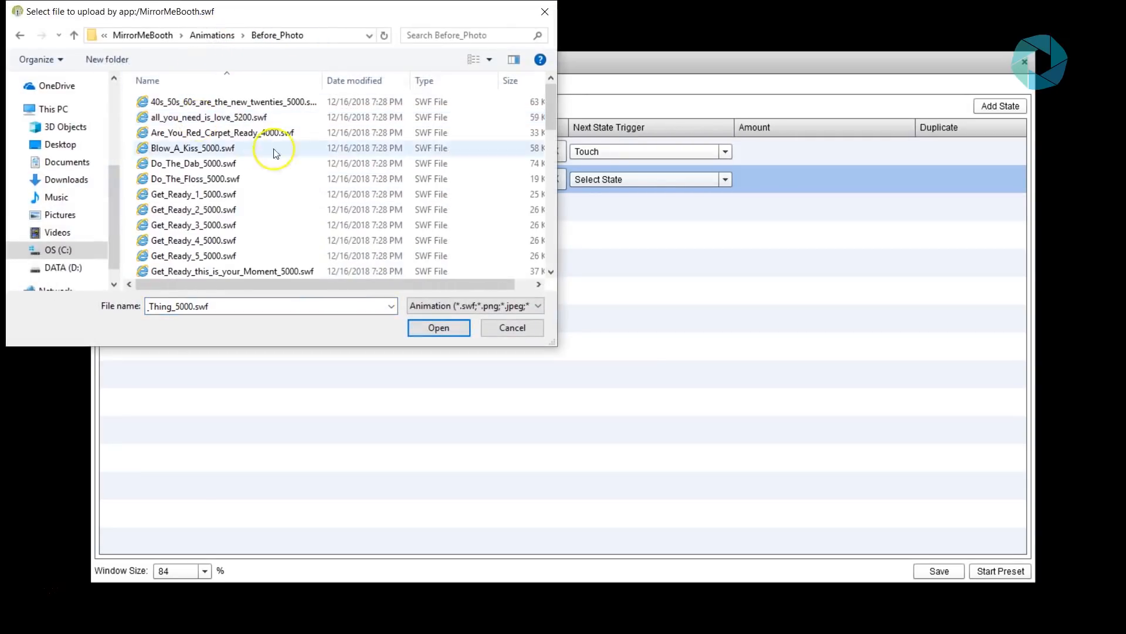
scroll(552, 101, "down", 1)
left_click_drag(551, 101, 544, 202)
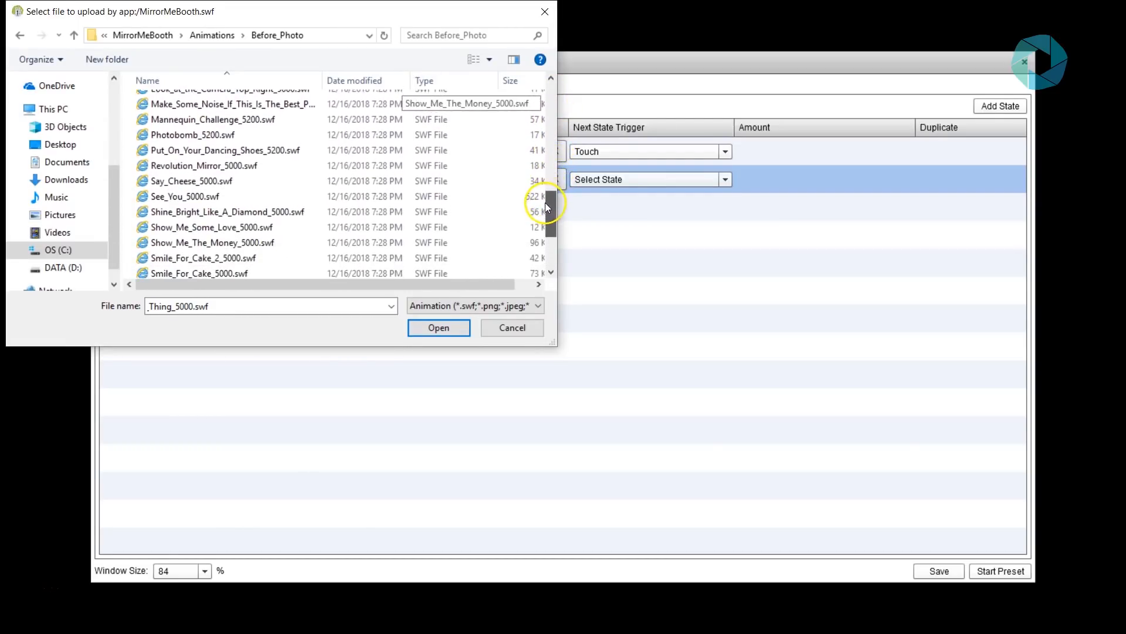
left_click(295, 175)
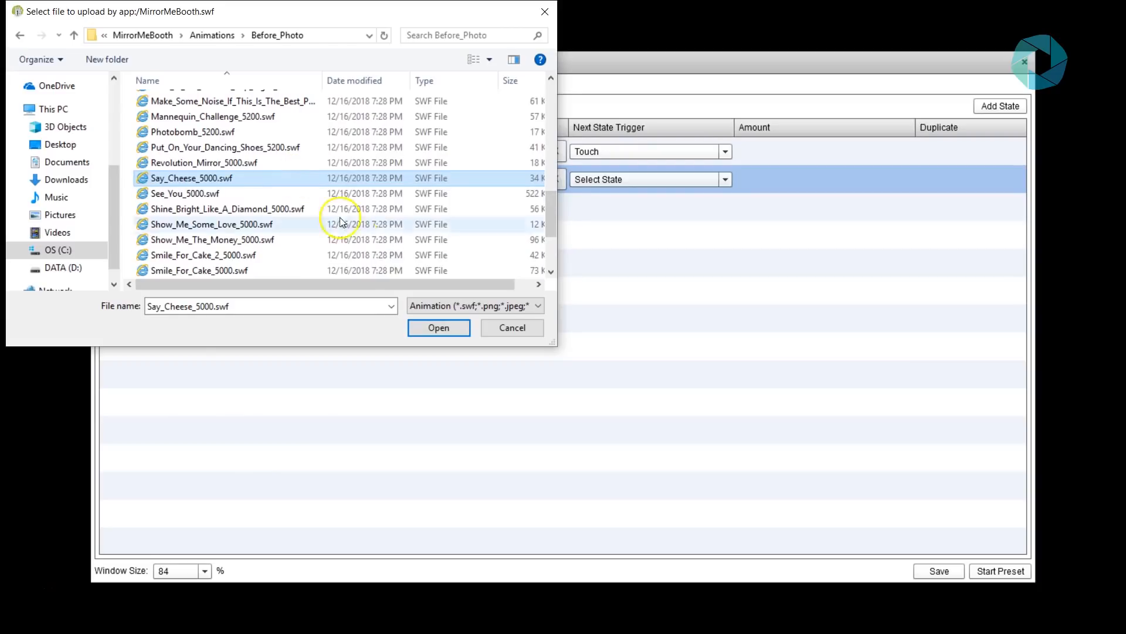
left_click(433, 329)
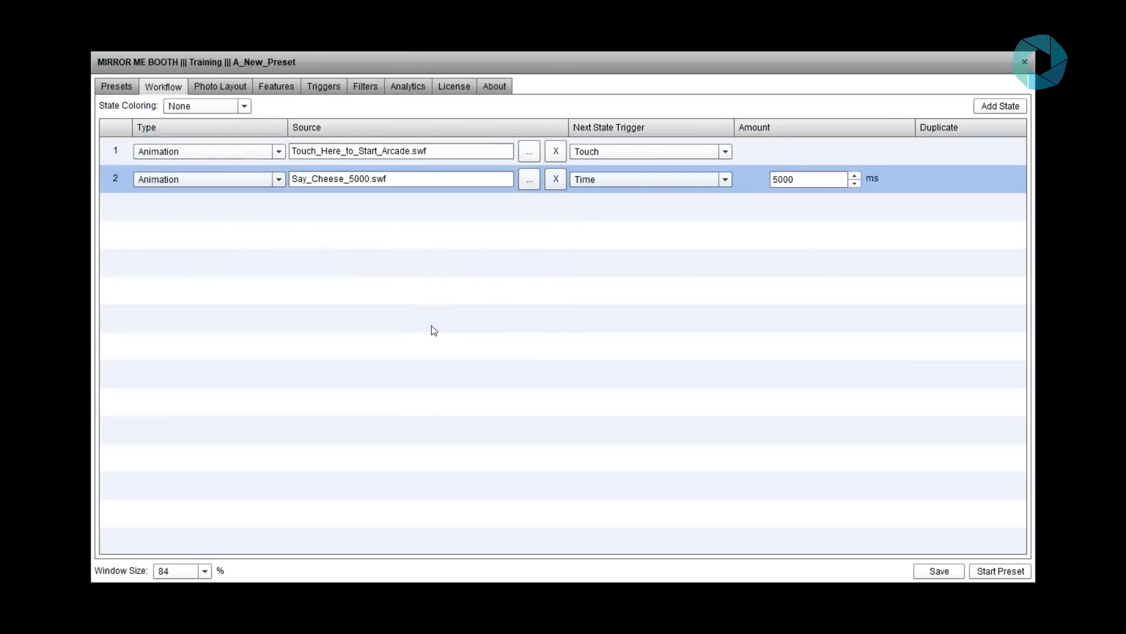
Step: Add three more states, 3 to 5, to the workflow and set each one's type to Animation
left_click(993, 108)
left_click(992, 108)
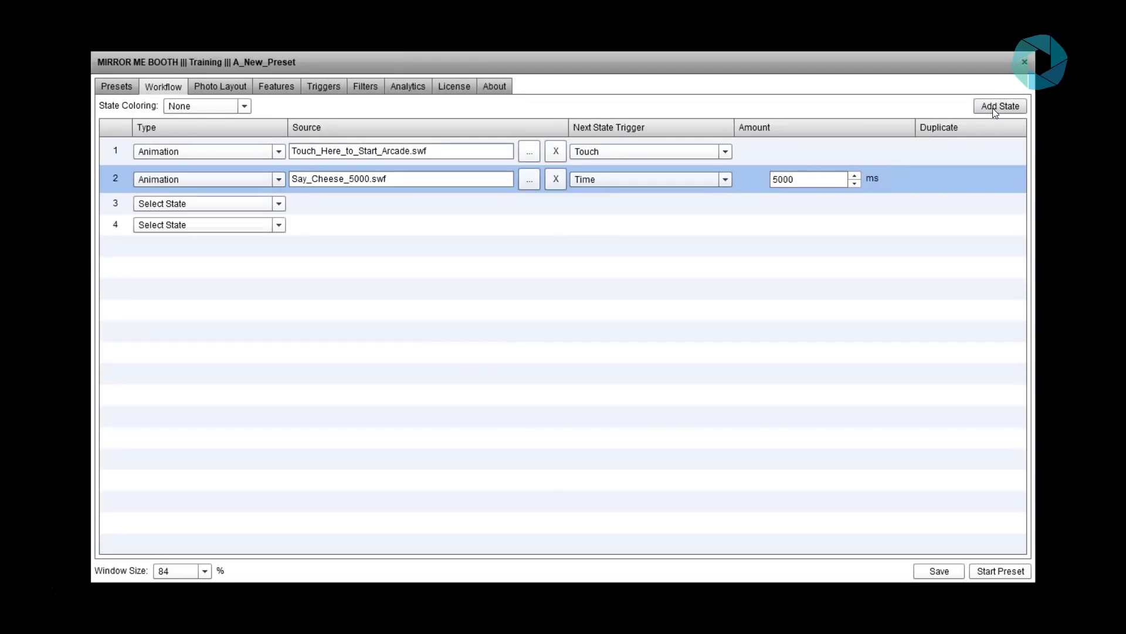
left_click(993, 108)
left_click(279, 203)
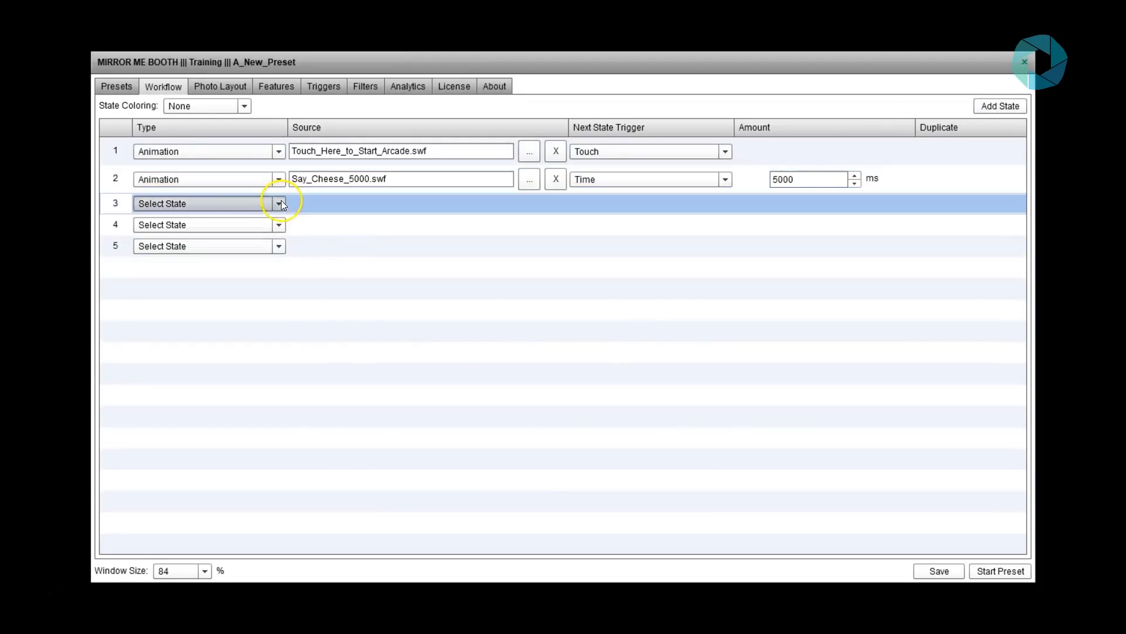
left_click(268, 221)
left_click(279, 231)
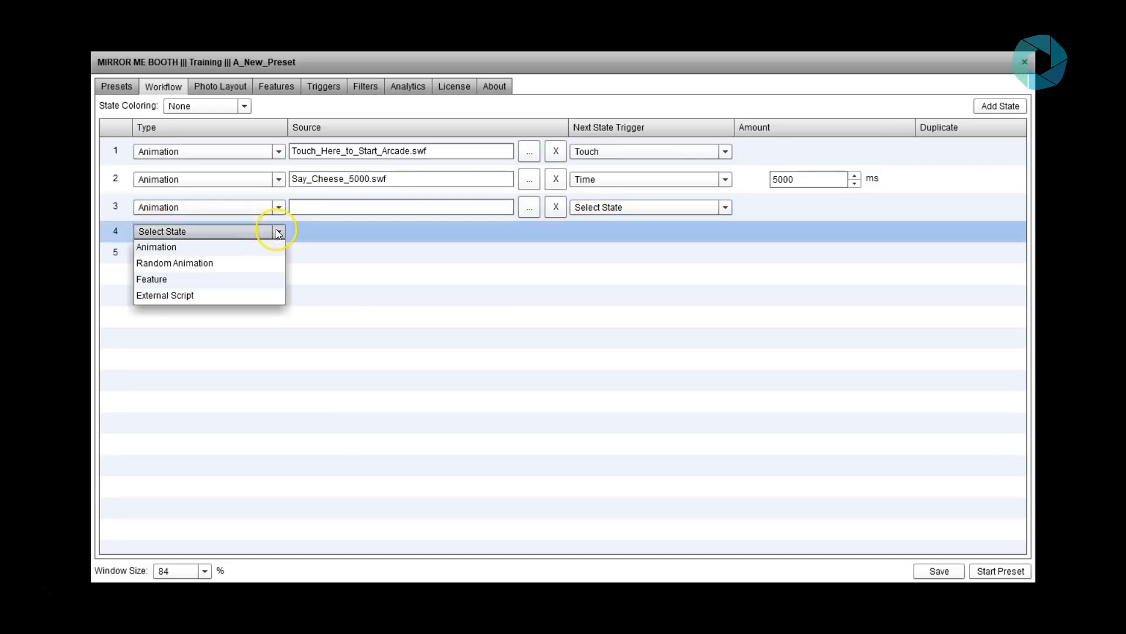
left_click(264, 248)
left_click(280, 259)
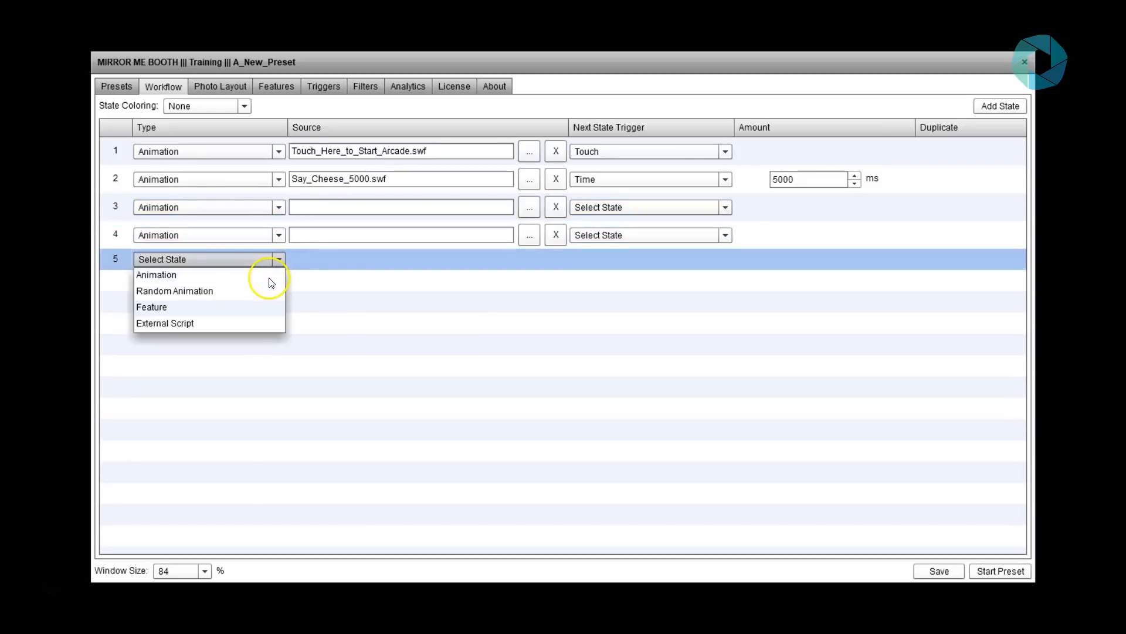
left_click(267, 276)
Step: Set the third state's source to 3_1000.swf from the Countdown animations folder
left_click(522, 209)
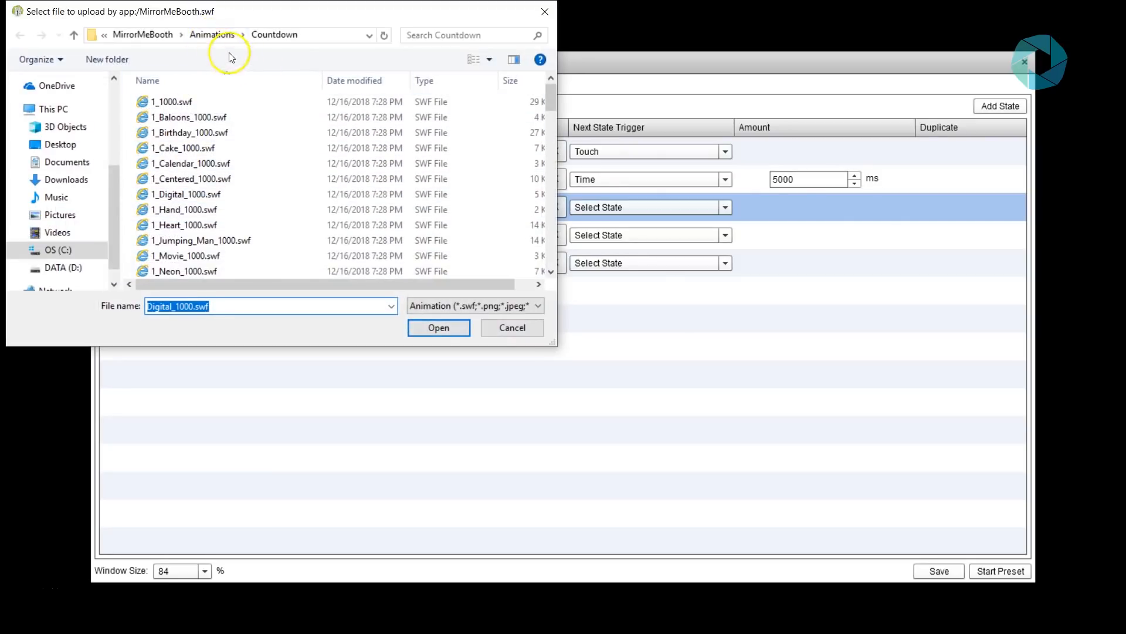
left_click_drag(548, 90, 533, 139)
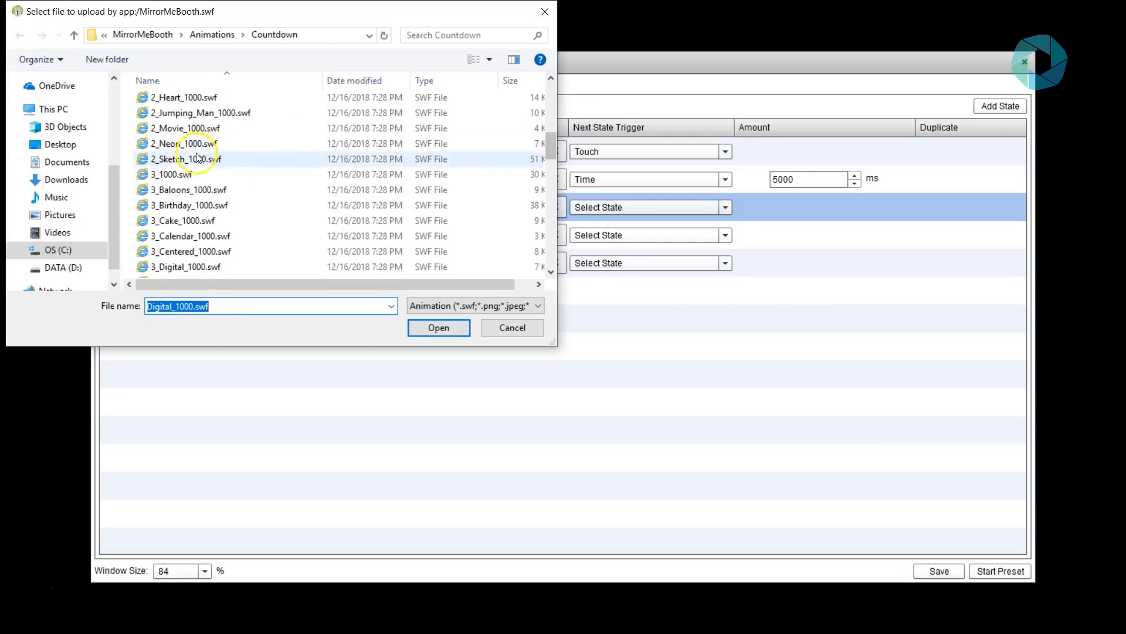
left_click(192, 175)
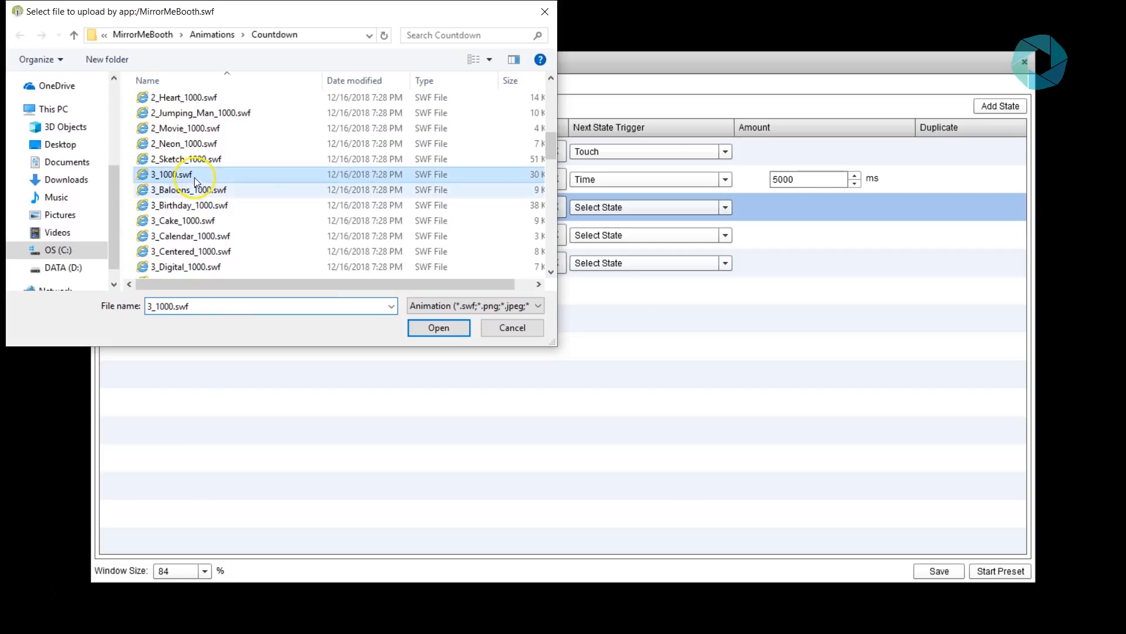
left_click(438, 327)
Step: Set the fourth state's source to the countdown animation 2_1000.swf
left_click(527, 236)
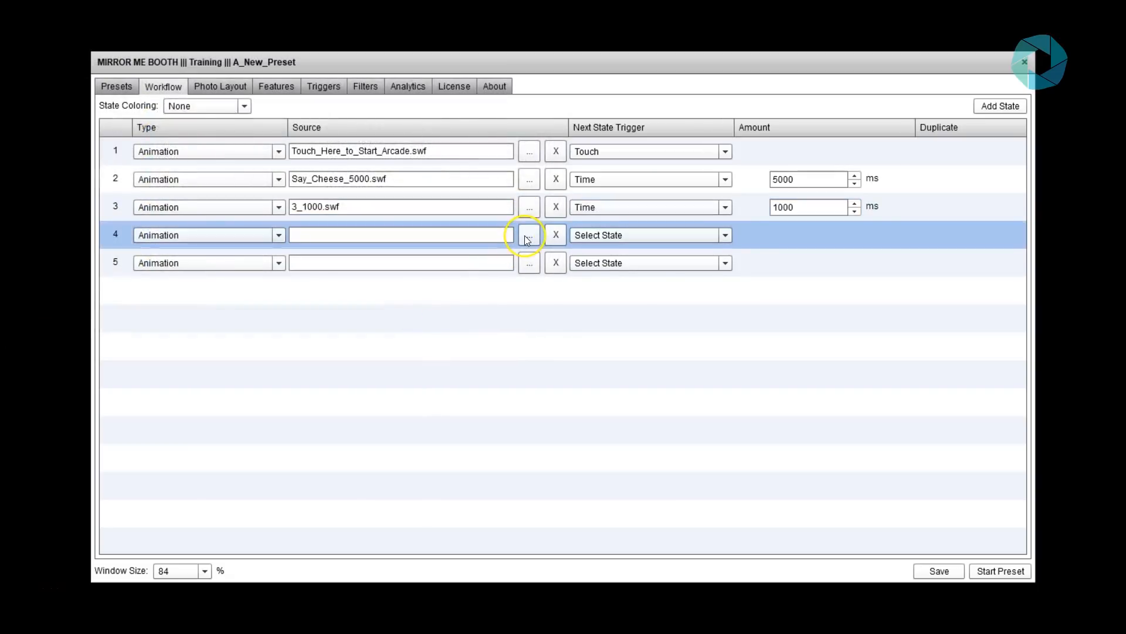
left_click_drag(549, 104, 551, 126)
left_click(176, 199)
left_click(439, 328)
Step: Choose the countdown animation 1_1000.swf as the fifth state's source
left_click(530, 264)
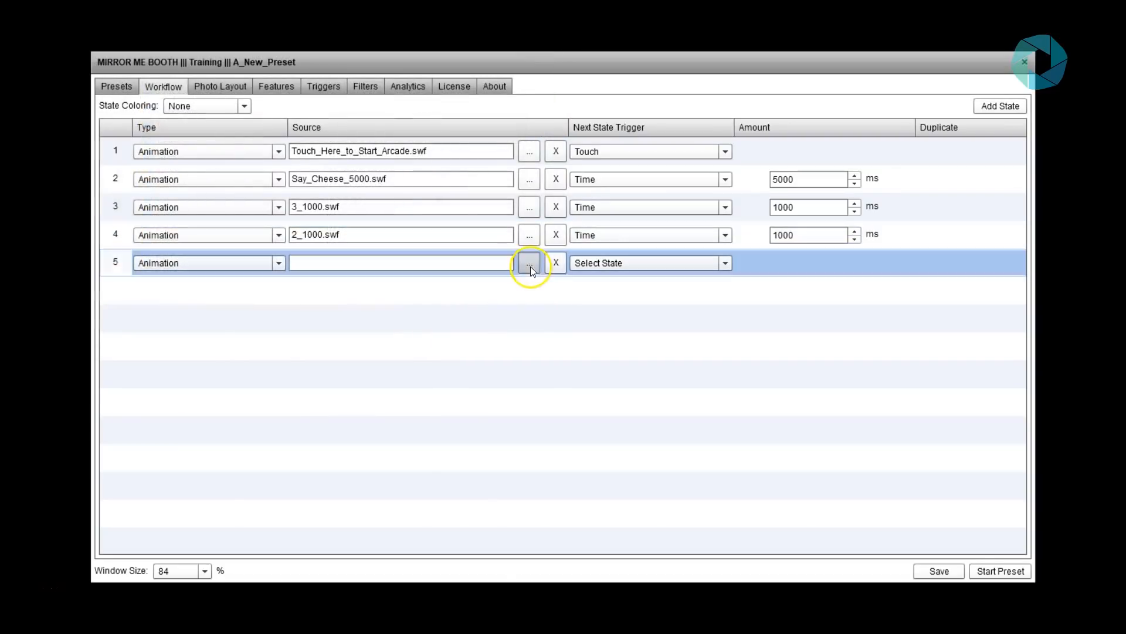
left_click(176, 104)
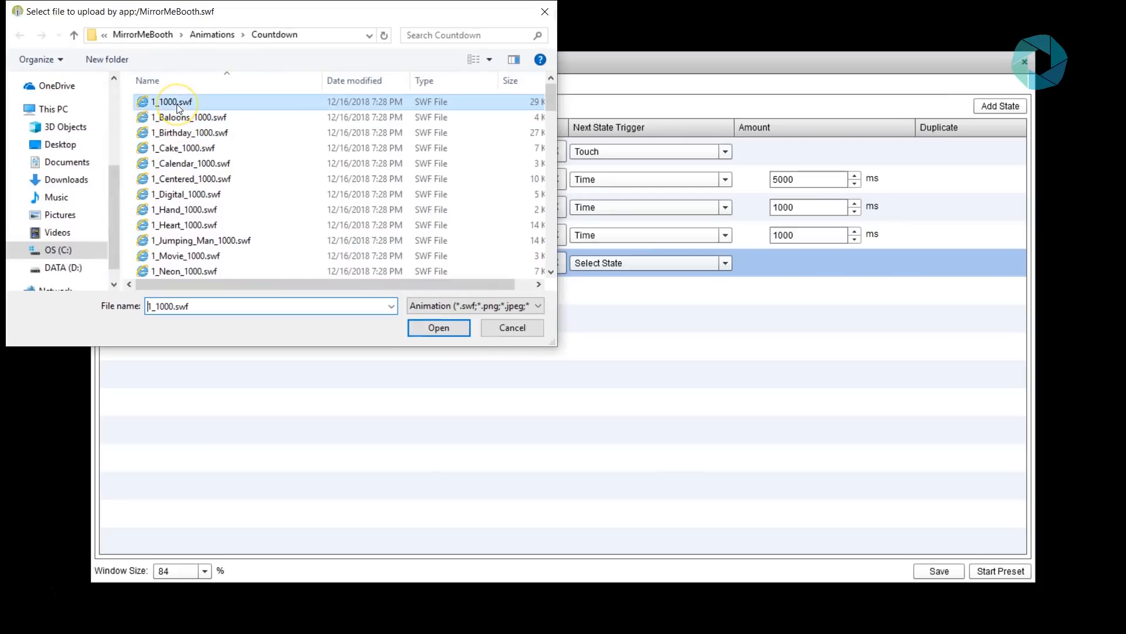
Step: Load the countdown animation 1_1000.swf as the source of the fifth workflow state
mouse_move(555, 98)
left_mouse_down()
mouse_move(559, 163)
mouse_move(562, 89)
left_mouse_up()
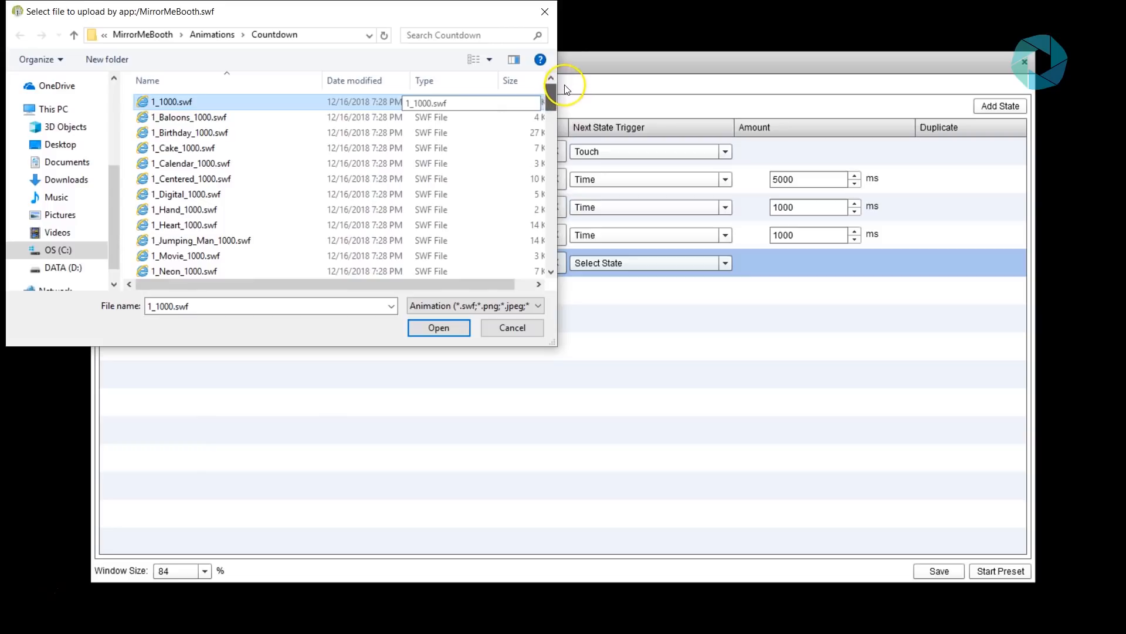
left_click(449, 330)
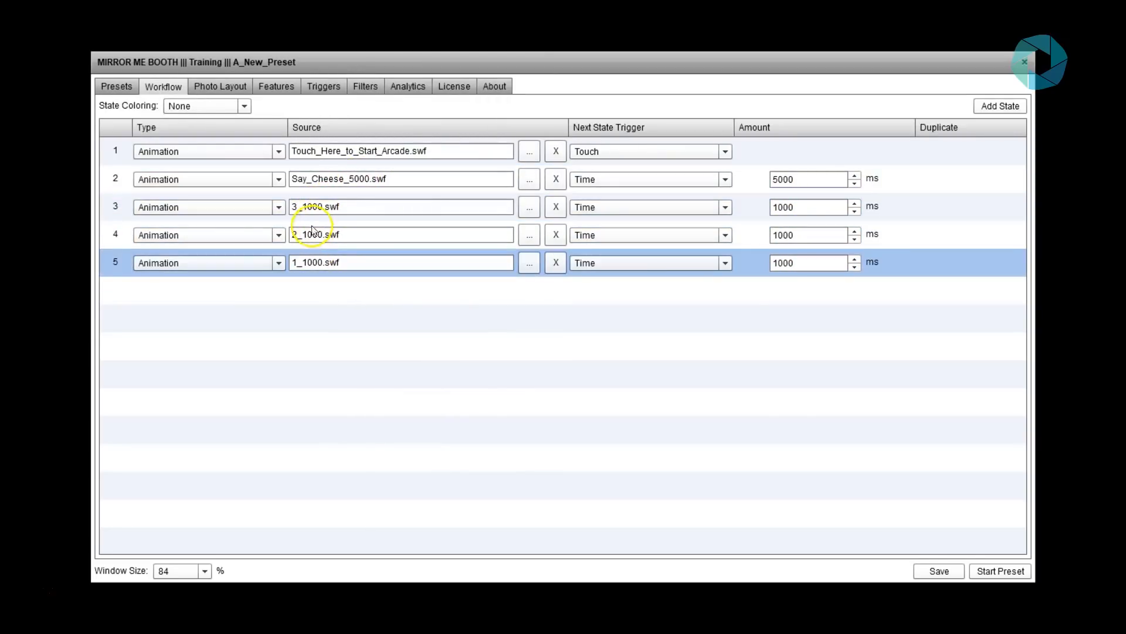
Step: Add a sixth workflow state of type Feature with DSLR Photo as its source
left_click(979, 104)
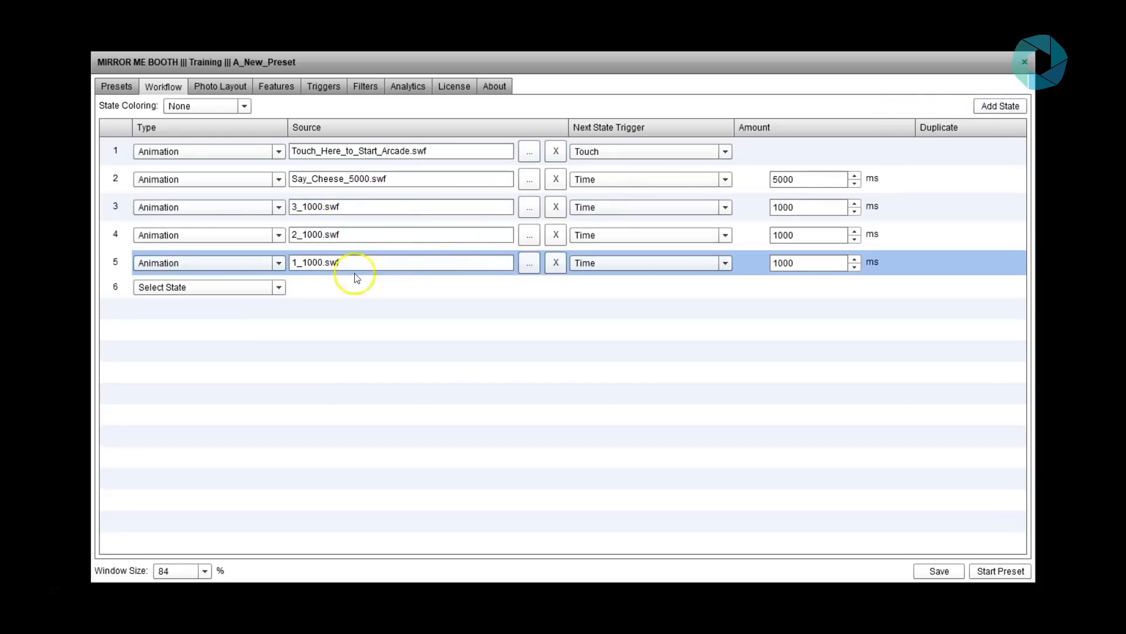
left_click(259, 287)
left_click(157, 335)
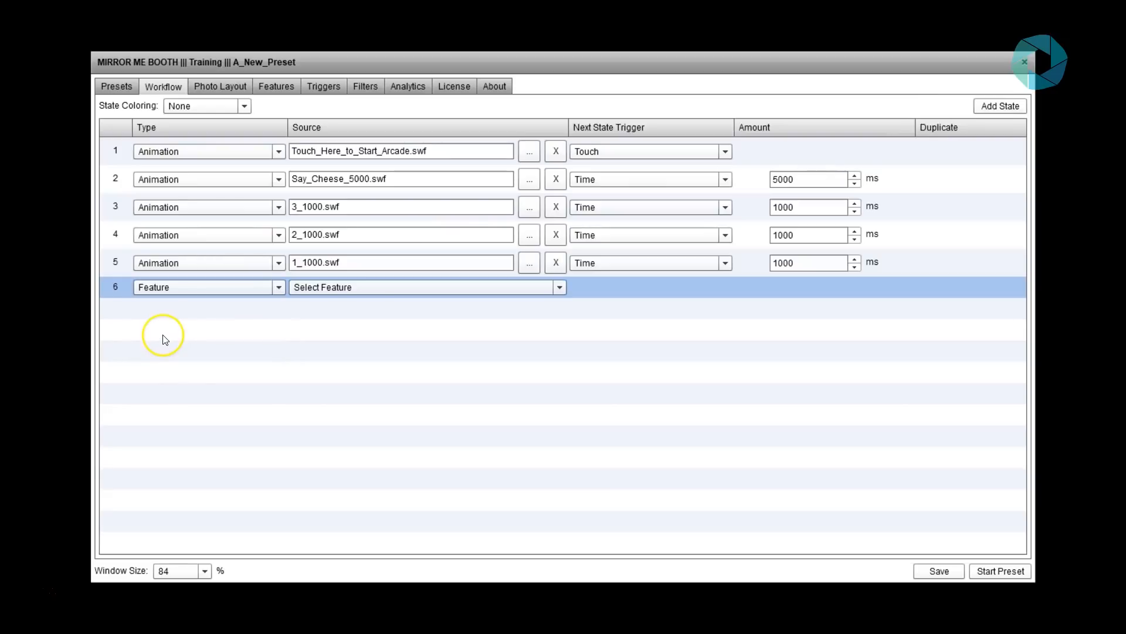
left_click(529, 288)
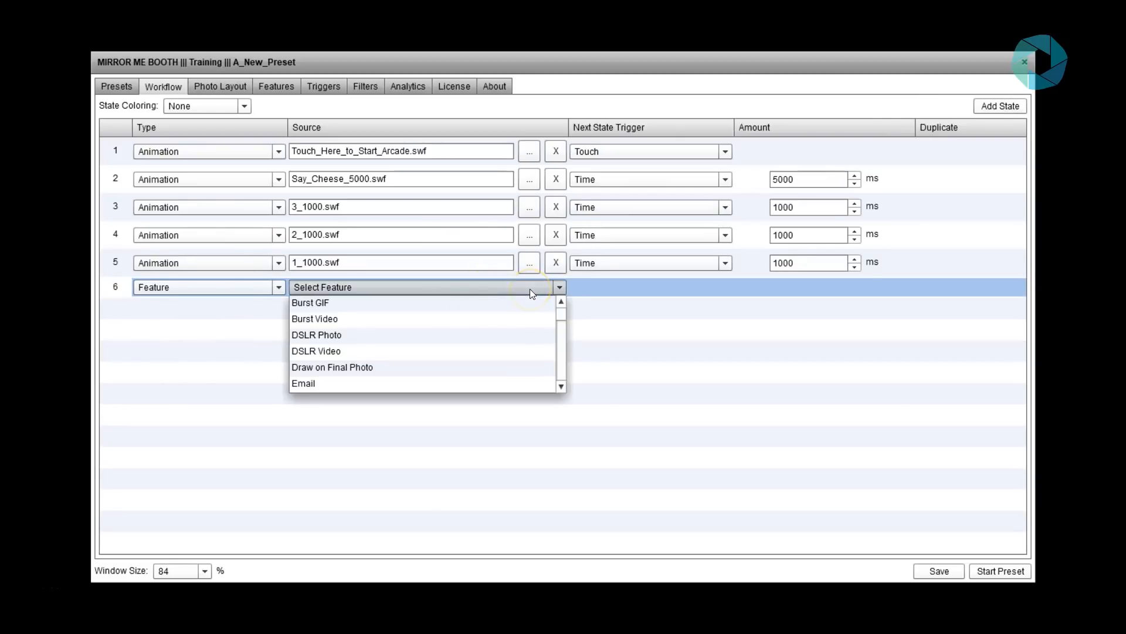
left_click(324, 336)
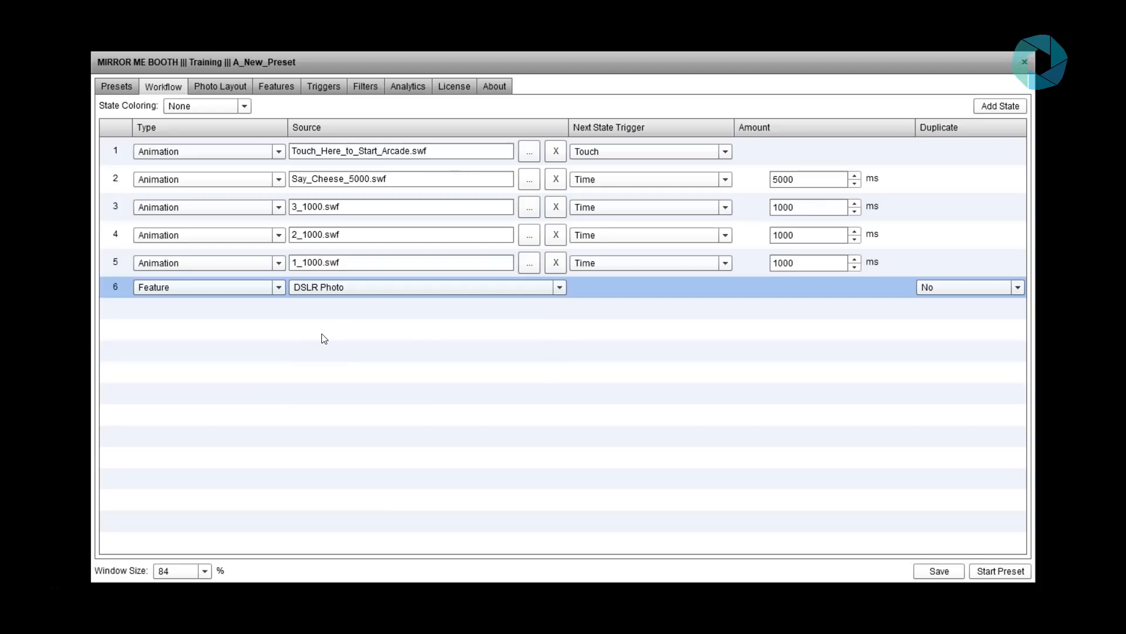
Step: Add a seventh workflow state of type Animation using Oh_You_Pretty_Thing_5000.swf from the Compliment animations folder
left_click(1000, 108)
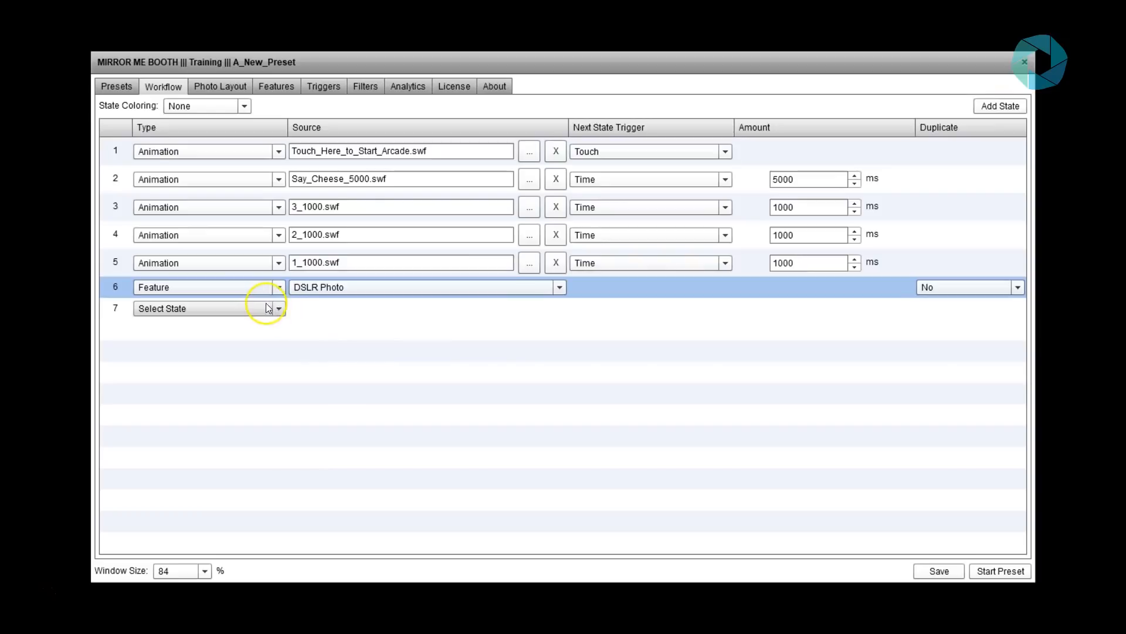
left_click(249, 309)
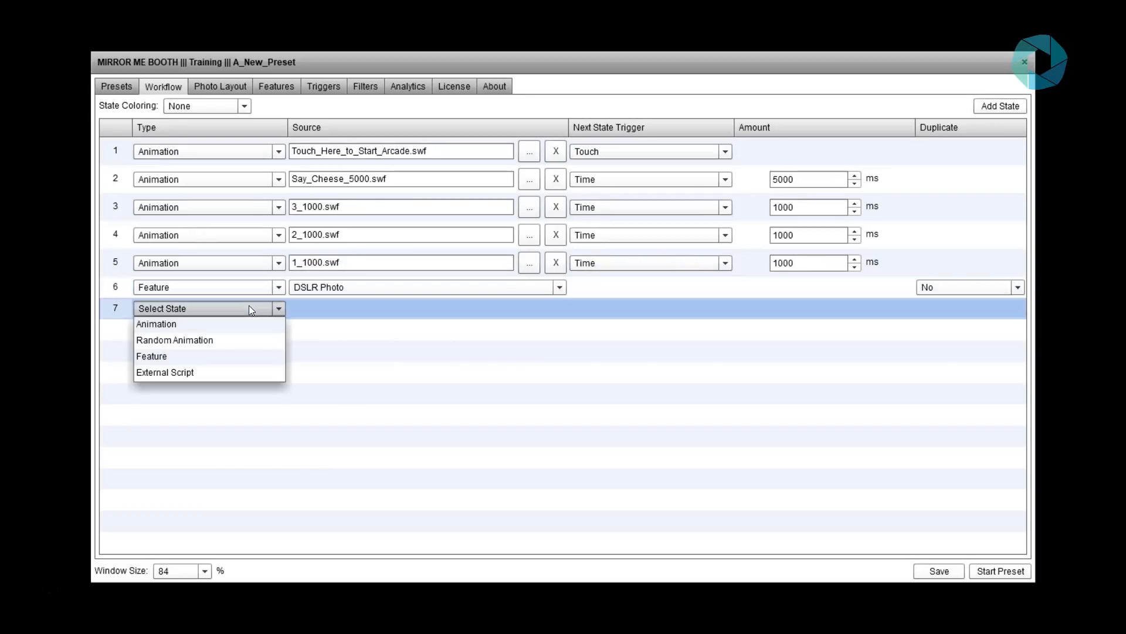
left_click(239, 323)
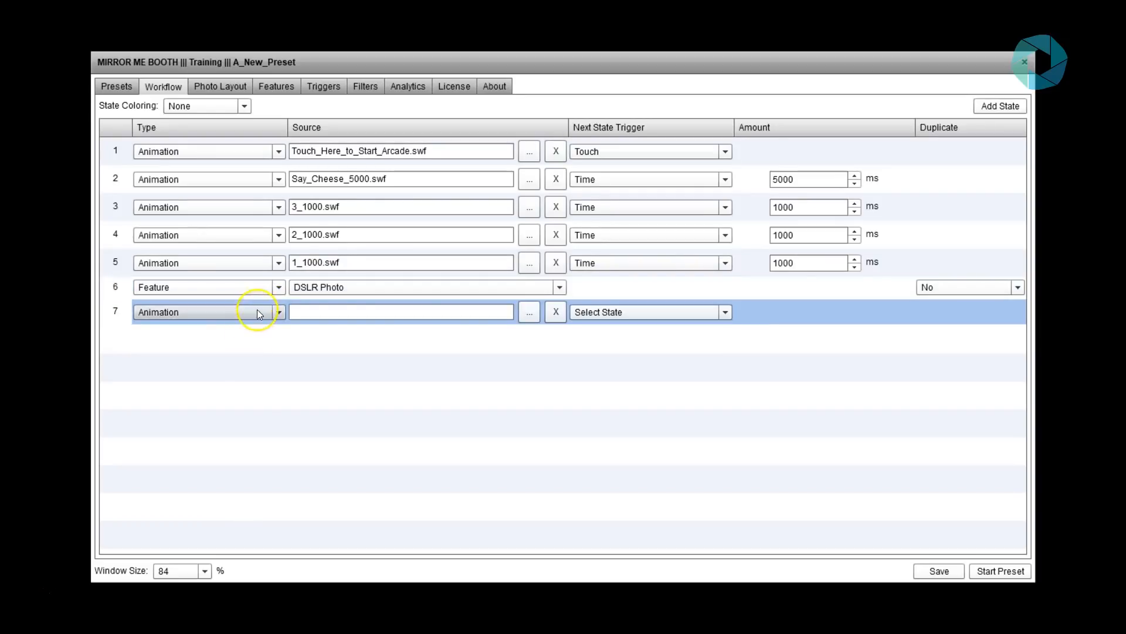
left_click(531, 311)
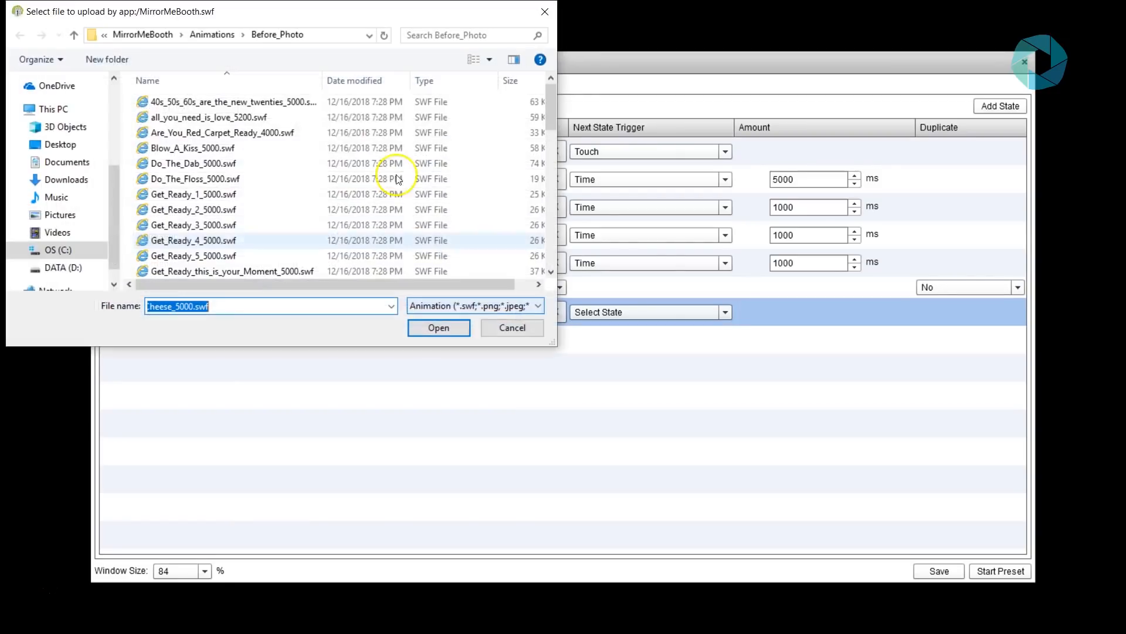
left_click(223, 41)
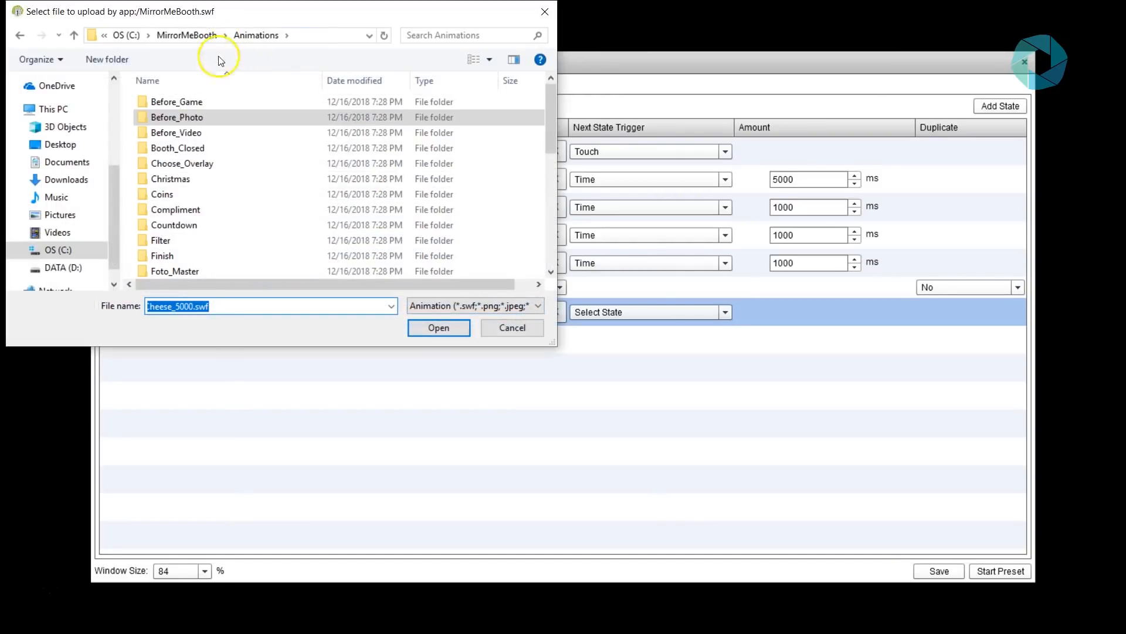
double_click(193, 215)
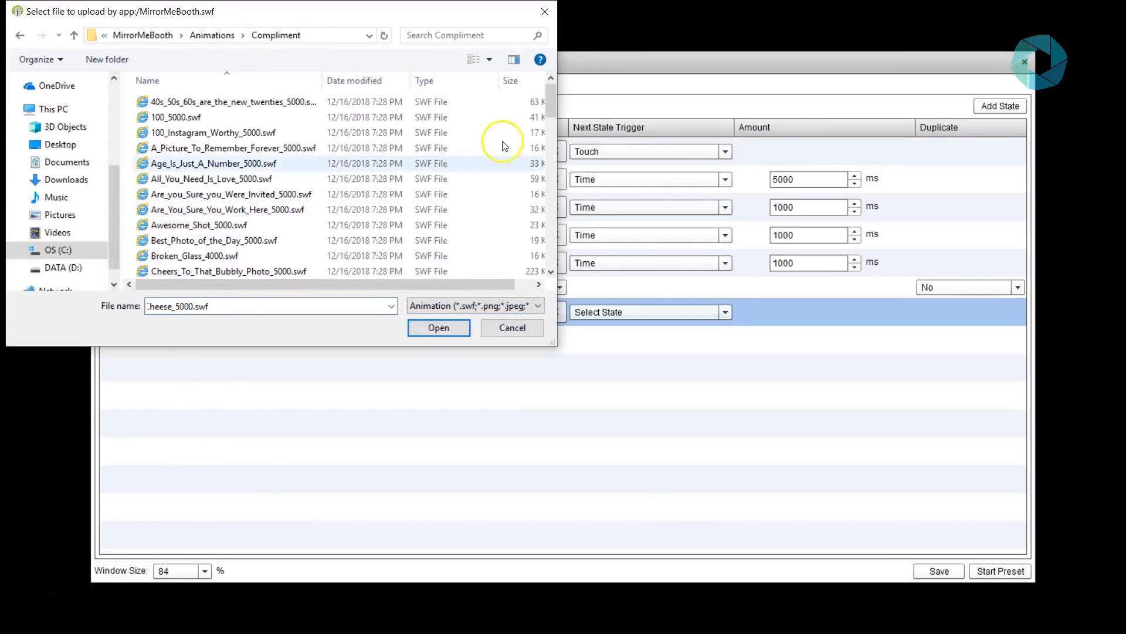
left_click_drag(549, 90, 546, 176)
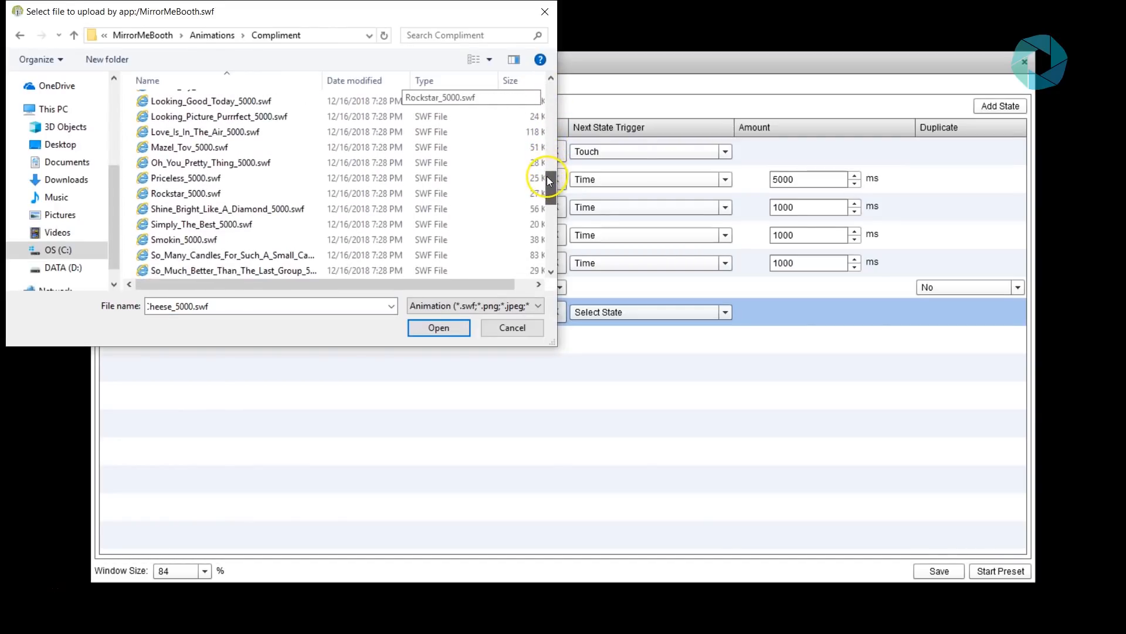
left_click(240, 167)
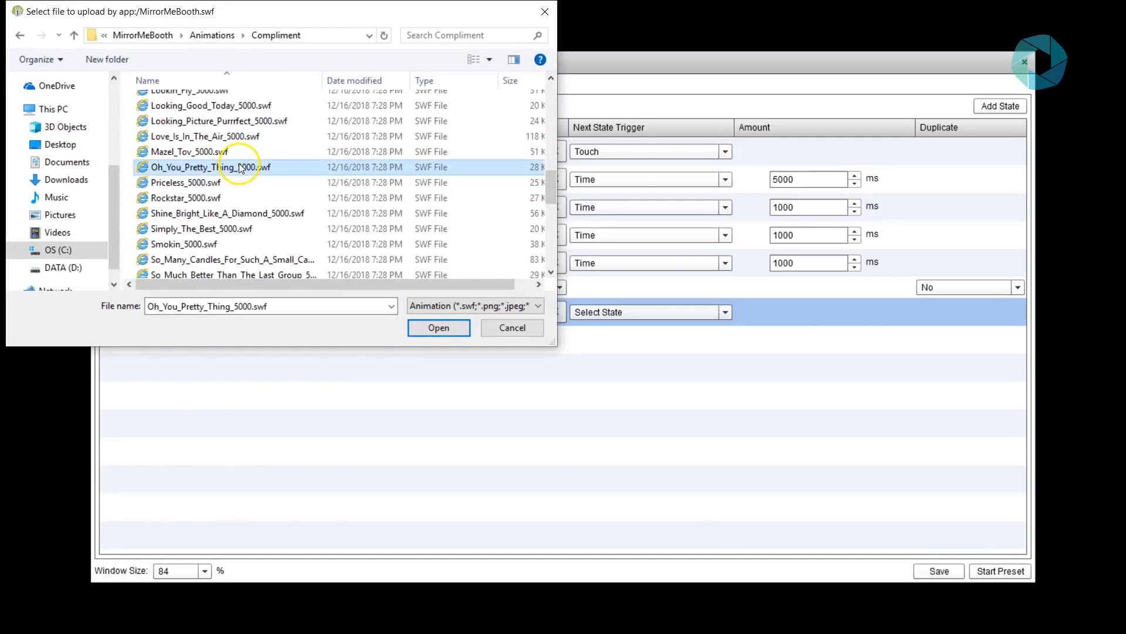
left_click(440, 327)
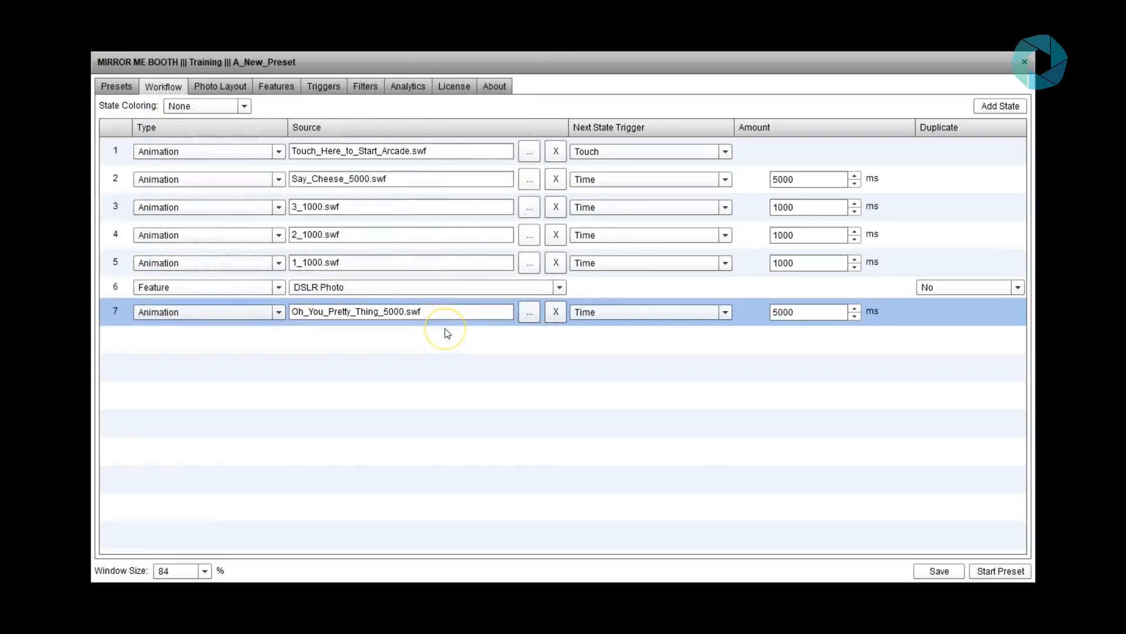
Step: Add an eighth workflow state of type Animation using Get_Ready_to_Draw_on_your_Photos_5000.swf from the Signature animations folder
left_click(1001, 106)
left_click(421, 343)
left_click(264, 340)
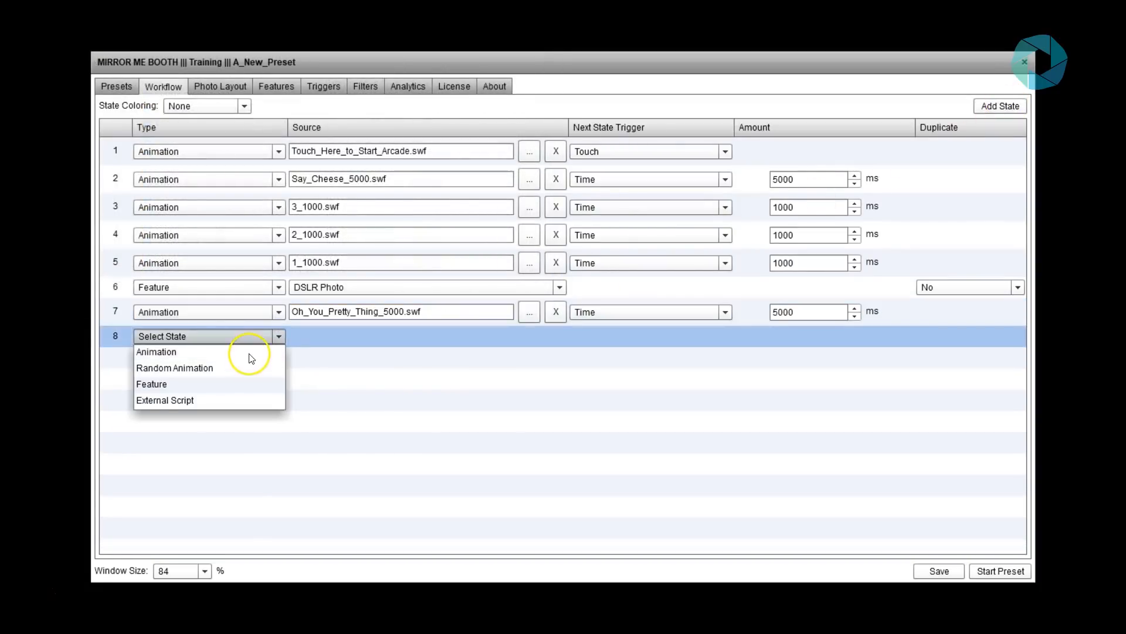
left_click(251, 356)
left_click(530, 341)
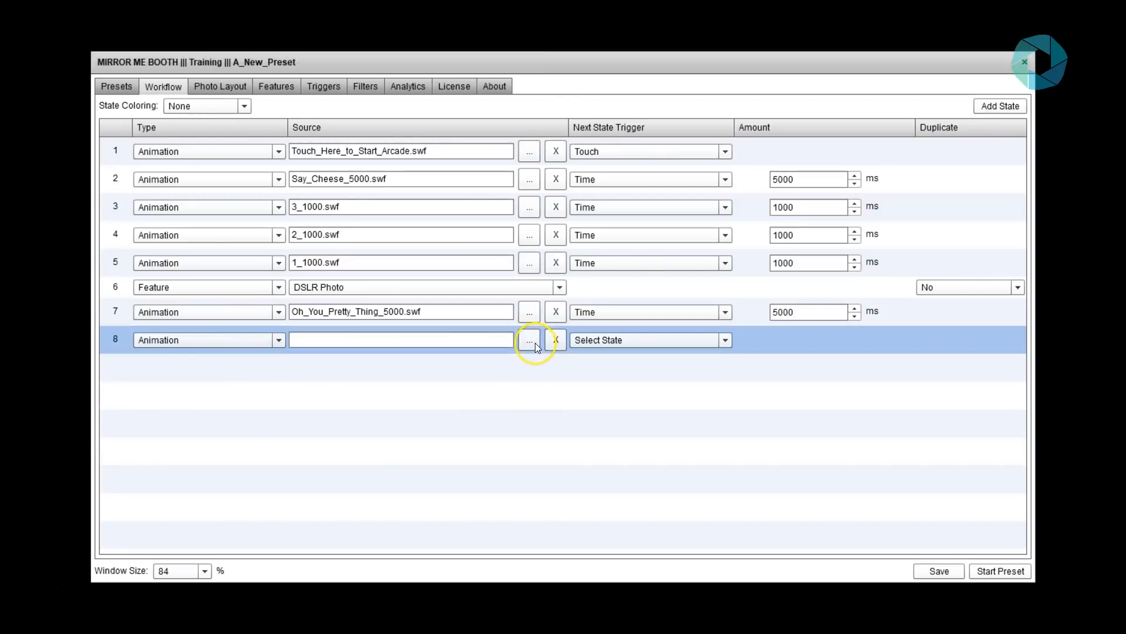
left_click(212, 34)
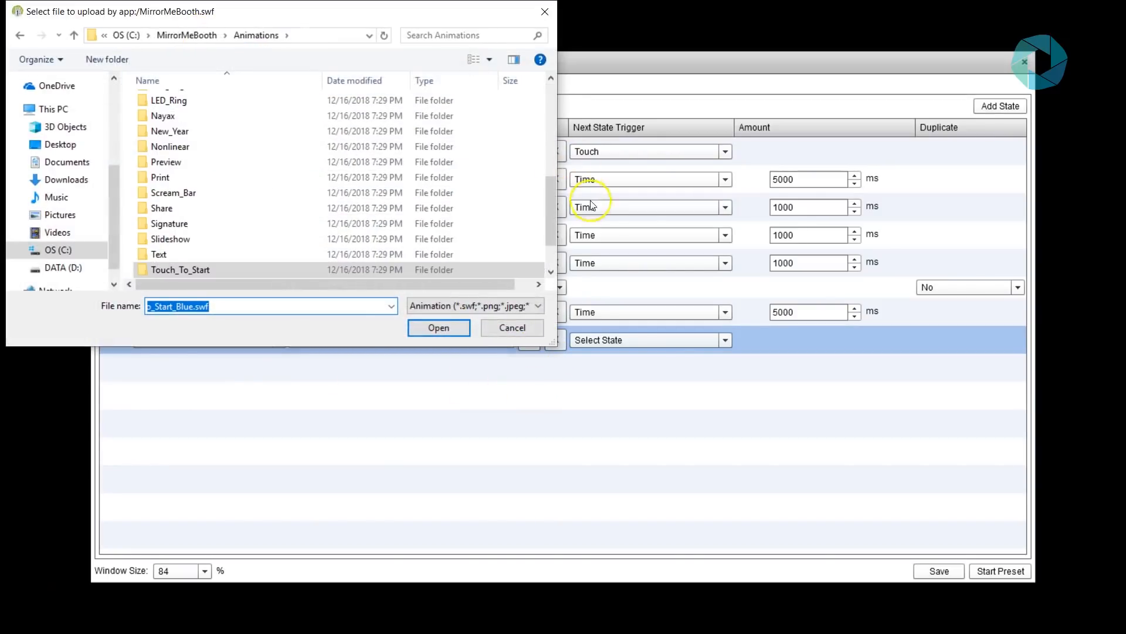
left_click_drag(552, 213, 551, 218)
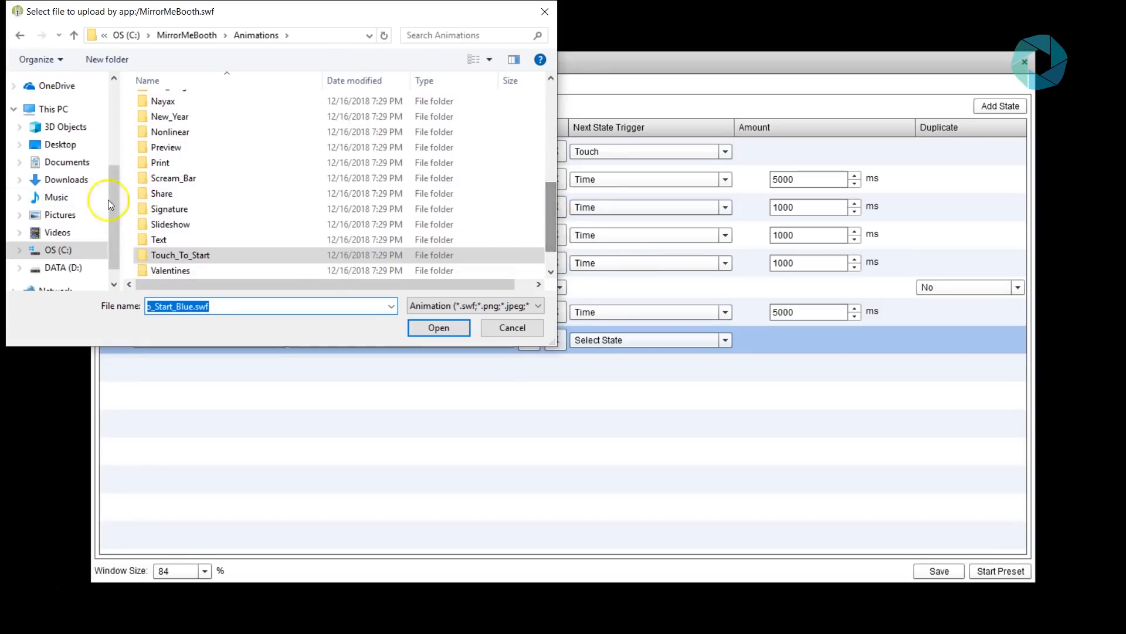
left_click(203, 209)
double_click(202, 210)
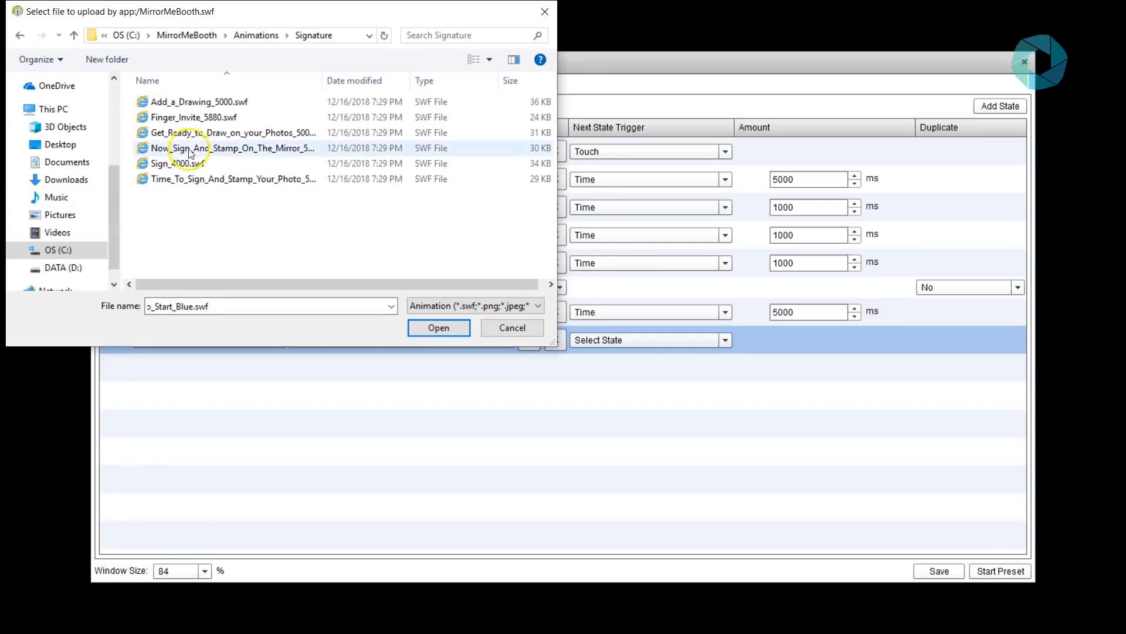
left_click(223, 133)
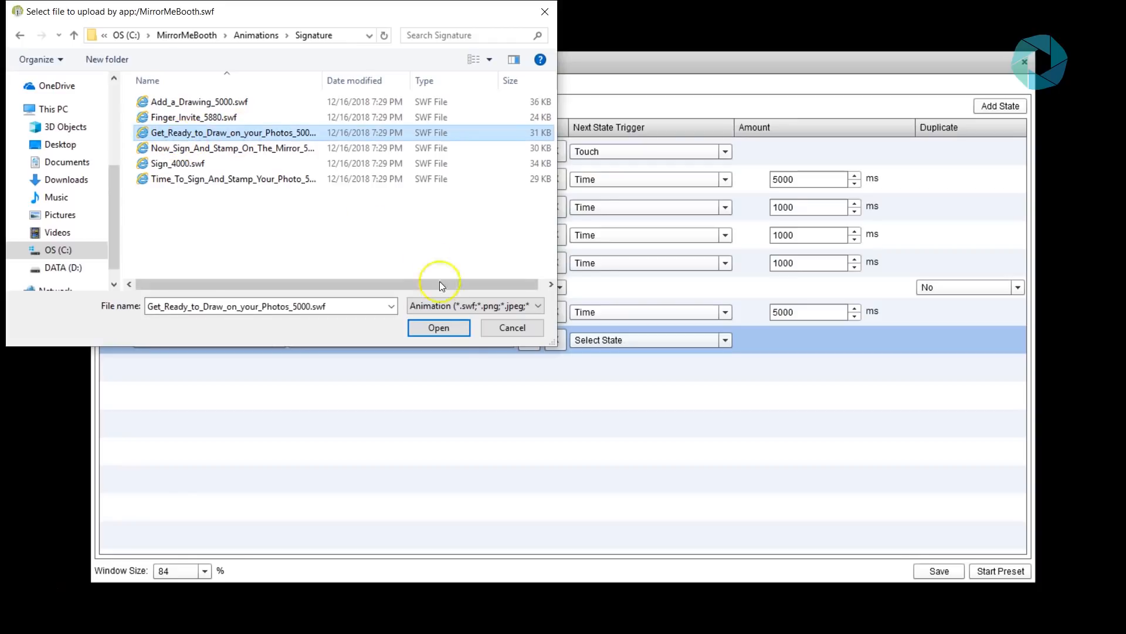
left_click(447, 330)
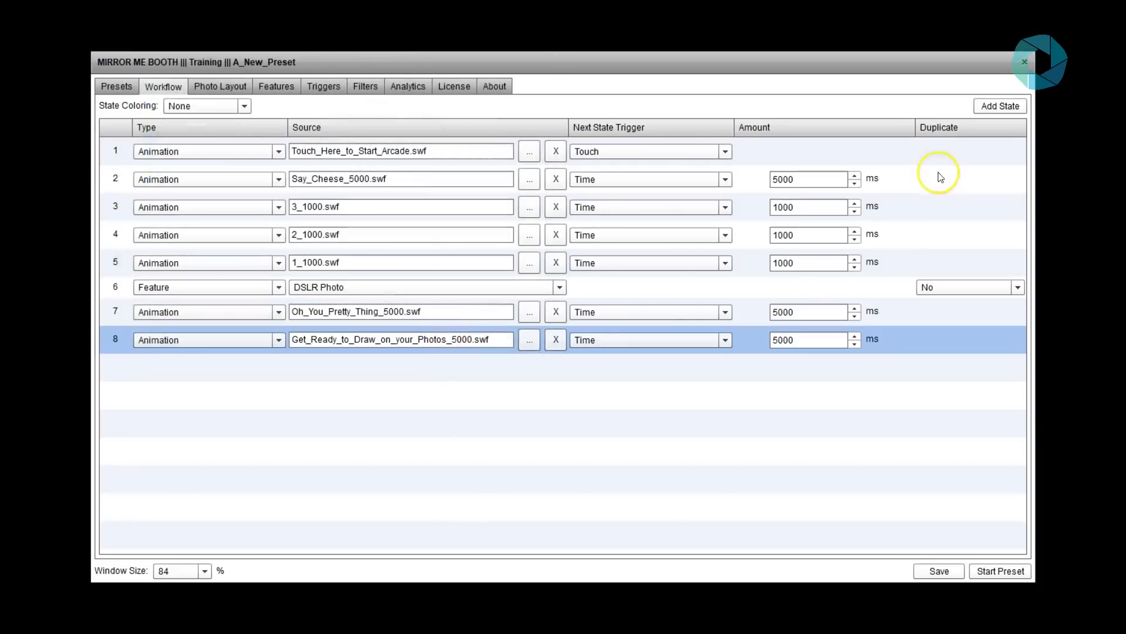
Step: Add a ninth workflow state of type Feature with Signature as its source
left_click(1001, 106)
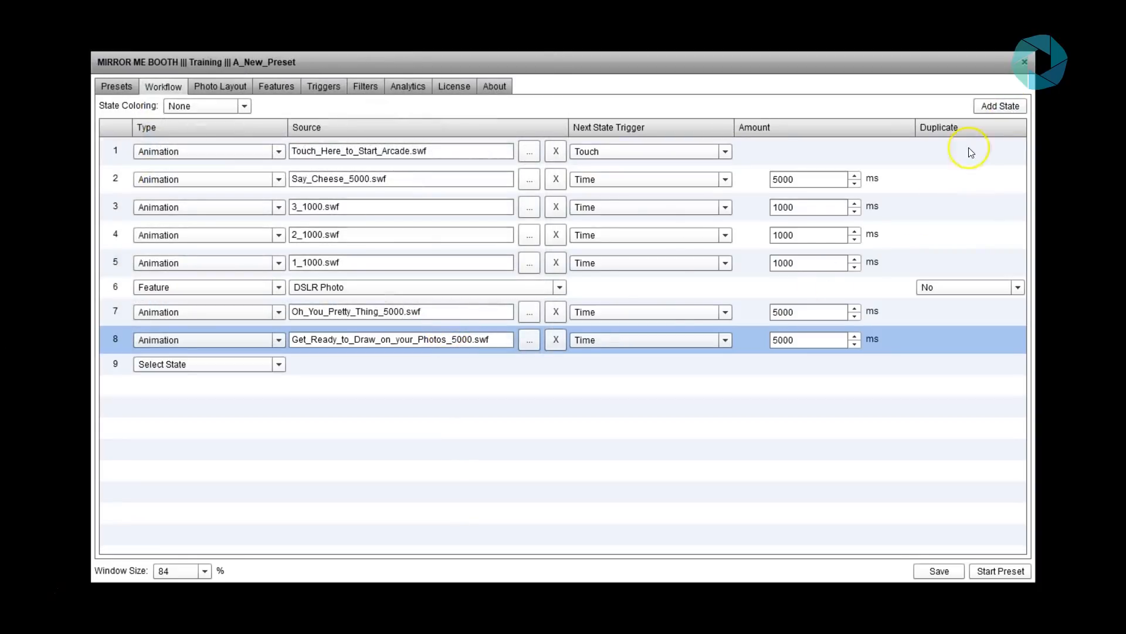
left_click(234, 363)
left_click(155, 413)
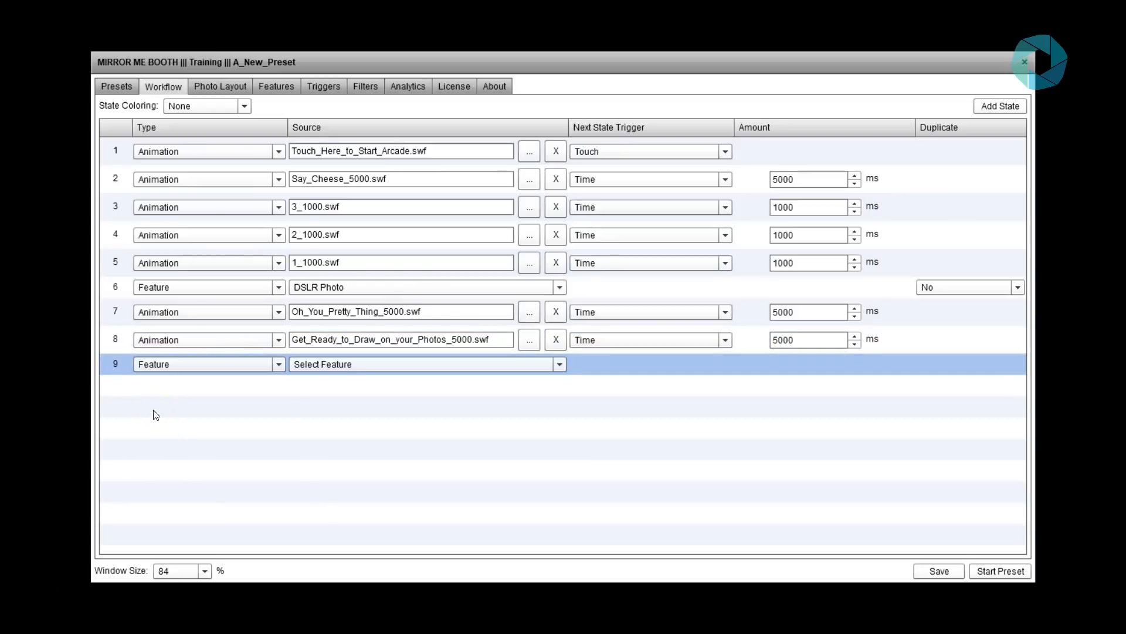
left_click(551, 365)
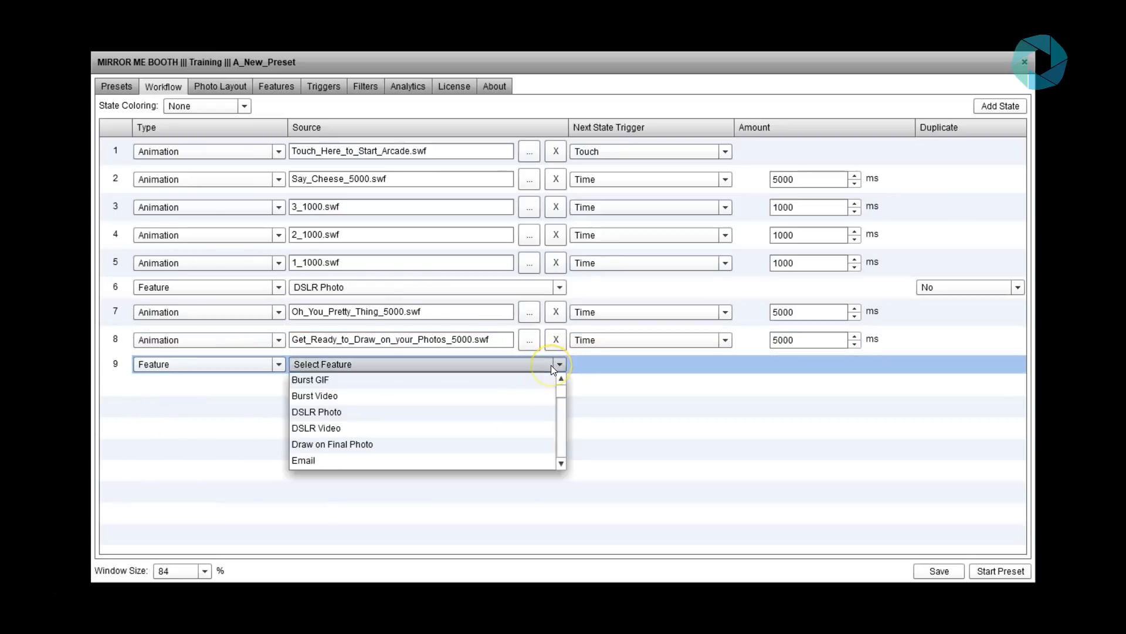
left_click_drag(558, 389, 558, 389)
key("s")
left_click_drag(562, 463, 562, 463)
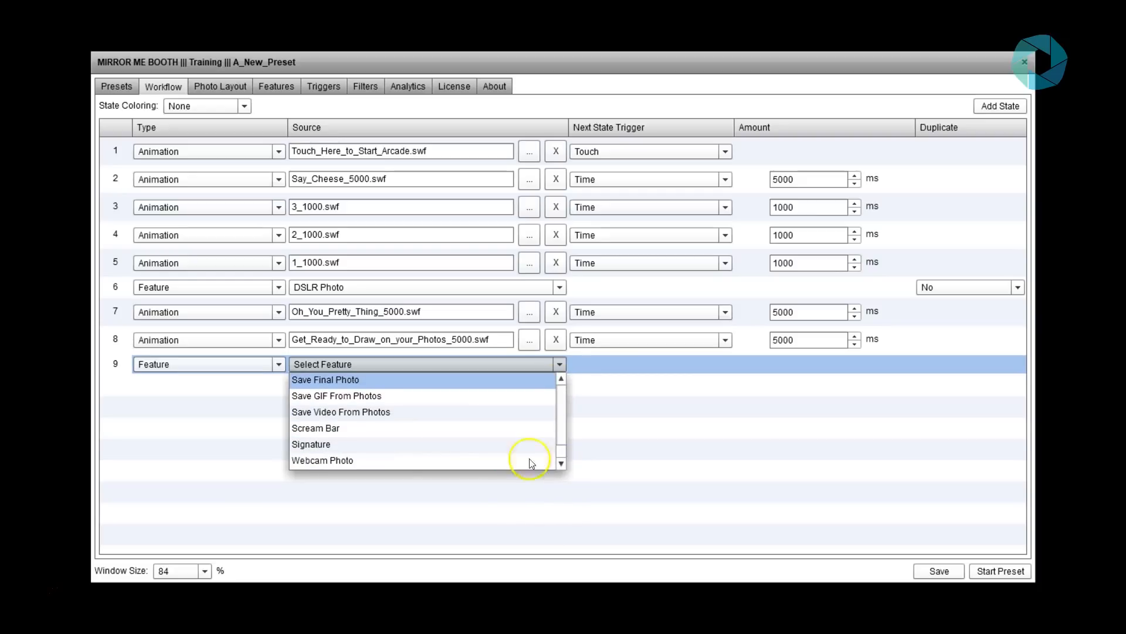
left_click(371, 444)
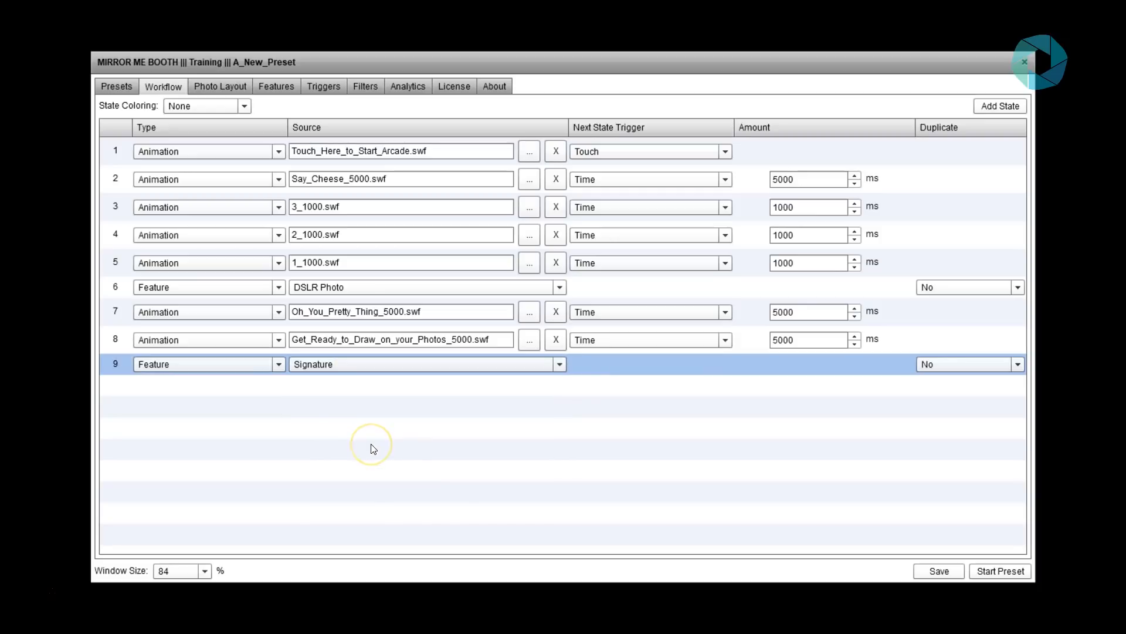
Step: Add a tenth workflow state of type Feature with Preview Final Photo as its source
left_click(1002, 108)
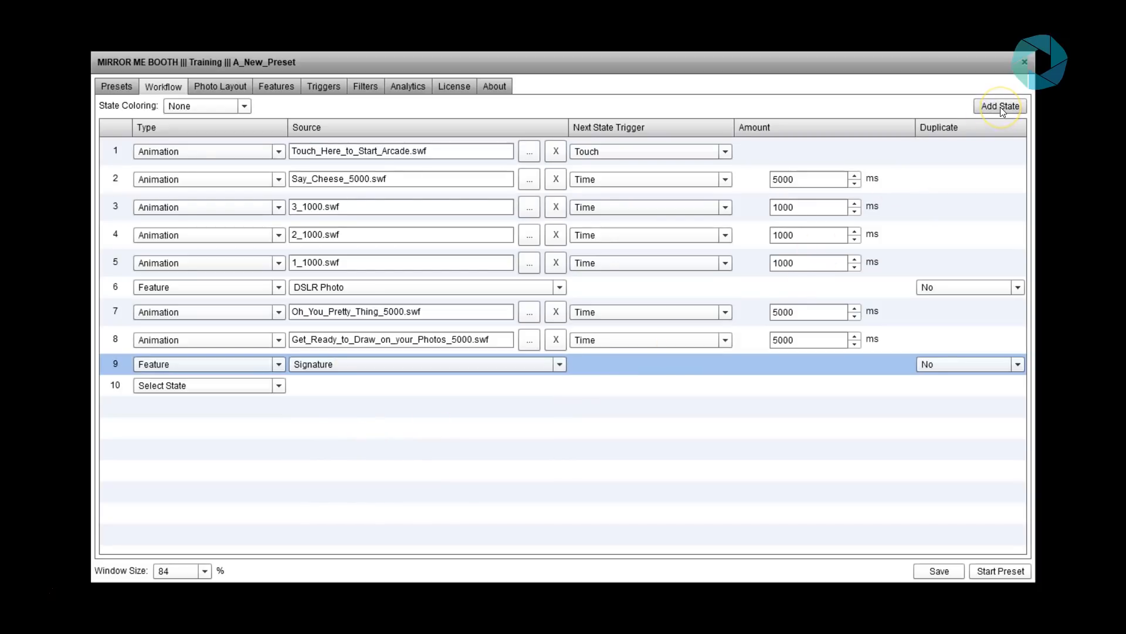
left_click(236, 384)
left_click(169, 433)
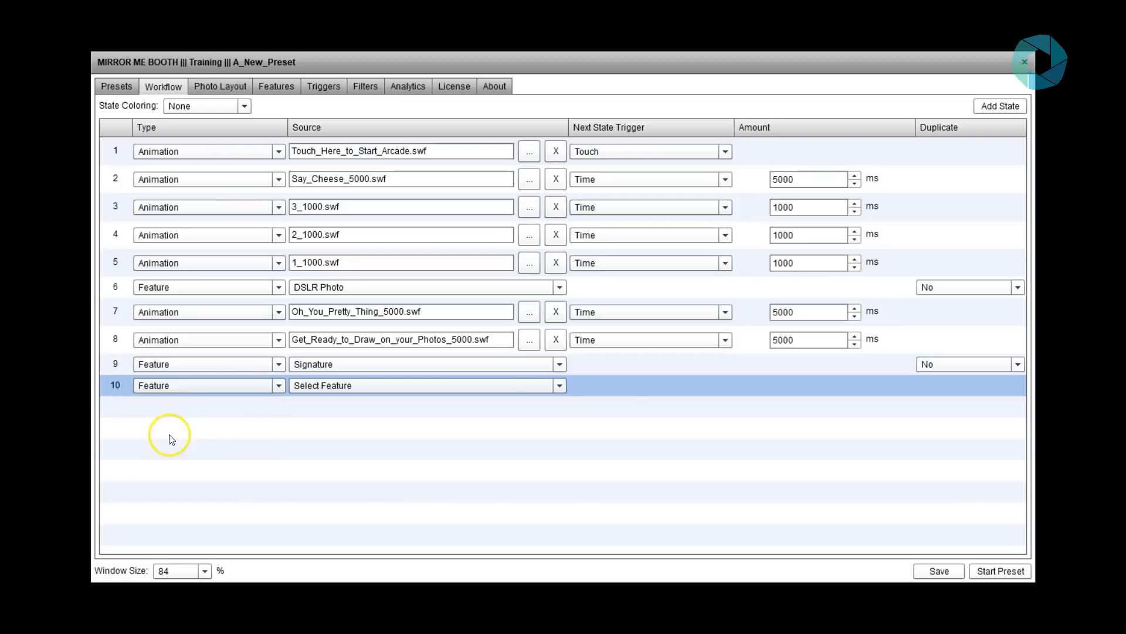
left_click(561, 386)
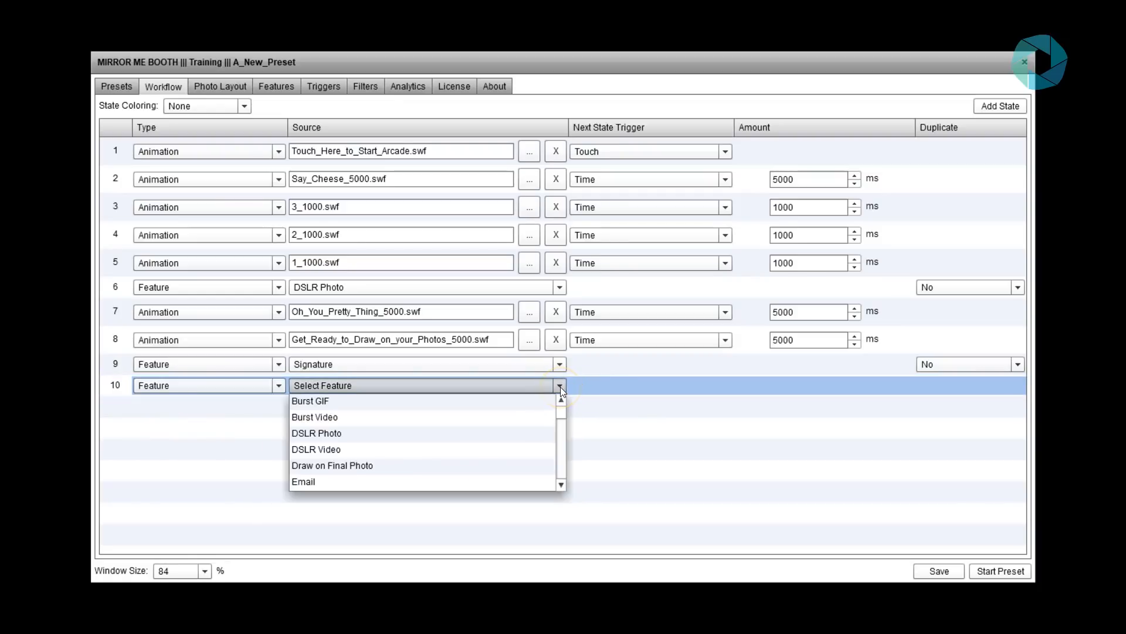
key("p")
left_click(561, 484)
left_click(561, 485)
left_click(561, 484)
left_click(561, 485)
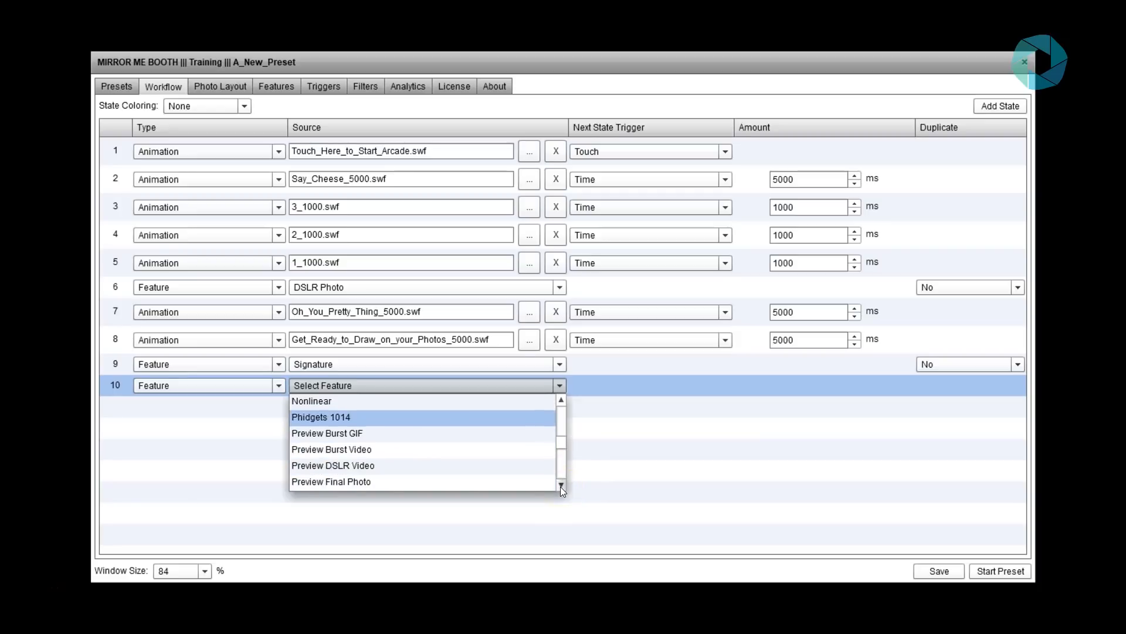
left_click(334, 481)
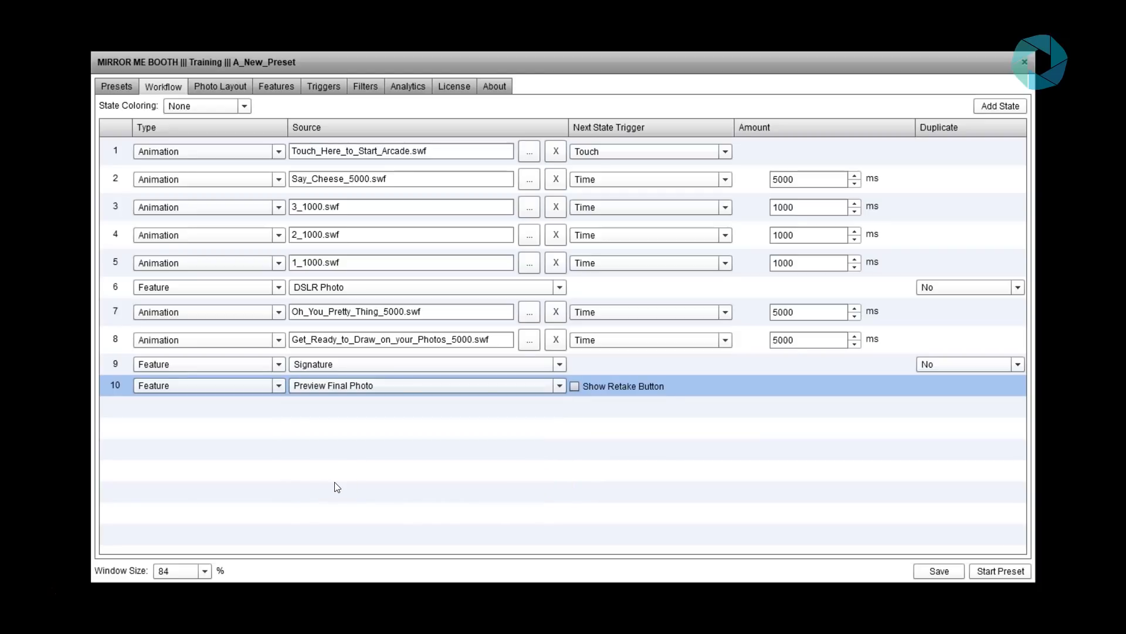
Step: Add an eleventh workflow state of type Feature with Save Final Photo as its source
left_click(1000, 106)
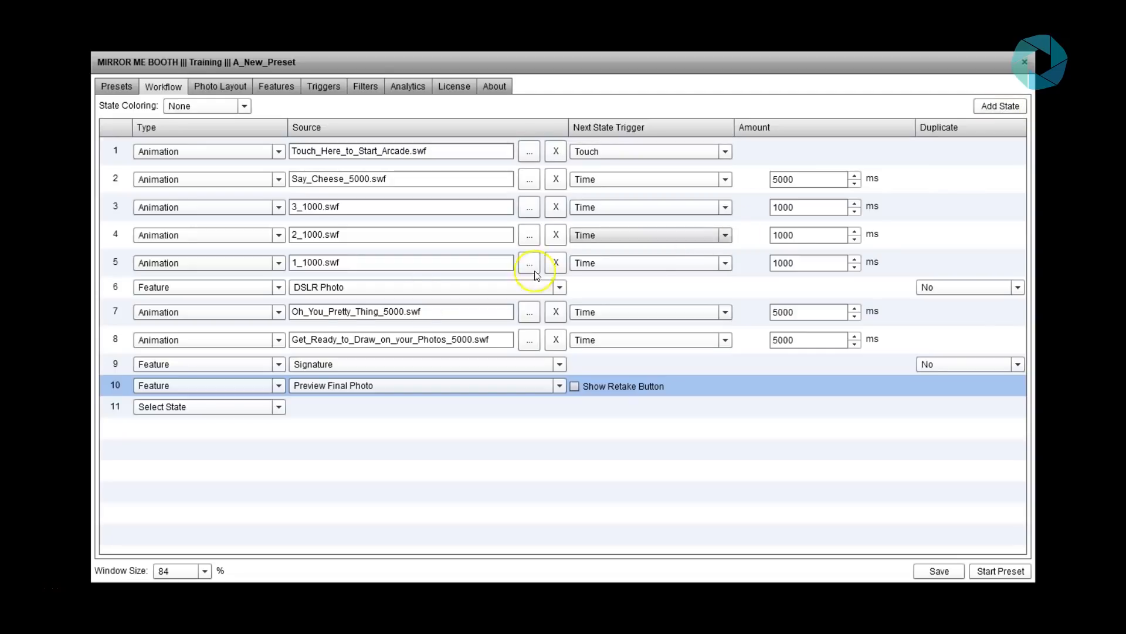
left_click(184, 408)
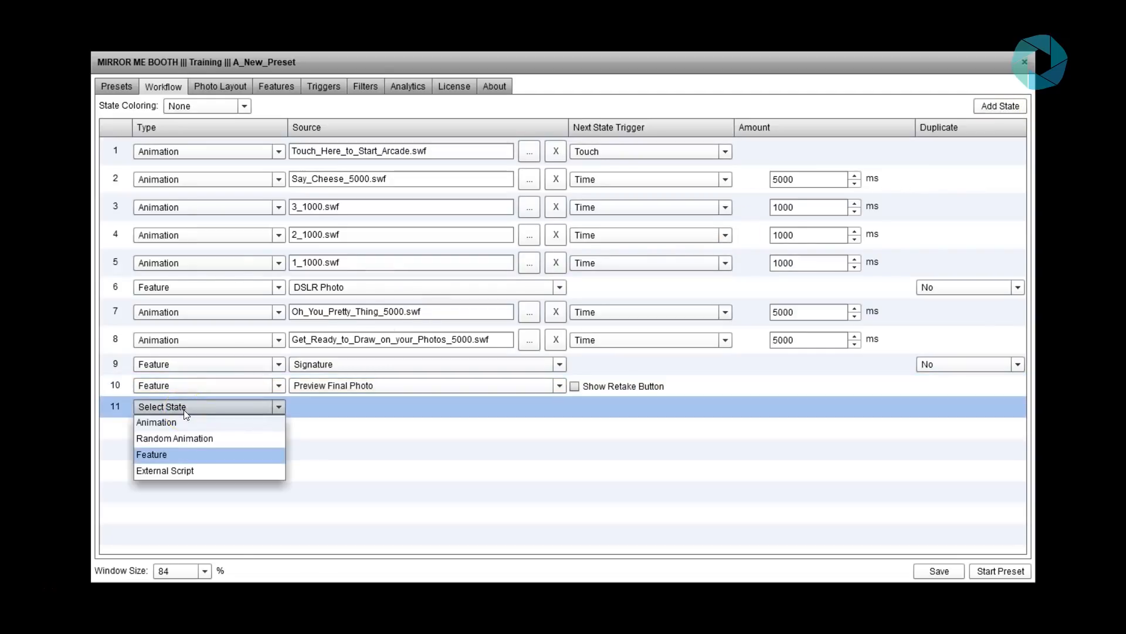
left_click(185, 454)
left_click(386, 410)
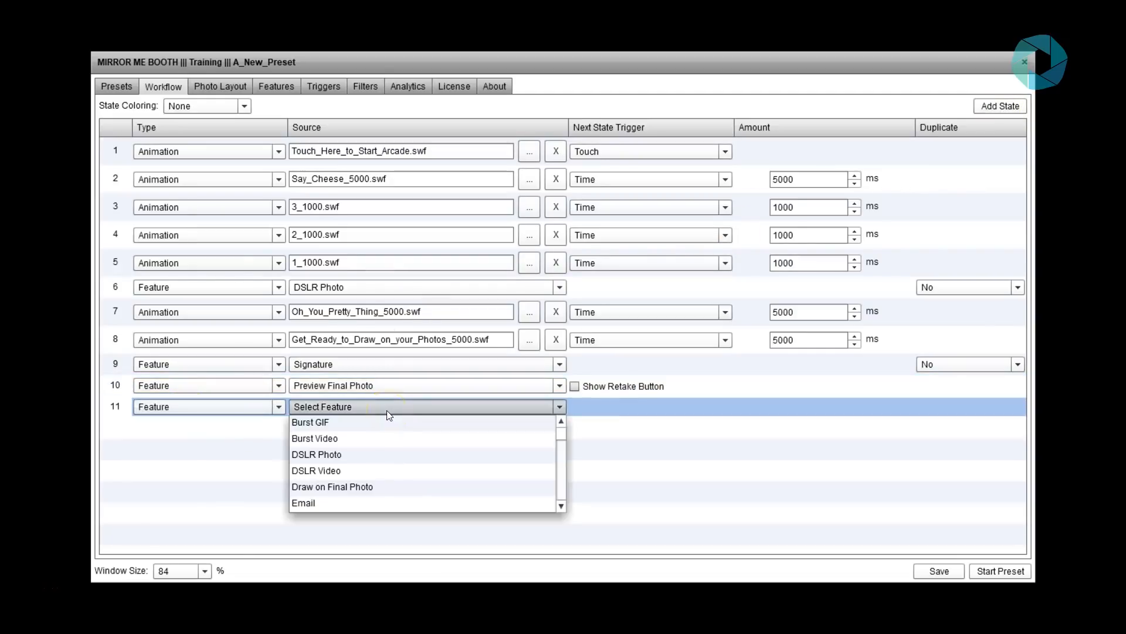
scroll(386, 411, "down", 5)
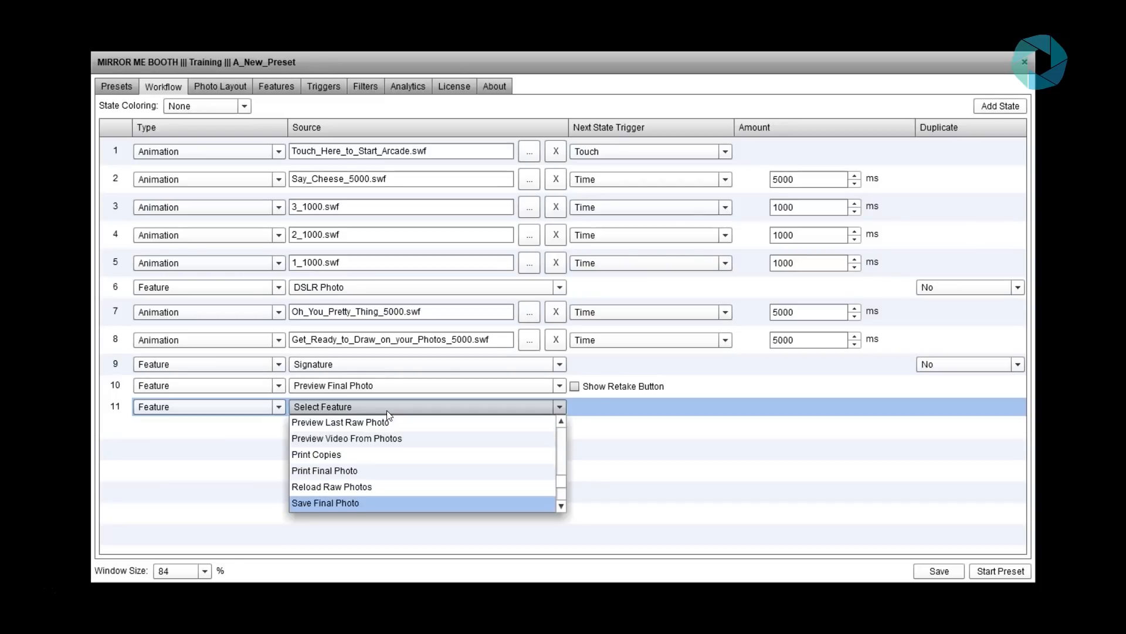
left_click(385, 505)
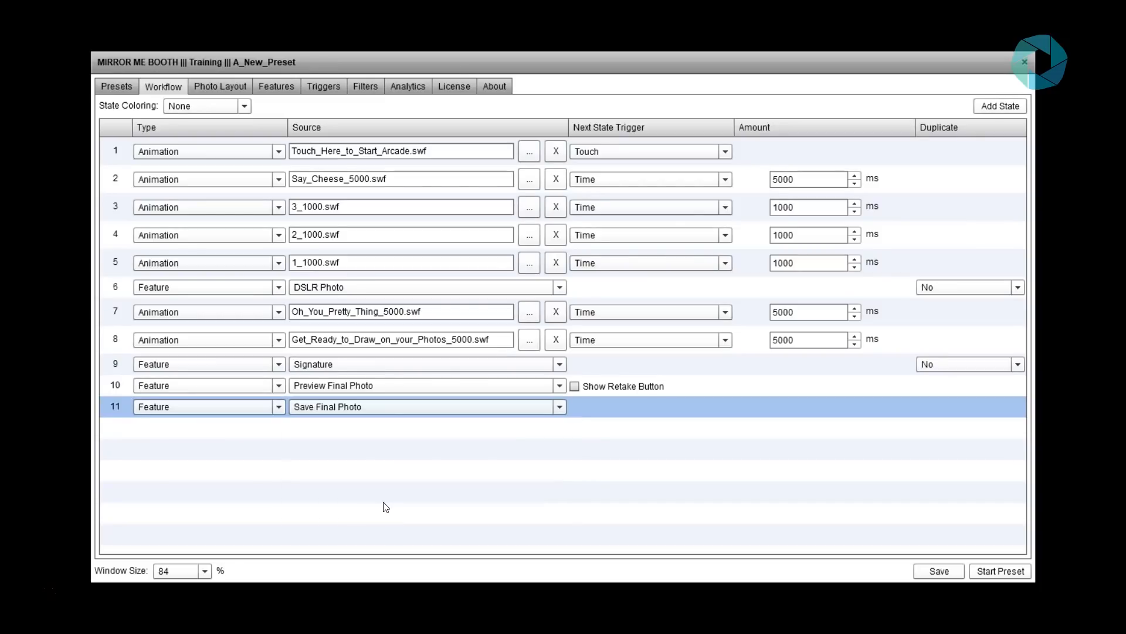
Step: Add a twelfth workflow state of type Animation using How_Many_Copies_To_Print_5000.swf from the Print animations folder
left_click(1000, 107)
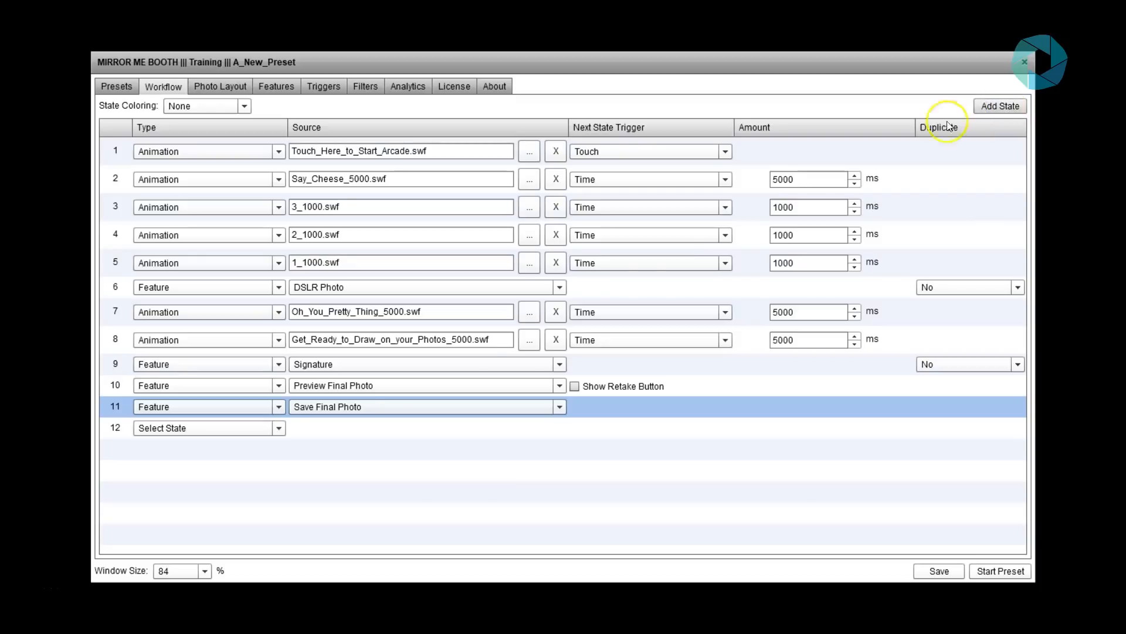
left_click(277, 429)
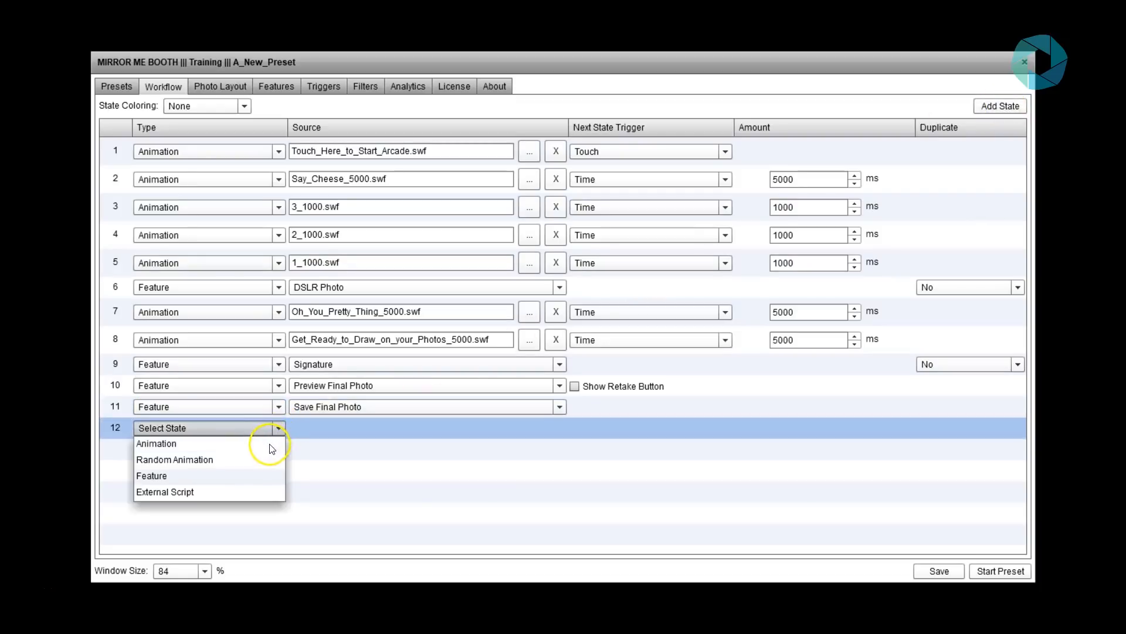
left_click(272, 445)
left_click(533, 435)
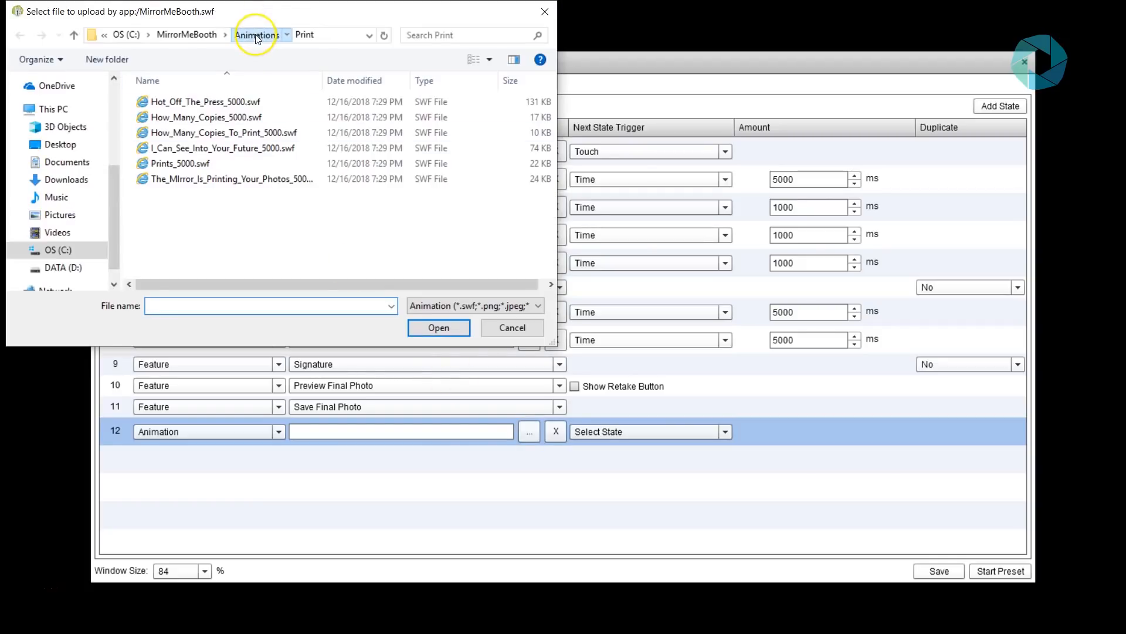
left_click(256, 34)
double_click(162, 269)
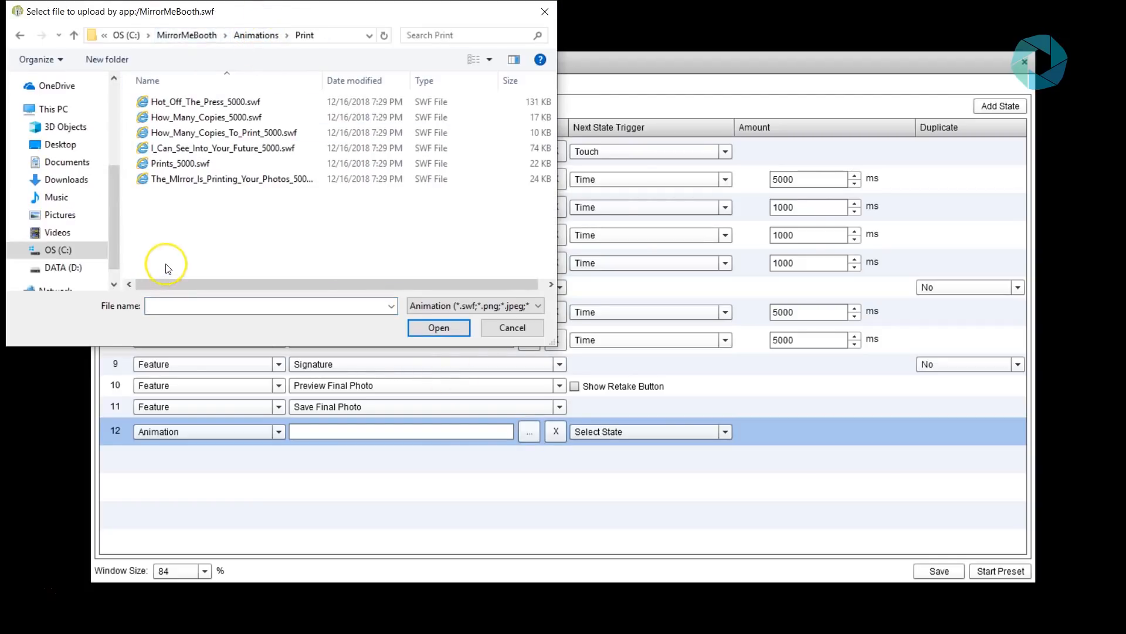
left_click(223, 132)
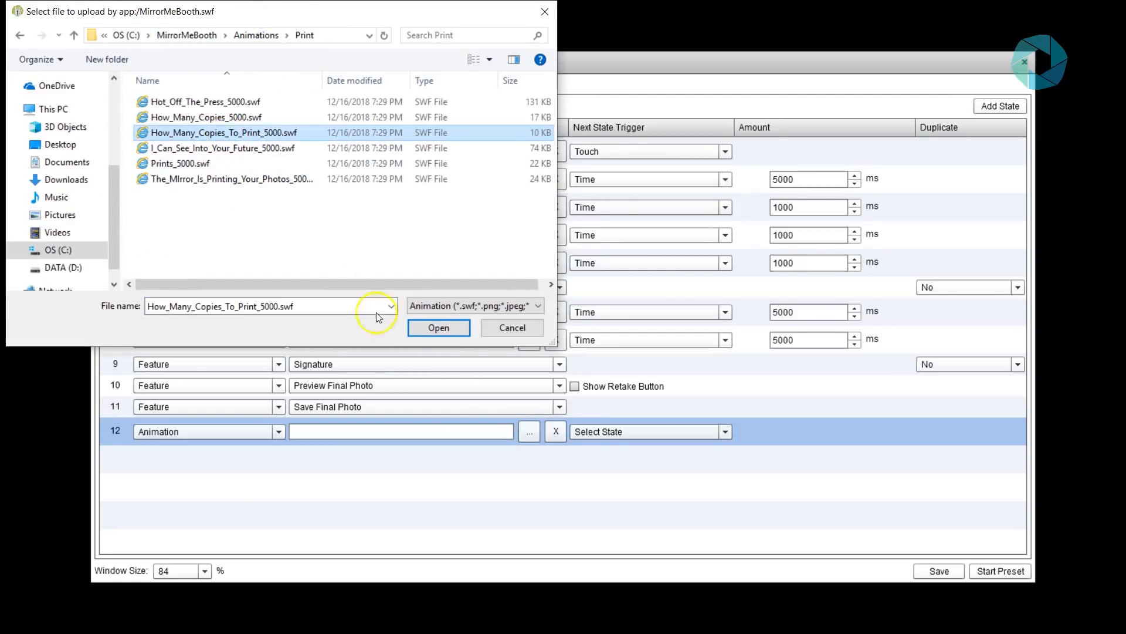
left_click(437, 328)
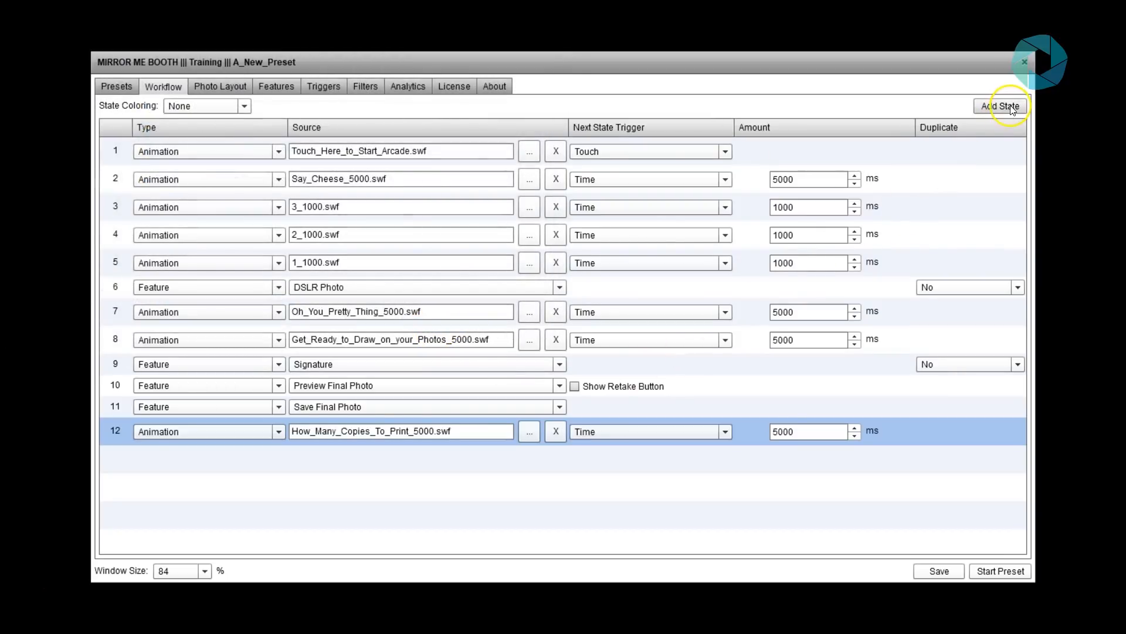
Step: Add a thirteenth workflow state of type Feature with Print Copies as its source
left_click(1012, 110)
left_click(248, 460)
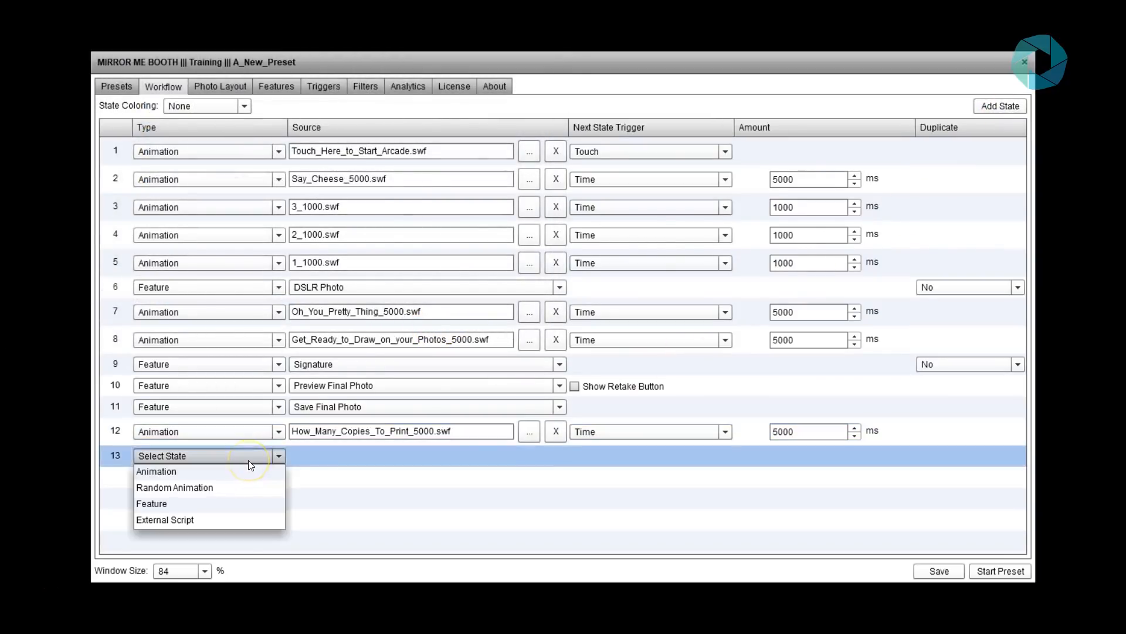
left_click(176, 504)
left_click(352, 459)
key("p")
key("p")
key("p")
key("p")
key("p")
key("p")
key("p")
key("p")
key("p")
key("Return")
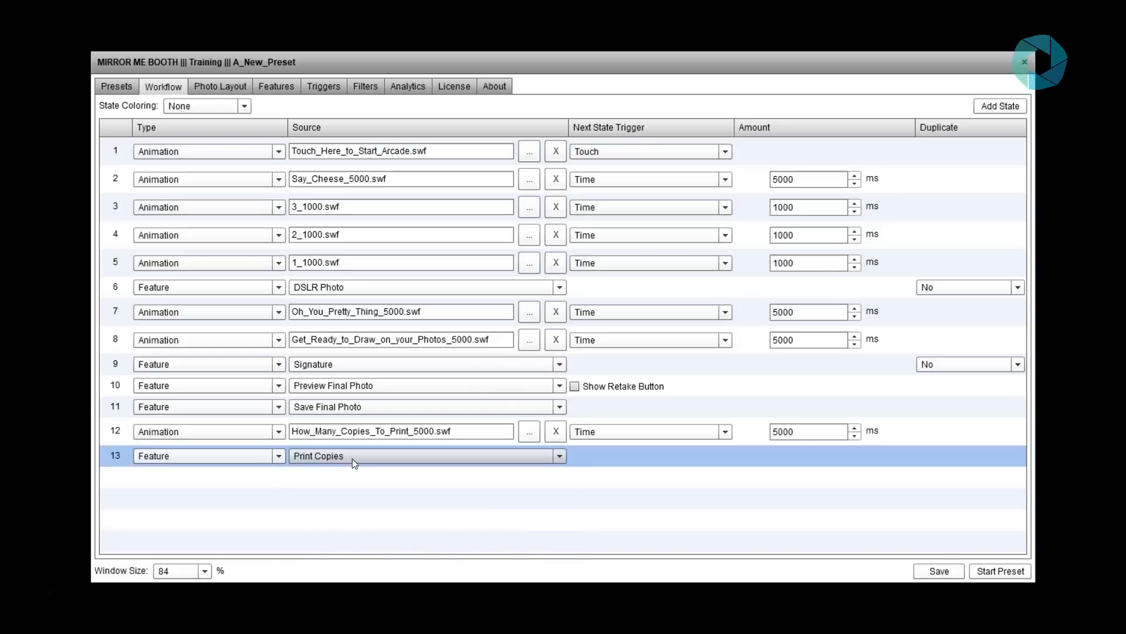
Step: Add a fourteenth workflow state of type Animation using Prints_5000.swf from the Print animations folder, and save the preset
left_click(999, 105)
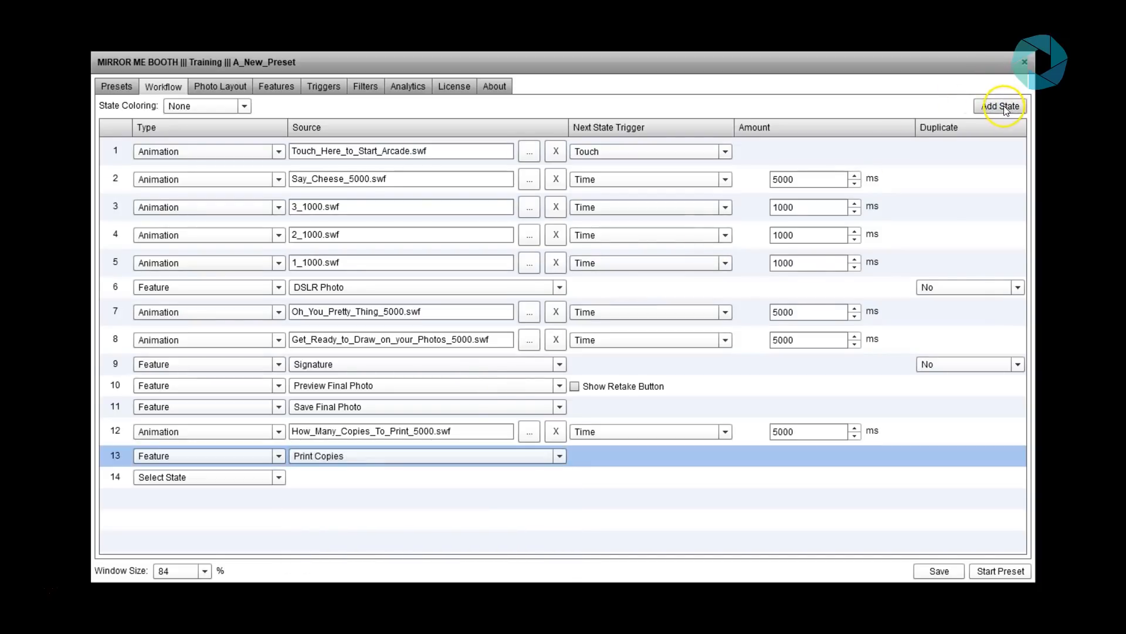
left_click(247, 481)
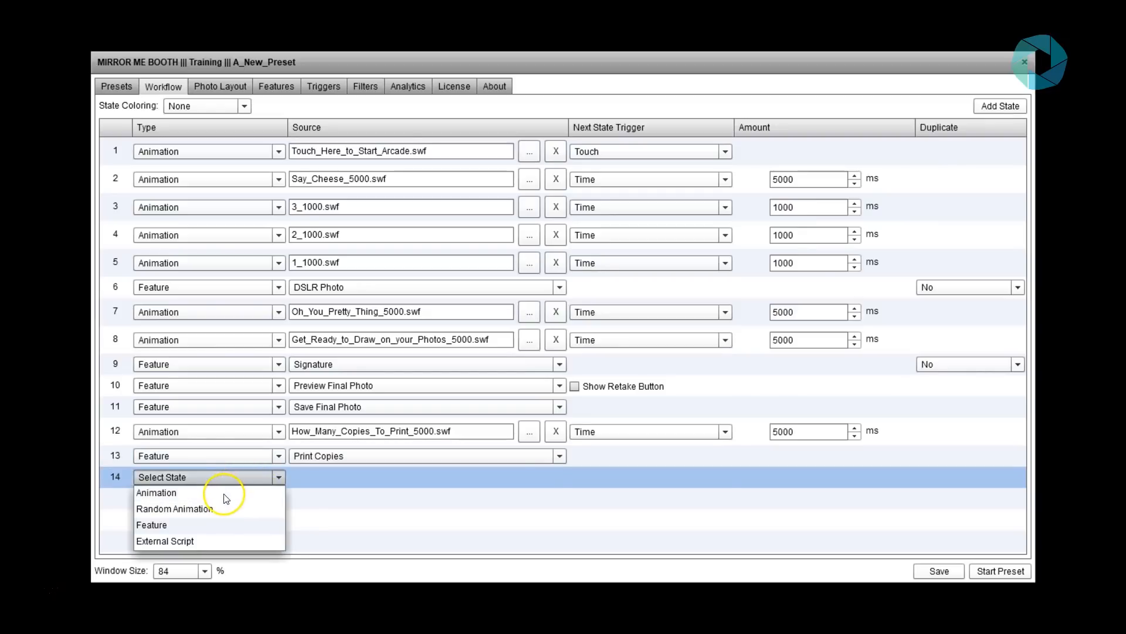
left_click(226, 491)
left_click(529, 480)
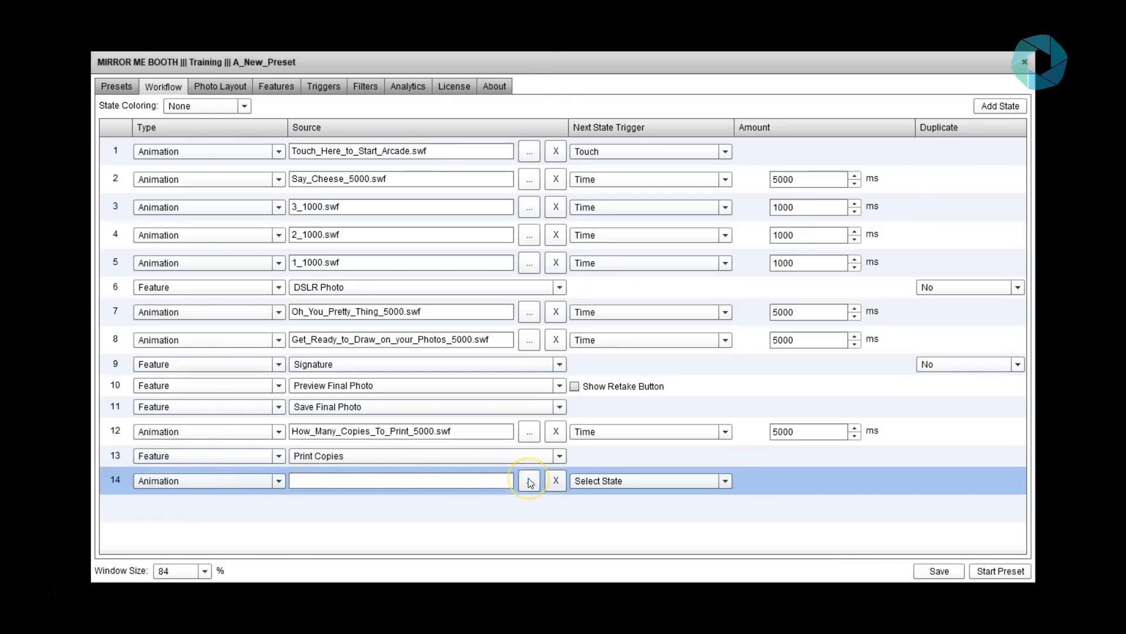
left_click(193, 166)
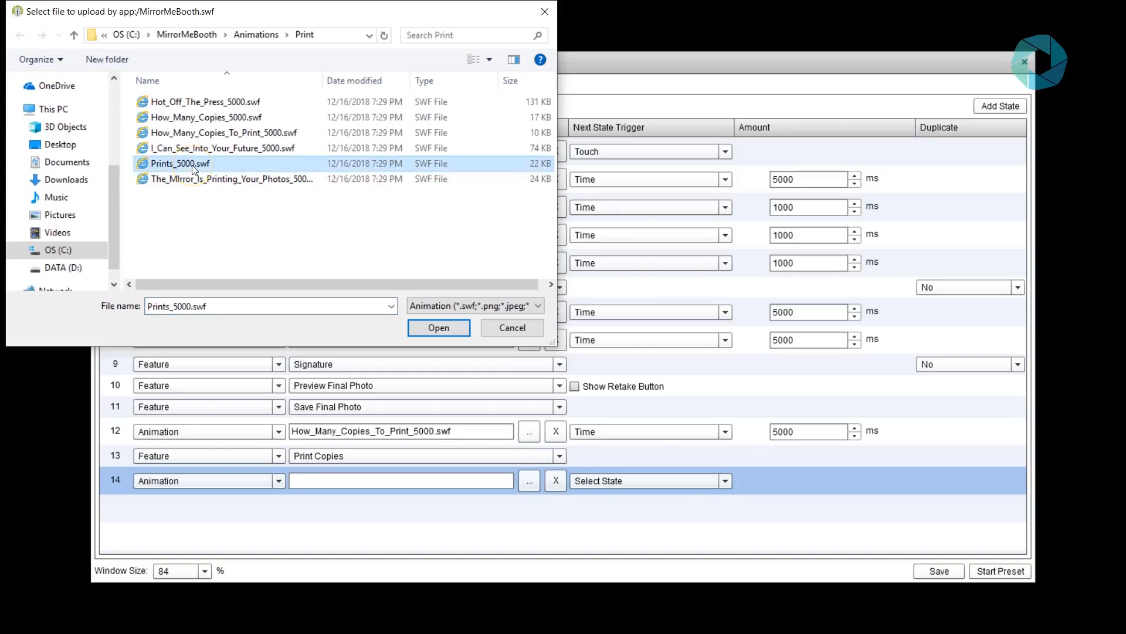
left_click(438, 327)
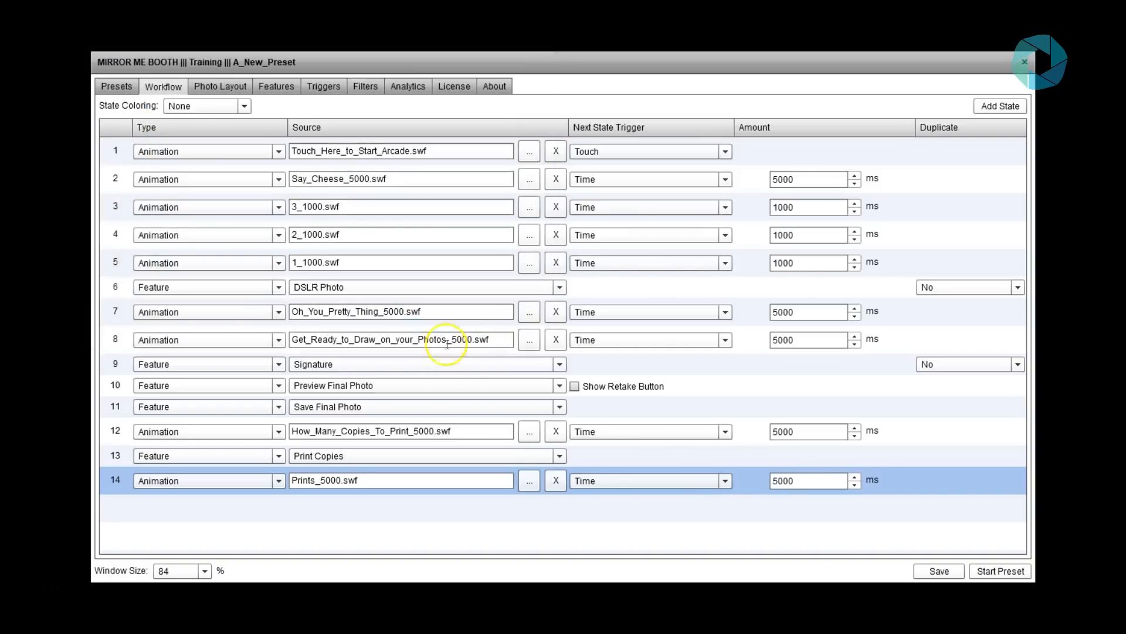
left_click(937, 573)
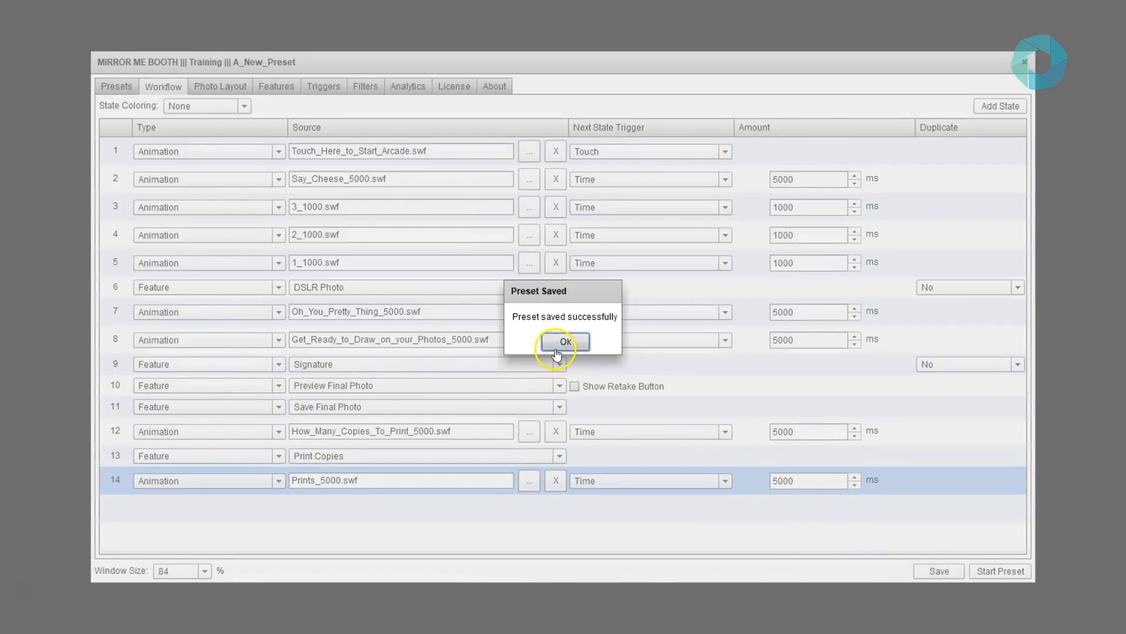
left_click(565, 342)
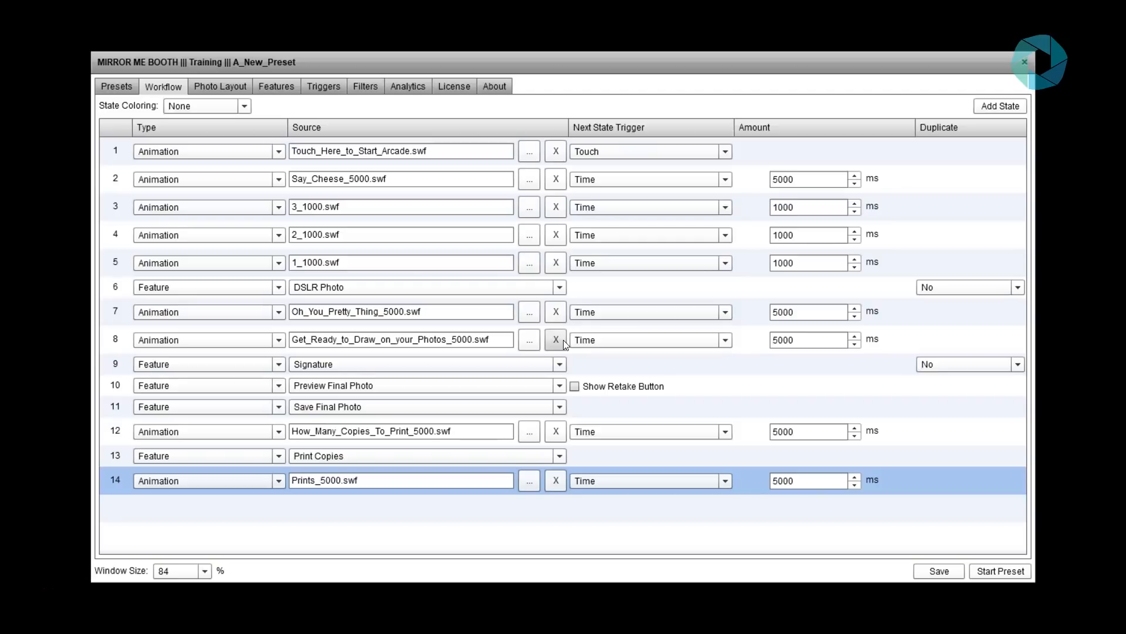
Step: In the photo layout, move the DSLR photo down to about top 527 and the signature to about left 111, top 200
left_click(198, 89)
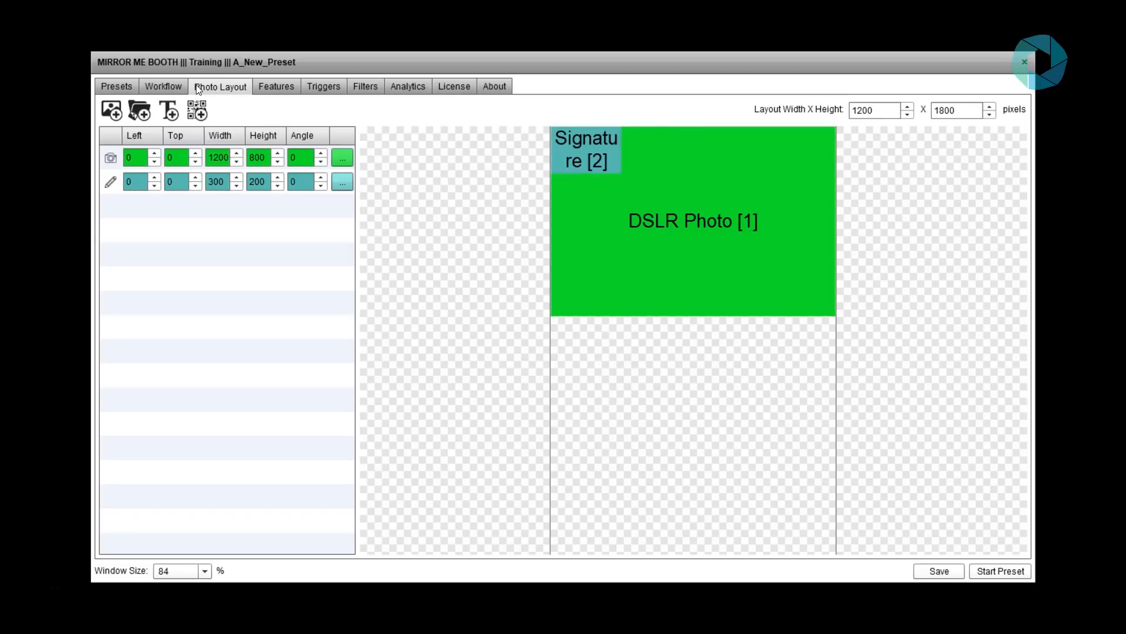
left_click(657, 190)
left_click_drag(657, 190, 657, 315)
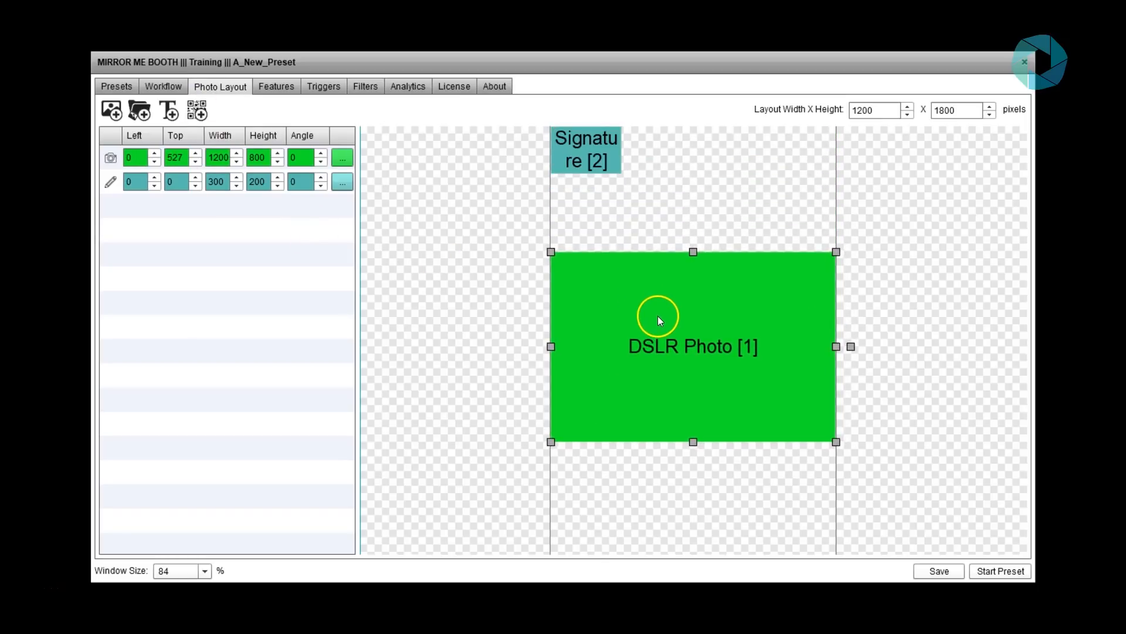
left_click_drag(595, 144, 621, 192)
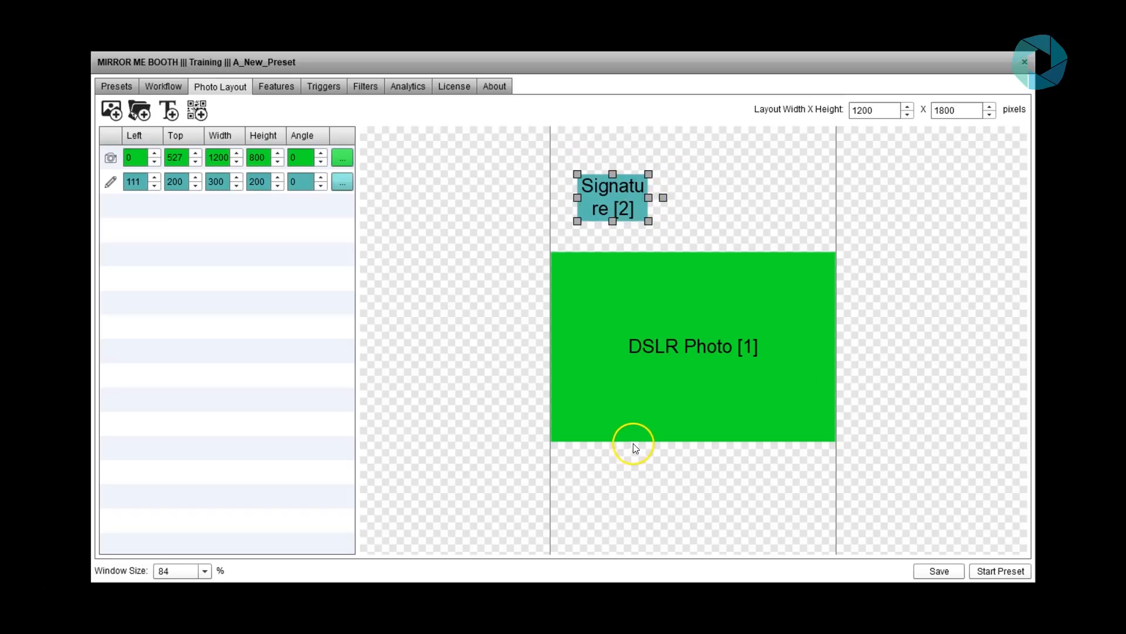
left_click(658, 311)
left_click(608, 199)
left_click(164, 86)
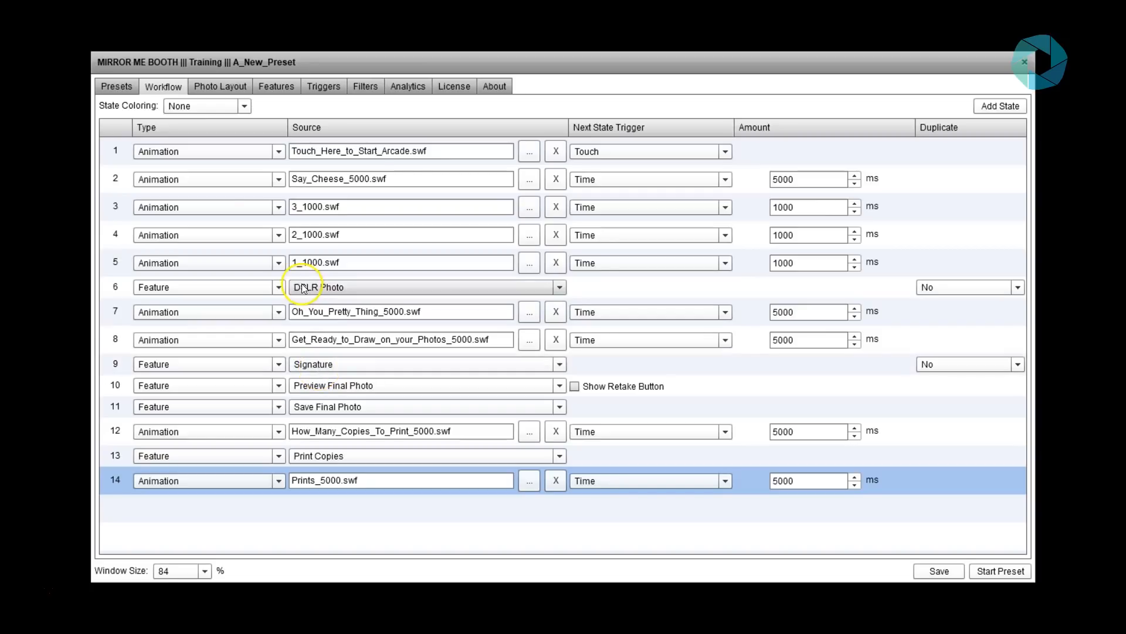
left_click(229, 94)
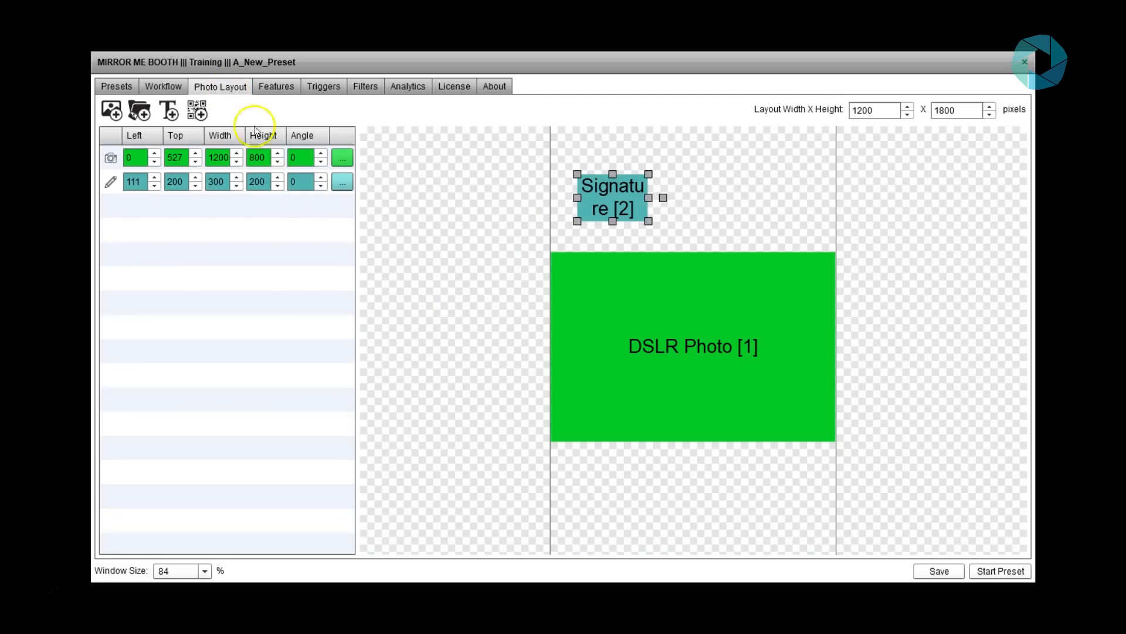
Step: Rotate the DSLR photo placeholder to an angle of 270 and move it to about left 222, top 1538
left_click(687, 359)
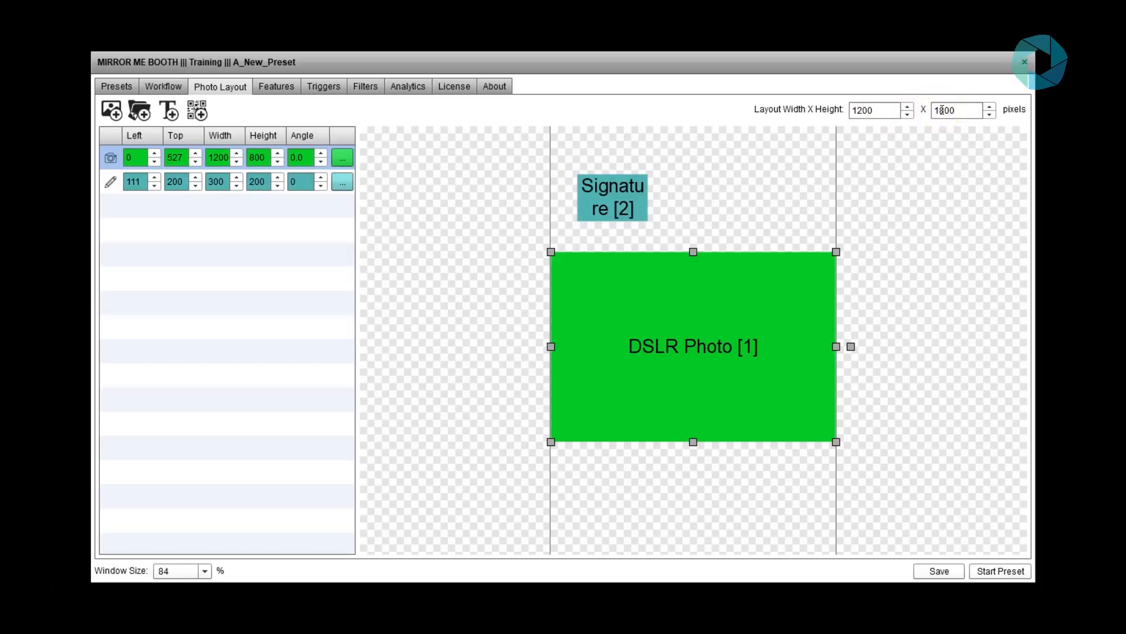
left_click_drag(695, 344, 691, 396)
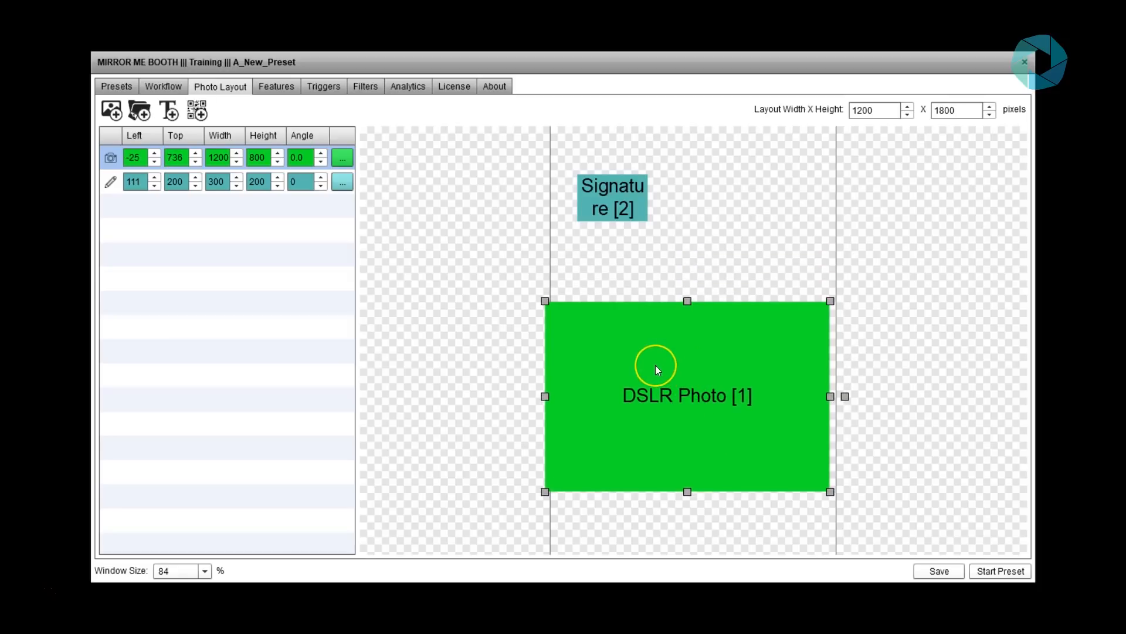
left_click(308, 157)
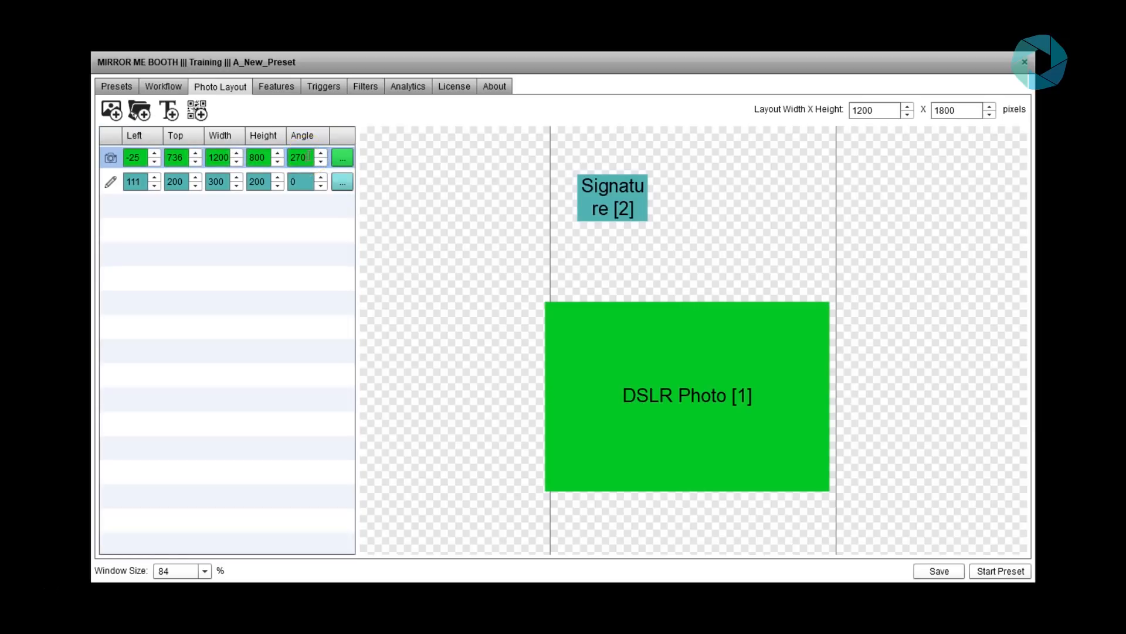
type("270")
key("Return")
left_click(509, 216)
left_click_drag(690, 172, 748, 364)
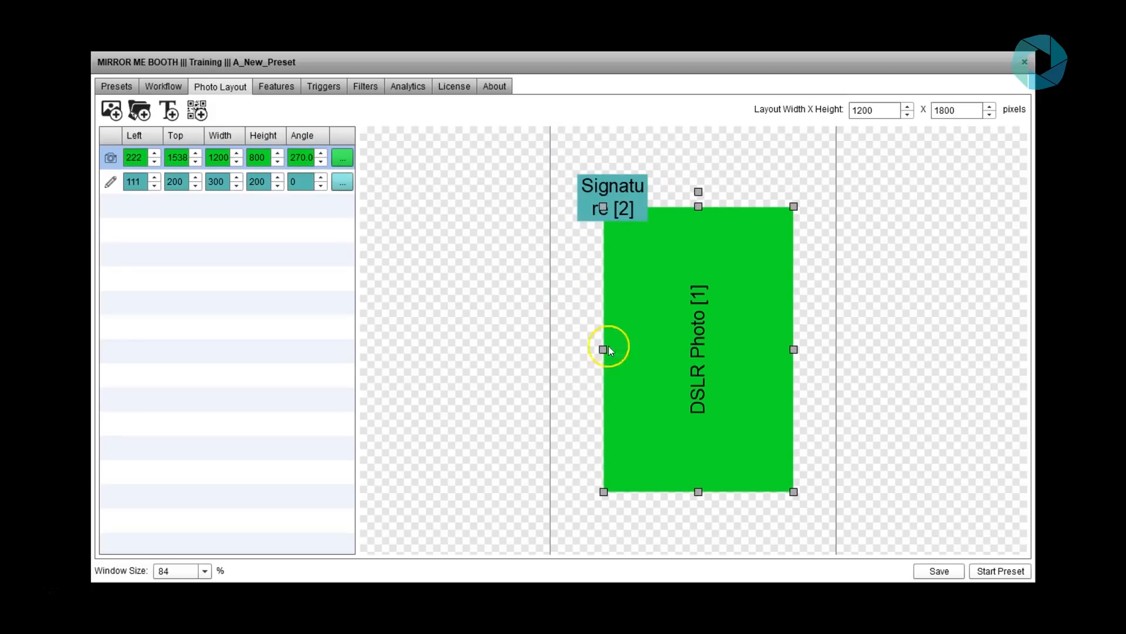
Step: Add the overlay image from the Ethnic folder in MirrorMeBooth's Overlays to the photo layout
left_click(112, 112)
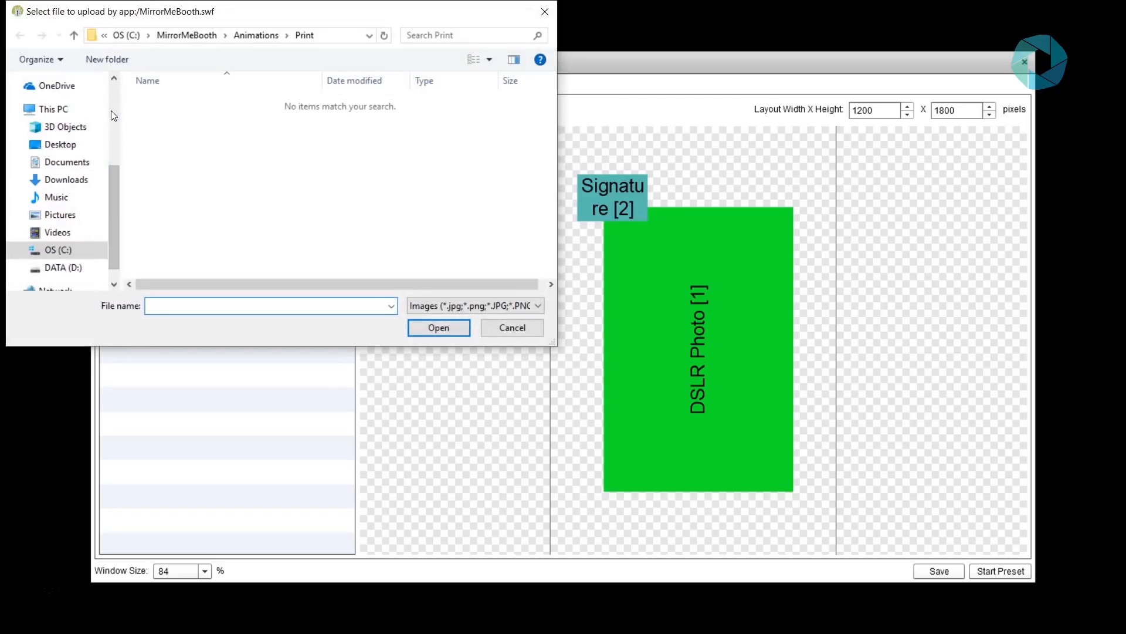
left_click(186, 35)
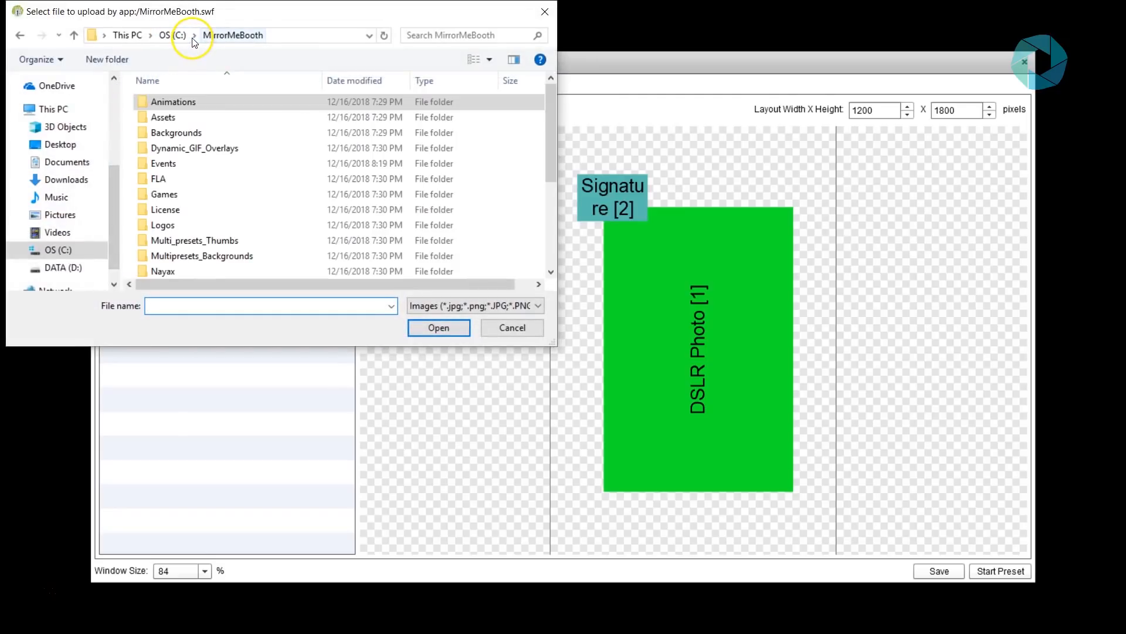
left_click_drag(553, 98, 556, 117)
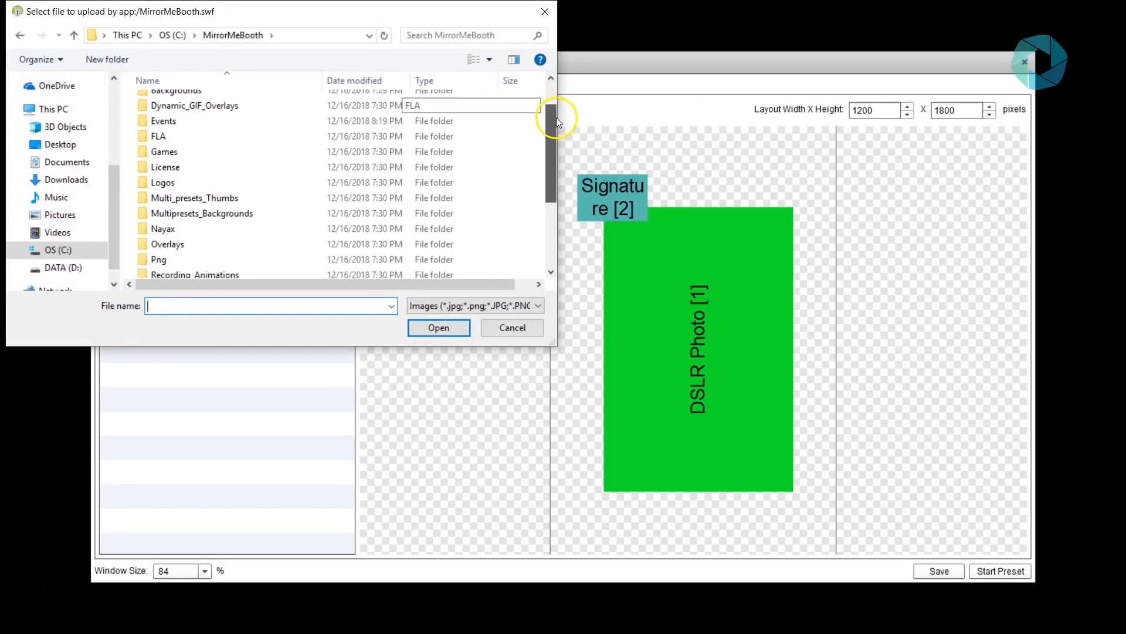
double_click(176, 241)
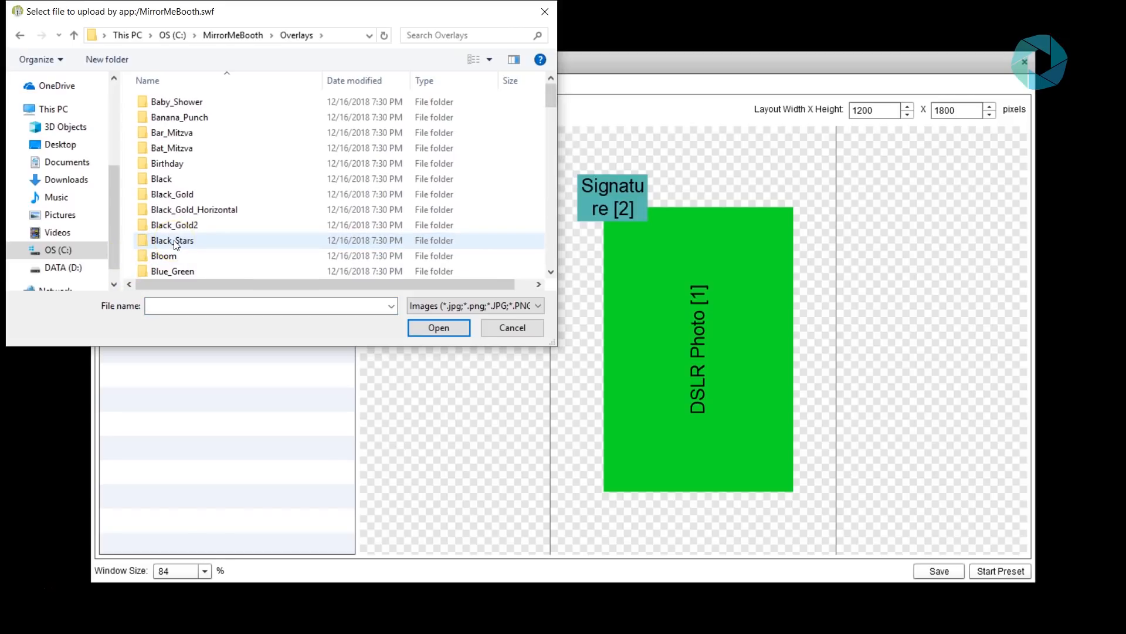
left_click_drag(555, 90, 547, 142)
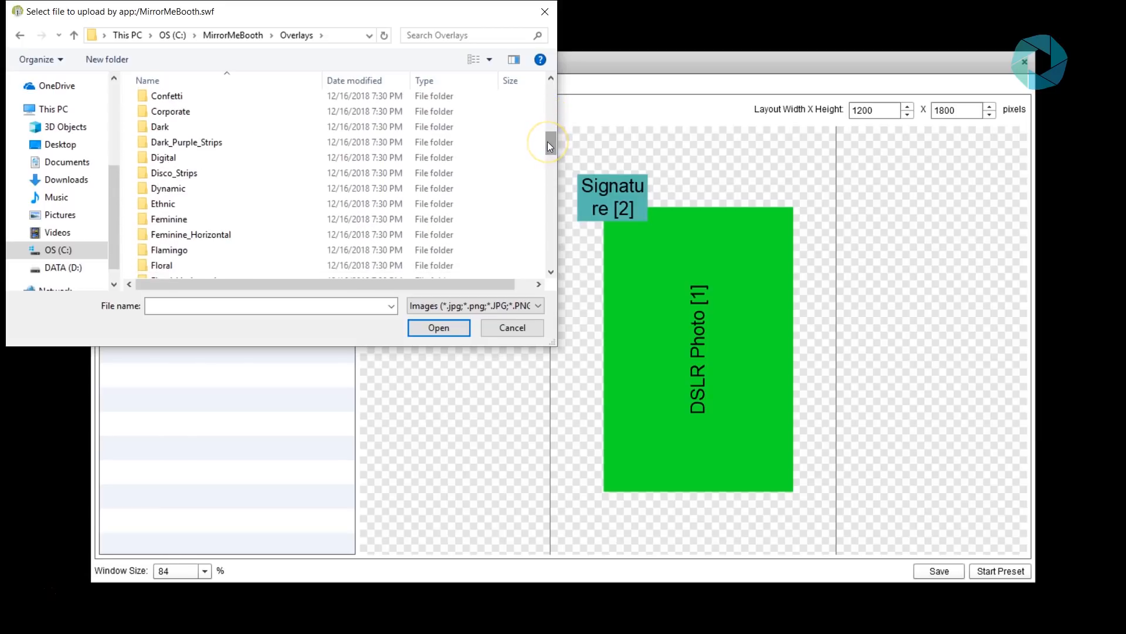
double_click(170, 203)
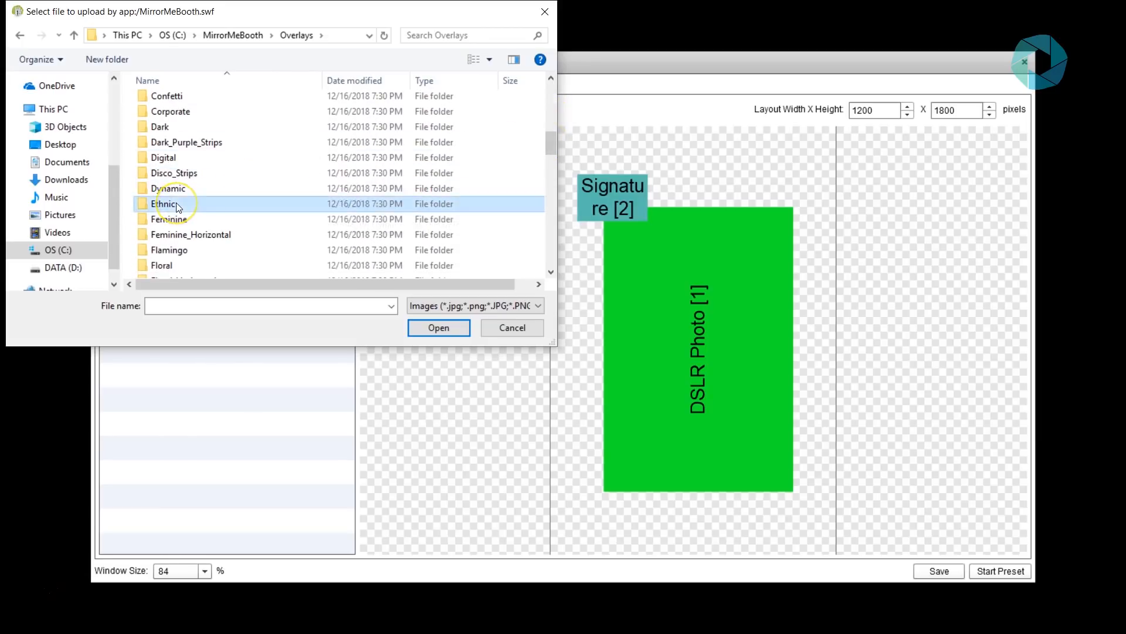
left_click(265, 139)
left_click(434, 329)
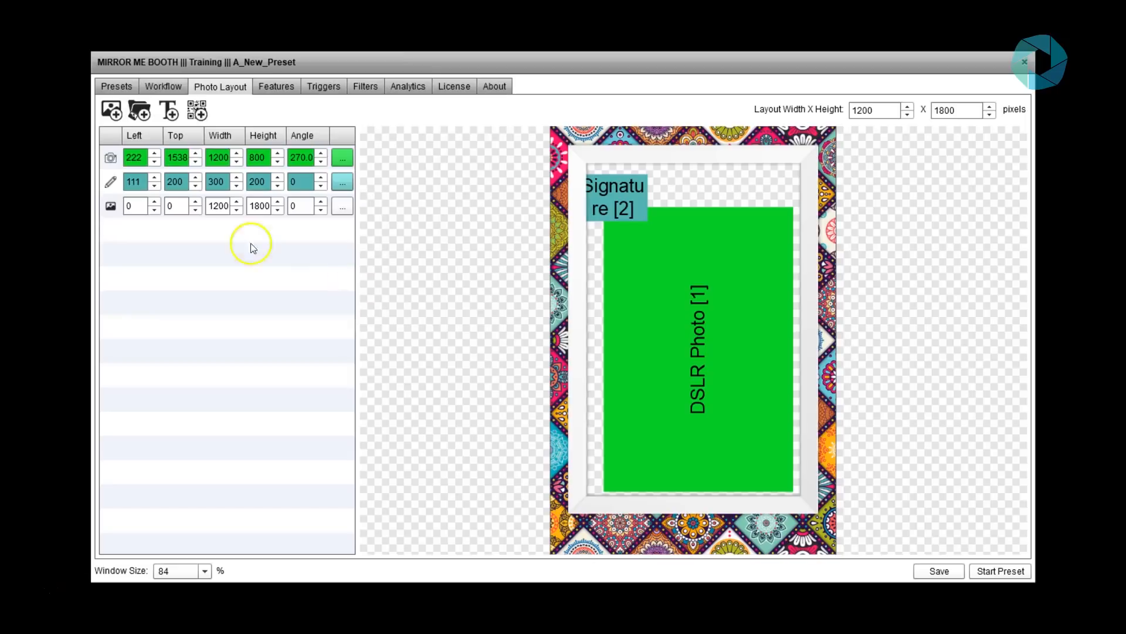
Step: Send the overlay image behind the other elements and move the signature out of the layout to about left -613, top 958
left_click(111, 206)
left_click_drag(112, 206, 109, 157)
left_click(604, 194)
left_click_drag(604, 193, 433, 376)
Step: Enlarge the DSLR photo to about 1458 x 972 at about left 113, top 1578, and place it behind the overlay image
left_click(588, 226)
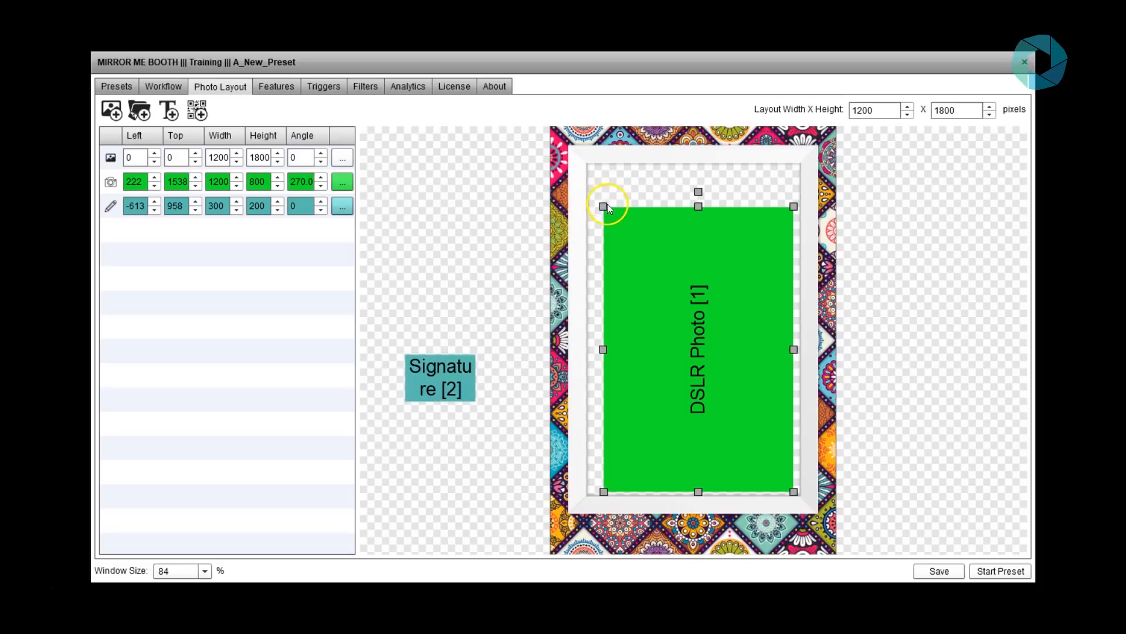
left_click_drag(607, 206, 545, 152)
left_click_drag(797, 489, 799, 501)
key("Right")
key("Right")
key("Right")
key("Right")
key("Right")
key("Right")
key("Right")
key("Right")
key("Right")
key("Right")
key("Right")
key("Right")
key("Right")
key("Right")
key("Right")
key("Right")
key("Right")
key("Right")
key("Right")
key("Right")
key("Right")
key("Right")
key("Right")
key("Down")
key("Down")
key("Down")
key("Down")
key("Down")
key("Down")
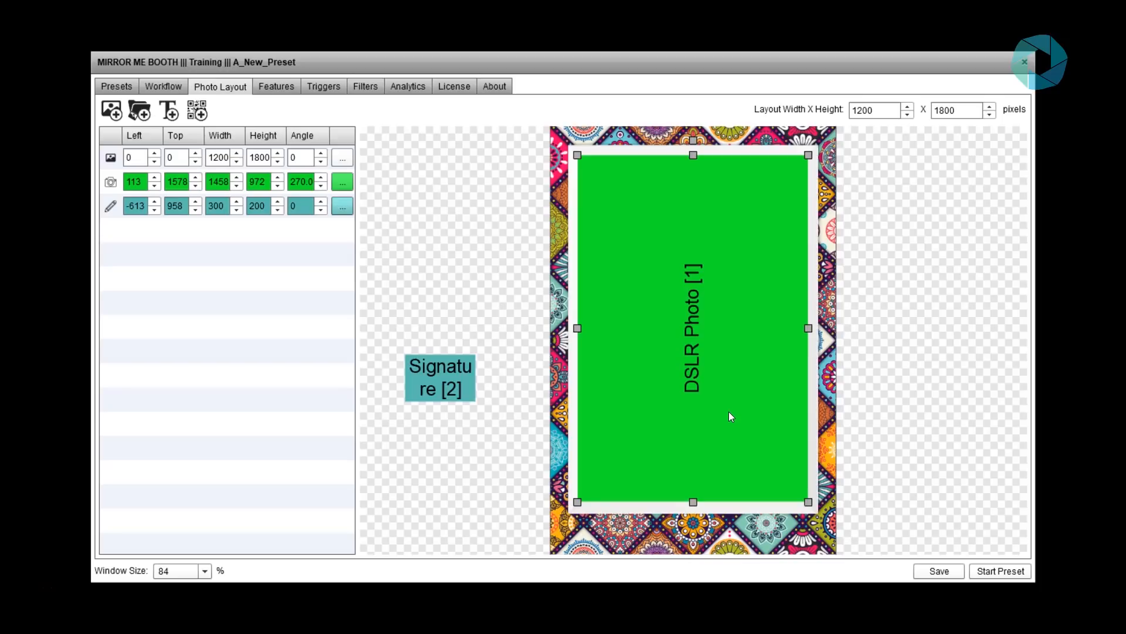
left_click_drag(111, 182, 111, 159)
Step: Enlarge the signature to about 396 x 264 and place it in the photo's lower-right corner at about left 647, top 1292
left_click(424, 381)
left_click_drag(474, 356, 503, 339)
mouse_move(448, 379)
left_mouse_down()
mouse_move(665, 463)
mouse_move(751, 467)
mouse_move(742, 471)
left_mouse_up()
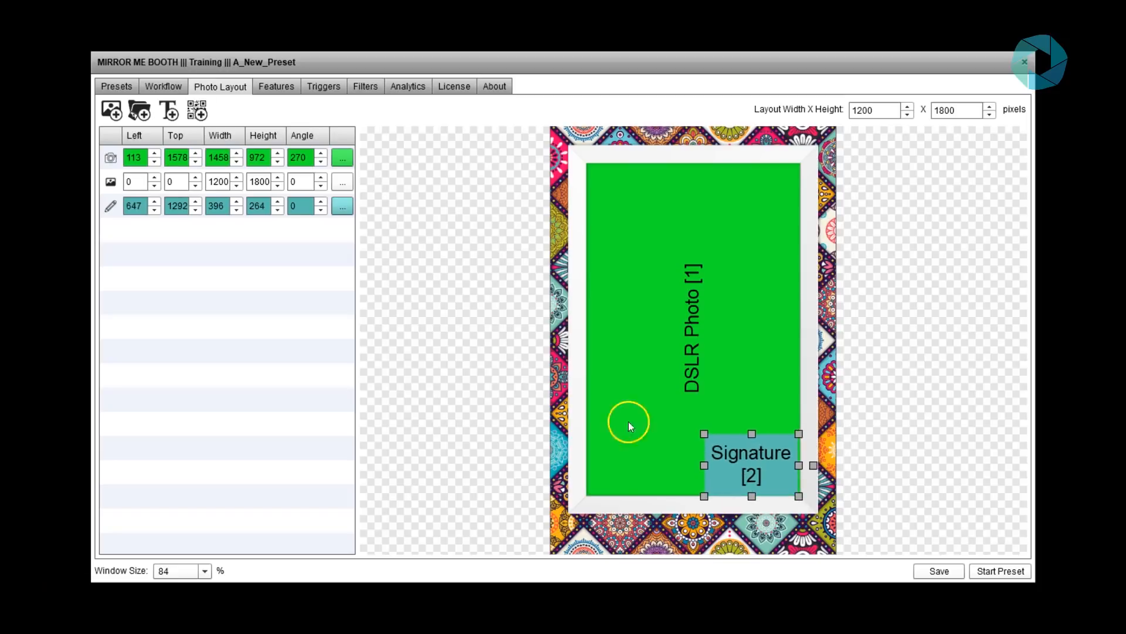
left_click(502, 406)
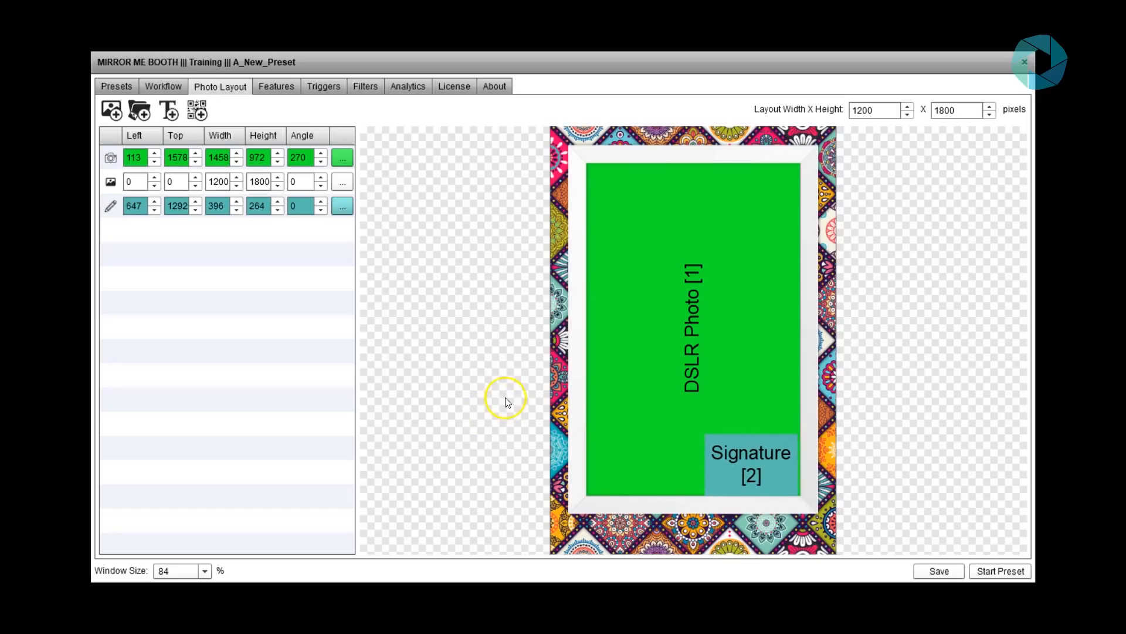
Step: Add a text element on the frame's upper edge at about left 241, top 3, reading "Foto Master"
left_click(169, 111)
left_click_drag(678, 219, 677, 159)
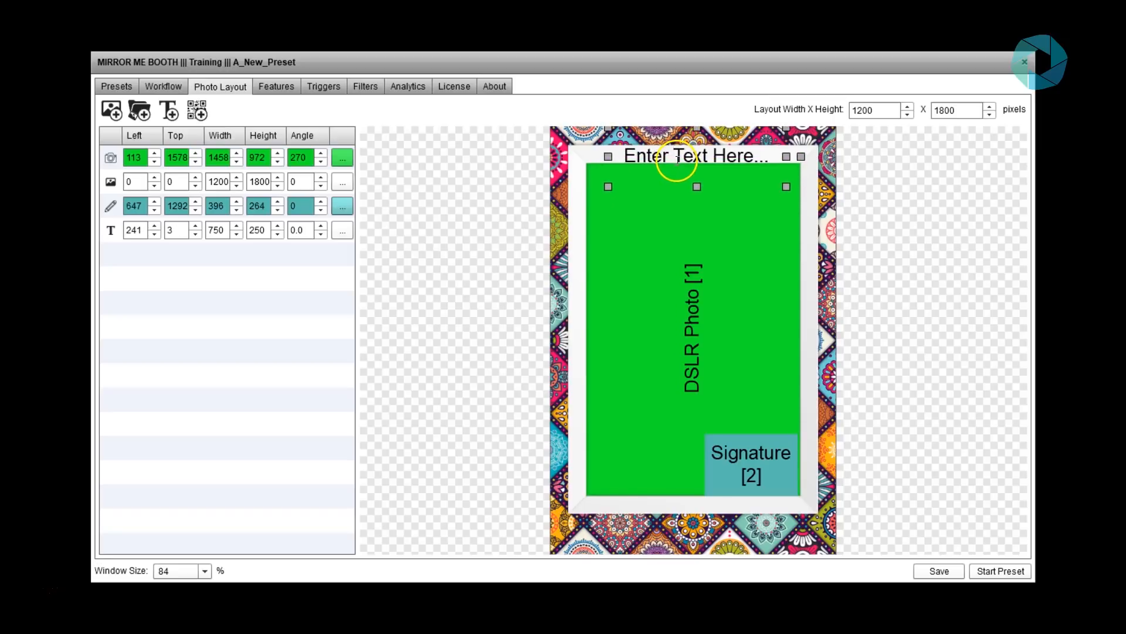
left_click(341, 230)
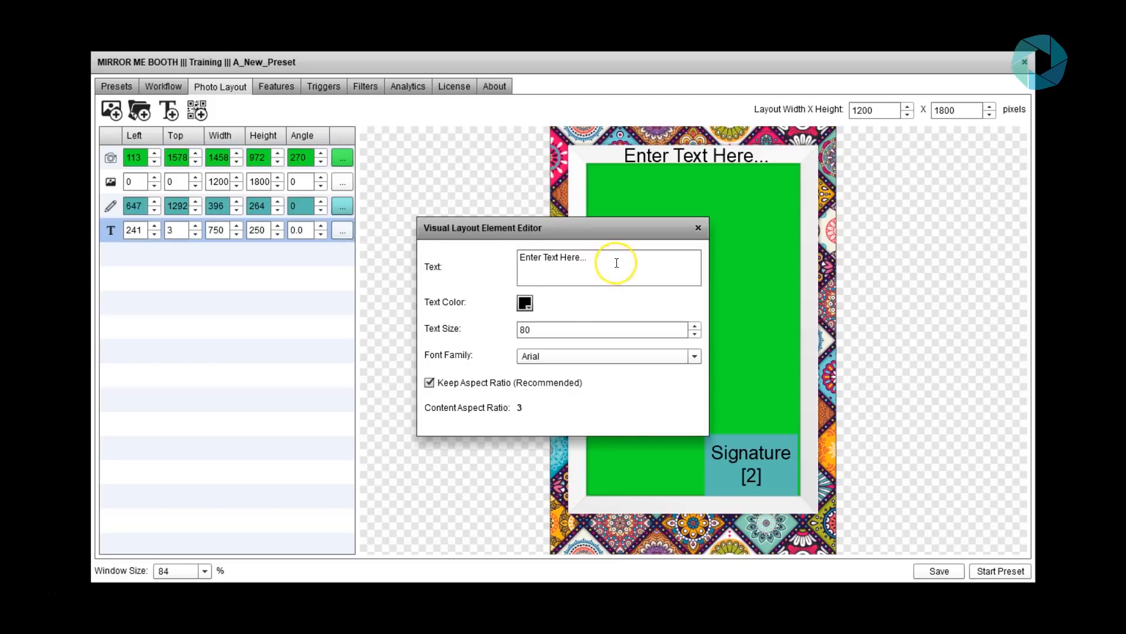
left_click_drag(617, 263, 506, 260)
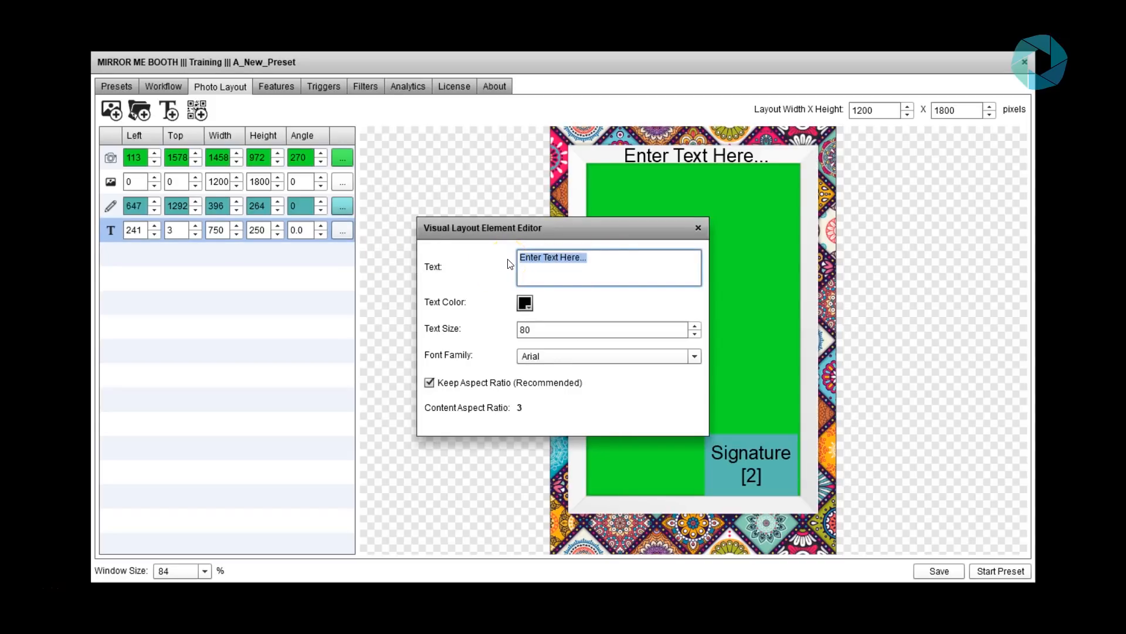
type("Foto Master")
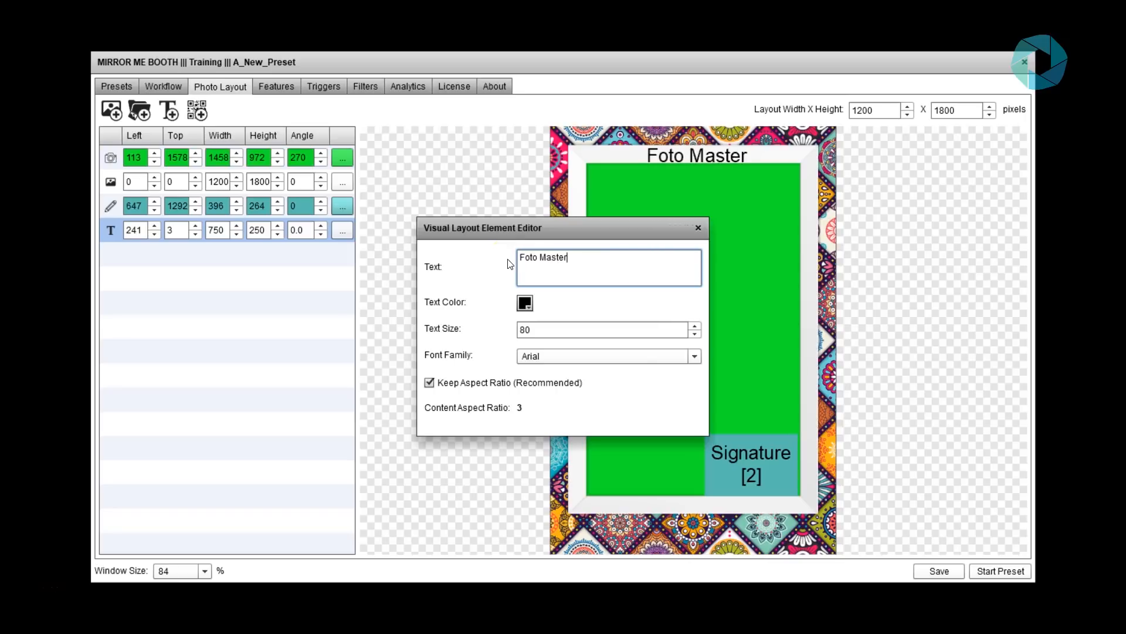
Step: Set the Foto Master text's color to dark blue and its font family to GLYPHICONS Halflings
left_click(525, 303)
left_click(540, 351)
left_click(644, 364)
scroll(642, 361, "down", 5)
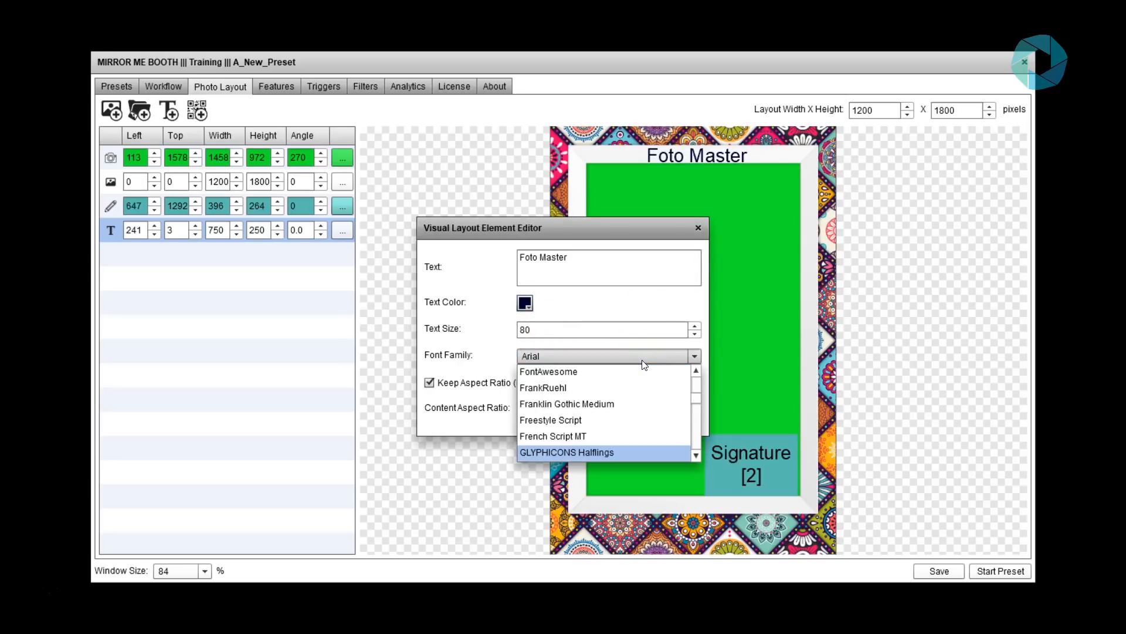
left_click(598, 453)
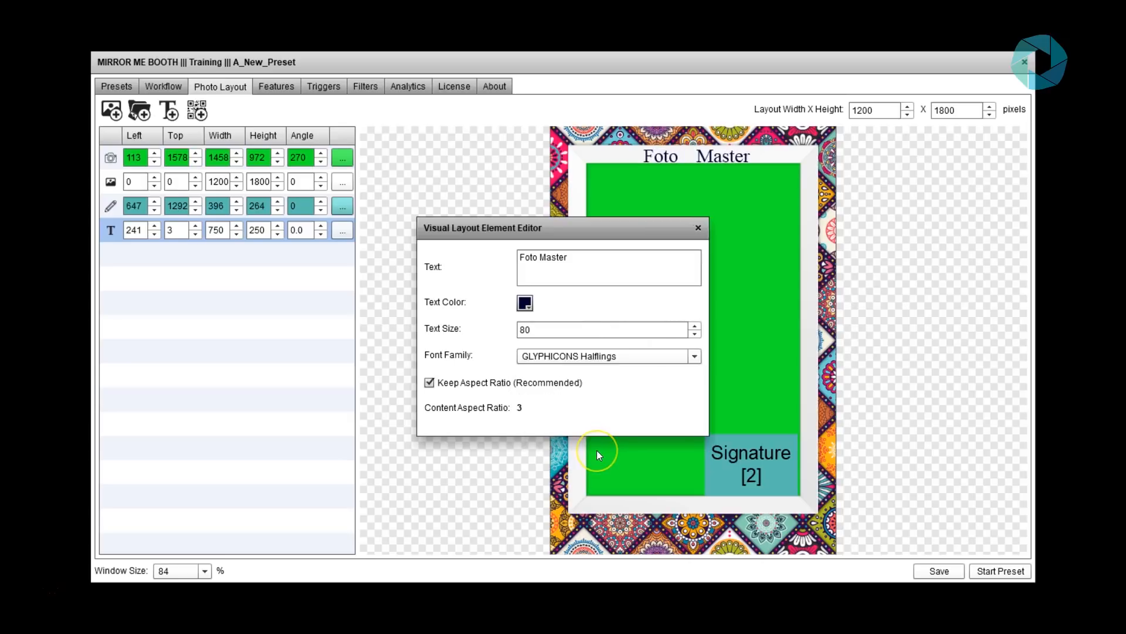
left_click(698, 228)
Step: Nudge the Foto Master text up to top -3 and save the preset
left_click(715, 156)
key("Up")
key("Up")
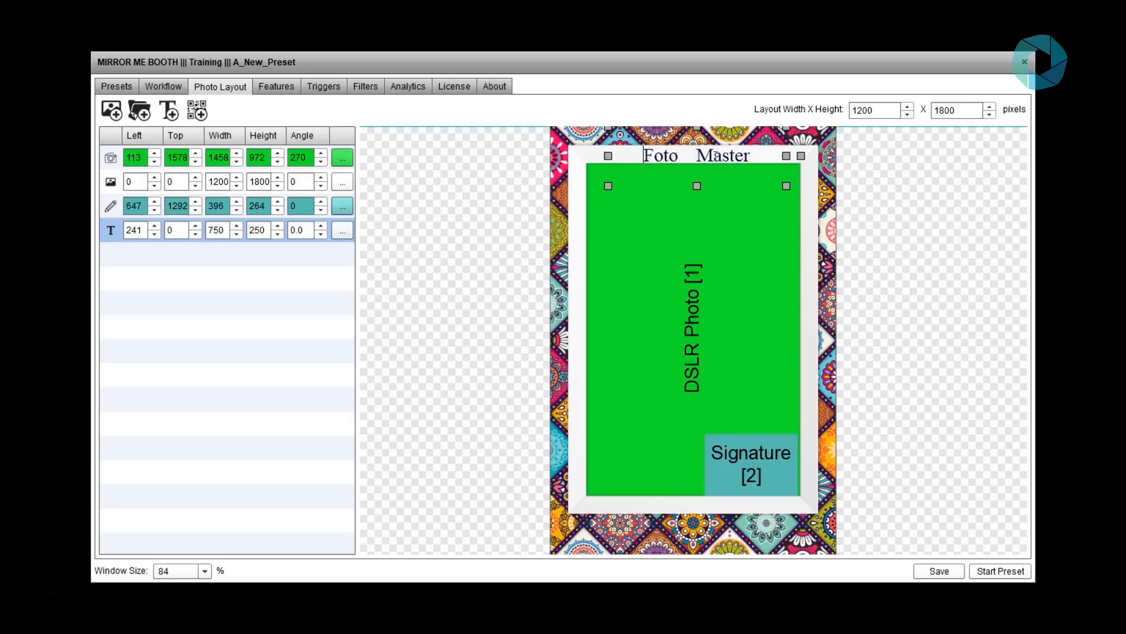
left_click(942, 571)
left_click(560, 344)
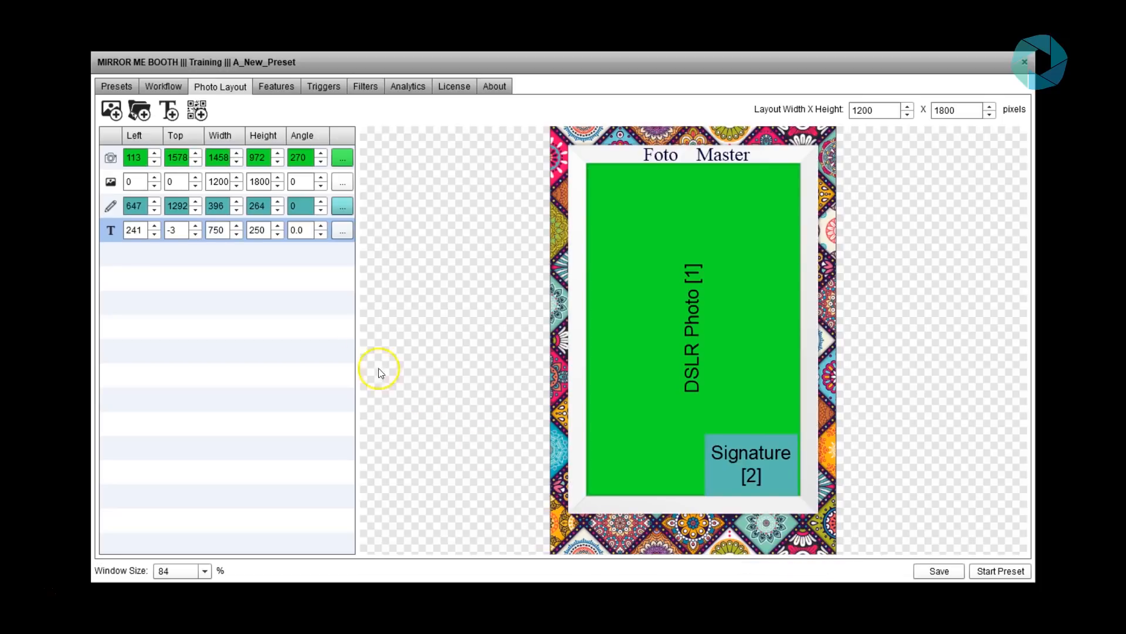
Step: Switch to Snipping Tool and capture the complete print design from the photo layout
left_click(120, 88)
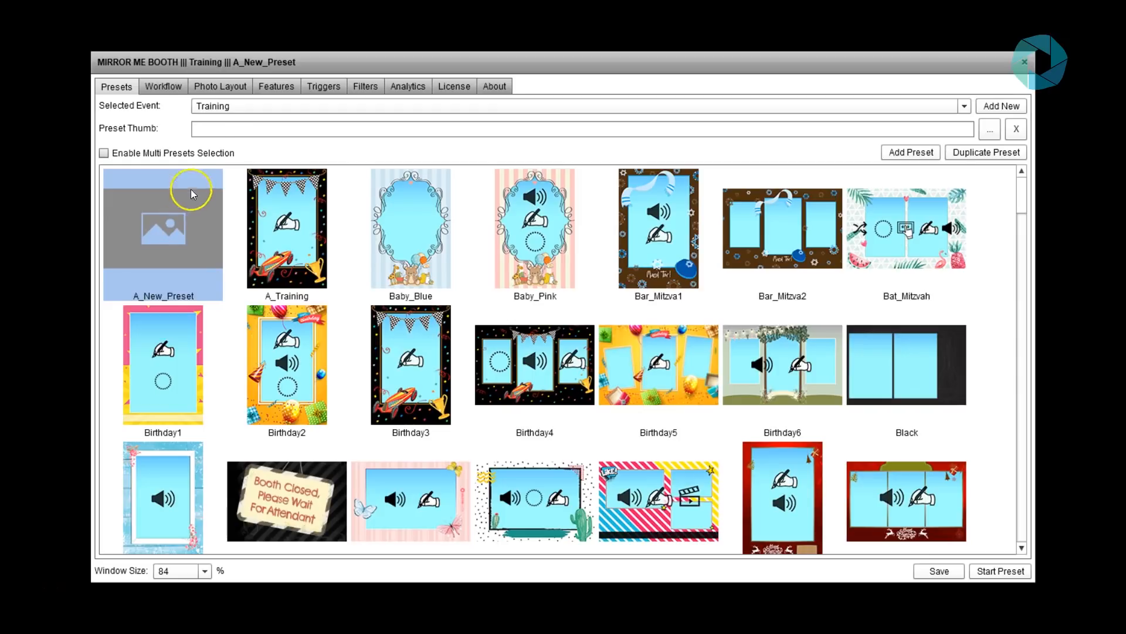
left_click(225, 89)
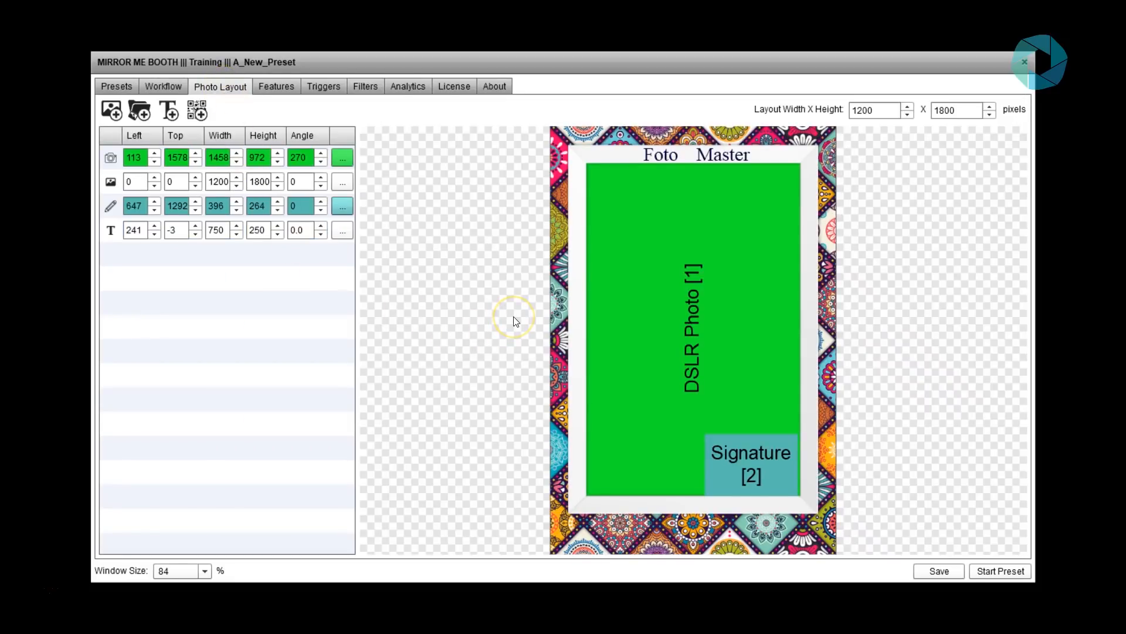
key("super")
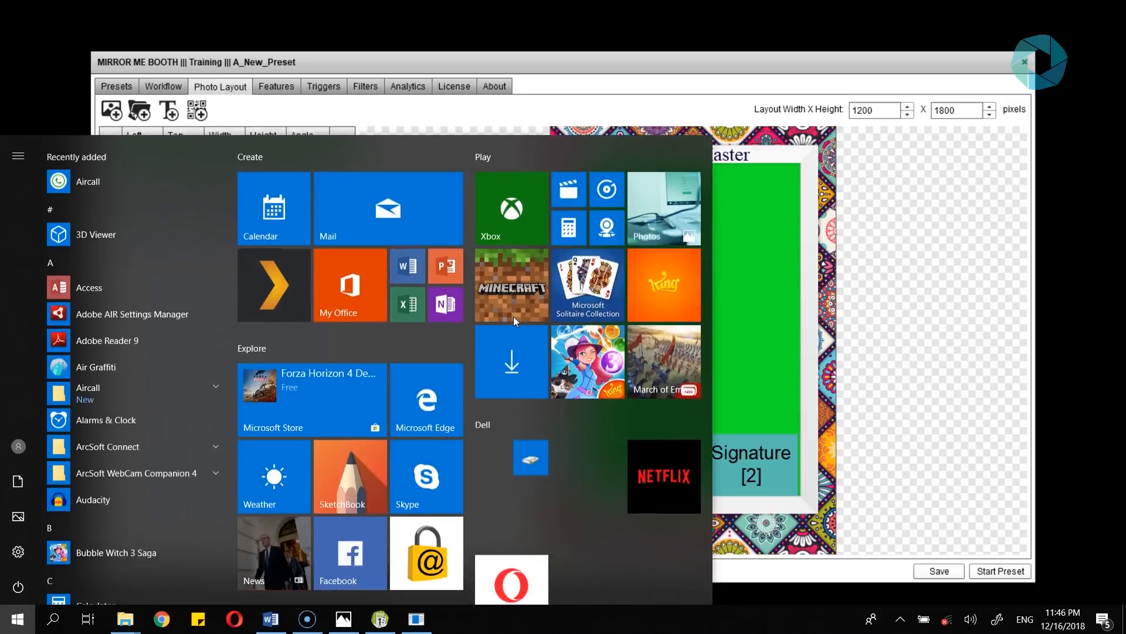
type("snip")
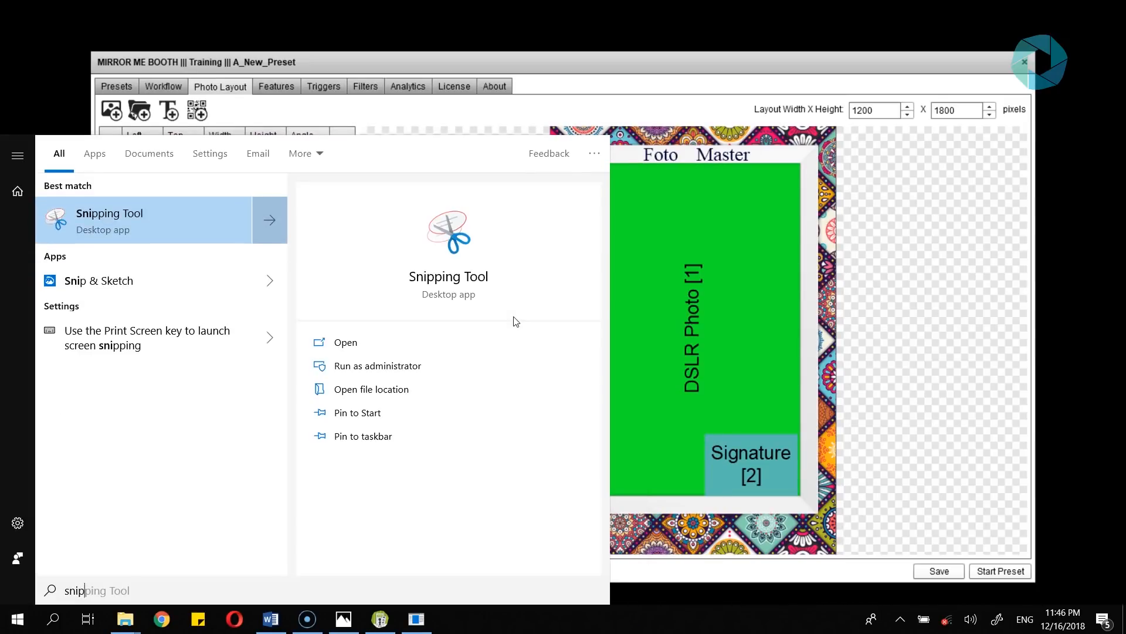
left_click(132, 228)
left_click_drag(525, 403, 305, 138)
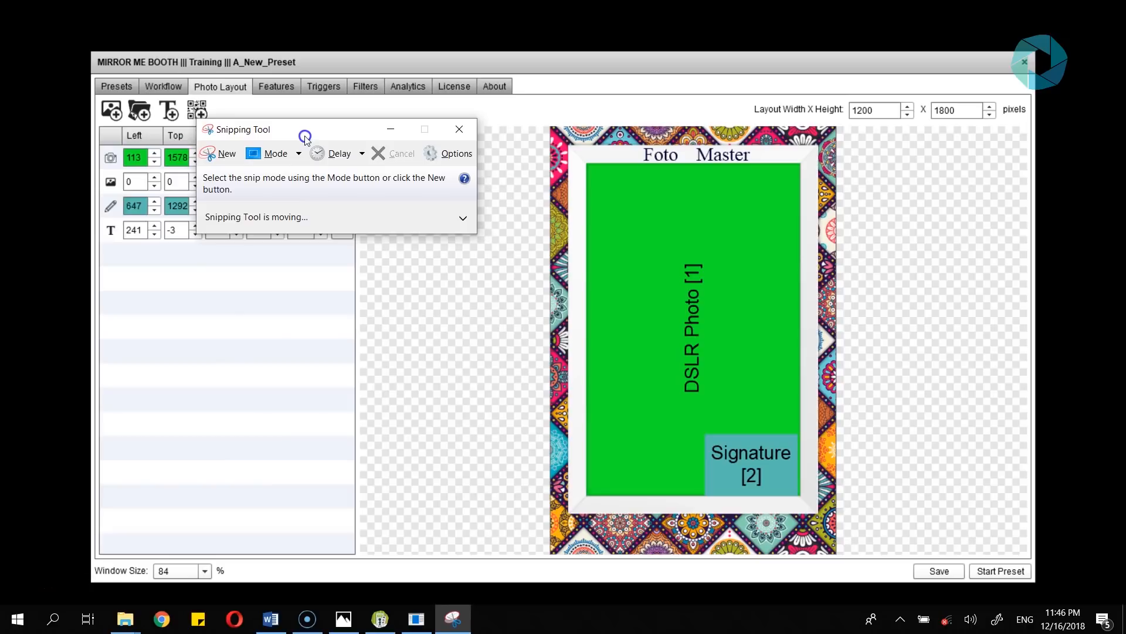
left_click(225, 156)
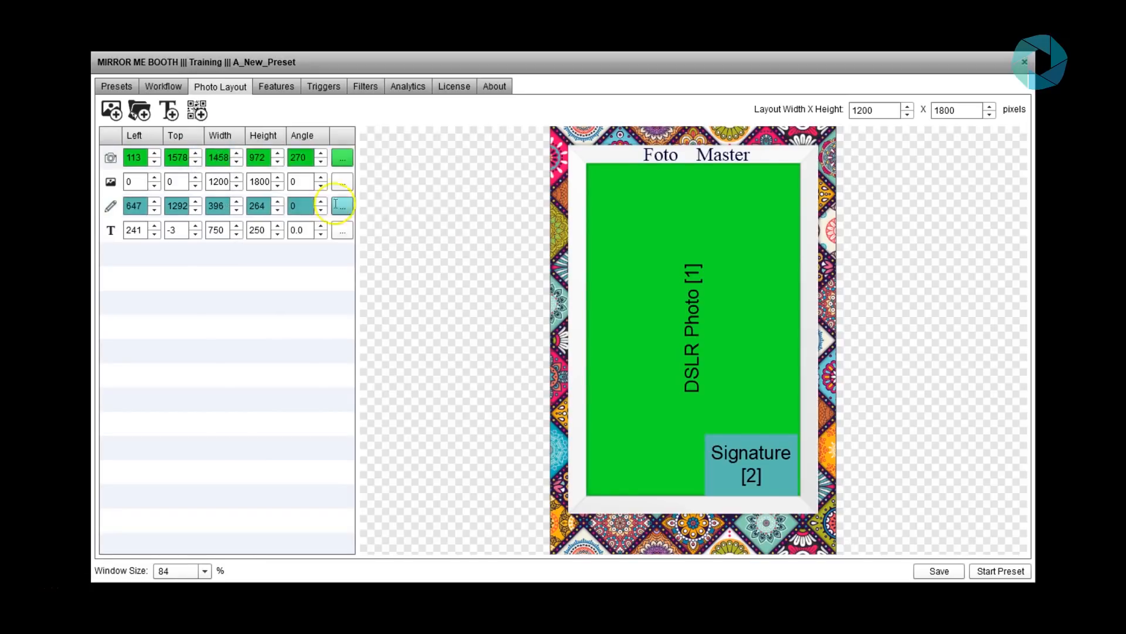
left_click_drag(550, 126, 837, 557)
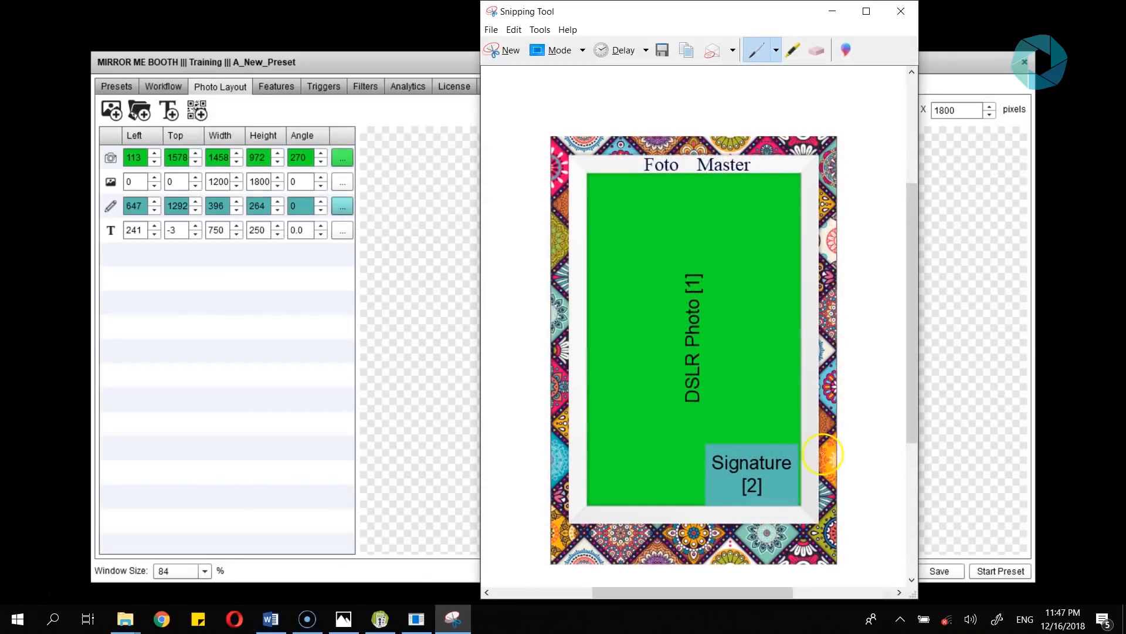
Step: Start saving the captured design as an image and browse to the MirrorMeBooth folder on drive C, selecting its Thumbnails folder
left_click_drag(720, 21, 594, 24)
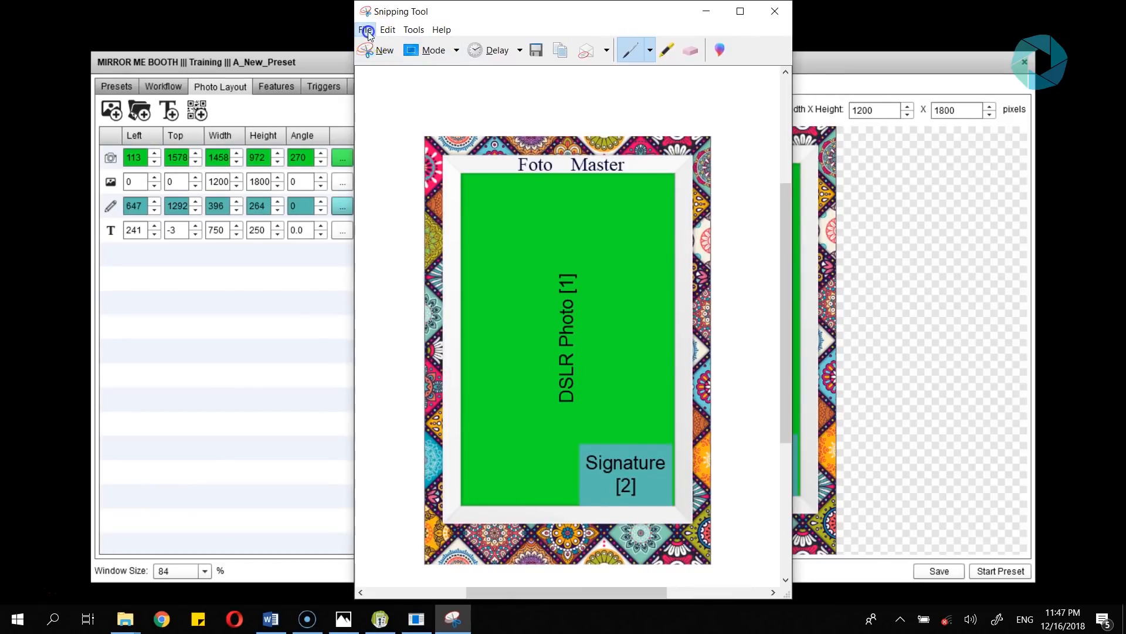
left_click(365, 30)
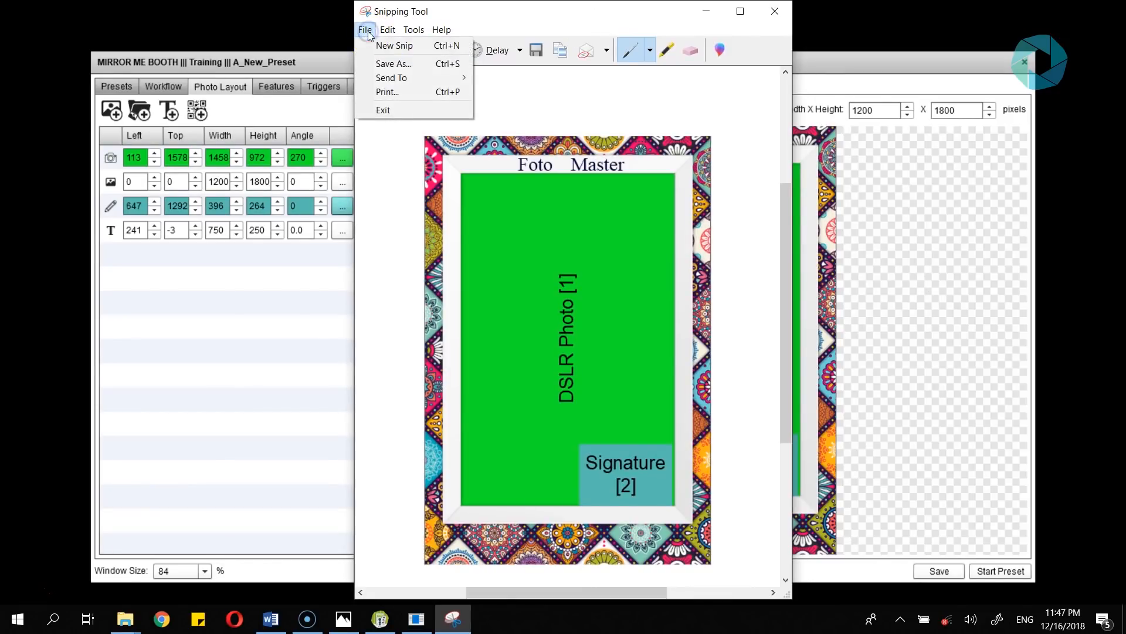
left_click(388, 65)
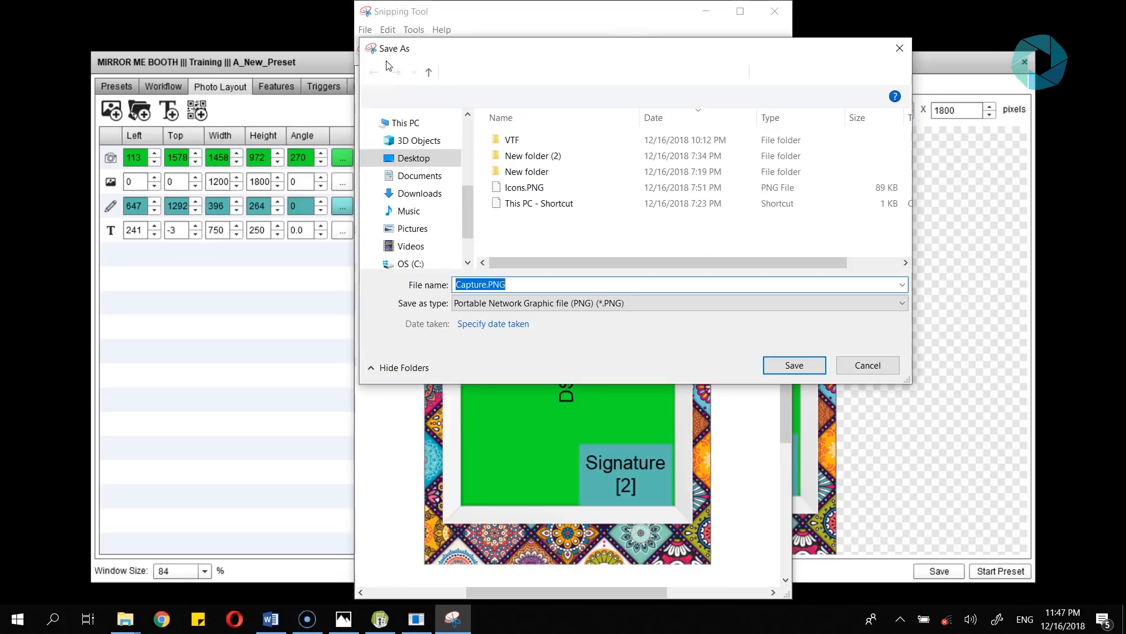
left_click(406, 161)
left_click(411, 264)
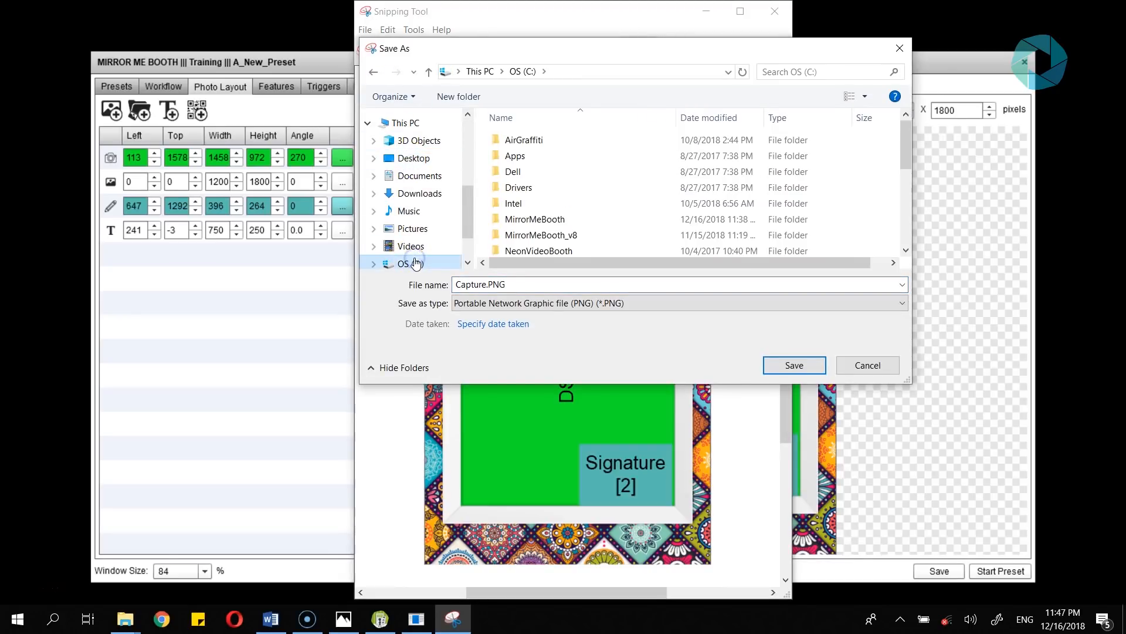
double_click(517, 219)
left_click_drag(907, 138, 900, 221)
left_click(521, 216)
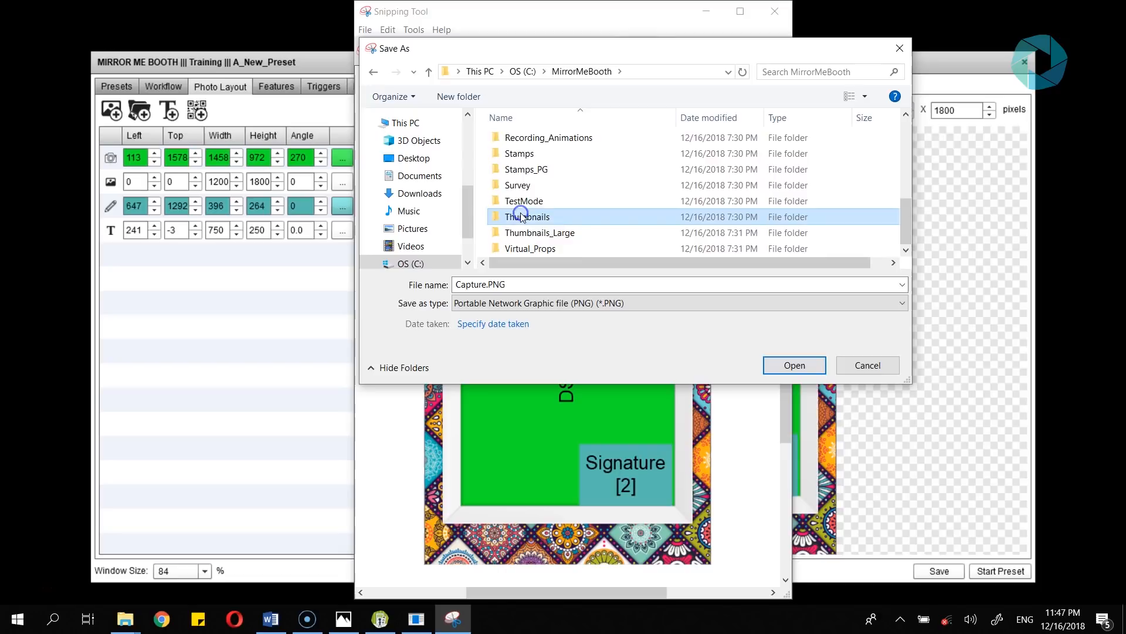
left_click(529, 235)
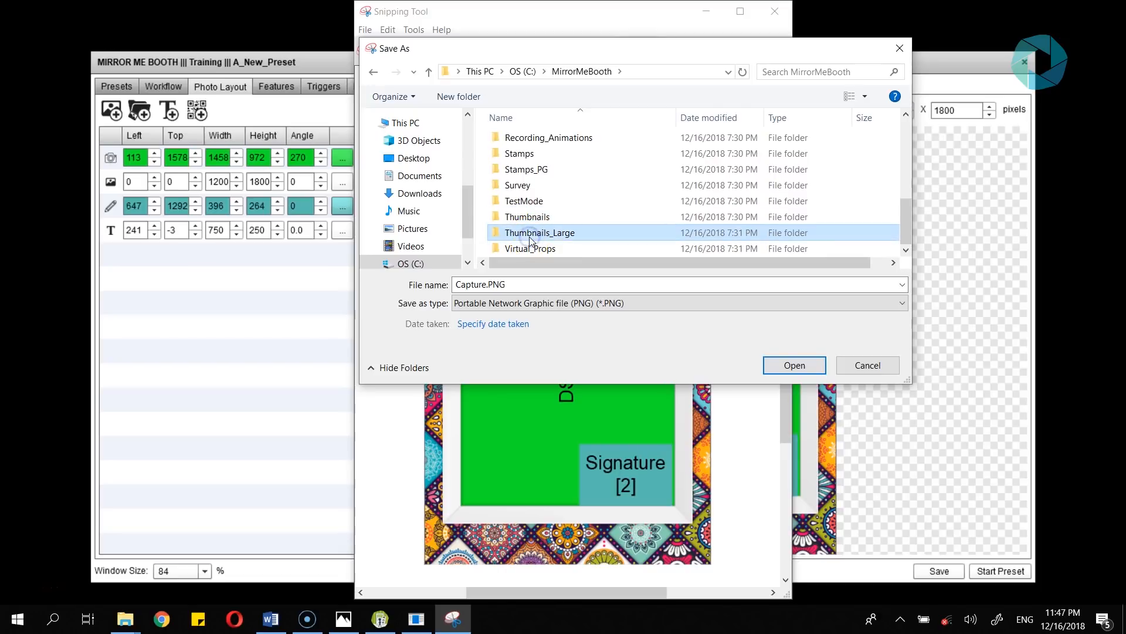
left_click(525, 217)
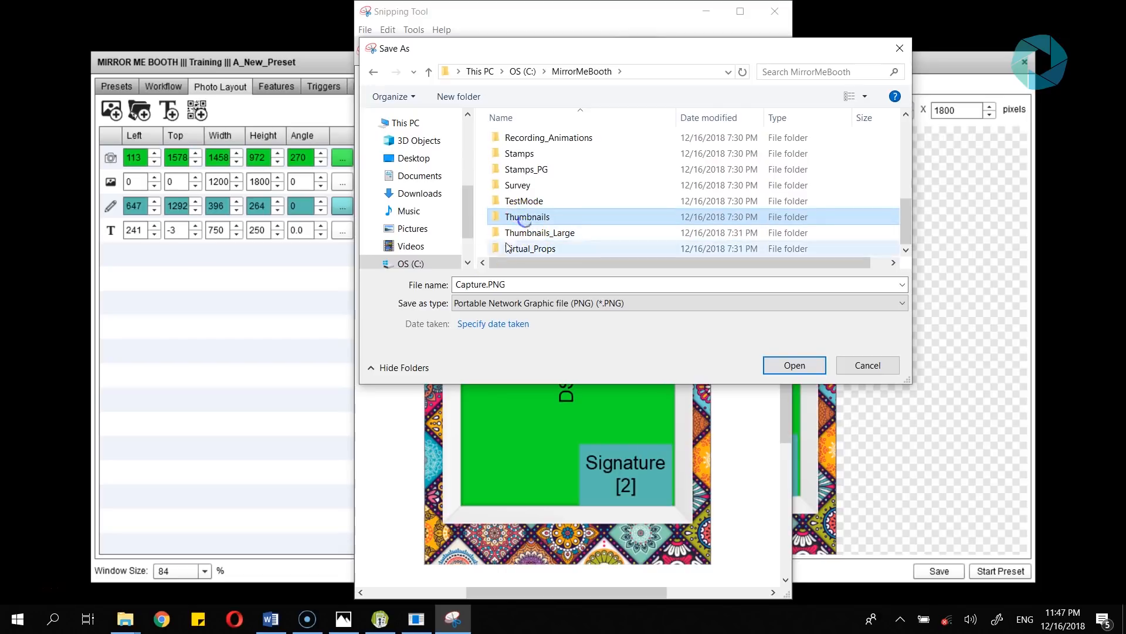
Step: Save the capture as a PNG named "My thumb" inside MirrorMeBooth's Thumbnails folder
left_click(455, 284)
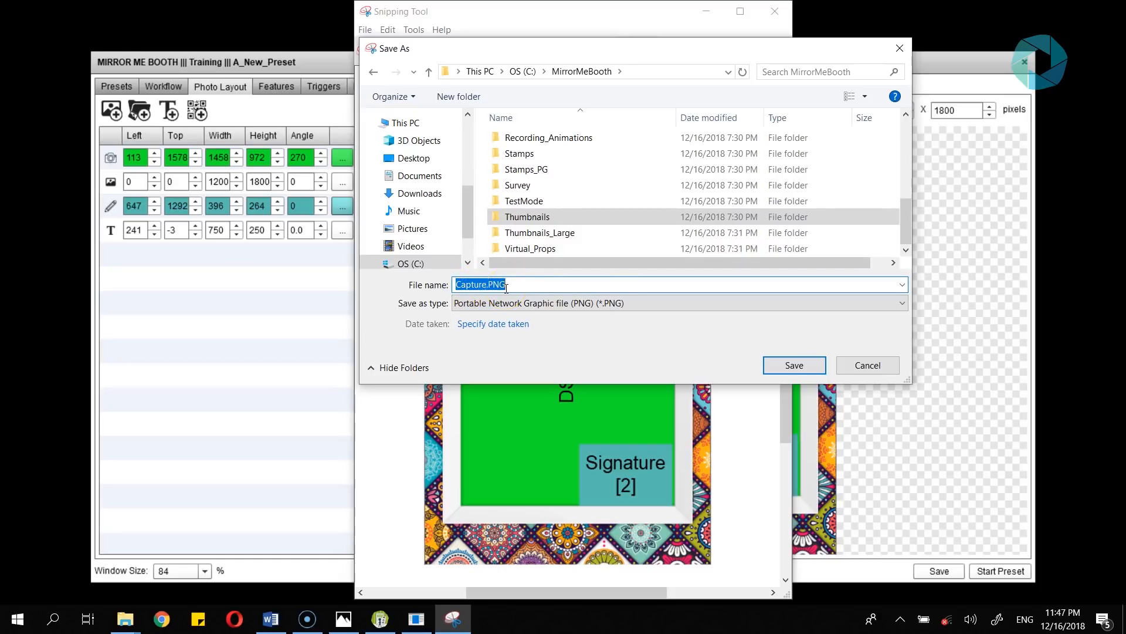
type("My")
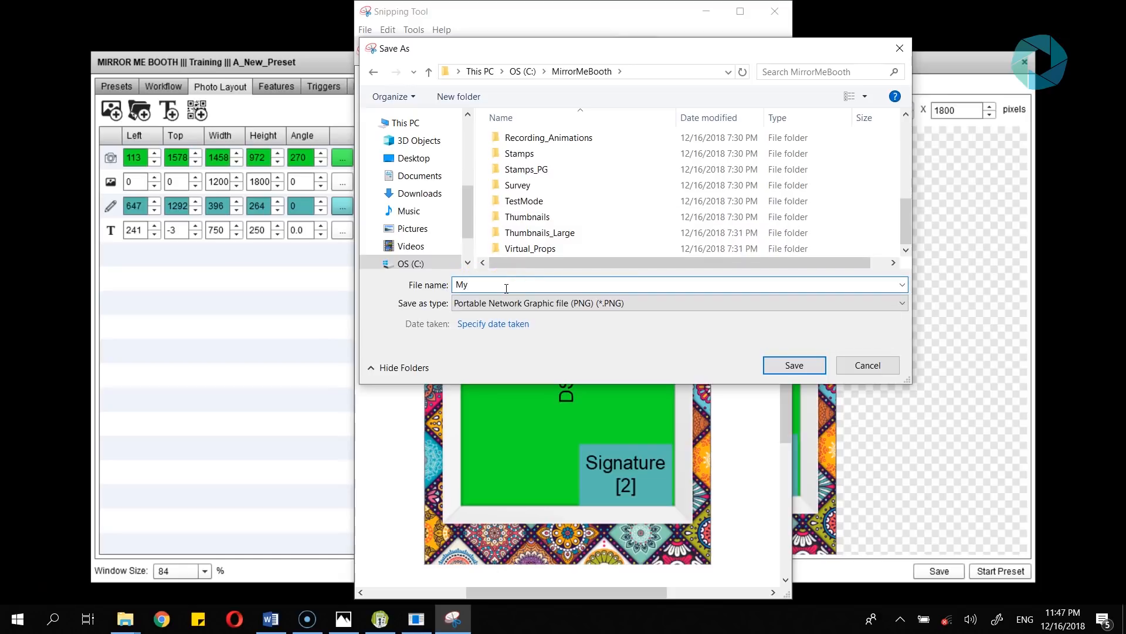
type(" thumb")
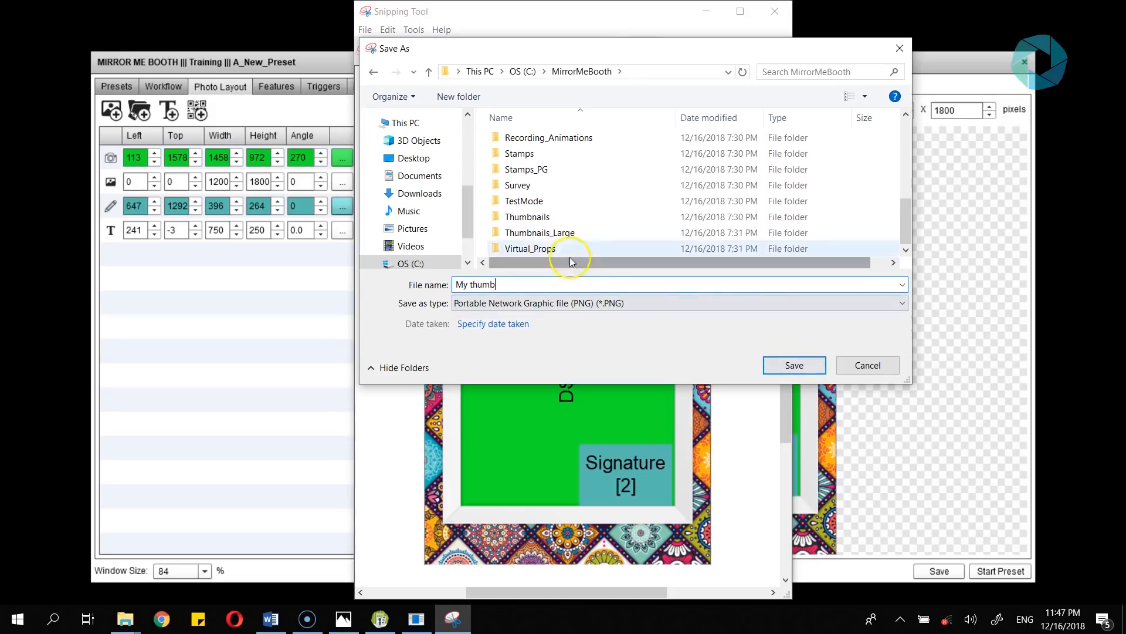
double_click(531, 217)
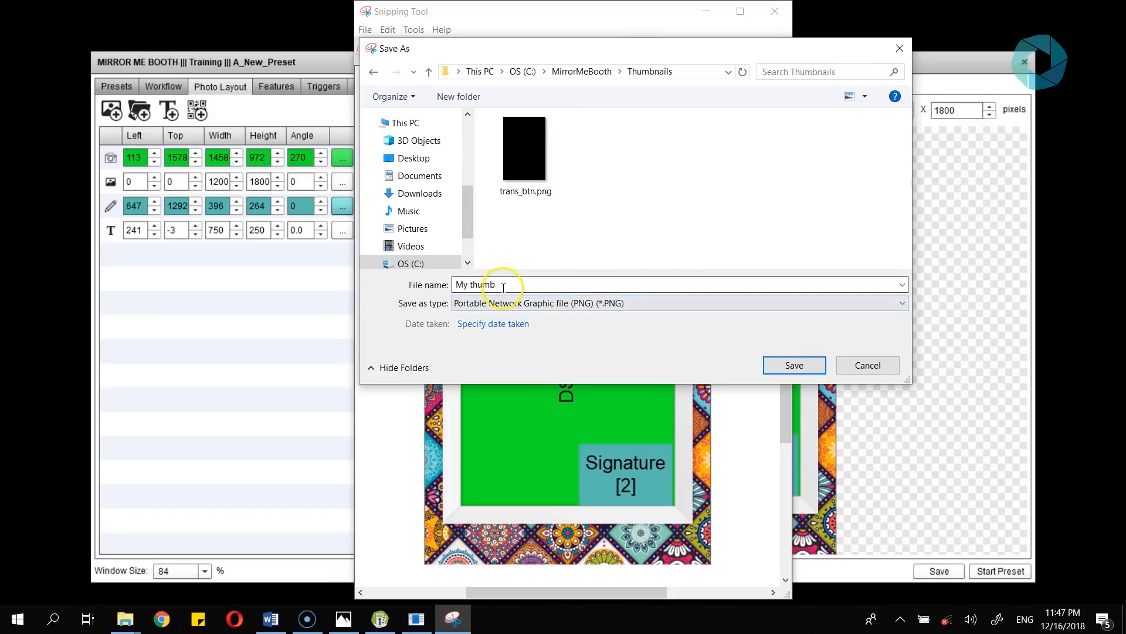
left_click(793, 366)
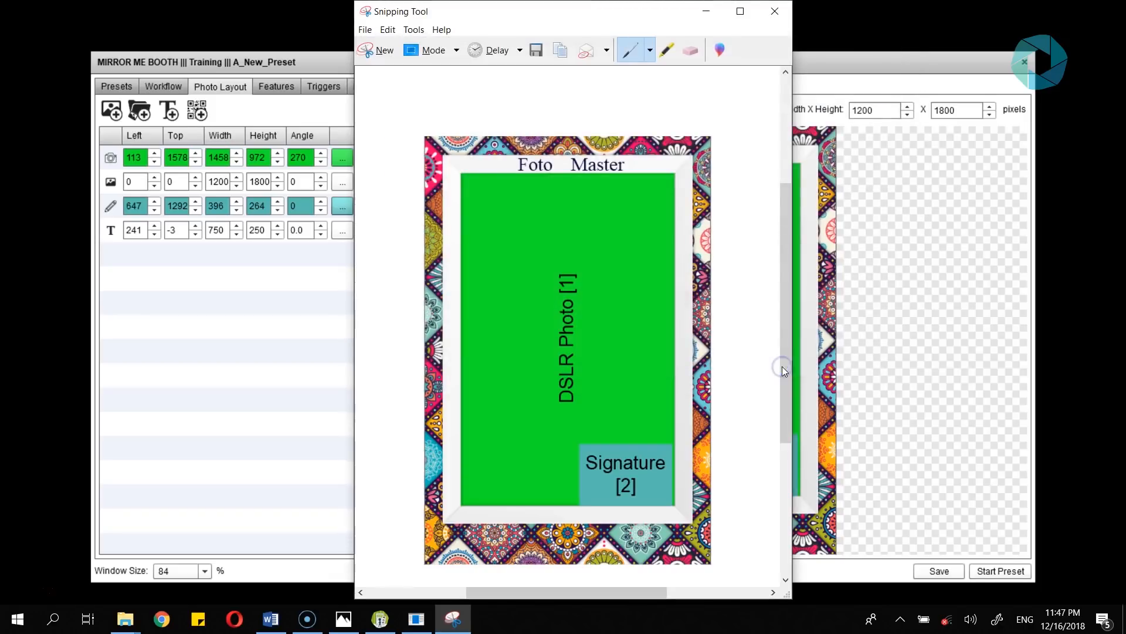
Step: Save a second copy of the capture as My thumb.PNG in MirrorMeBooth's Thumbnails_Large folder
left_click(365, 30)
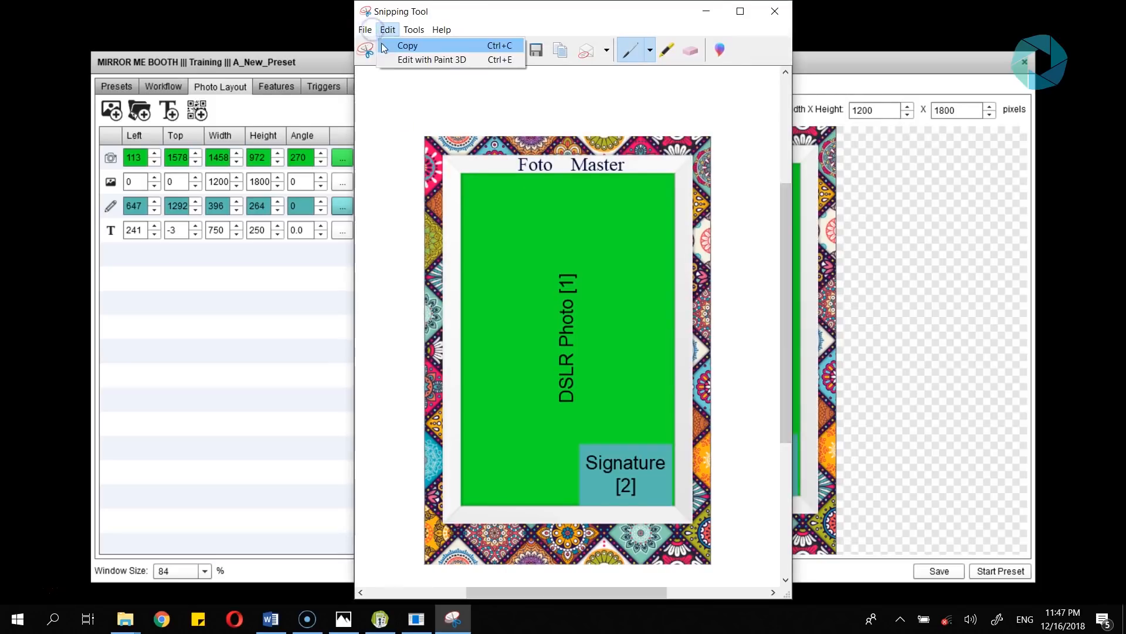
left_click(380, 65)
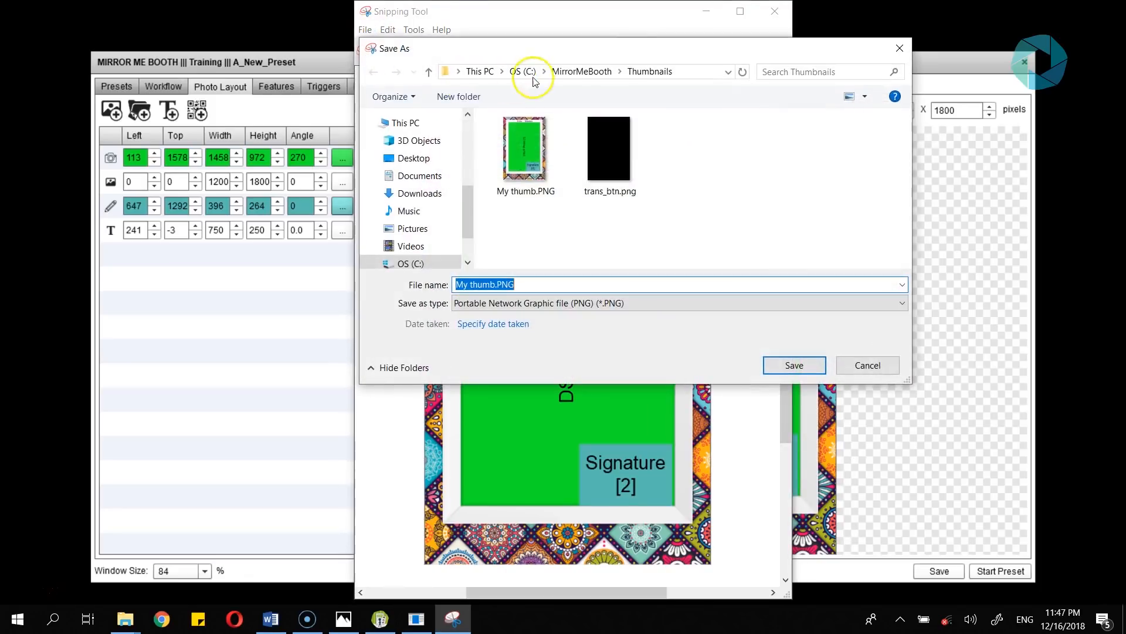
left_click(580, 72)
left_click_drag(907, 145, 910, 227)
left_click(616, 232)
left_click(802, 366)
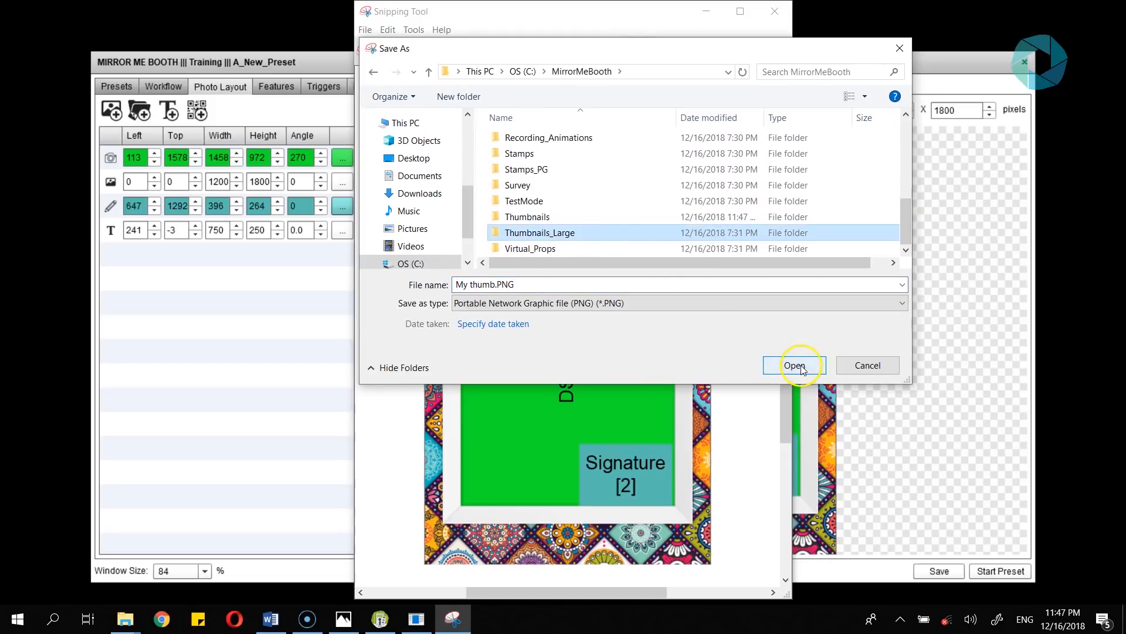
left_click(796, 366)
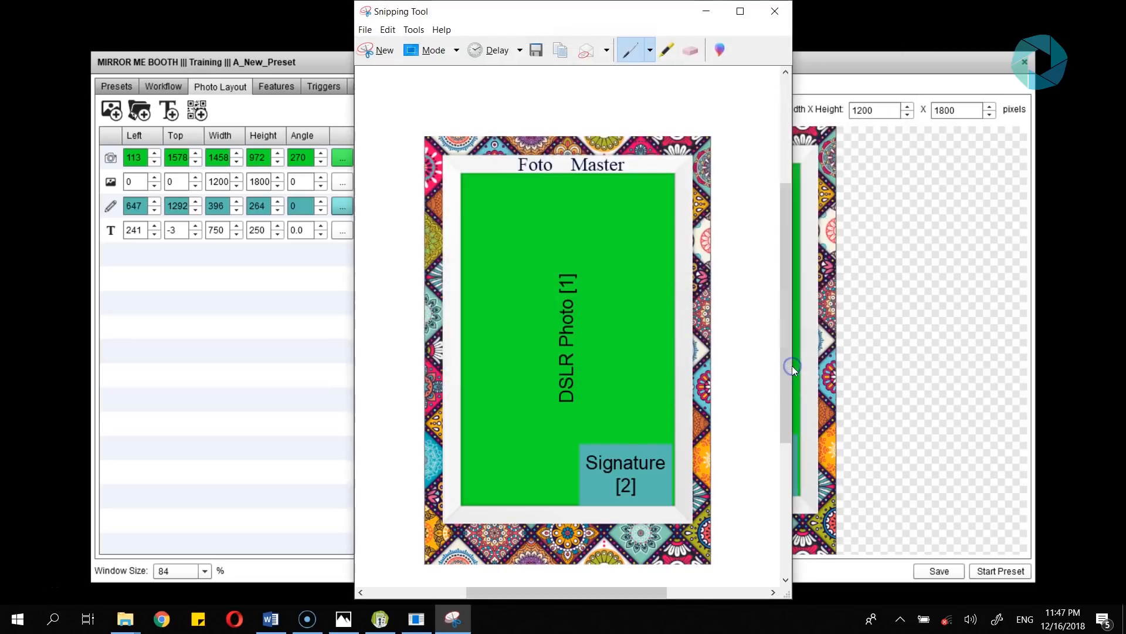
Step: Switch to Mirror Me Booth, show the preset list, and run A_New_Preset in Test Mode from its start animation
left_click(317, 65)
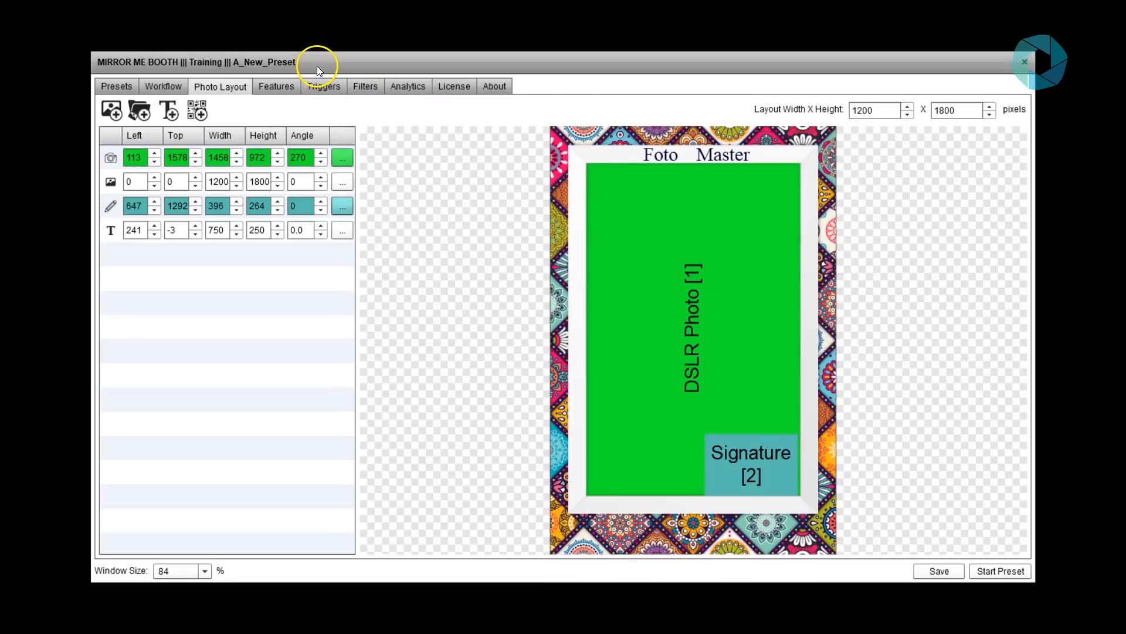
left_click(111, 87)
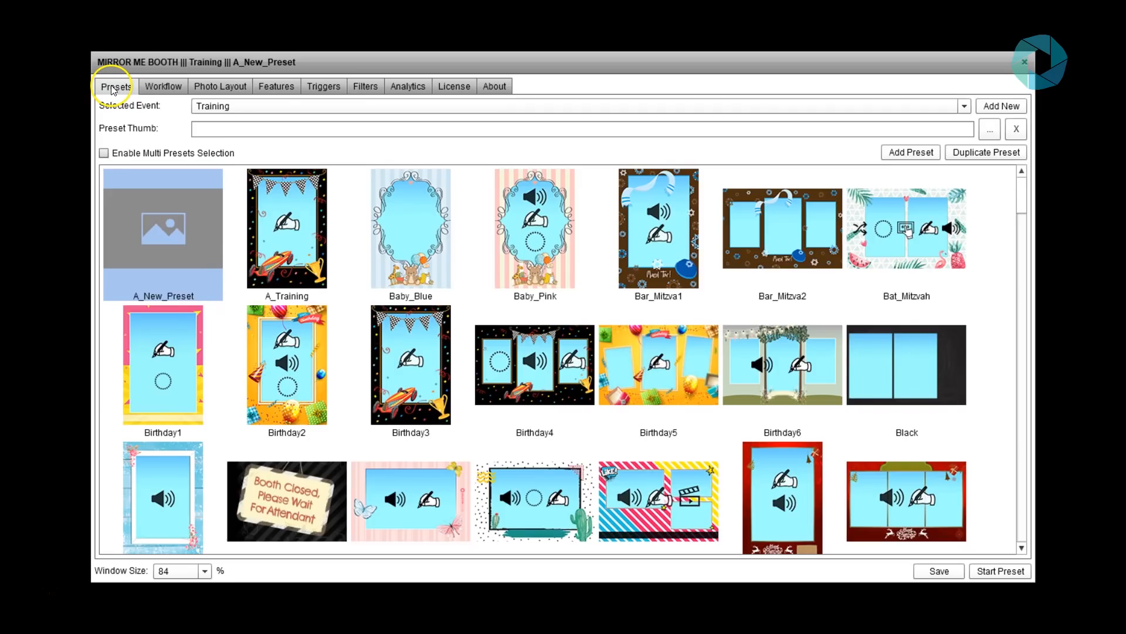
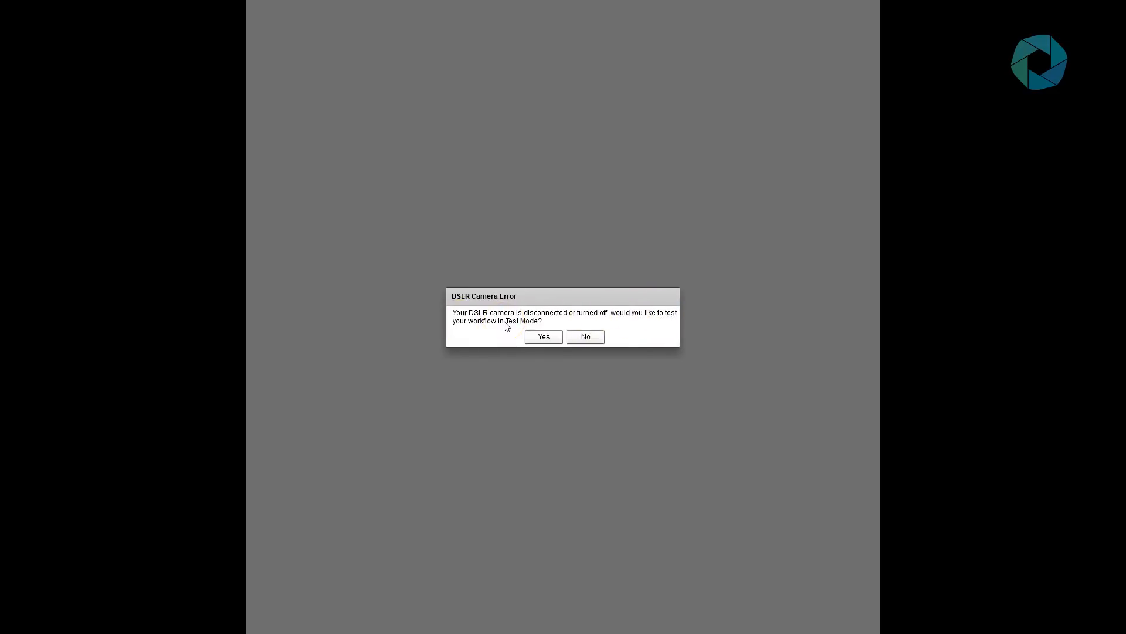
left_click(544, 338)
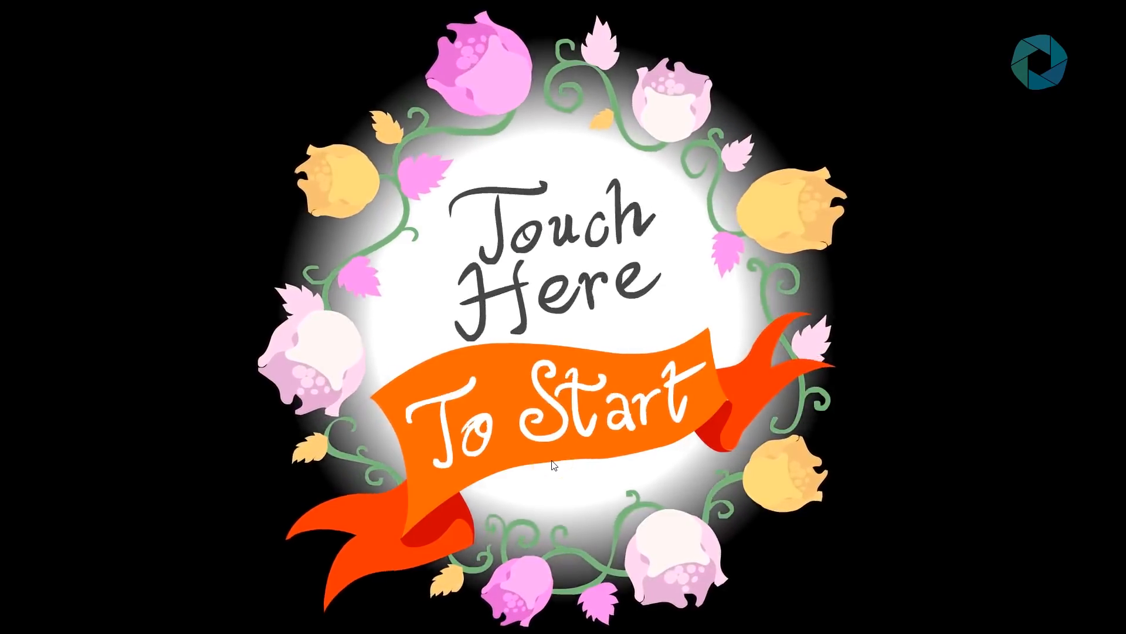
left_click(552, 464)
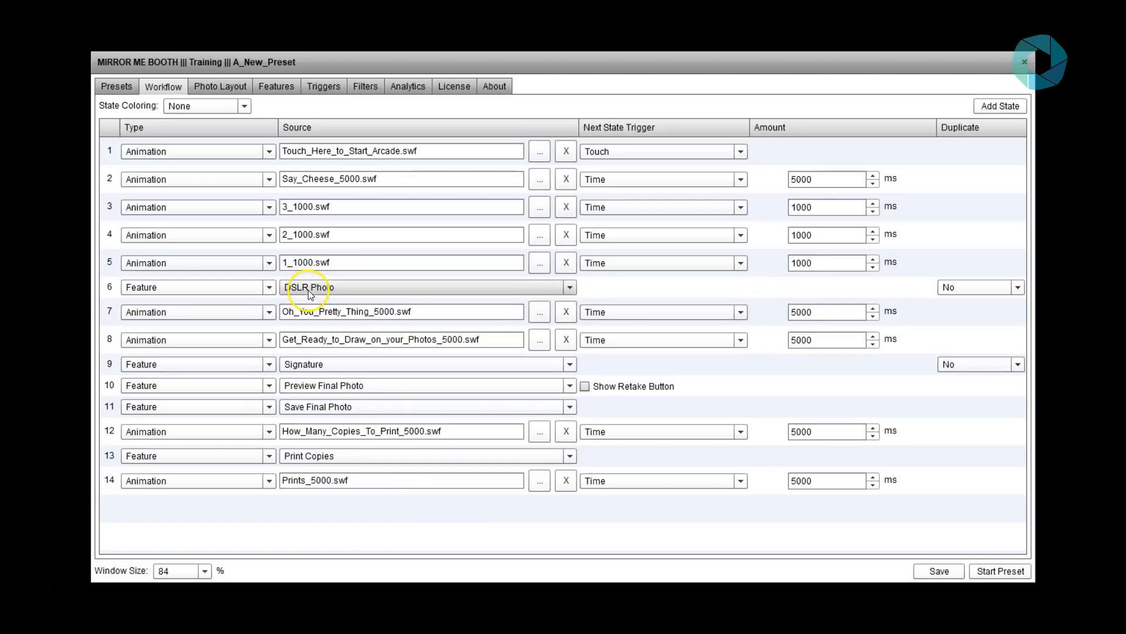
Step: Duplicate workflow states 3 to 6, the 3-2-1 countdown and DSLR Photo, directly after state 6
left_click(220, 86)
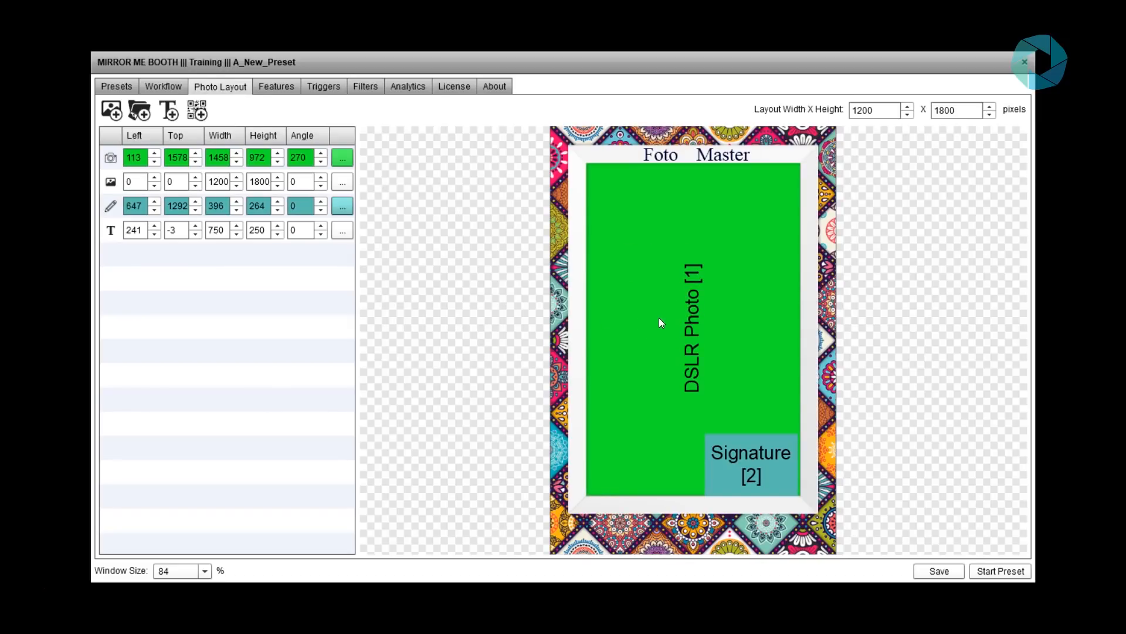
left_click(145, 87)
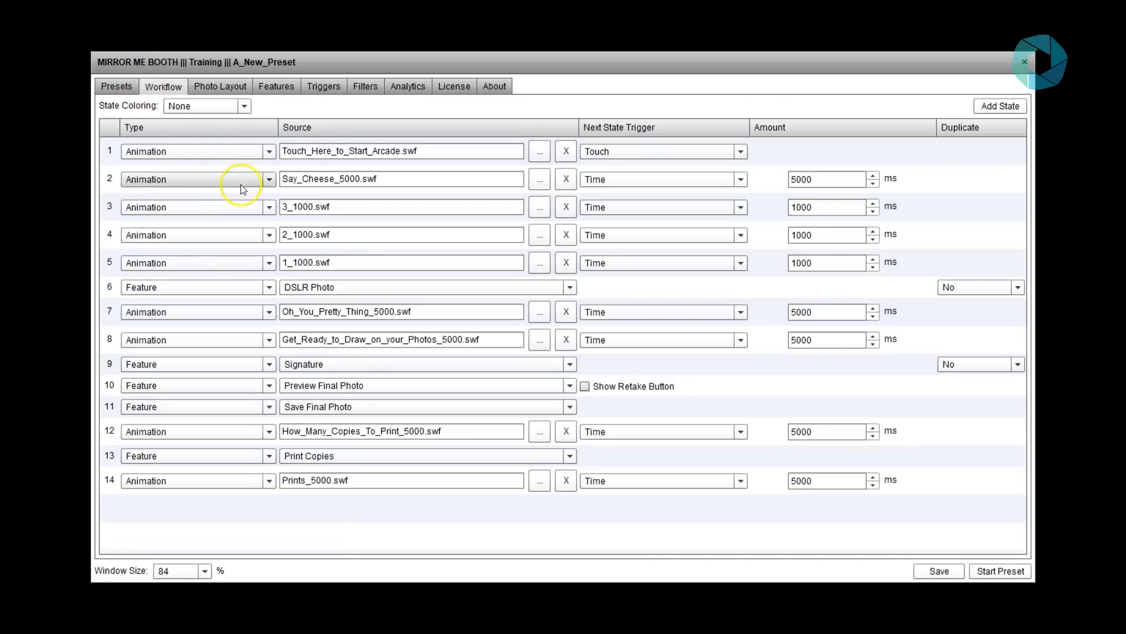
left_click(616, 293)
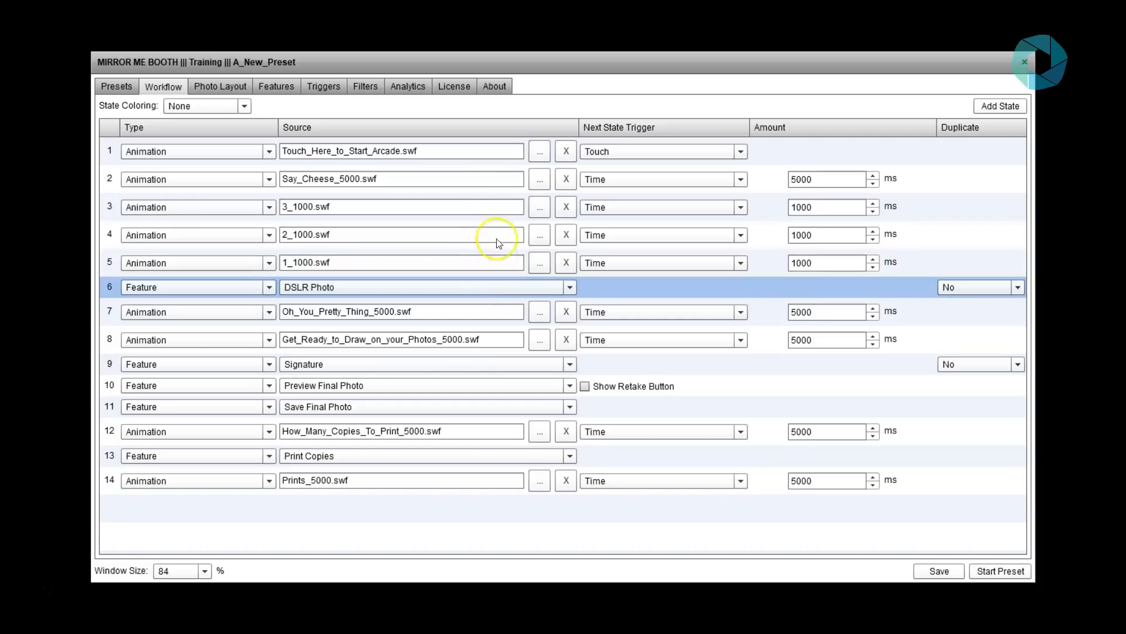
left_click(491, 209)
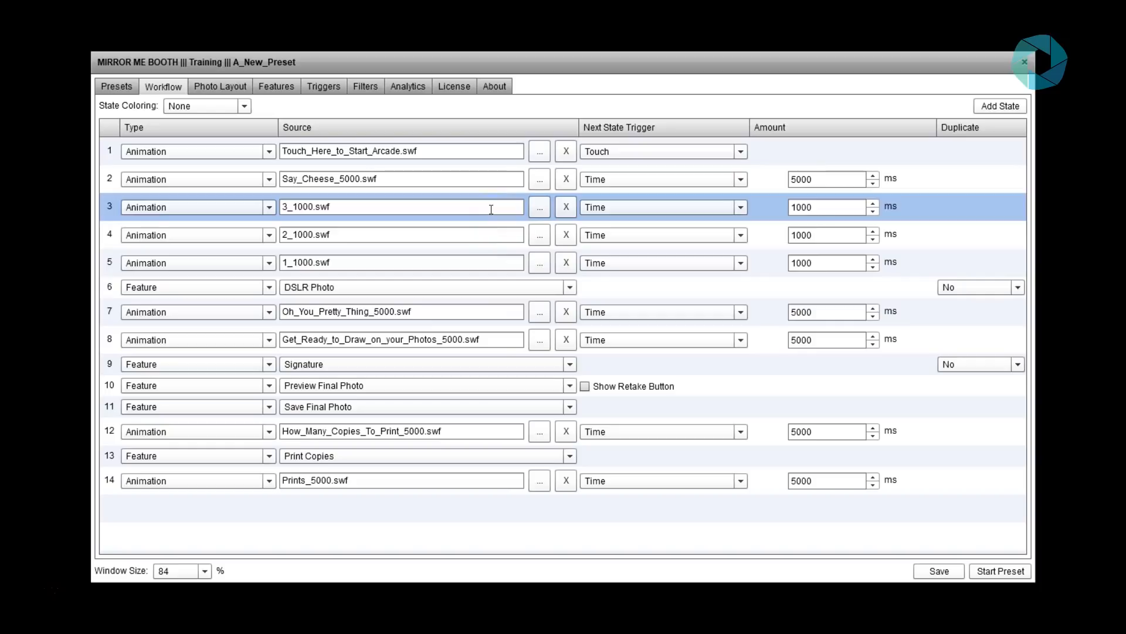
key("shift+Down")
key("shift+Down")
key("shift+Down")
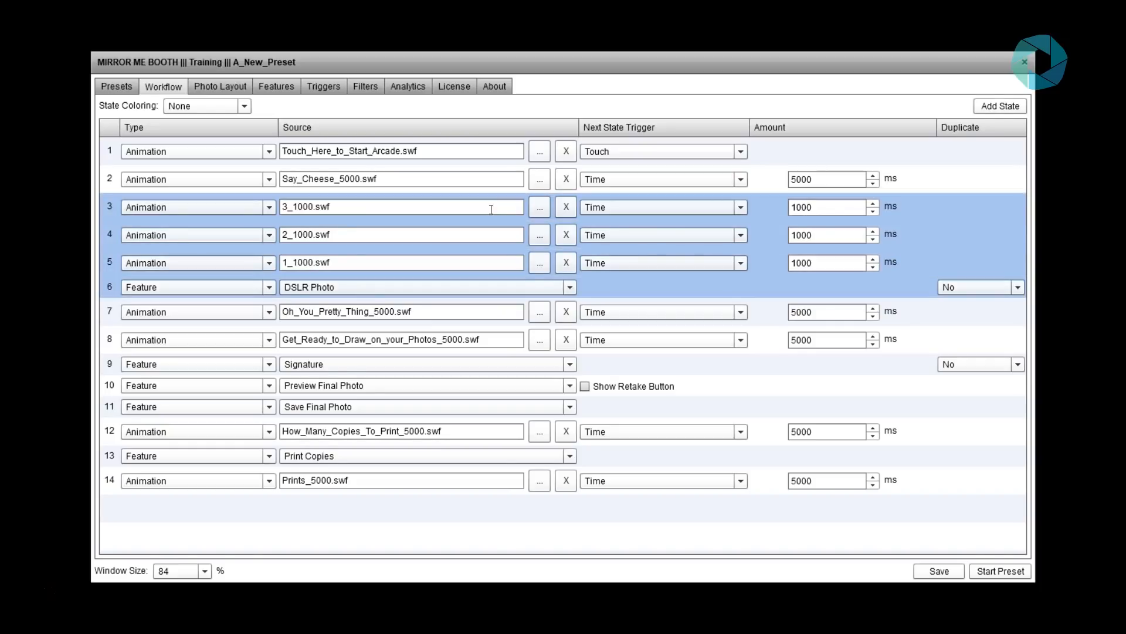
left_click_drag(364, 213, 594, 284)
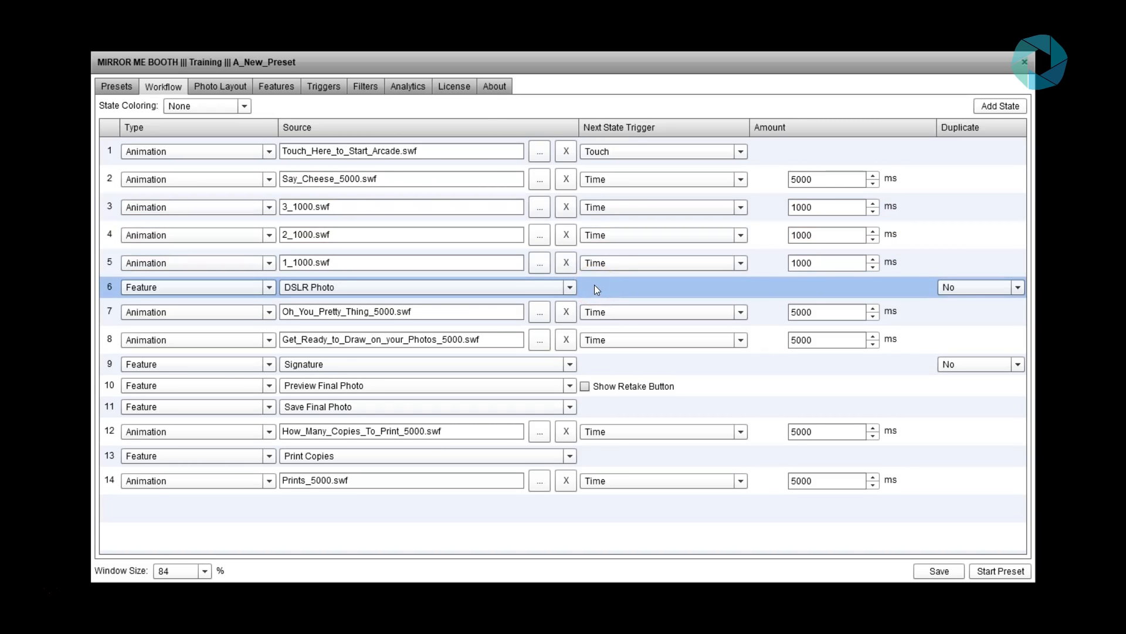
key("ctrl+v")
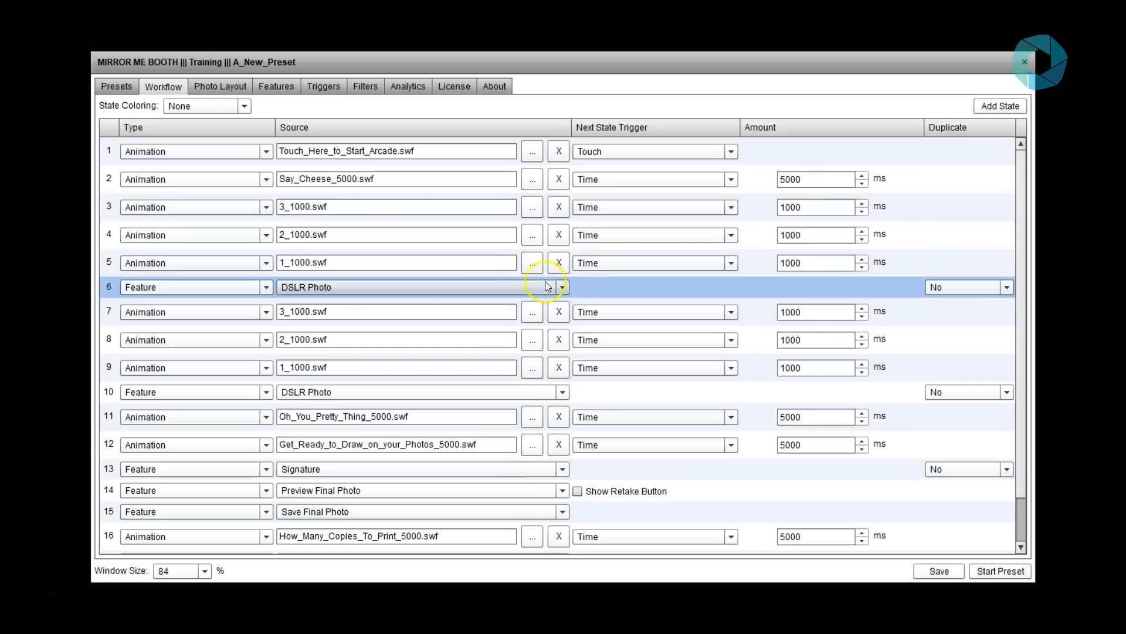
Step: Add another copy of the 3-2-1 countdown and DSLR Photo states, 7 to 10, after state 10 and save the preset
left_click(634, 392)
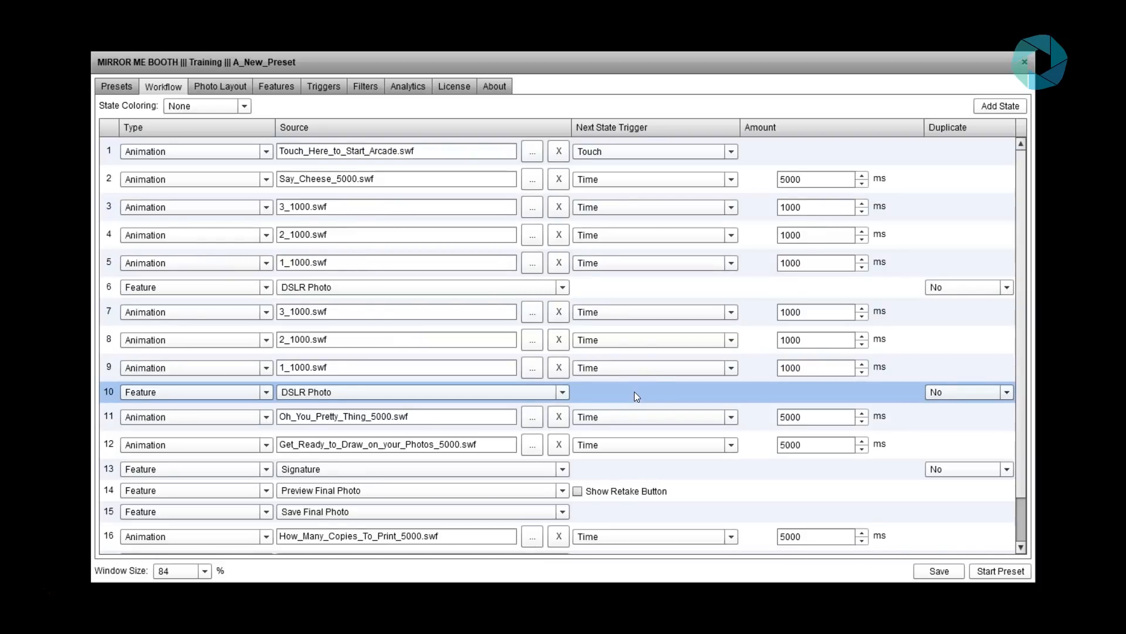
left_click(632, 369)
left_click(746, 317)
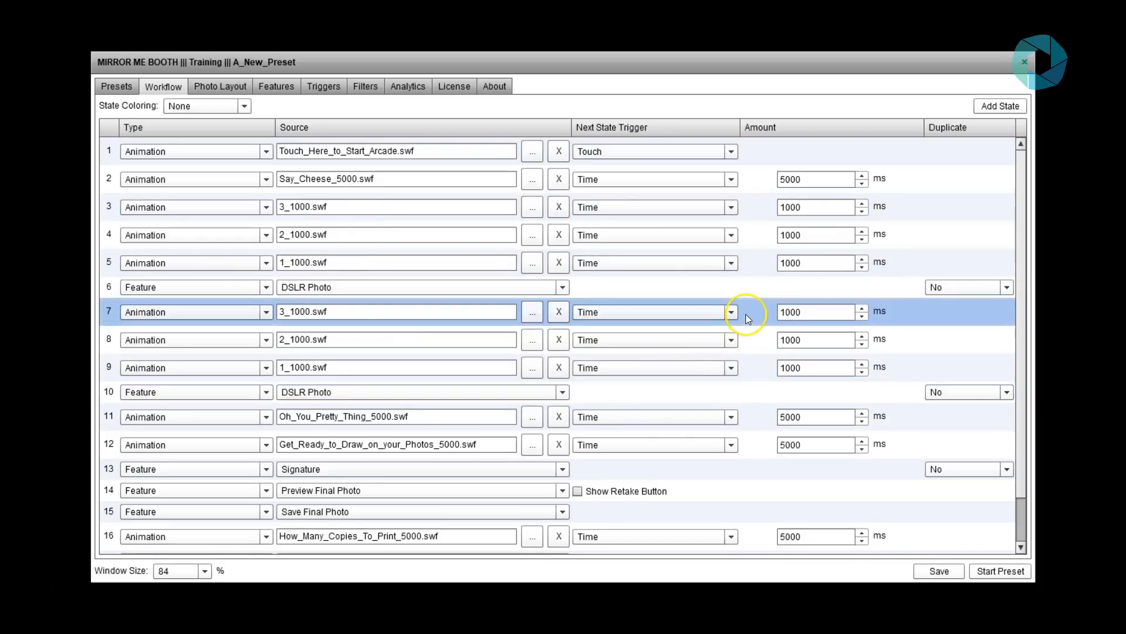
key("shift+Down")
key("shift+Down")
key("shift+Down")
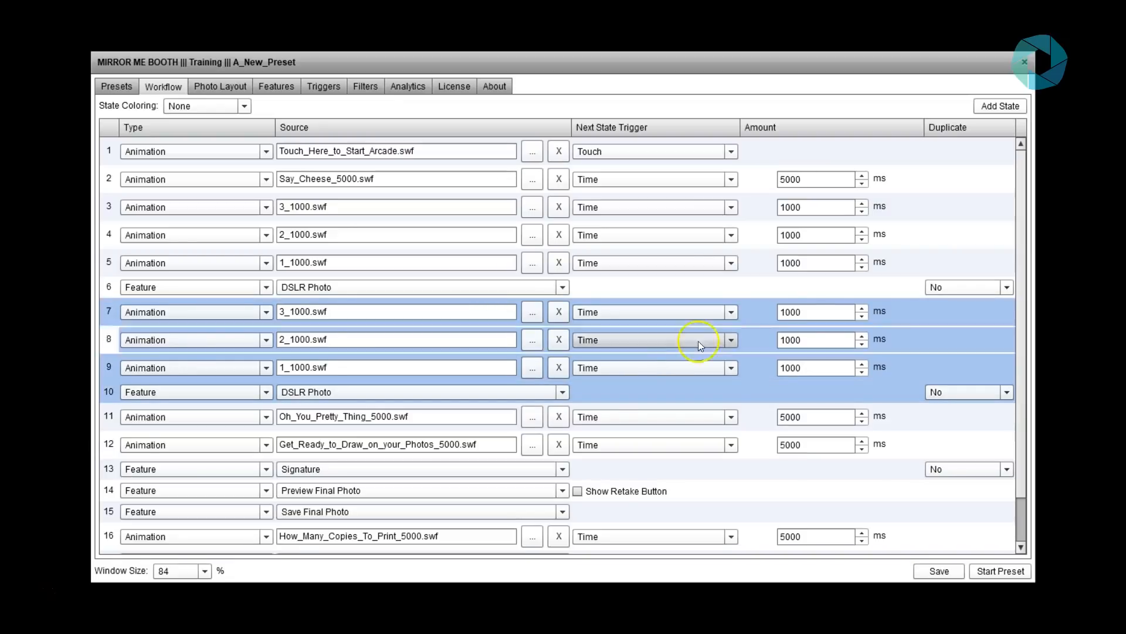
left_click(605, 396)
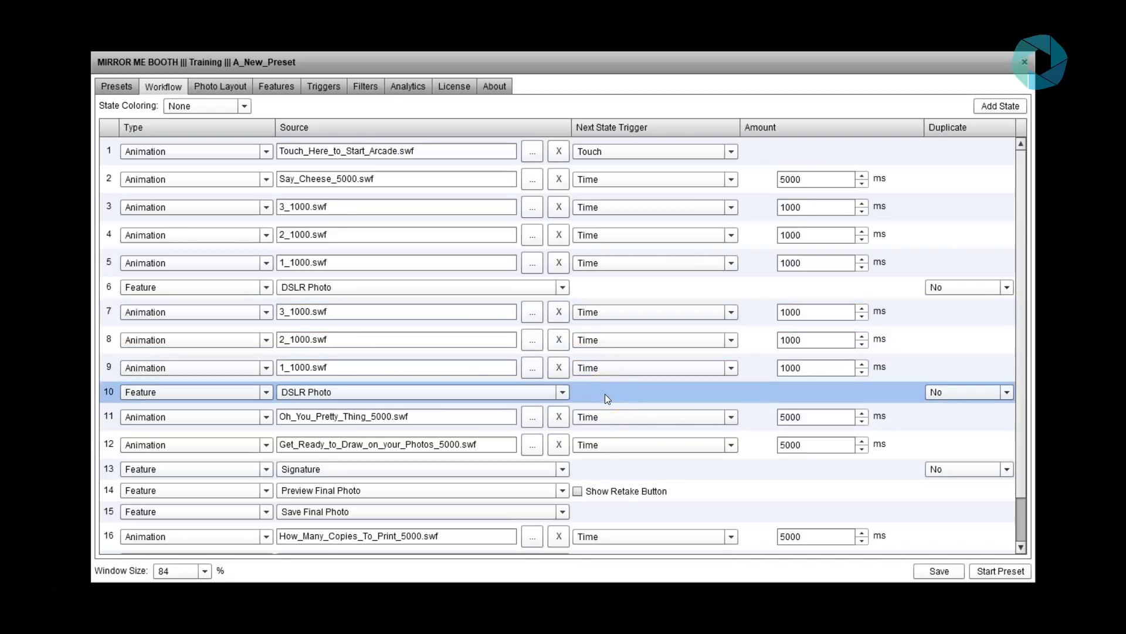
key("ctrl+v")
left_click(630, 421)
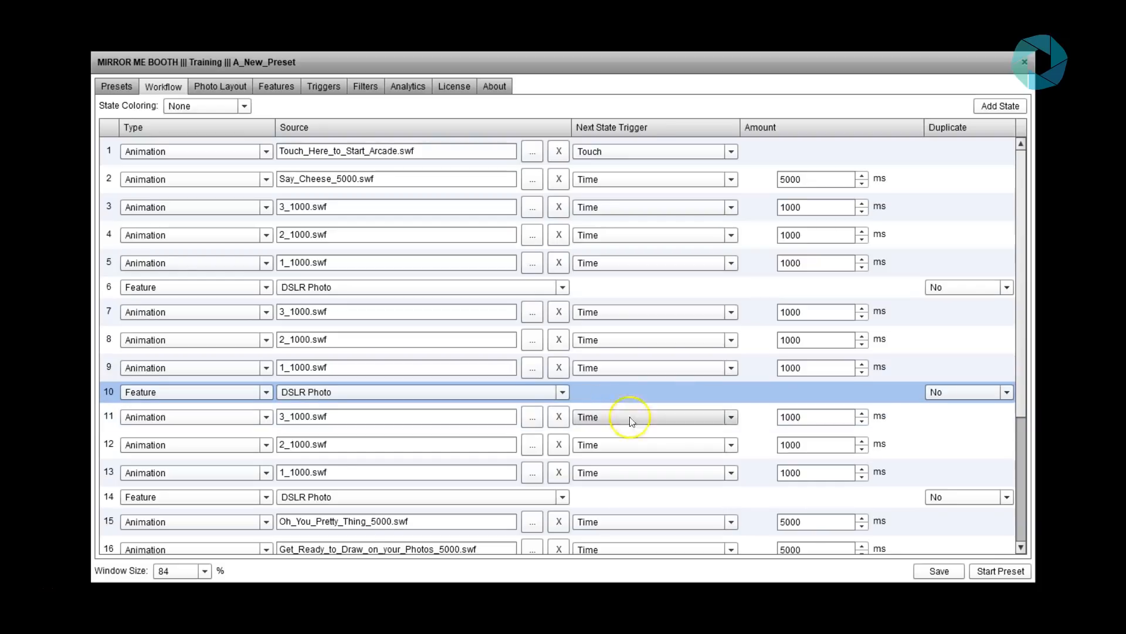
left_click(934, 573)
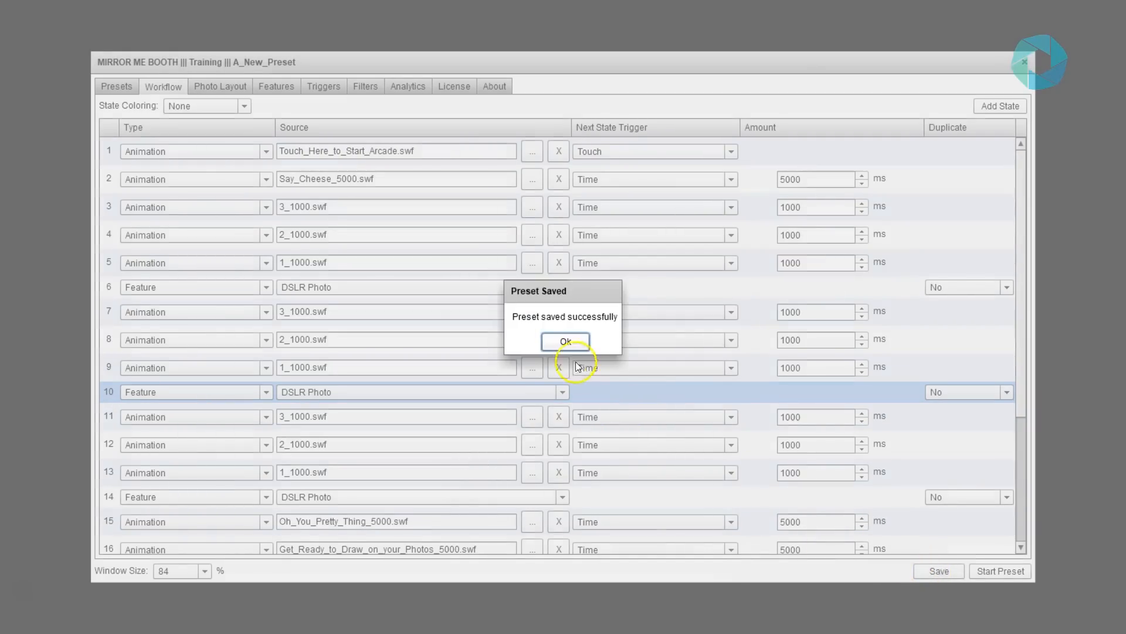
left_click(564, 345)
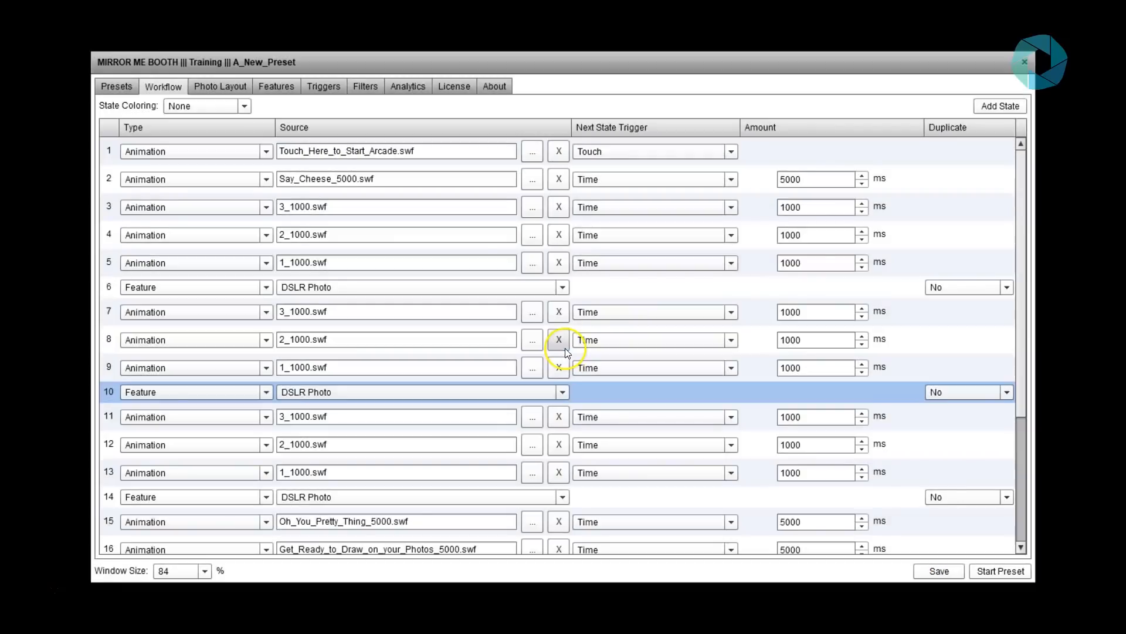
Step: Add an Animation state directly after the first DSLR Photo, using Awesome_Shot_5000.swf from the Animations/Compliment folder as its source
left_click(594, 291)
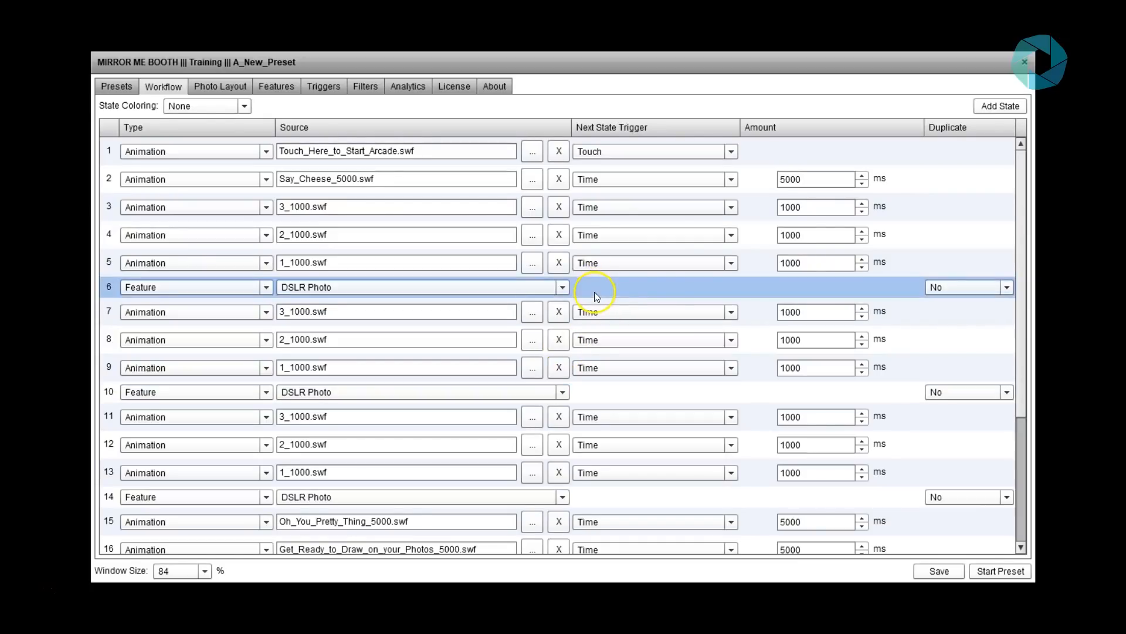
left_click(997, 108)
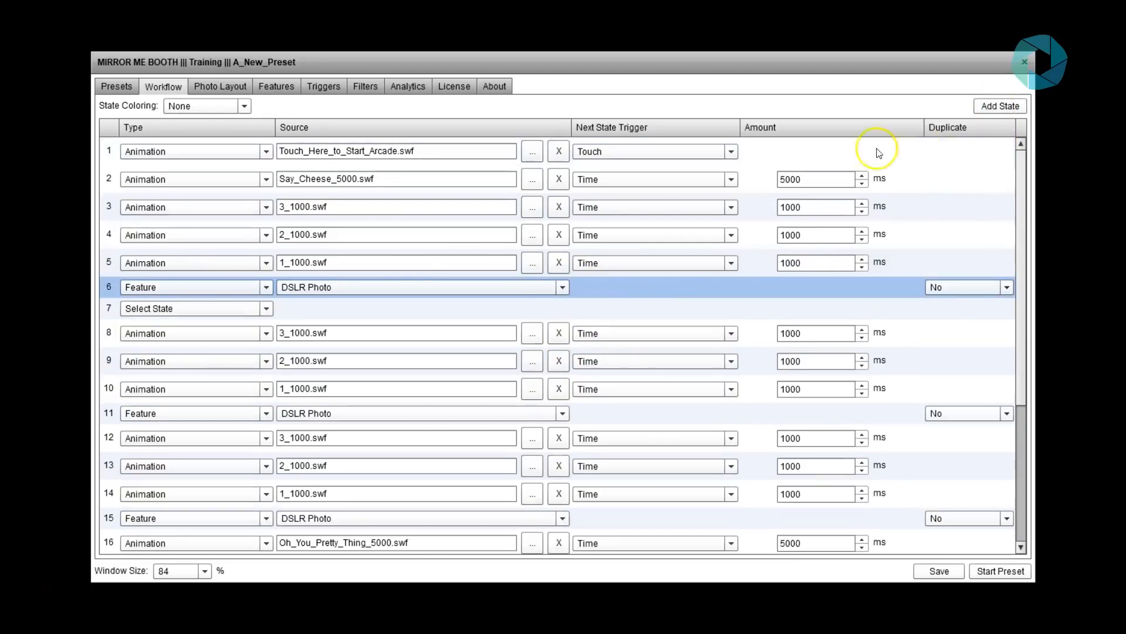
left_click(231, 308)
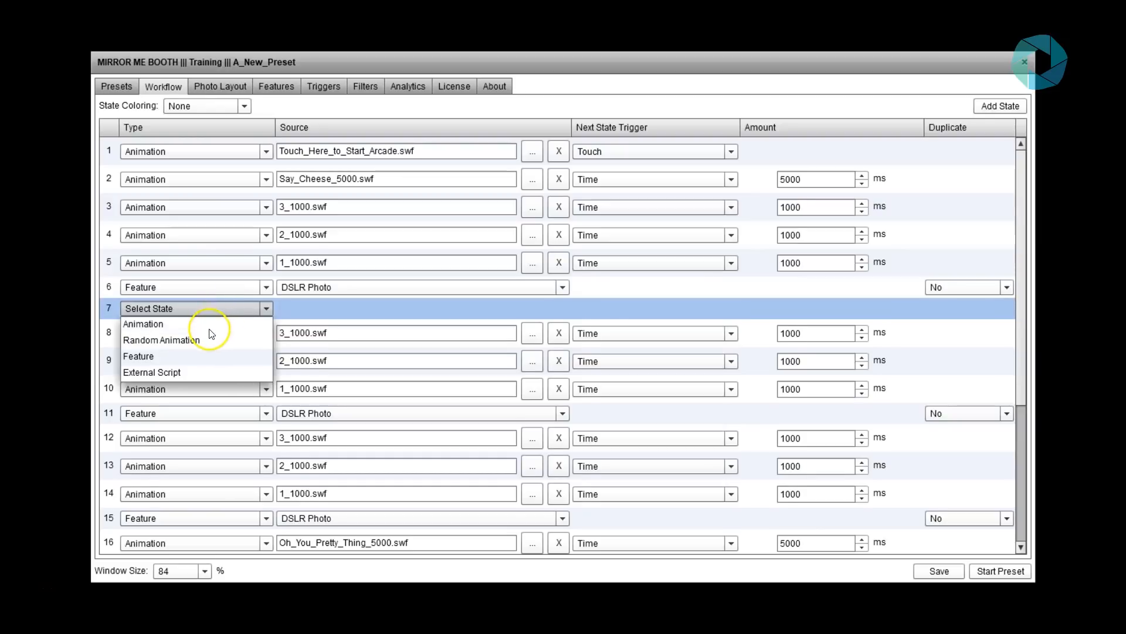
left_click(212, 324)
left_click(537, 312)
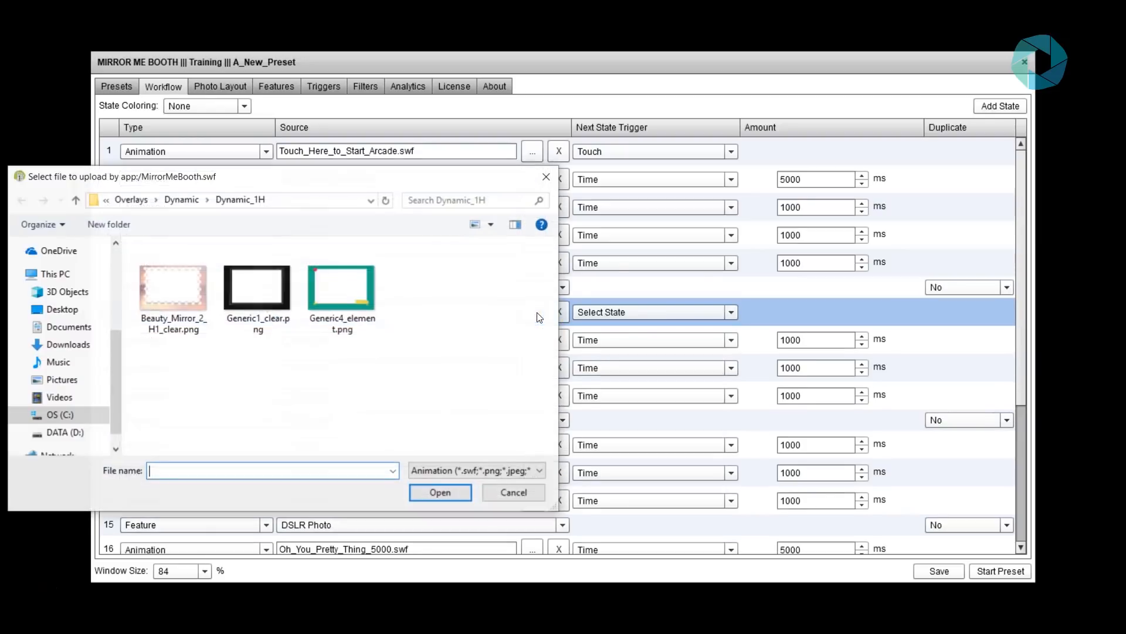
left_click(138, 201)
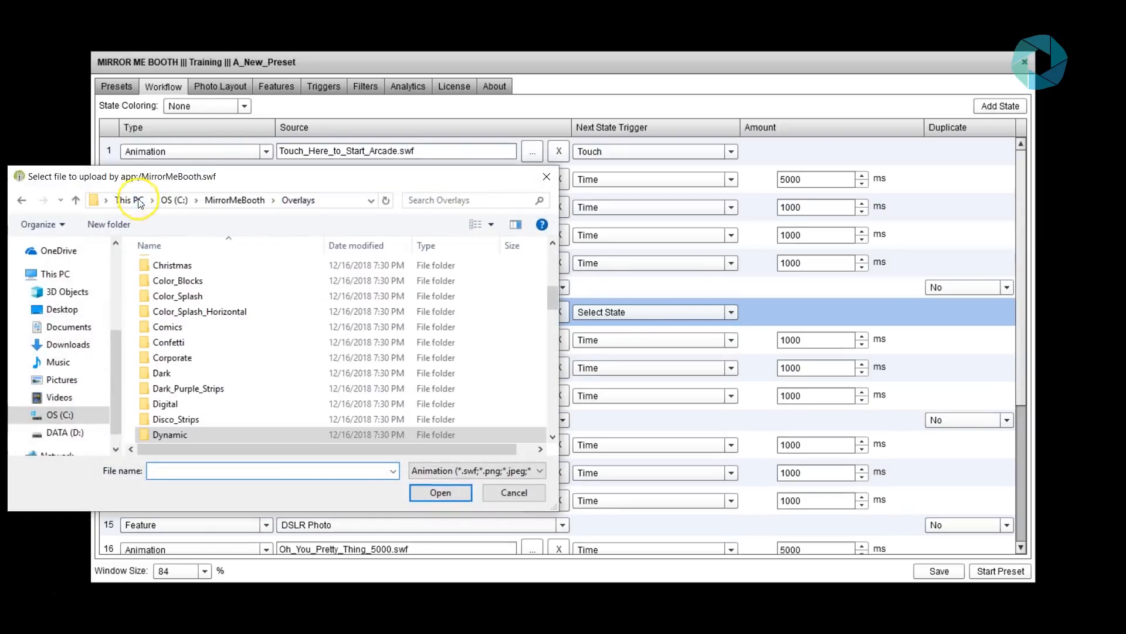
left_click(214, 202)
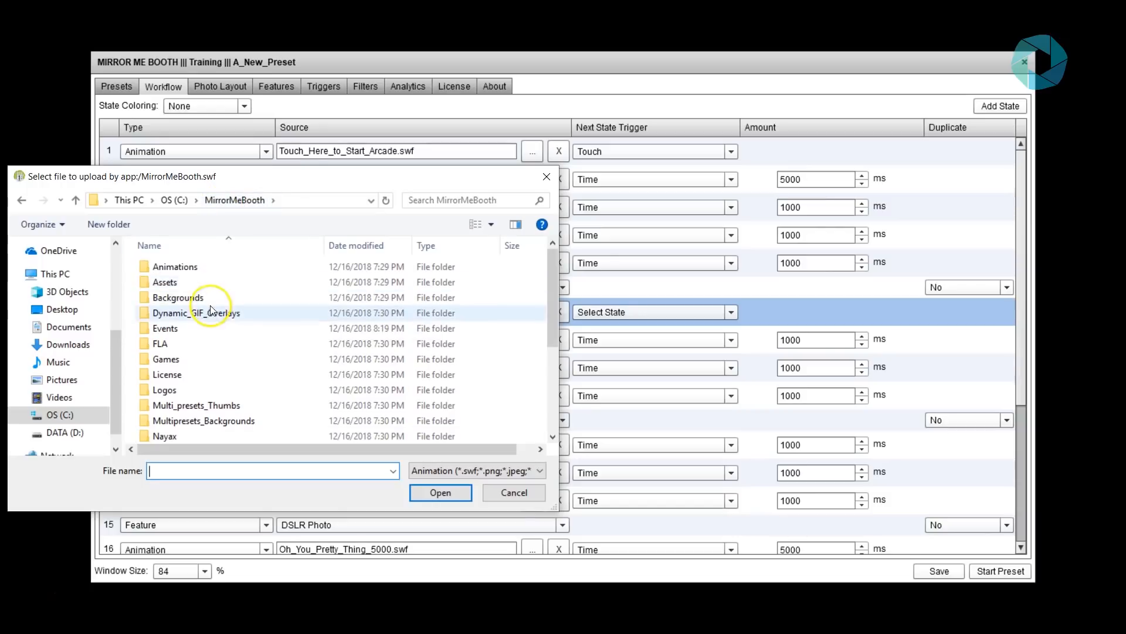
double_click(203, 266)
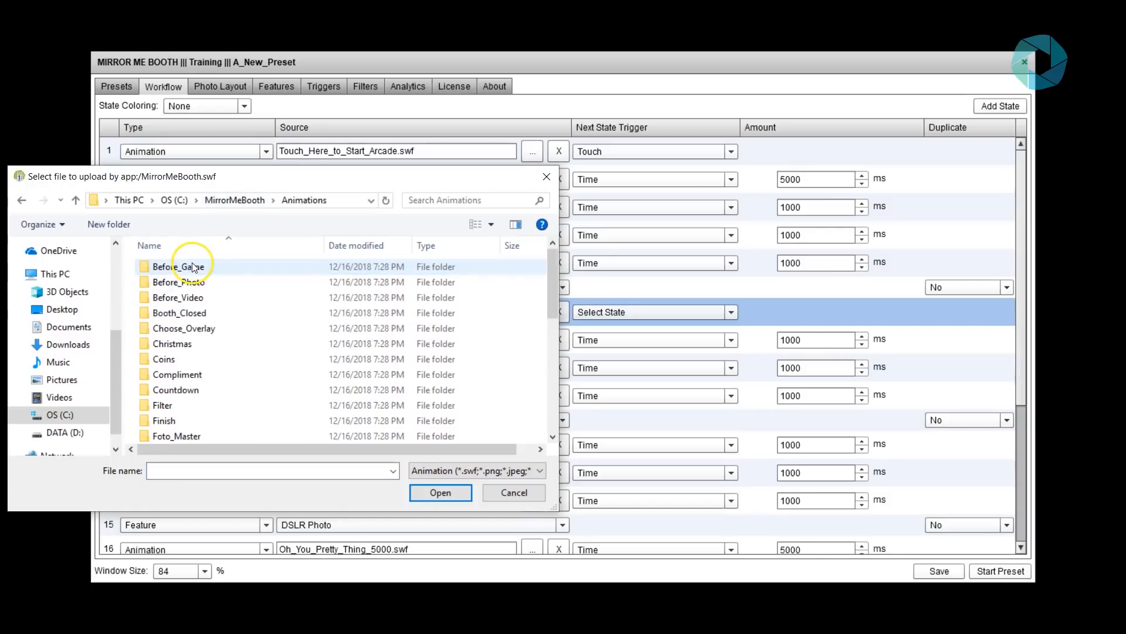
double_click(179, 376)
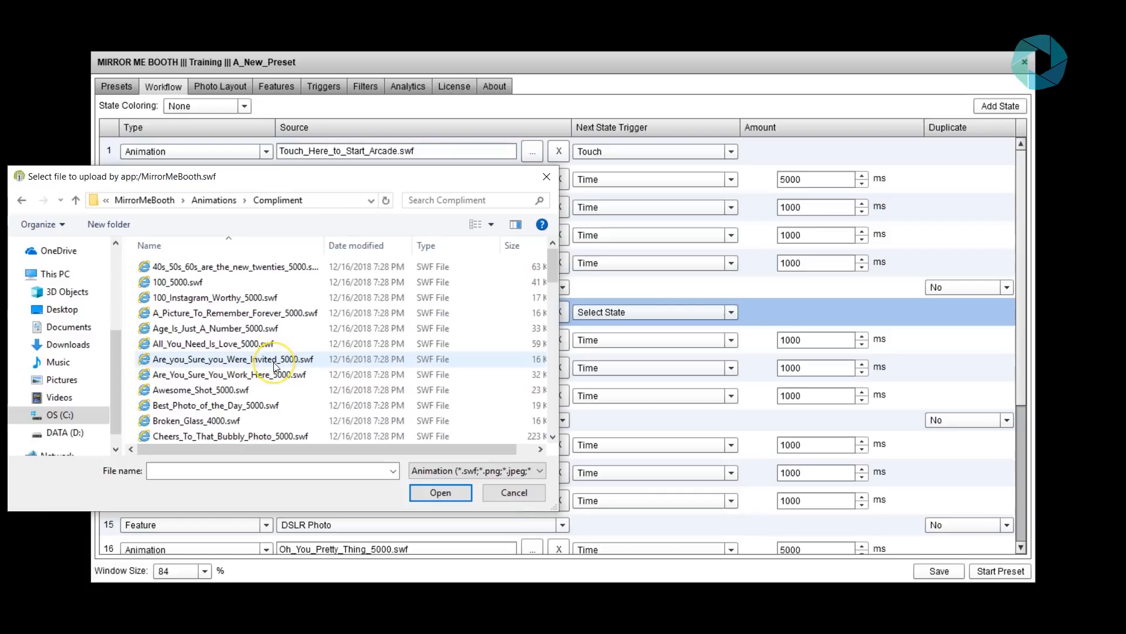
double_click(196, 390)
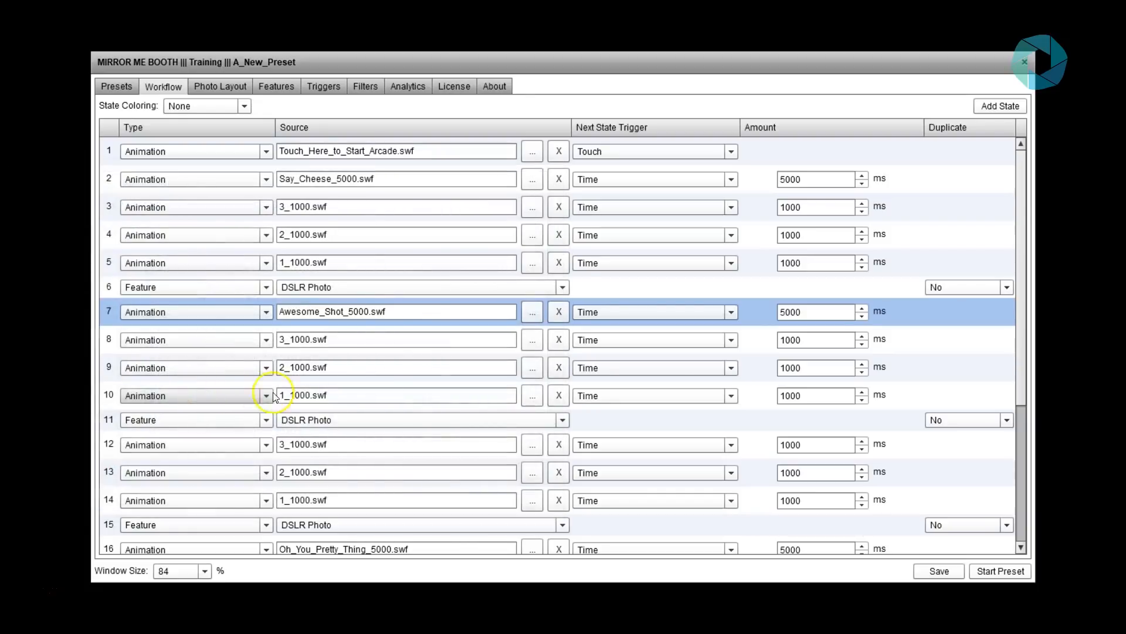
Step: Add an Animation state after the second DSLR Photo with Looking_Good_Today_5000.swf as its source, and save the preset
left_click(607, 423)
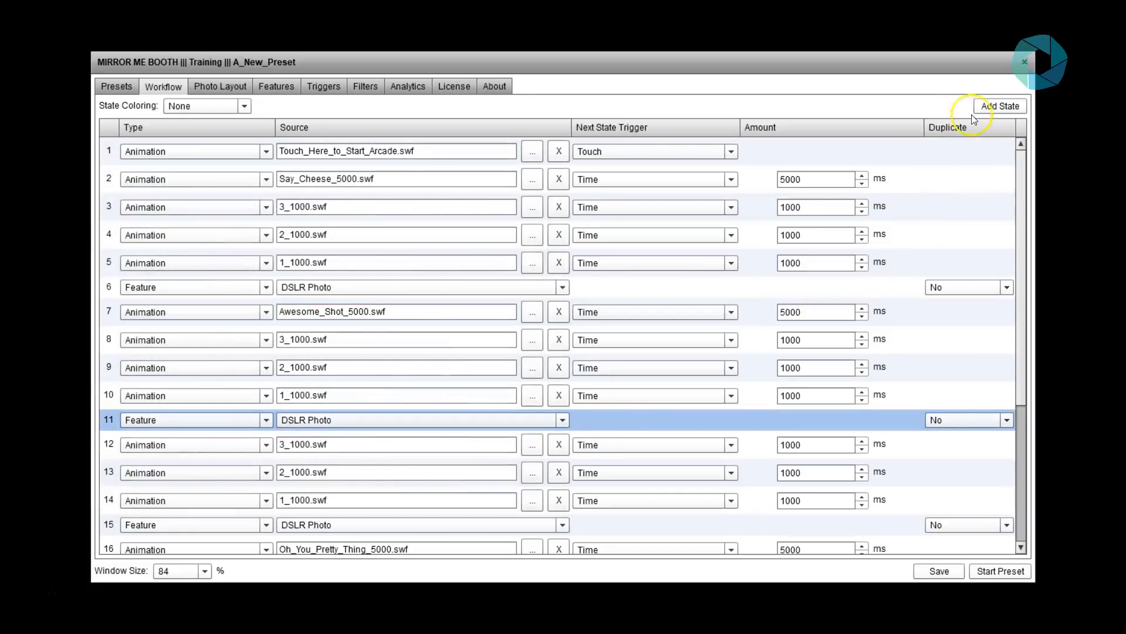
left_click(987, 107)
left_click(221, 441)
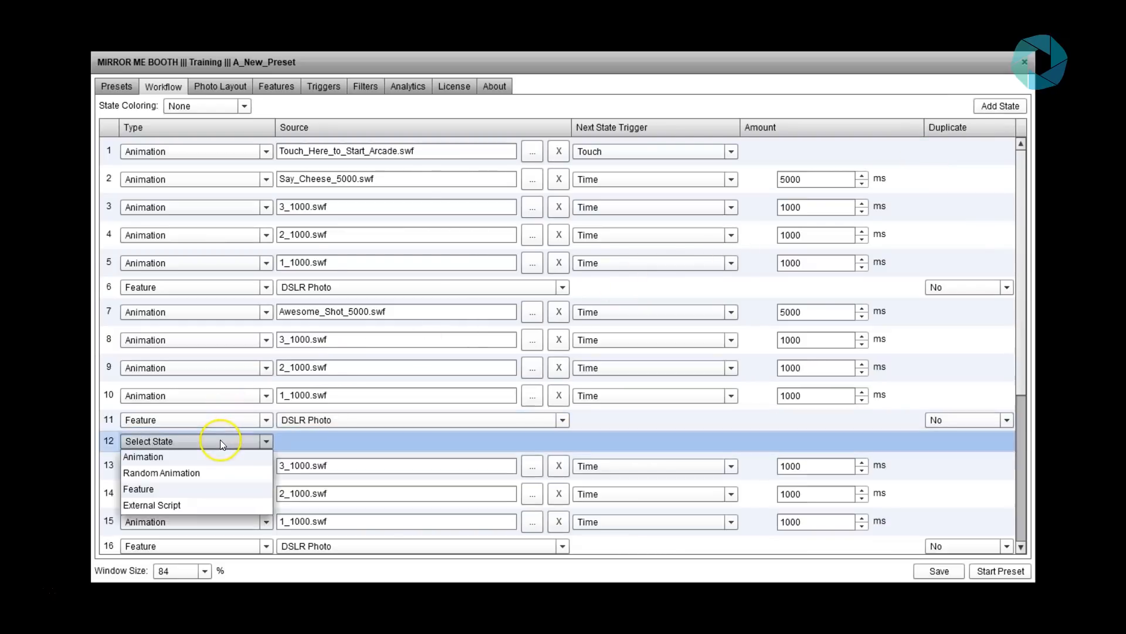
left_click(213, 457)
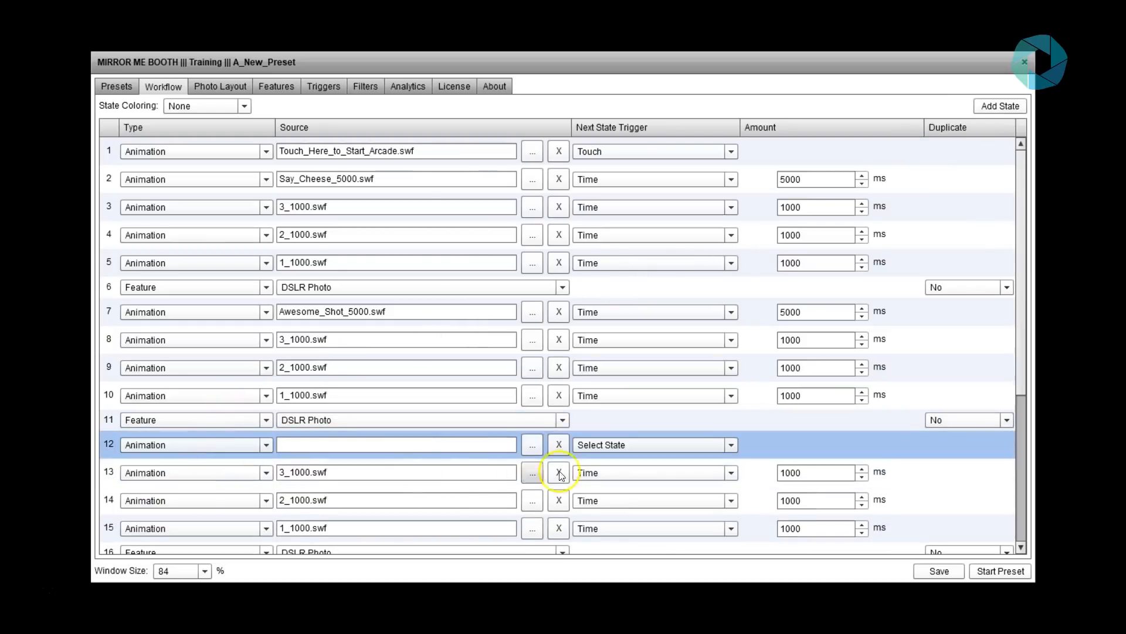
left_click(532, 444)
left_click_drag(549, 271, 544, 343)
left_click(279, 358)
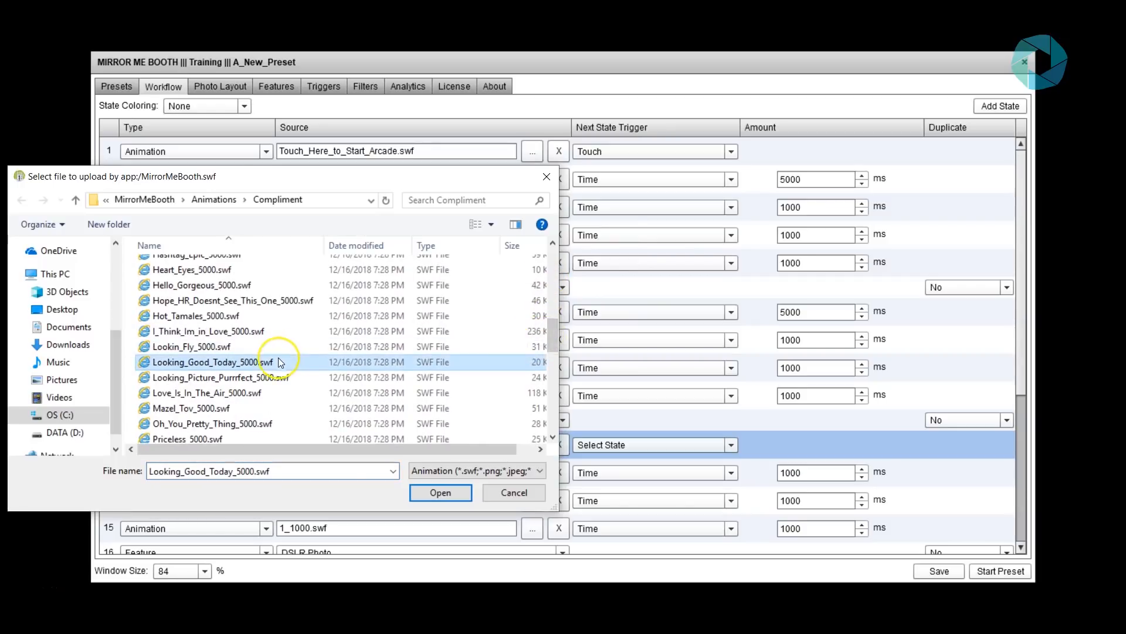
left_click(419, 492)
left_click_drag(1016, 312, 1018, 344)
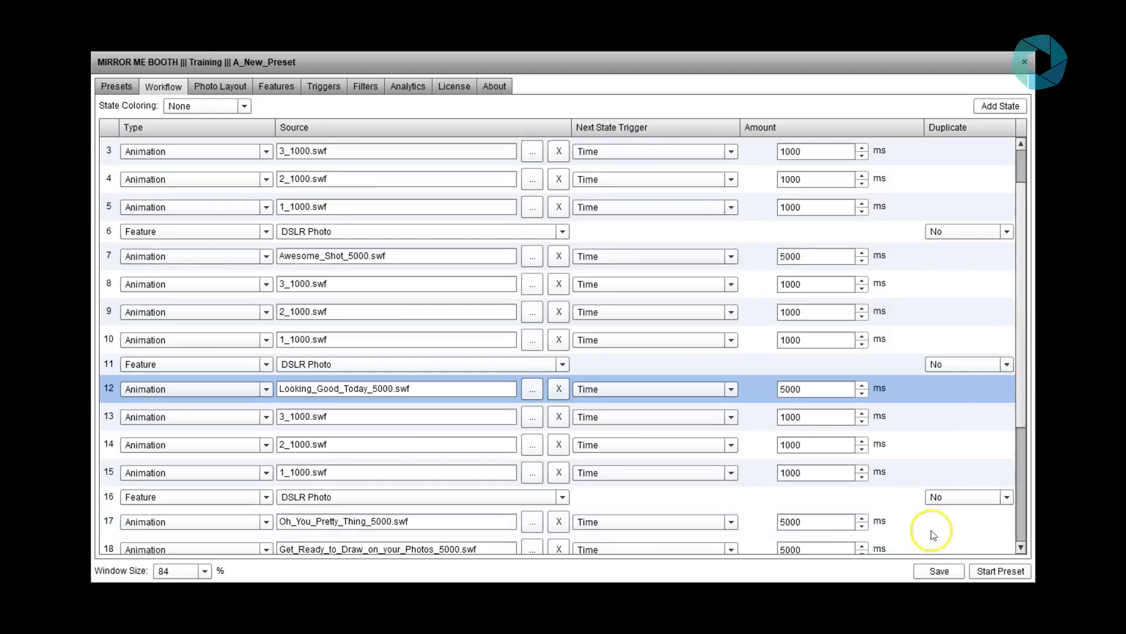
left_click(934, 572)
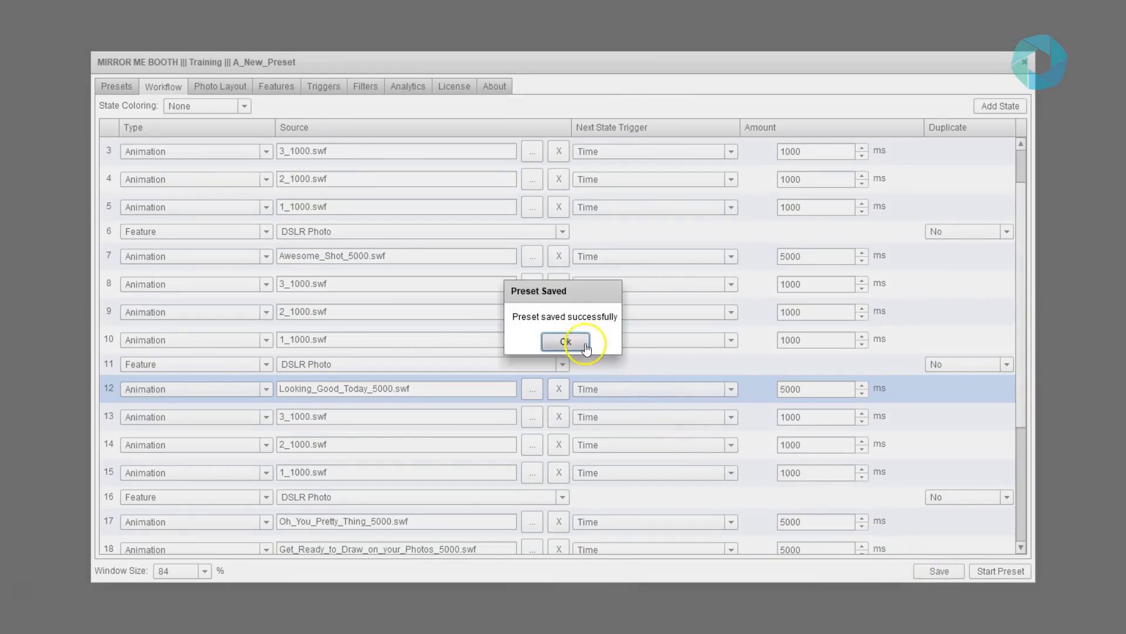
left_click(583, 344)
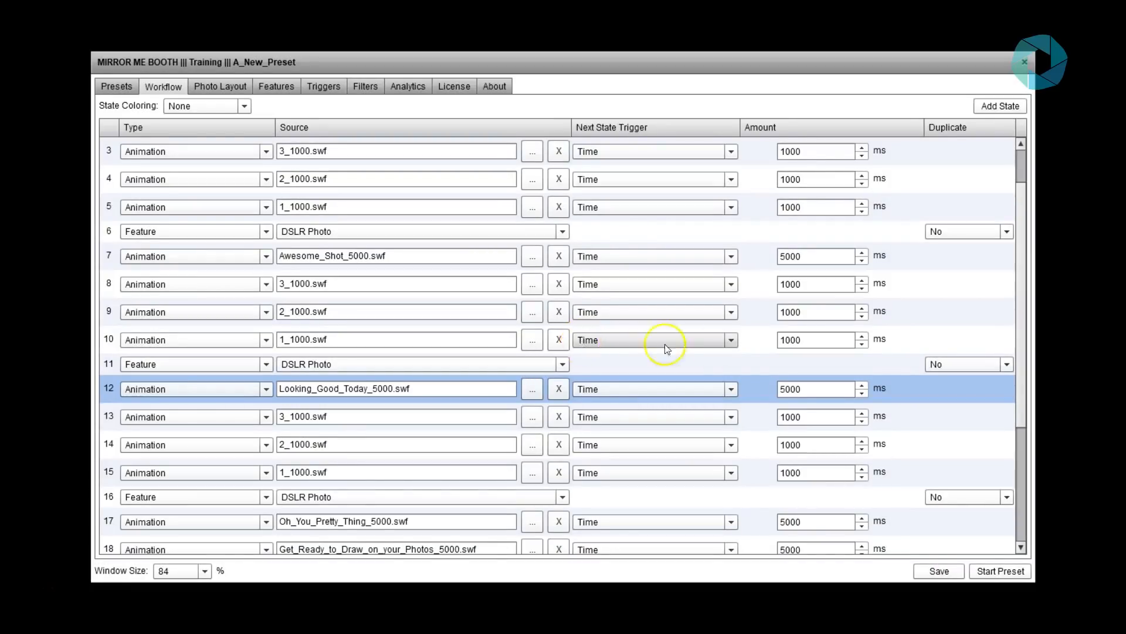
Step: Replace the source of state 8 with 3_Baloons_1000.swf from the Animations/Countdown folder
left_click_drag(1021, 284, 1017, 231)
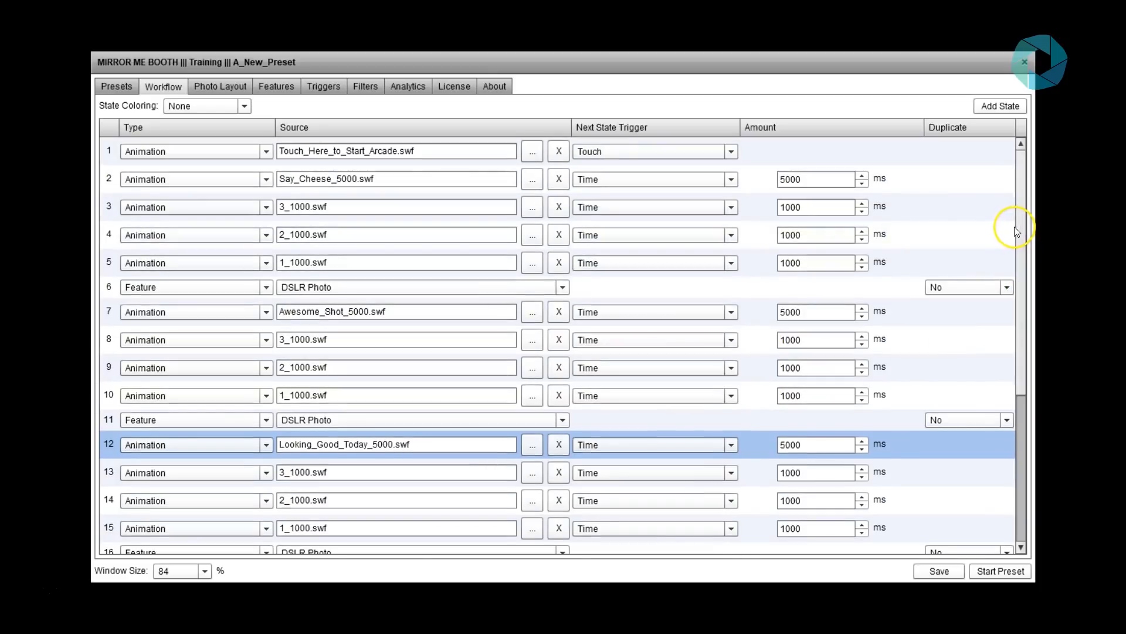
left_click(486, 207)
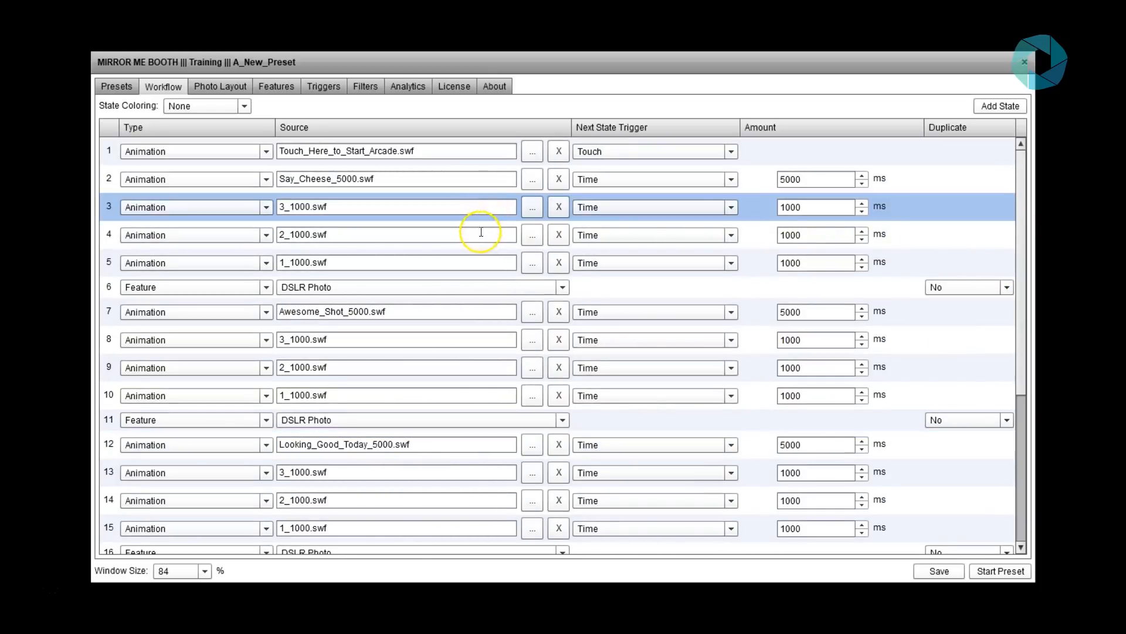
left_click(479, 234)
left_click(478, 262)
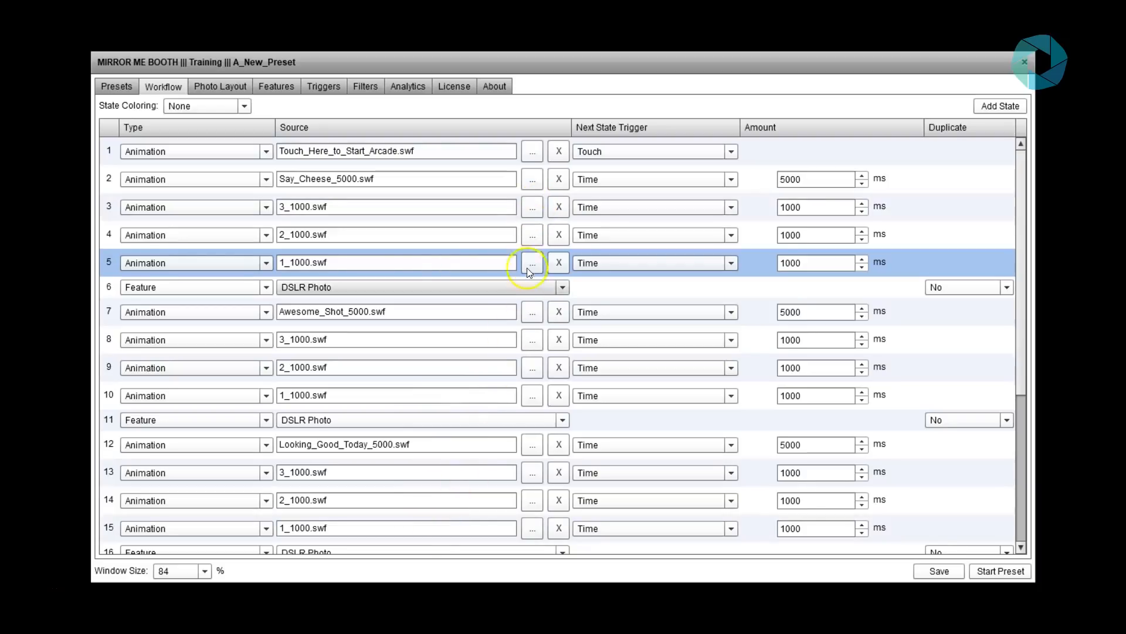
left_click(531, 340)
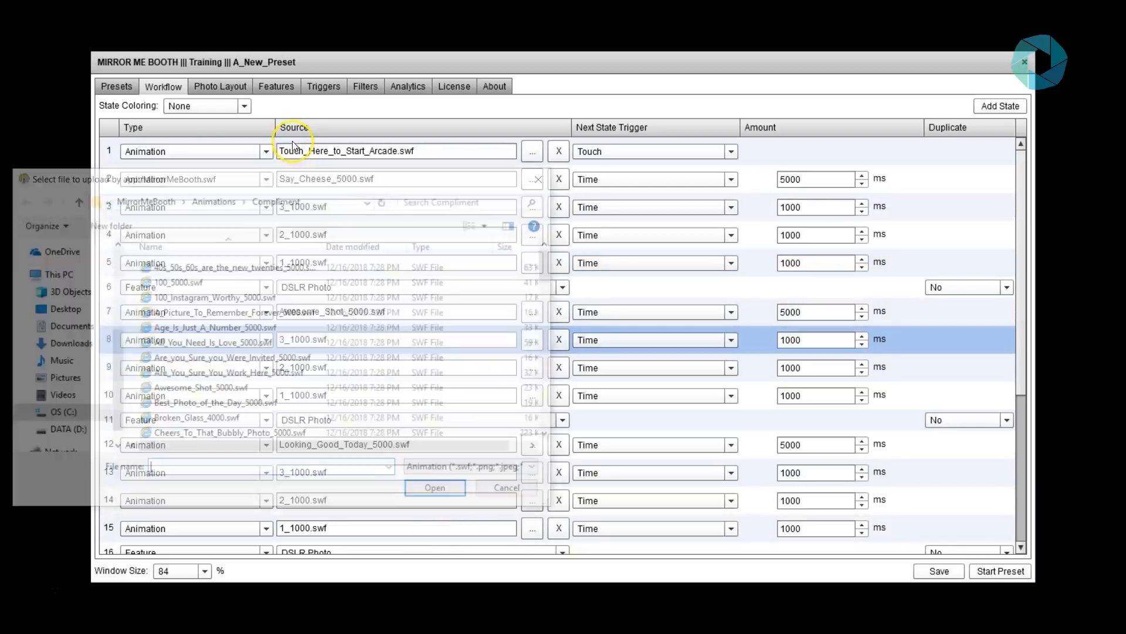
left_click(221, 198)
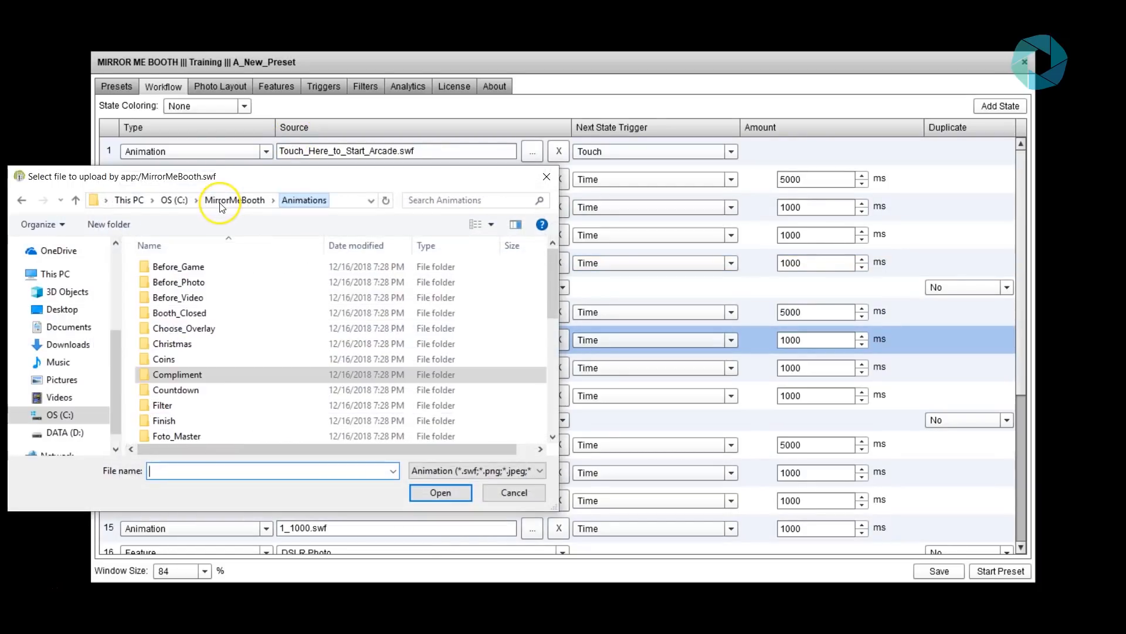
double_click(178, 390)
scroll(182, 381, "down", 6)
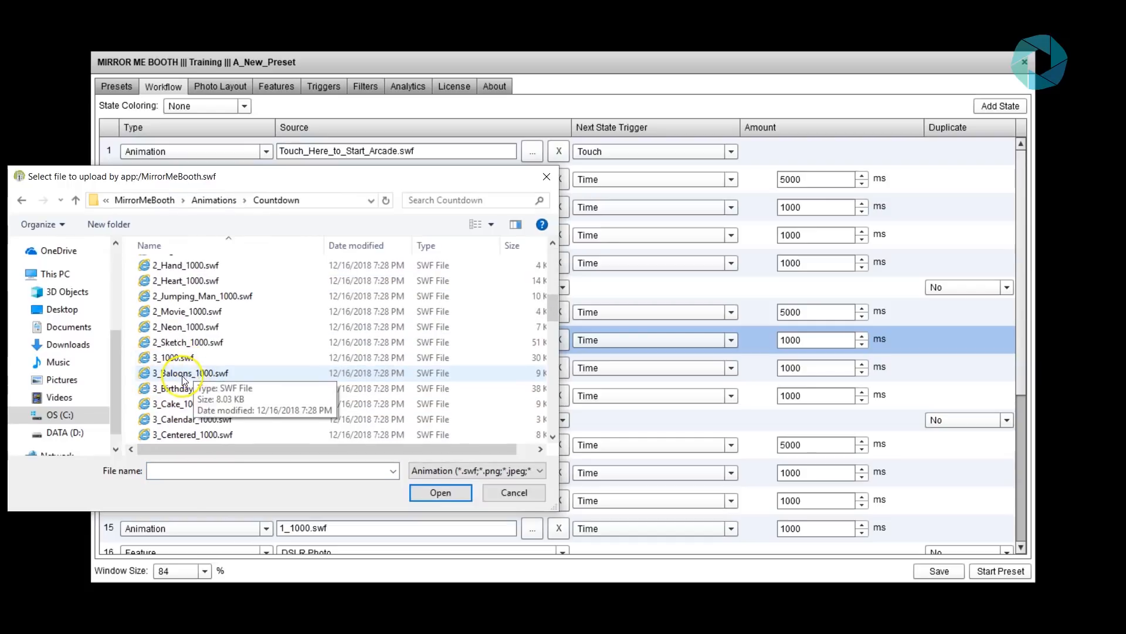
double_click(183, 374)
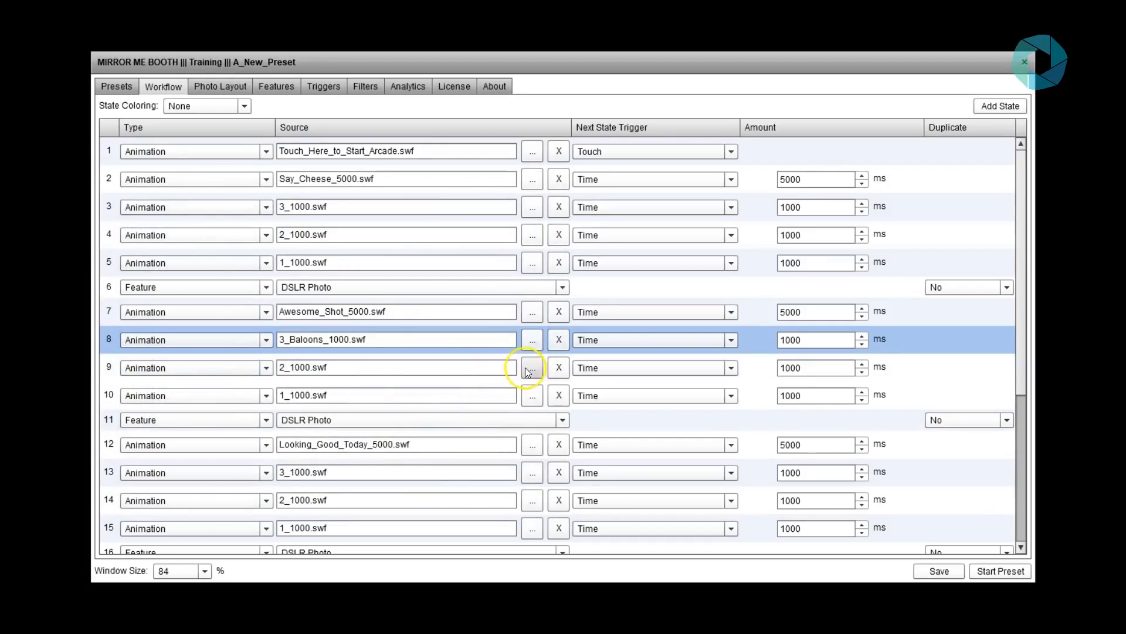
Step: Set the sources of states 9 and 10 to 2_Baloons_1000.swf and 1_Baloons_1000.swf to complete the second photo's countdown
left_click(526, 368)
scroll(237, 365, "down", 2)
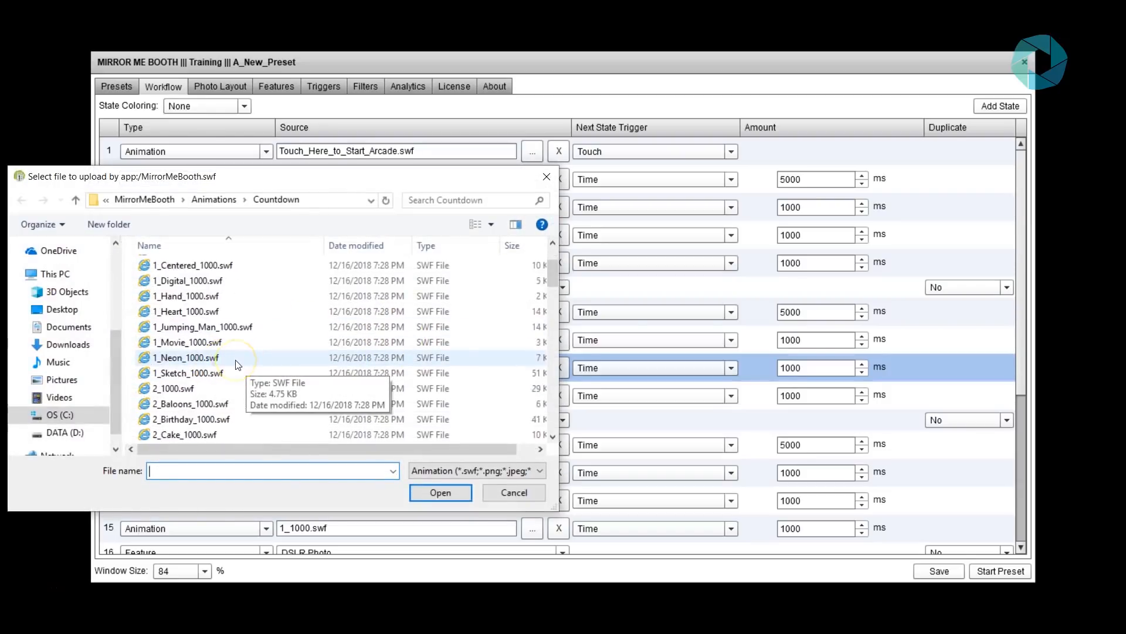
scroll(237, 365, "down", 3)
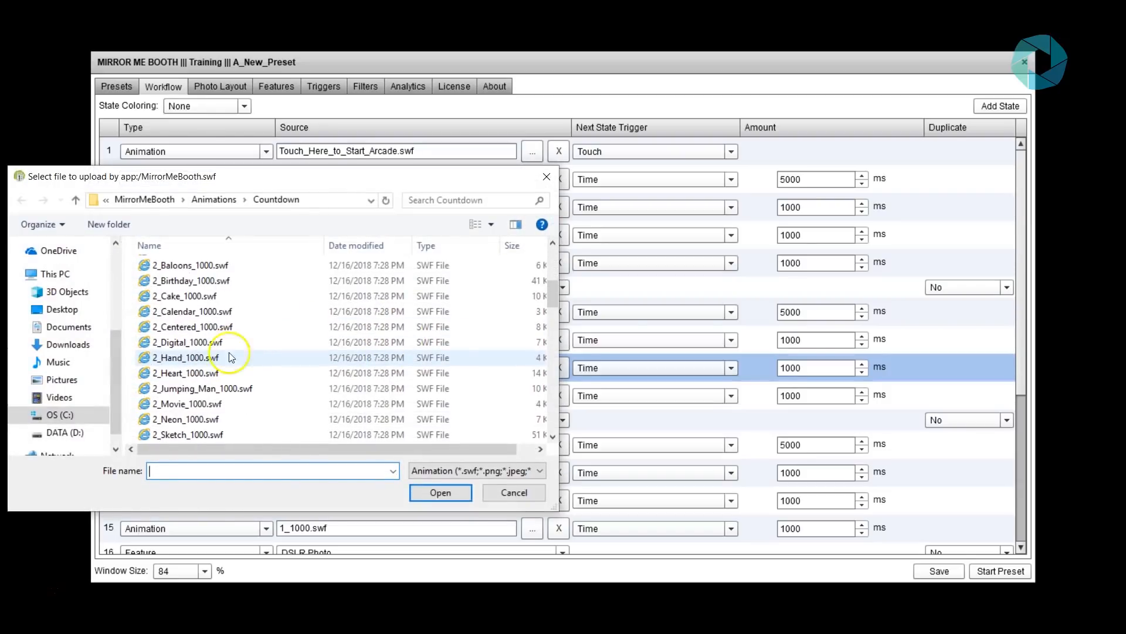
double_click(188, 266)
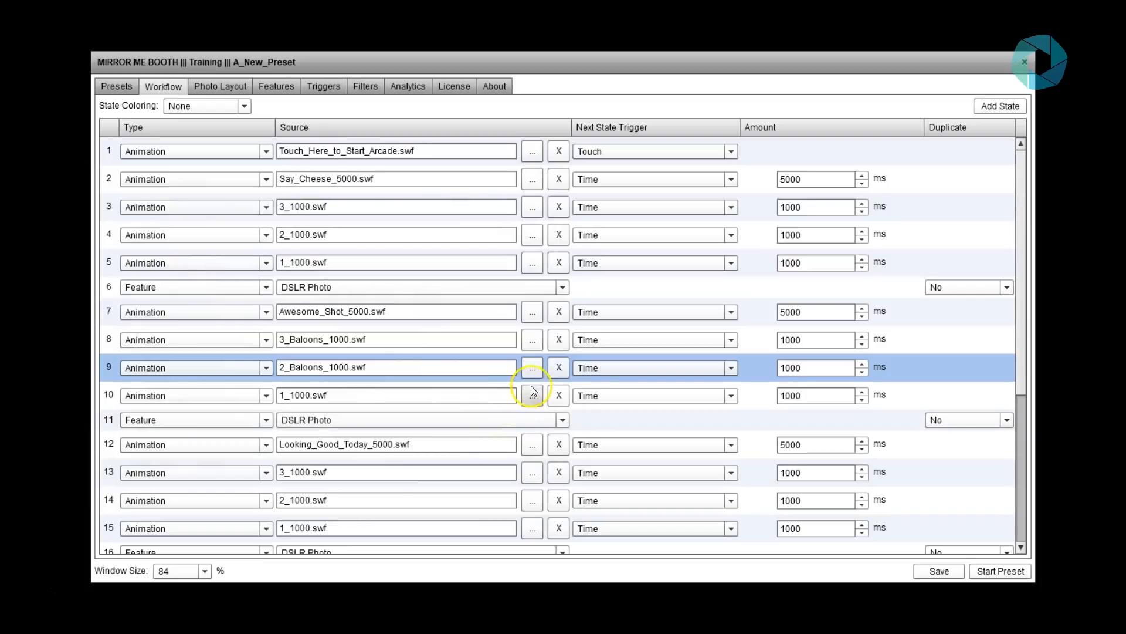
left_click(532, 393)
double_click(203, 282)
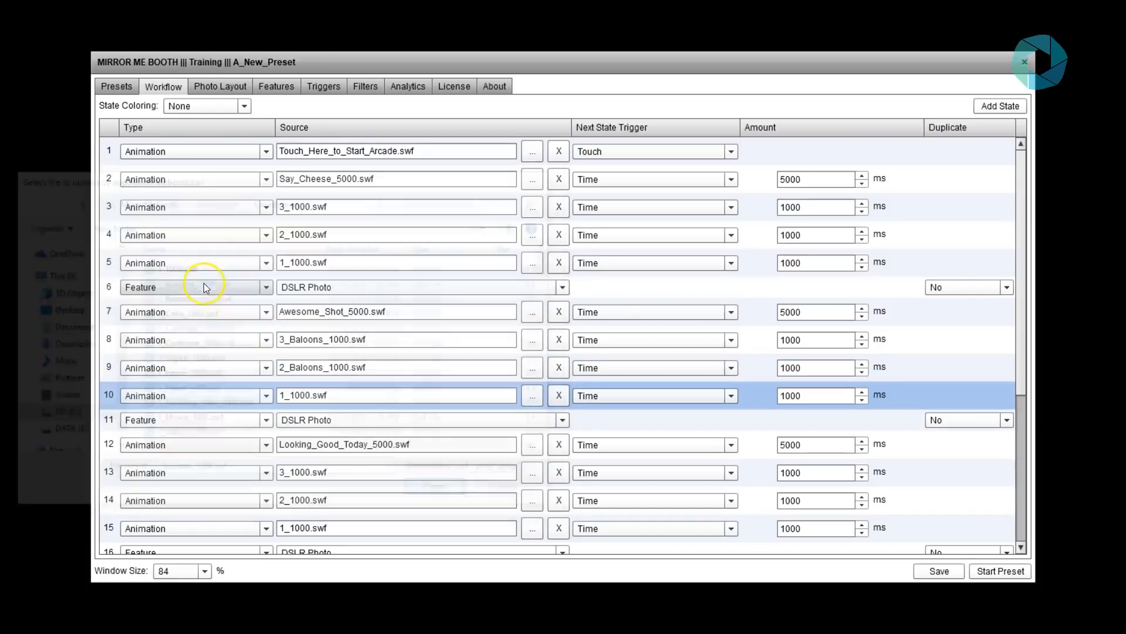
Step: Replace the source of state 13, the start of the third photo's countdown, with 3_Heart_1000.swf
left_click_drag(1026, 245, 1033, 302)
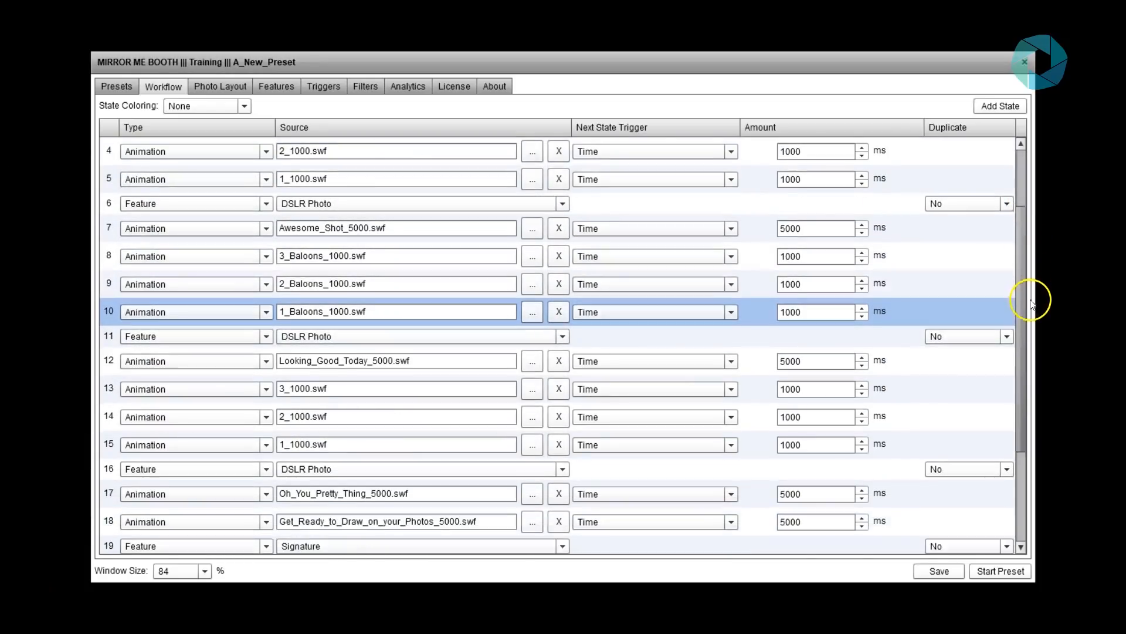
left_click(532, 365)
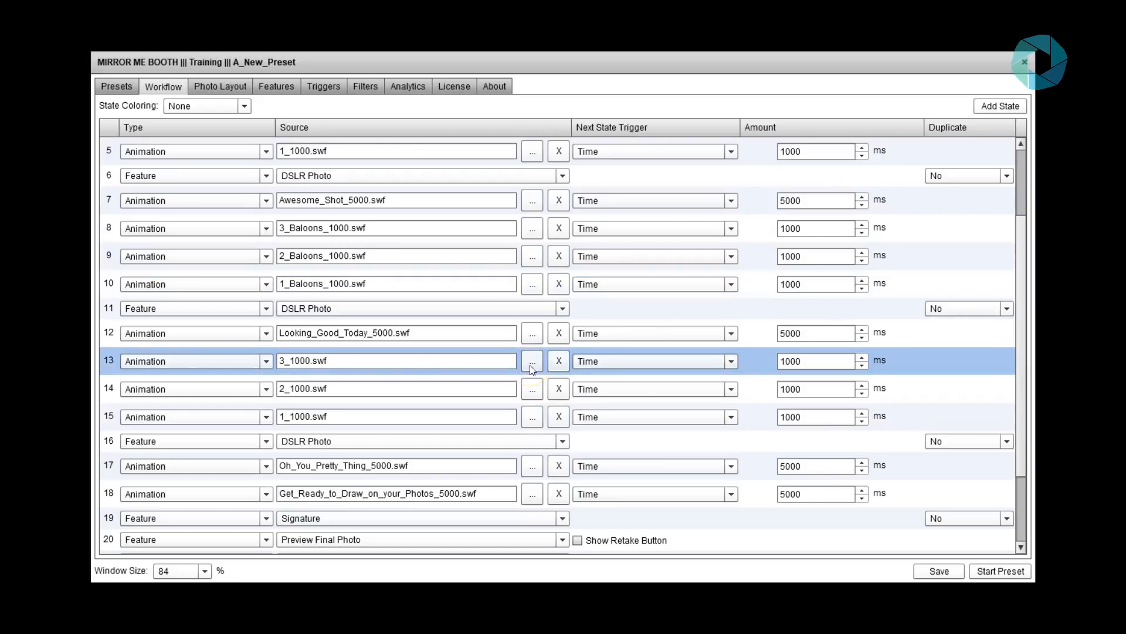
scroll(225, 420, "down", 4)
scroll(224, 416, "down", 2)
scroll(219, 407, "down", 3)
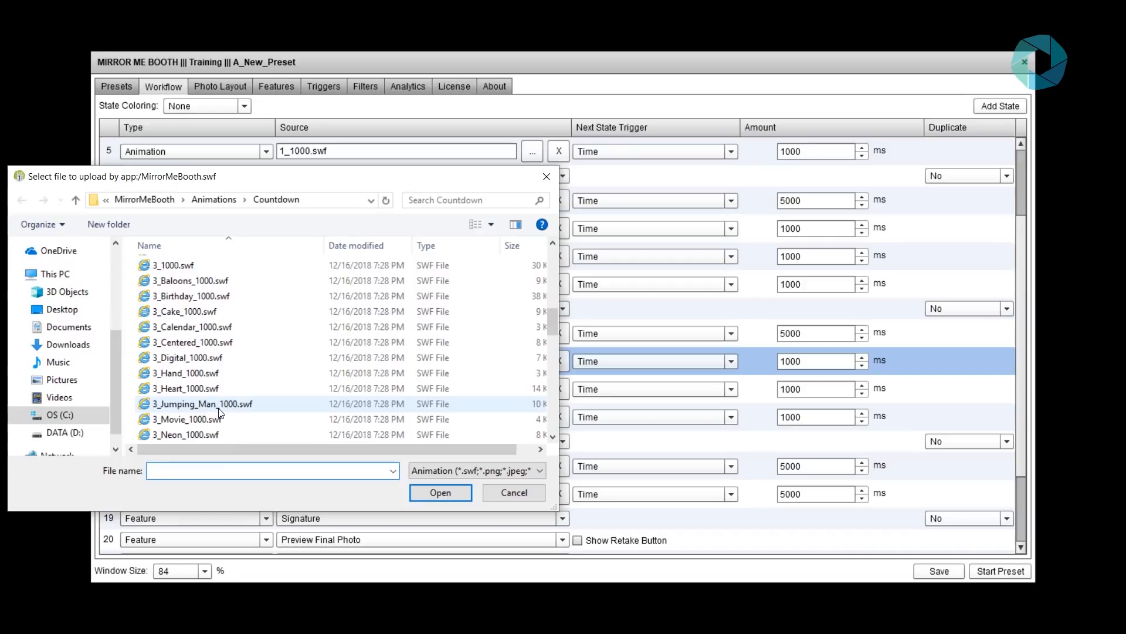
double_click(190, 388)
Step: Set the sources of states 14 and 15 to 2_Heart_1000.swf and 1_Heart_1000.swf
left_click(532, 392)
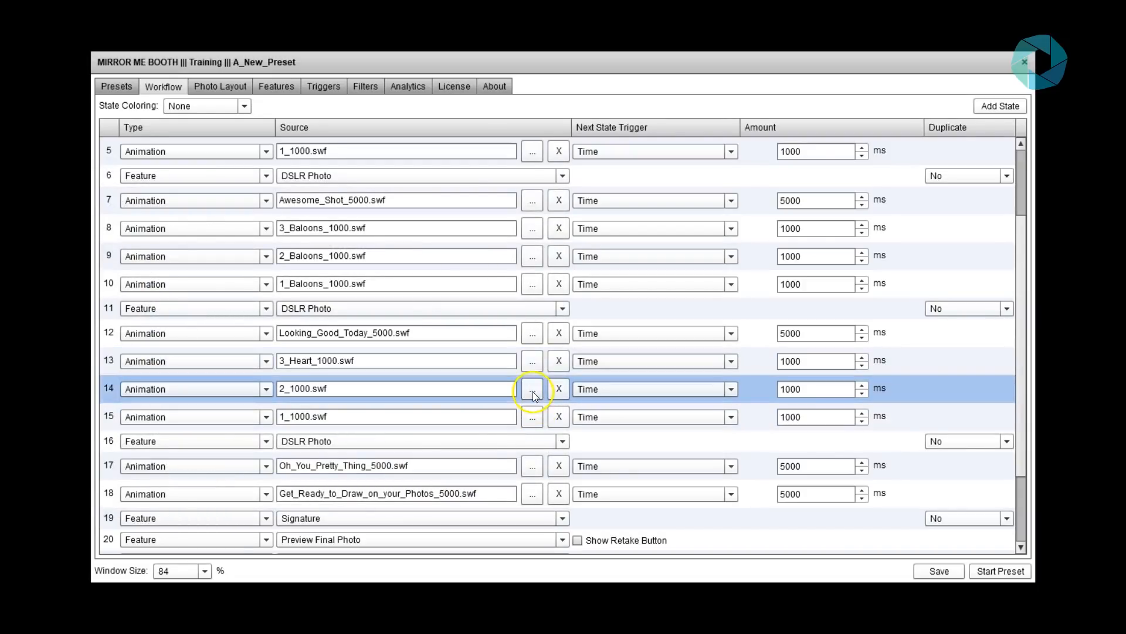
scroll(289, 352, "down", 4)
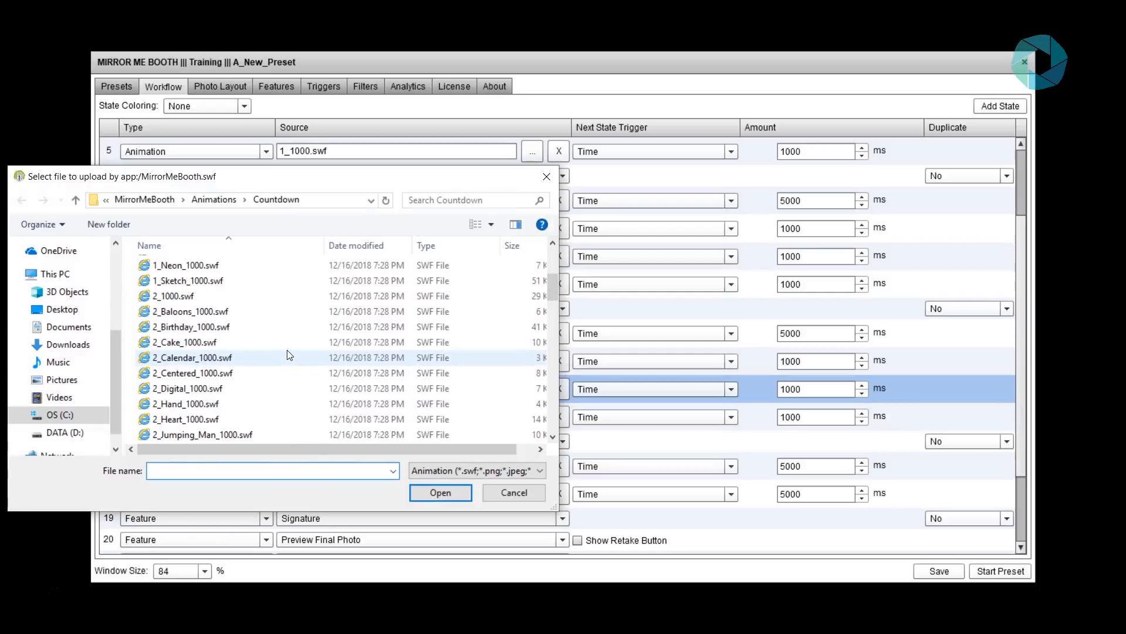
double_click(294, 419)
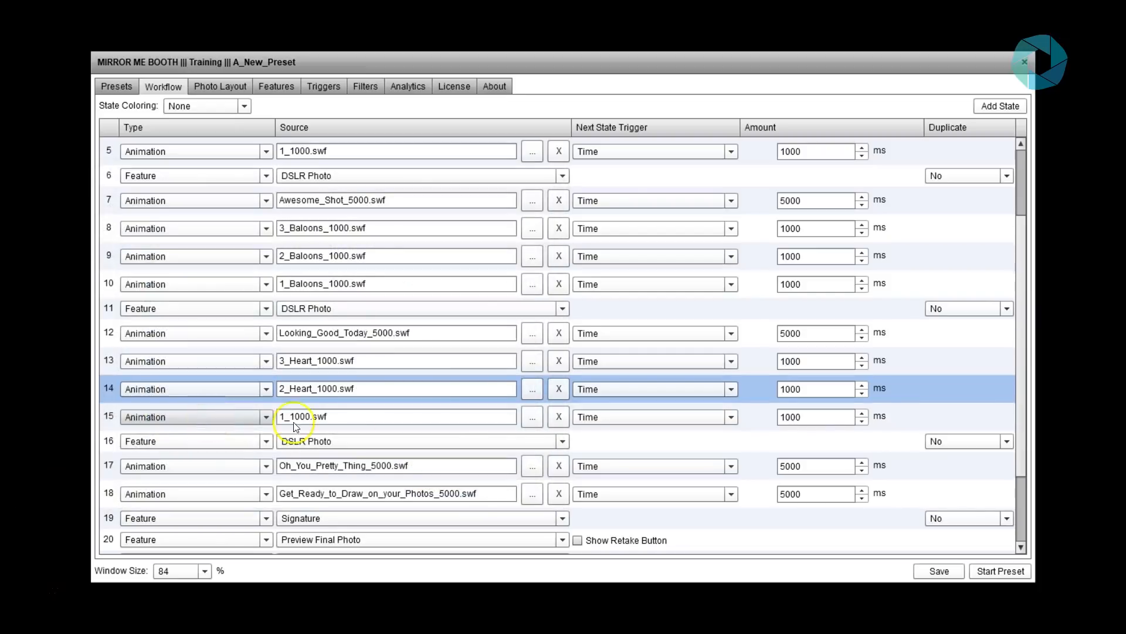
left_click(532, 416)
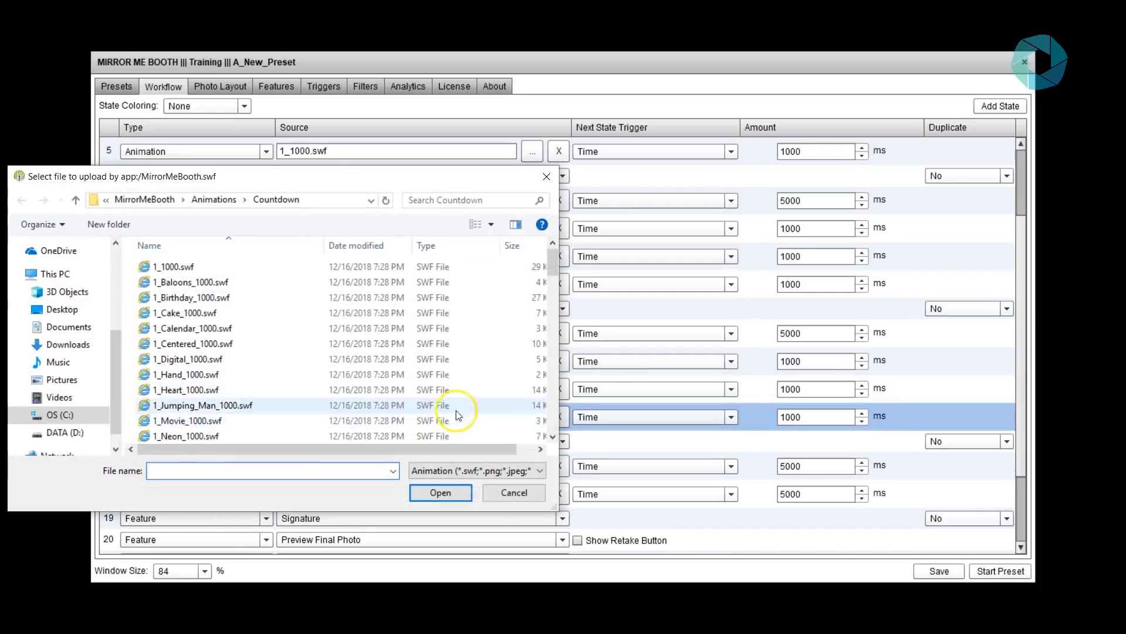
double_click(344, 390)
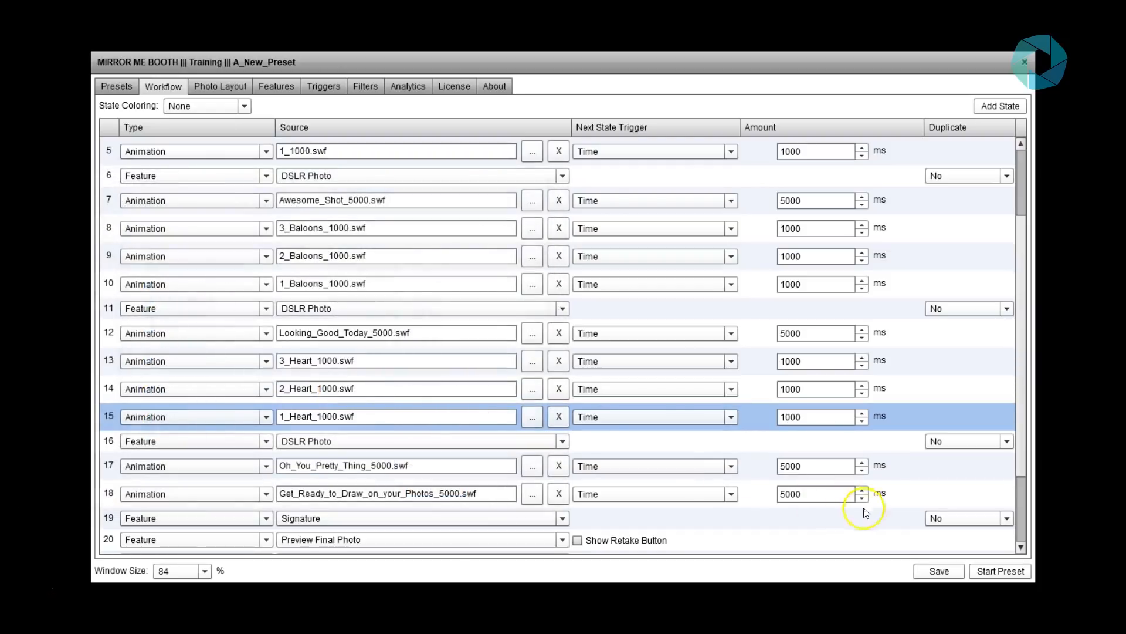
Step: Save the preset and review its workflow states from the beginning
left_click(937, 571)
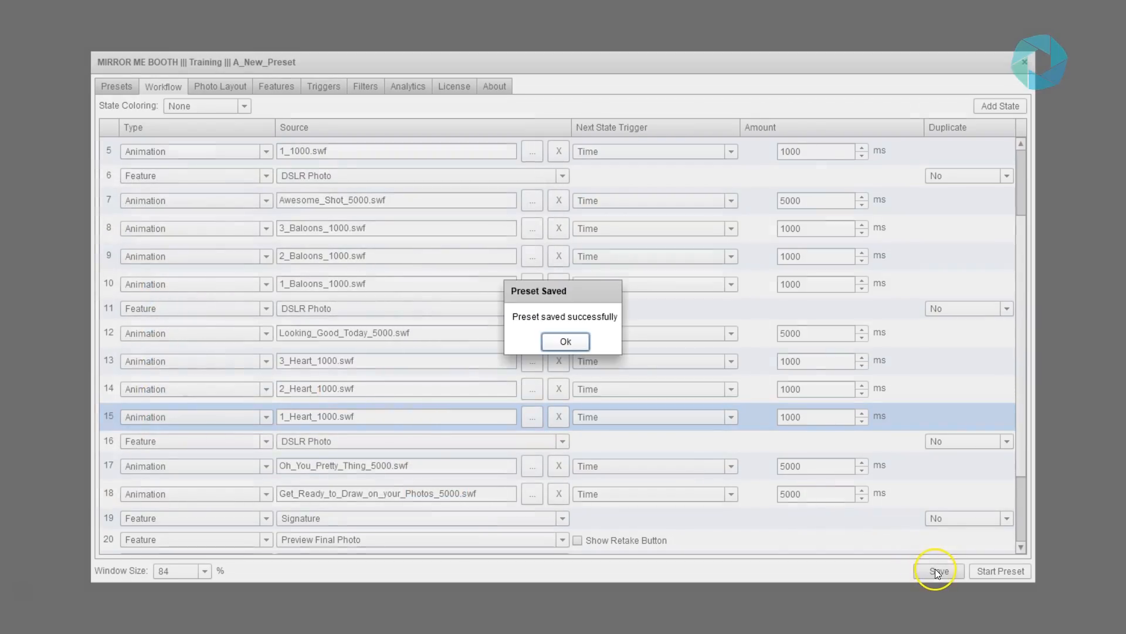
left_click(567, 343)
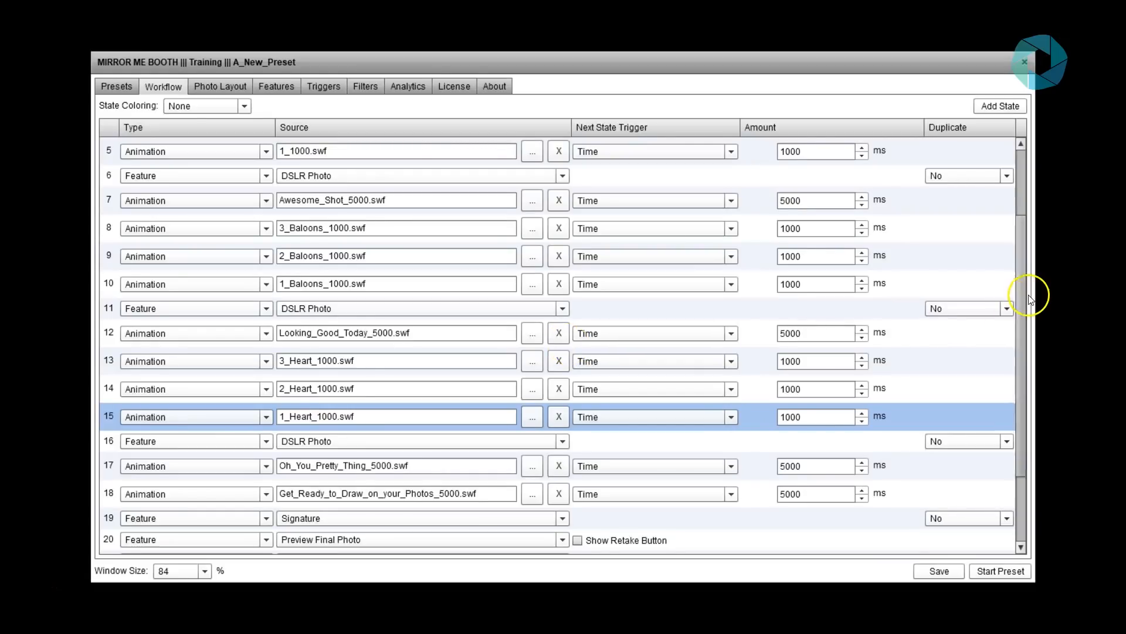
left_click_drag(1025, 302, 1022, 228)
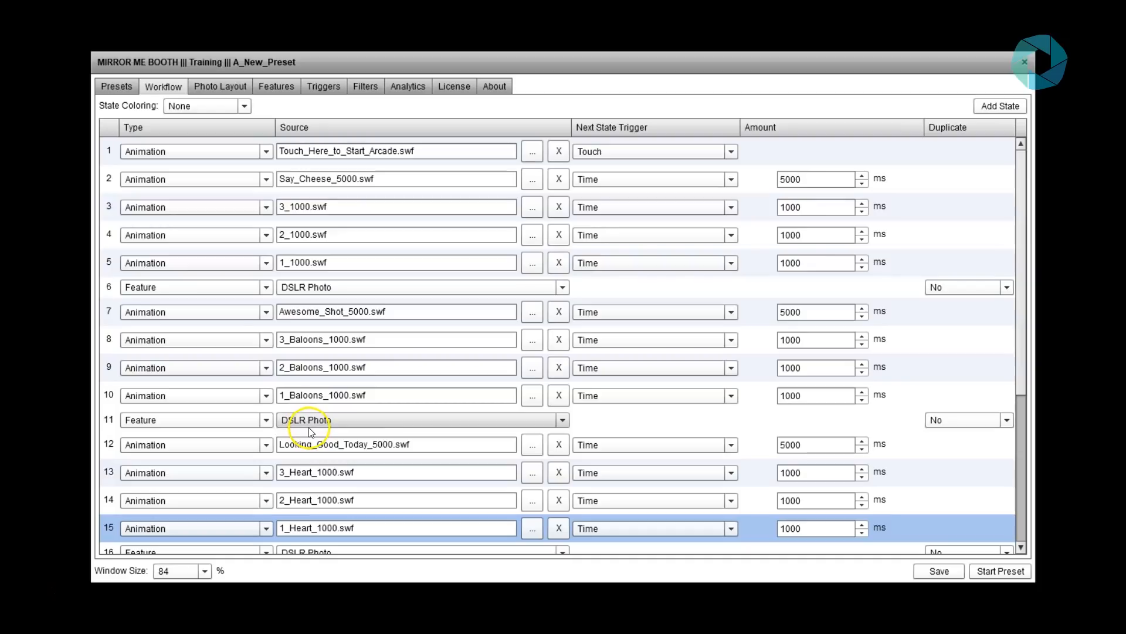
Step: In the photo layout, spread DSLR Photo [2] and DSLR Photo [3] apart so all three photo placeholders can be reached
left_click(214, 86)
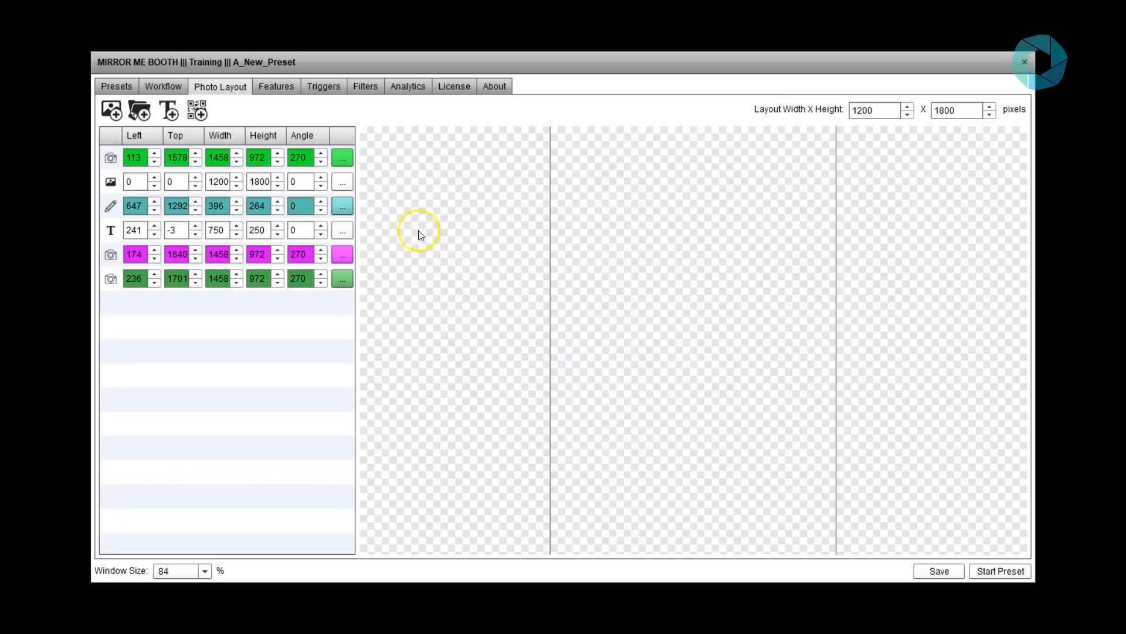
left_click_drag(684, 299, 696, 304)
left_click_drag(839, 325, 844, 323)
left_click_drag(713, 299, 757, 322)
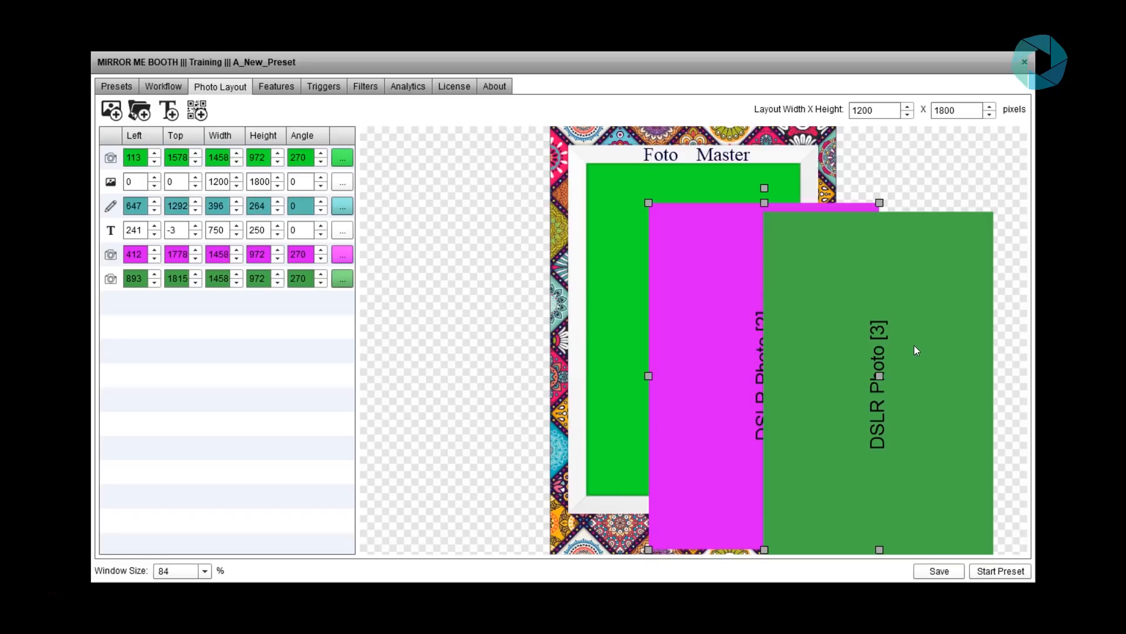
Step: Delete the "Foto Master" text element and the patterned overlay image from the photo layout
left_click(108, 232)
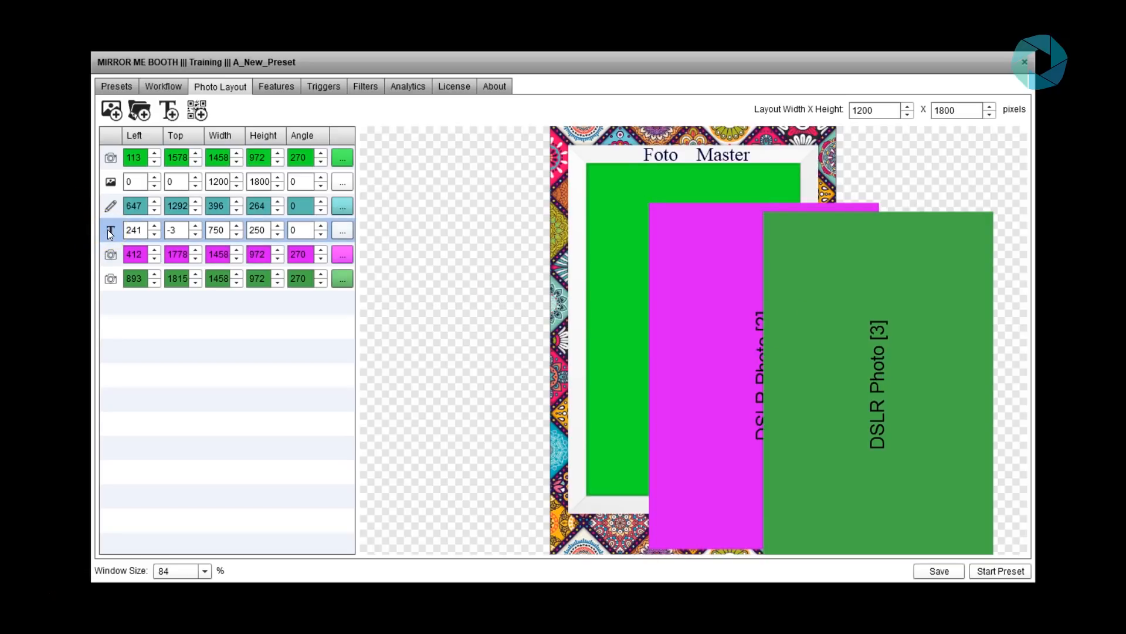
key("Delete")
left_click(115, 182)
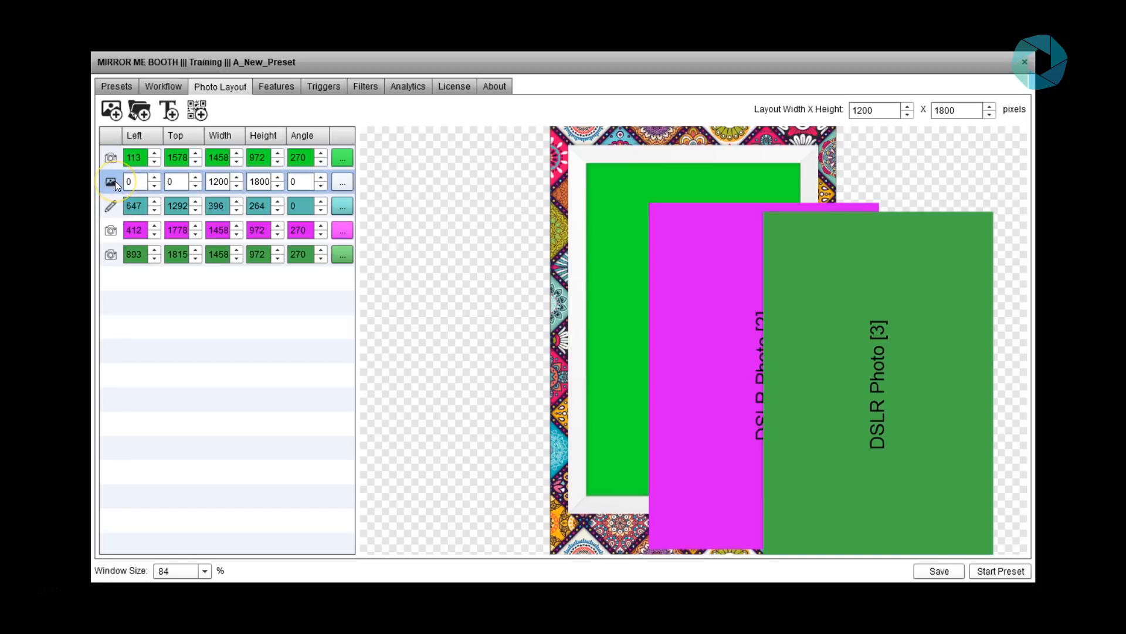
key("Delete")
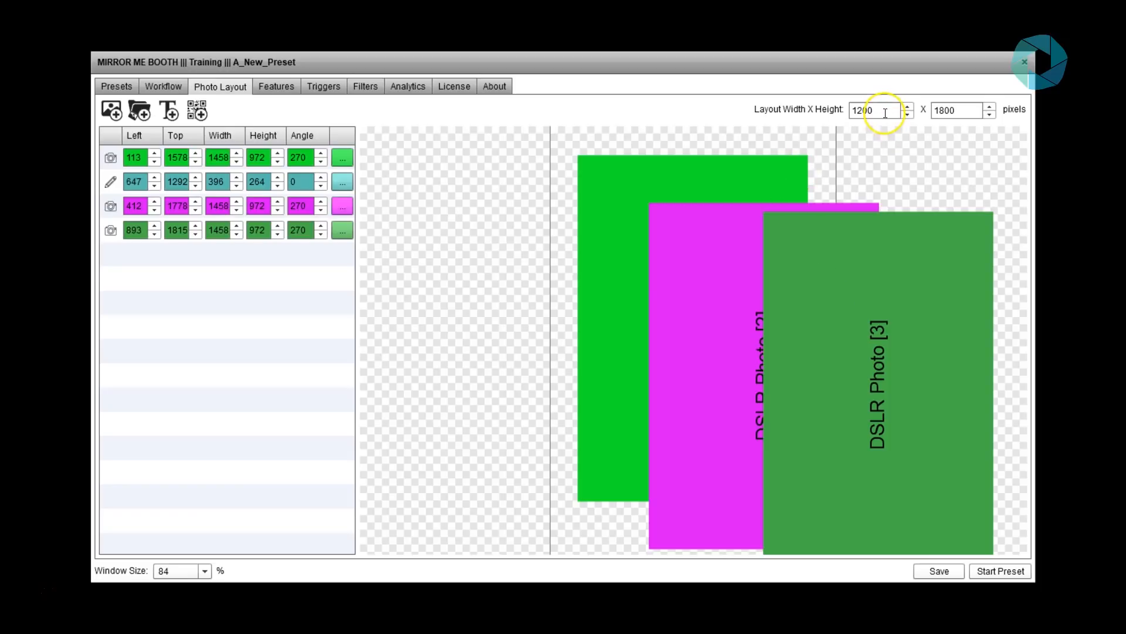
Step: Set the photo layout size to 1800 x 1200 pixels for a horizontal print
left_click_drag(873, 111, 851, 111)
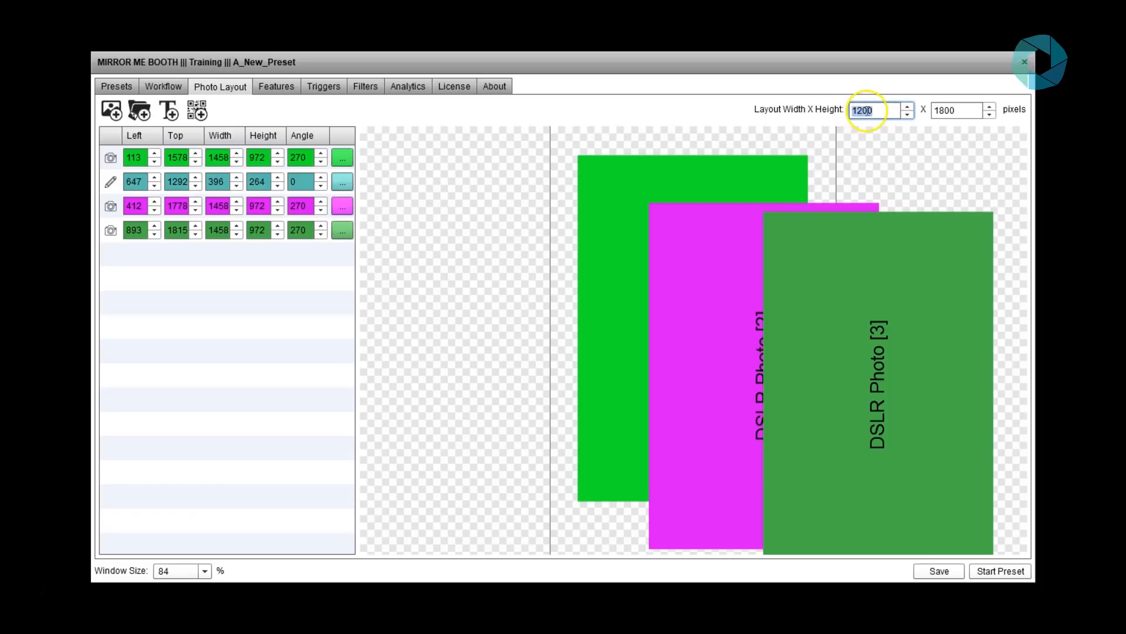
type("1")
left_click(949, 112)
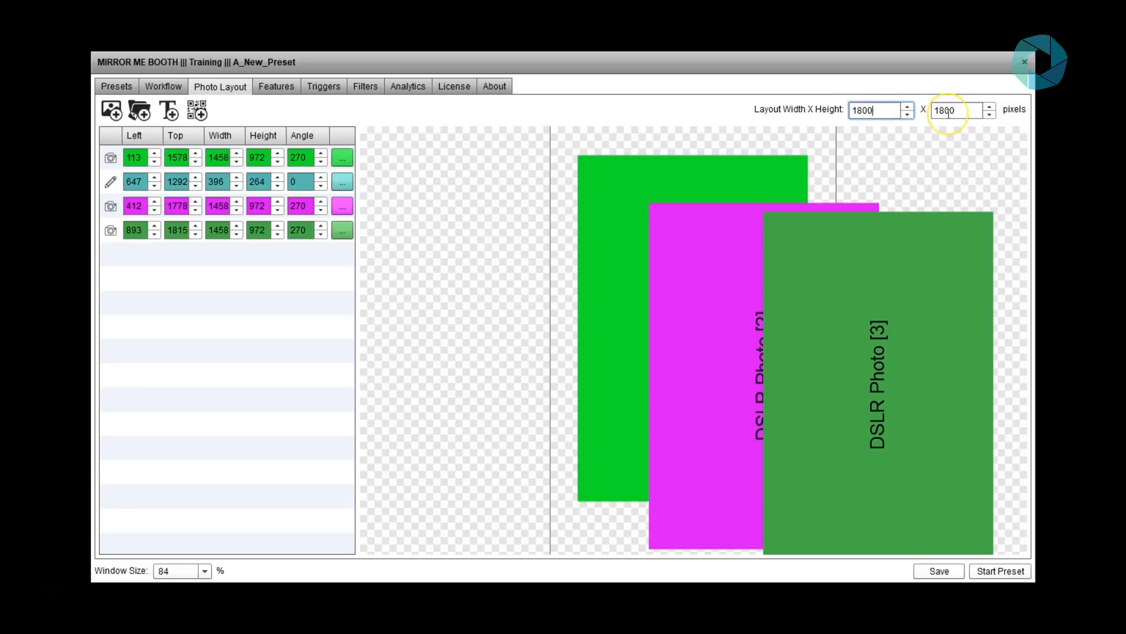
type("12")
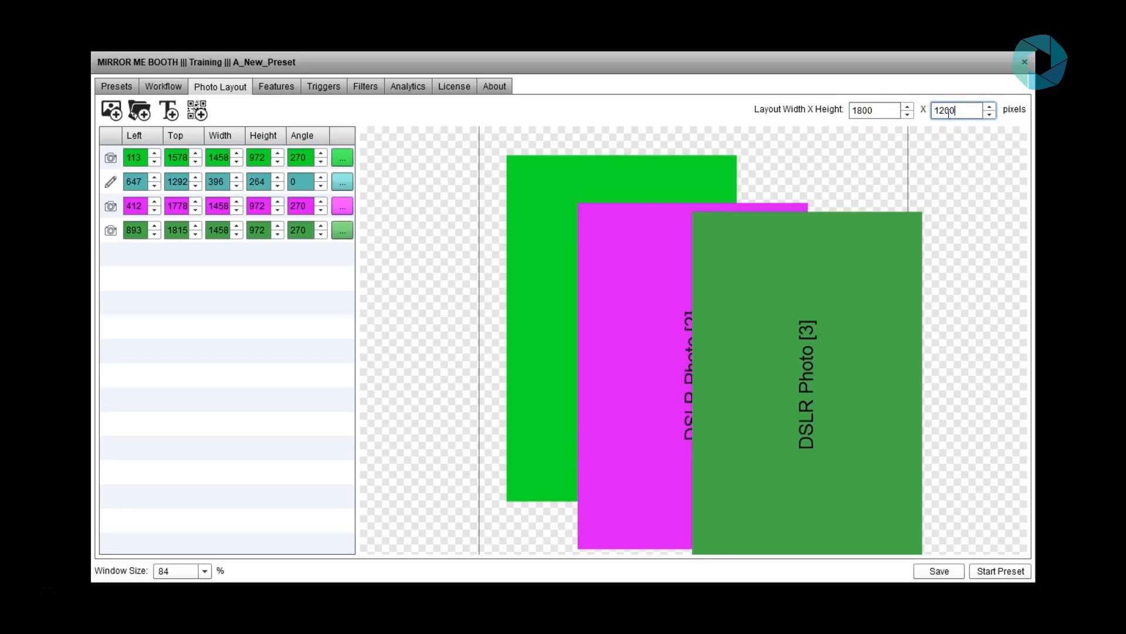
key("Return")
Step: Shrink DSLR Photos [1], [2] and [3] to widths of about 874, 894 and 871 pixels, and save the preset
left_click_drag(899, 251, 653, 340)
left_click_drag(983, 177, 842, 389)
left_click_drag(729, 309, 886, 217)
left_click_drag(904, 173, 771, 373)
left_click(701, 253)
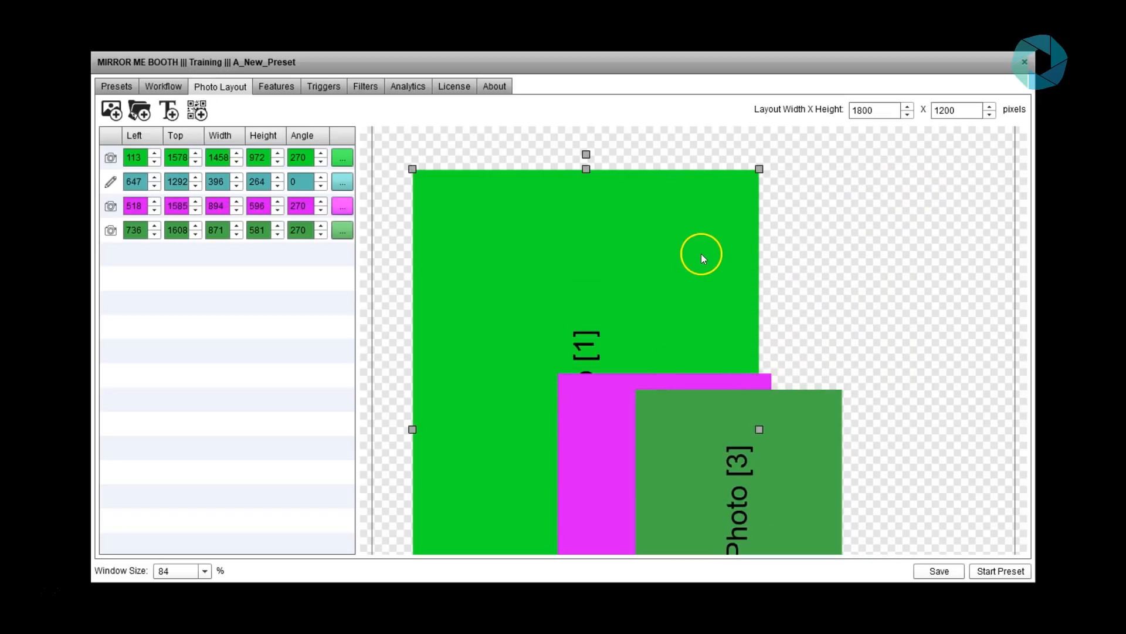
left_click_drag(760, 169, 620, 377)
left_click(933, 570)
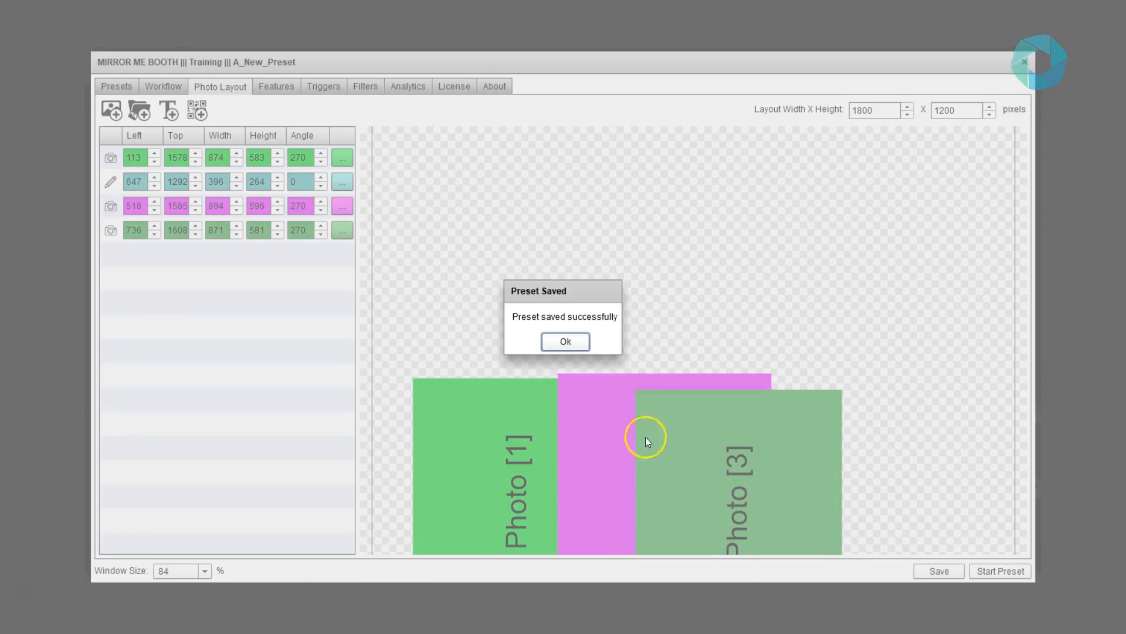
left_click(566, 344)
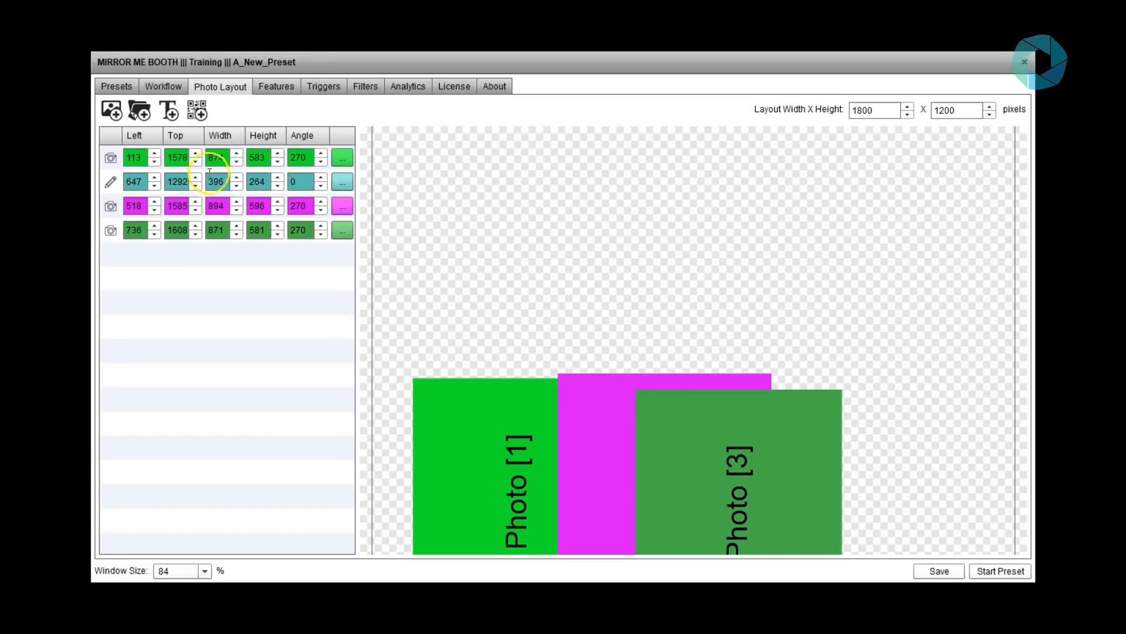
Step: Add Confetti_3V.png from the MirrorMeBooth/Overlays/Confetti folder to the layout and order it behind the photo placeholders
left_click(105, 117)
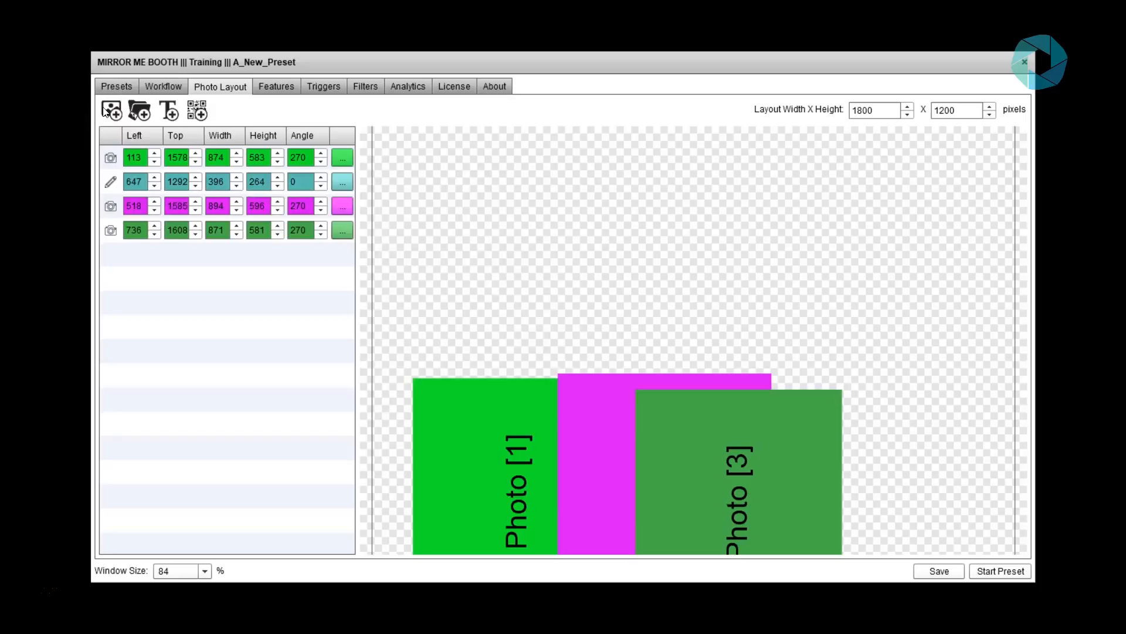
left_click(206, 201)
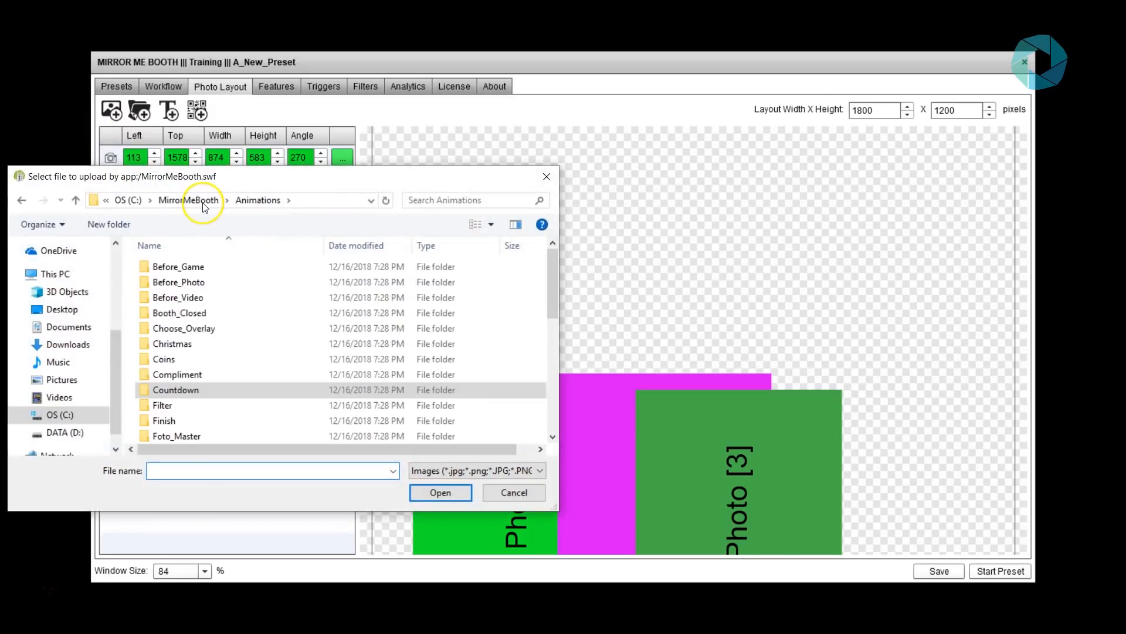
left_click_drag(555, 259, 554, 318)
left_click(189, 200)
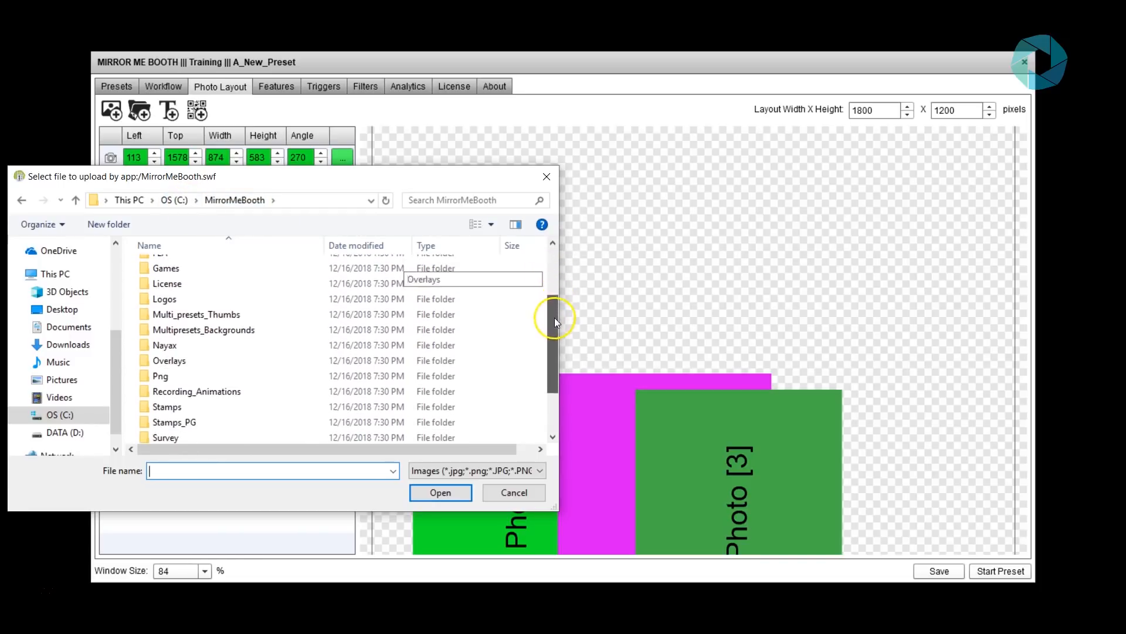
double_click(217, 361)
left_click_drag(552, 263, 545, 304)
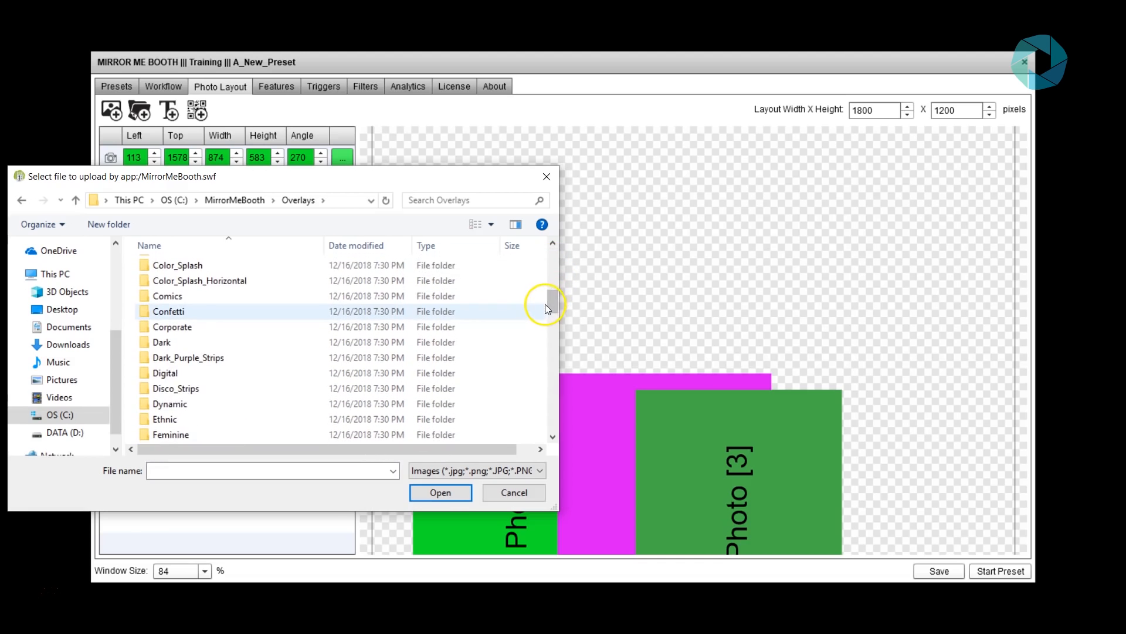
double_click(244, 311)
left_click(256, 294)
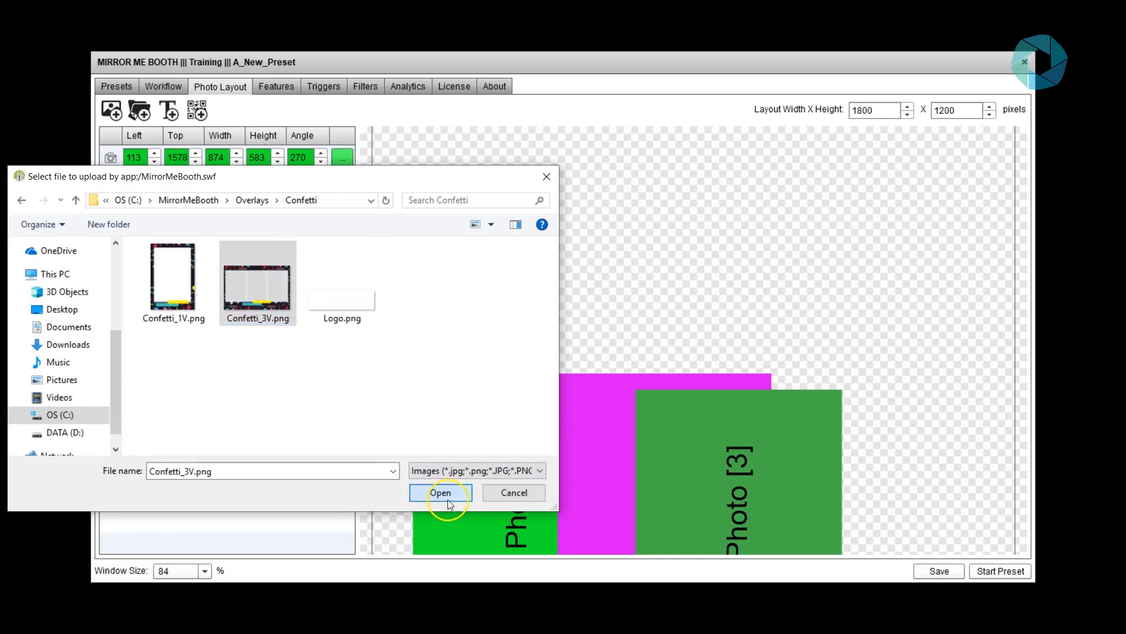
left_click(448, 499)
mouse_move(115, 256)
left_mouse_down()
mouse_move(111, 160)
mouse_move(126, 175)
left_mouse_up()
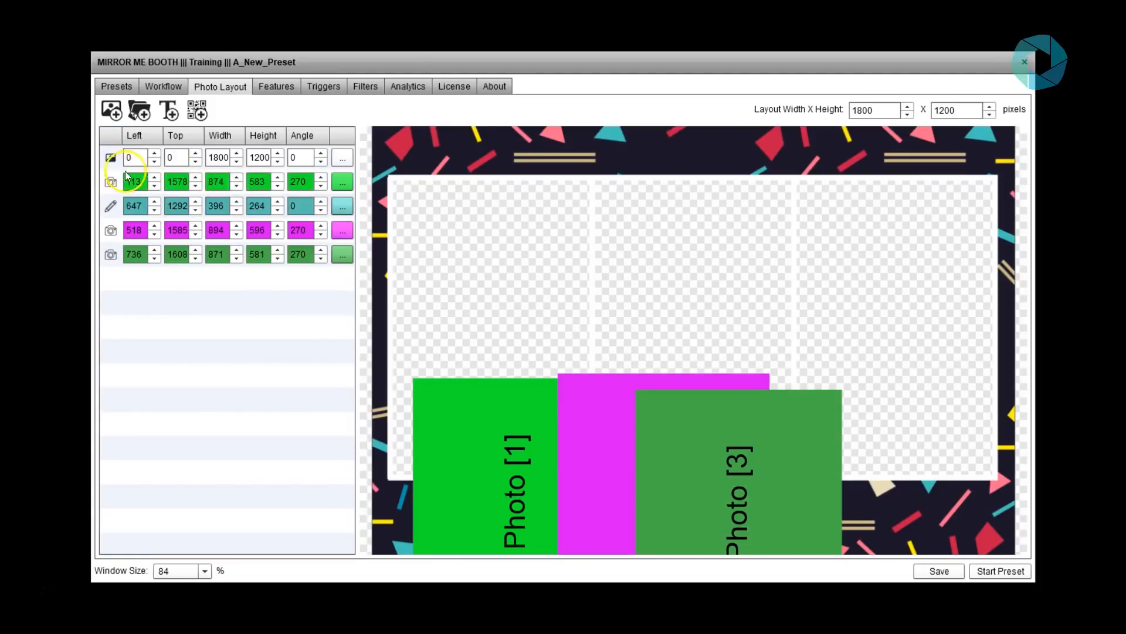
Step: Move DSLR Photos [3], [2] and [1] roughly over the overlay's right, middle and left frames
left_click_drag(707, 440, 843, 258)
left_click(672, 440)
left_click_drag(670, 435, 695, 238)
left_click_drag(466, 431, 414, 228)
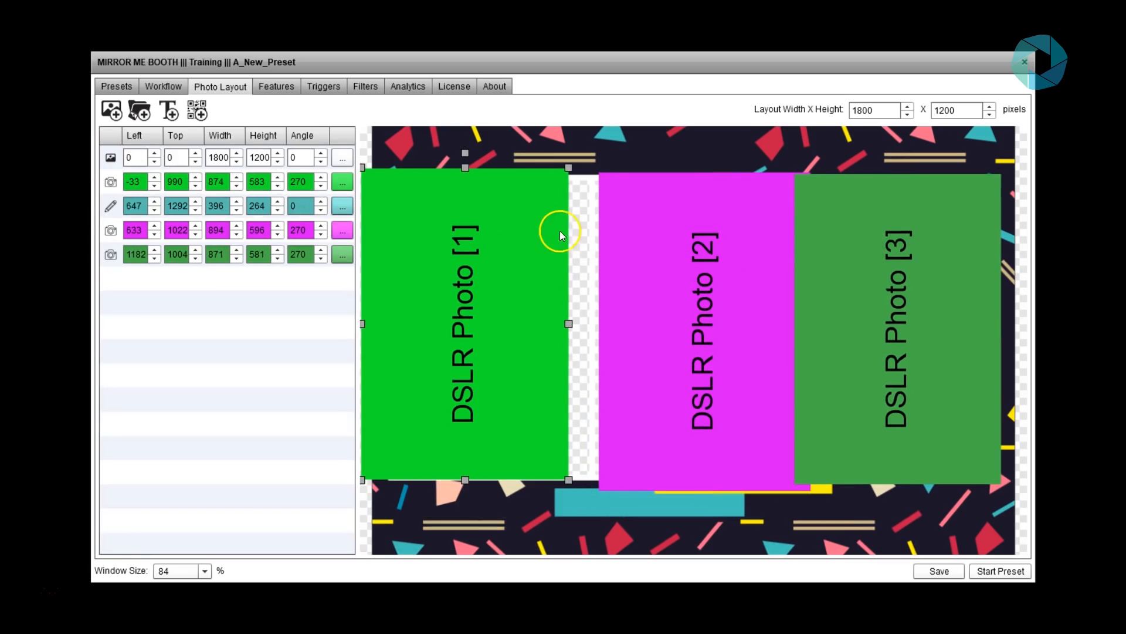
Step: Fit DSLR Photo [1] into the overlay's left frame at 840 x 560 pixels, with Left 55 and Top 986
left_click_drag(572, 175, 558, 186)
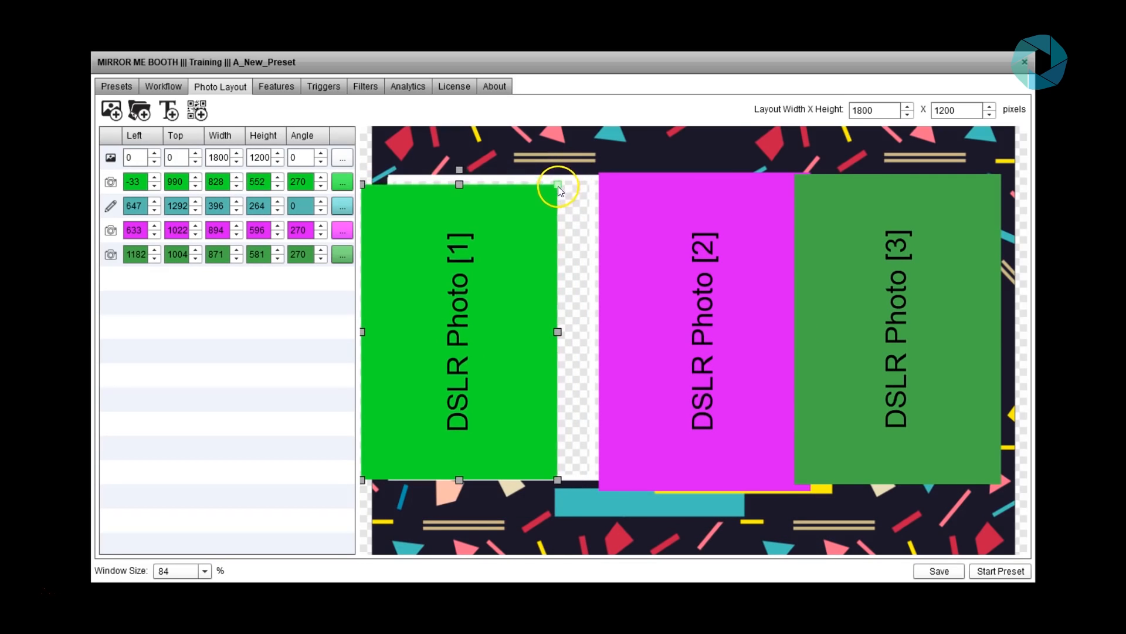
mouse_move(502, 263)
left_mouse_down()
mouse_move(523, 261)
mouse_move(498, 251)
left_mouse_up()
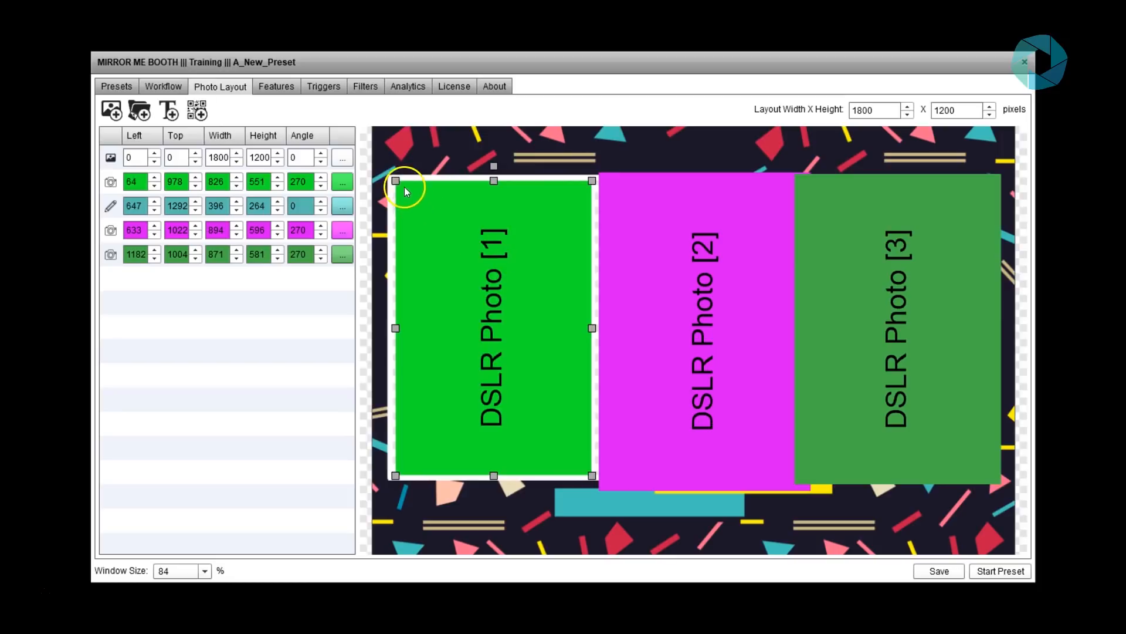
left_click_drag(396, 182, 389, 176)
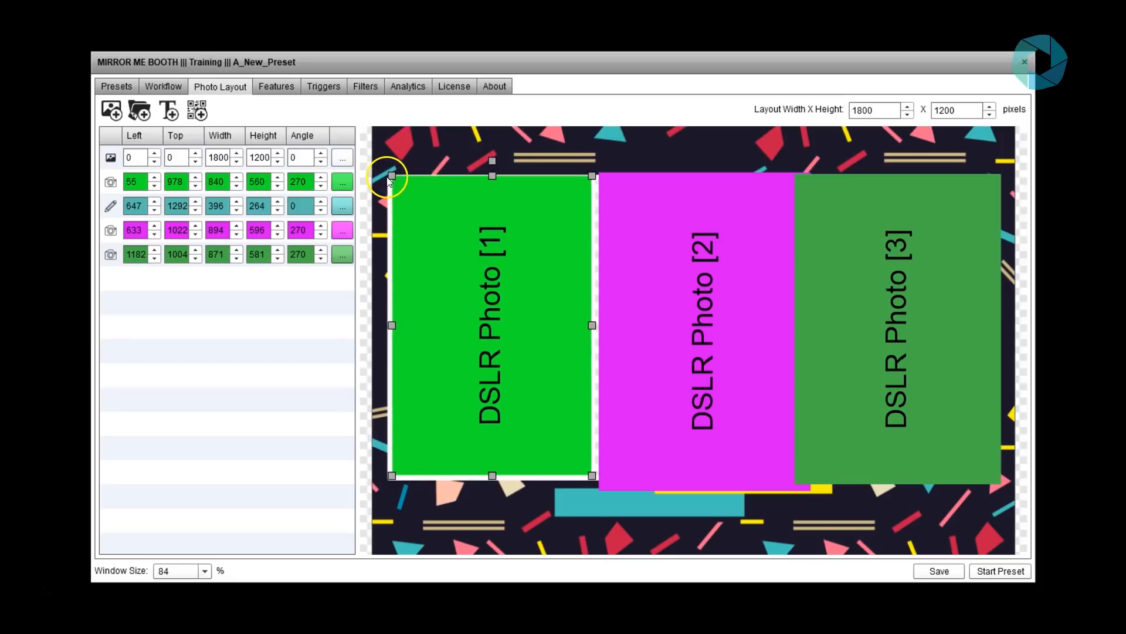
left_click_drag(438, 295, 438, 291)
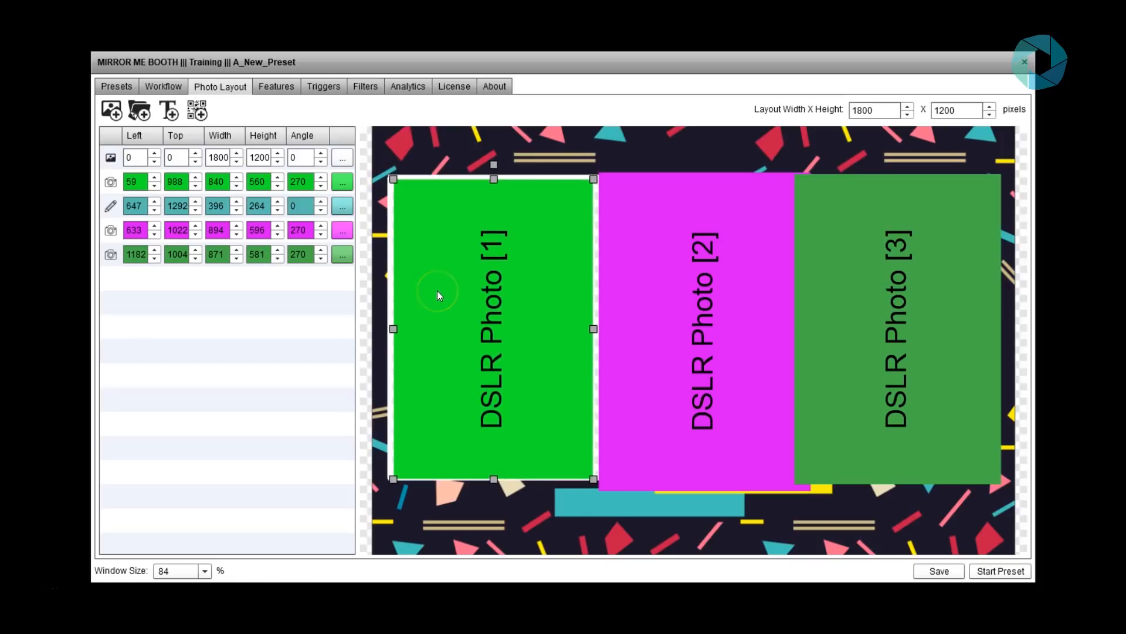
key("Up")
key("Left")
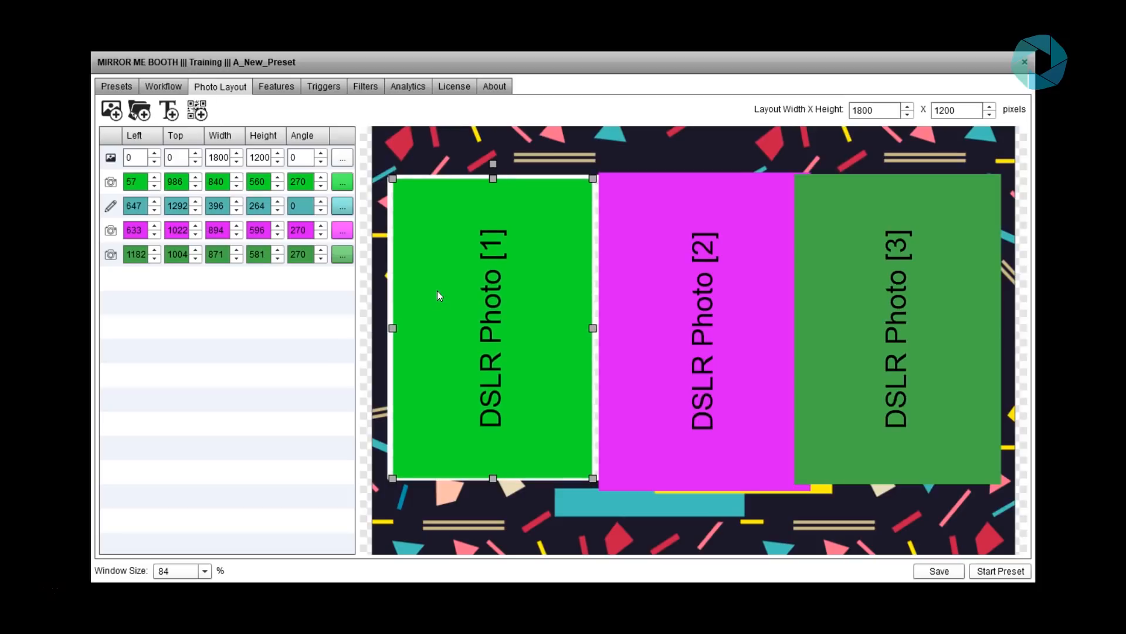
key("Left")
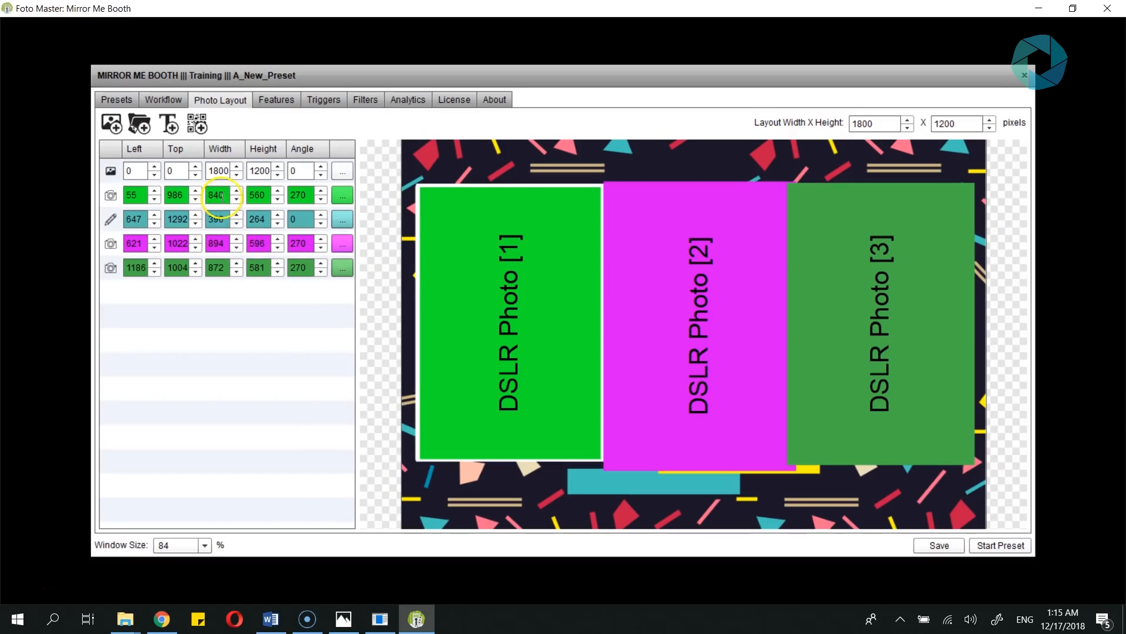
Step: Set the width of DSLR Photos [2] and [3] to 840 pixels to match the first photo
double_click(220, 244)
type("840")
double_click(214, 267)
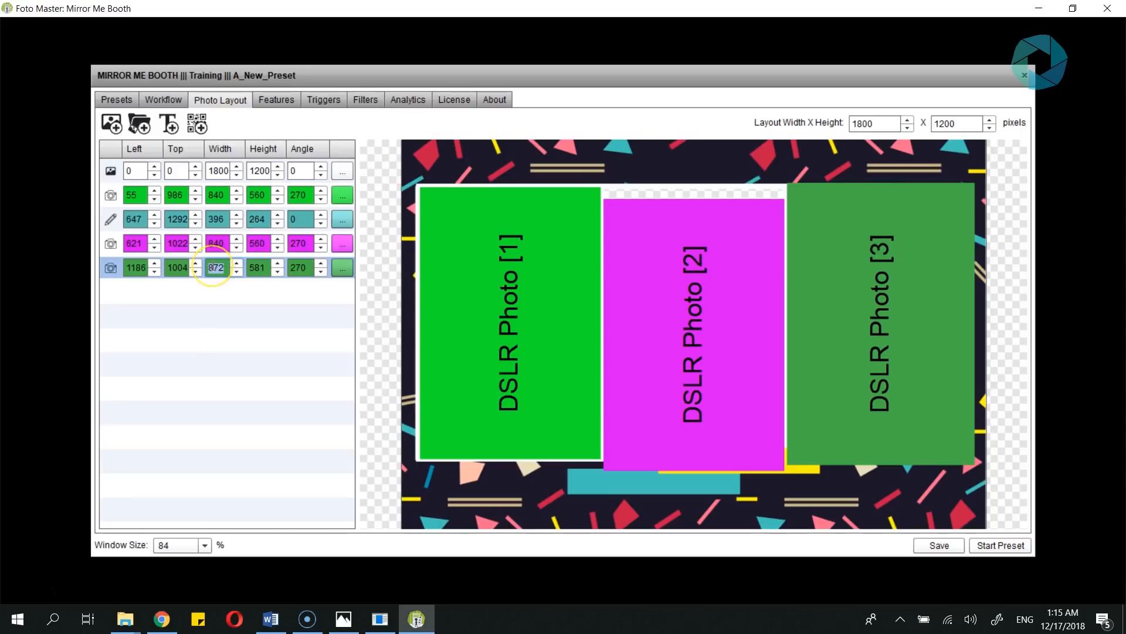
type("840")
key("Return")
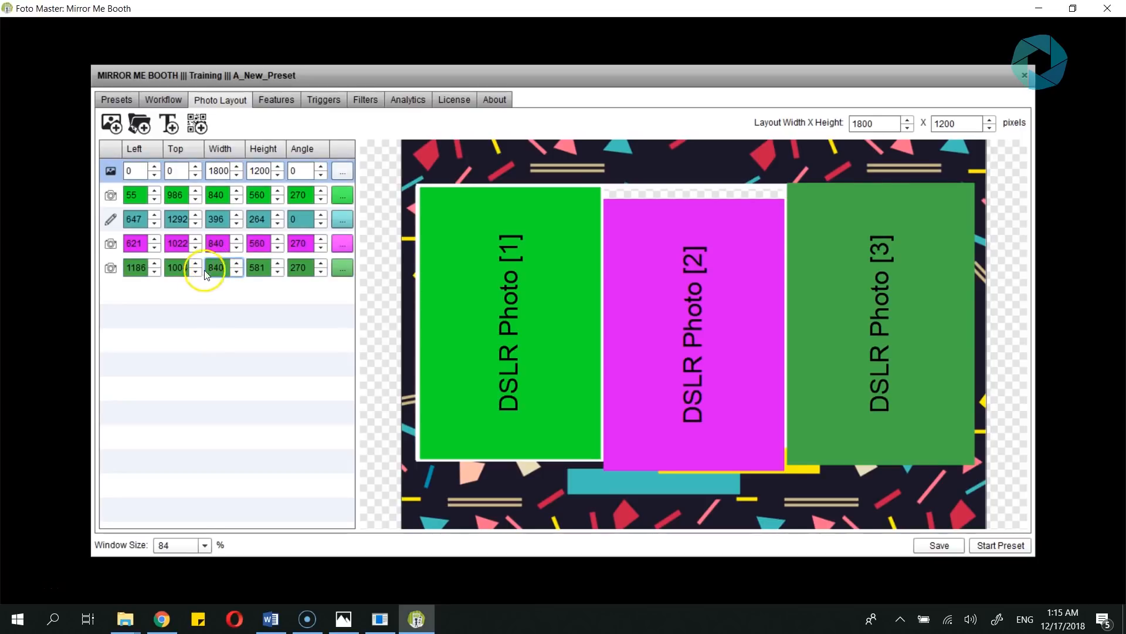
Step: Set the Top position of DSLR Photos [2] and [3] to 986 to align them with the first photo
left_click(179, 244)
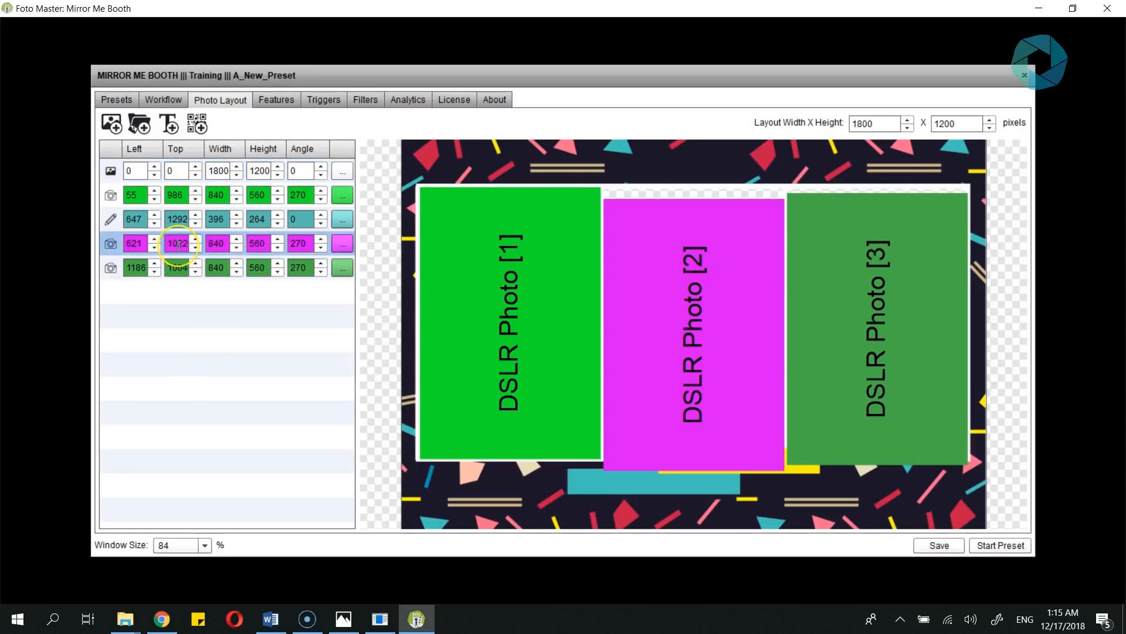
type("986")
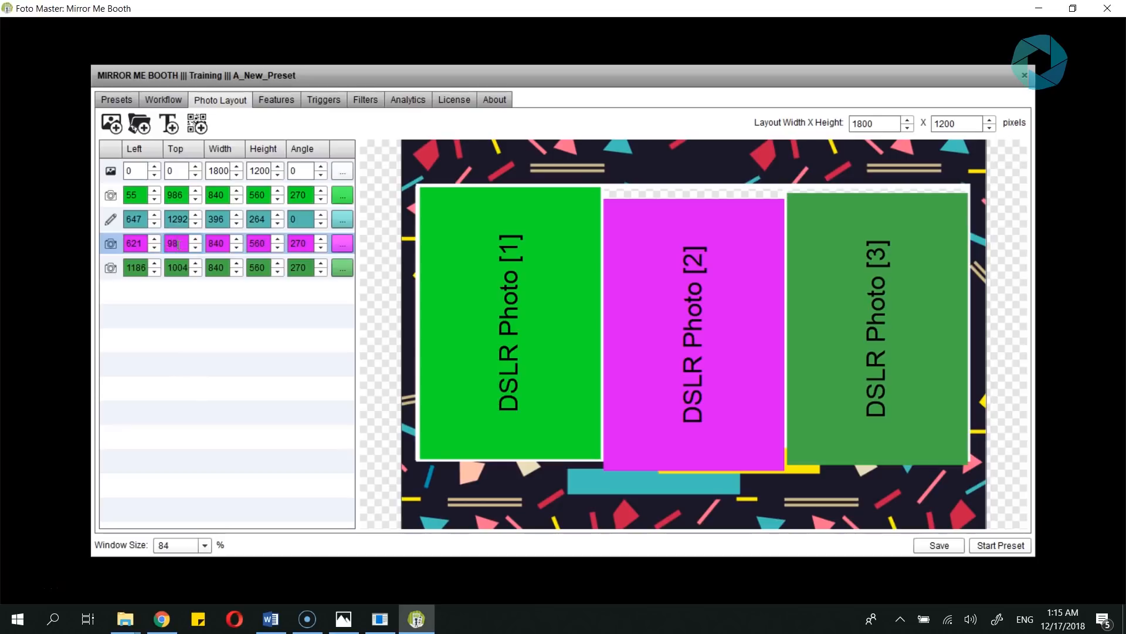
left_click(179, 267)
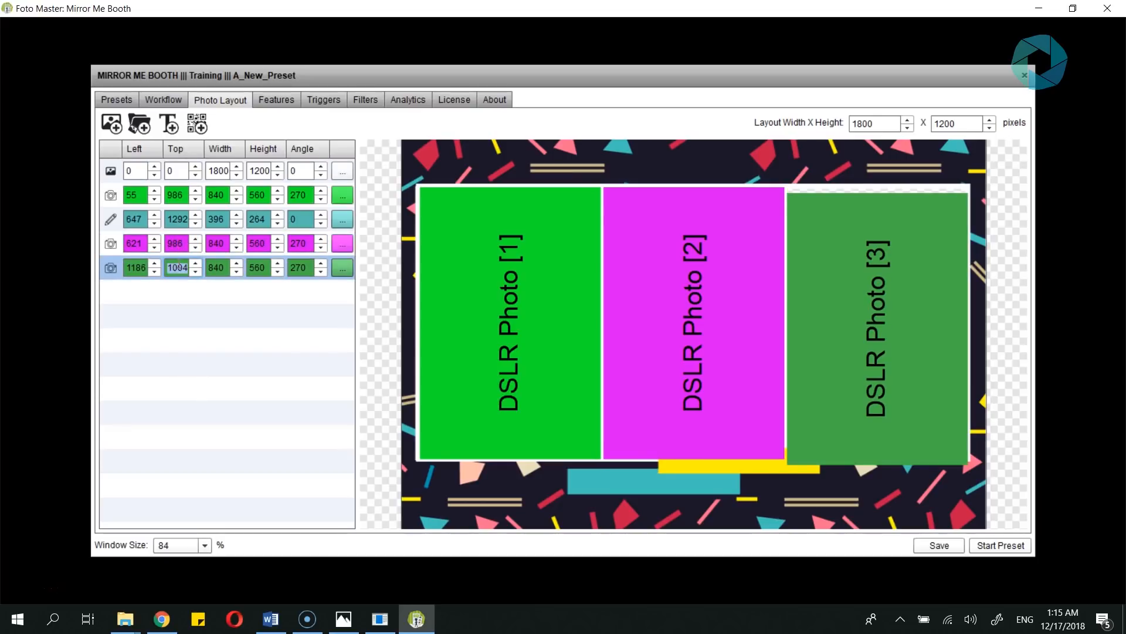
type("986")
key("Return")
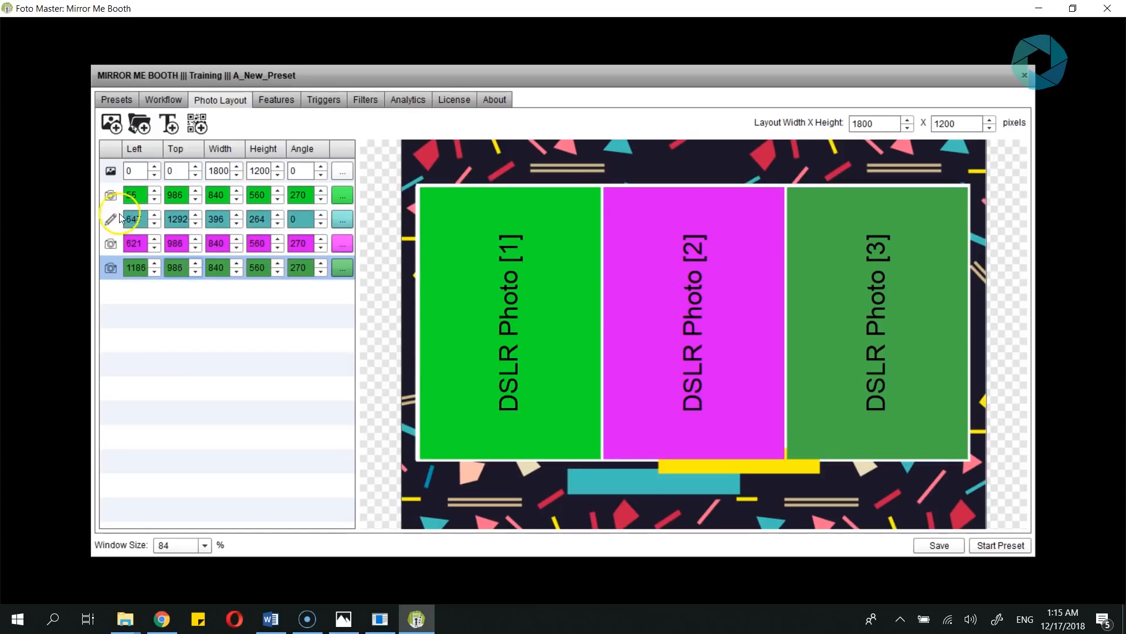
Step: Reorder the layers so the Confetti overlay sits above the three DSLR photos, with the signature on top
left_click_drag(111, 219, 110, 292)
left_click_drag(112, 175, 116, 263)
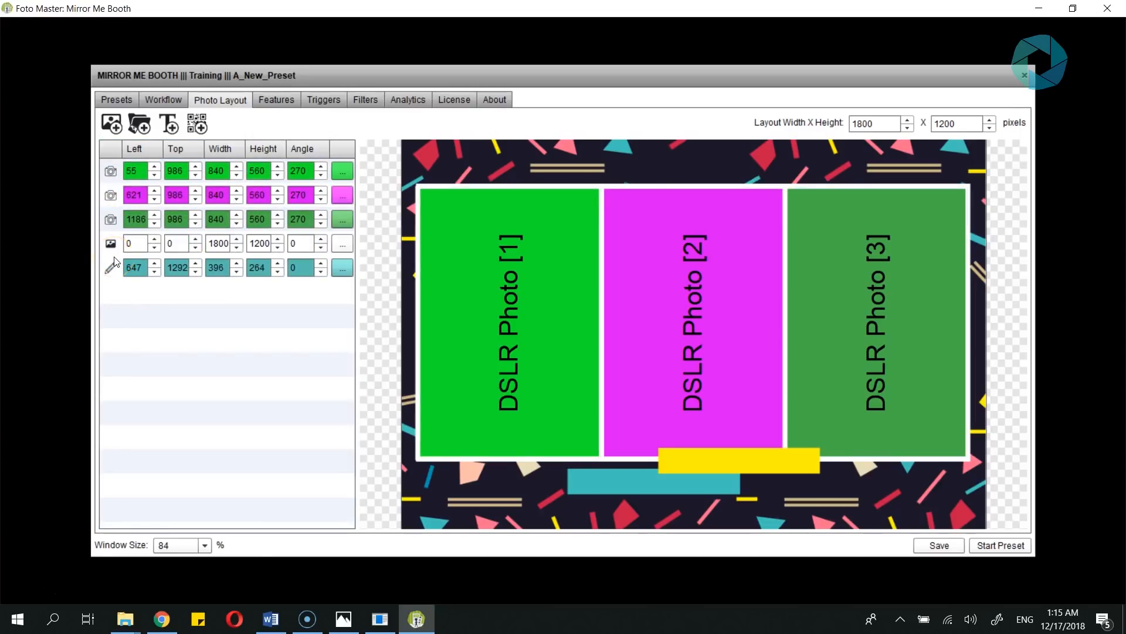
Step: Shrink the signature to about 293 x 195 pixels, place it in DSLR Photo [3]'s lower-right corner, and save the preset
left_click(184, 267)
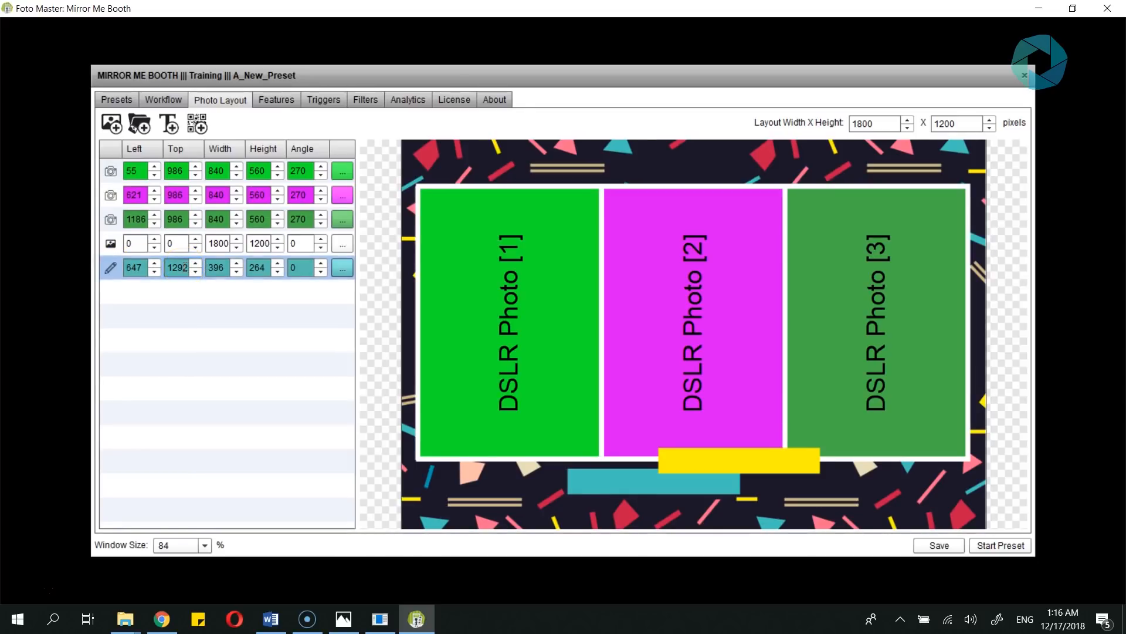
double_click(184, 267)
type("0")
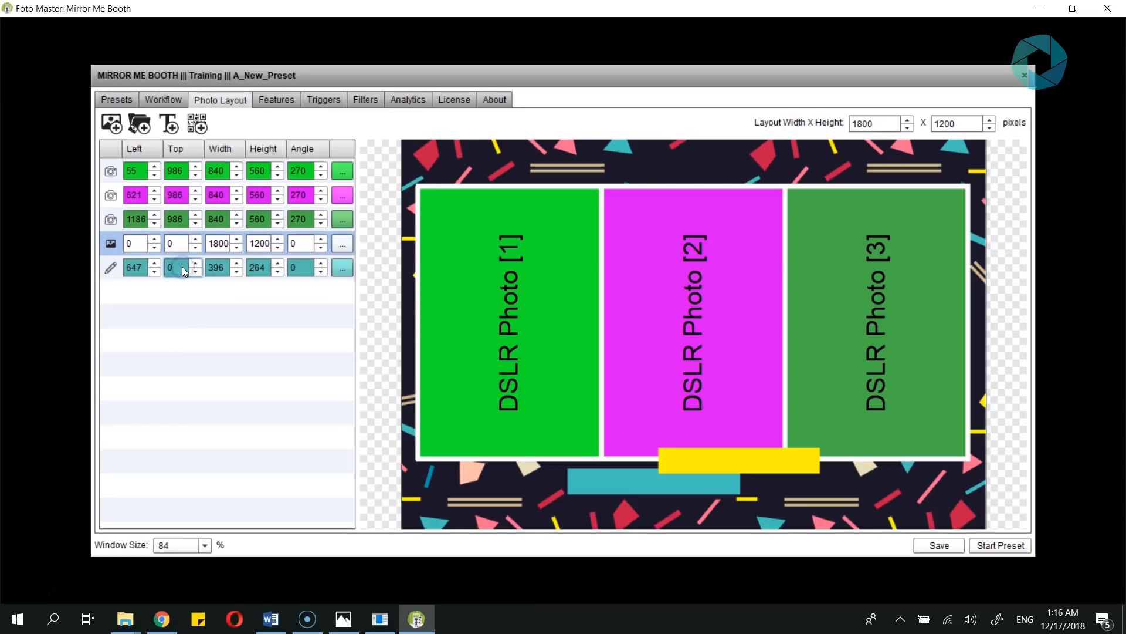
key("Return")
mouse_move(664, 171)
left_mouse_down()
mouse_move(719, 285)
mouse_move(899, 433)
left_mouse_up()
mouse_move(846, 398)
left_mouse_down()
mouse_move(880, 426)
mouse_move(909, 431)
mouse_move(910, 420)
left_mouse_up()
left_click(938, 545)
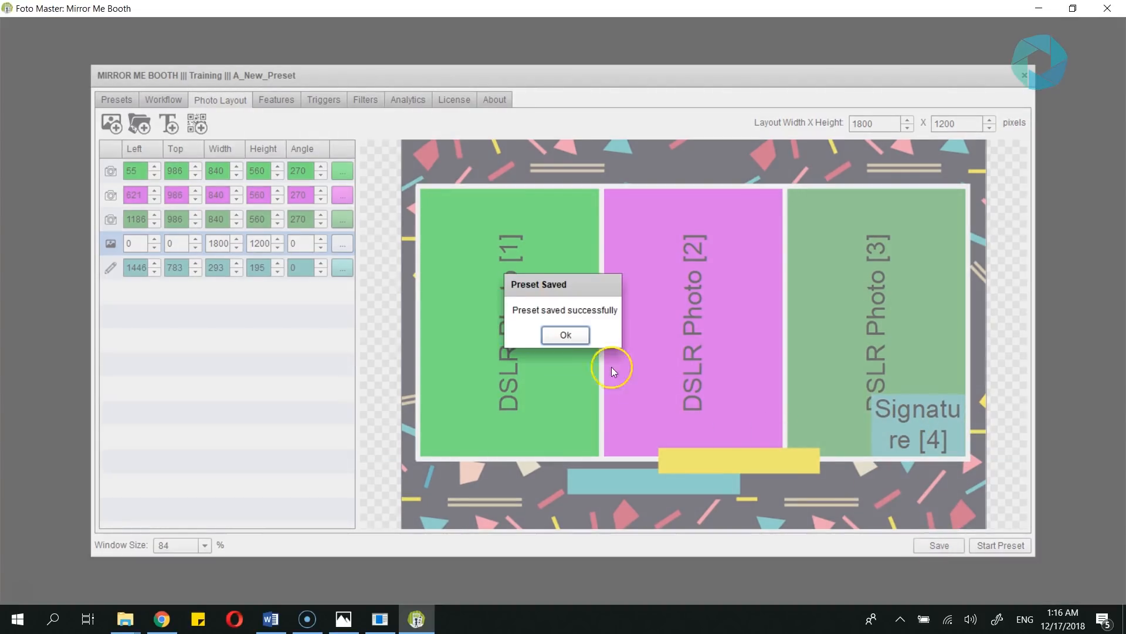
left_click(566, 335)
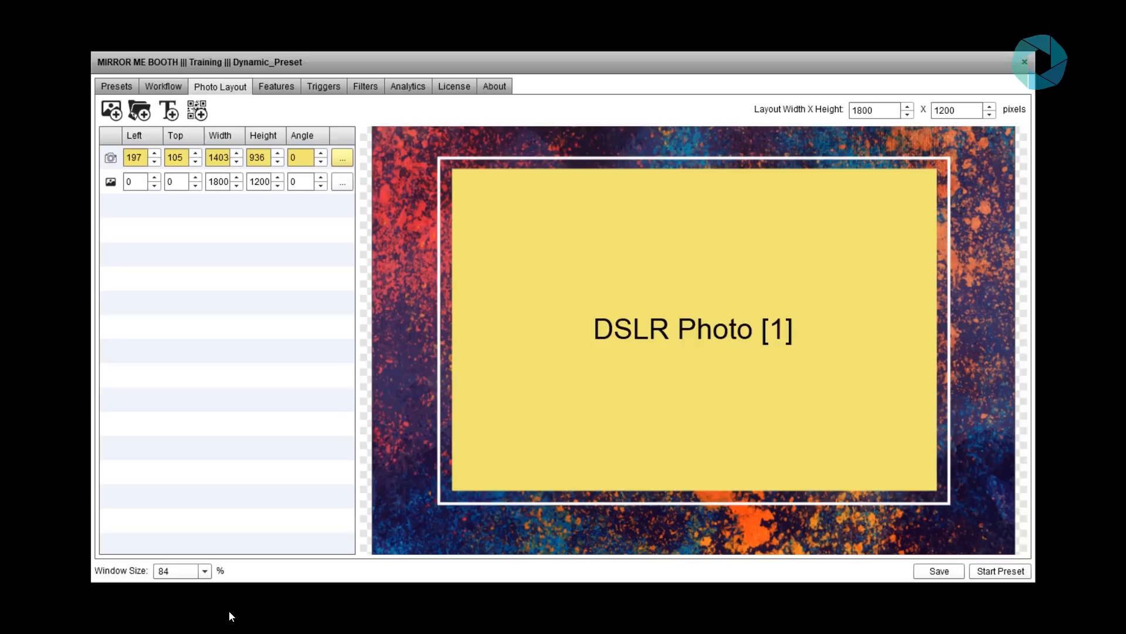
Step: Leave full screen, switch to File Explorer, and open the Dynamic folder inside MirrorMeBooth's Overlays folder
key("Escape")
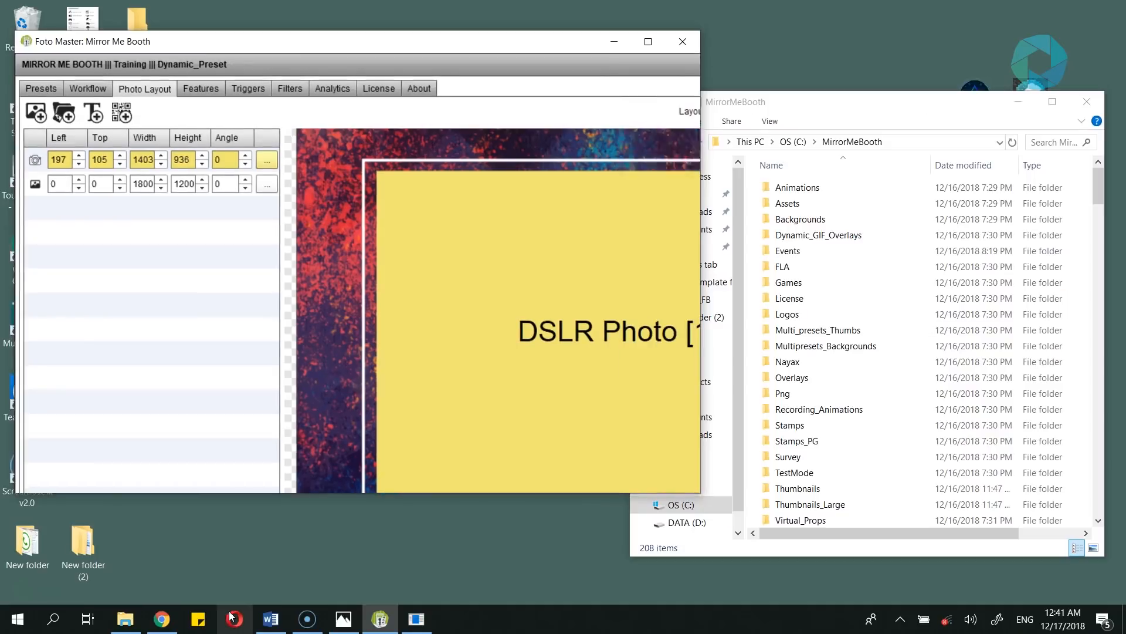
left_click(841, 115)
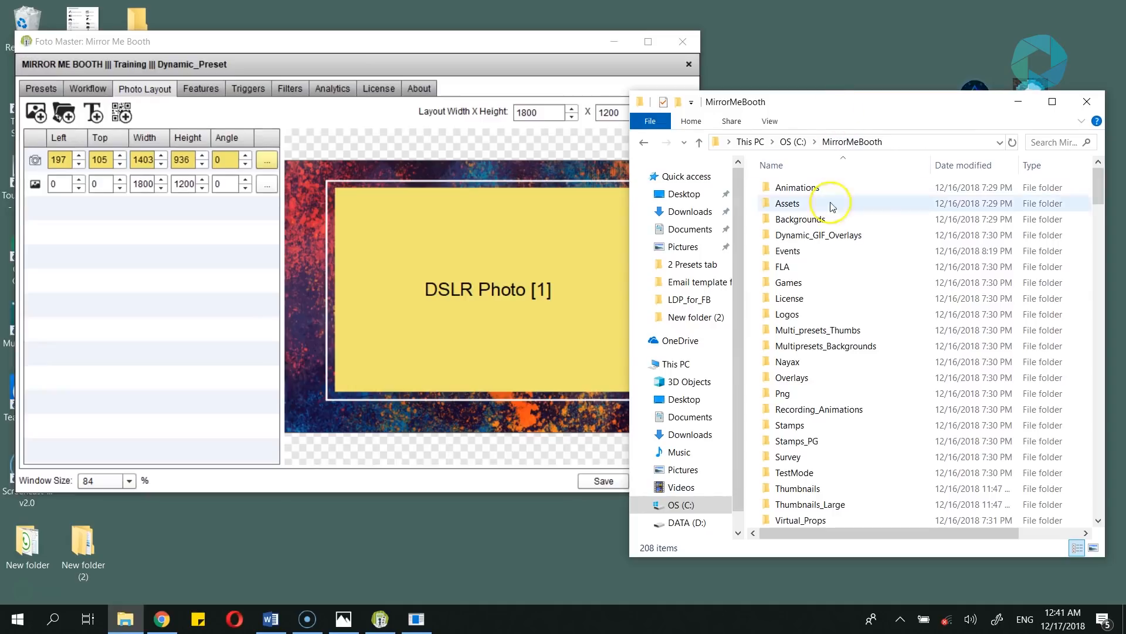
left_click_drag(1100, 179, 1103, 194)
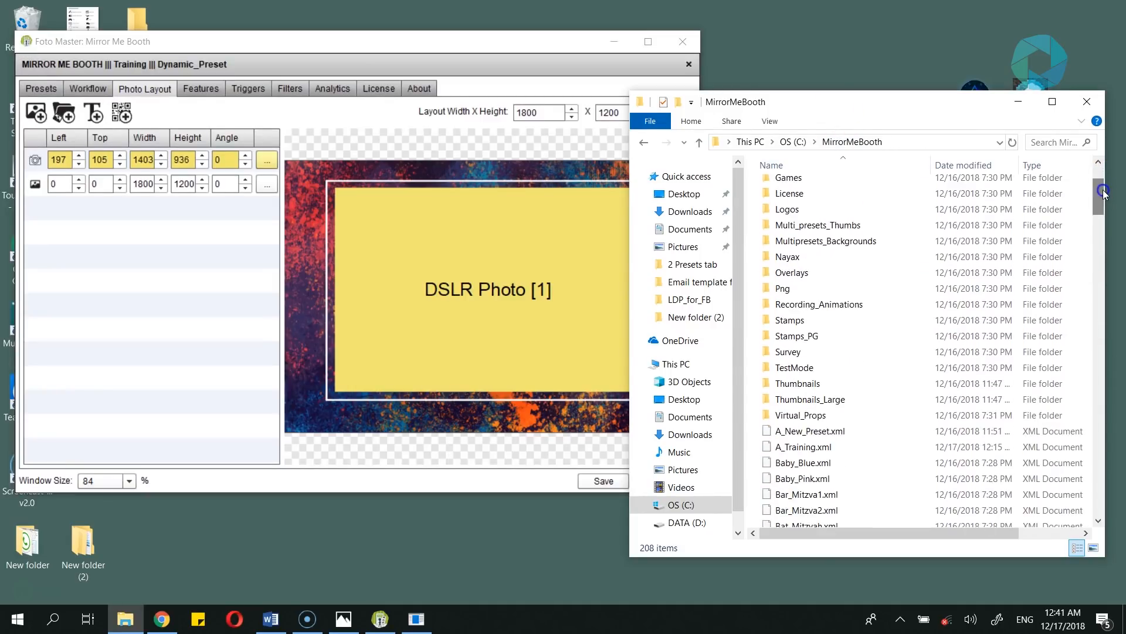
left_click(810, 274)
double_click(810, 273)
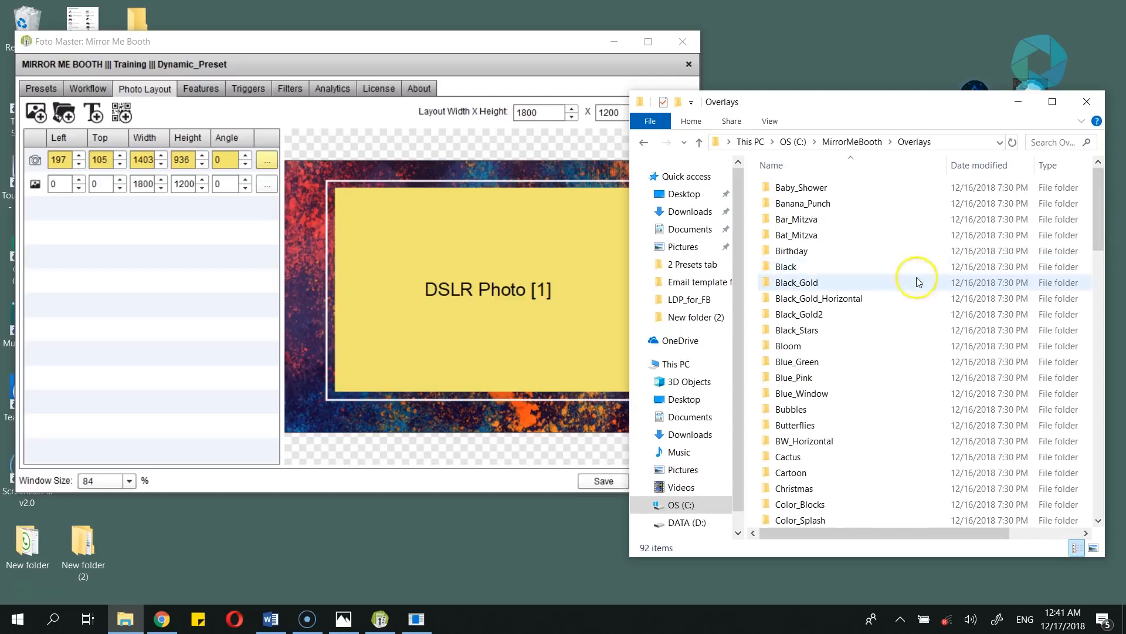
left_click_drag(1092, 201, 1091, 250)
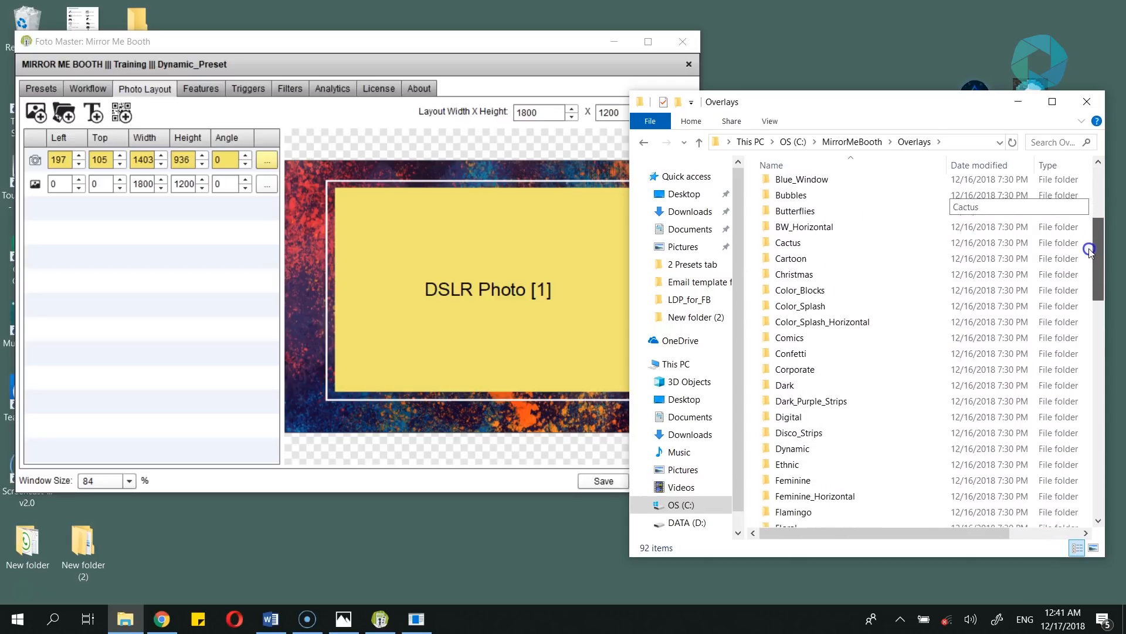
left_click(808, 449)
double_click(808, 449)
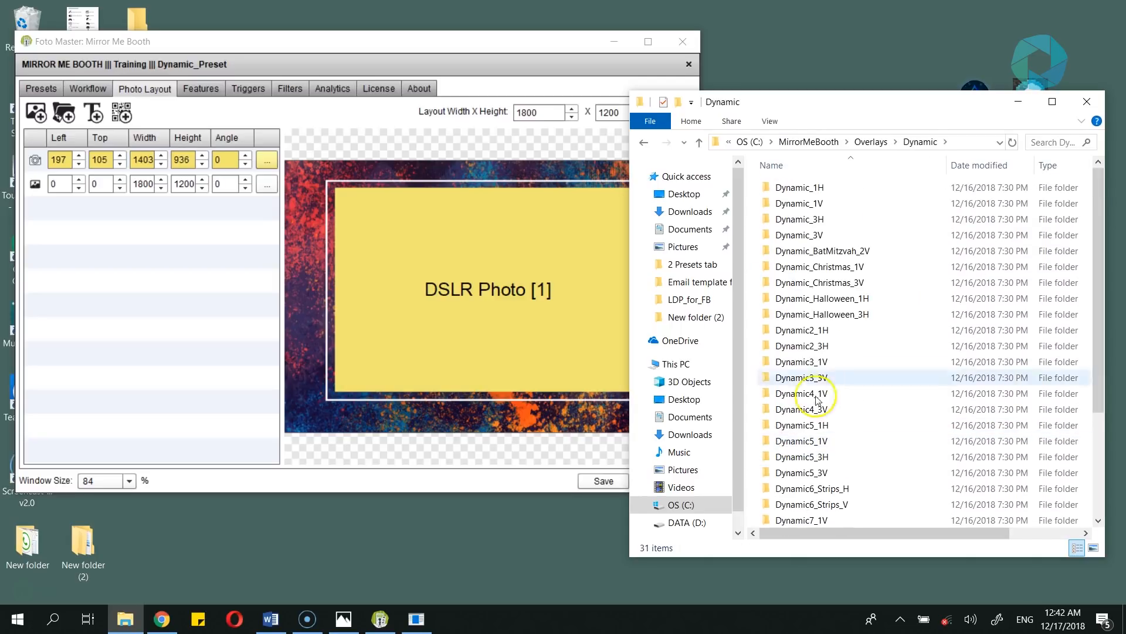
Step: Open the Dynamic_1H folder and examine the overlay images it contains
left_click_drag(1091, 376, 1091, 315)
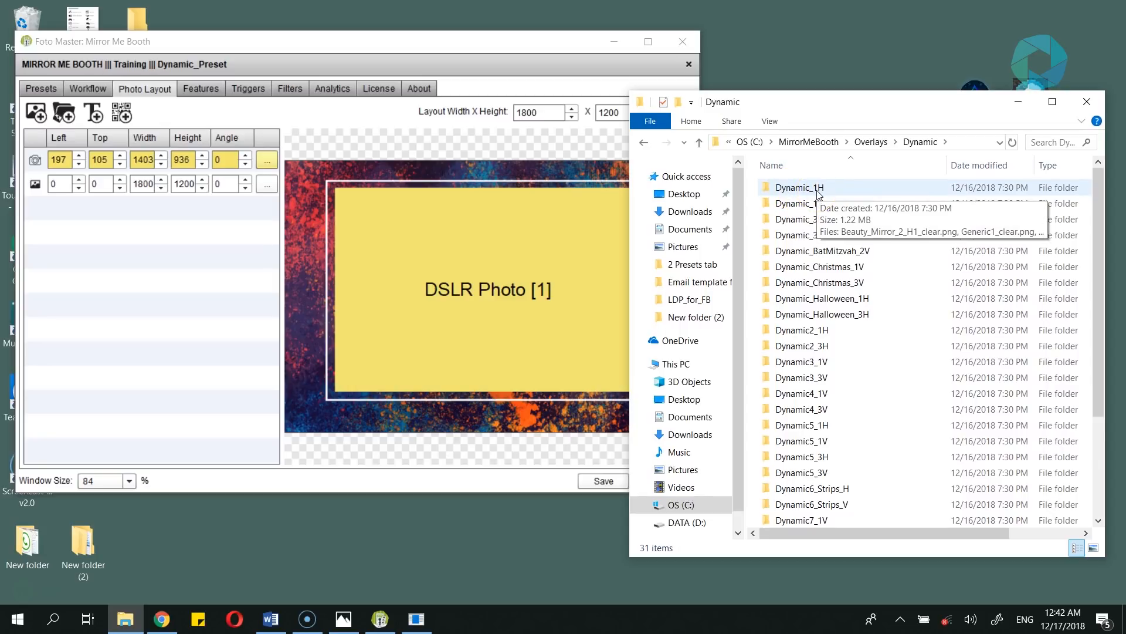
left_click(854, 192)
double_click(844, 188)
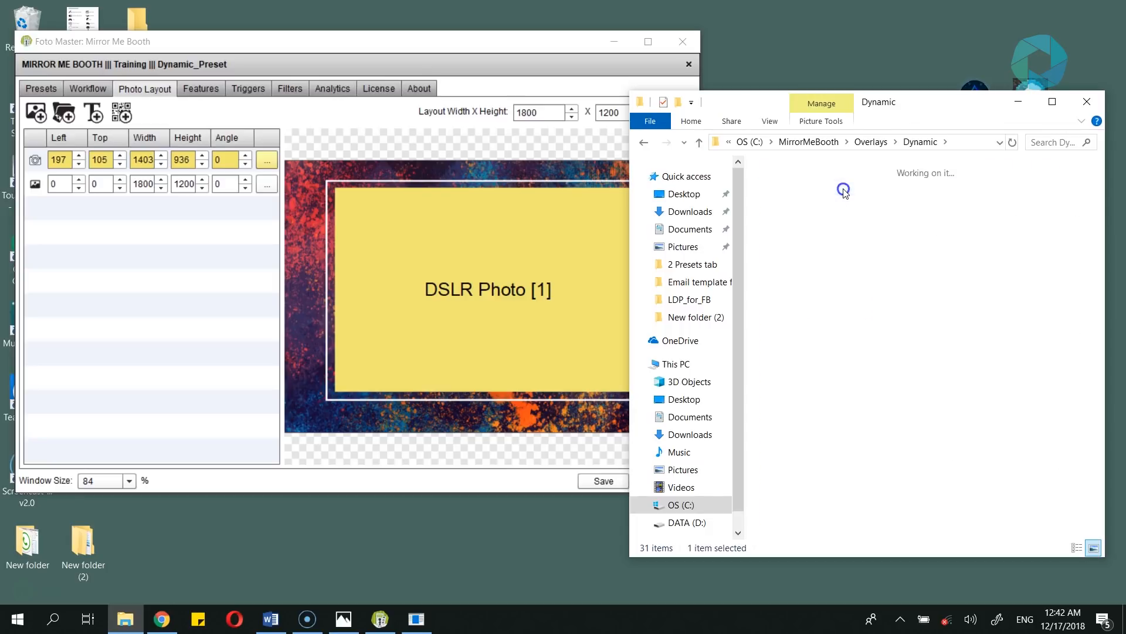
left_click_drag(772, 275, 984, 211)
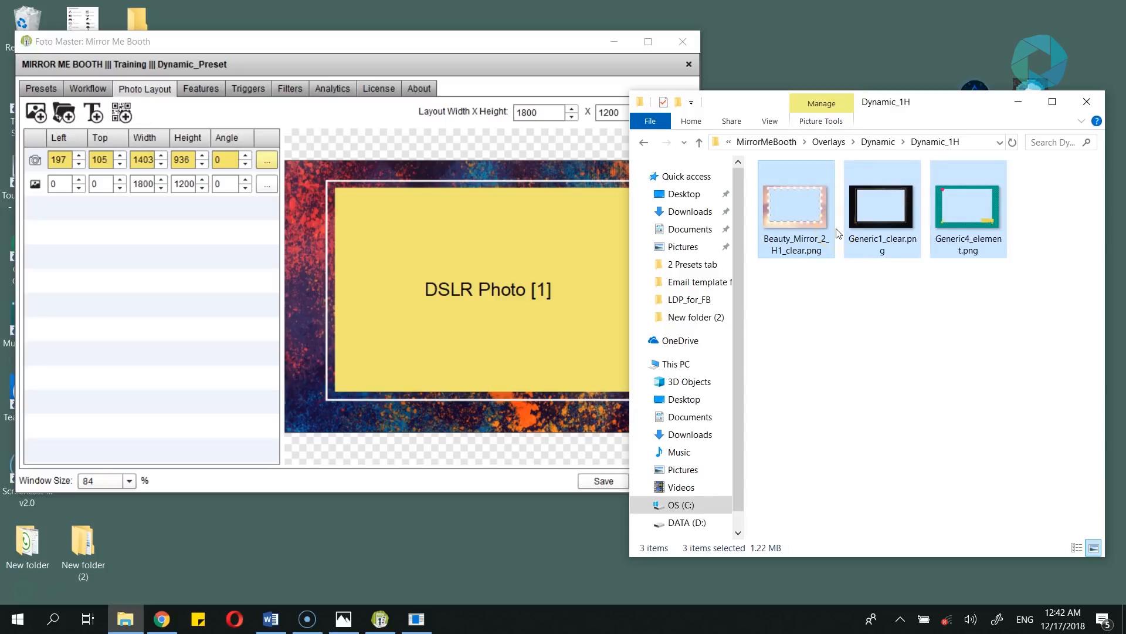
left_click(866, 314)
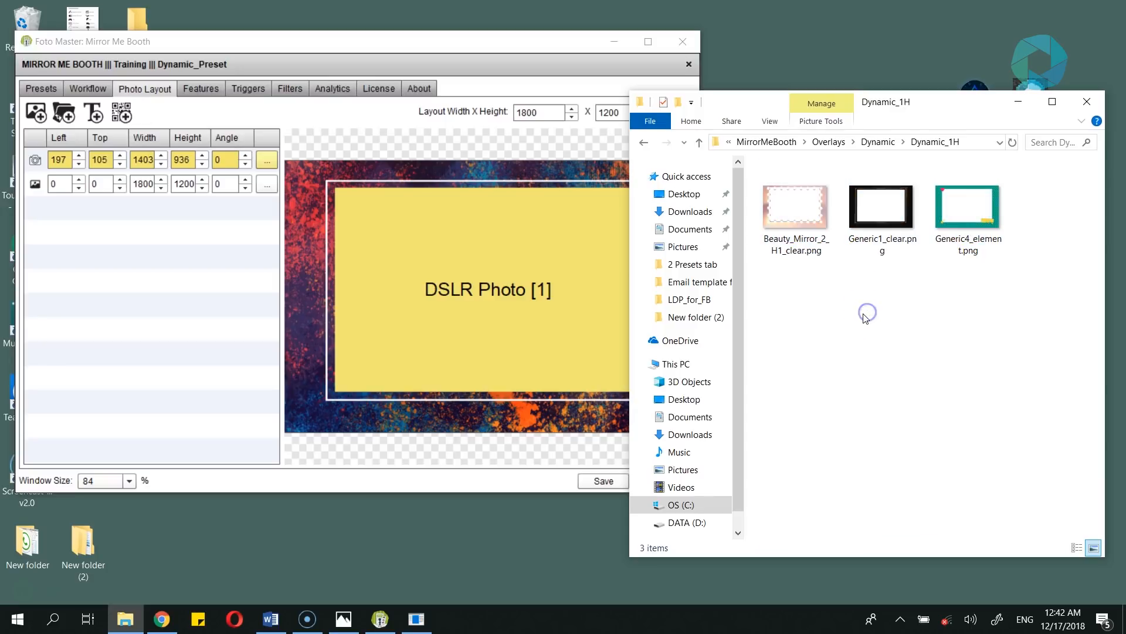
Step: Switch back to Mirror Me Booth and delete the existing overlay image from Dynamic_Preset's photo layout
left_click(440, 48)
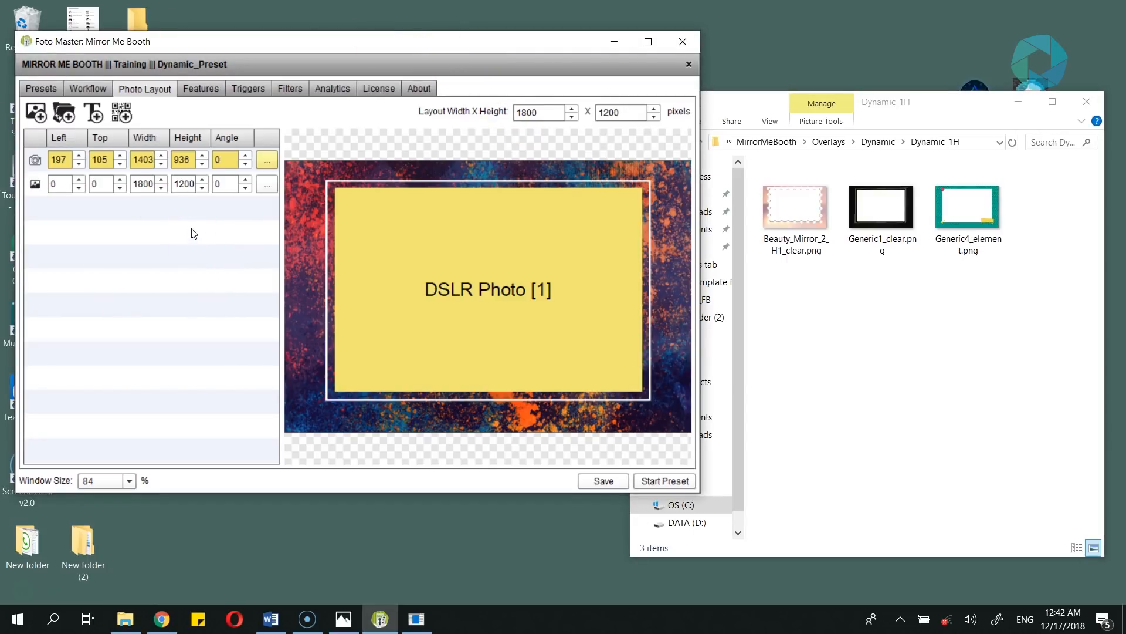
left_click(37, 187)
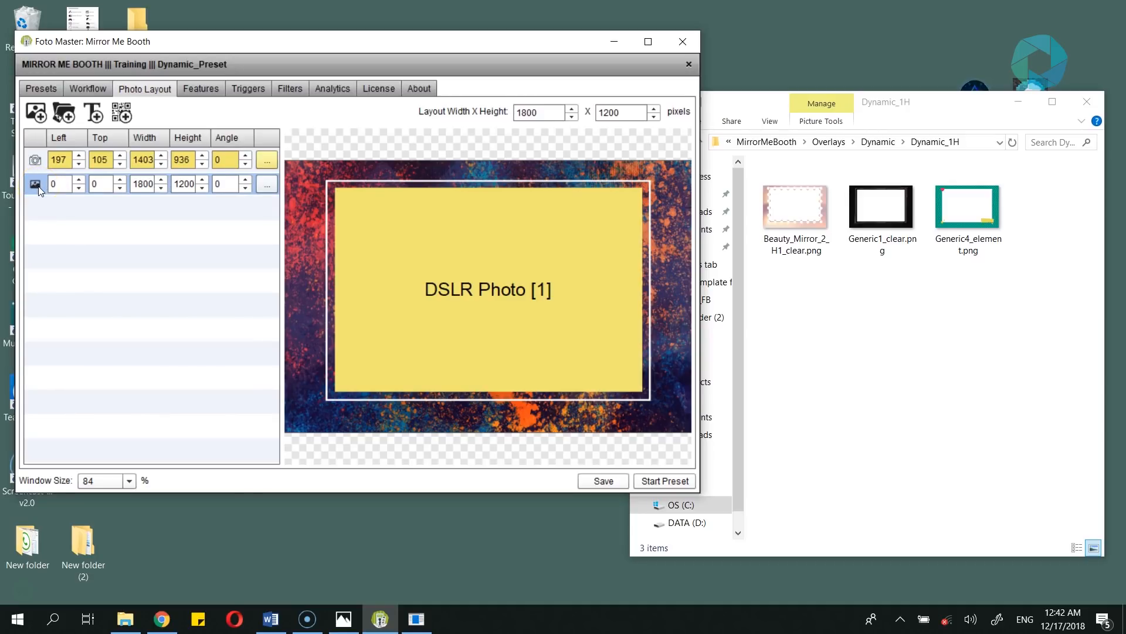
key("Delete")
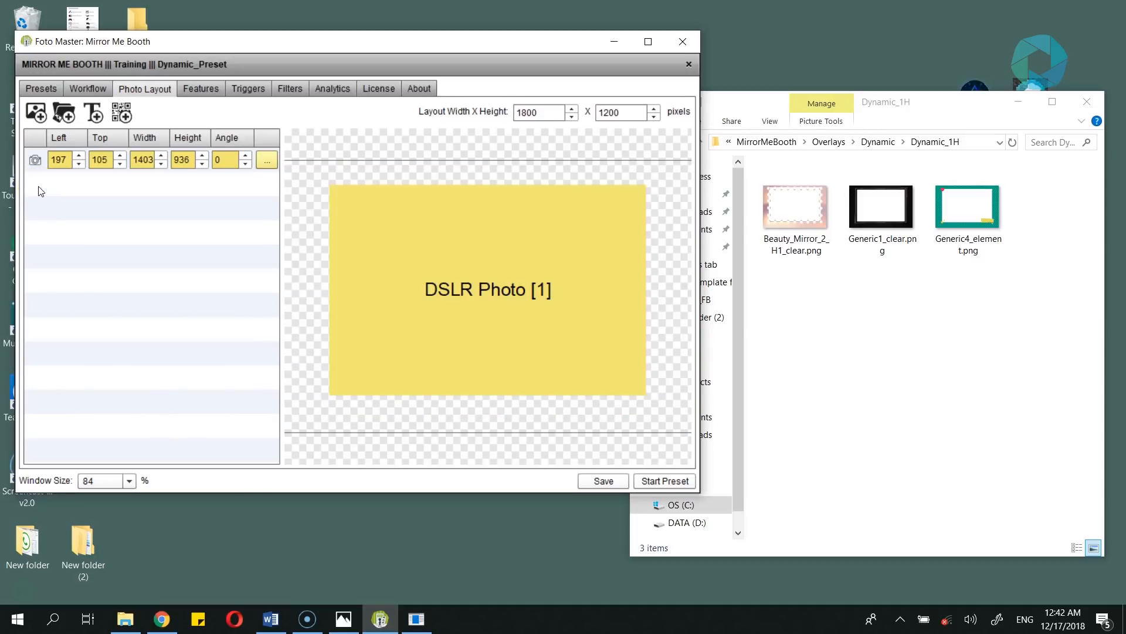
Step: Add the folder MirrorMeBooth\Overlays\Dynamic\Dynamic_1H to the photo layout as a dynamic overlays folder
left_click(35, 110)
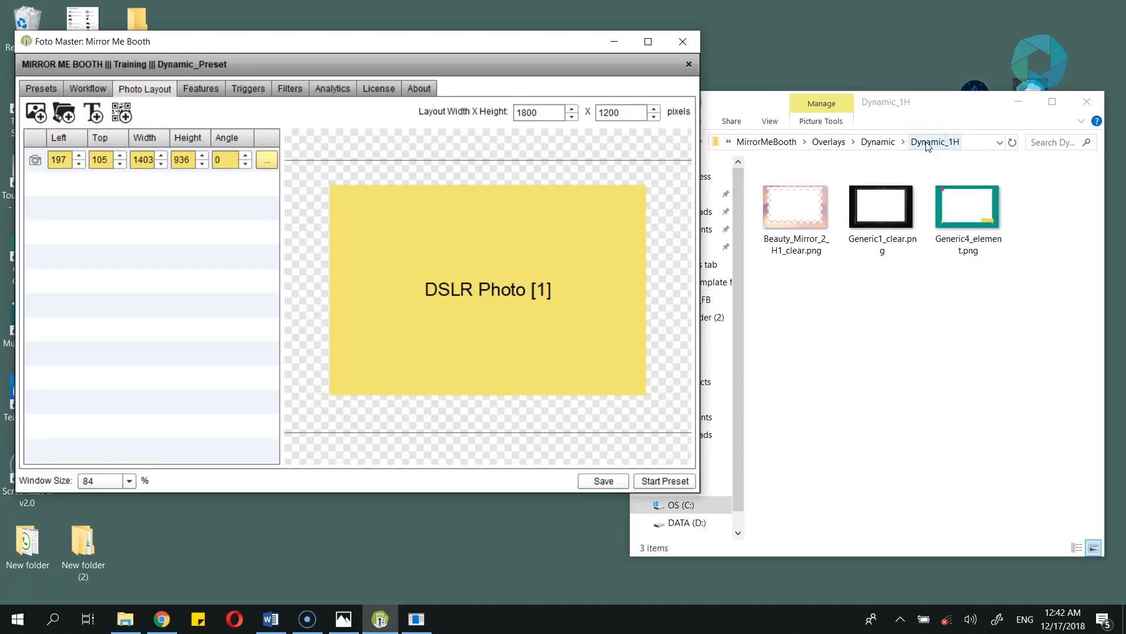
left_click(74, 115)
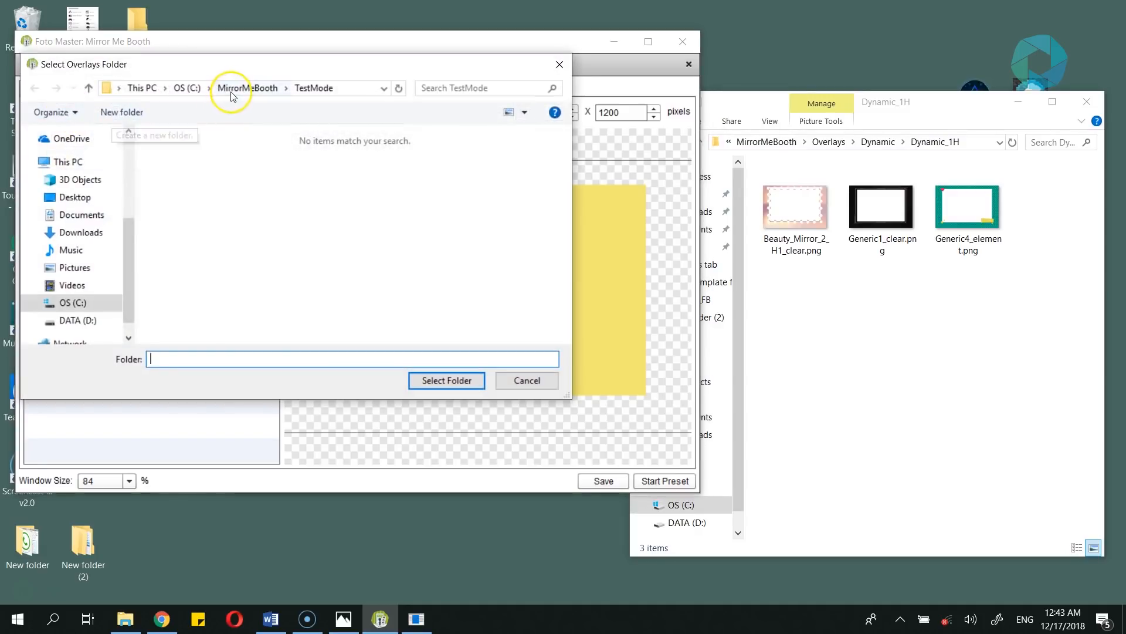
left_click(232, 88)
scroll(562, 177, "down", 1)
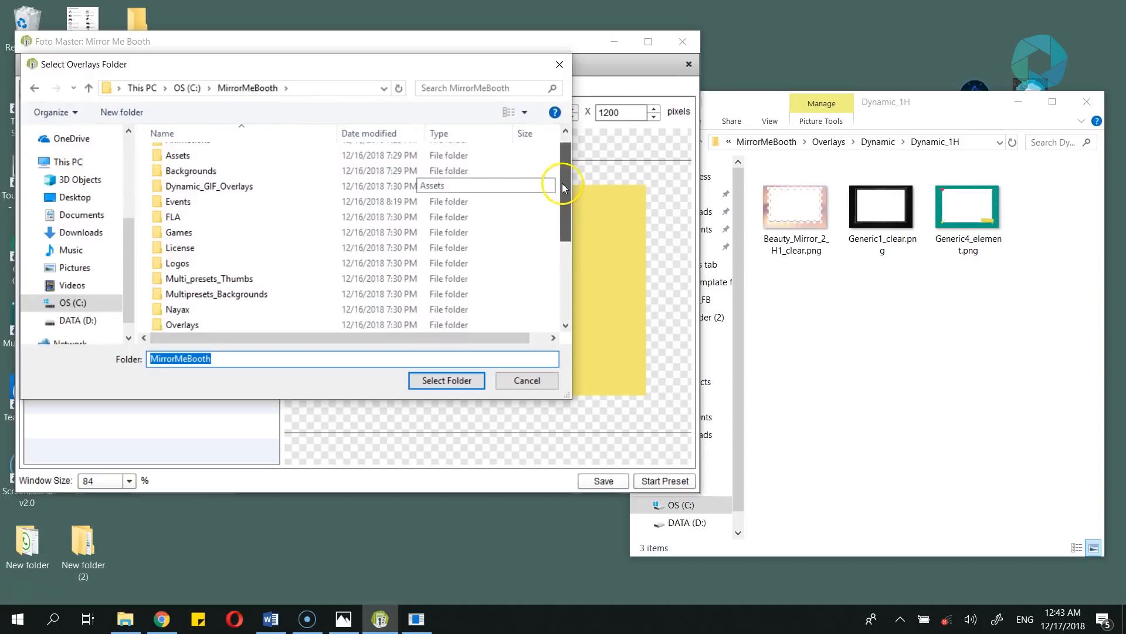
scroll(562, 188, "down", 1)
double_click(208, 306)
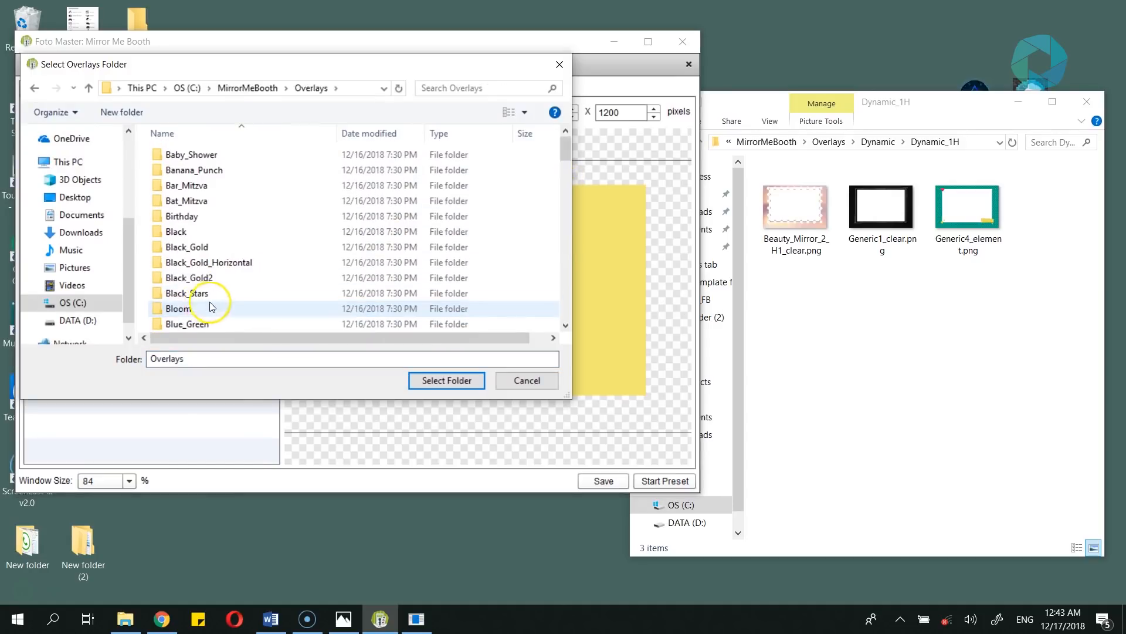
left_click_drag(564, 147, 552, 196)
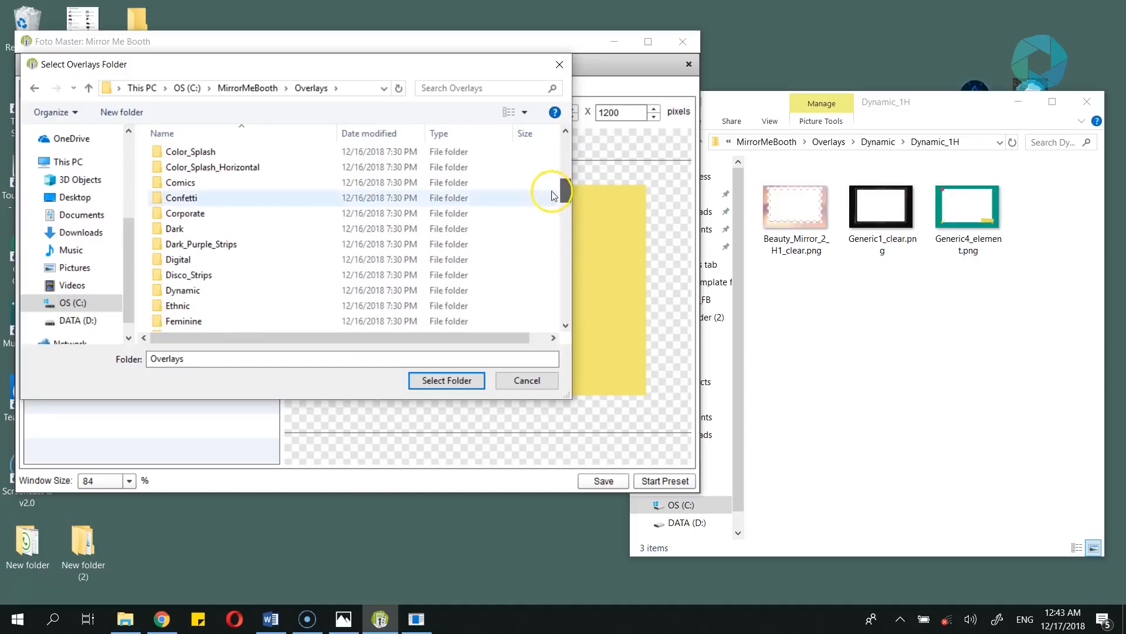
double_click(188, 290)
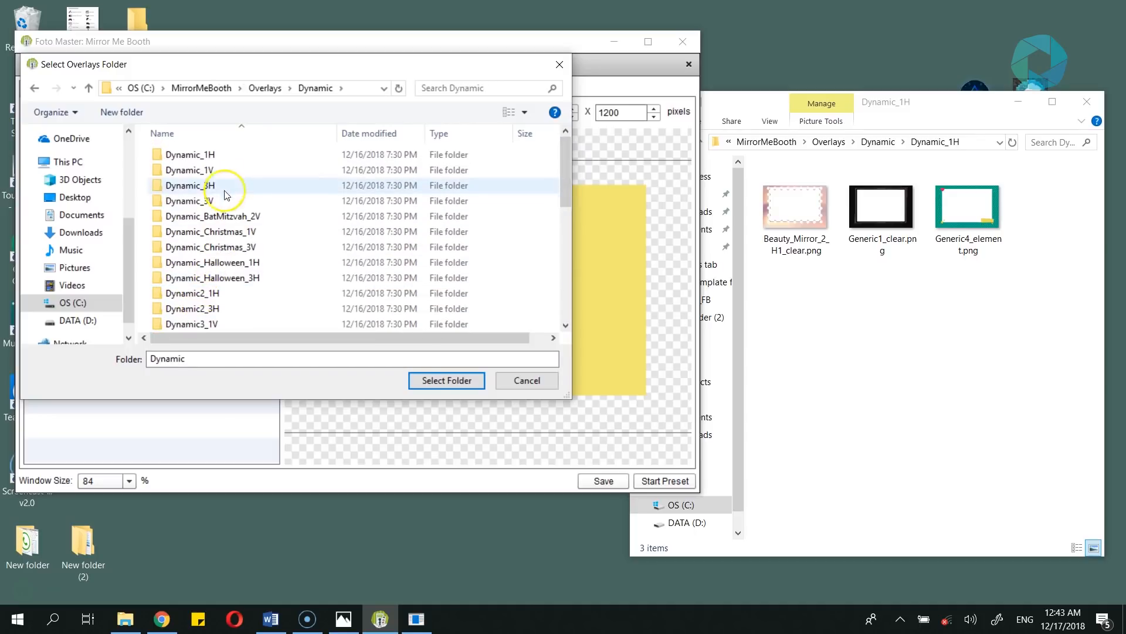
left_click(221, 156)
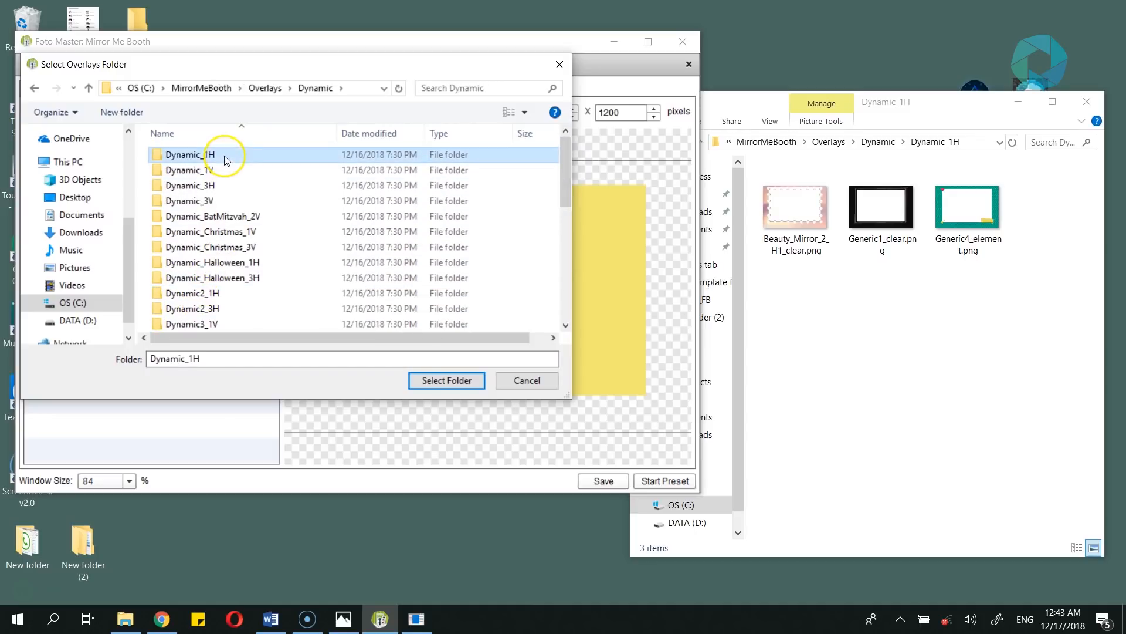
left_click(417, 379)
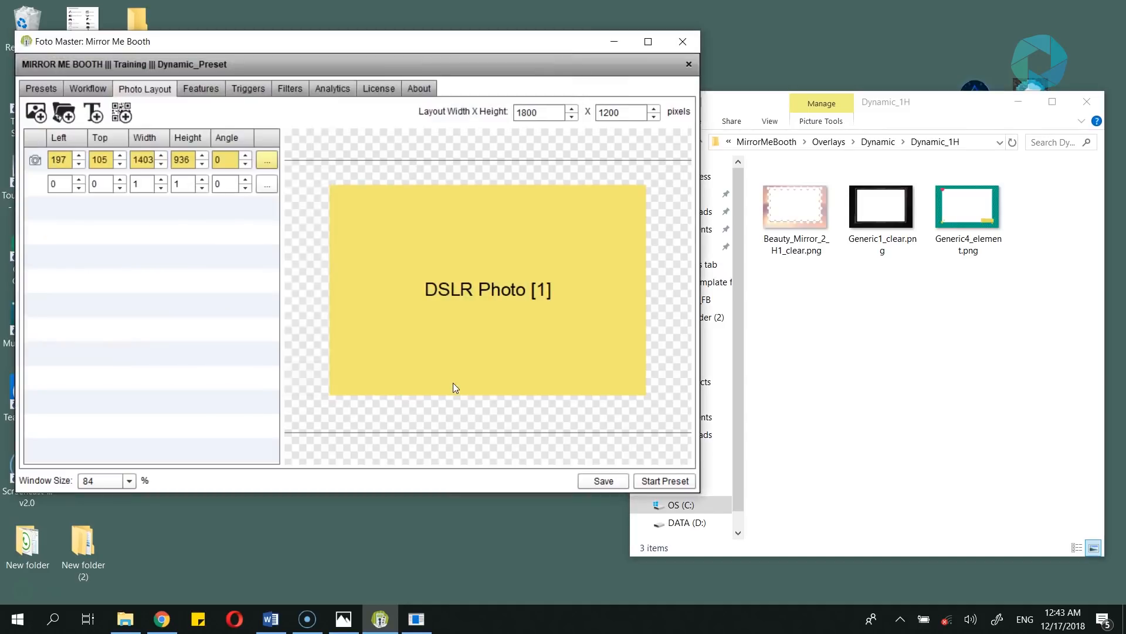
Step: Bring DSLR Photo [1] in front of the overlay and enlarge it to about 1501 x 1000 pixels, with Left 145 and Top 50
left_click(38, 166)
left_click_drag(38, 166, 40, 199)
left_click(472, 297)
left_click_drag(327, 187, 312, 170)
left_click_drag(459, 260, 463, 263)
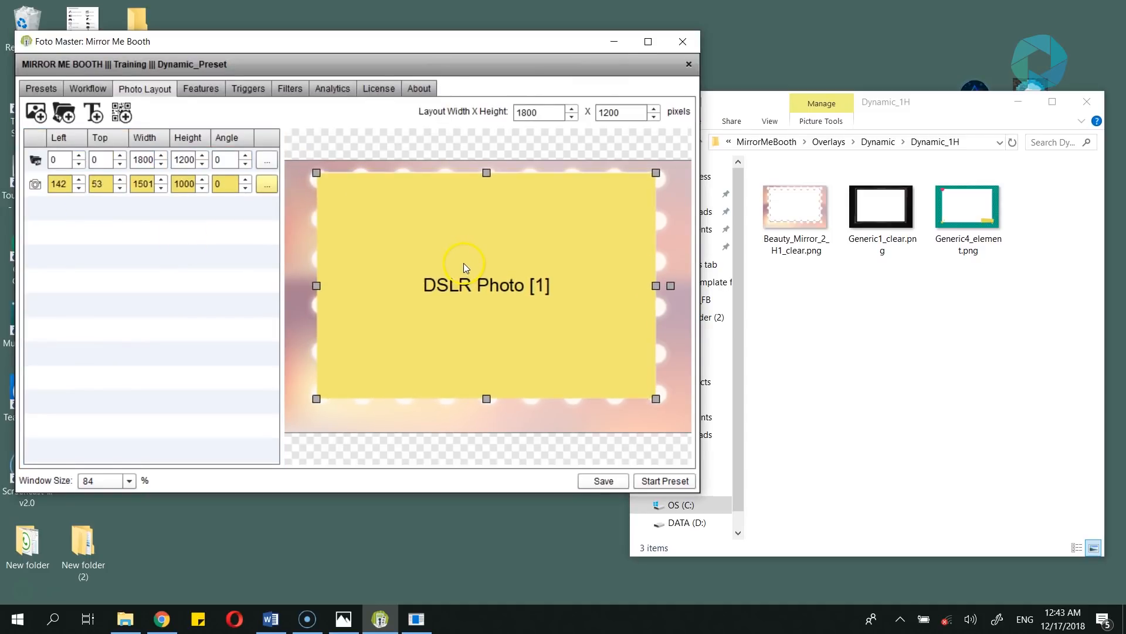
Step: Place DSLR Photo [1] behind the dynamic overlay again and save the preset
left_click_drag(35, 184, 33, 158)
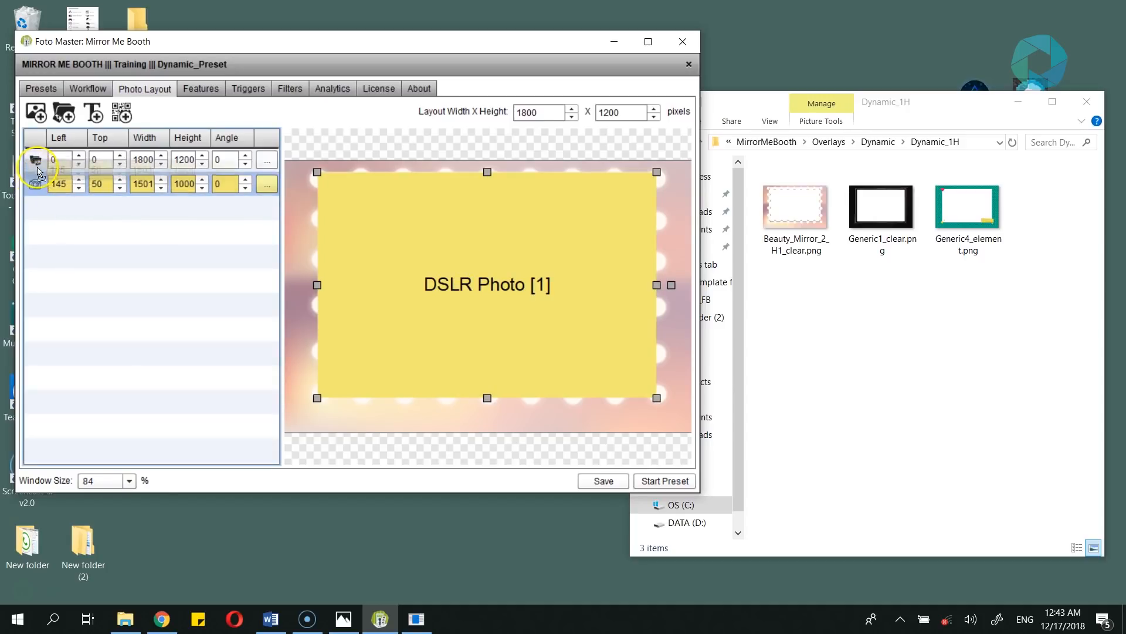
left_click(589, 485)
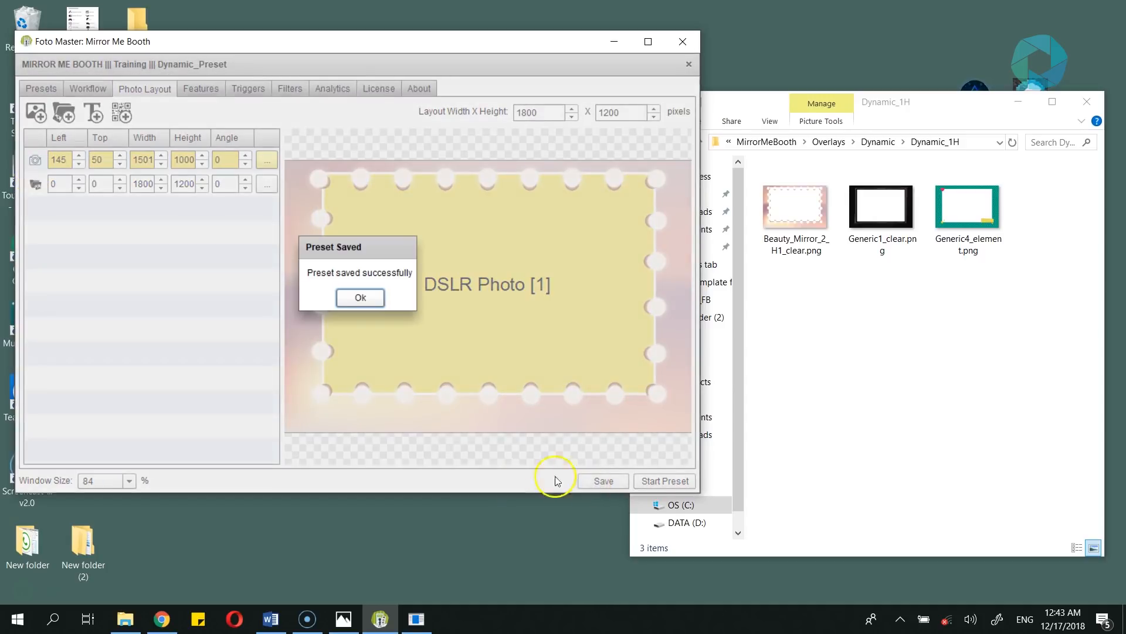
left_click(361, 298)
Step: Return to full screen and start Dynamic_Preset in Test Mode
left_click(403, 290)
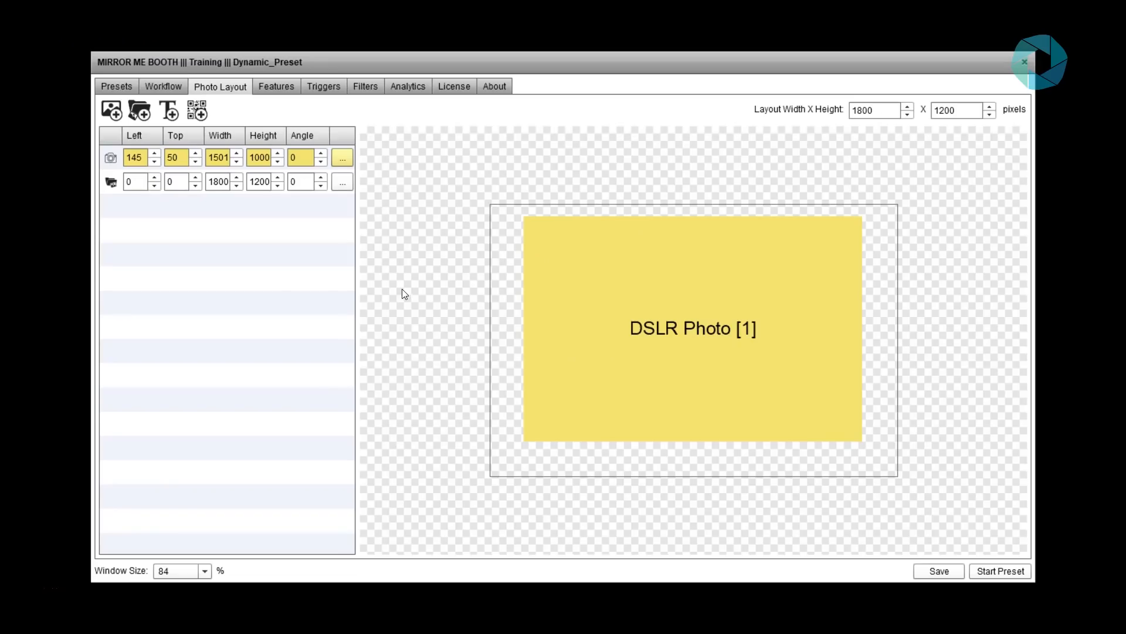
left_click(343, 456)
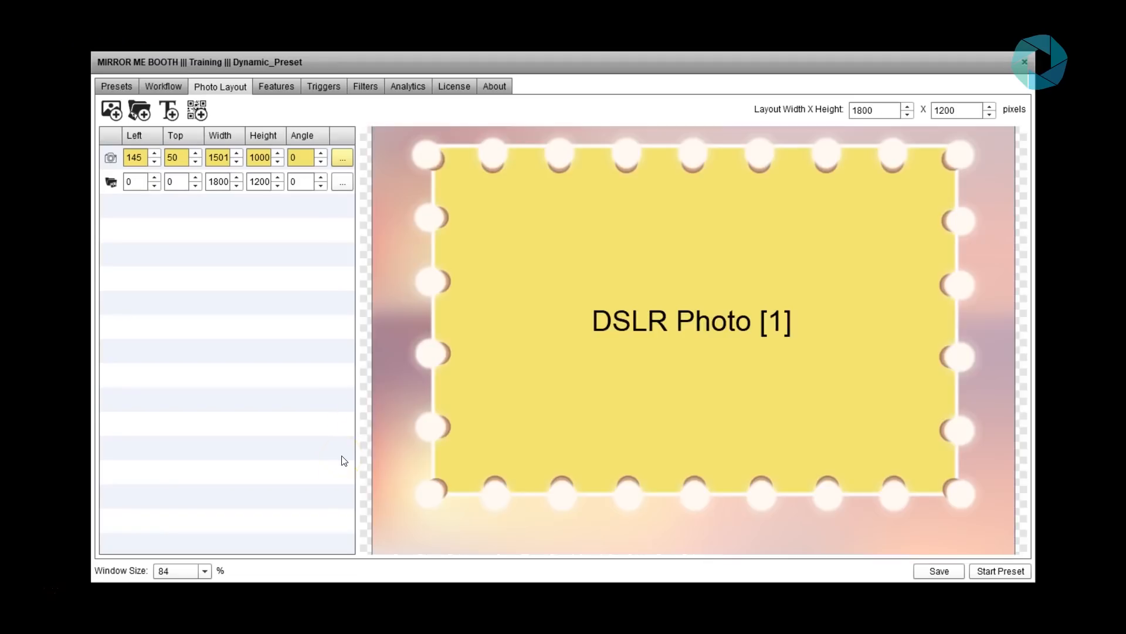
left_click(1002, 573)
left_click(1002, 572)
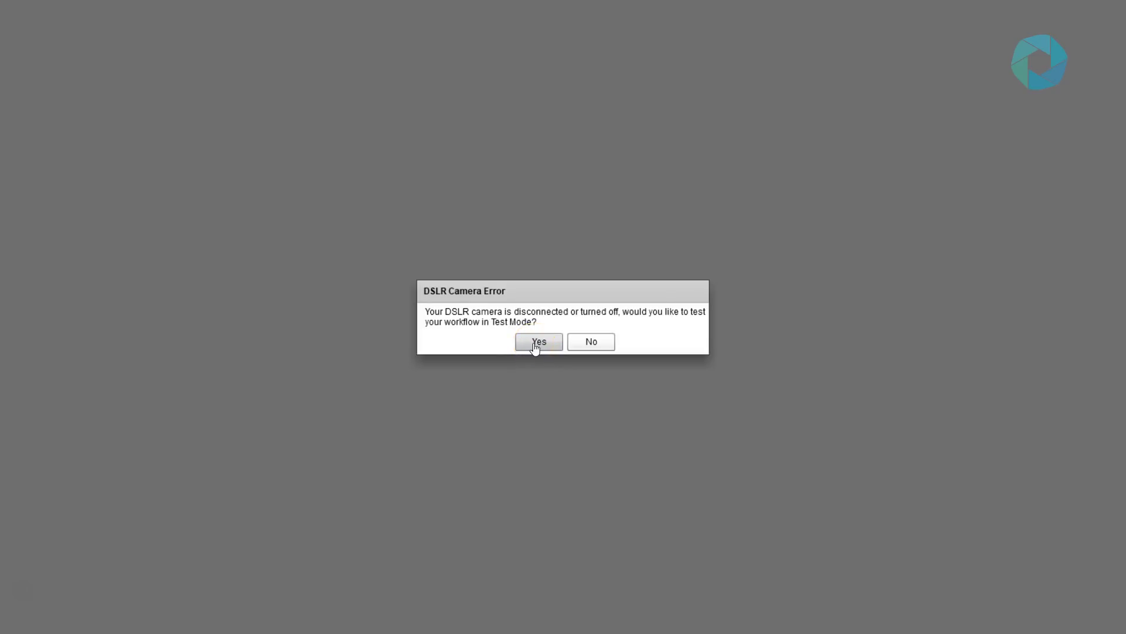
left_click(535, 343)
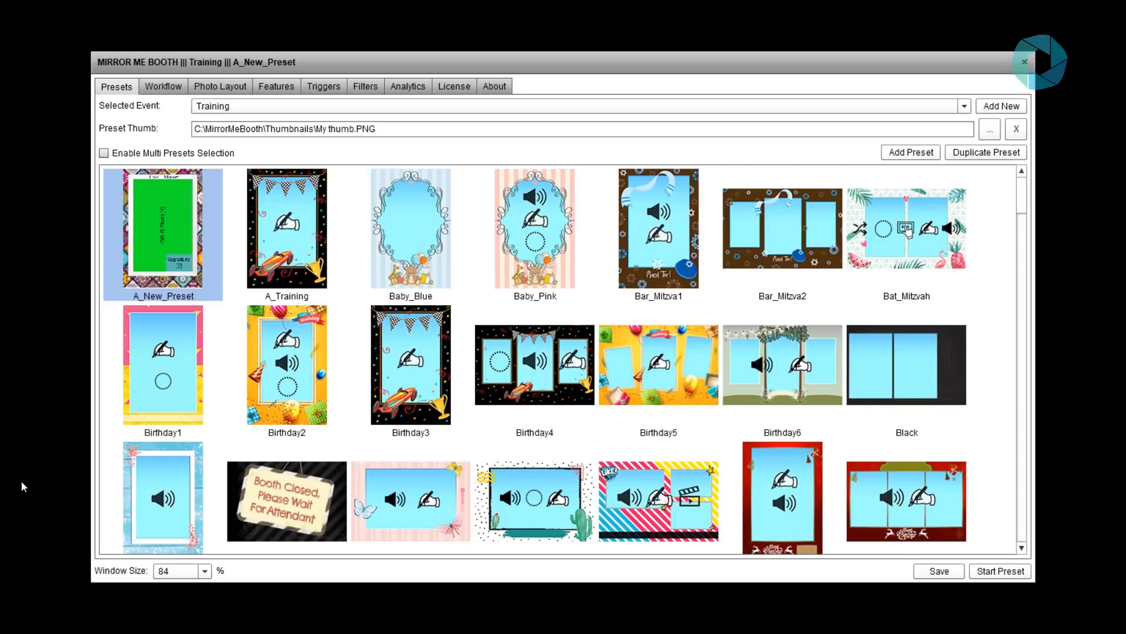
Step: Enable multi presets selection and expand the 1V_3V and 1V_2V_3V preset folders
left_click(104, 153)
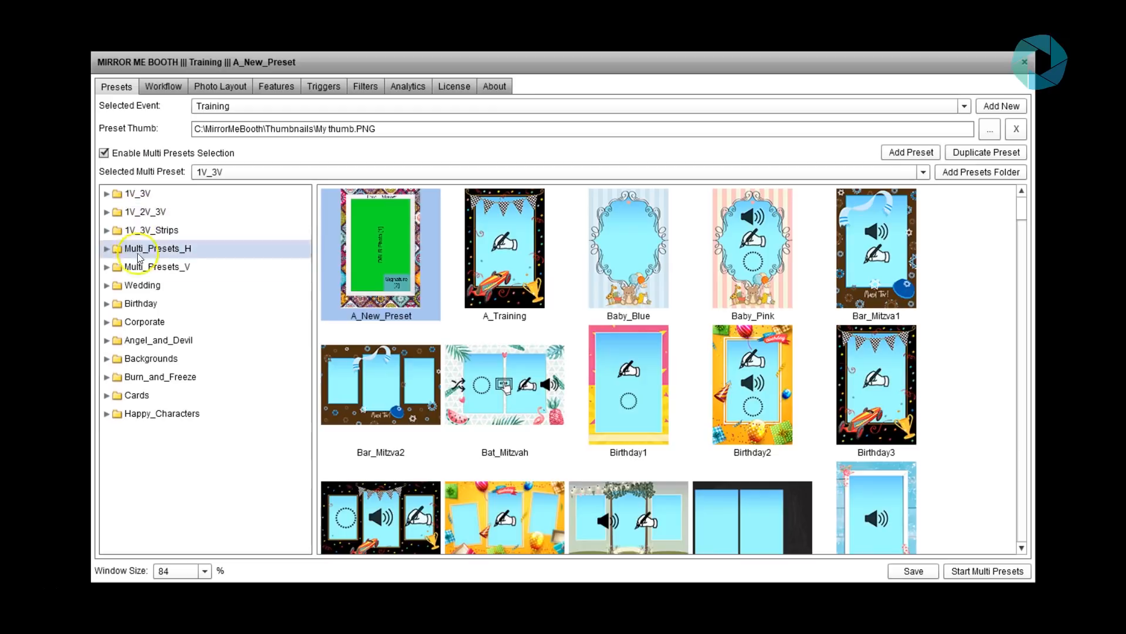
left_click(107, 194)
left_click(107, 247)
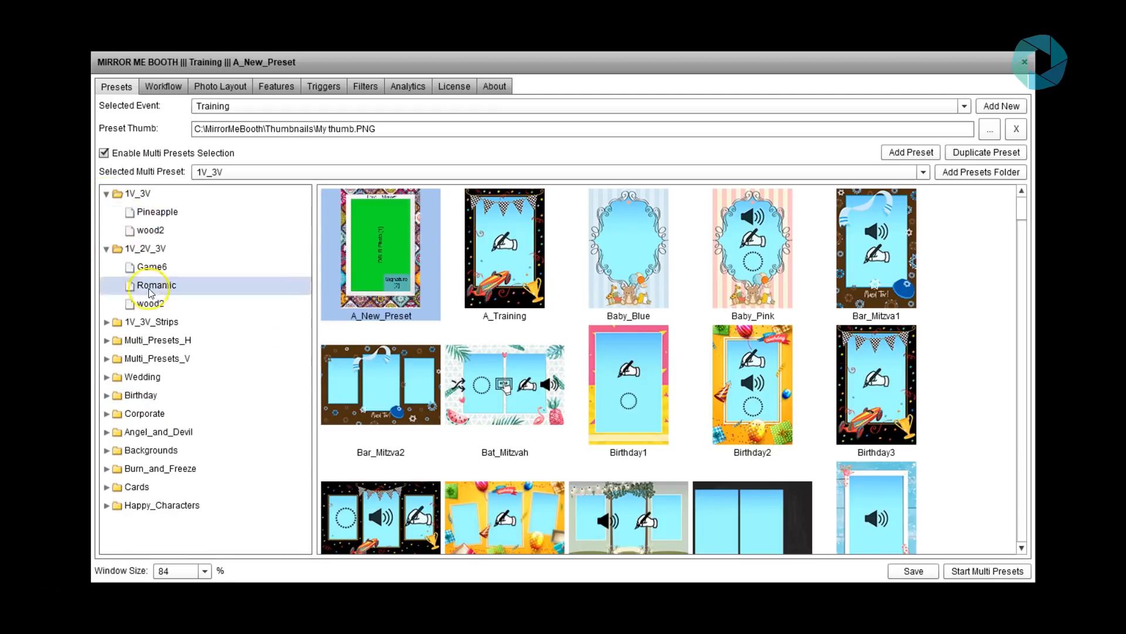
Step: Collapse the expanded preset folders, add a presets folder named My Event, and save
left_click(107, 248)
left_click(107, 194)
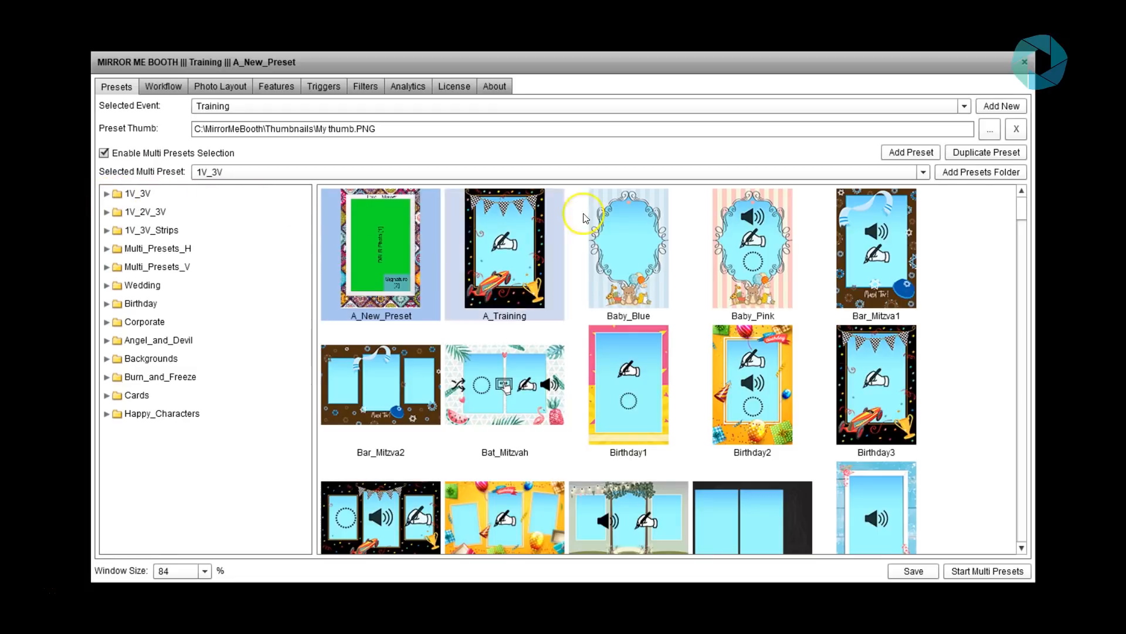
left_click(969, 174)
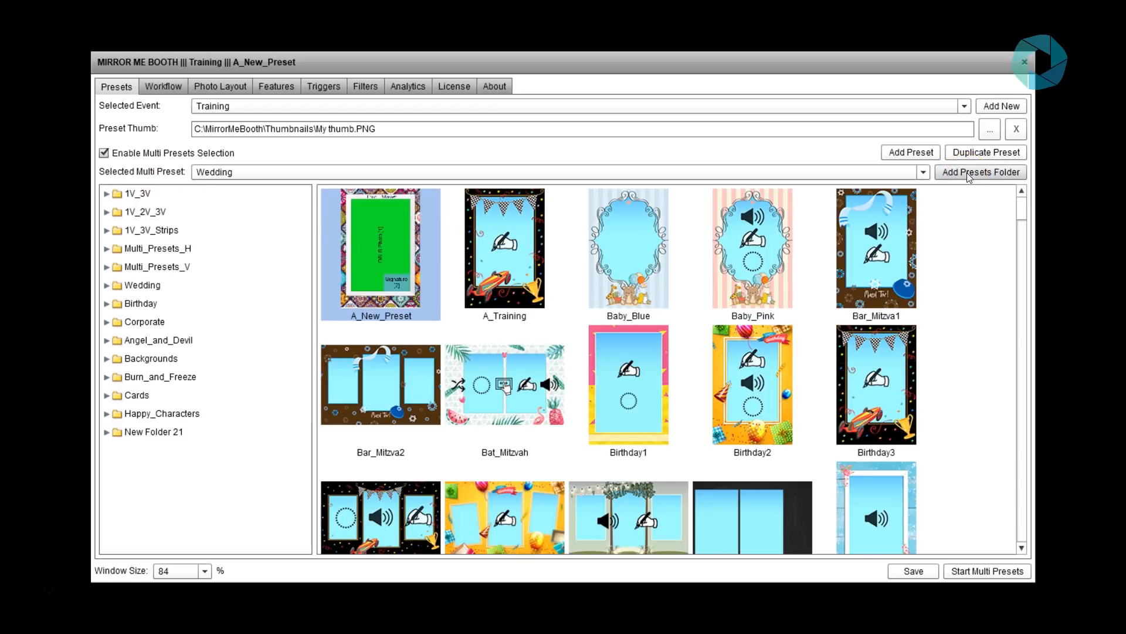
left_click(155, 432)
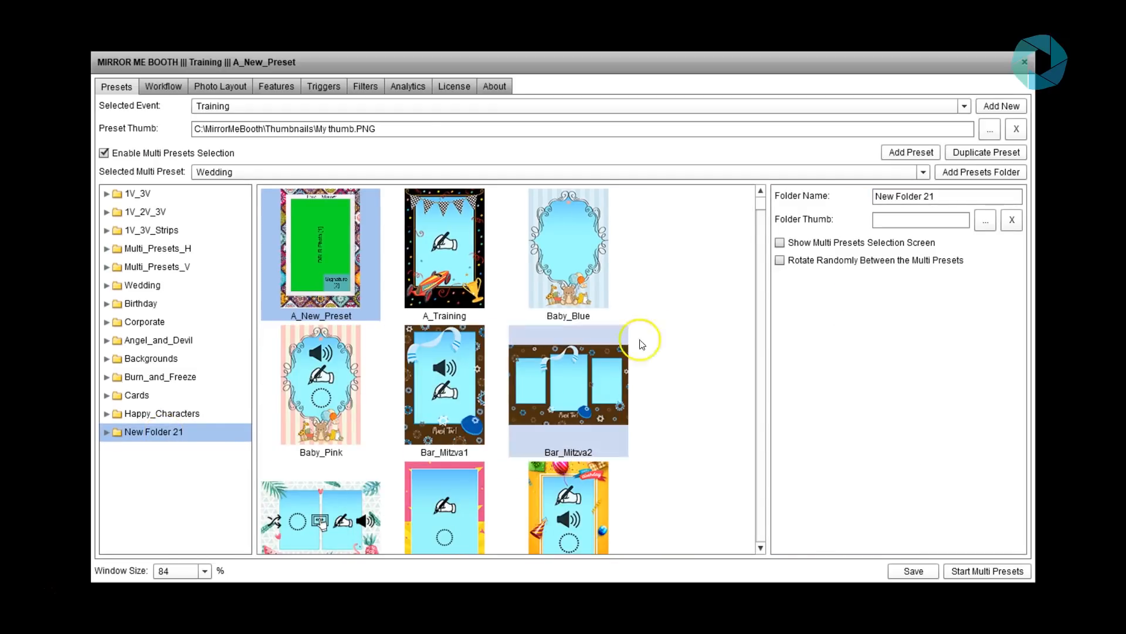
double_click(927, 198)
left_click_drag(927, 197, 863, 202)
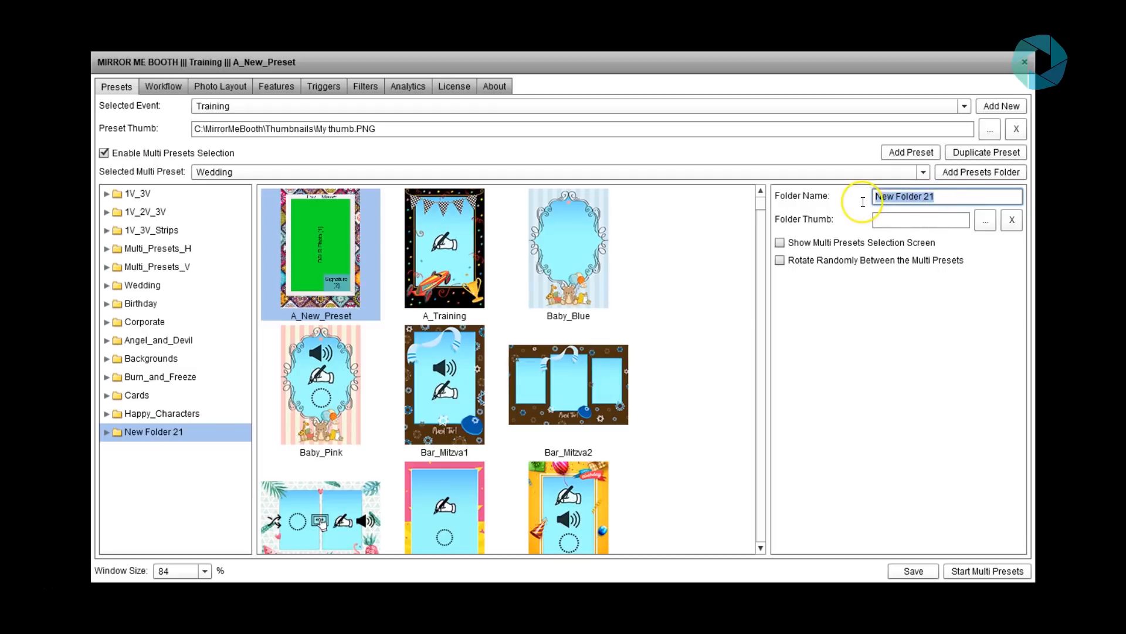
type("My Event")
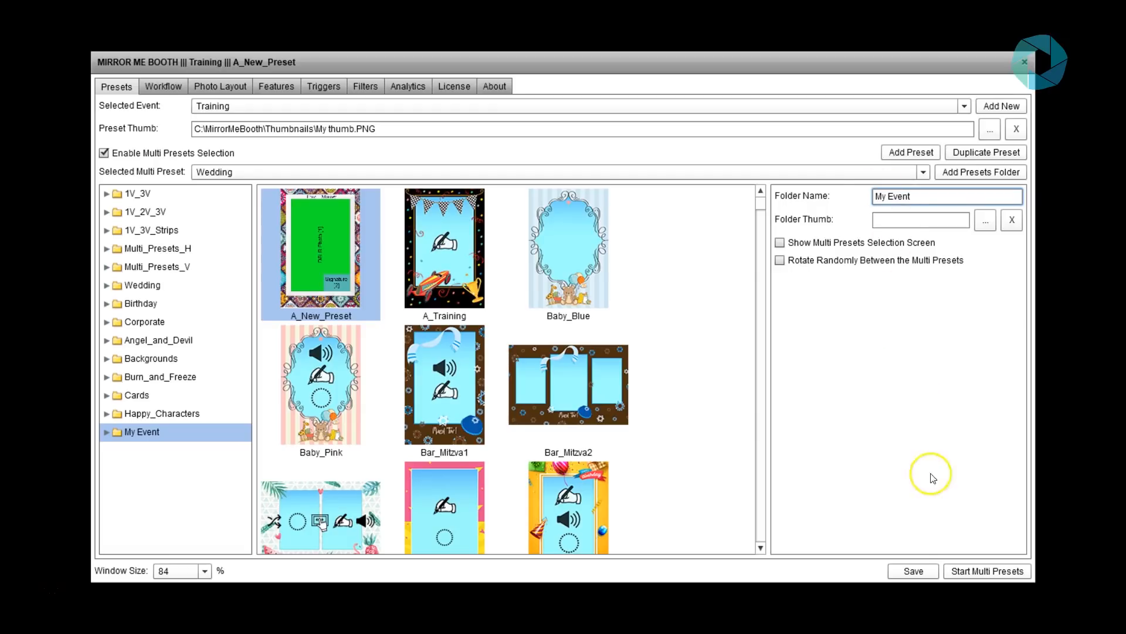
left_click(914, 575)
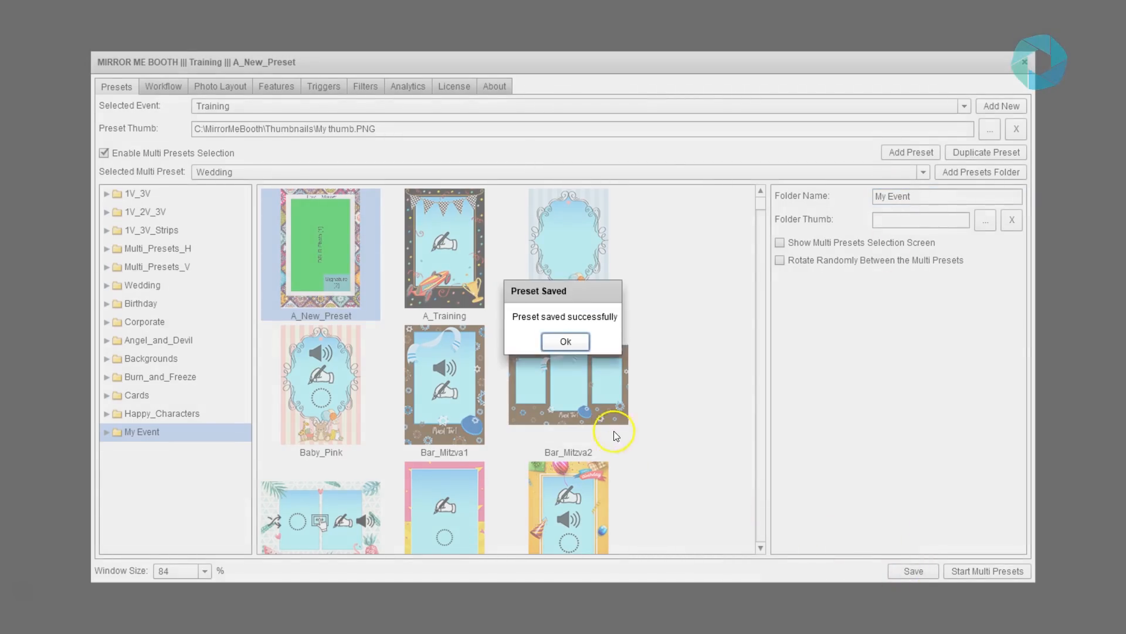
left_click(561, 349)
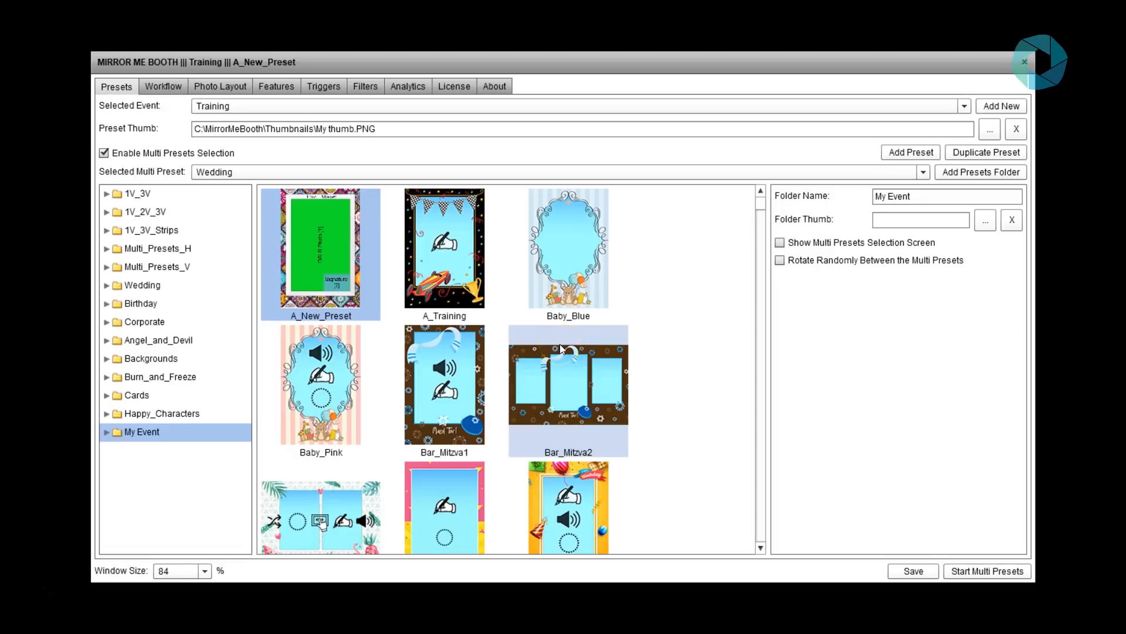
Step: Add the A_New_Preset, A_Training and Baby_Blue presets to the My Event folder and save
left_click(659, 406)
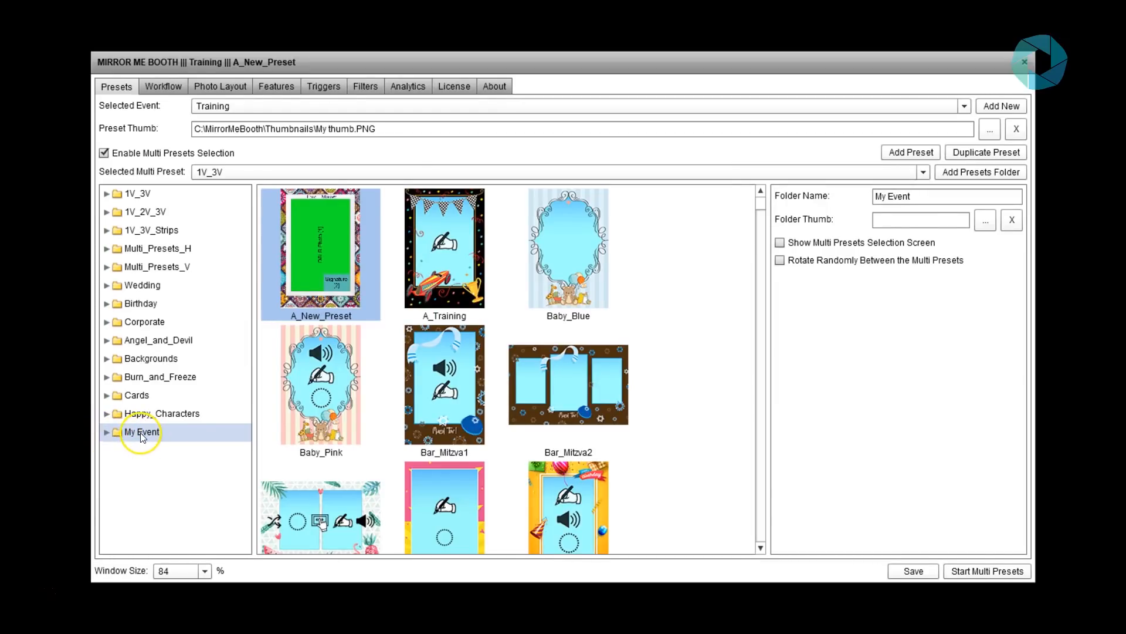
left_click(108, 433)
left_click(121, 435)
left_click(107, 432)
left_click_drag(344, 235, 188, 437)
left_click_drag(464, 248, 189, 473)
left_click_drag(663, 248, 214, 479)
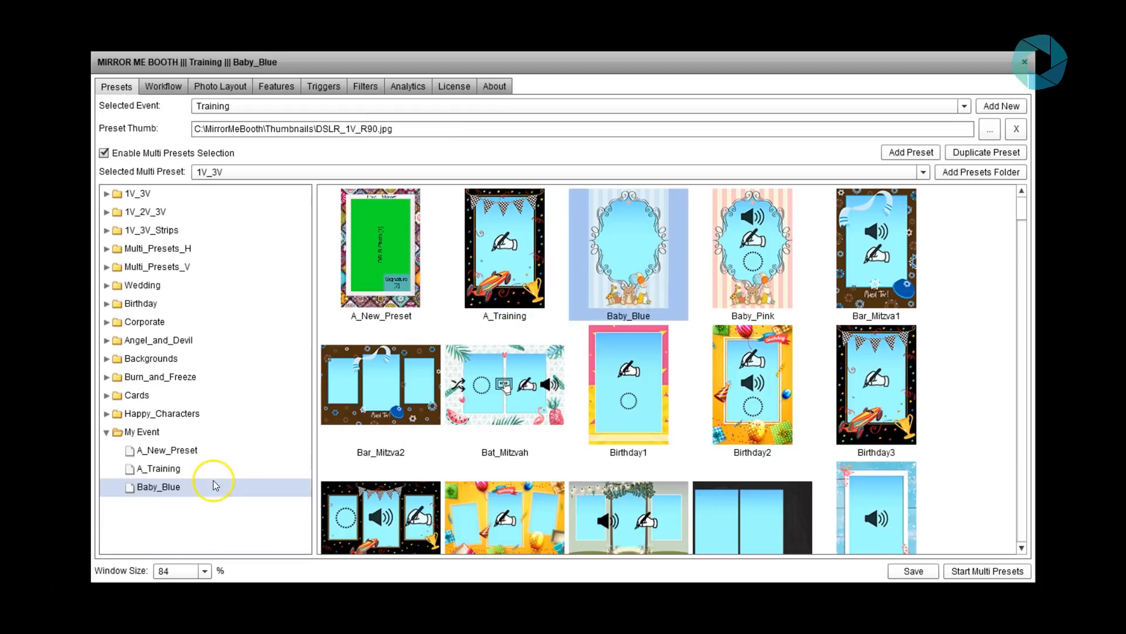
left_click(926, 579)
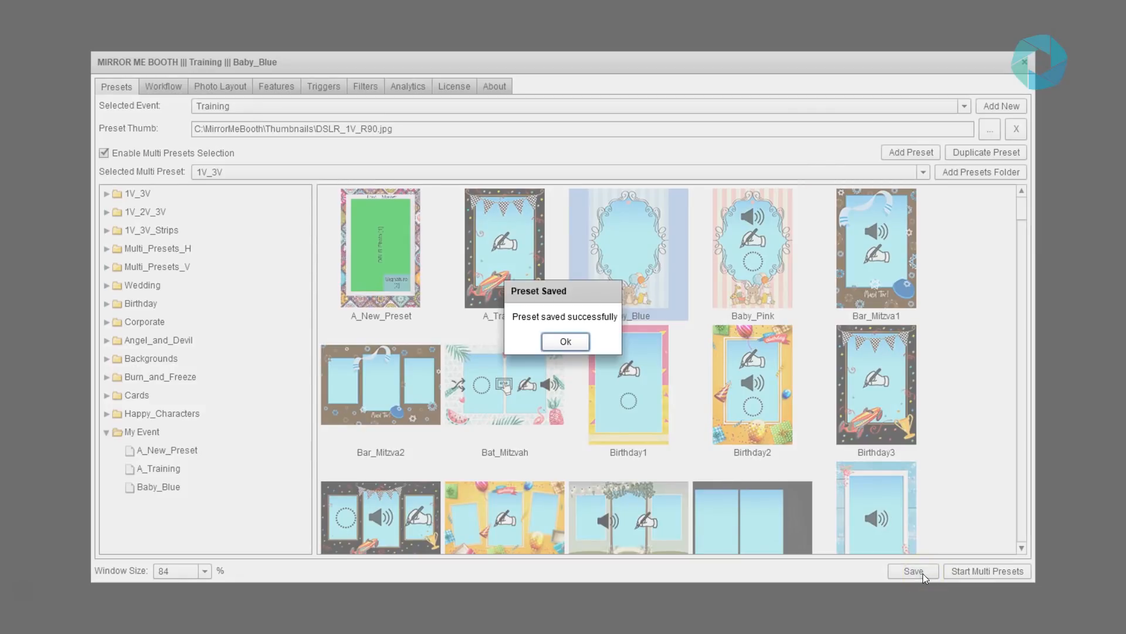
left_click(565, 342)
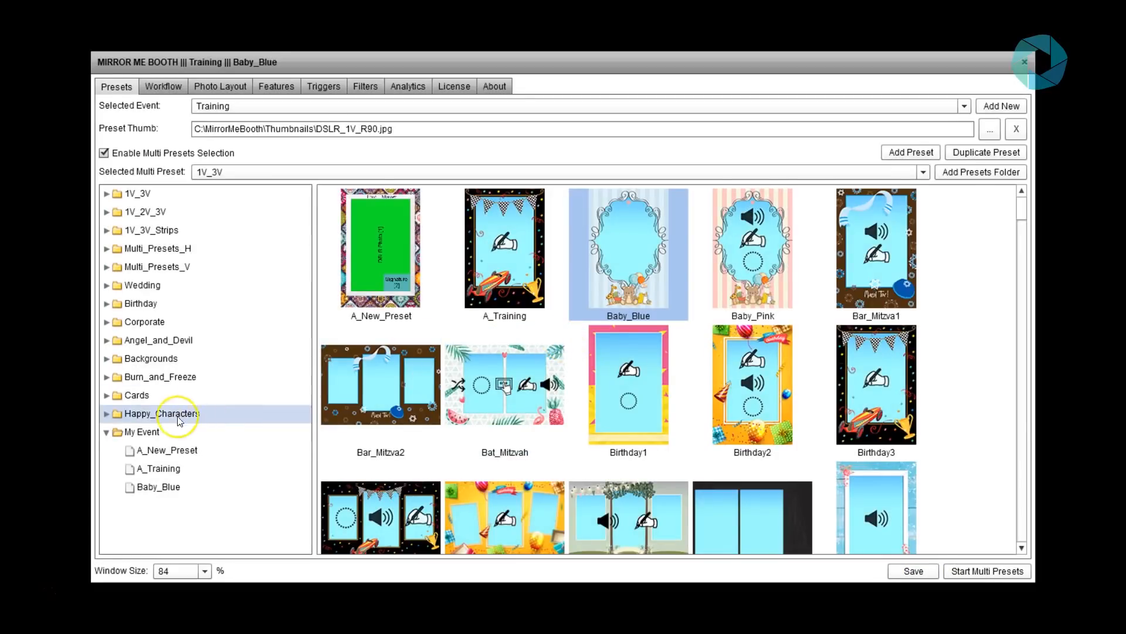
Step: Try the selection screen and random rotation options of the My Event folder, and look through its three presets
left_click(159, 433)
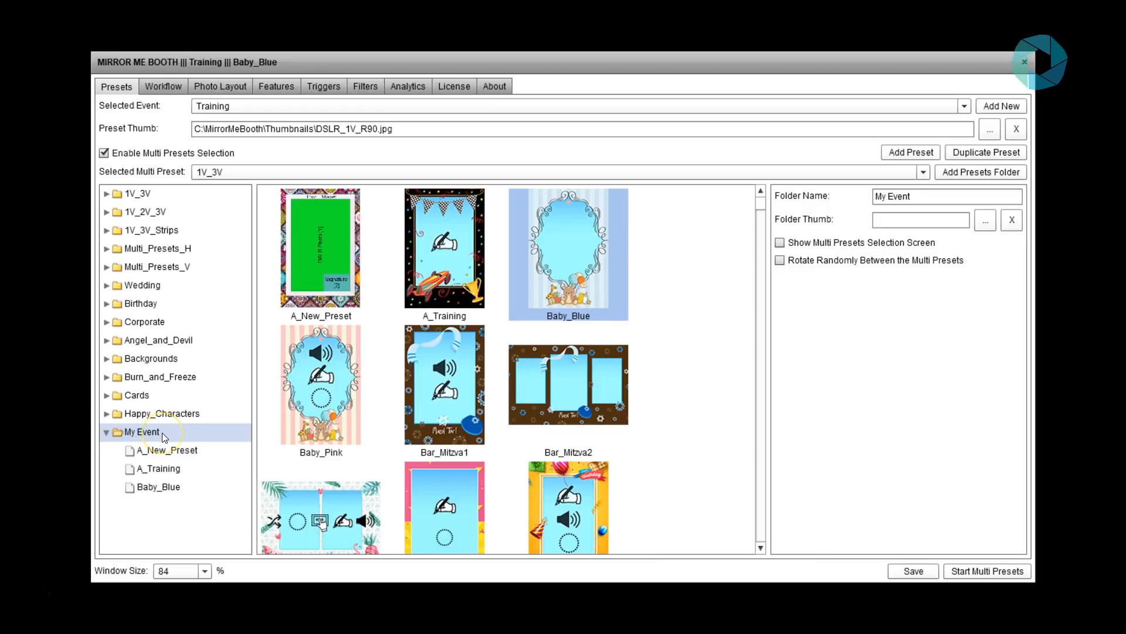
left_click(799, 249)
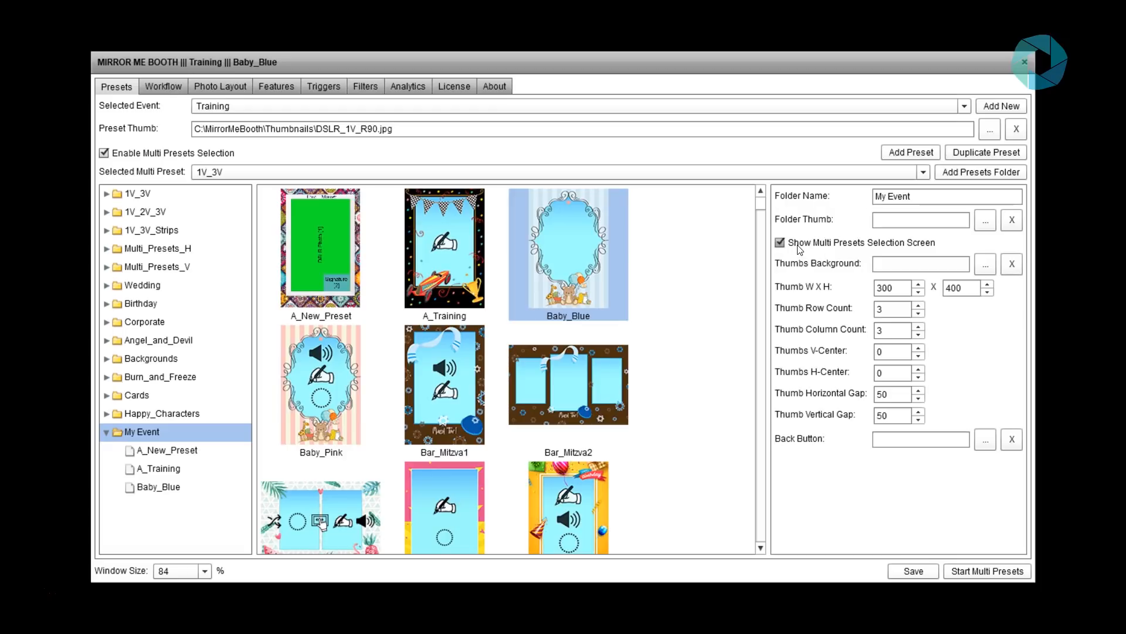
left_click(799, 250)
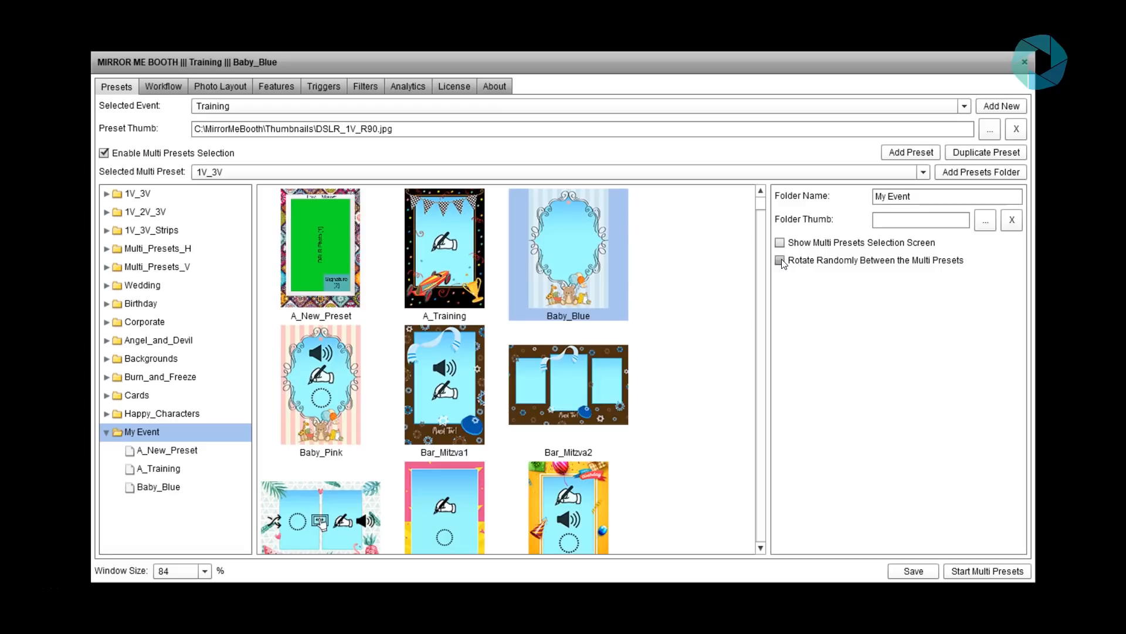
left_click(780, 261)
left_click(175, 450)
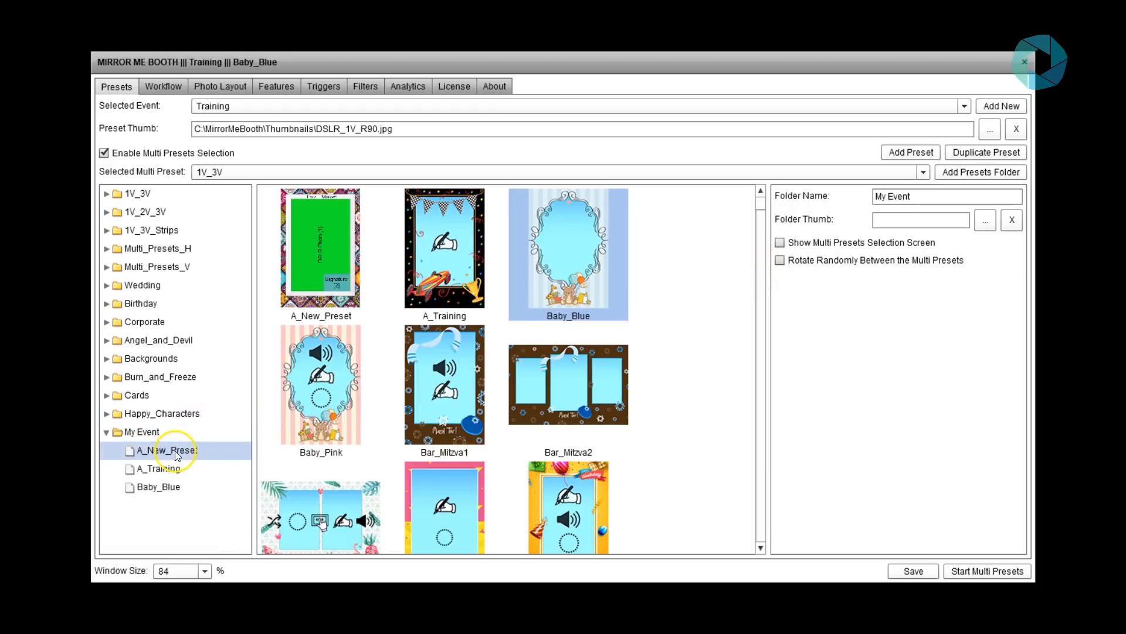
left_click(170, 470)
left_click(164, 486)
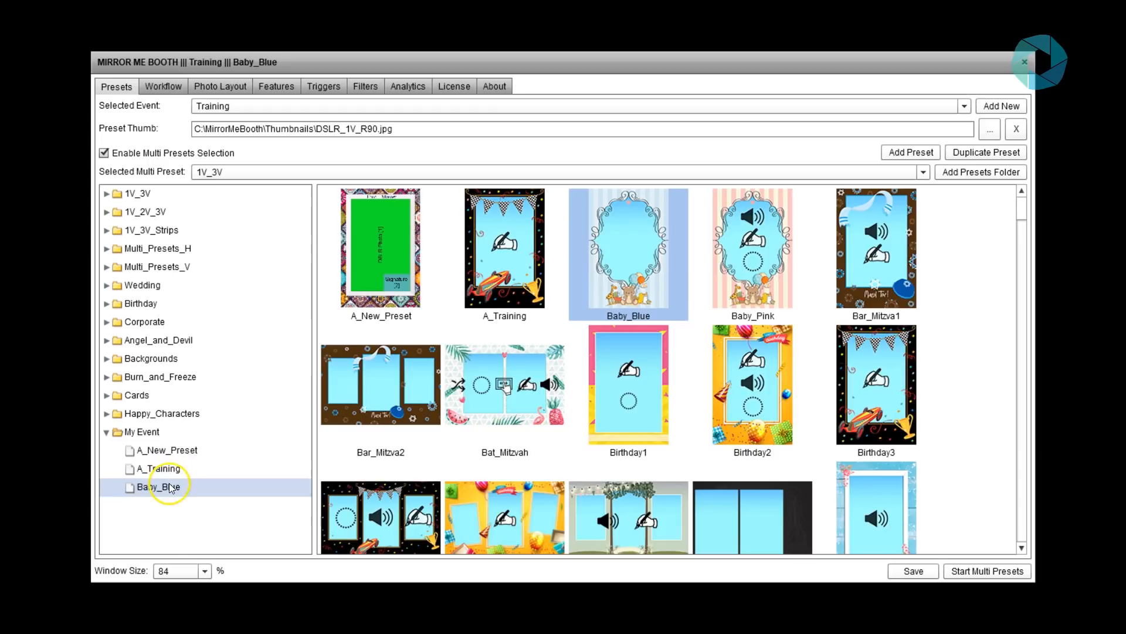
Step: Enable Show Multi Presets Selection Screen for the My Event folder and save
left_click(139, 432)
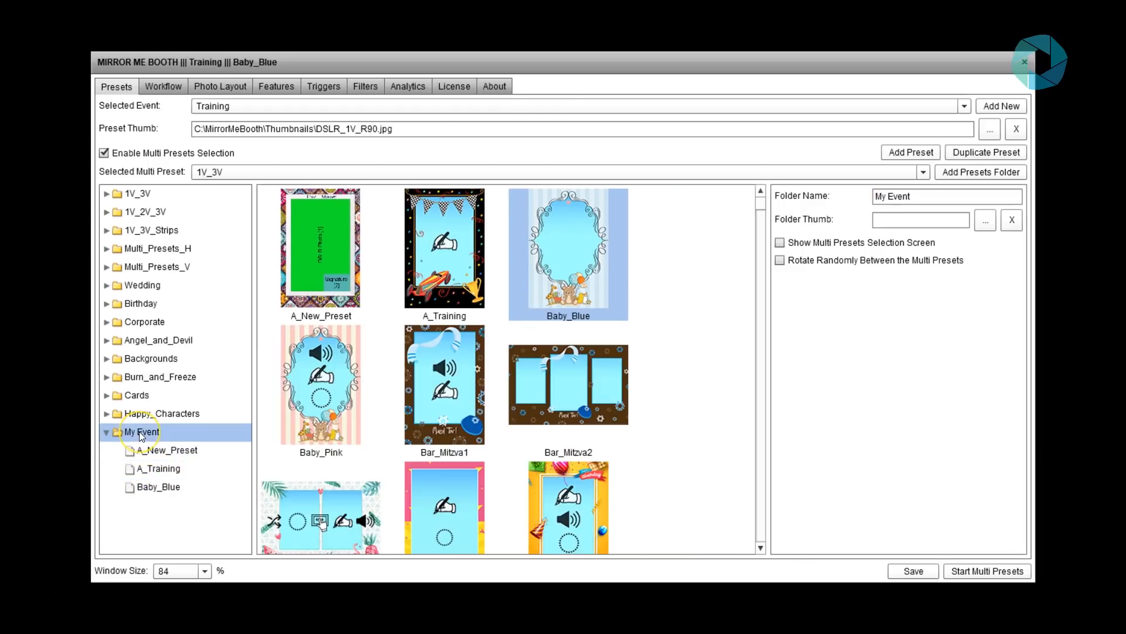
left_click(780, 243)
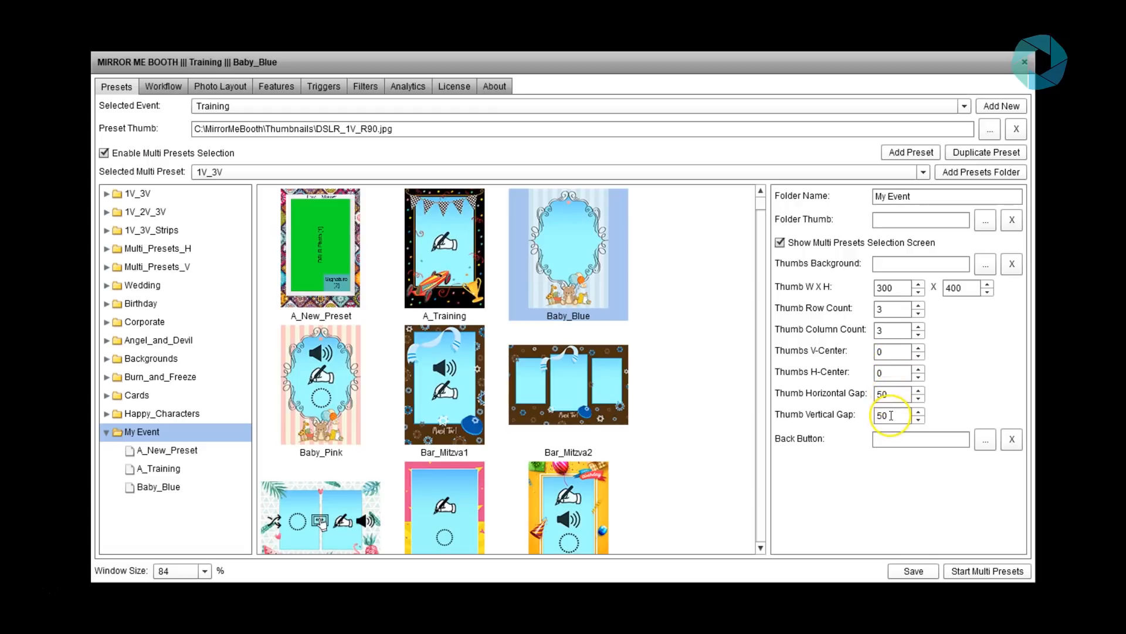
left_click(913, 571)
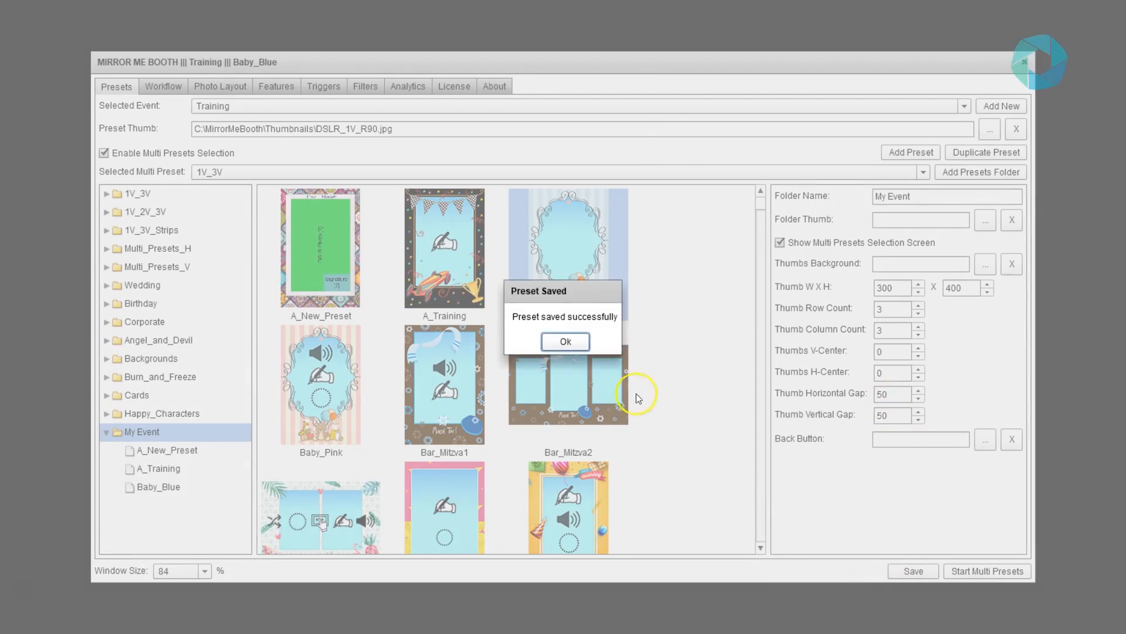
left_click(569, 344)
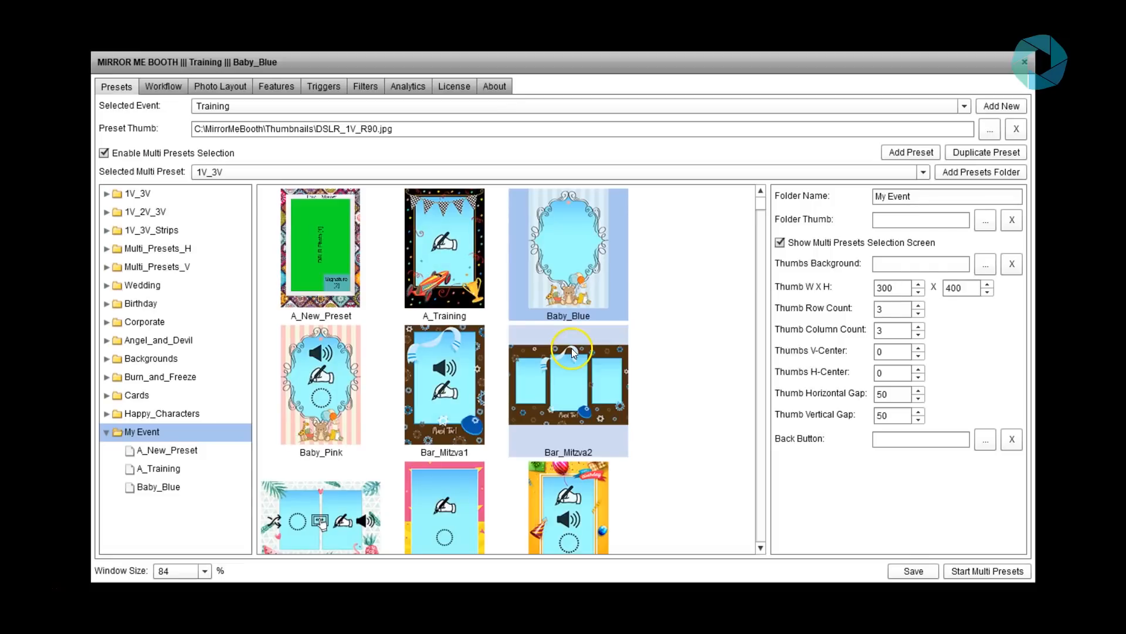
Step: Choose My Event as the selected multi preset, start multi presets to preview its selection screen, and return to the settings
left_click(485, 172)
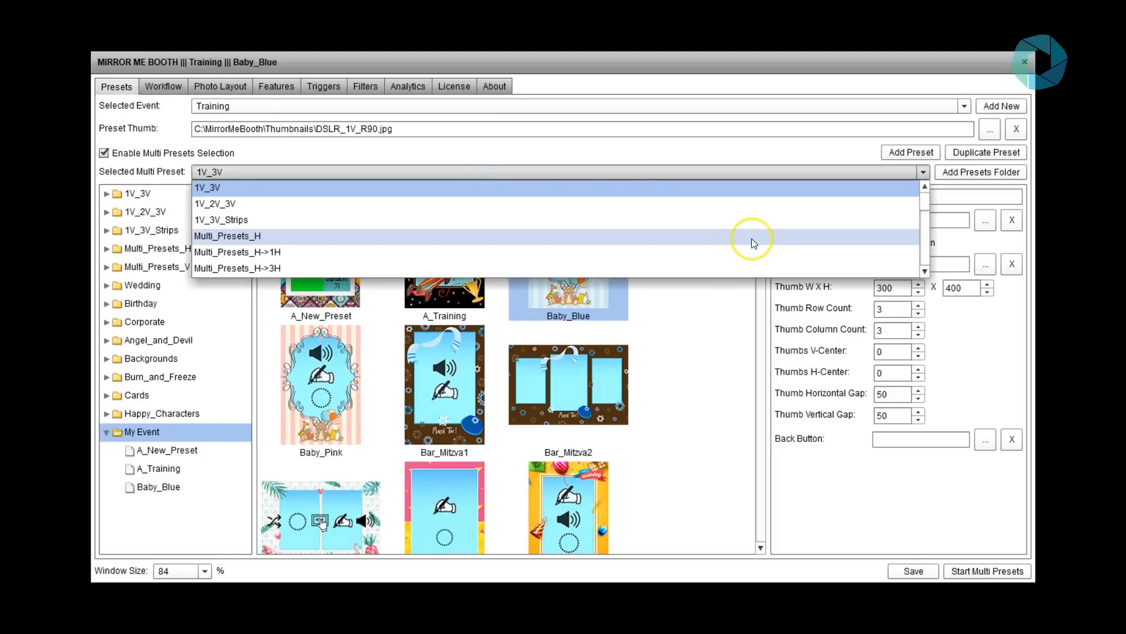
scroll(751, 238, "down", 4)
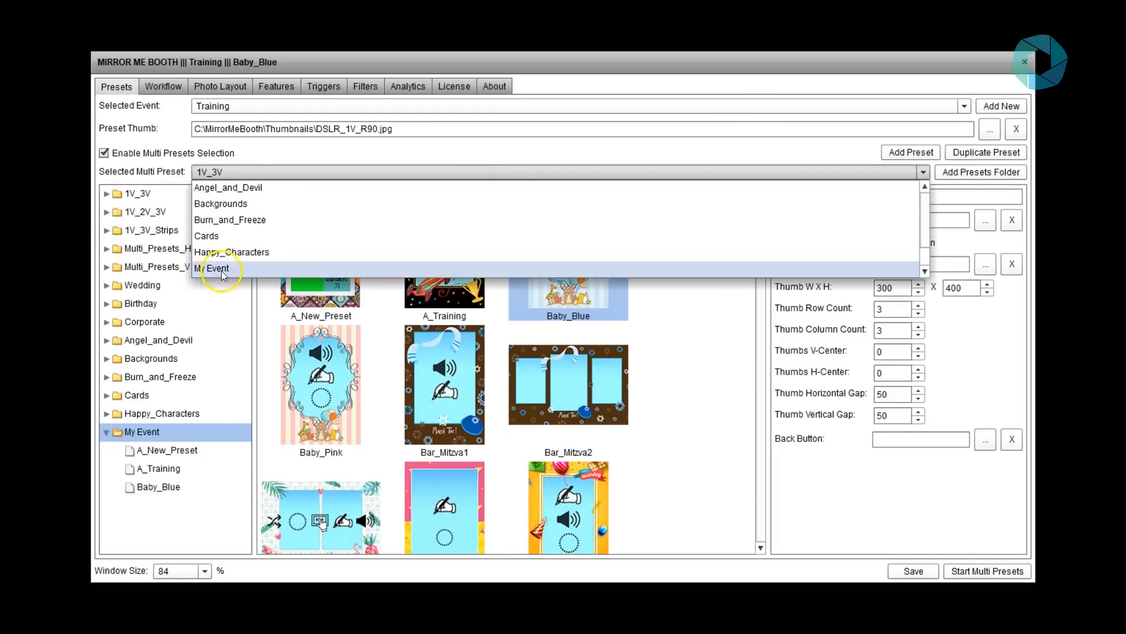
left_click(223, 269)
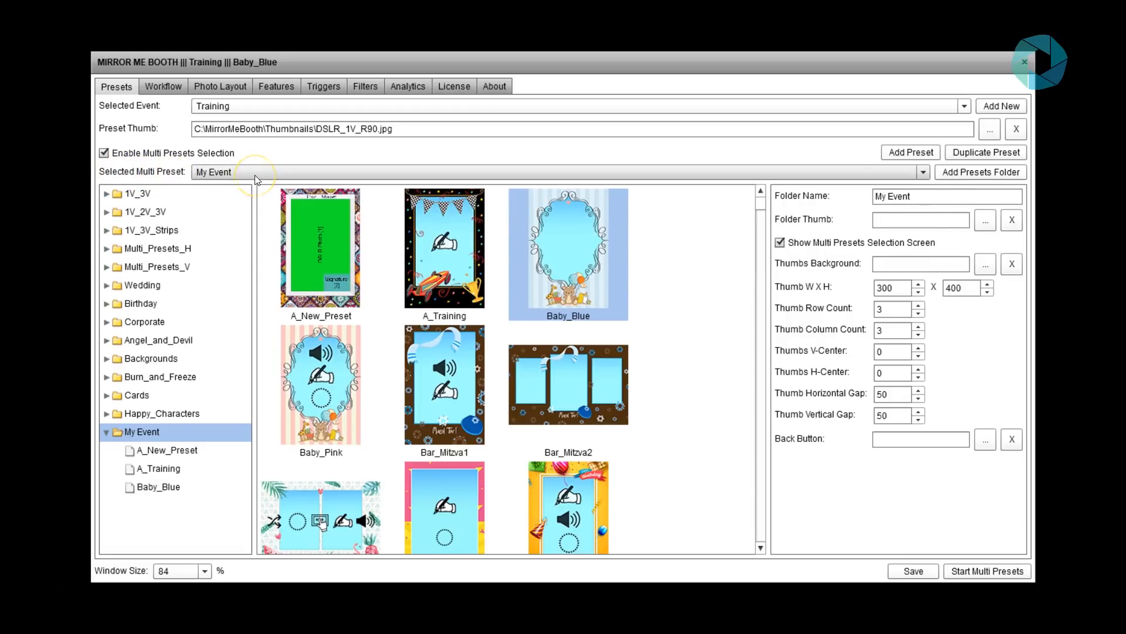
left_click(978, 578)
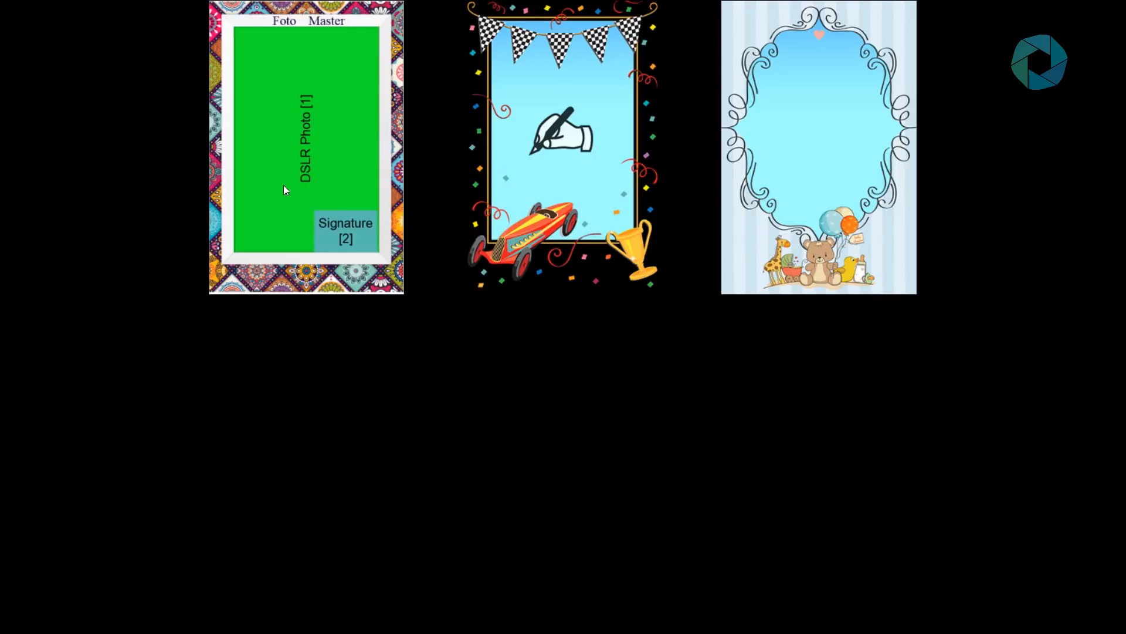
key("Escape")
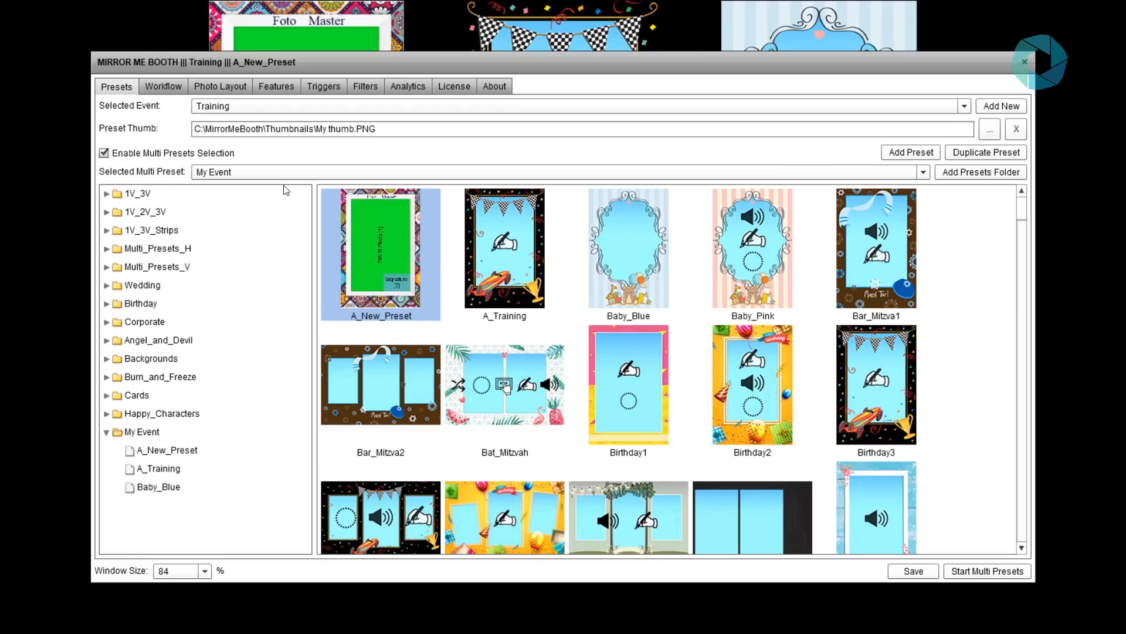
Step: Collapse My Event and examine the Wedding folder's settings and the presets in its 1V and 3V subfolders
left_click(108, 434)
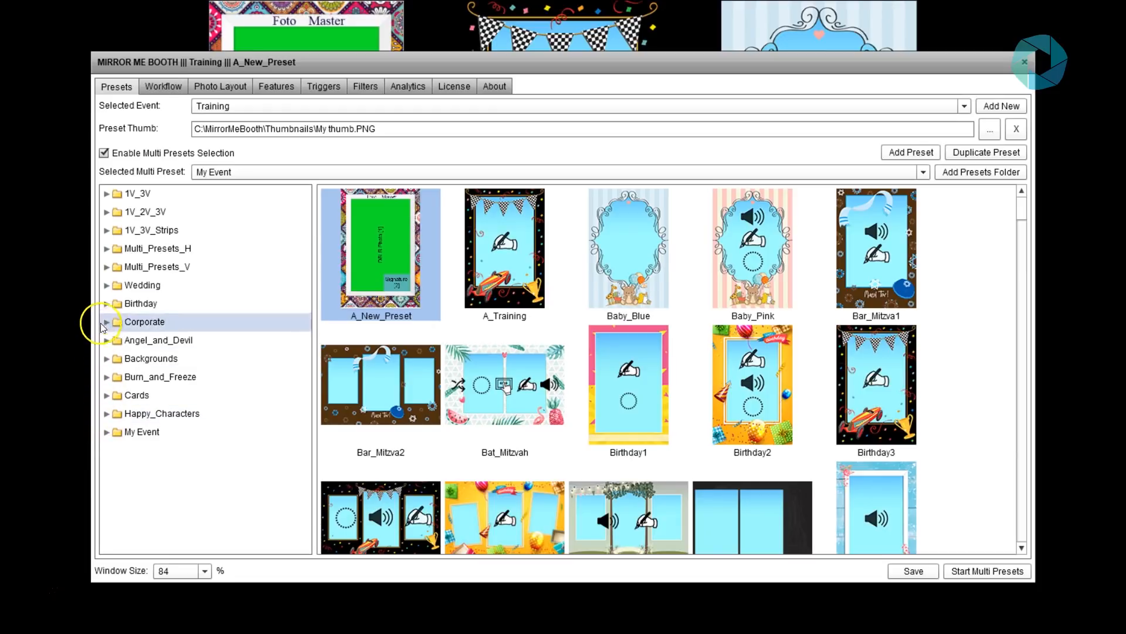
left_click(106, 285)
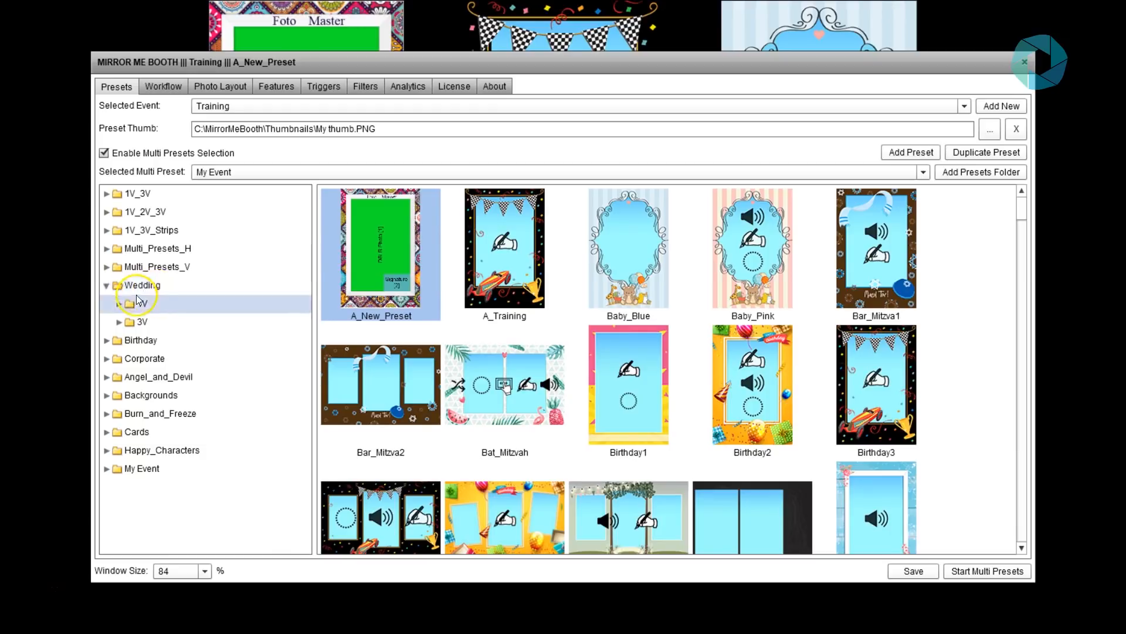
left_click(150, 288)
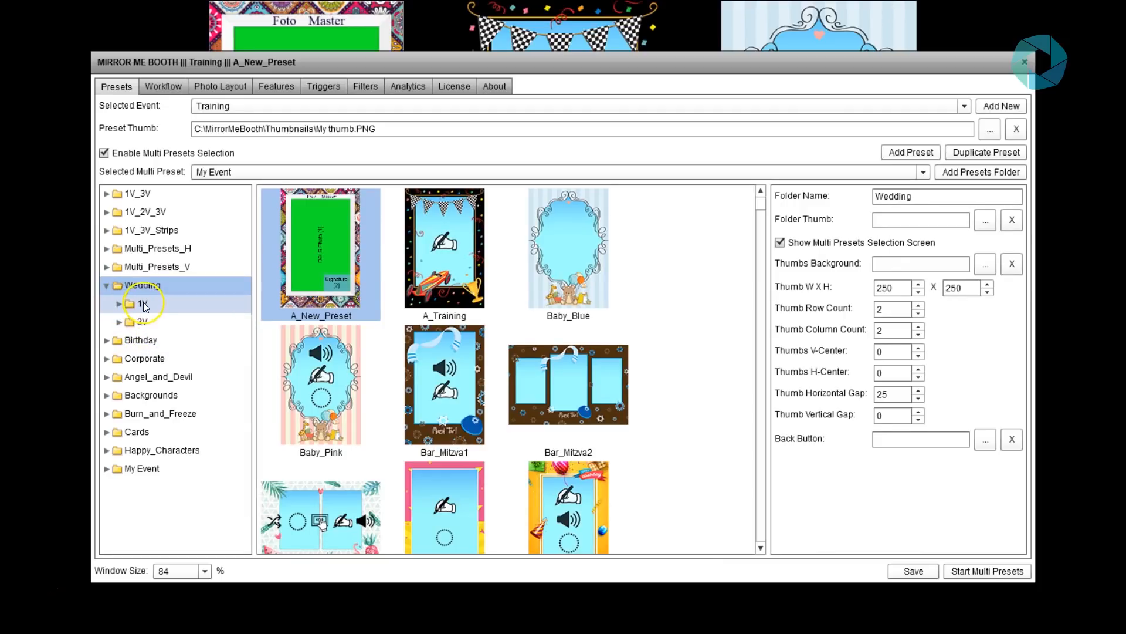
left_click(119, 304)
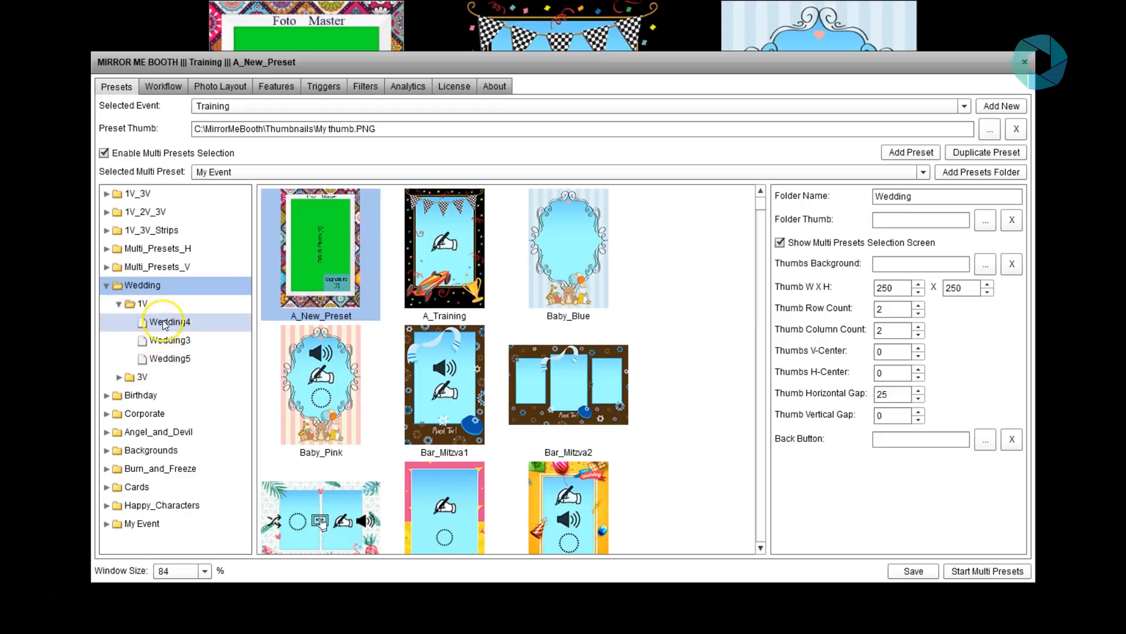
left_click(120, 377)
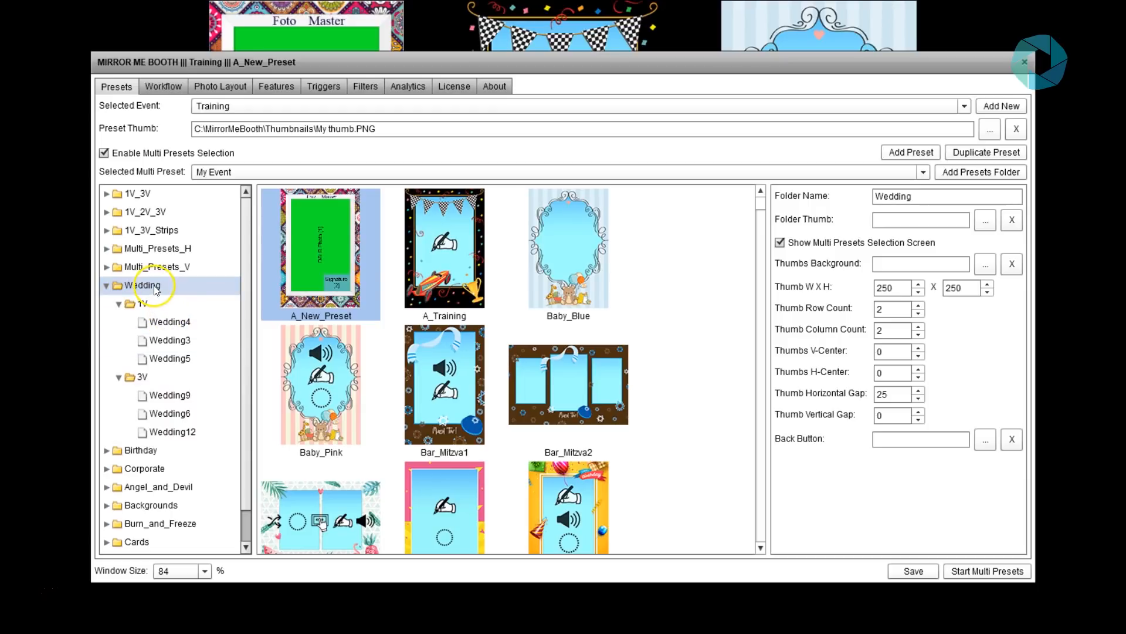
Step: Choose Wedding as the selected multi preset, save, and start multi presets
left_click(344, 174)
scroll(322, 211, "up", 2)
scroll(323, 218, "down", 2)
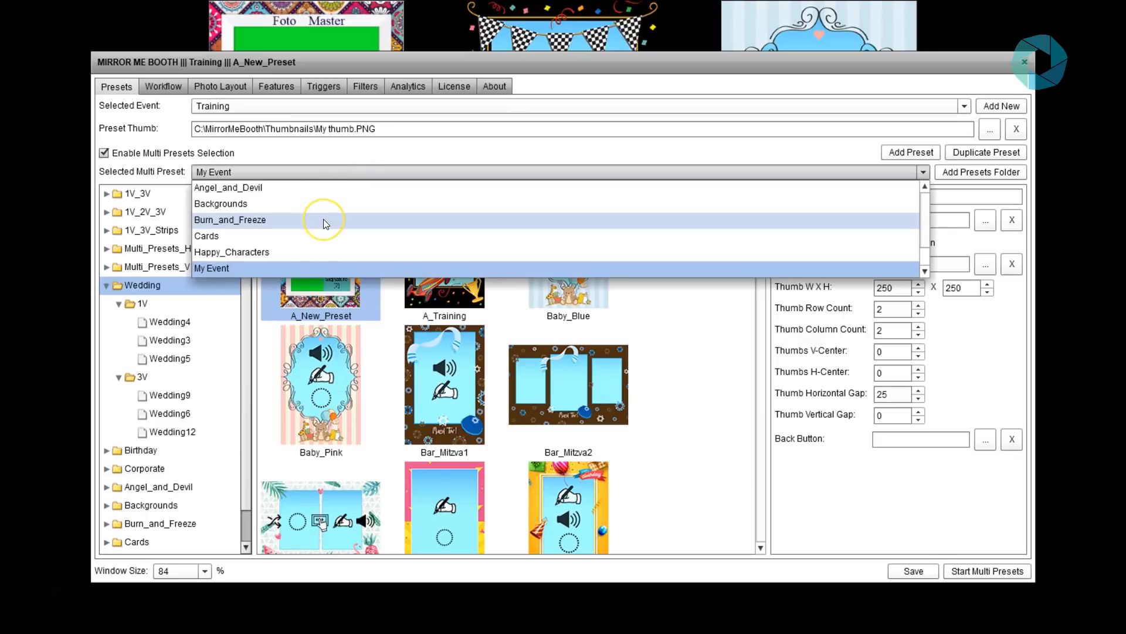
scroll(322, 220, "up", 2)
left_click(269, 189)
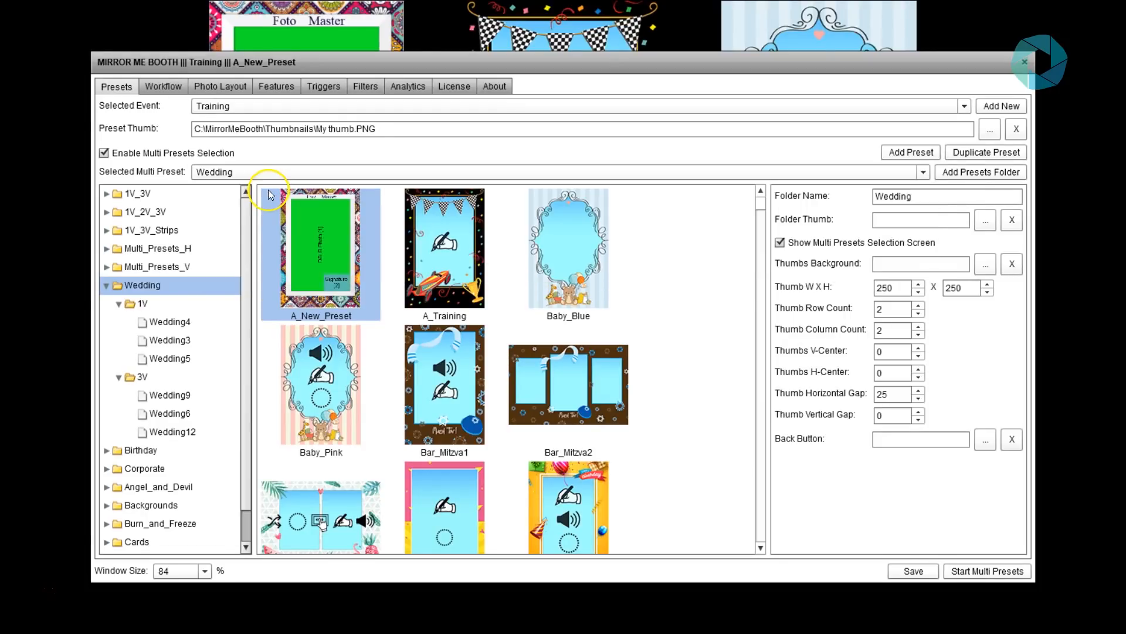
left_click(915, 571)
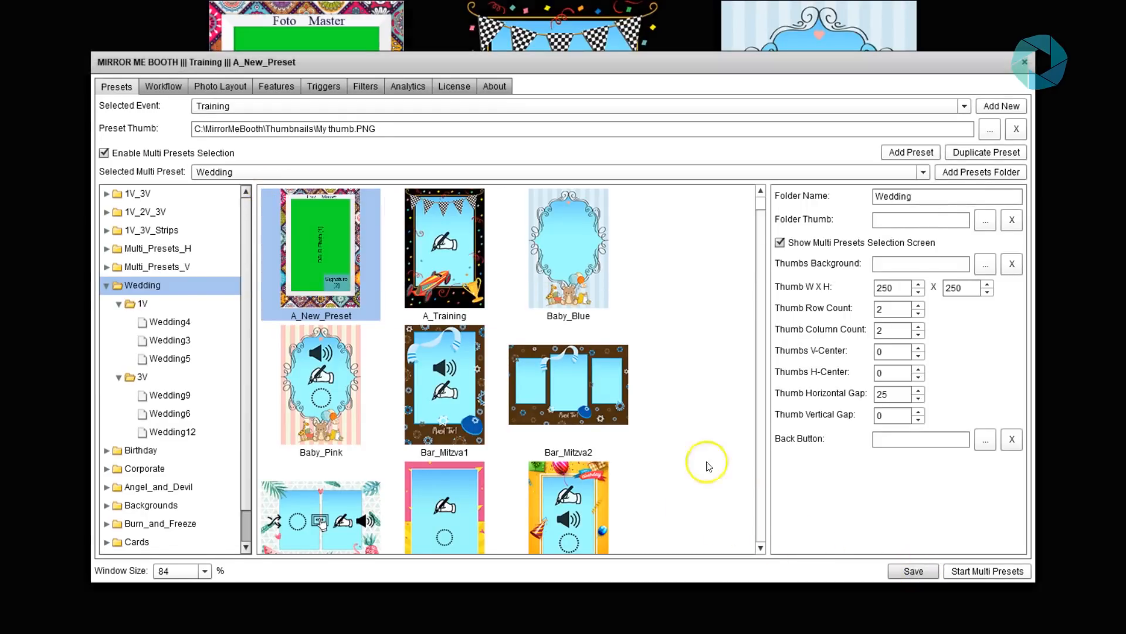
left_click(554, 345)
left_click(984, 578)
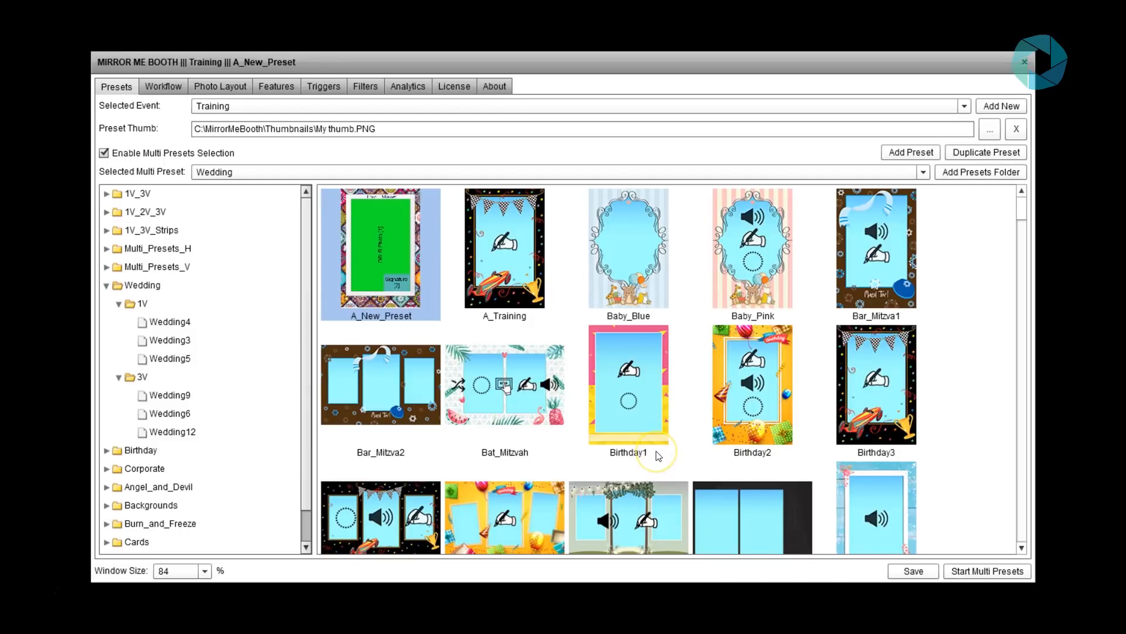
Step: Move the settings window below the folder thumbs on the selection screen and open the settings of Wedding's 1V subfolder
left_click_drag(640, 66, 604, 277)
left_click(132, 521)
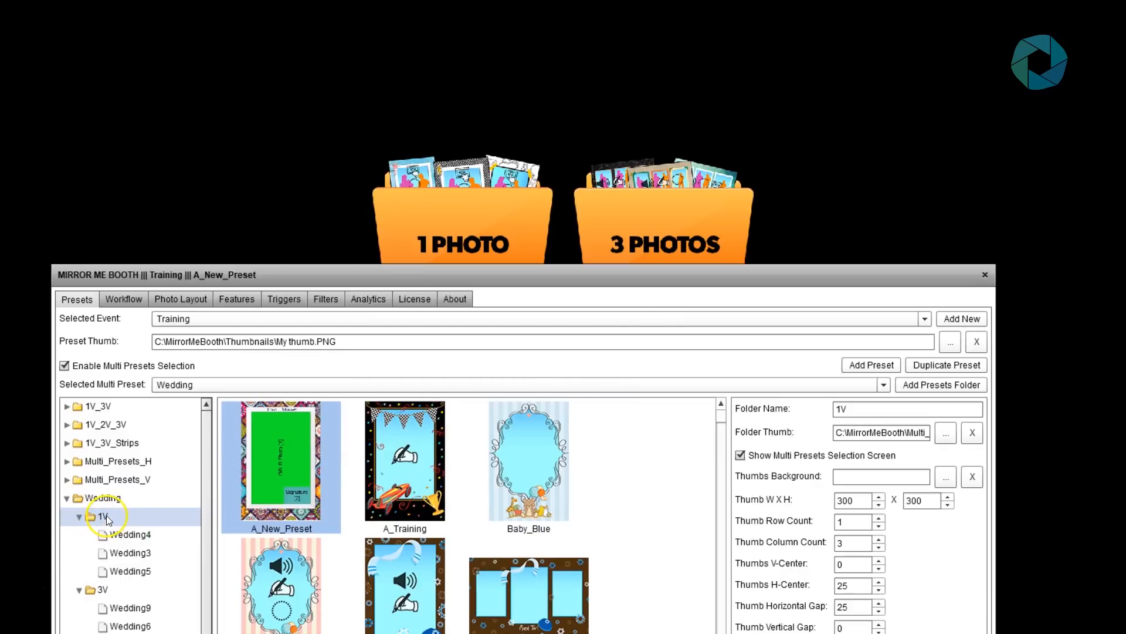
Step: Compare the folder thumbs and settings of Wedding's 1V and 3V subfolders, moving the settings window back up over the selection screen
left_click(892, 431)
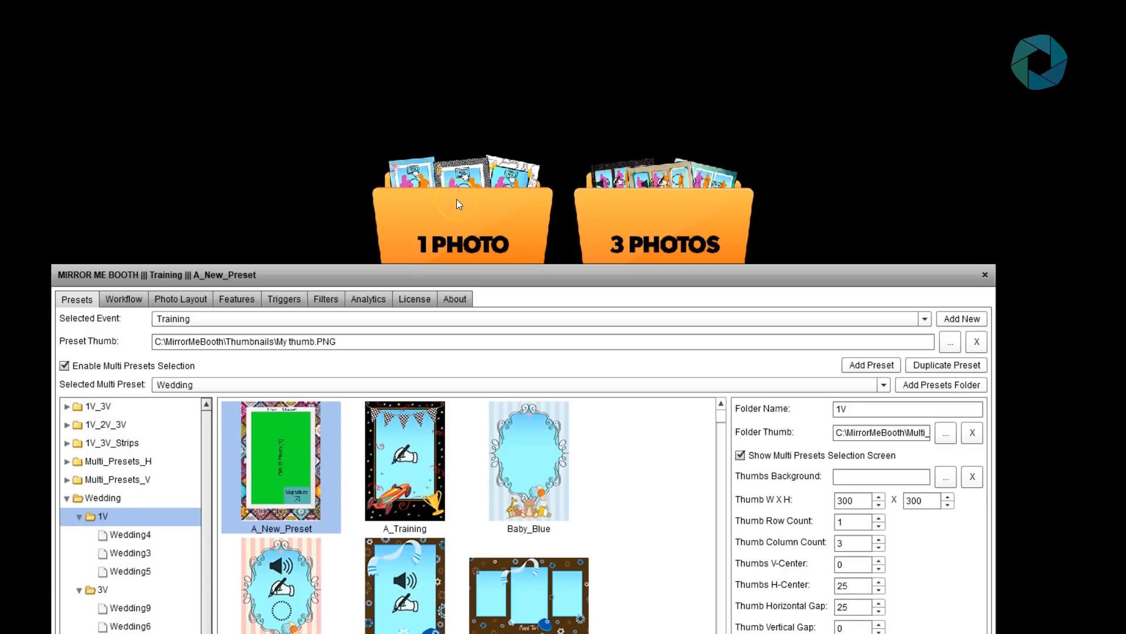
left_click(112, 590)
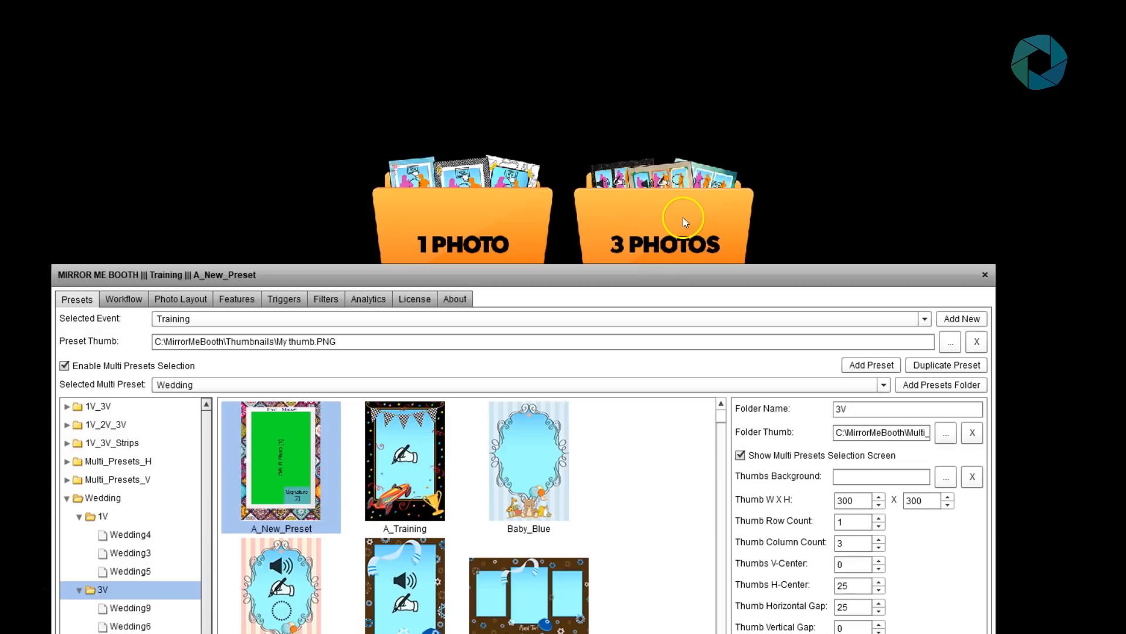
left_click_drag(650, 279, 673, 64)
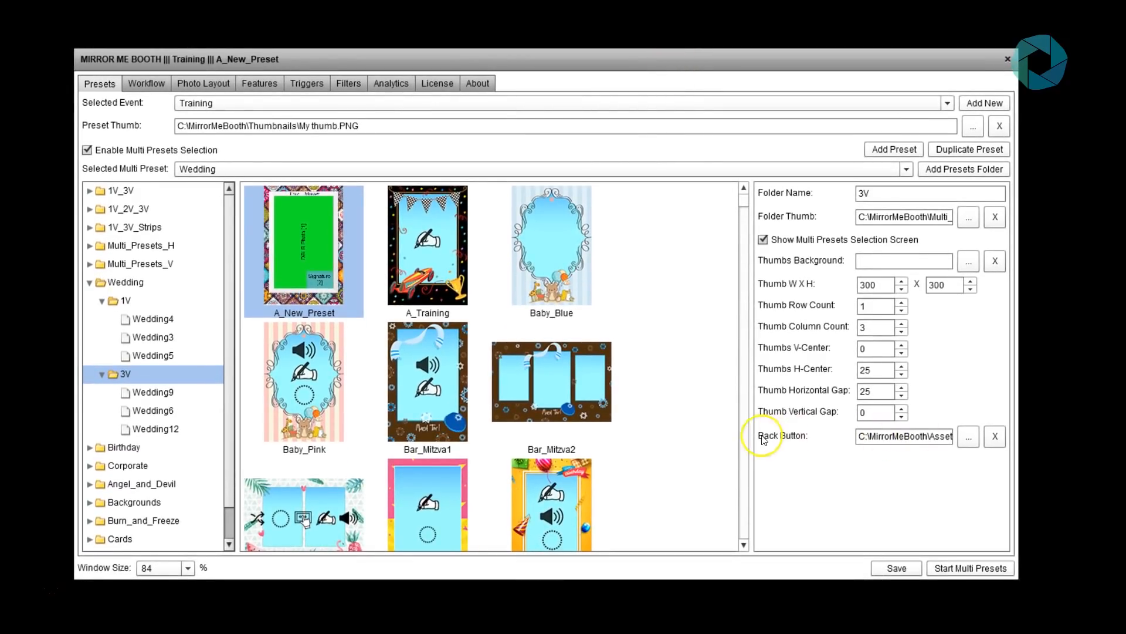
left_click(136, 300)
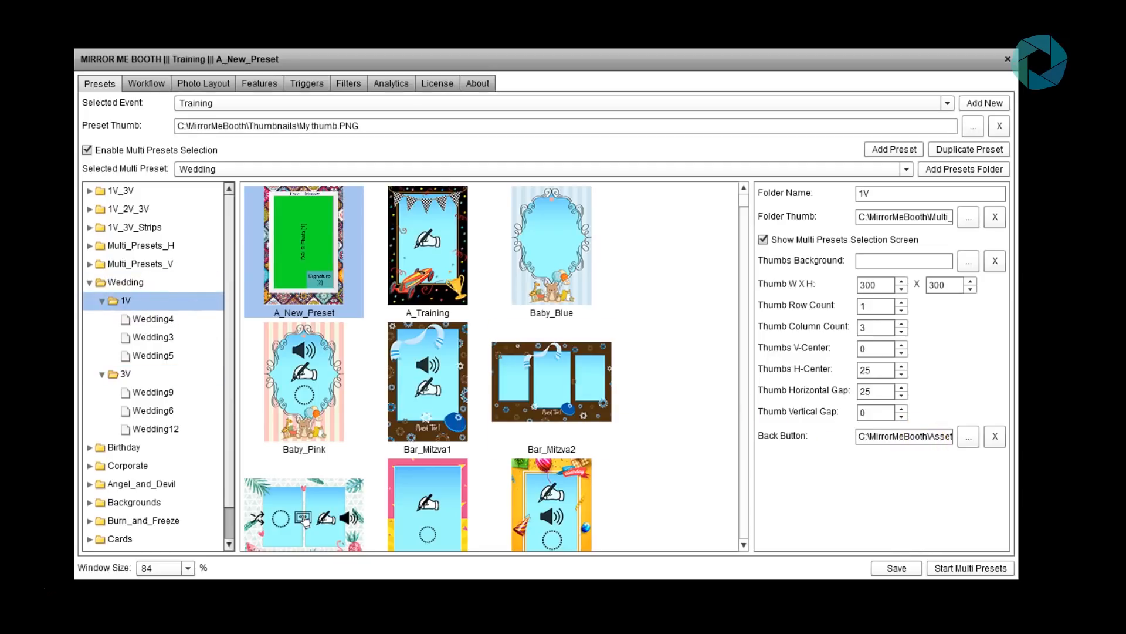
Step: Close the settings window, preview the presets in the 1 Photo and 3 Photos folders, and leave the selection screen
left_click(1005, 61)
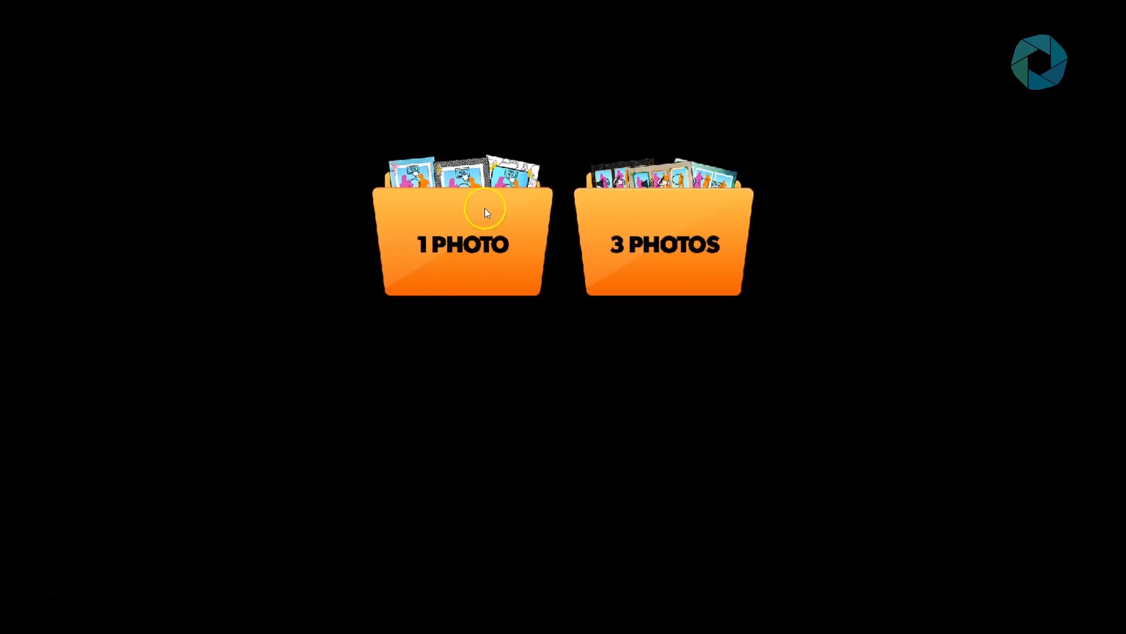
left_click(478, 241)
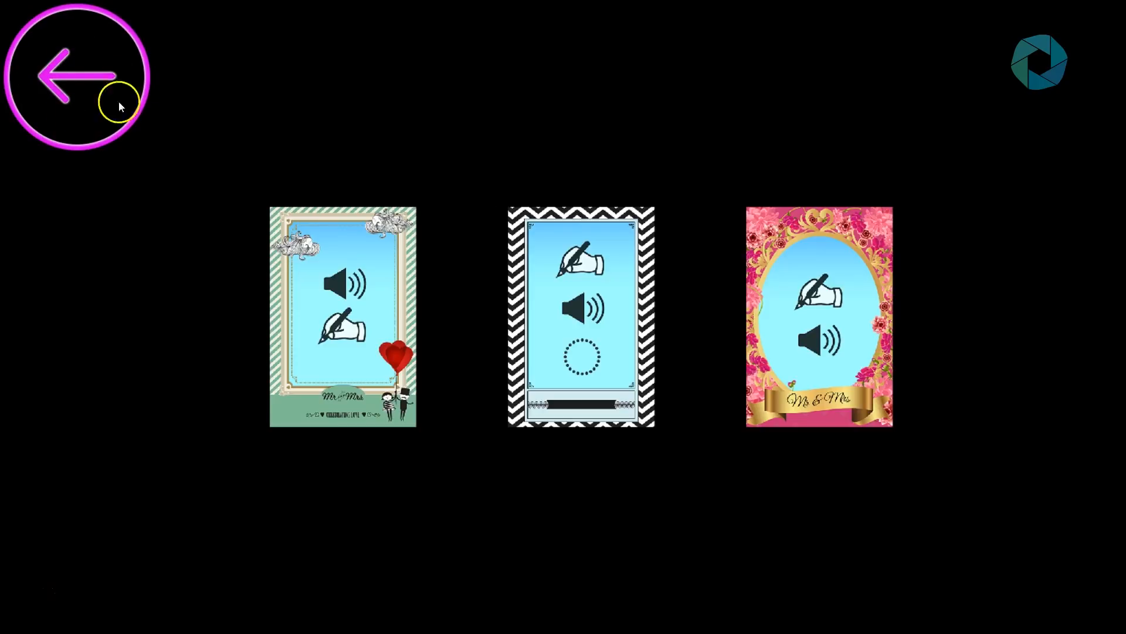
left_click(88, 96)
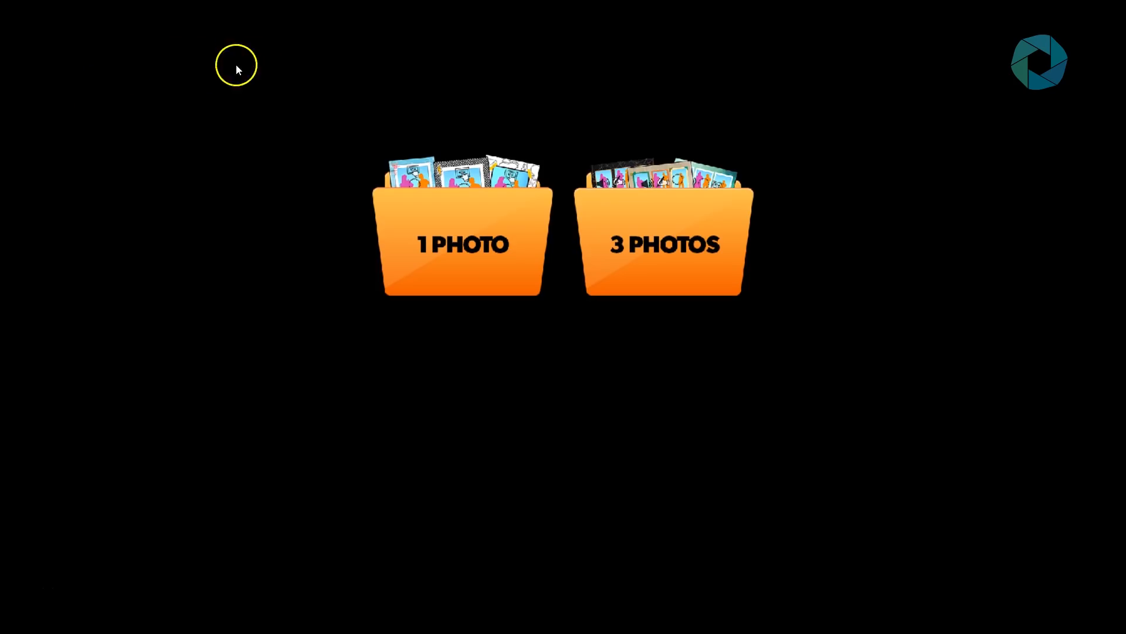
left_click(695, 253)
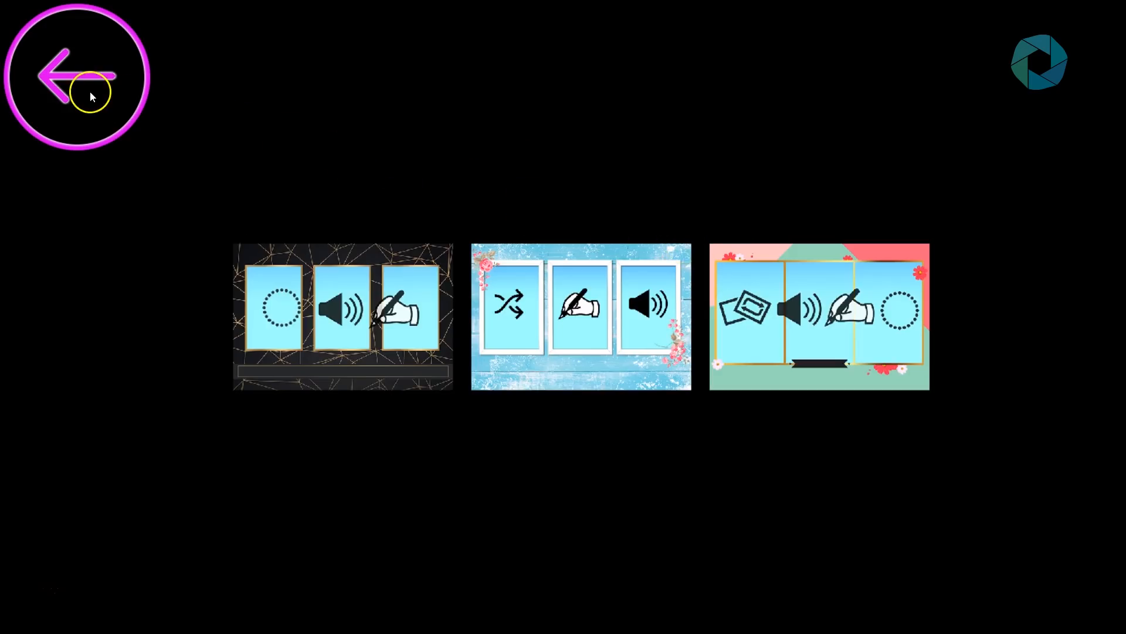
left_click(91, 95)
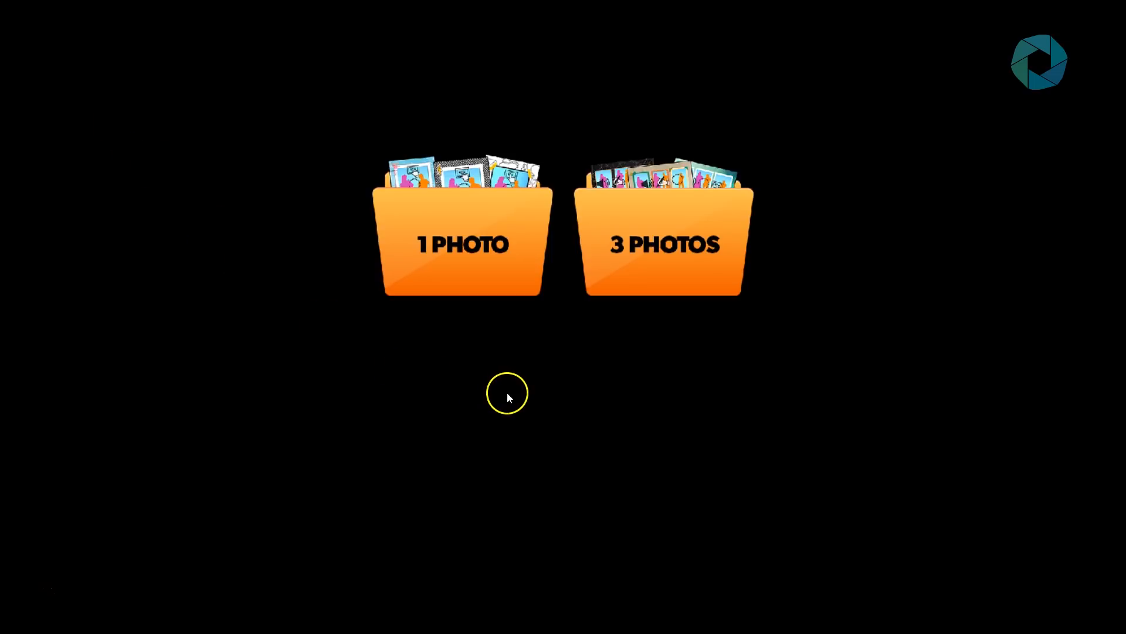
key("Escape")
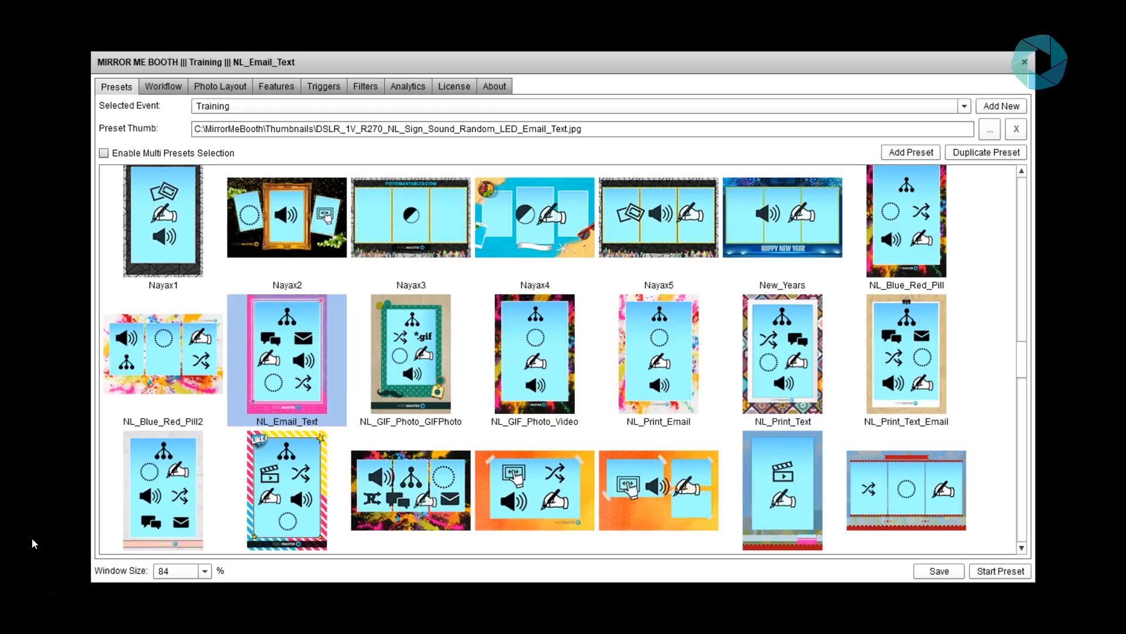
Step: Open the workflow of the NL_Email_Text preset and examine the NL_Email_or_Text.swf animation in state 11
left_click(26, 508)
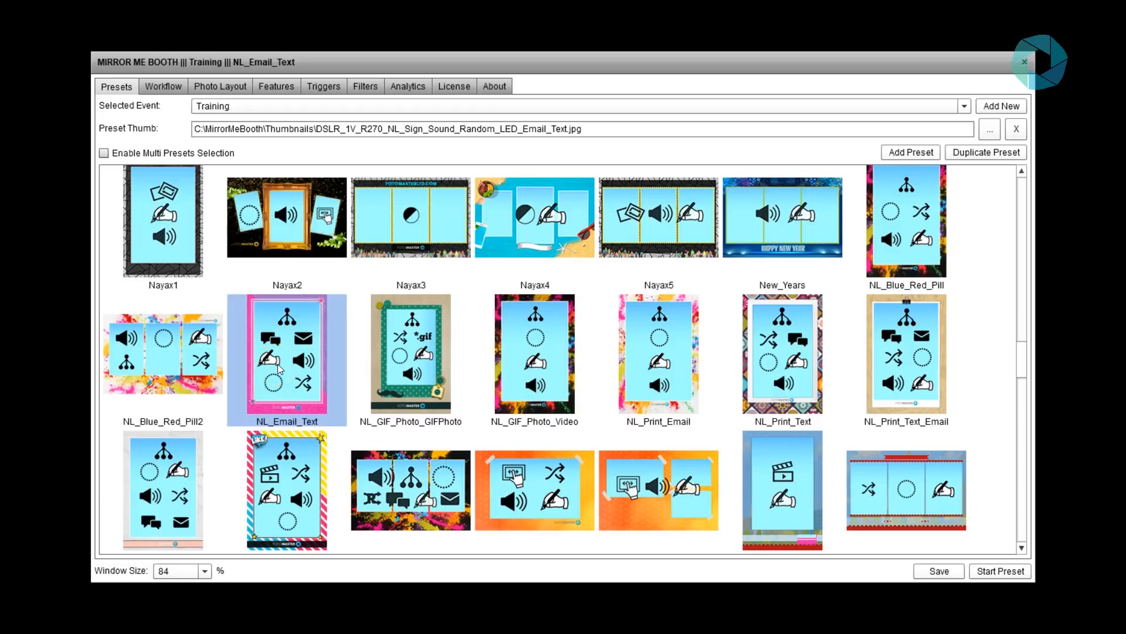
left_click(164, 88)
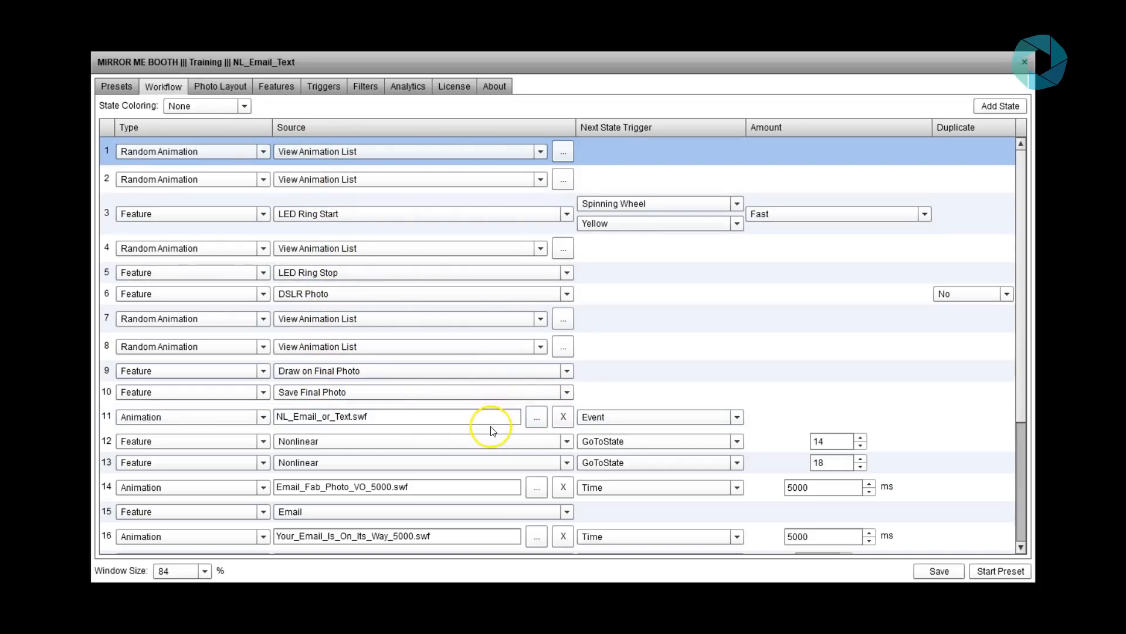
left_click(376, 416)
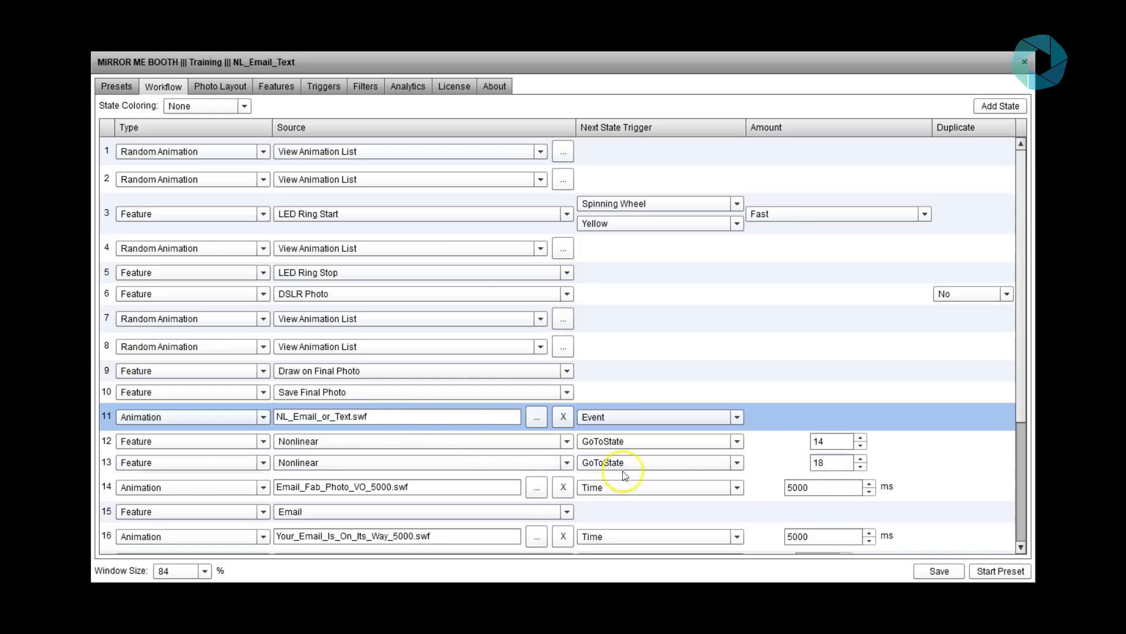
left_click_drag(1022, 310, 1020, 435)
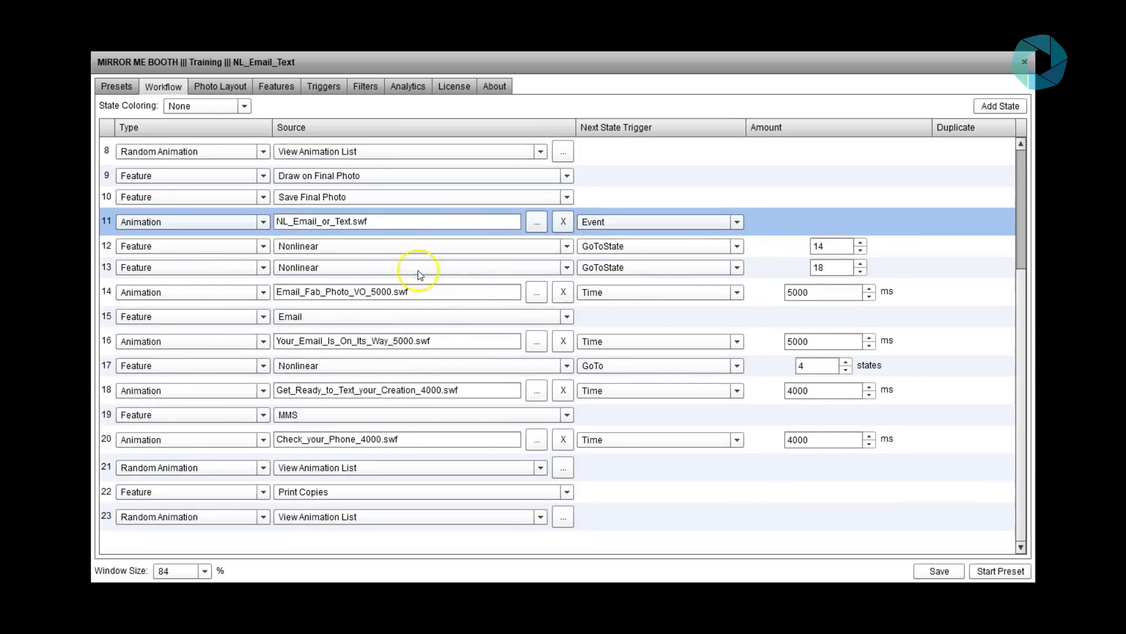
left_click(305, 223)
left_click(367, 220)
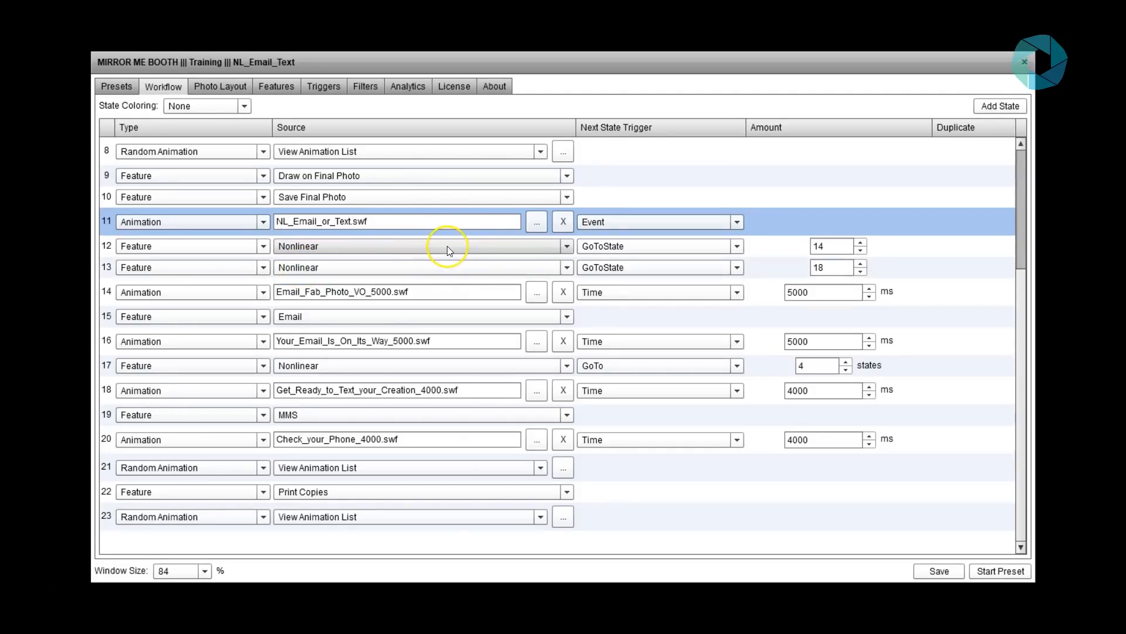
Step: Try GoTo as state 12's next state trigger with forward and backward amounts down to -2 states, and restore GoToState
left_click(645, 248)
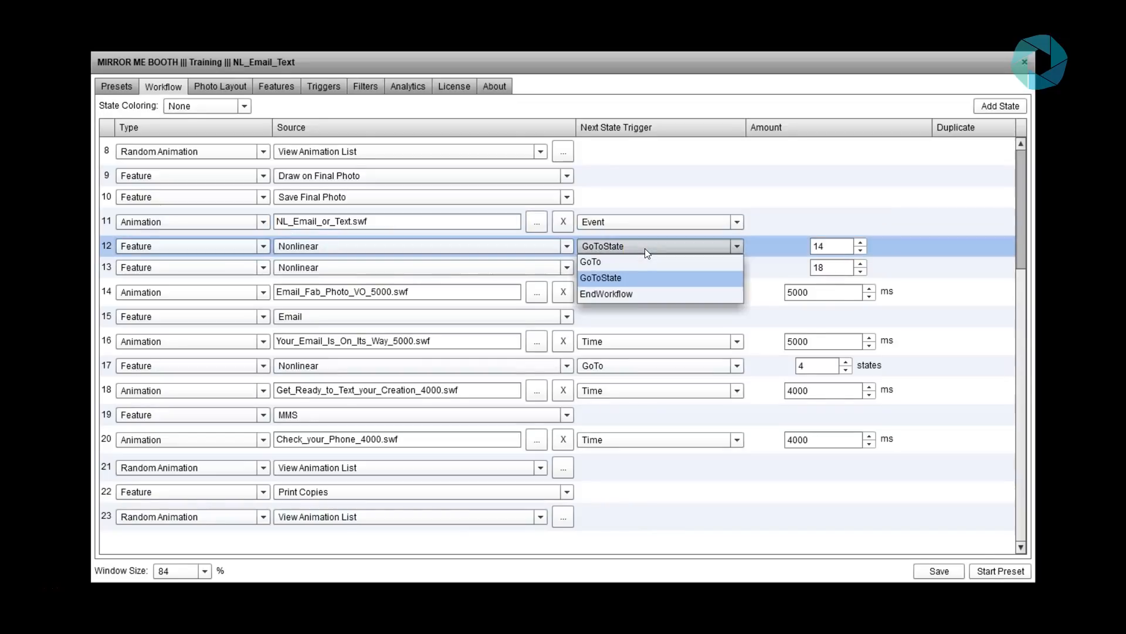
left_click(591, 261)
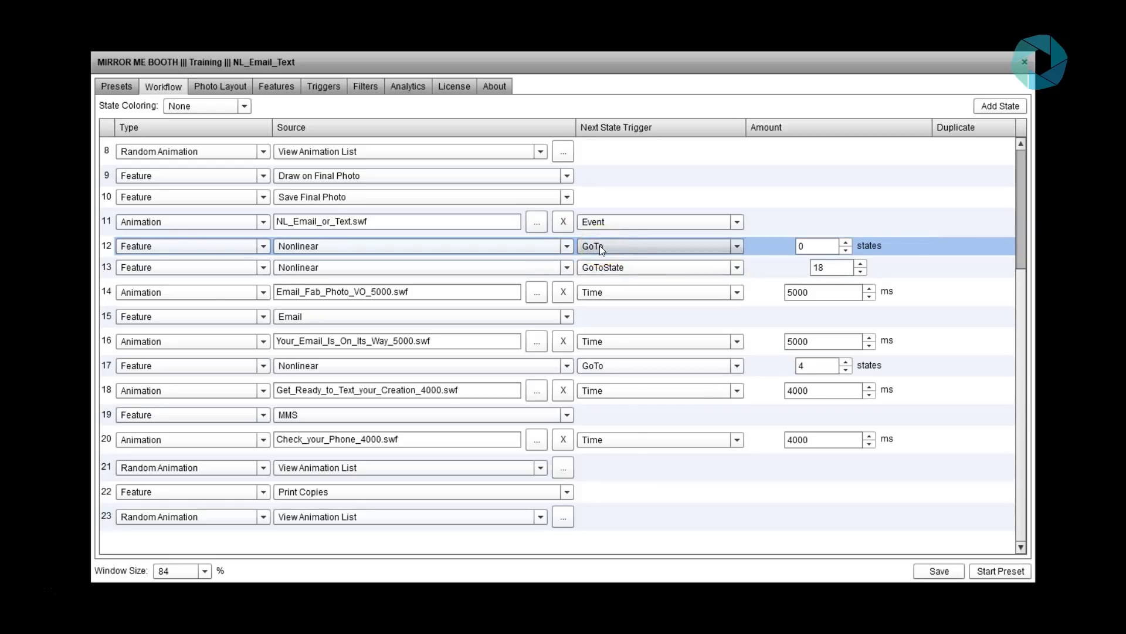
left_click(833, 250)
left_click(849, 242)
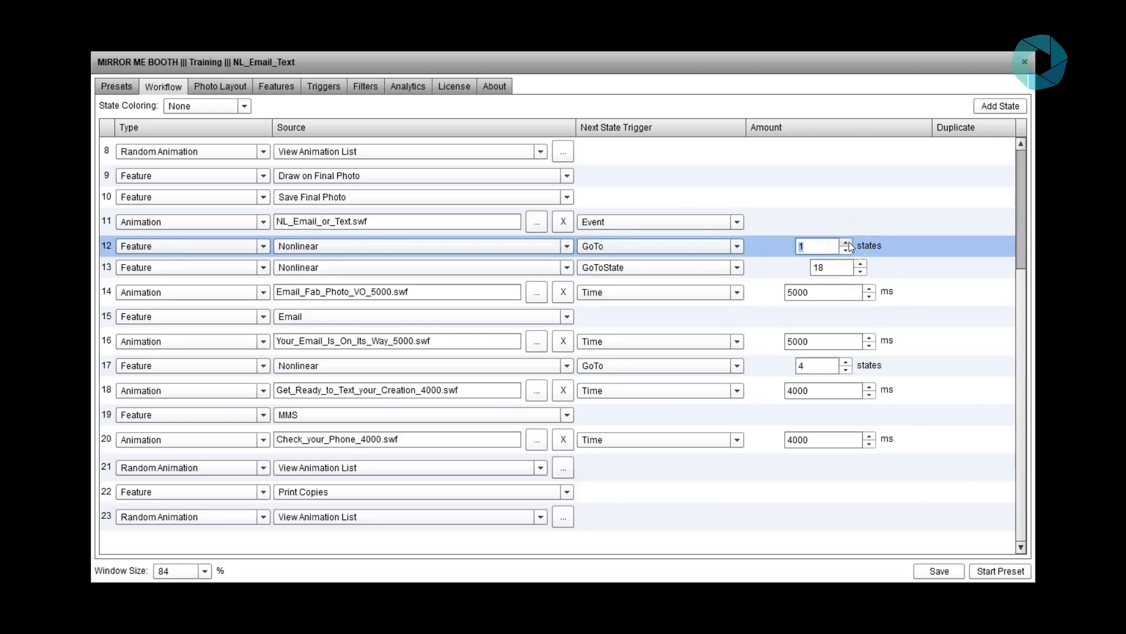
left_click(850, 242)
left_click(806, 247)
left_click(848, 252)
left_click(848, 252)
left_click(849, 252)
left_click(691, 254)
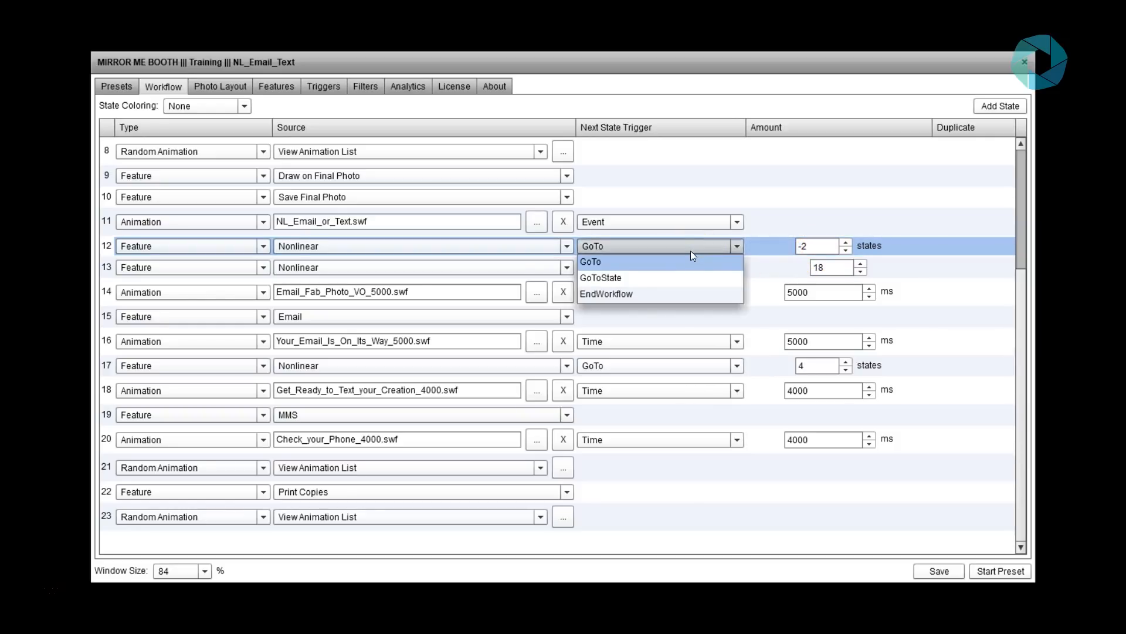
left_click(626, 279)
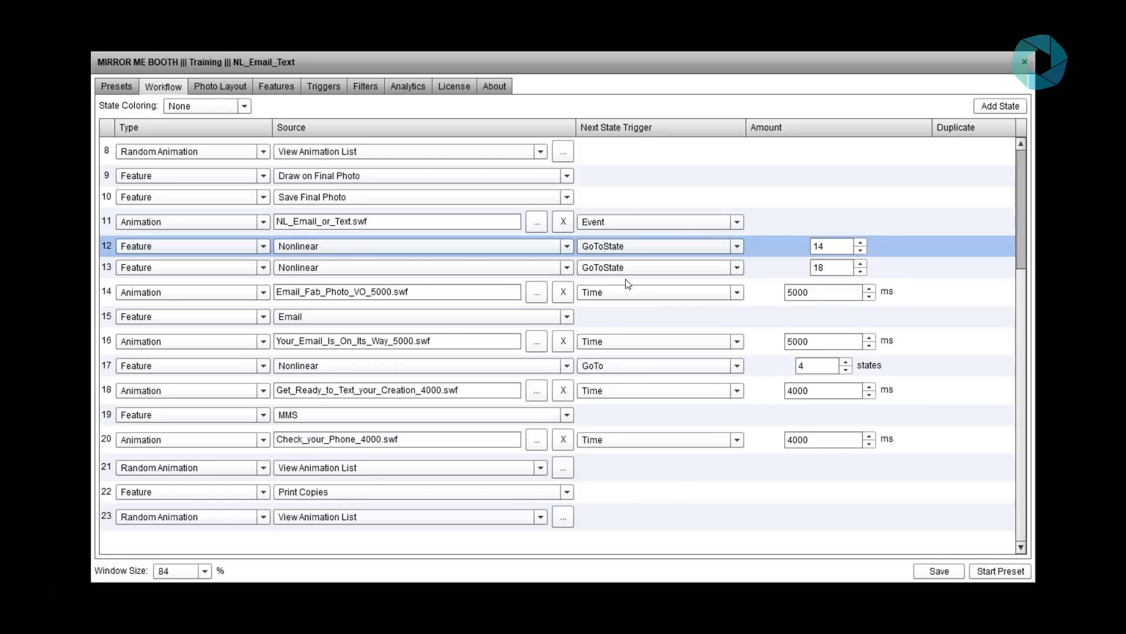
Step: Examine state 12's GoToState target at state 14 and its trigger options, keeping GoToState selected
left_click(639, 253)
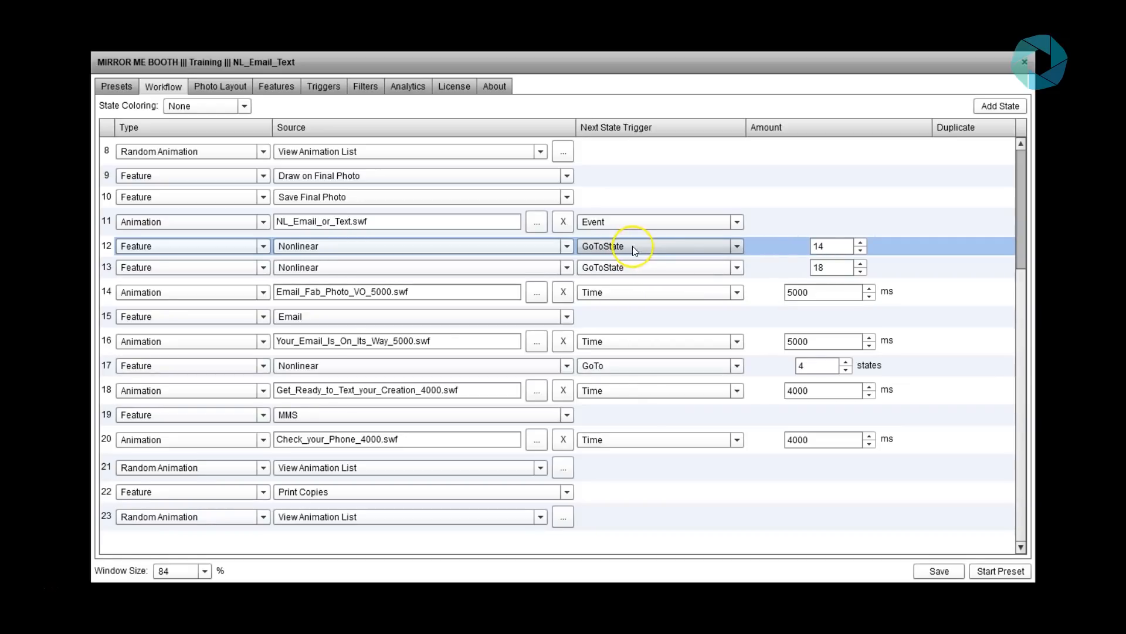
left_click(824, 248)
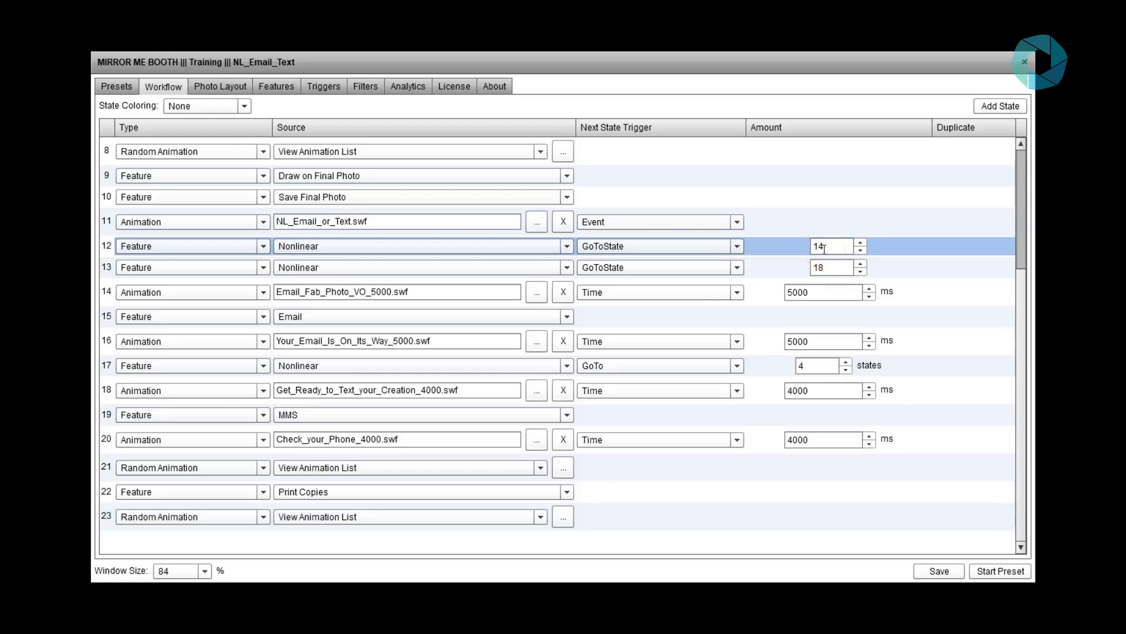
left_click(768, 296)
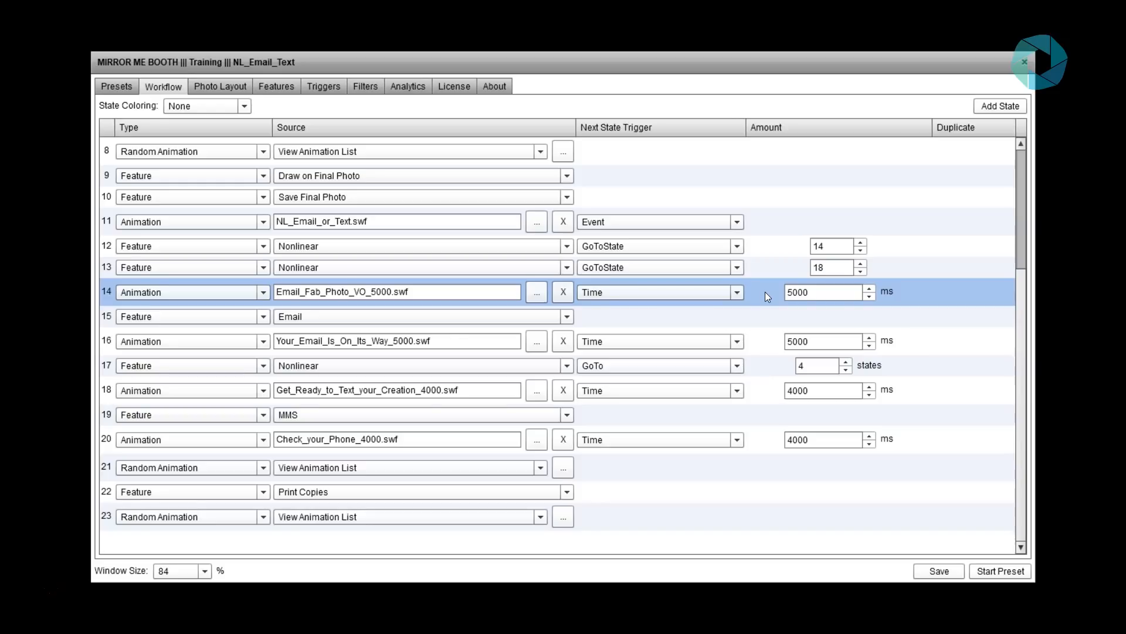
left_click(682, 245)
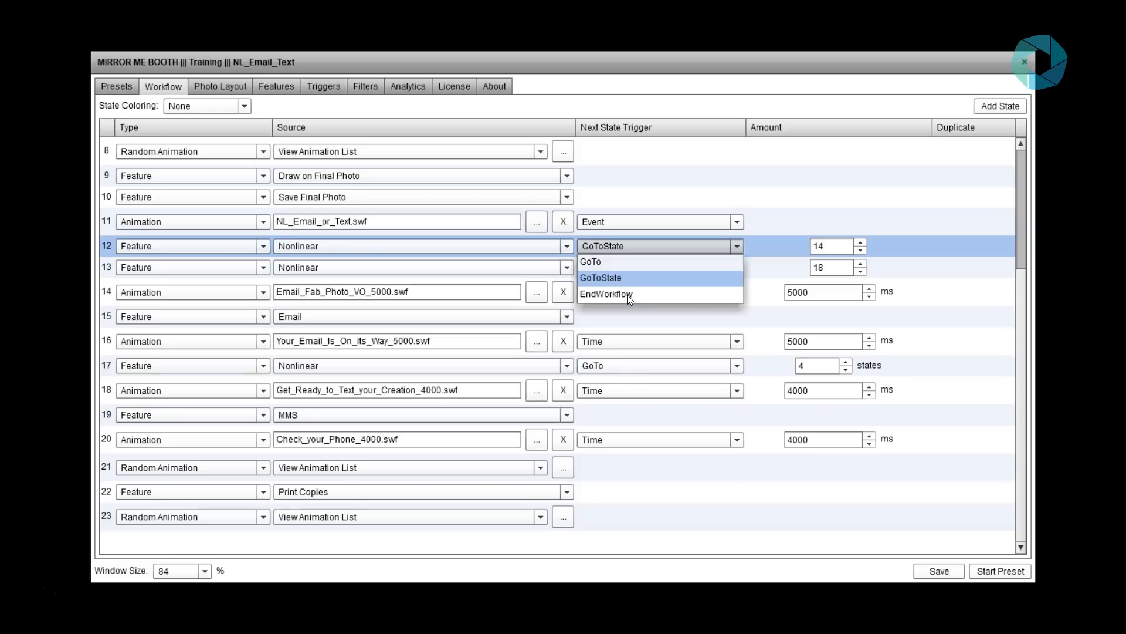
left_click(632, 277)
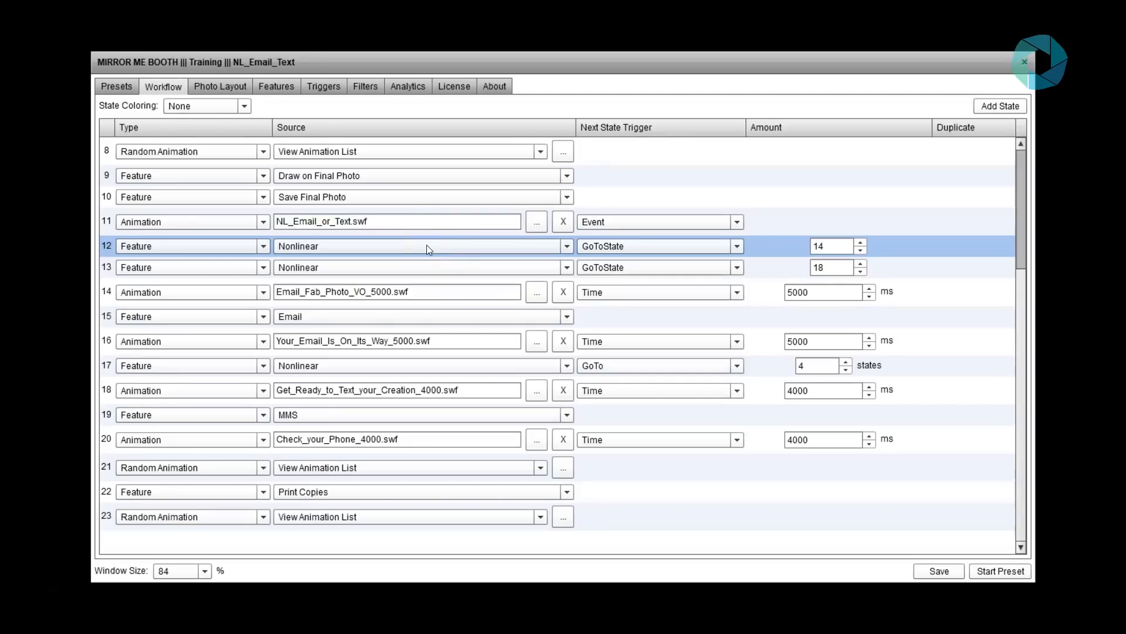
Step: Switch to Internet Explorer to view the Email or Text choice animation, and return to the Mirror Me Booth workflow
key("super")
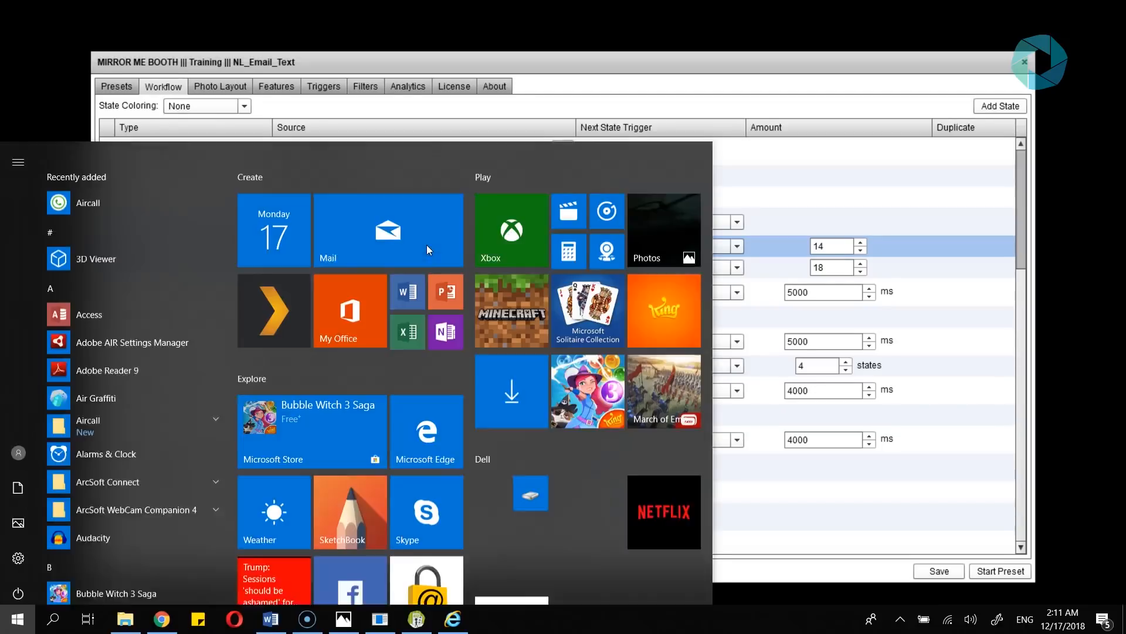
left_click(469, 618)
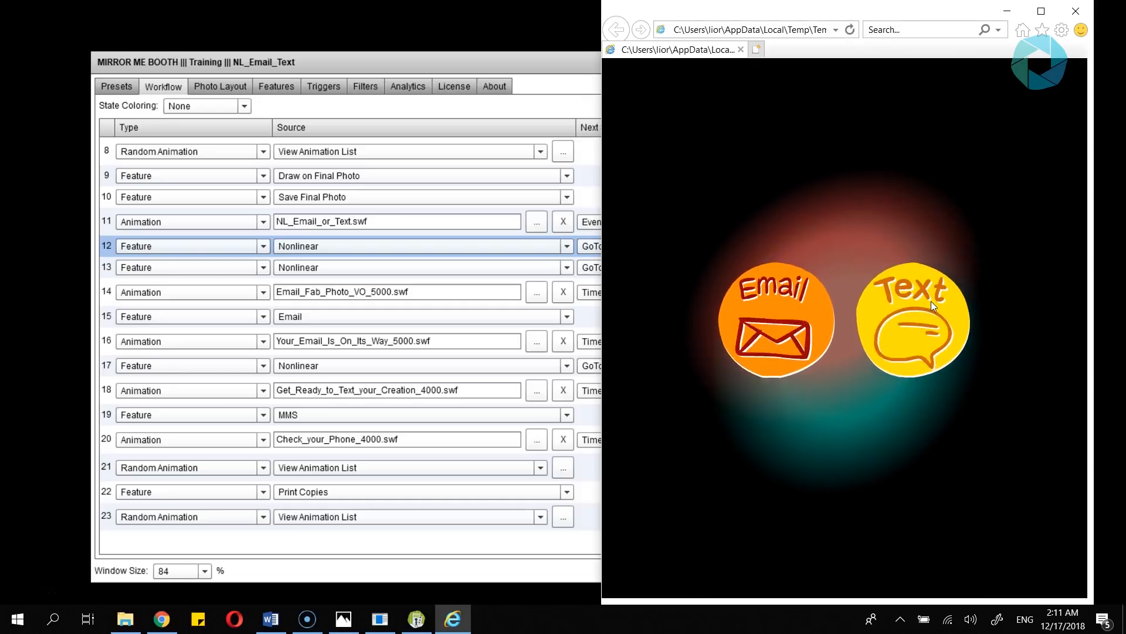
left_click(439, 58)
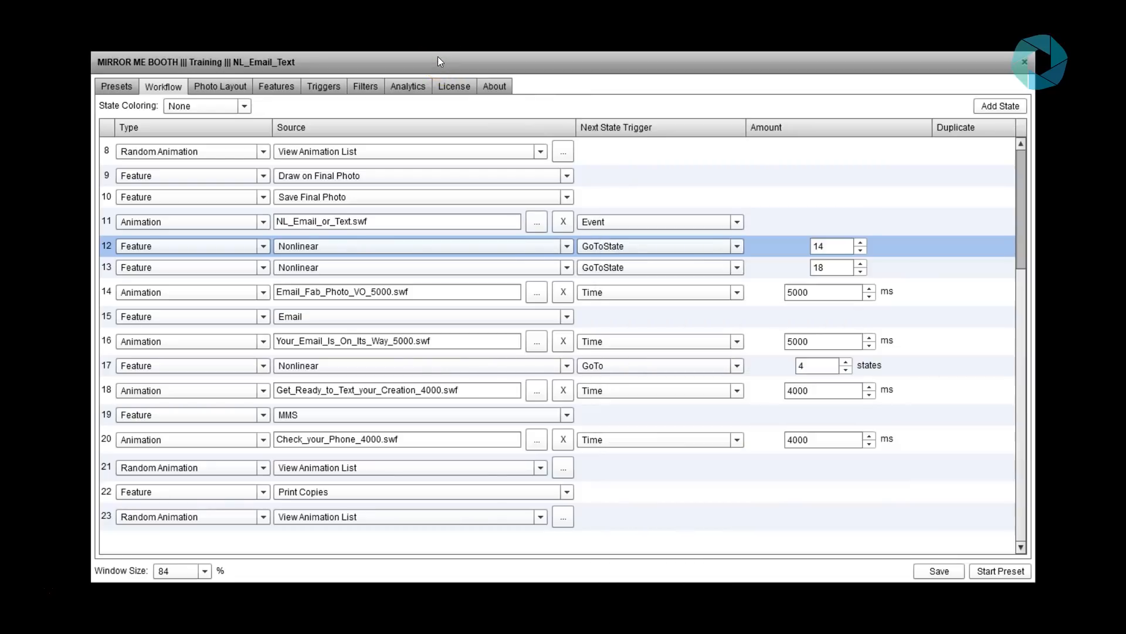
Step: Trace the email and text branches of the workflow from state 11 through the state 17 GoTo jump to state 21
left_click(303, 222)
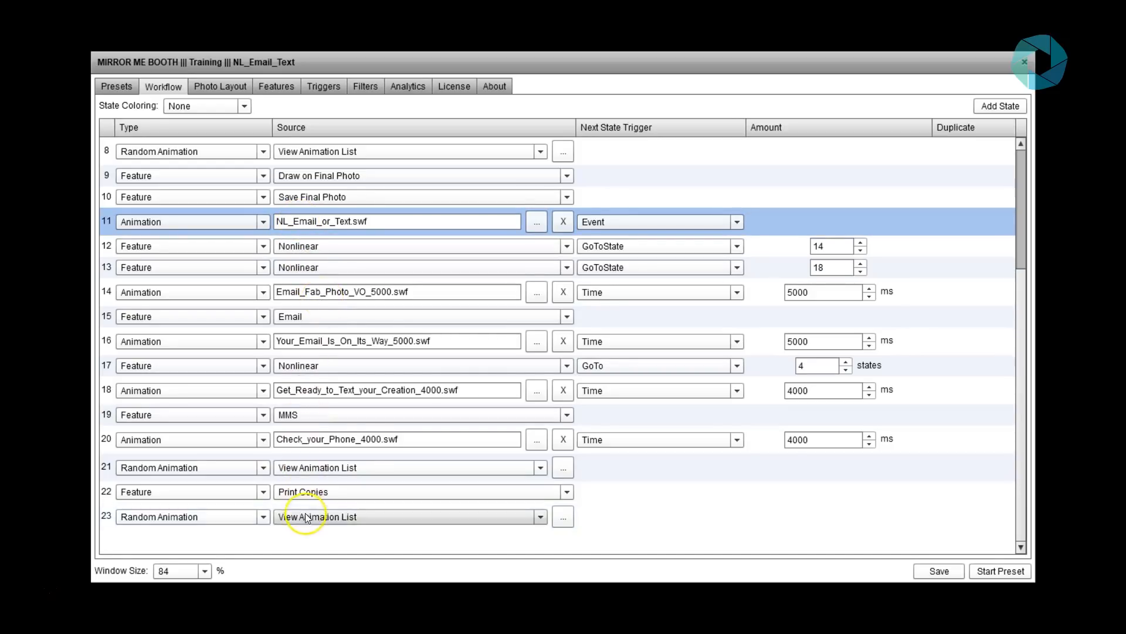
left_click(308, 292)
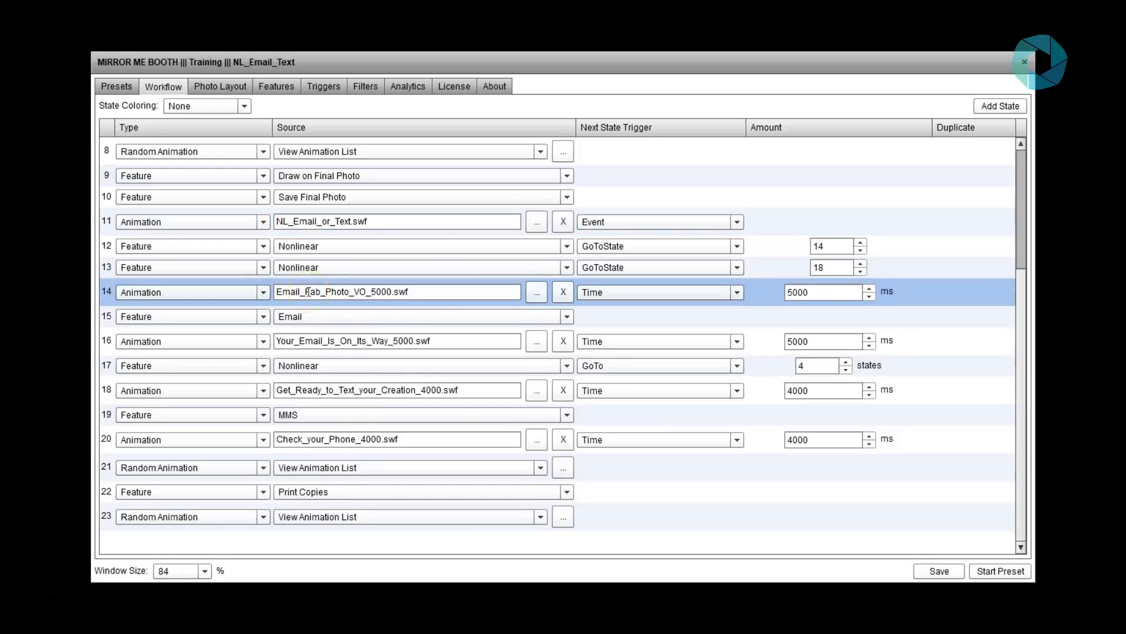
left_click(390, 292)
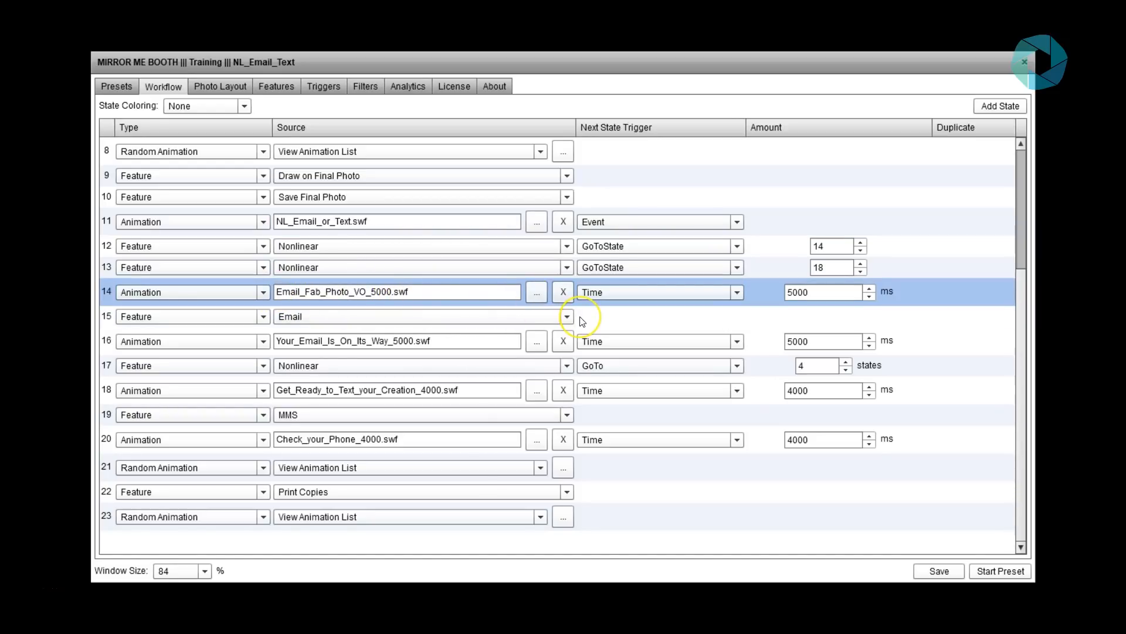
left_click(388, 346)
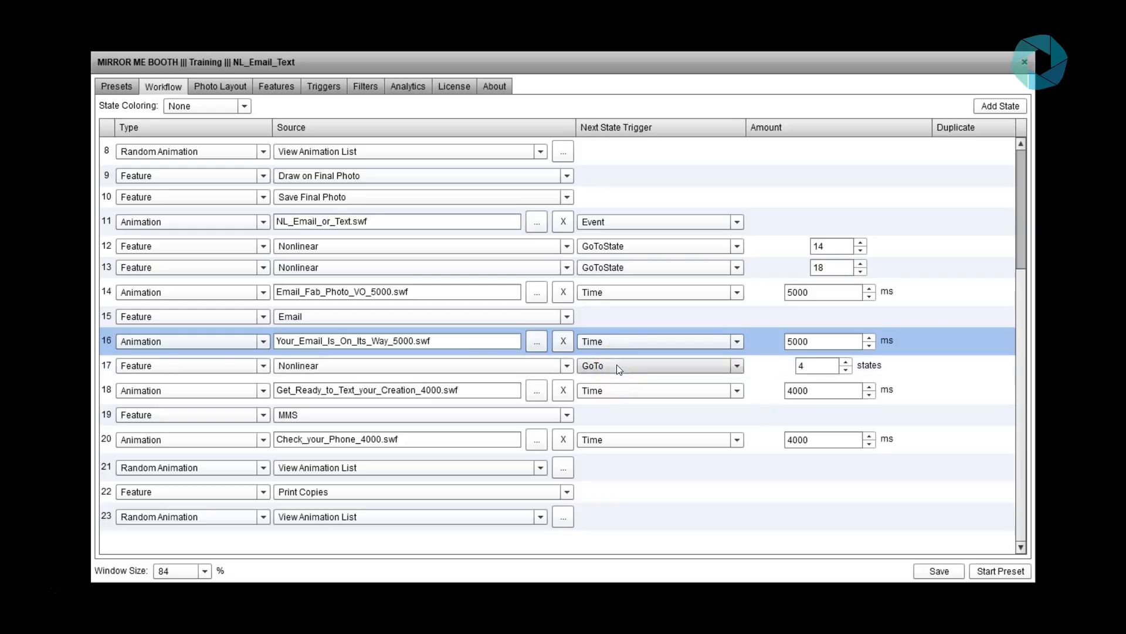
left_click(820, 367)
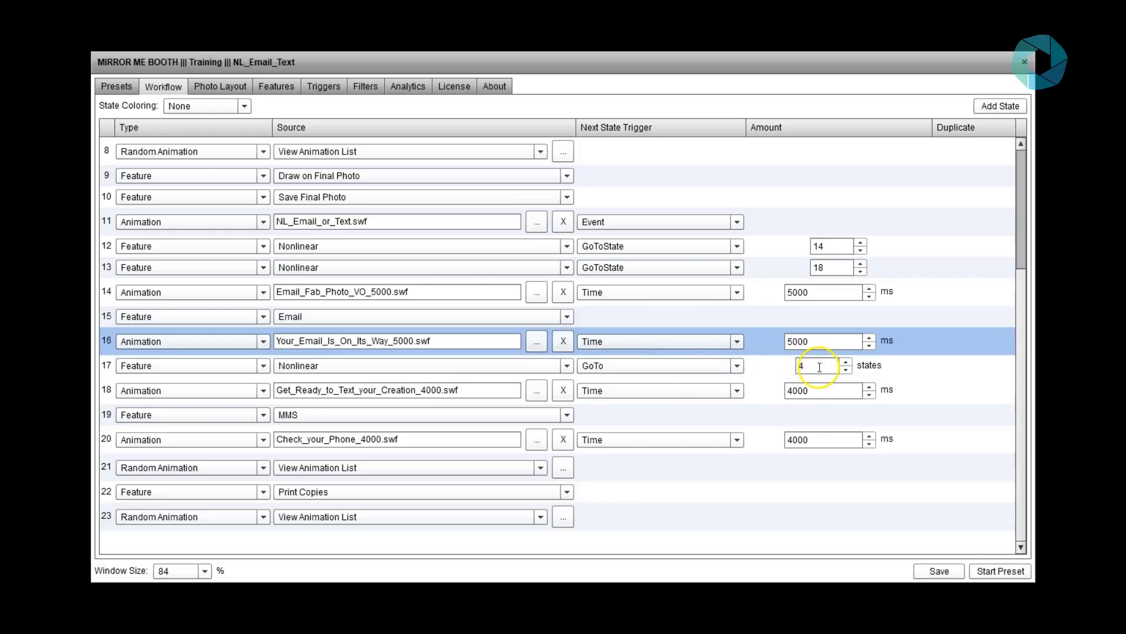
left_click(759, 386)
left_click(758, 421)
left_click(758, 438)
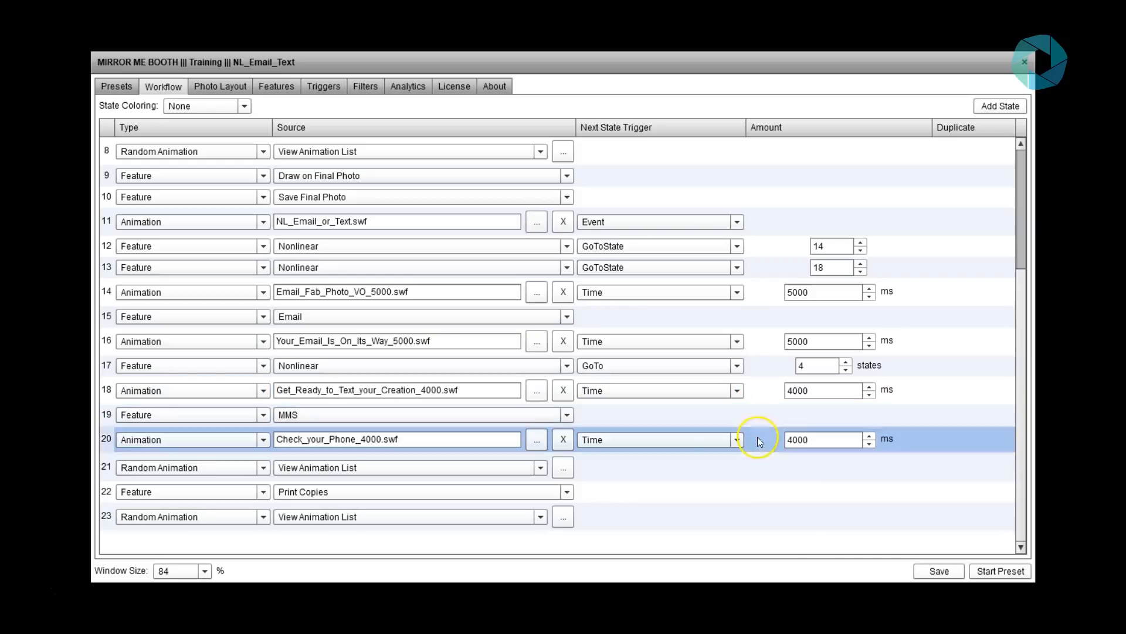
left_click(617, 469)
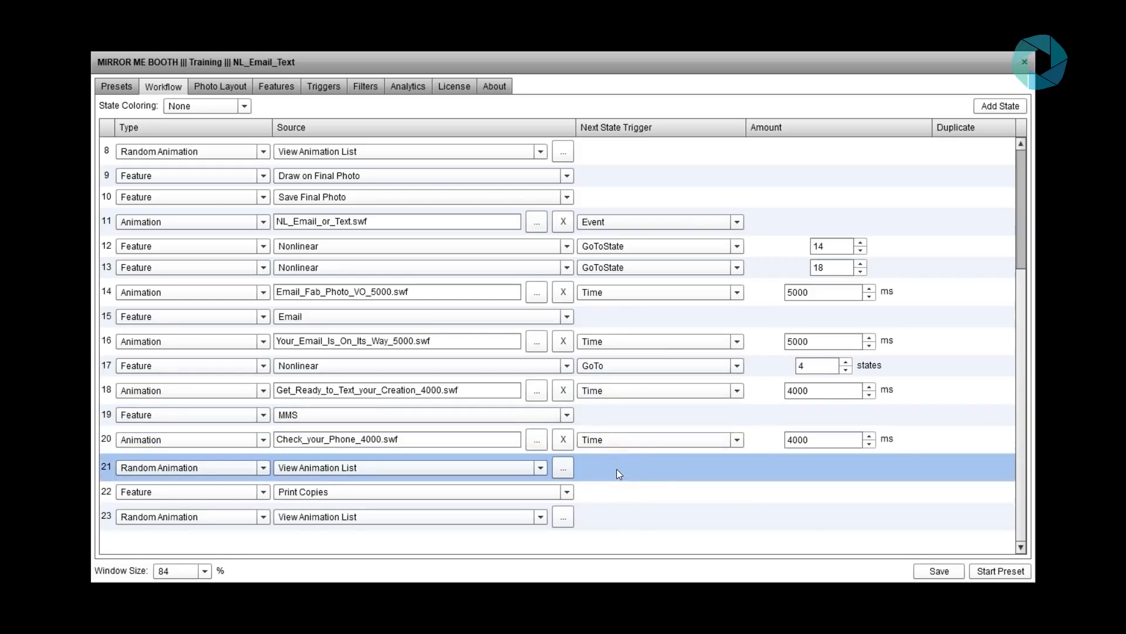
Step: View state 21's animation list, and trace the text branch from state 11 through states 18 to 23
left_click(525, 471)
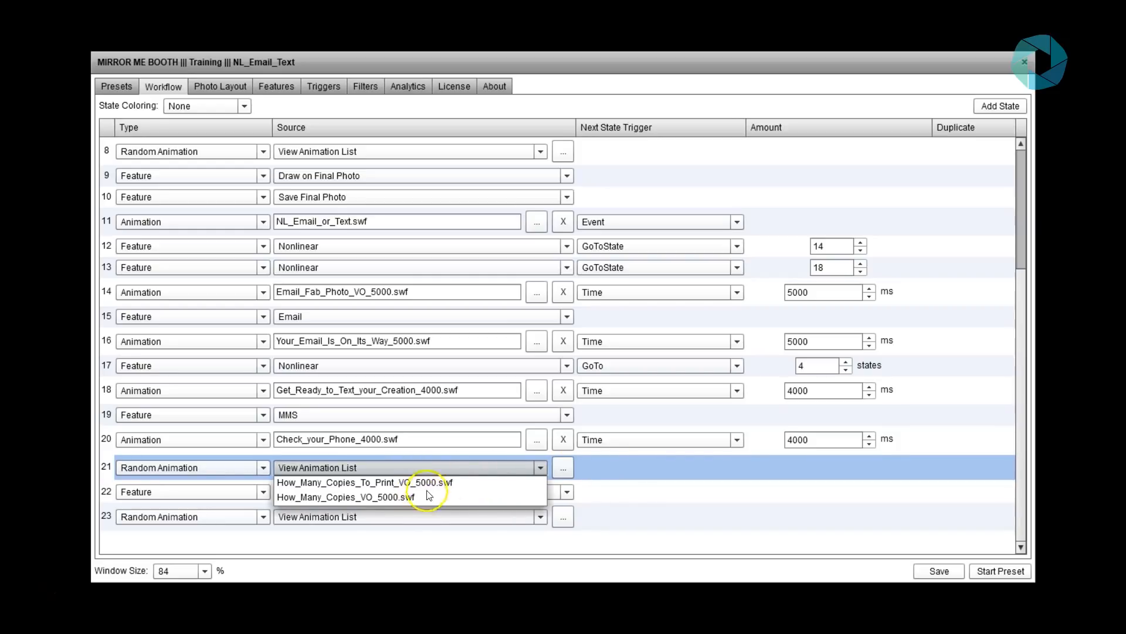
left_click(427, 467)
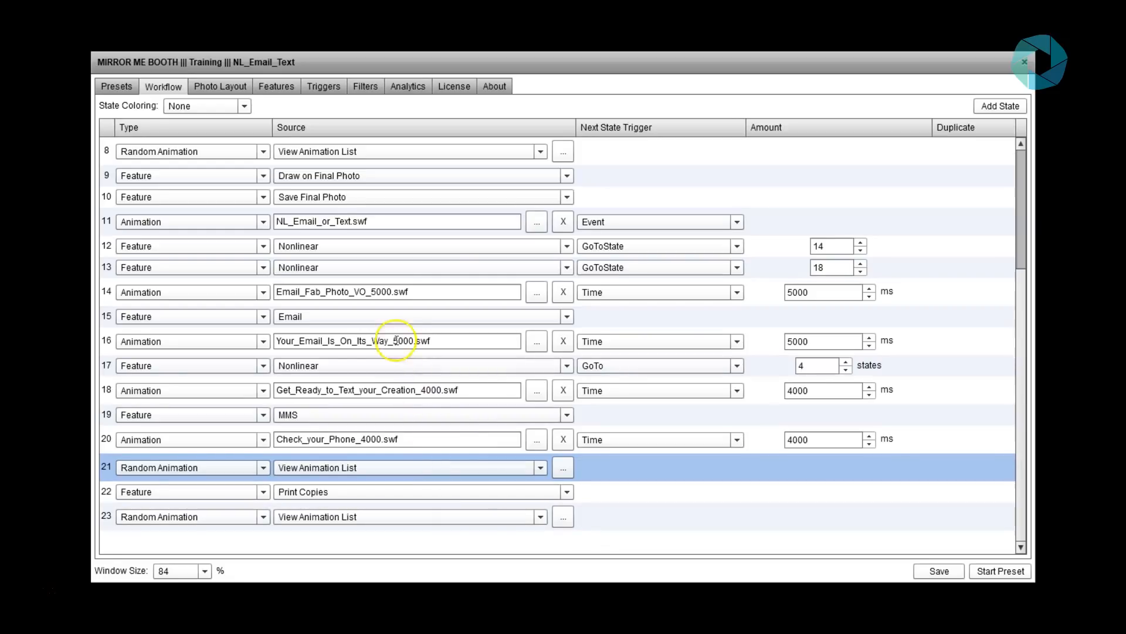
left_click(346, 222)
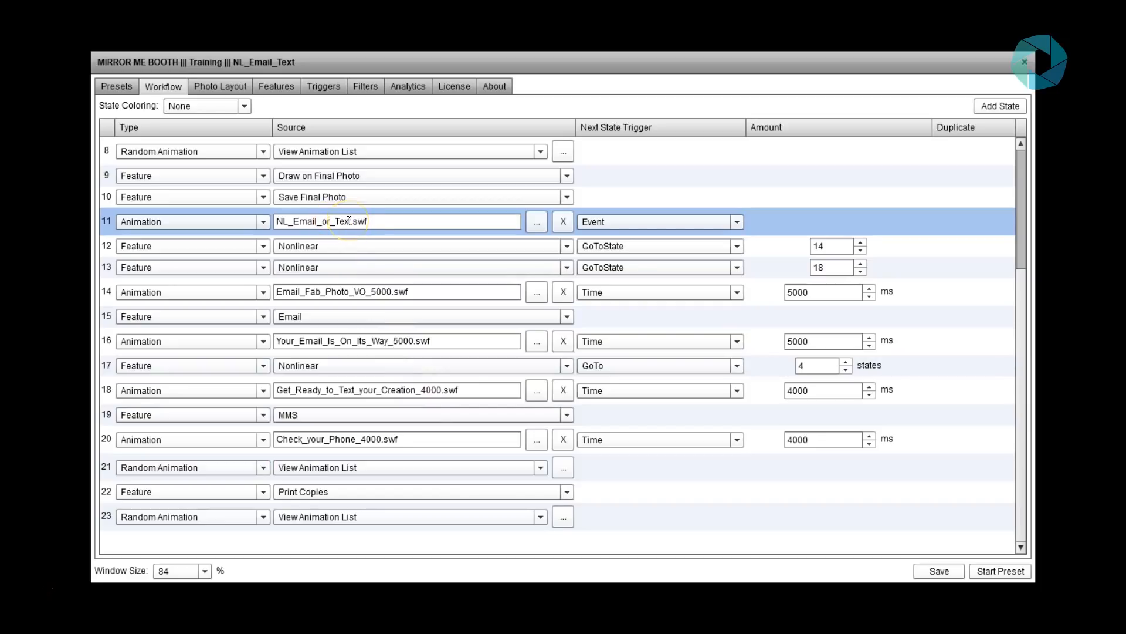
left_click(436, 389)
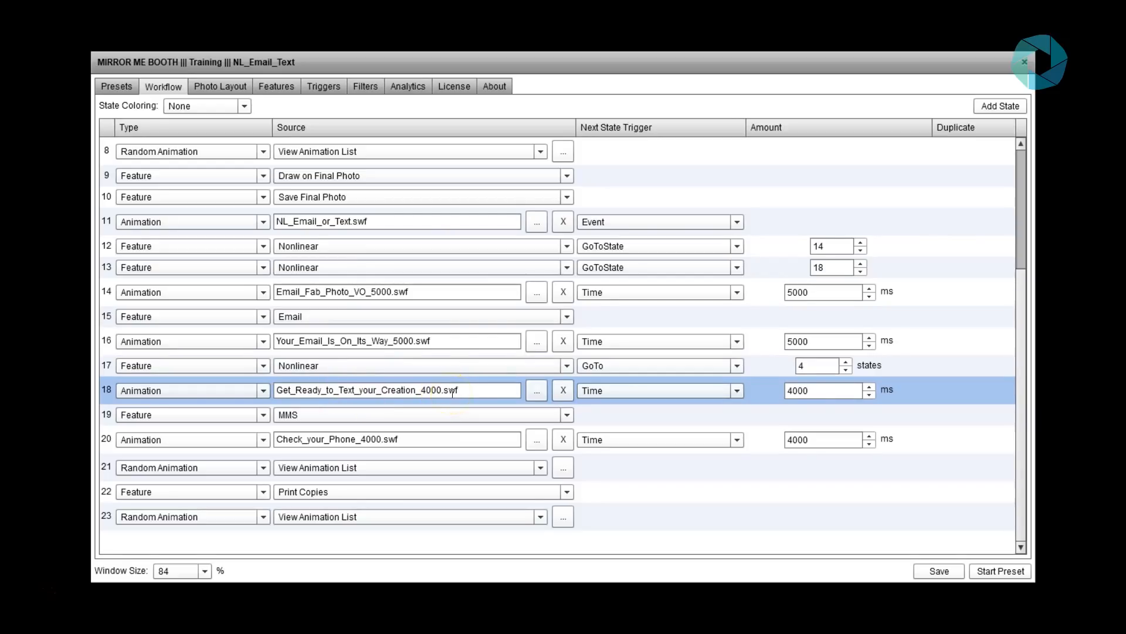
left_click(598, 419)
left_click(772, 445)
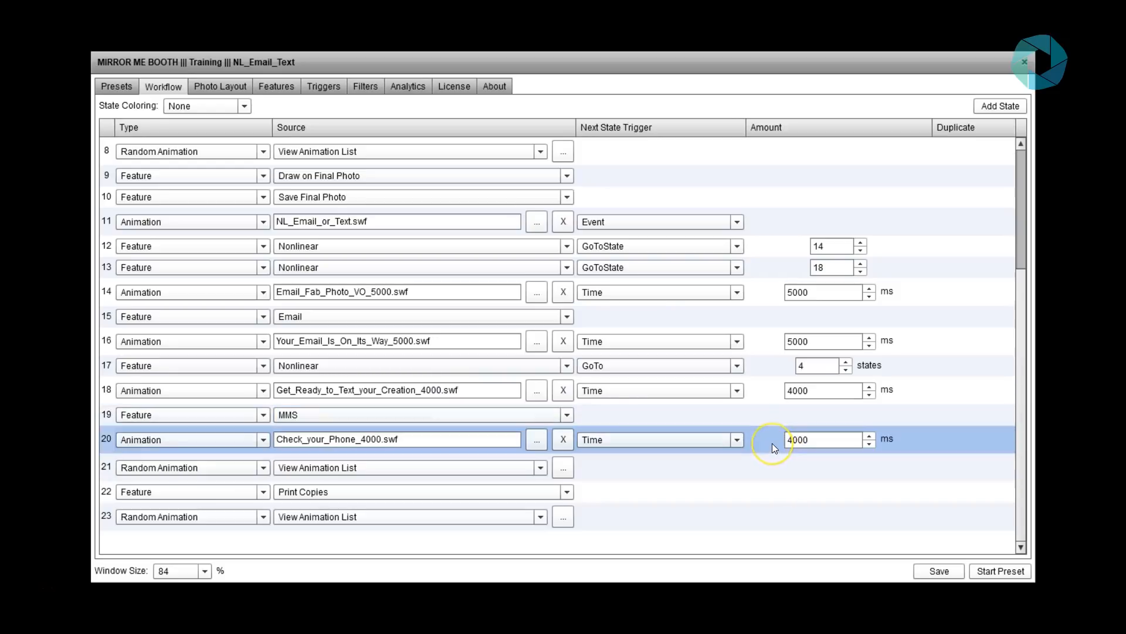
left_click(639, 472)
left_click(628, 493)
left_click(625, 517)
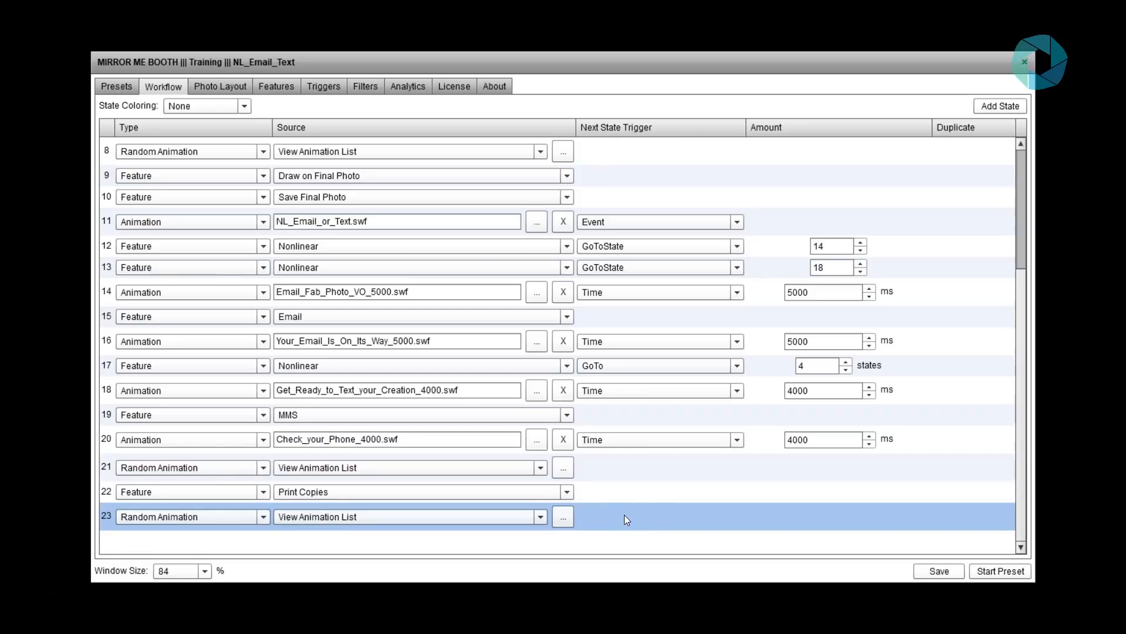
Step: Examine how the state 11 choice leads through states 12 and 13 to the email branch at state 14 and the text branch at state 18
left_click(299, 221)
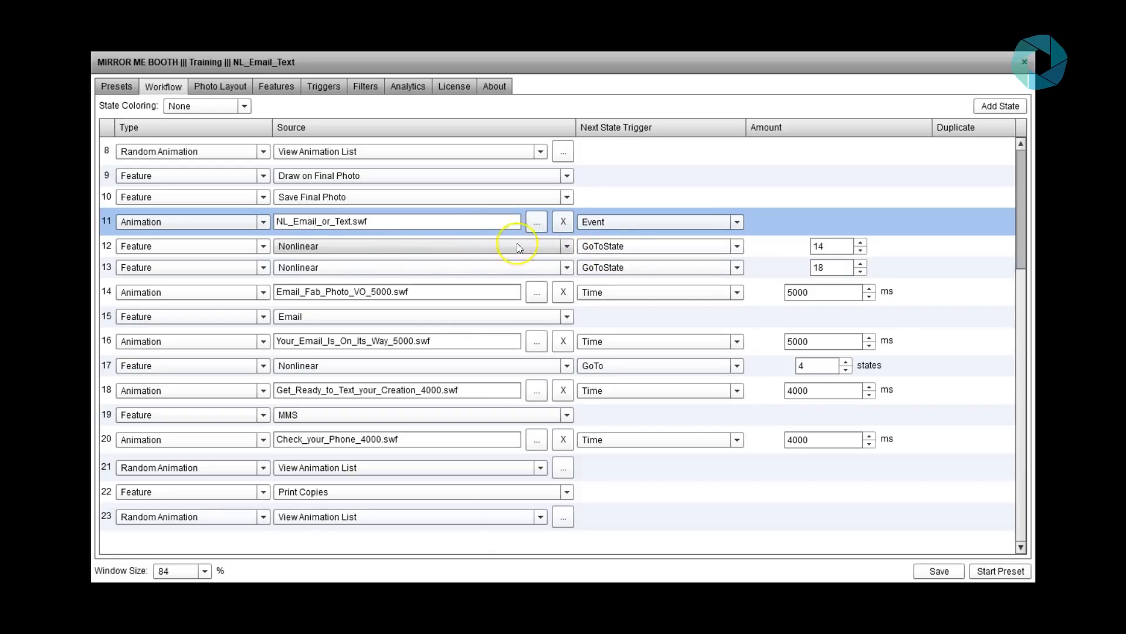
left_click(829, 246)
left_click(698, 240)
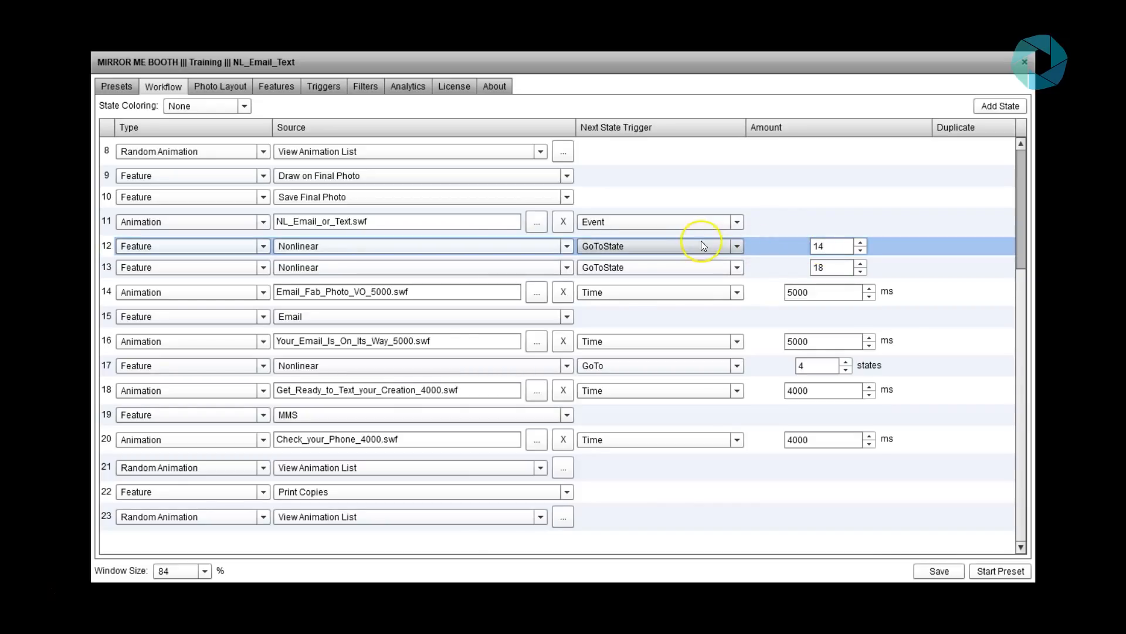
left_click(747, 295)
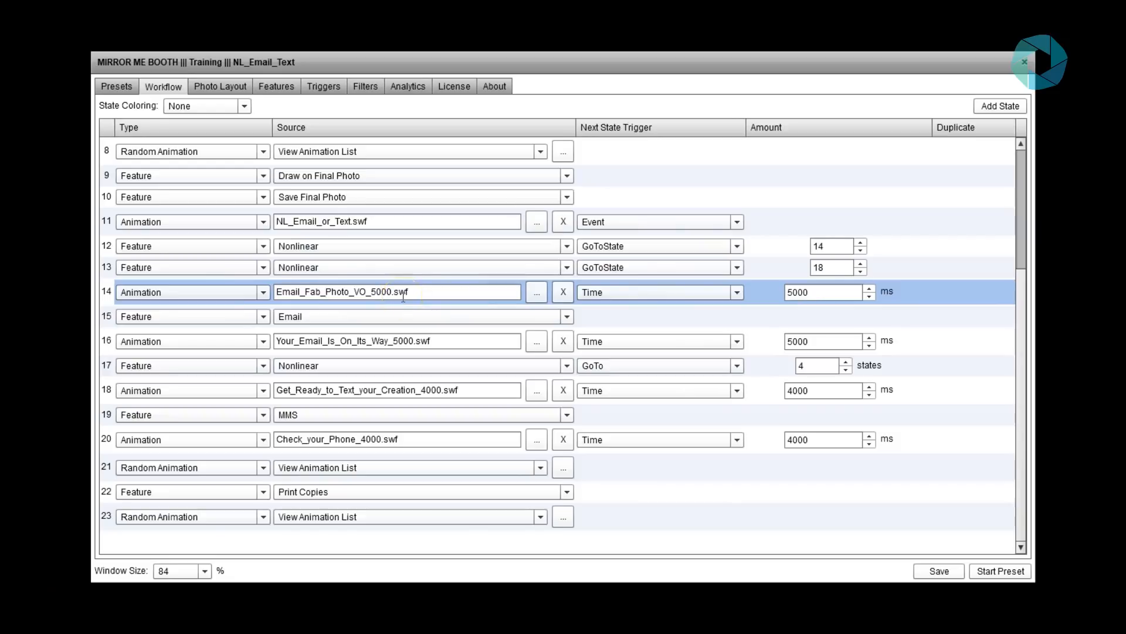
left_click(339, 222)
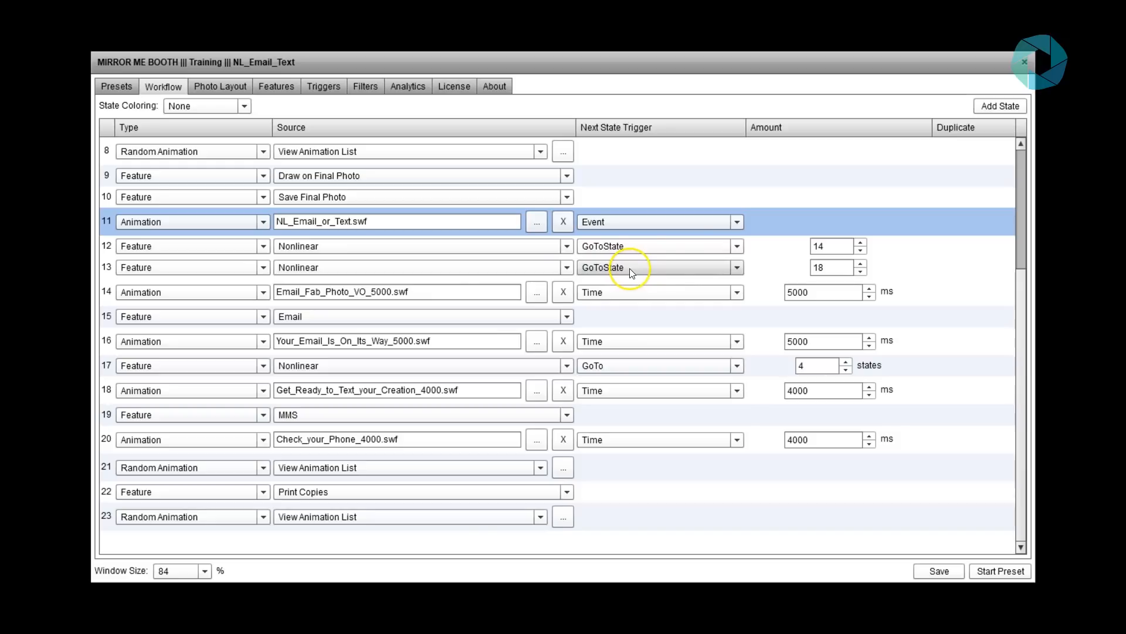
left_click(817, 268)
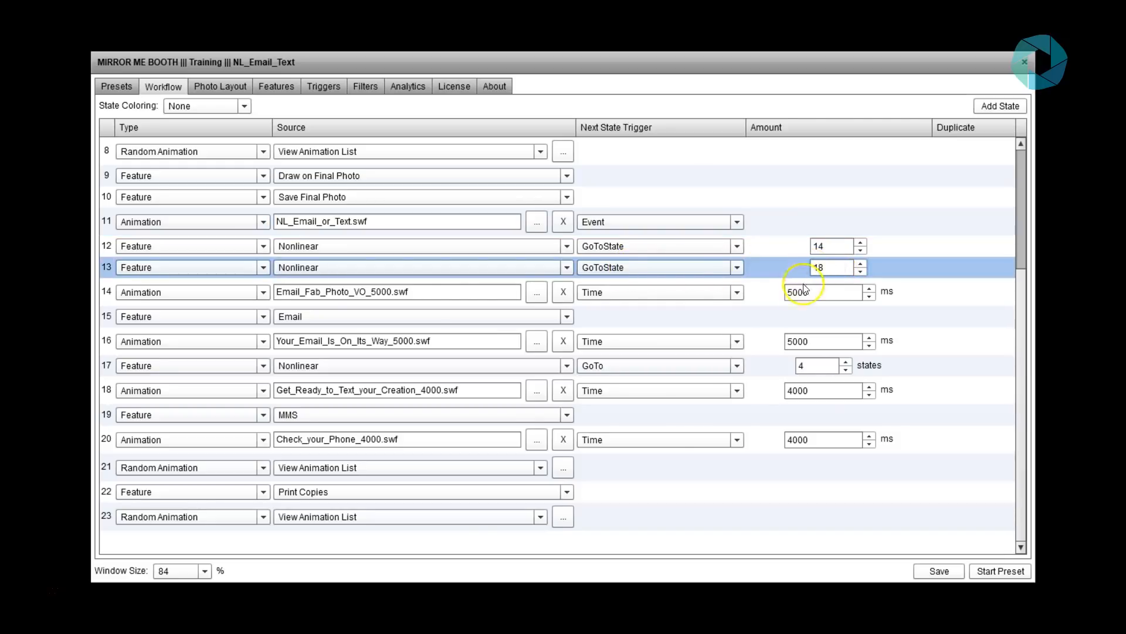
left_click(779, 390)
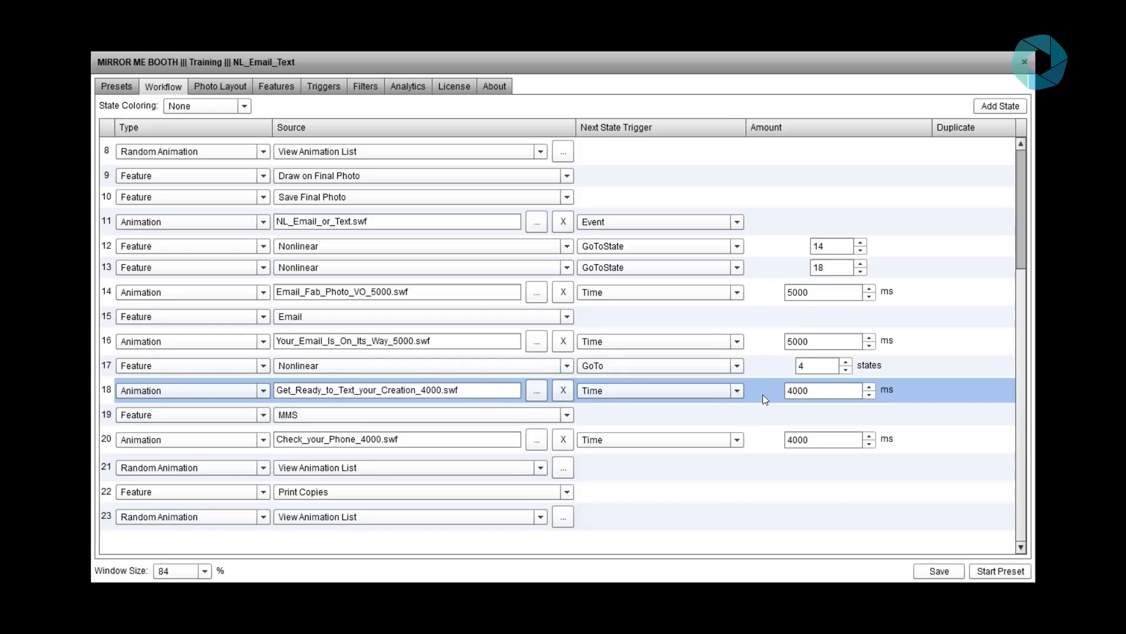
left_click(764, 395)
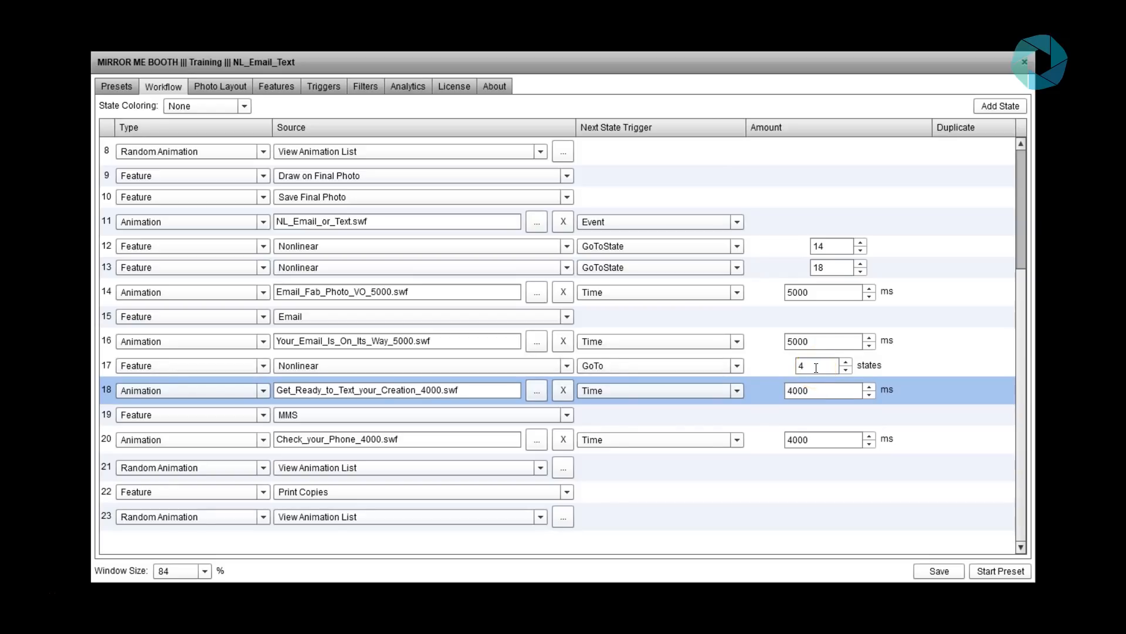
Step: Set the next state trigger of the nonlinear feature in state 17 to EndWorkflow
left_click(649, 369)
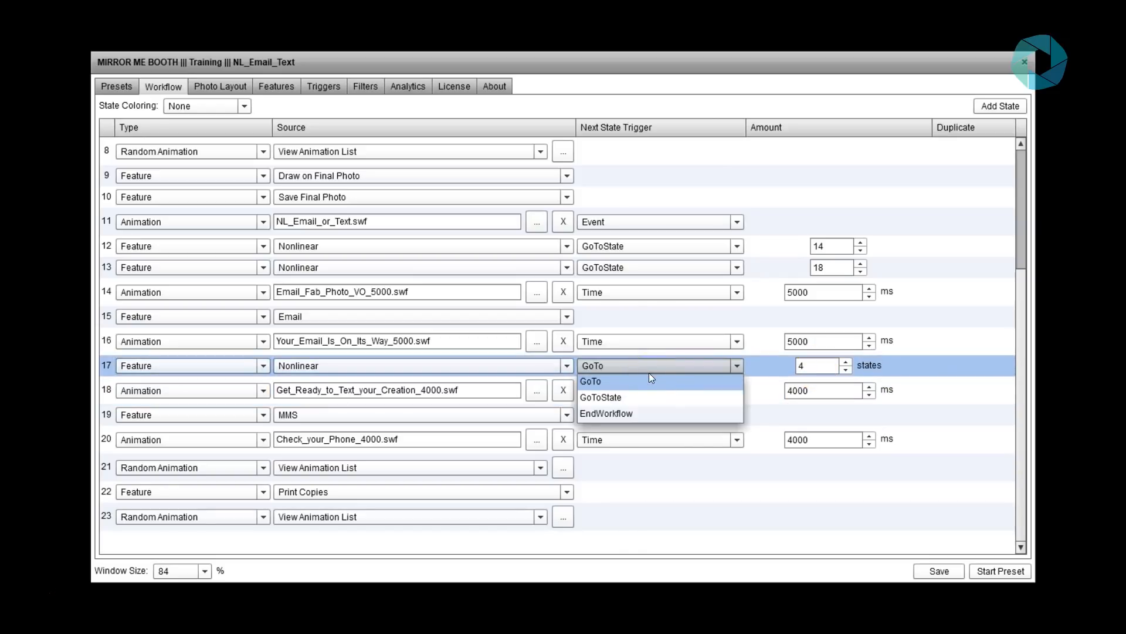
left_click(606, 414)
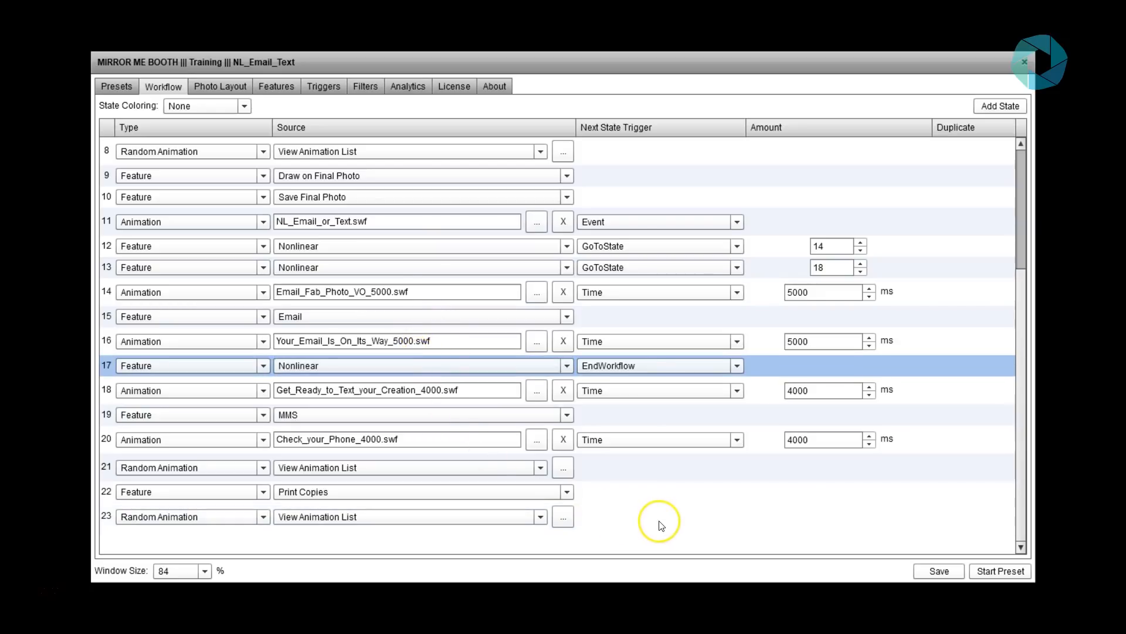
Step: Delete states 21 to 23 from the end of the workflow and save the preset
left_click(628, 517)
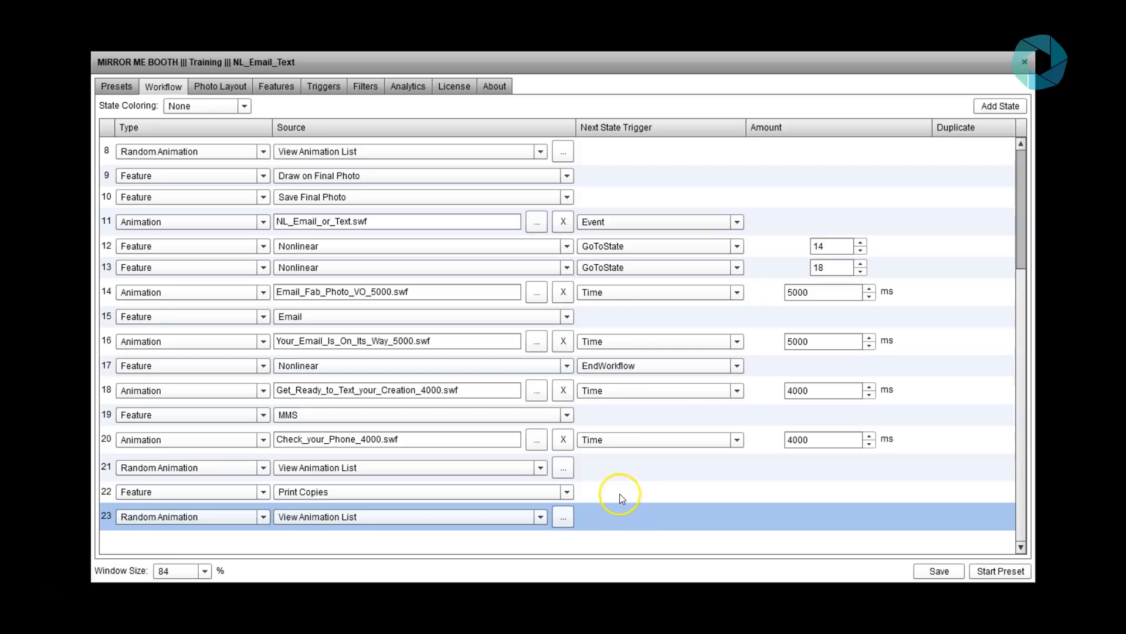
left_click(620, 494, "shift")
left_click(616, 461, "shift")
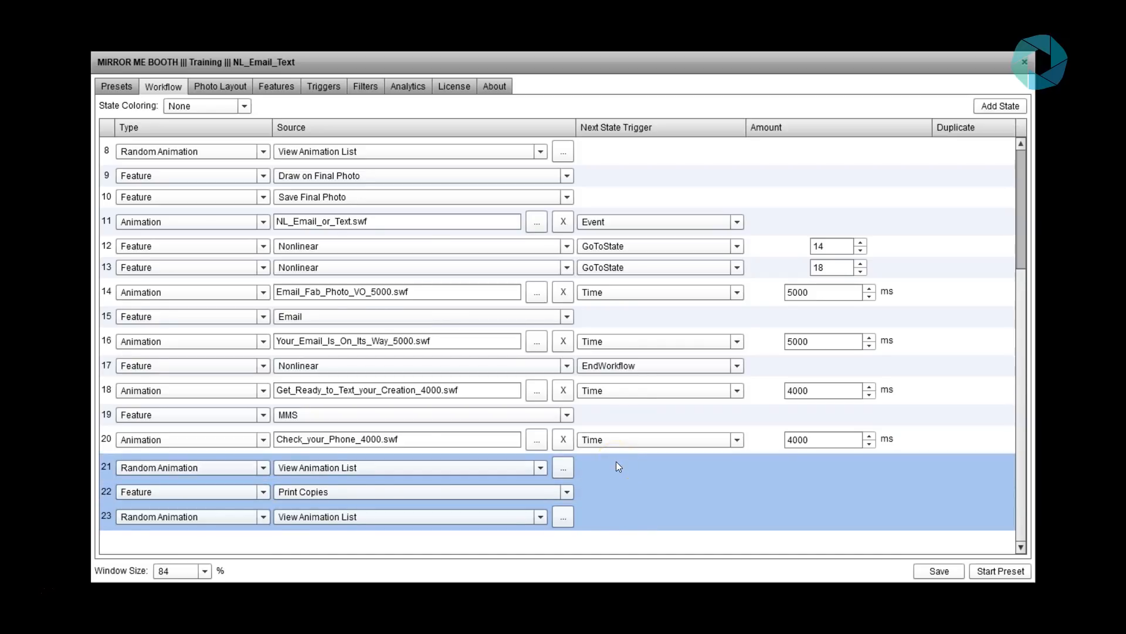
key("Delete")
left_click(943, 572)
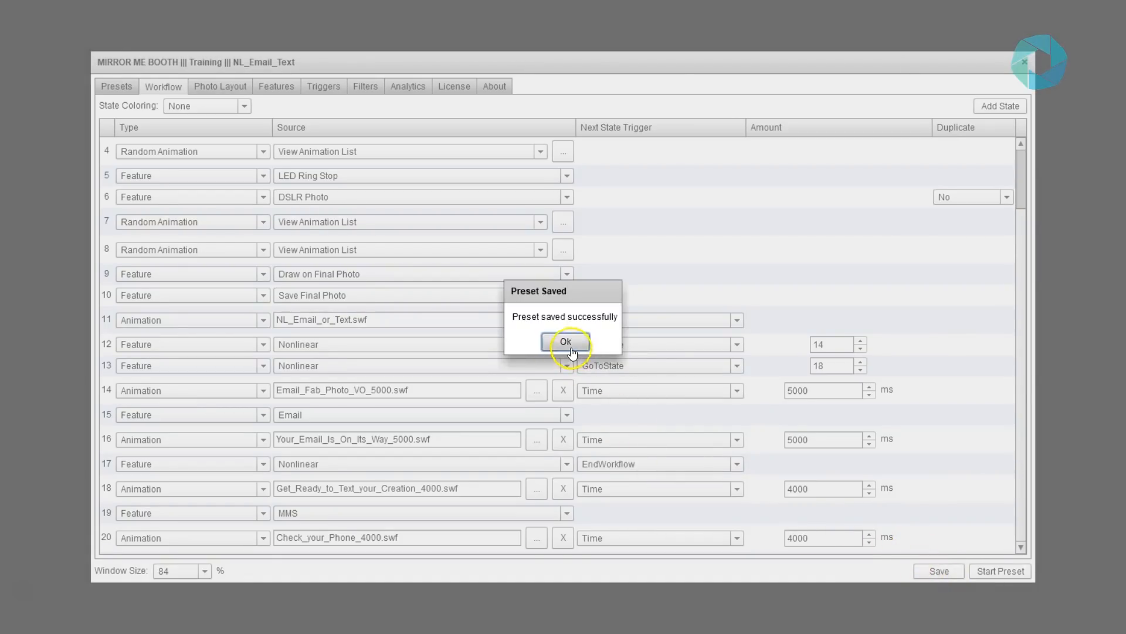
left_click(567, 342)
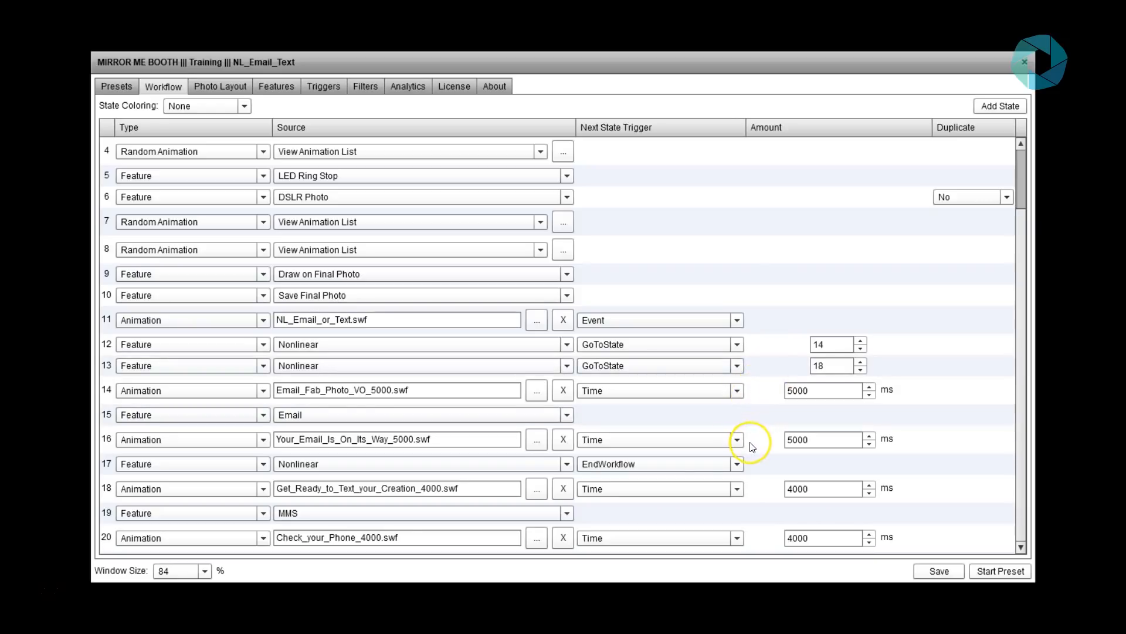
Step: Review state 17's EndWorkflow trigger and the text path from state 11 via state 13 to state 18, and save the preset again
left_click(753, 466)
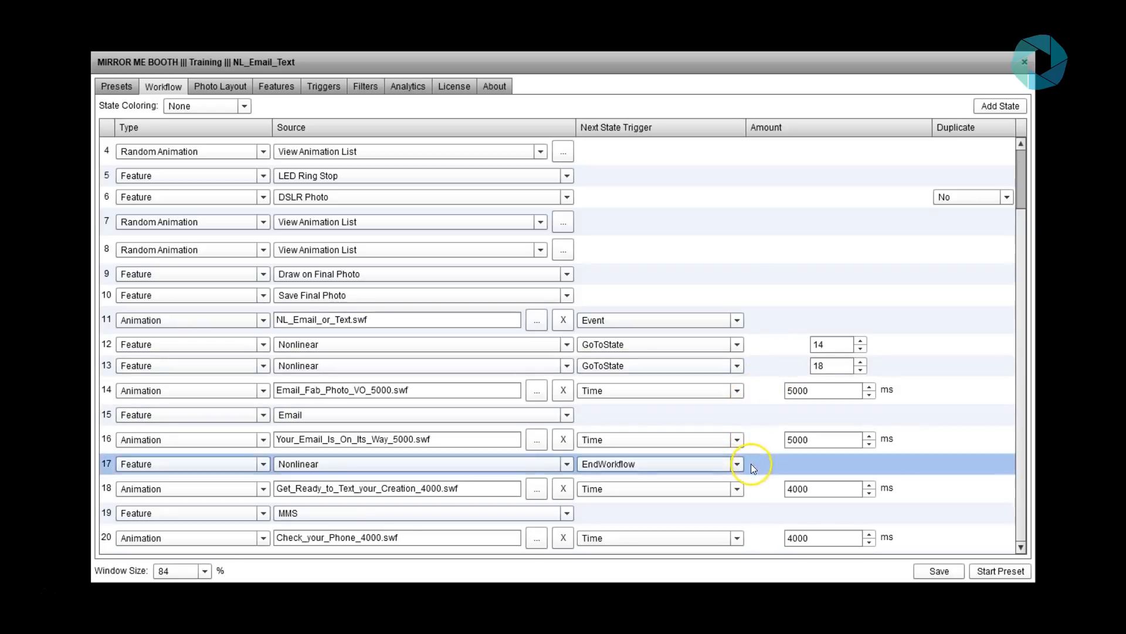
left_click(345, 319)
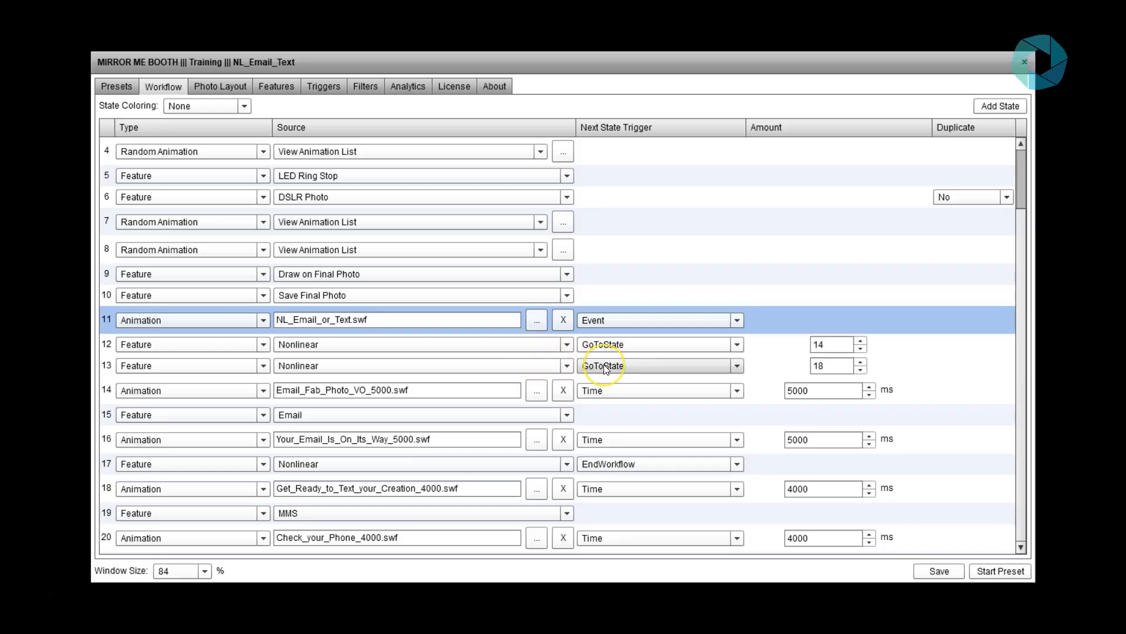
left_click(819, 366)
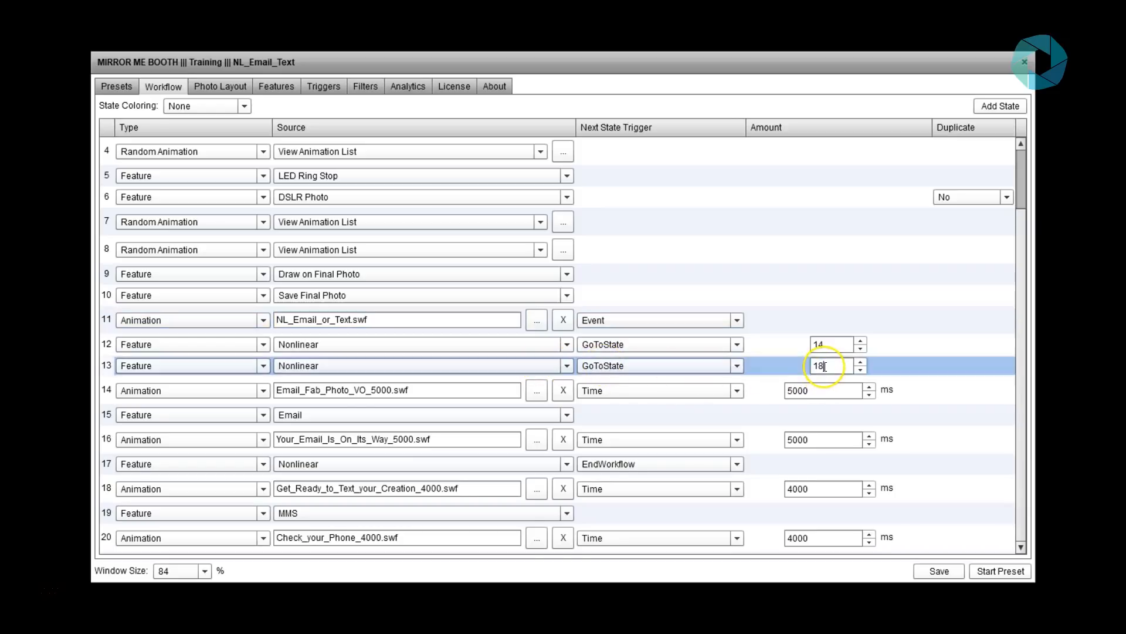
left_click(764, 491)
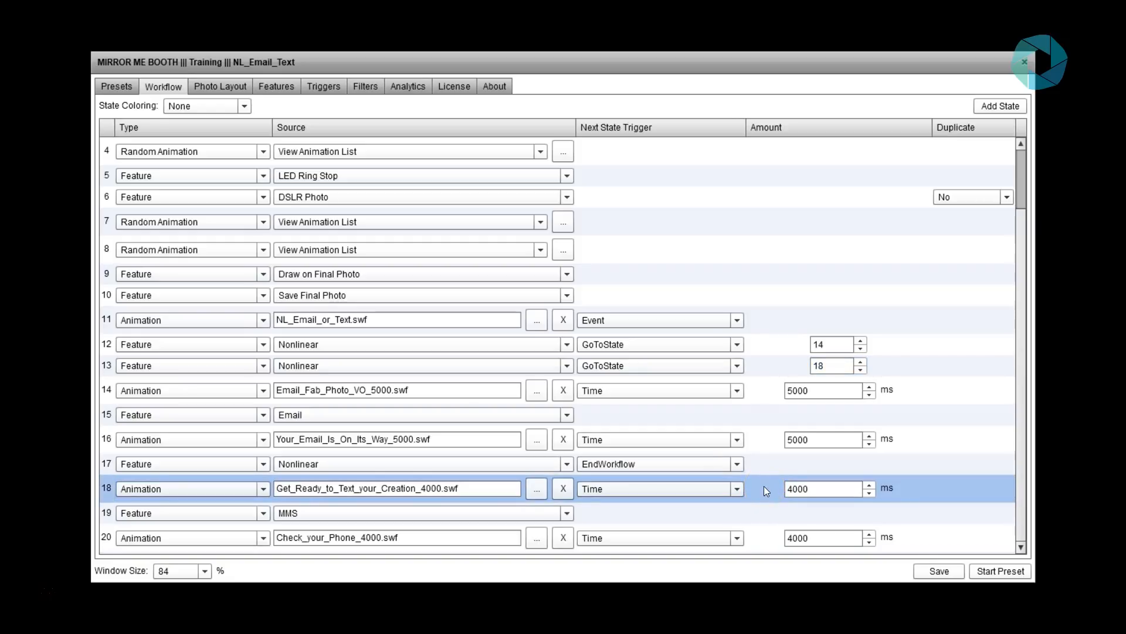
left_click(930, 571)
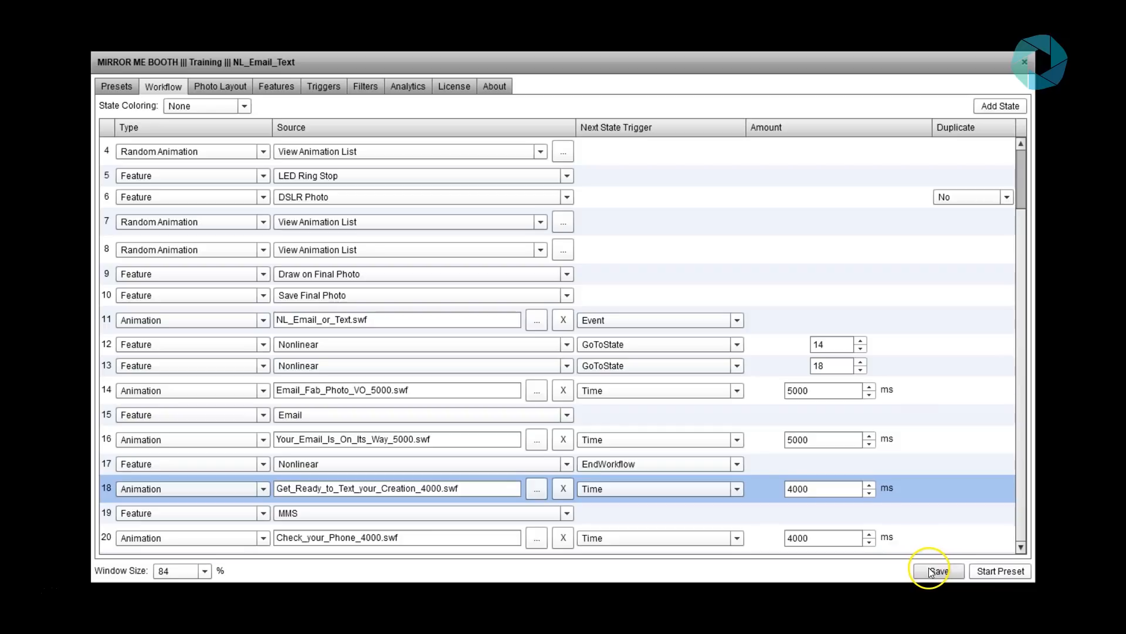